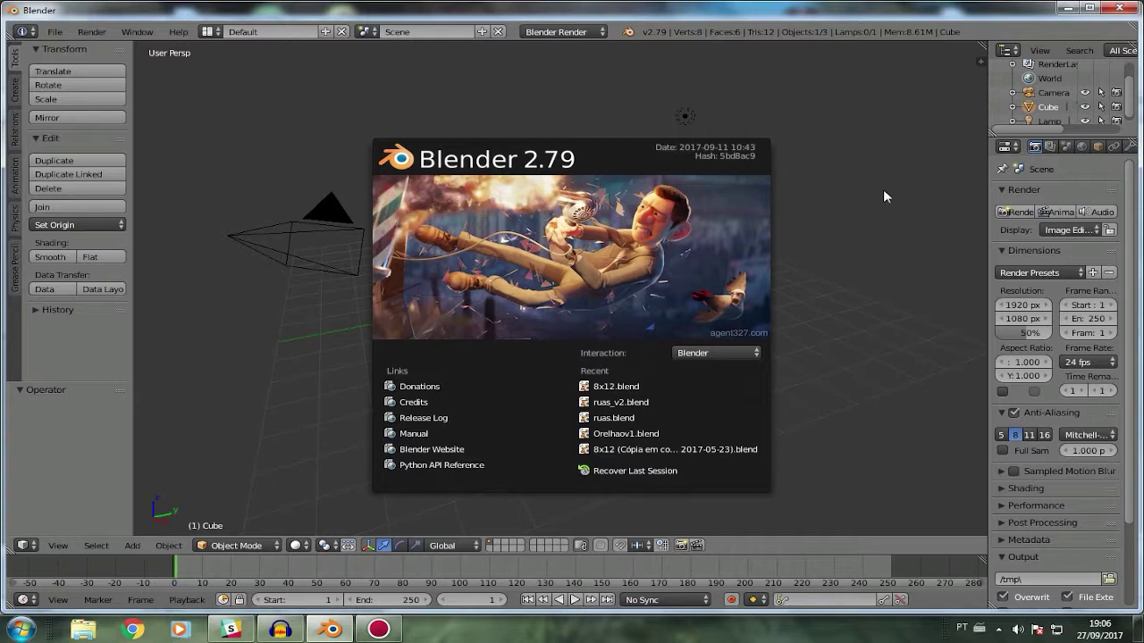
Dismiss the splash screen and join the timeline area into the 3D view.
left_click(883, 189)
scroll(654, 244, "up", 4)
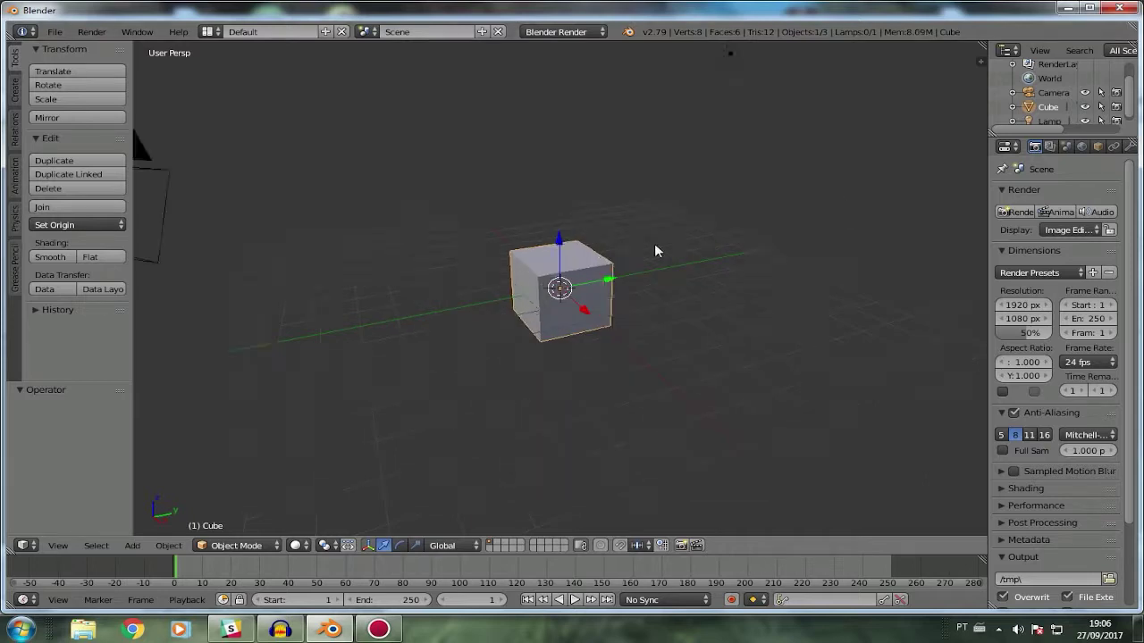
right_click(501, 554)
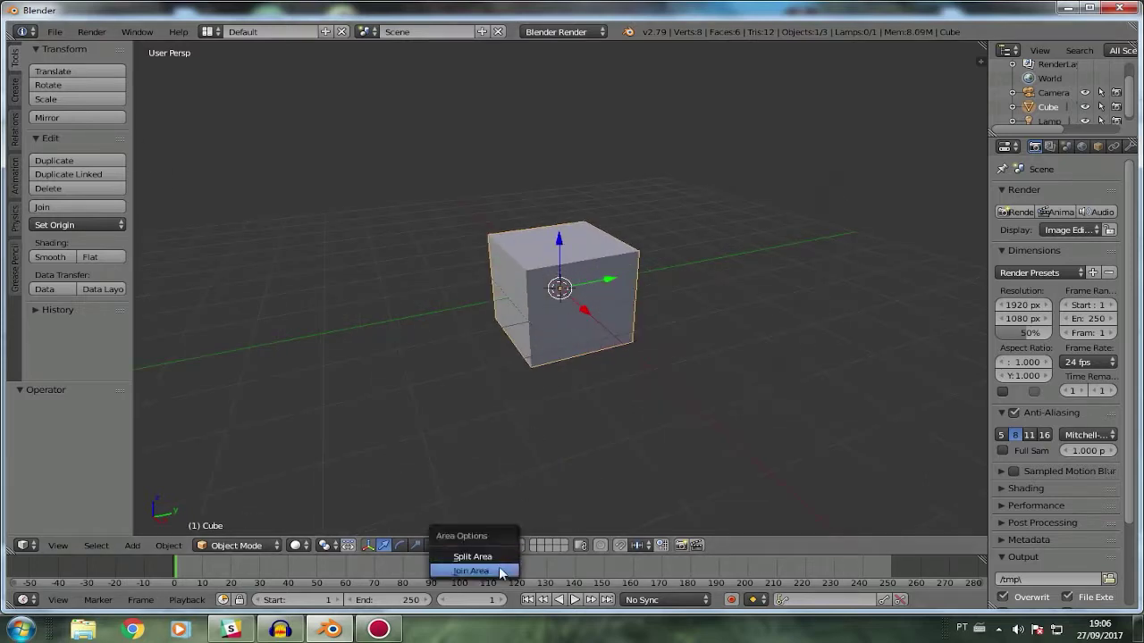
left_click(472, 571)
Start the Screencast Keys display and enlarge its text and mouse icon.
key("n")
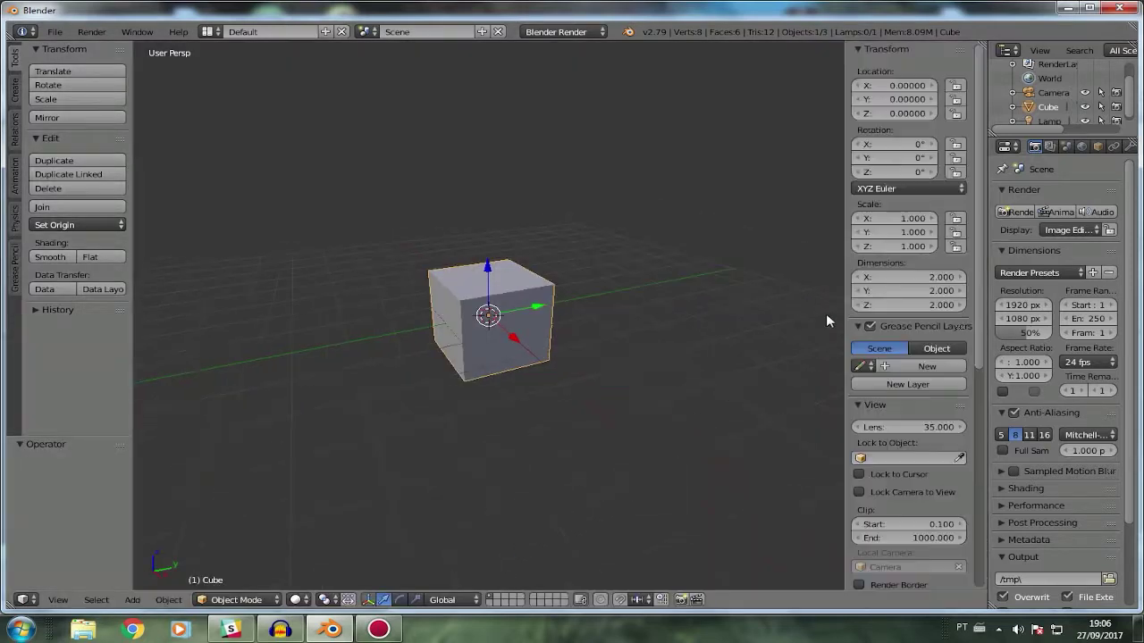
scroll(867, 334, "down", 10)
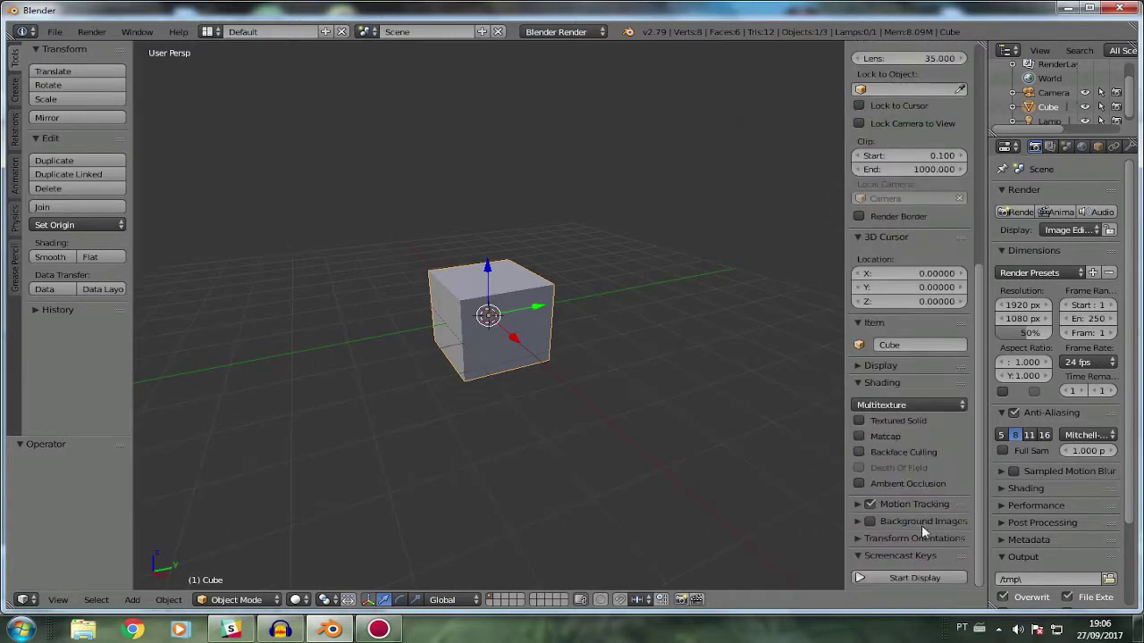
left_click(912, 577)
scroll(901, 516, "down", 7)
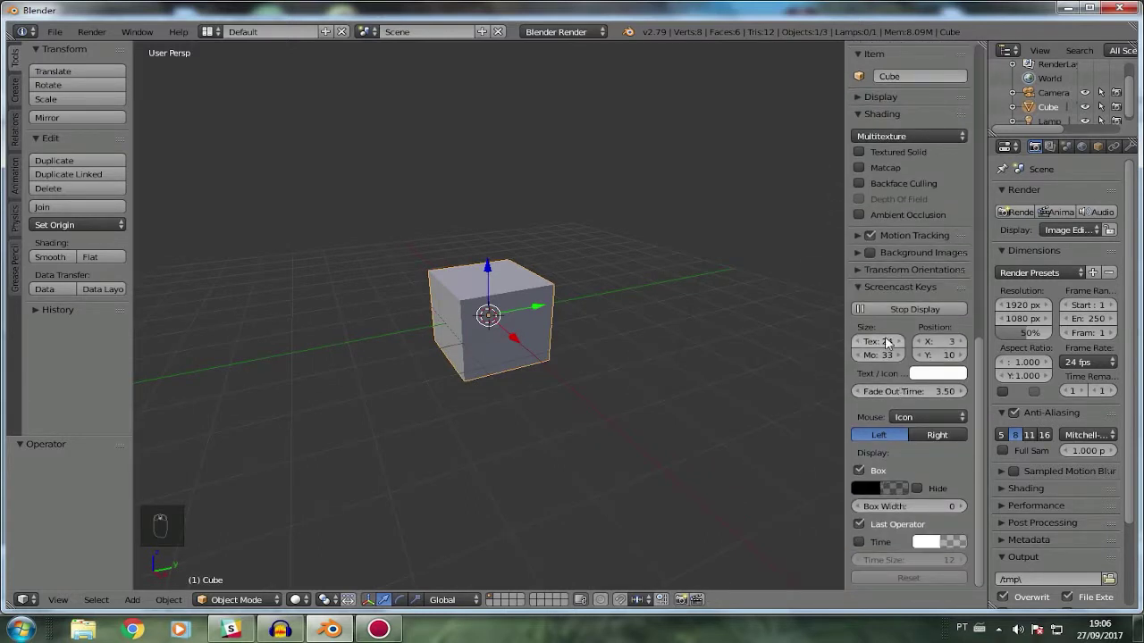
left_click_drag(891, 343, 931, 356)
key("n")
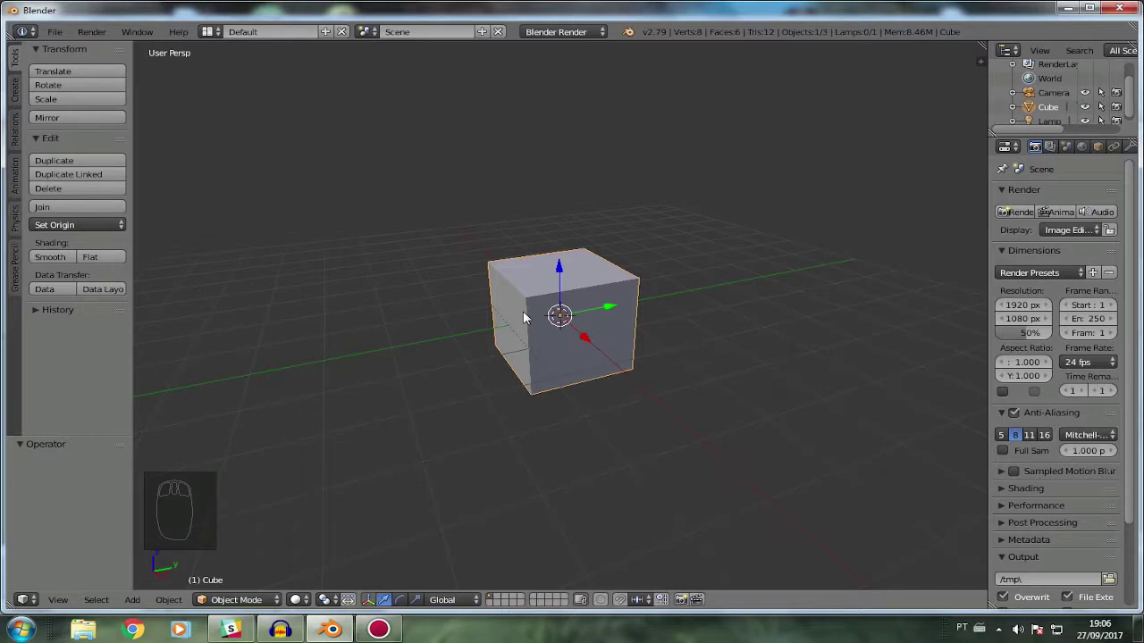
Put the default cube into Edit Mode, toggling back to Object Mode and returning twice.
key("Tab")
scroll(605, 345, "up", 4)
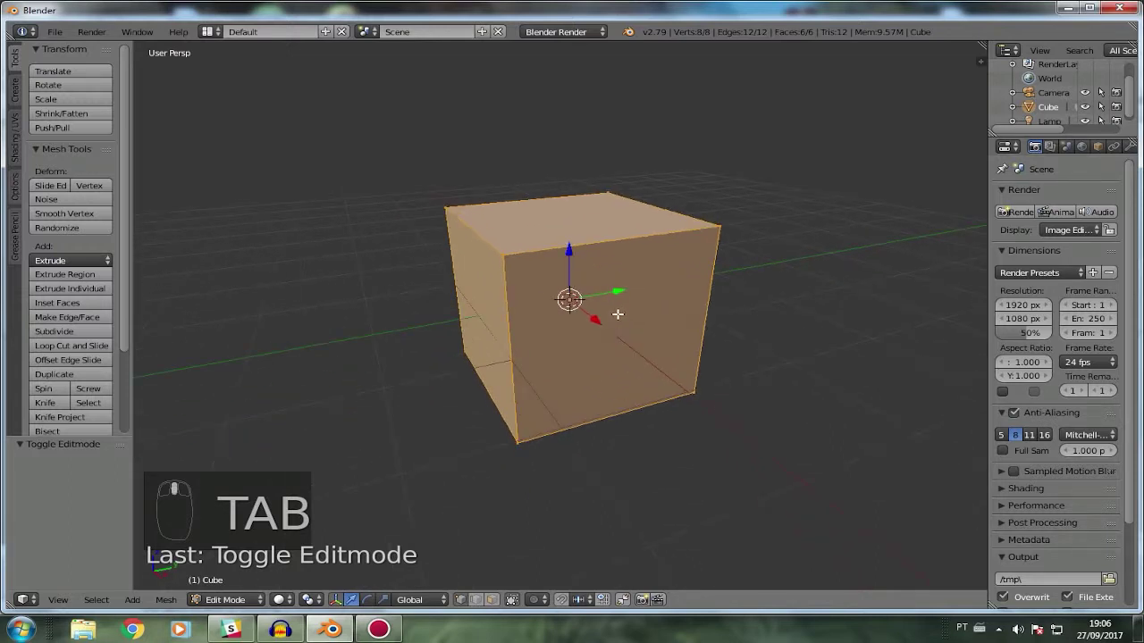
key("Tab")
key("Tab")
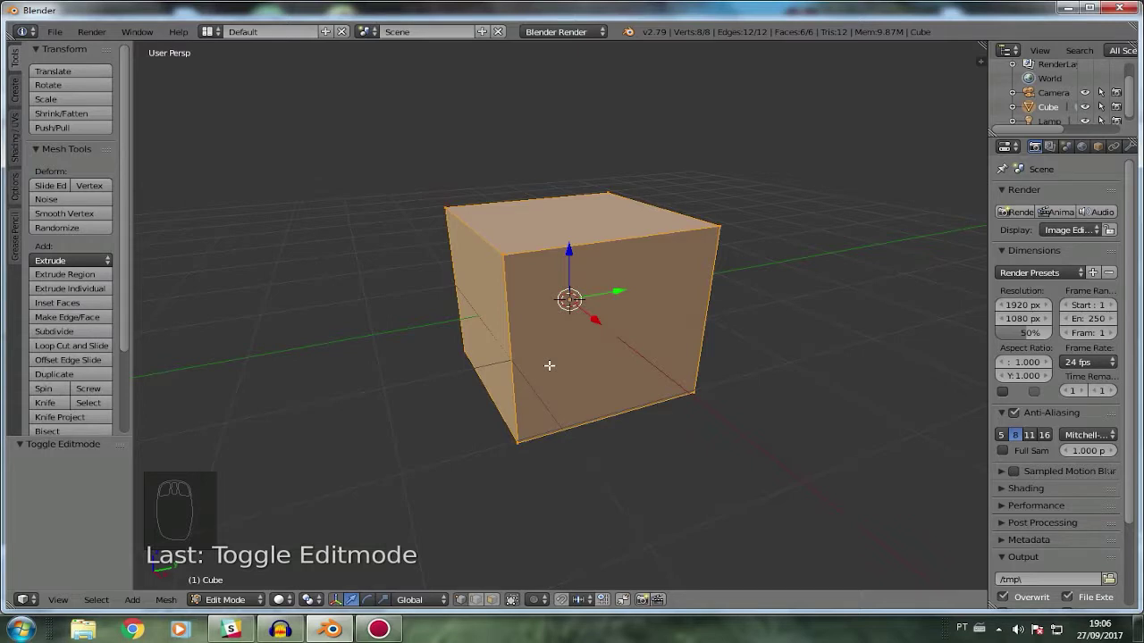
key("Tab")
key("Tab")
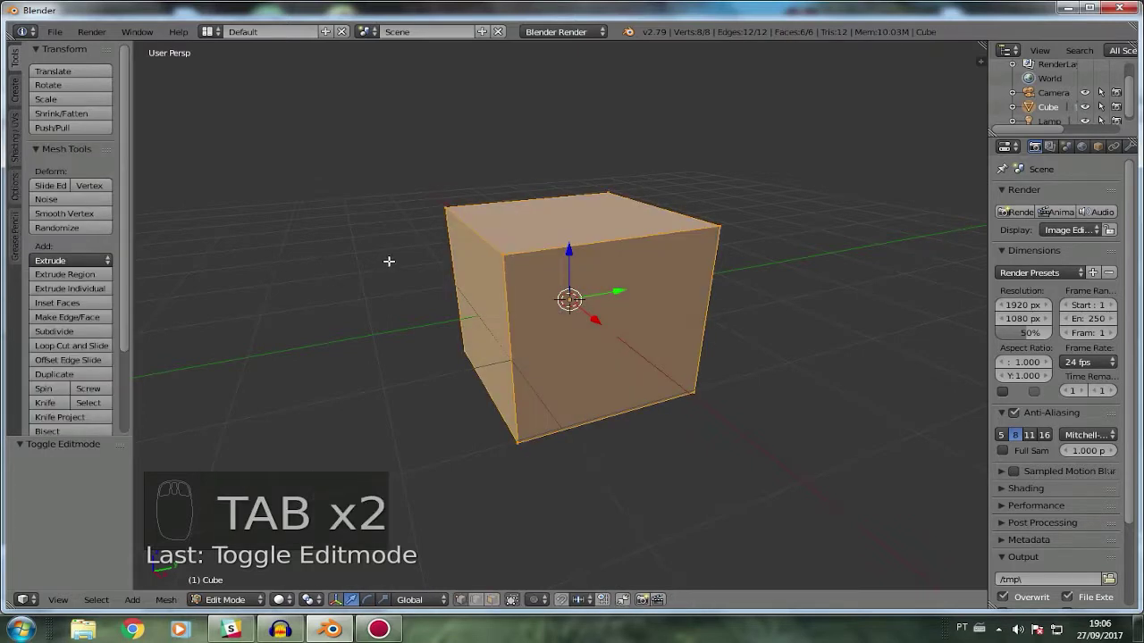
Cycle through the face, vertex and edge selection modes.
left_click(491, 600)
left_click(466, 599)
left_click(477, 600)
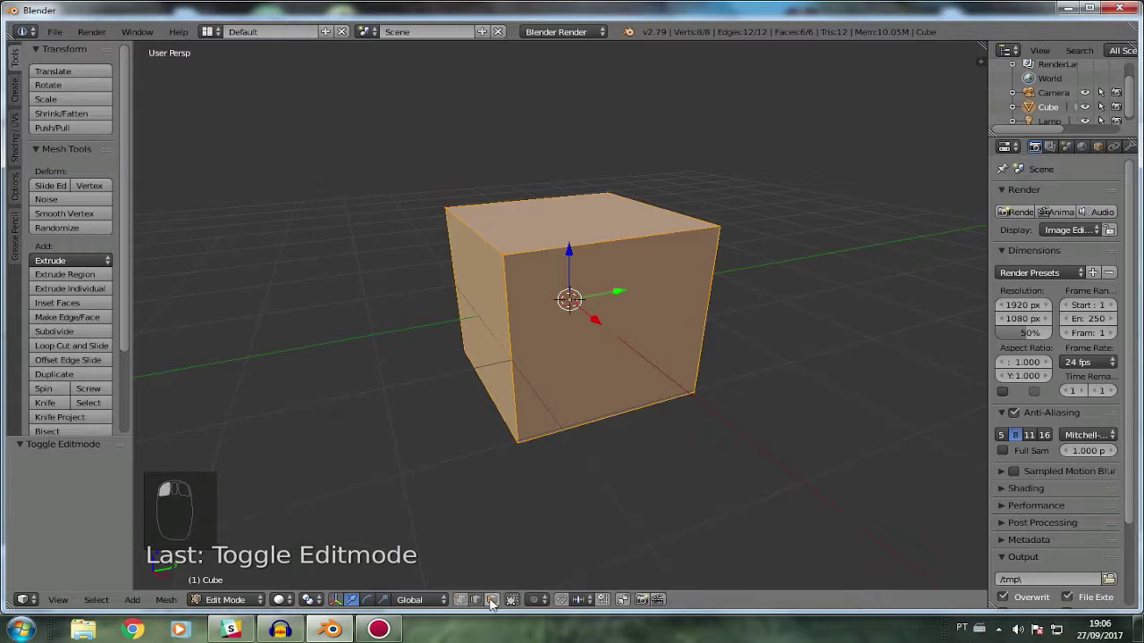
left_click(492, 599)
left_click(461, 599)
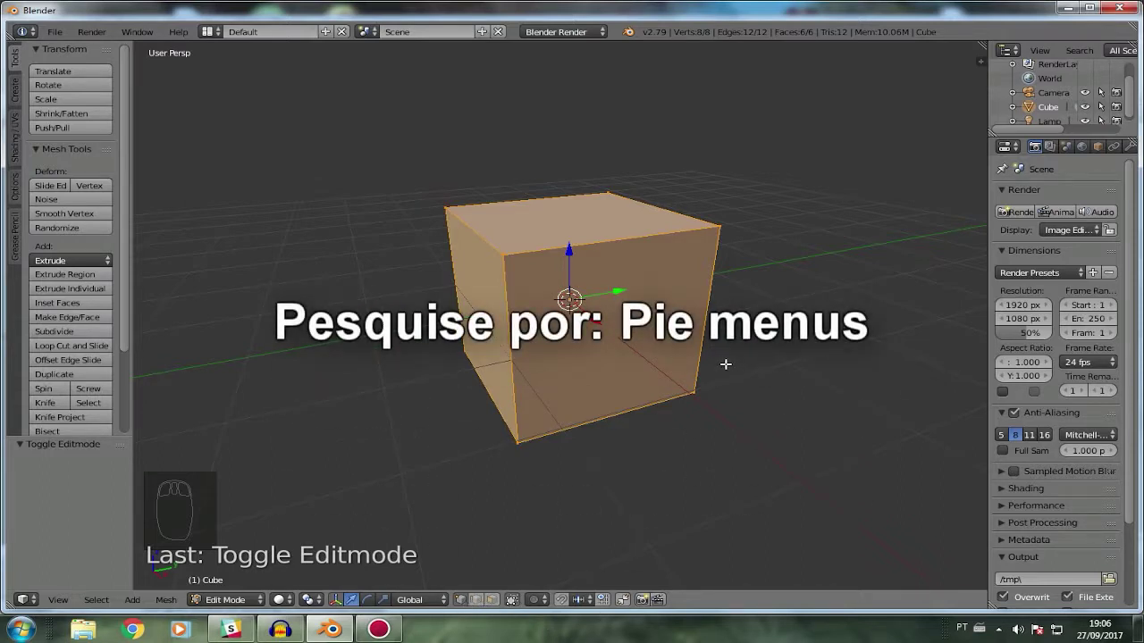
Review the add-ons in the Mesh category of the user preferences and close the preferences window.
left_click(55, 32)
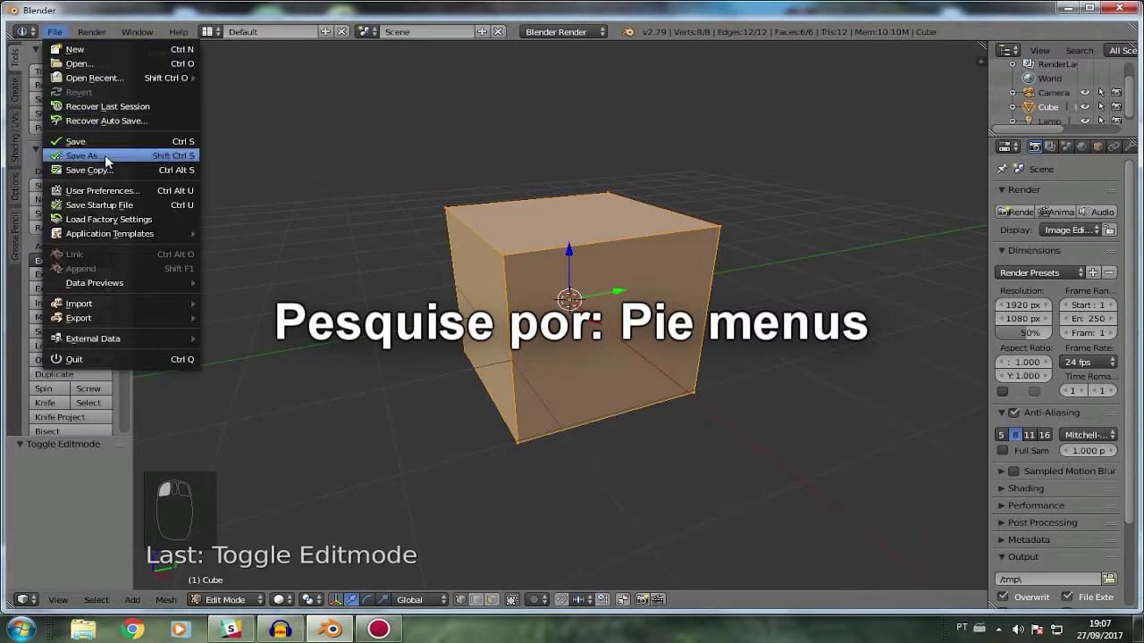
left_click(106, 198)
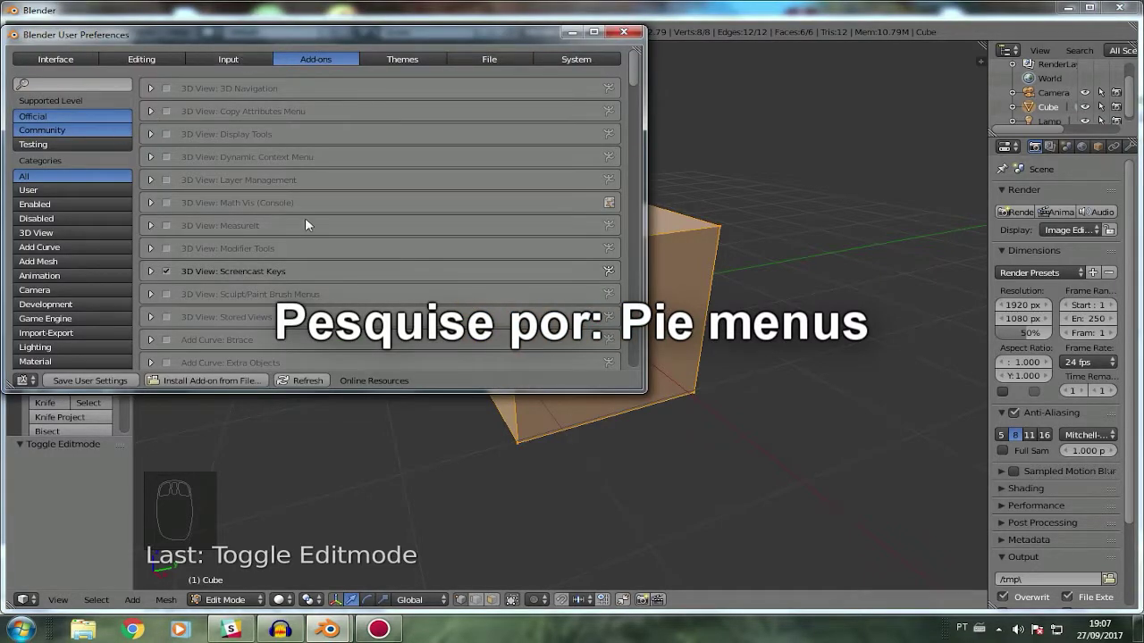
scroll(306, 220, "down", 5)
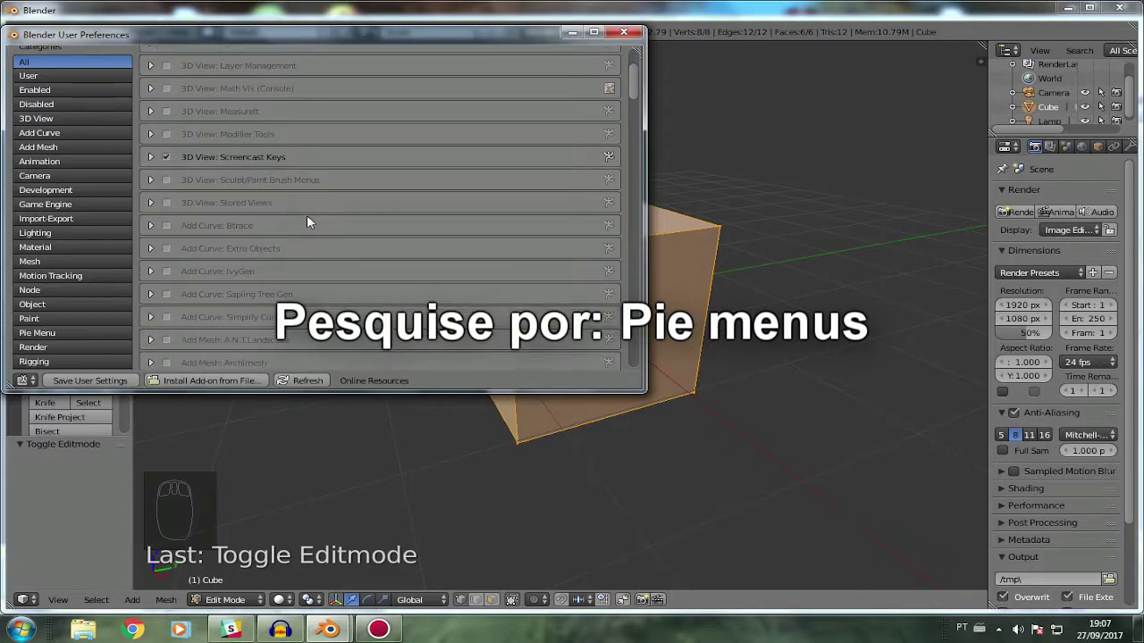
left_click(49, 260)
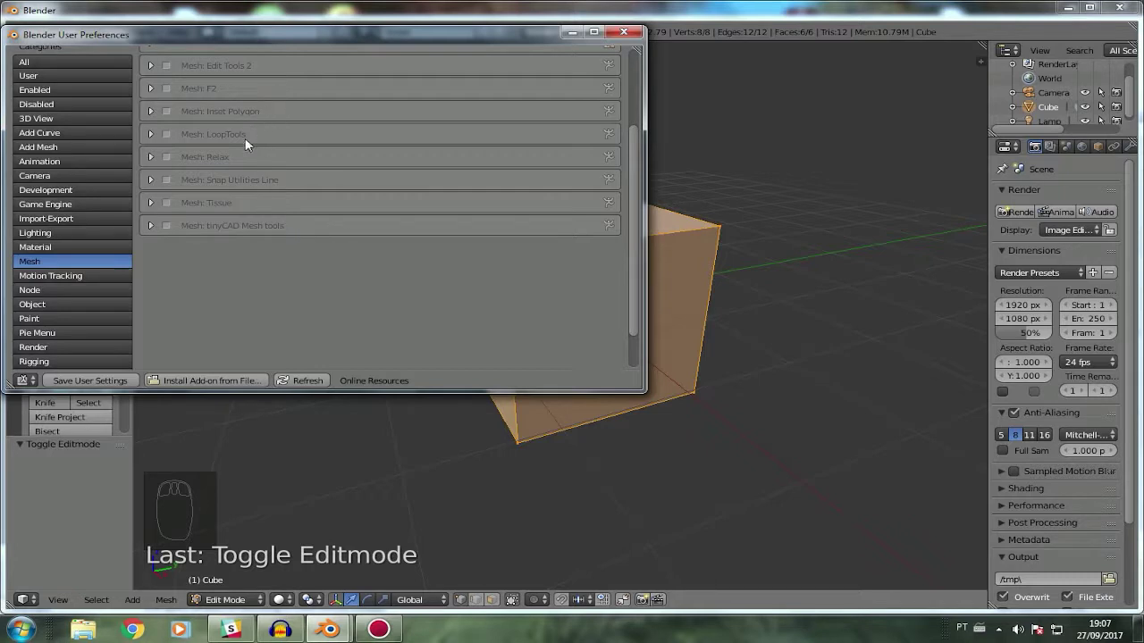
scroll(291, 239, "up", 5)
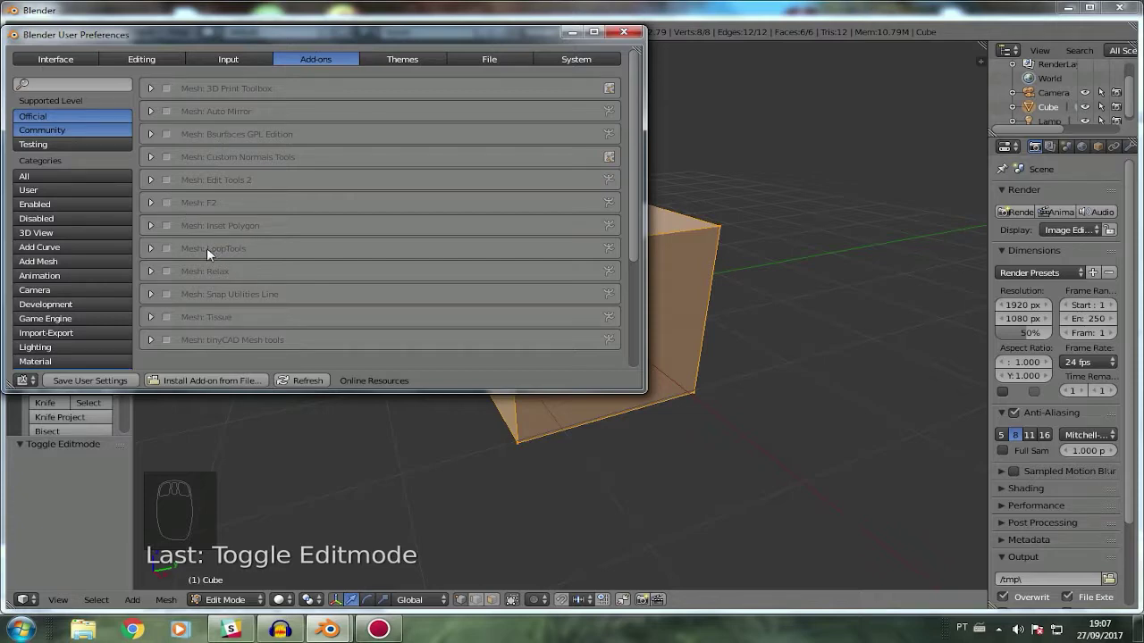
scroll(207, 248, "down", 5)
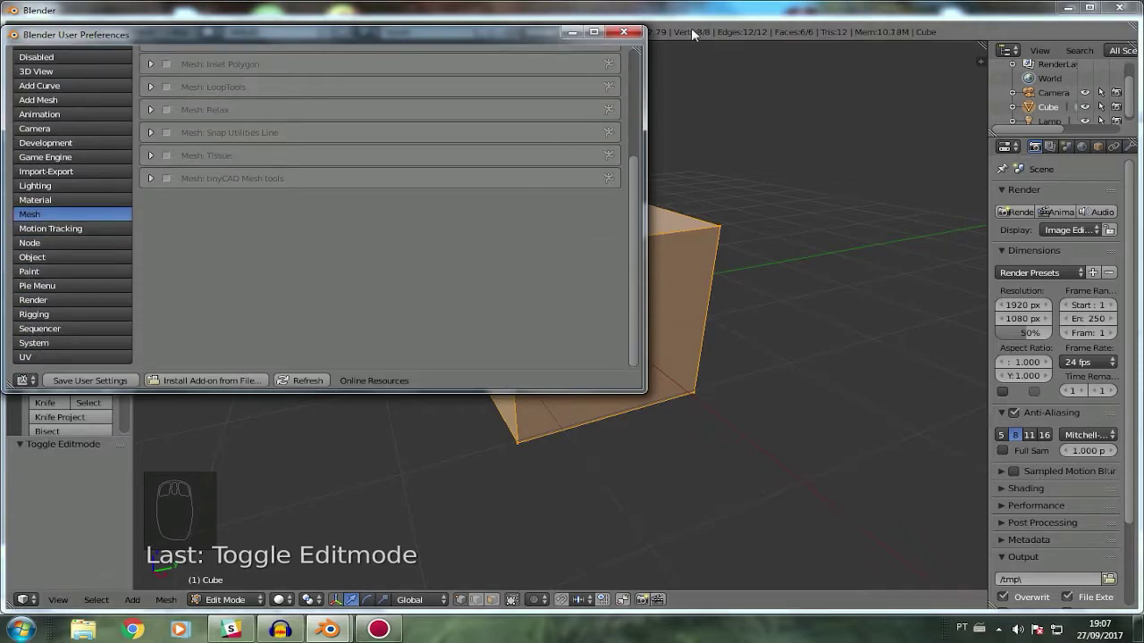
left_click(623, 32)
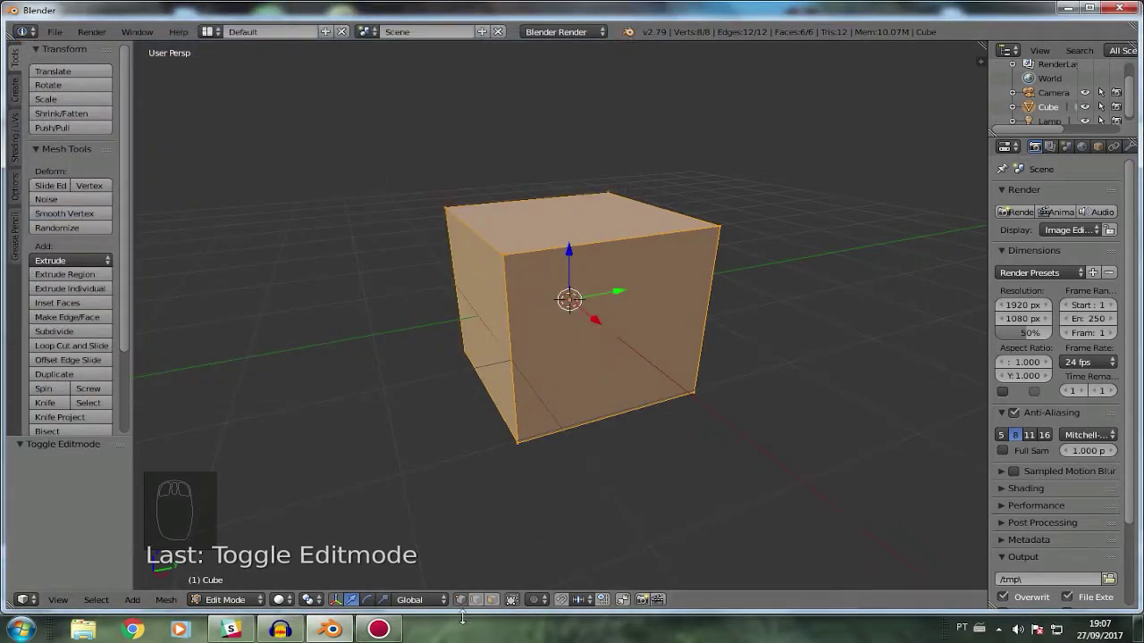
left_click(216, 601)
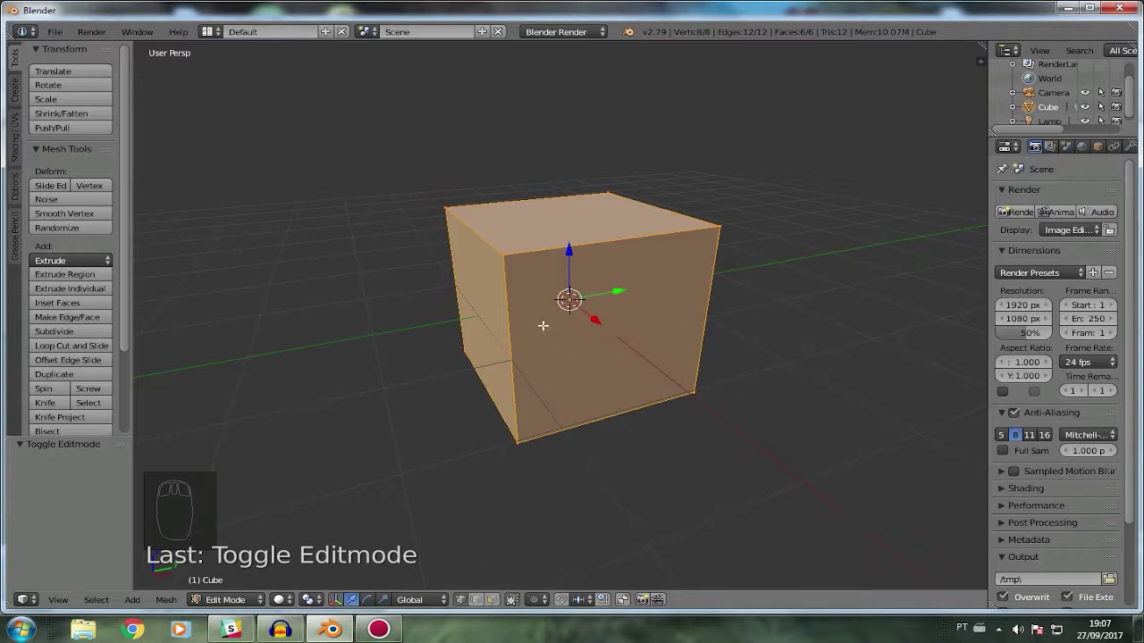
right_click(571, 233)
scroll(78, 288, "down", 2)
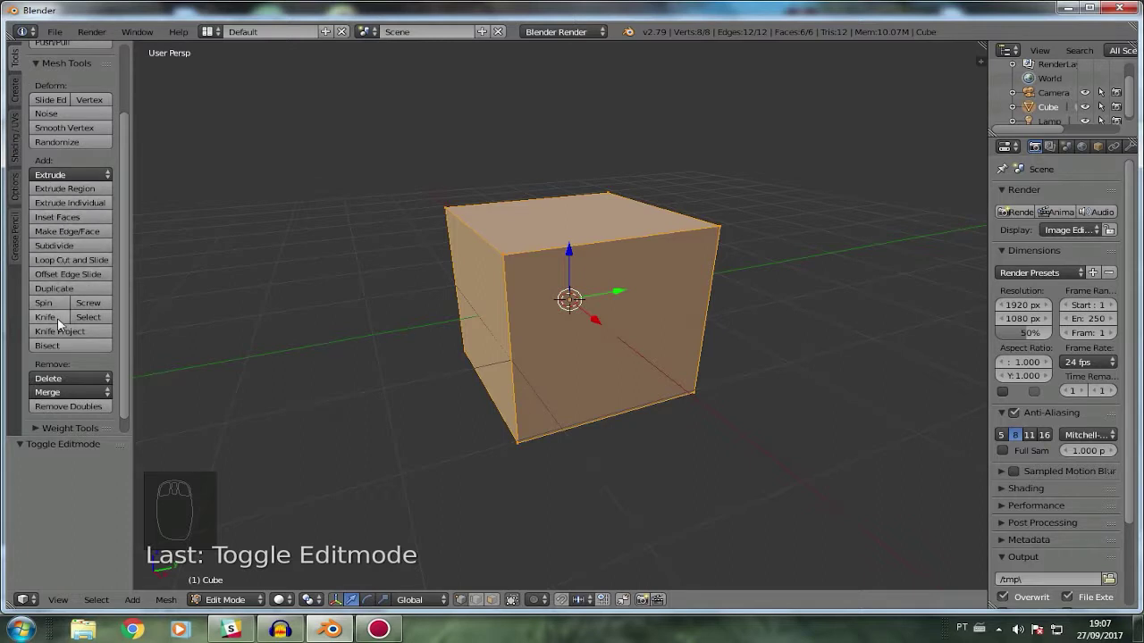
scroll(54, 217, "up", 1)
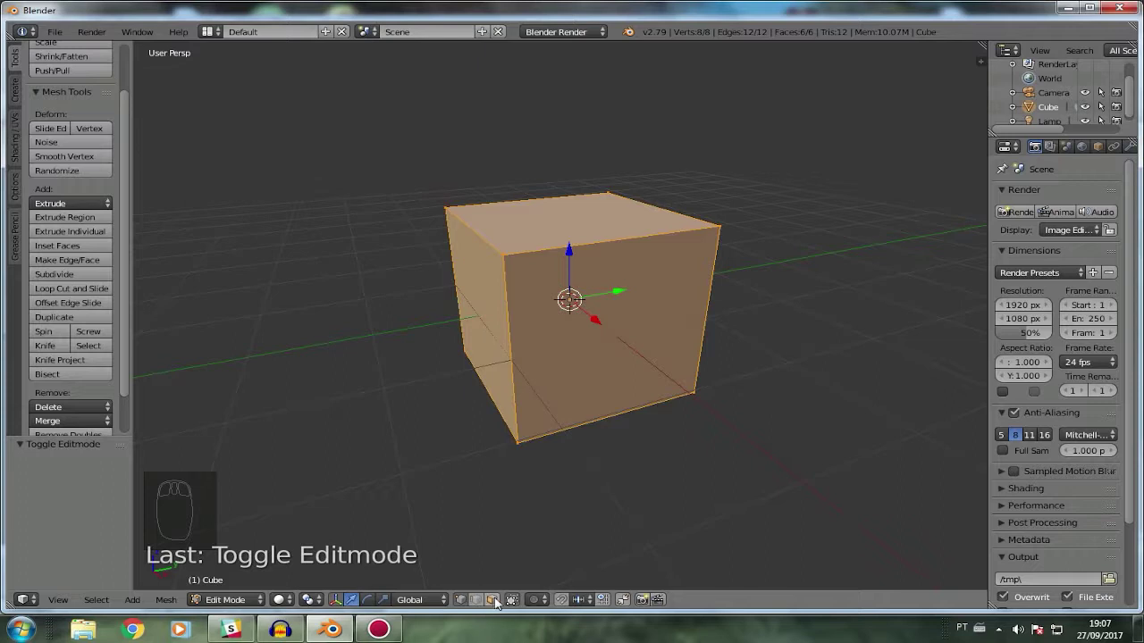
With face selection, extrude the cube's +X face outward by about 1.87 units.
left_click(460, 599)
right_click(632, 305)
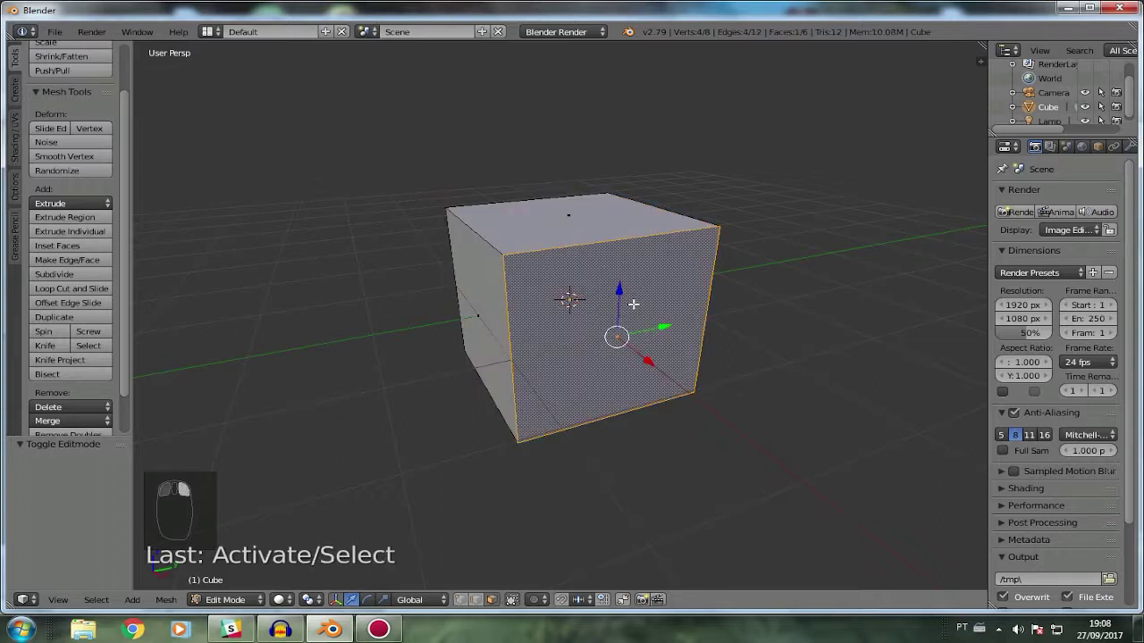
right_click(572, 215)
right_click(537, 297)
key("e")
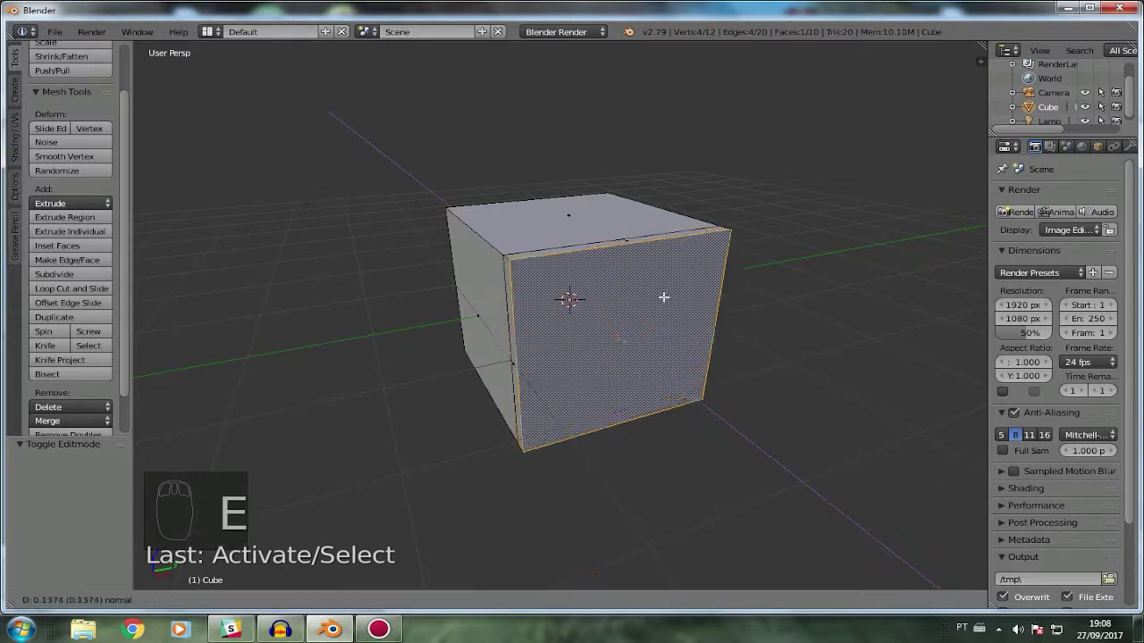
left_click(814, 423)
scroll(715, 393, "down", 3)
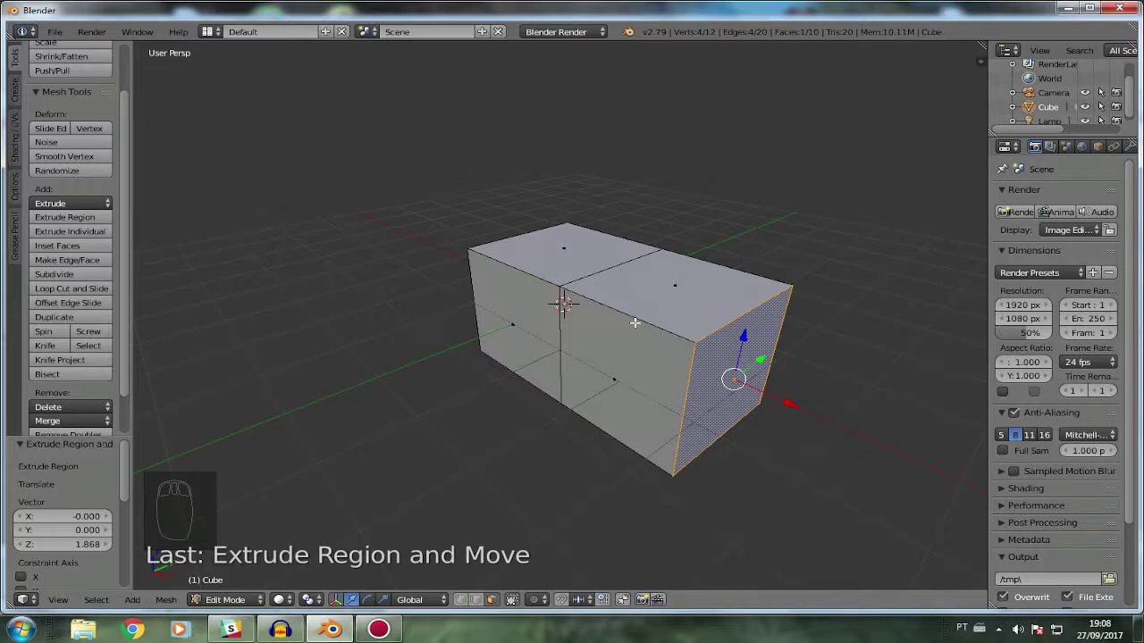
Duplicate the extruded section's top face without moving the copy, and undo the duplication.
right_click(666, 283)
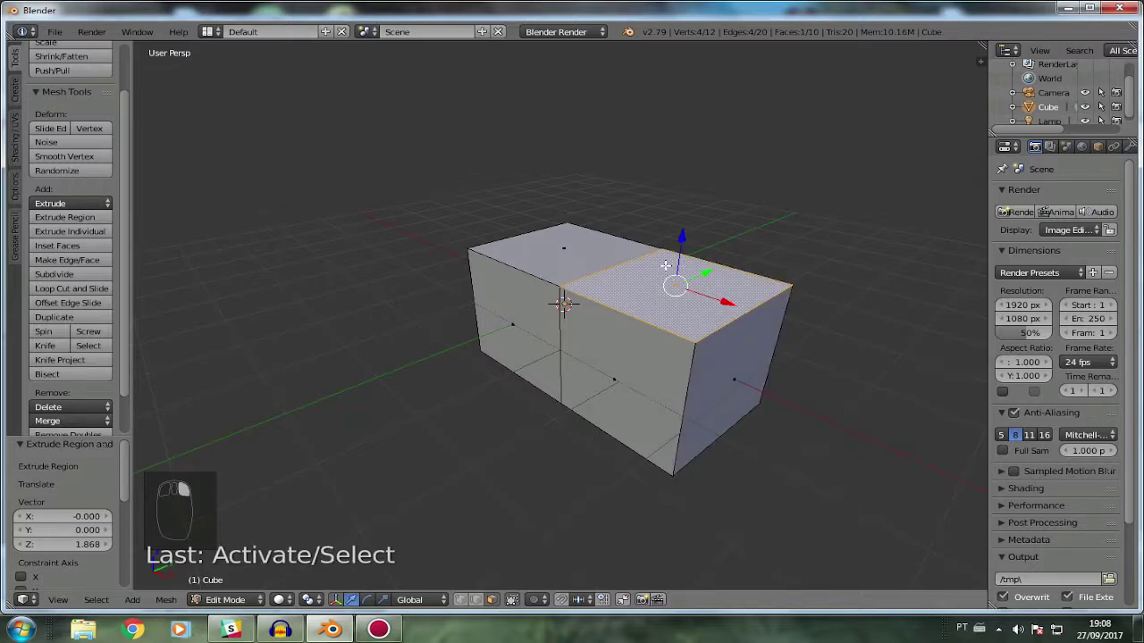
key("shift+d")
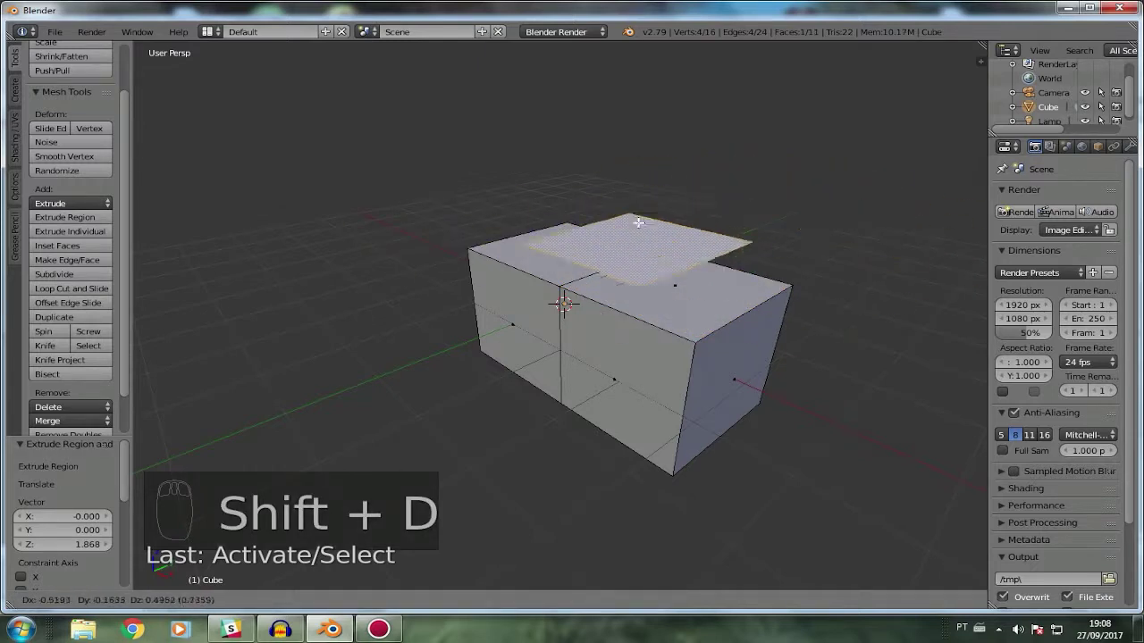
right_click(683, 230)
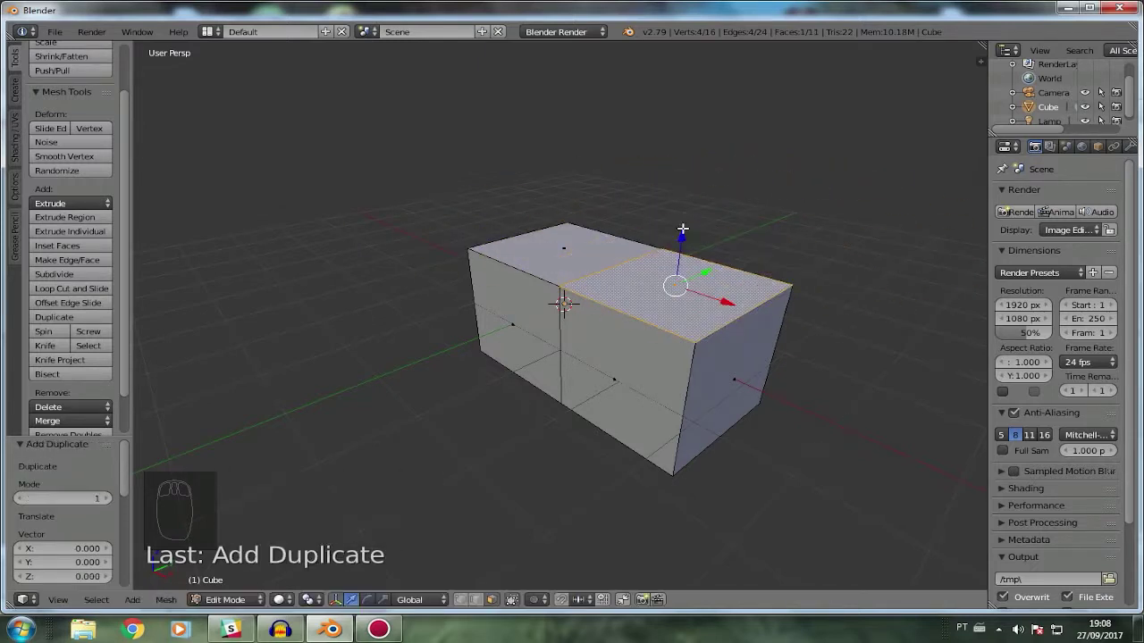
key("ctrl+z")
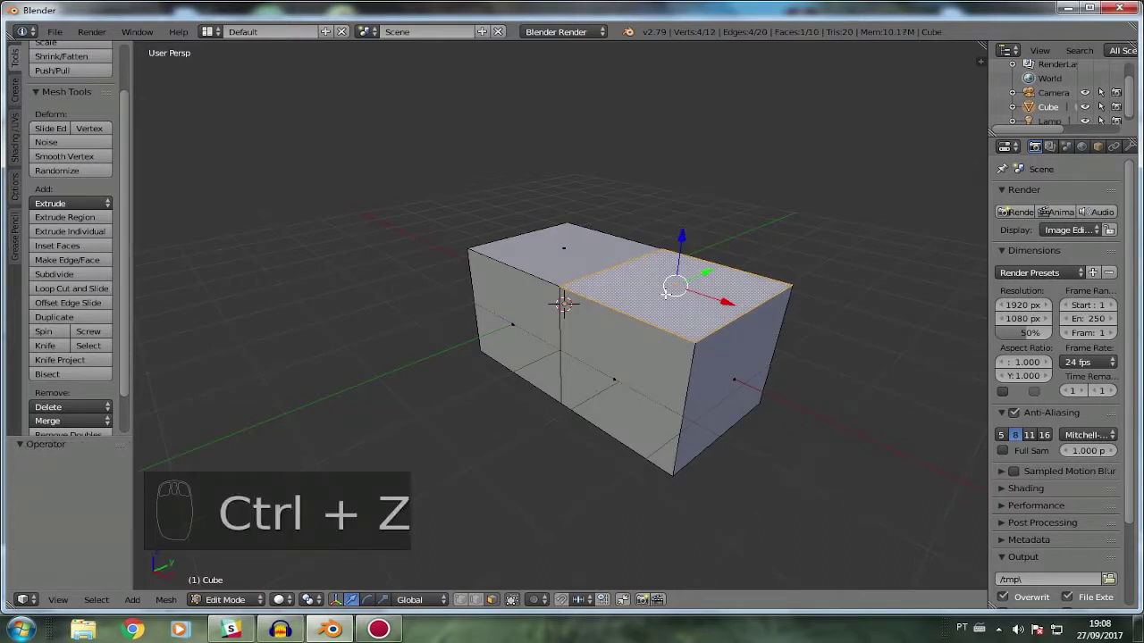
Try Extrude Region on the block's +X end face and undo it.
right_click(721, 376)
middle_click_drag(757, 336, 694, 321)
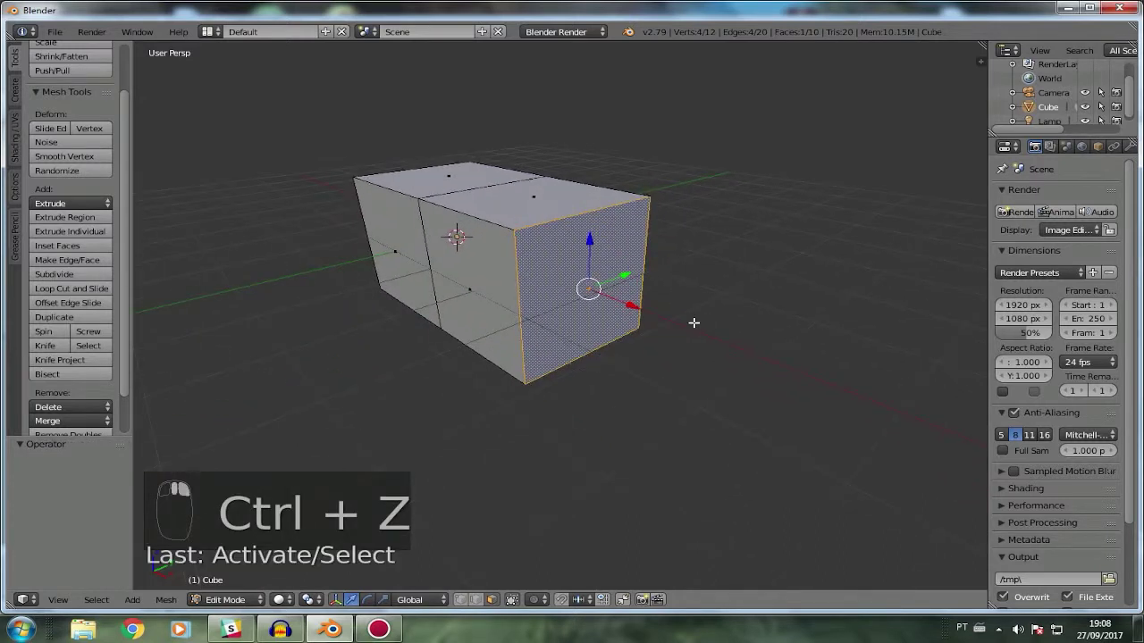
left_click(50, 218)
key("Escape")
key("ctrl+z")
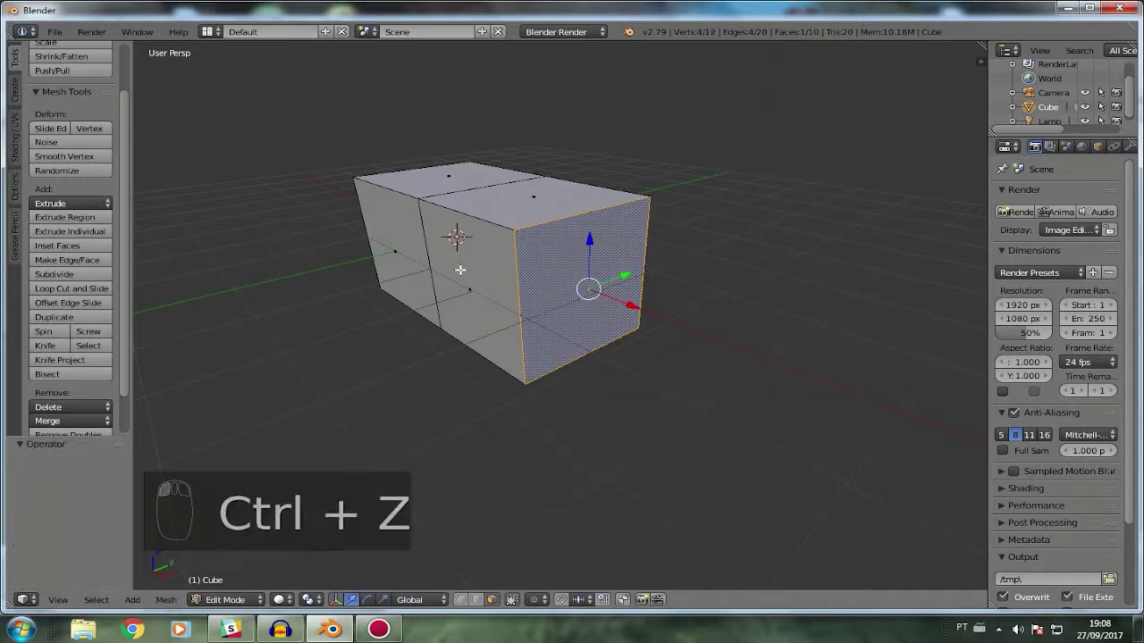
Try extruding the block's +X end face and moving it along local and global Z, and undo the extrusion.
key("e")
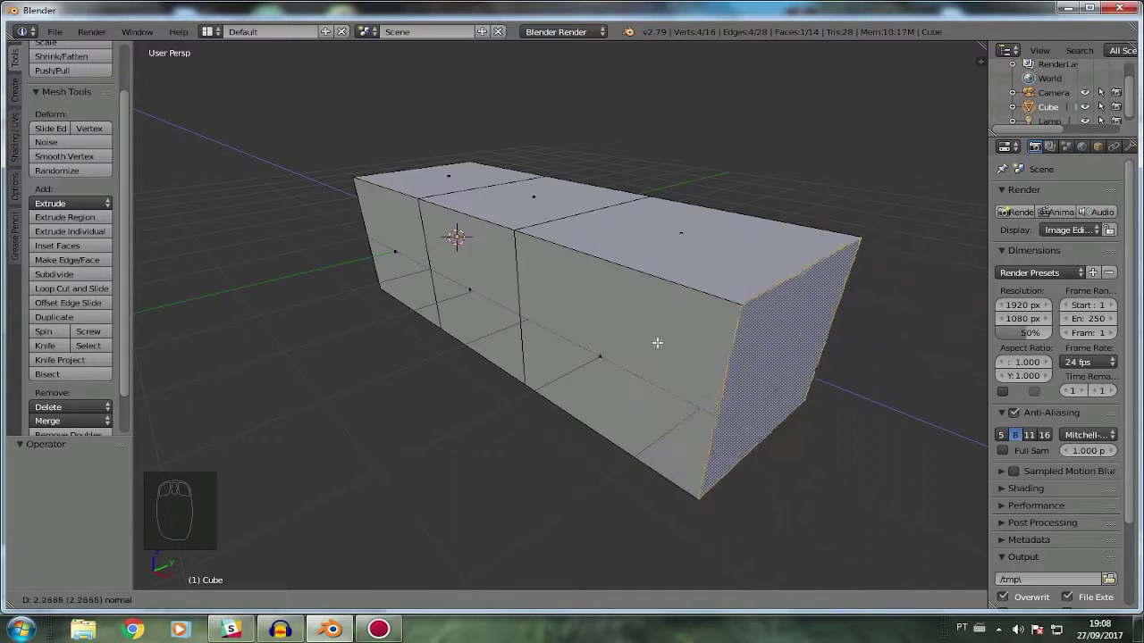
right_click(718, 347)
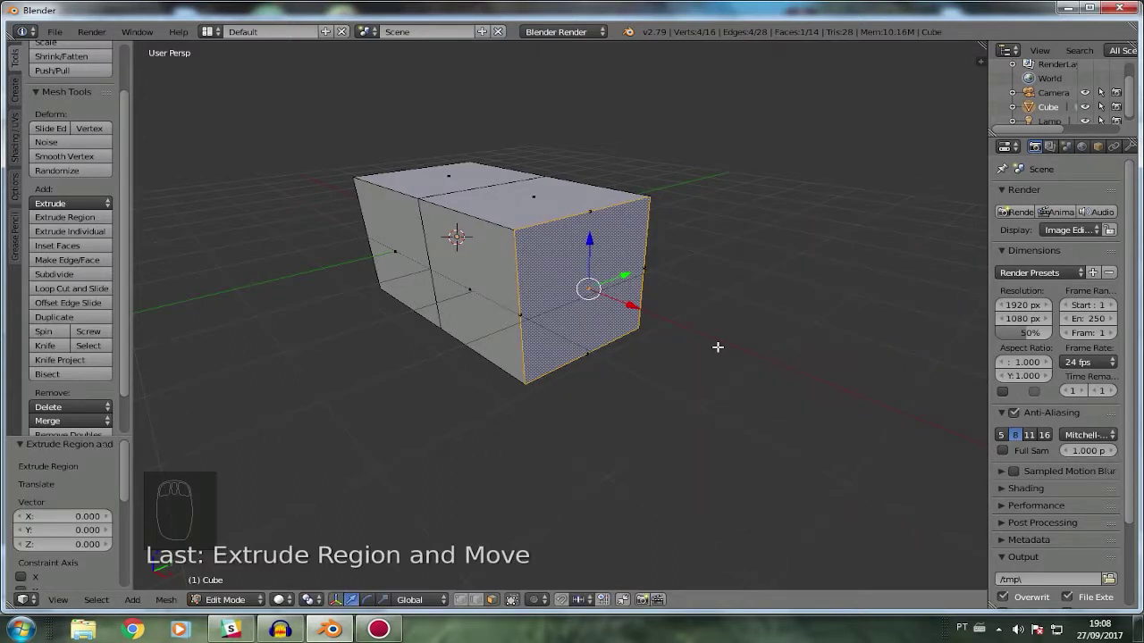
key("g")
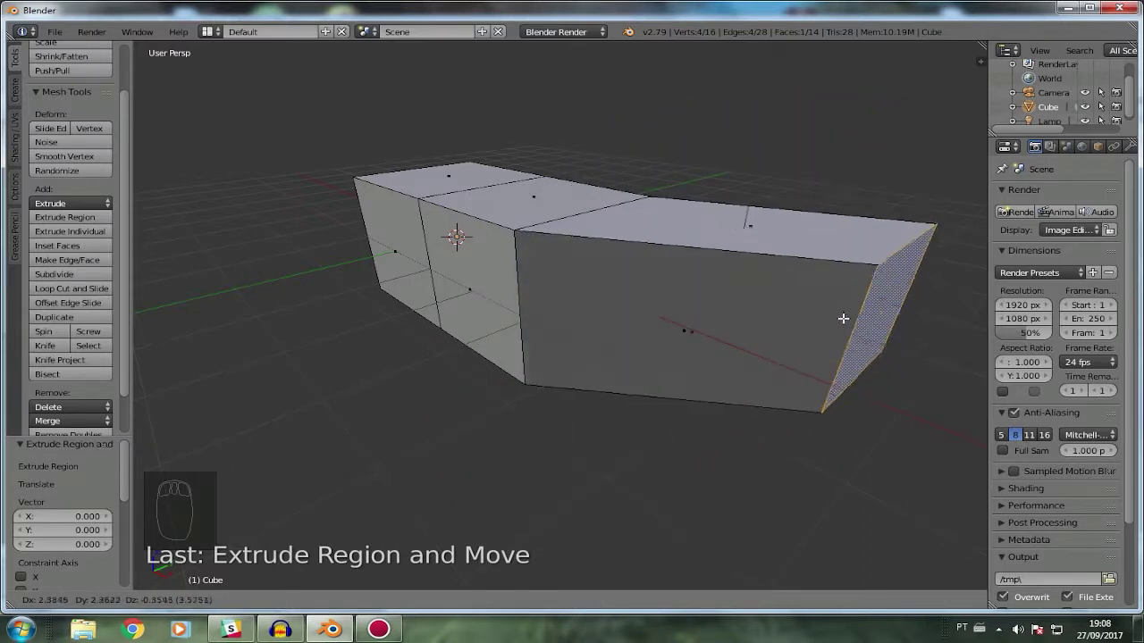
key("z")
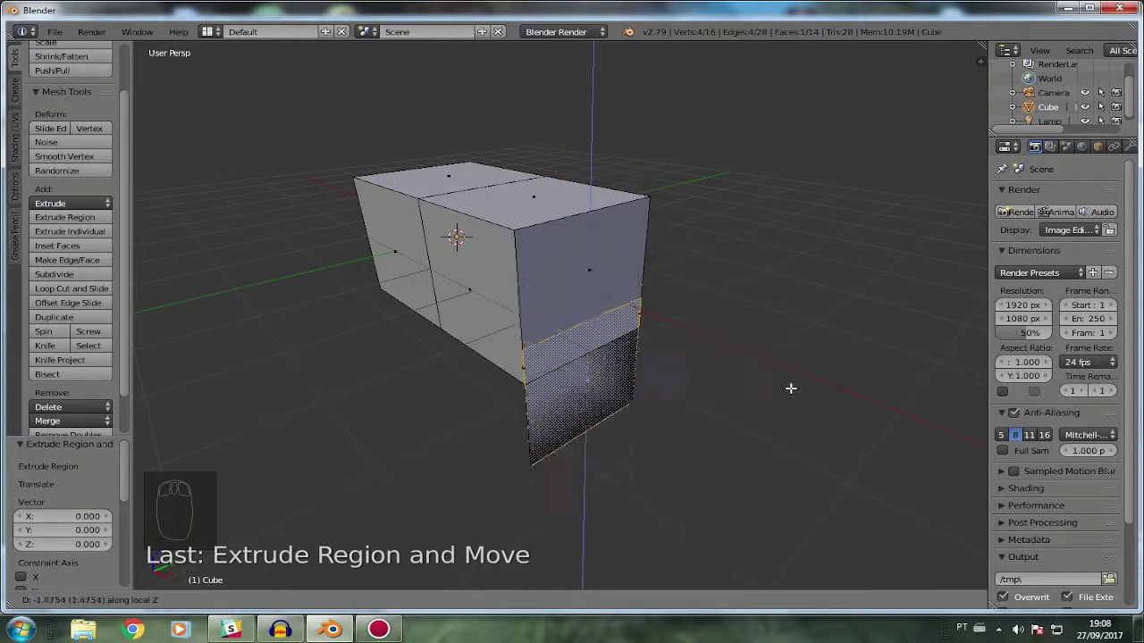
key("z")
key("z")
key("z")
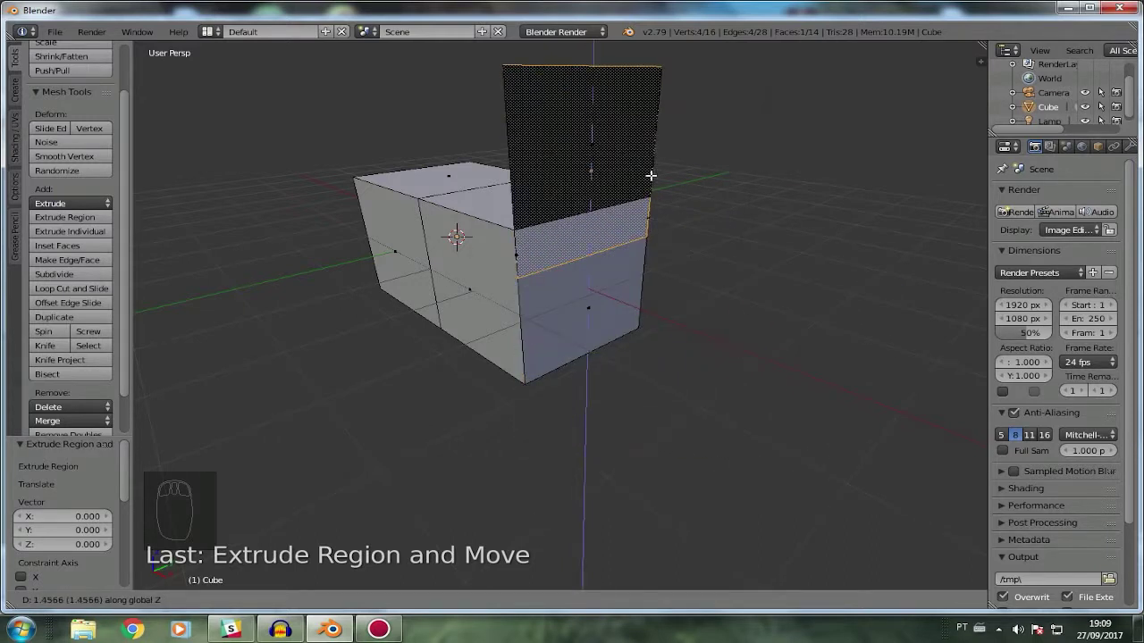
right_click(655, 253)
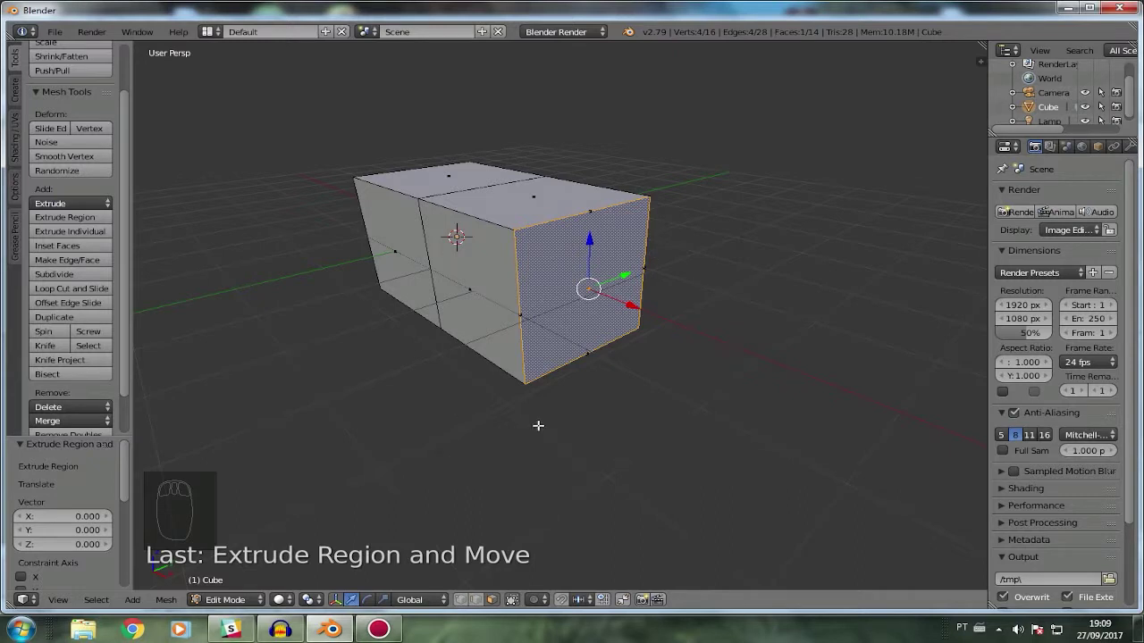
key("ctrl+z")
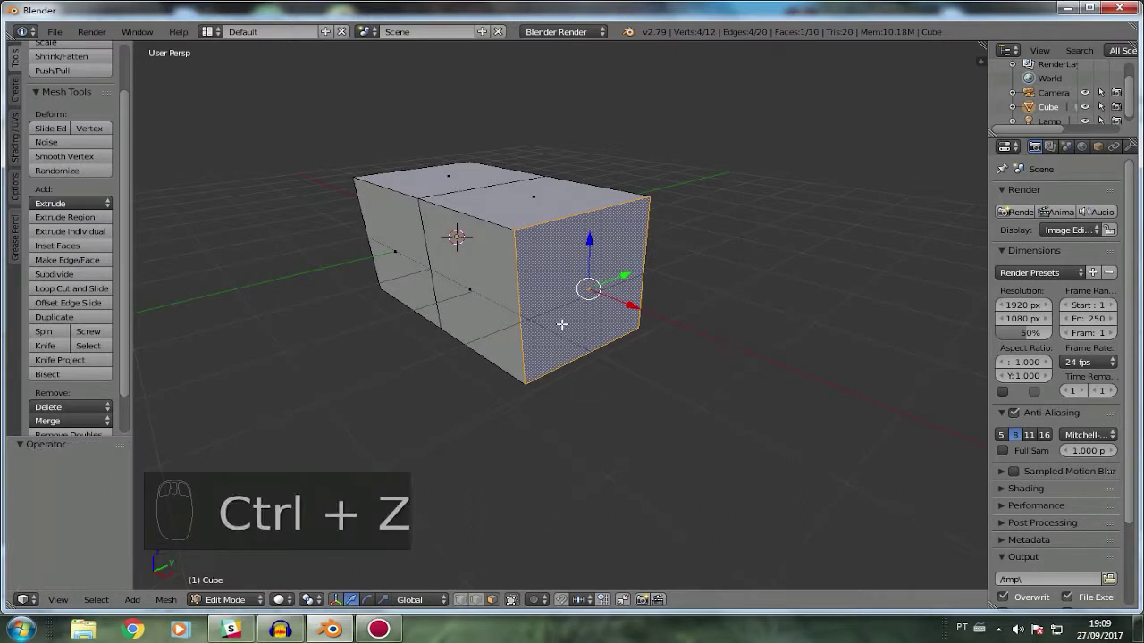
Set the transform orientation to Normal and try moving the block's end face along its normal Z axis.
left_click(407, 599)
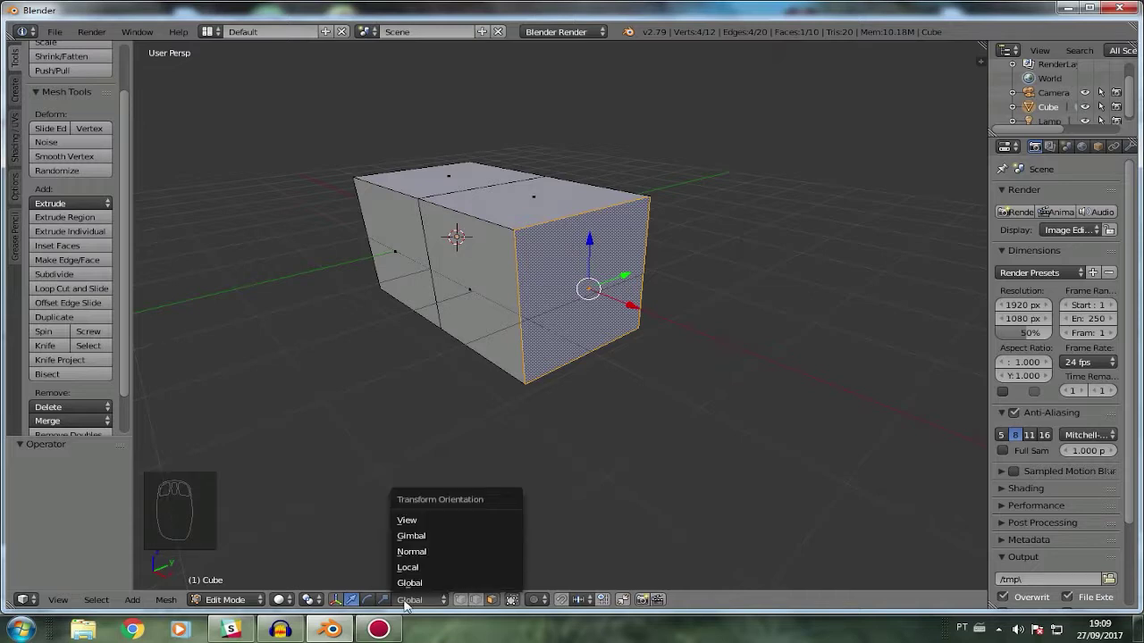
left_click(469, 549)
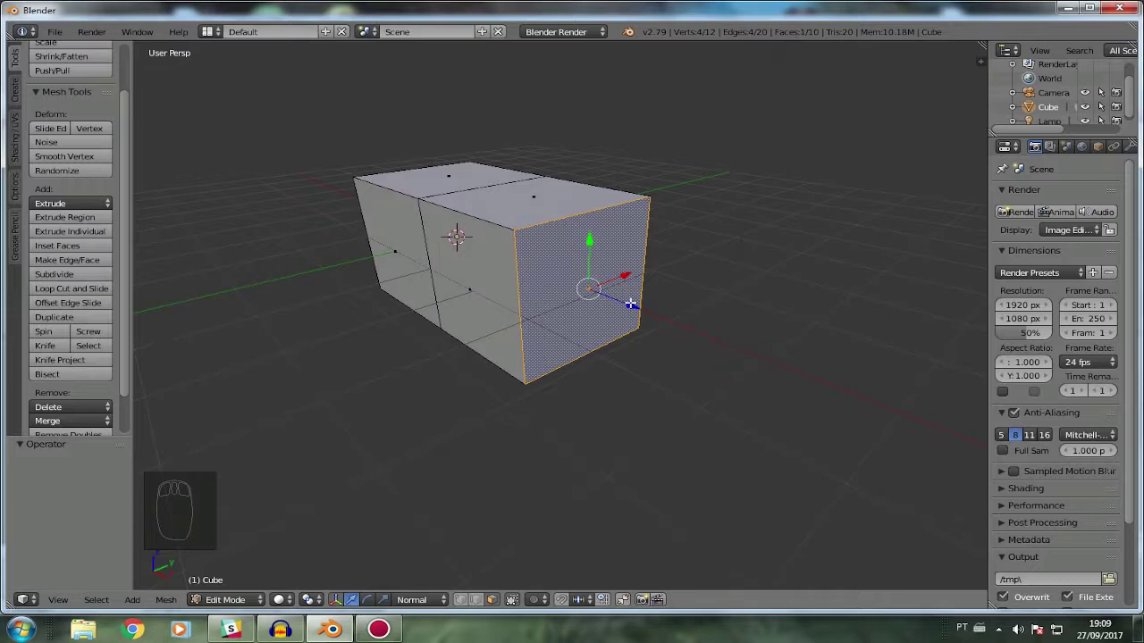
key("g")
key("z")
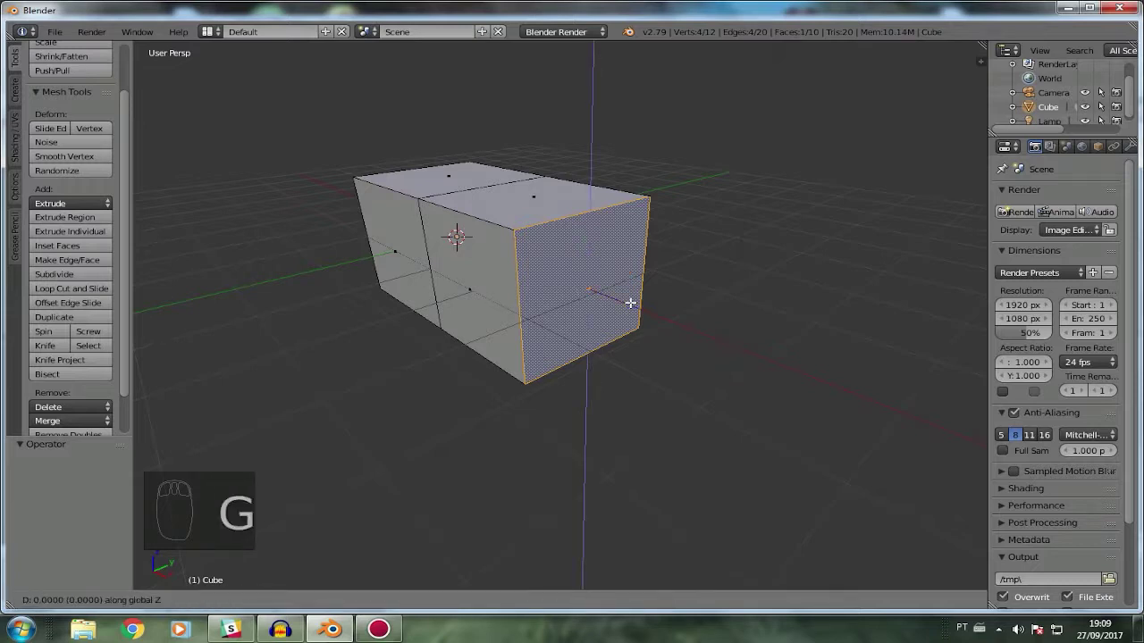
key("z")
right_click(879, 334)
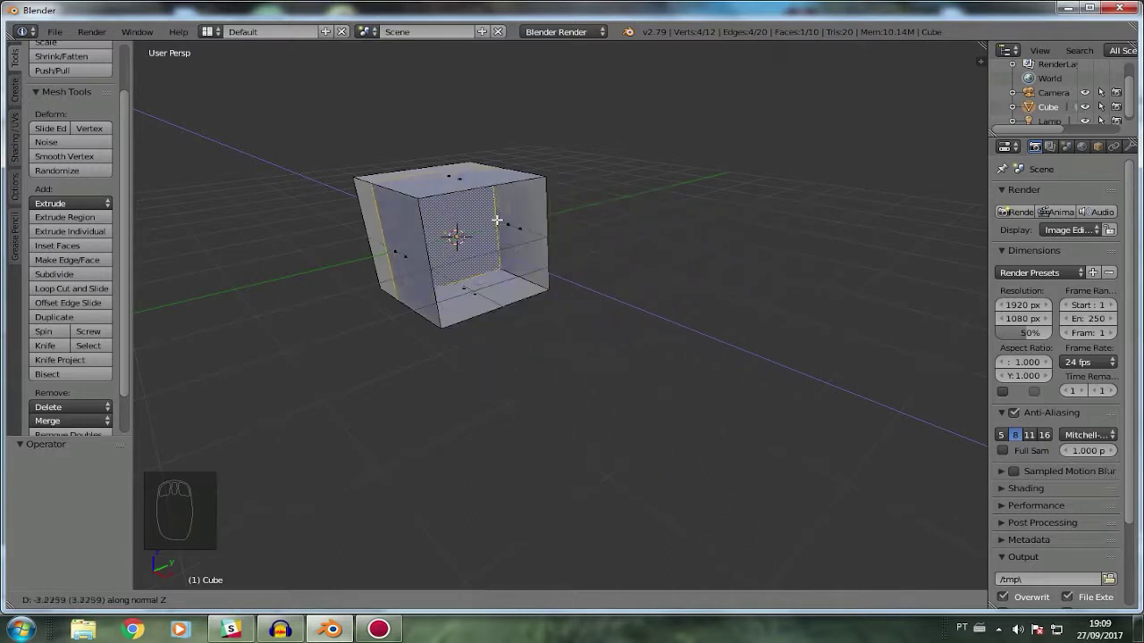
key("g")
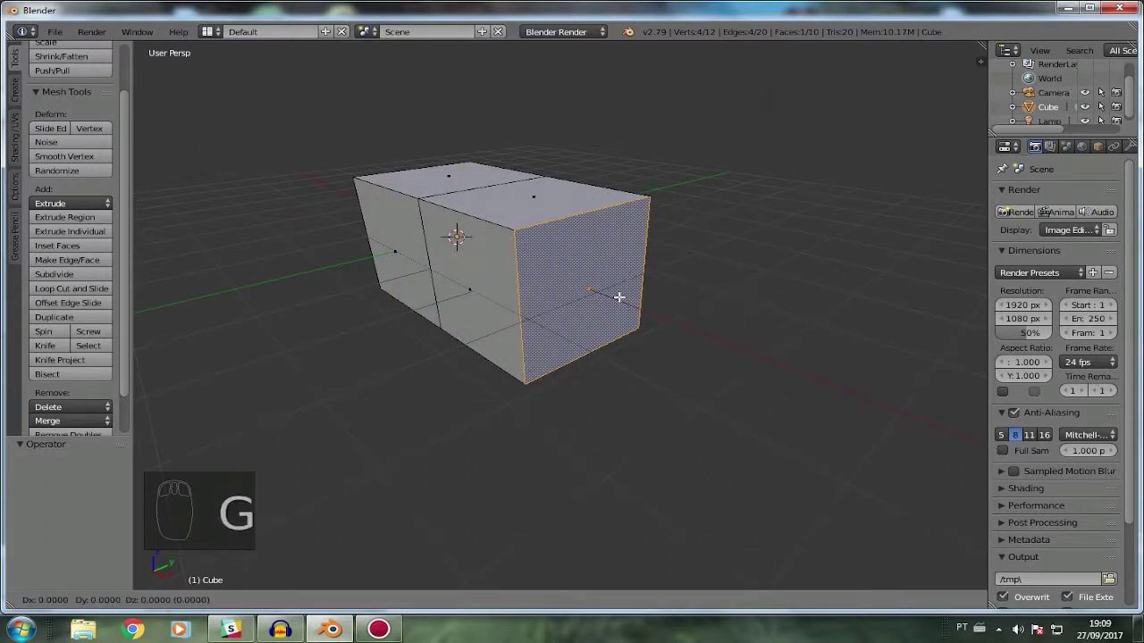
right_click(569, 338)
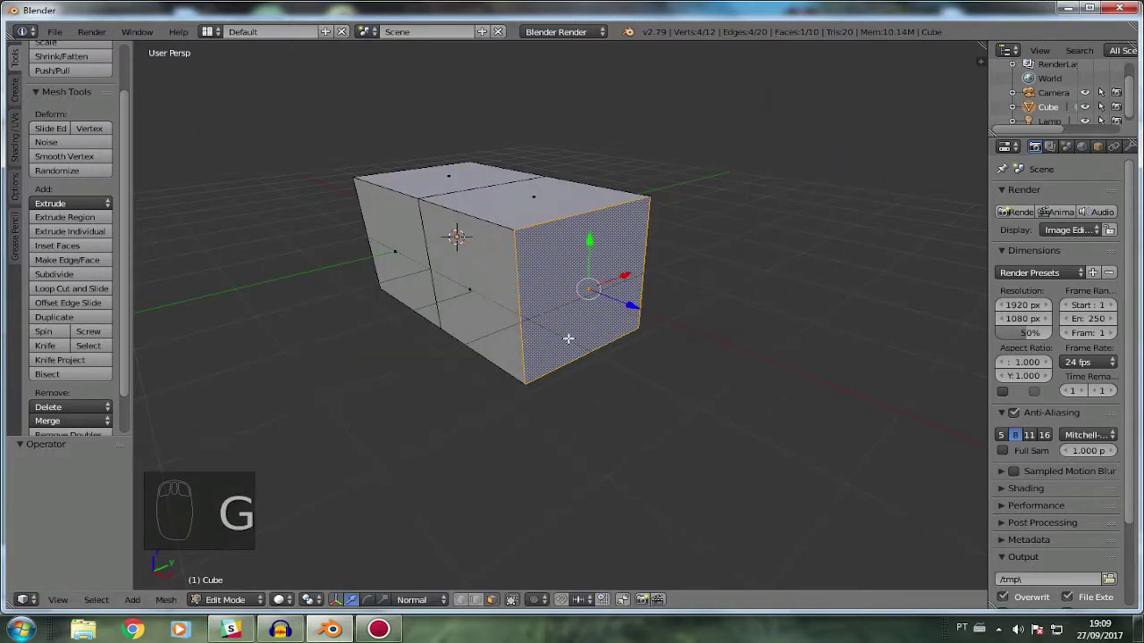
Extrude the block's +X end face outward by about 2.47 units.
key("e")
left_click(807, 375)
scroll(799, 334, "down", 2)
Select the block's side, top and end faces one by one to examine how the Normal orientation aligns the manipulator.
right_click(598, 339)
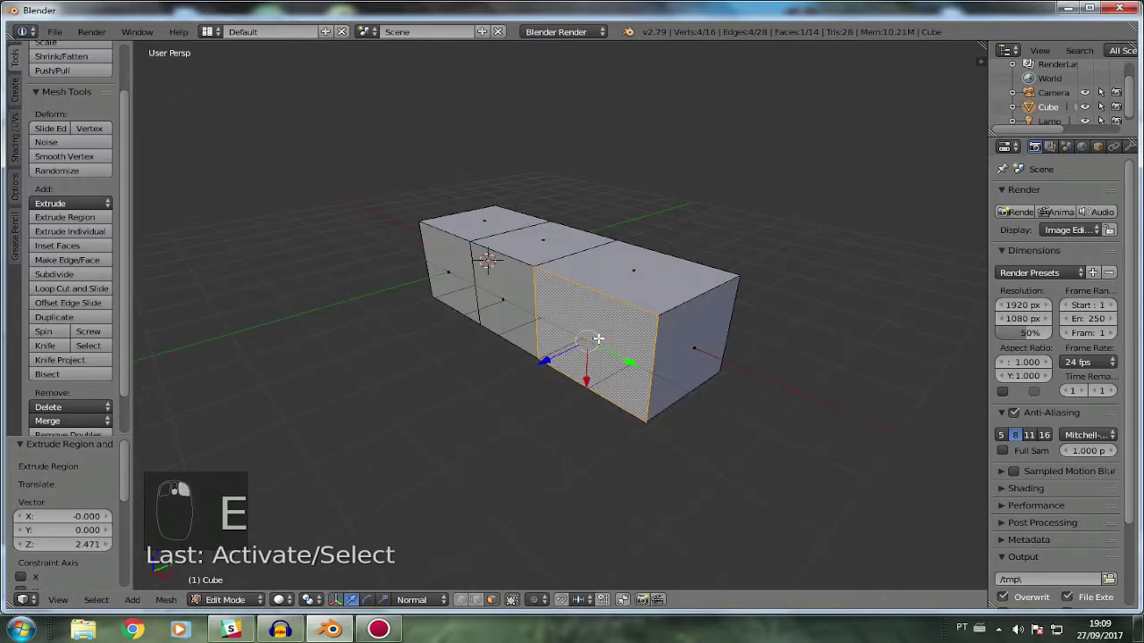
right_click(611, 282)
middle_click_drag(697, 340, 568, 308)
right_click(537, 308)
scroll(534, 317, "up", 4)
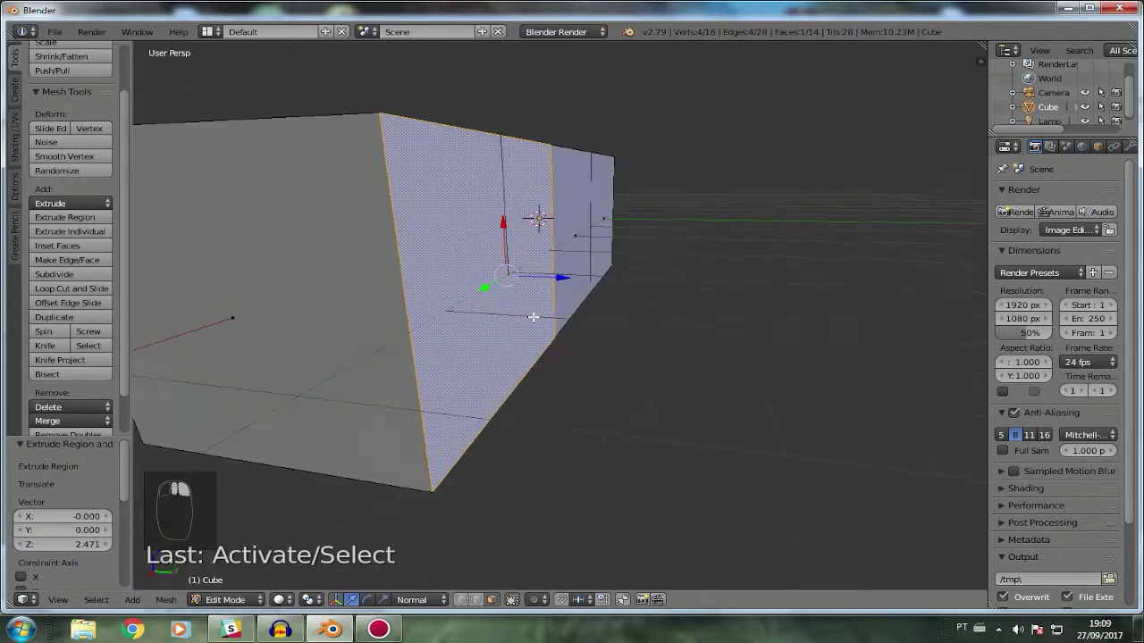
right_click(566, 229)
middle_click_drag(566, 230, 391, 260)
right_click(710, 256)
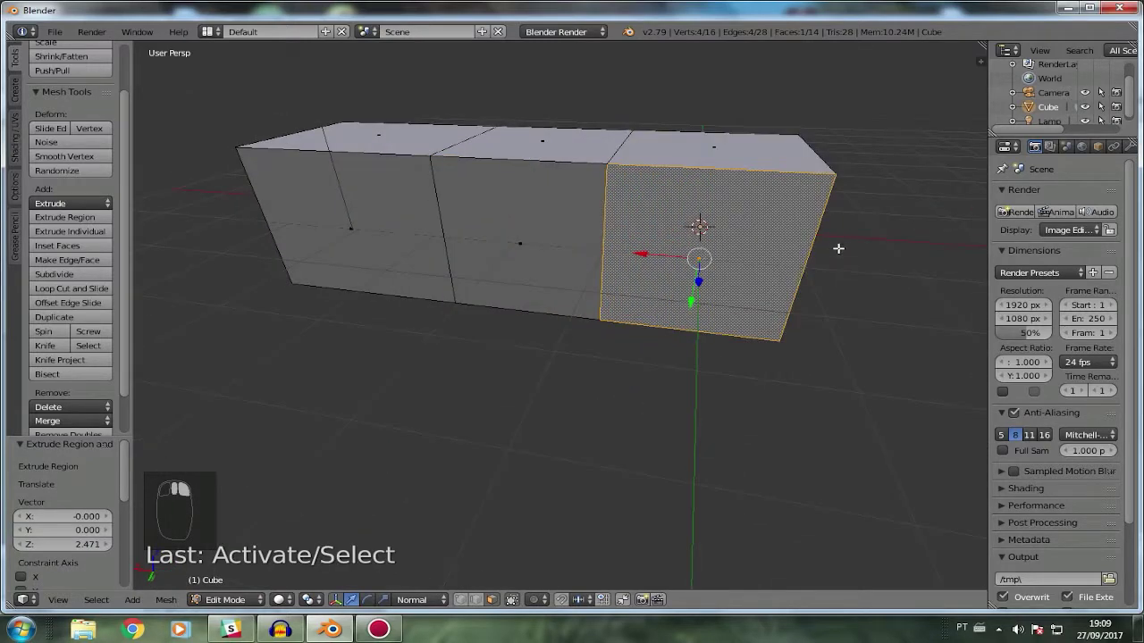
middle_click_drag(837, 249, 324, 323)
right_click(686, 296)
right_click(634, 322)
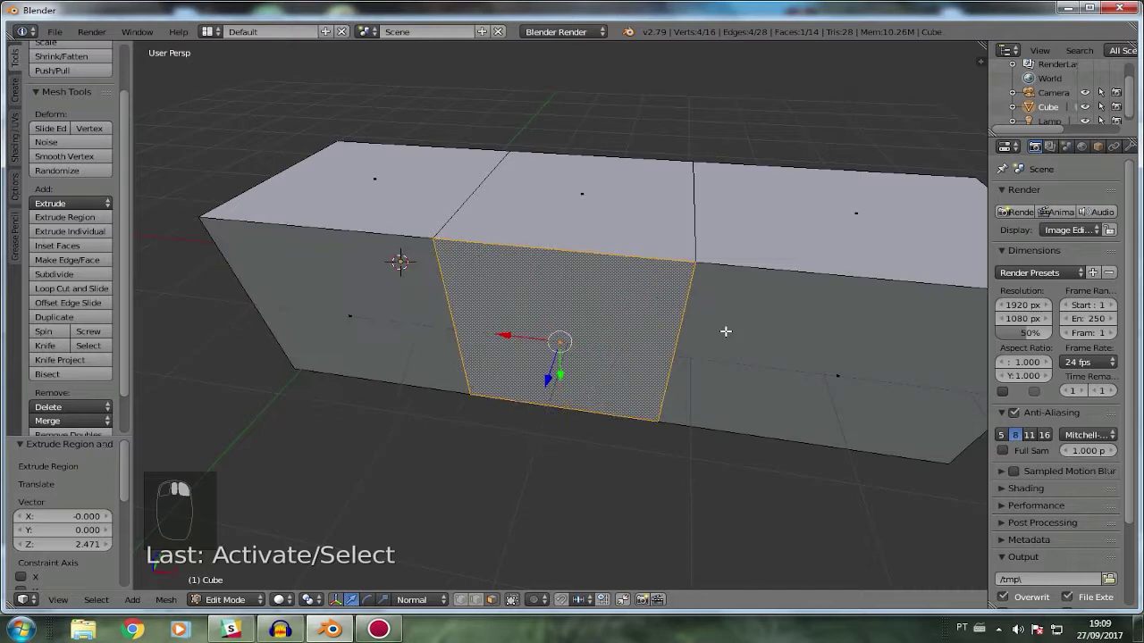
right_click(787, 337)
middle_click_drag(750, 365, 539, 333)
right_click(606, 199)
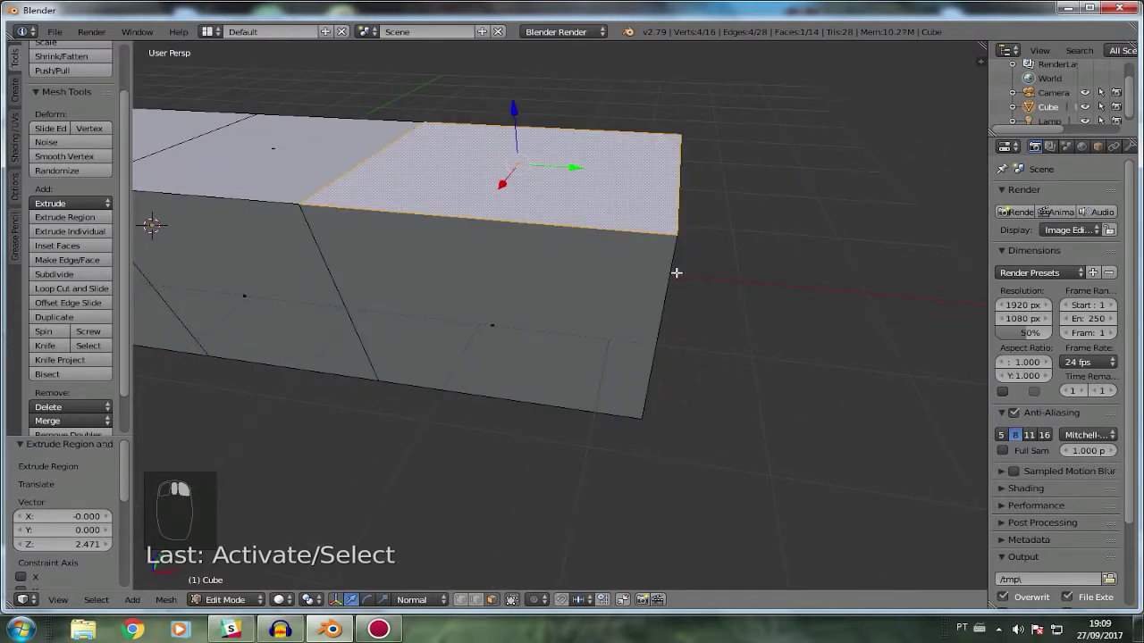
middle_click_drag(676, 273, 613, 263)
right_click(613, 263)
Set the transform orientation back to Global and delete the whole block in Object Mode.
left_click(427, 600)
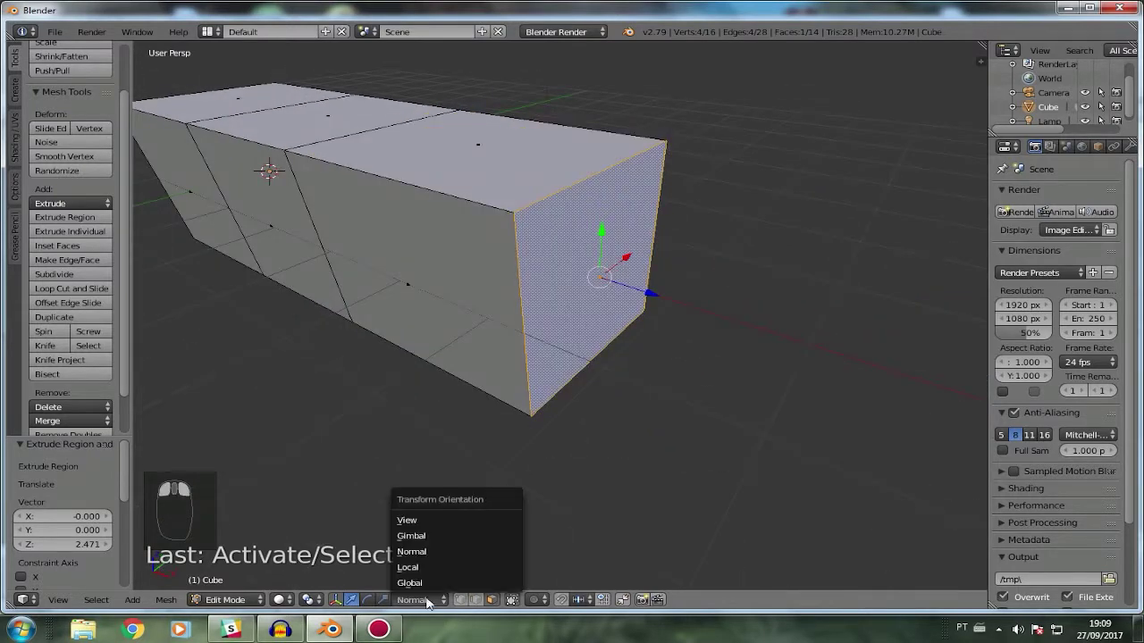
left_click(409, 582)
key("Tab")
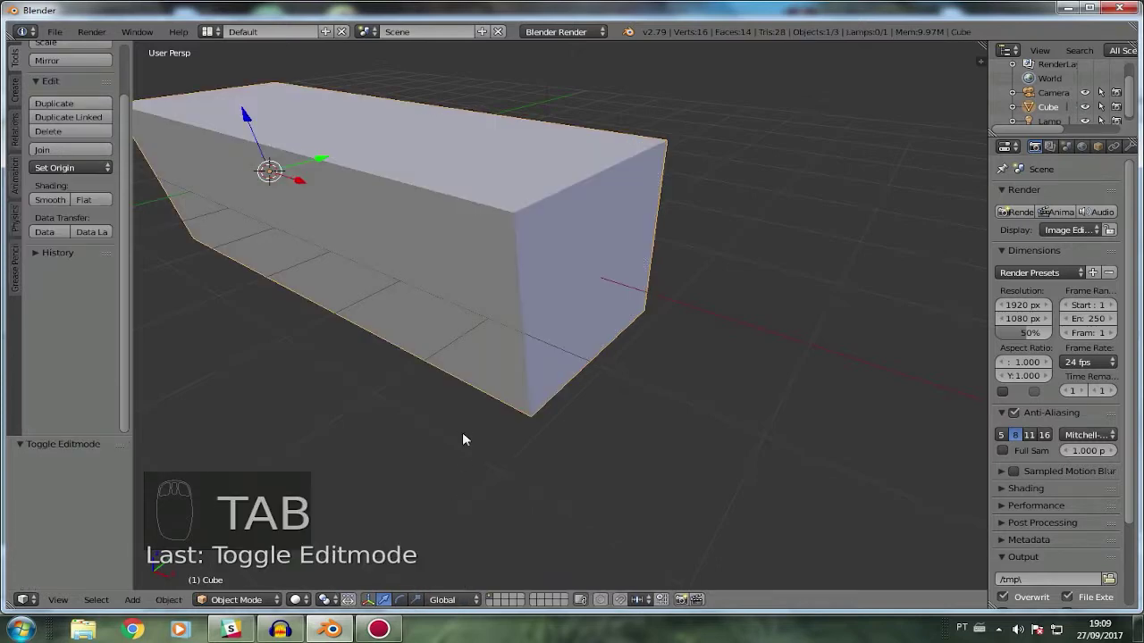
scroll(466, 280, "down", 4)
key("Delete")
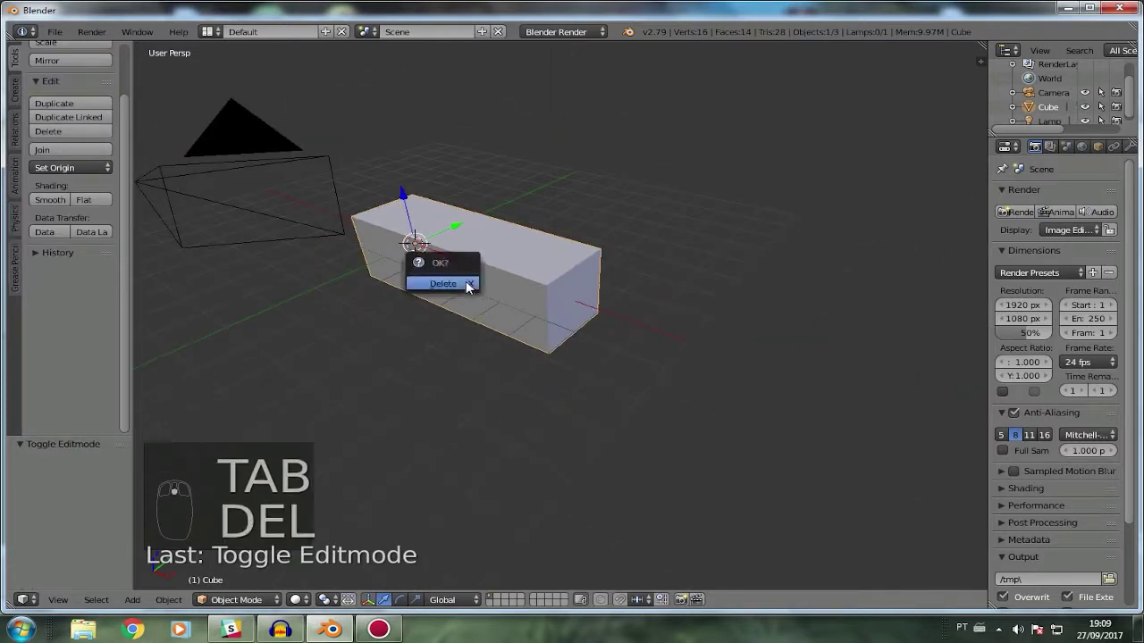
left_click(444, 284)
Add a new cube at the scene origin and enter Edit Mode on it.
key("shift+a")
left_click(522, 297)
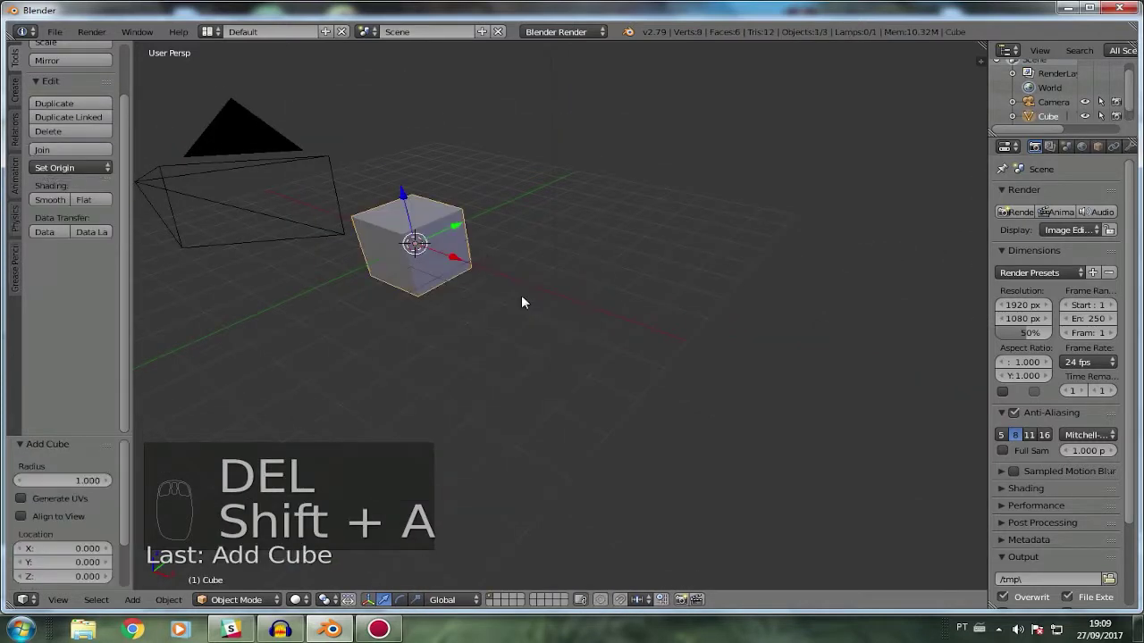
key("Tab")
middle_click_drag(469, 264, 643, 337, "shift")
scroll(632, 344, "up", 4)
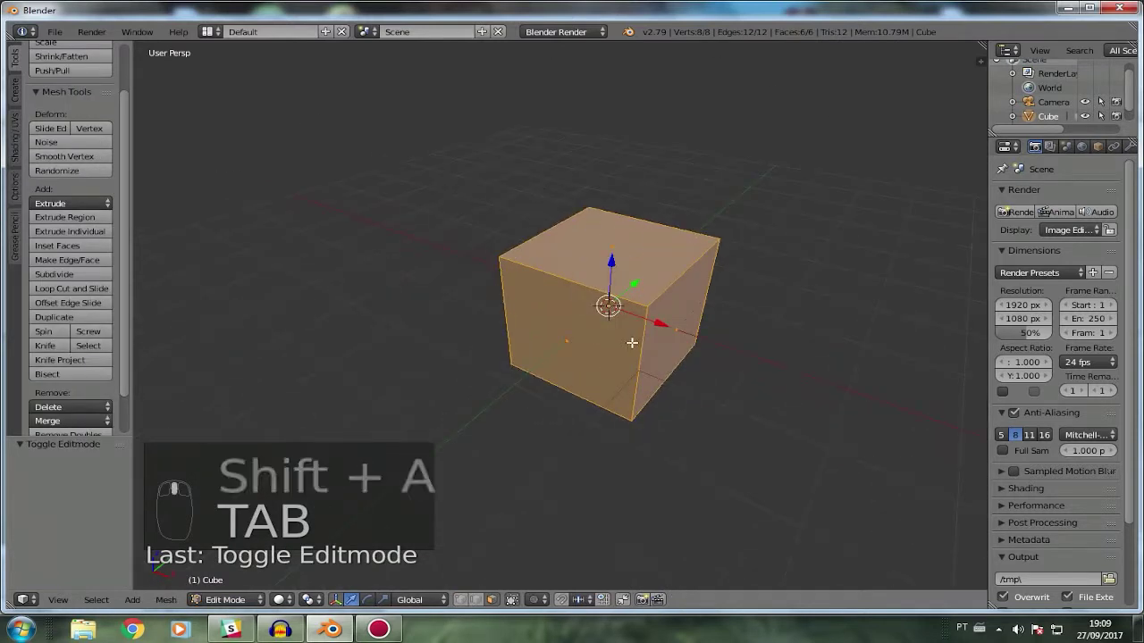
scroll(632, 343, "up", 1)
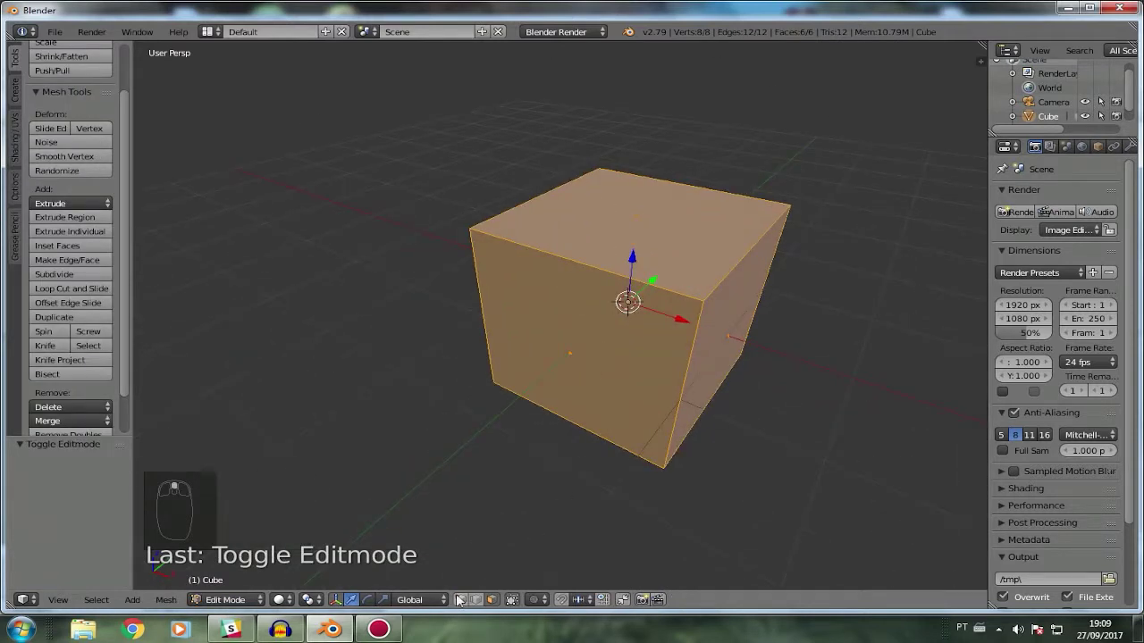
With vertex selection, extrude the cube's +X, -Y top corner vertex by about -0.26, 0.13, 0.59 units in X, Y, Z.
right_click(686, 308)
middle_click_drag(686, 308, 594, 277)
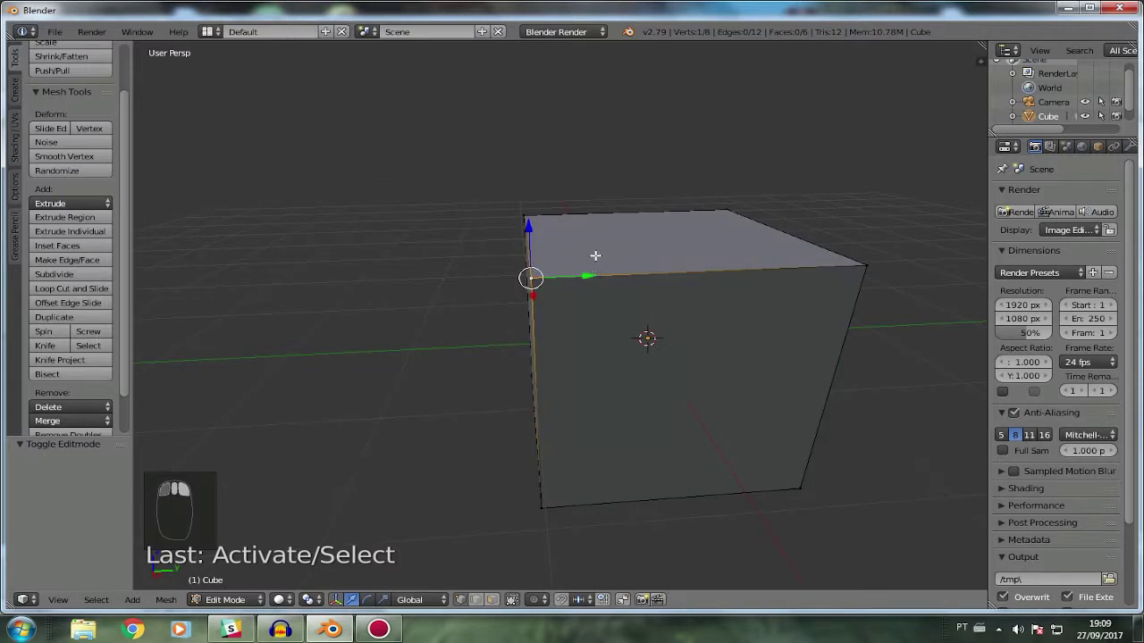
key("e")
left_click(616, 131)
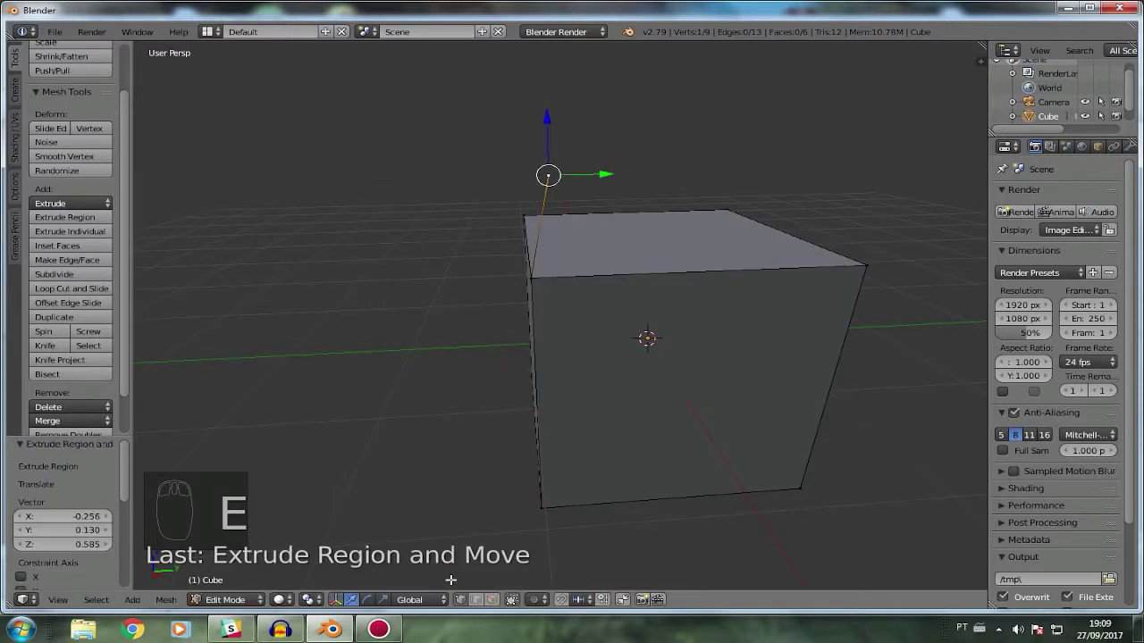
With edge selection, try extruding the cube's +X top edge by about 1.02 units, and undo both the edge and vertex extrusions.
left_click(476, 599)
right_click(645, 270)
key("e")
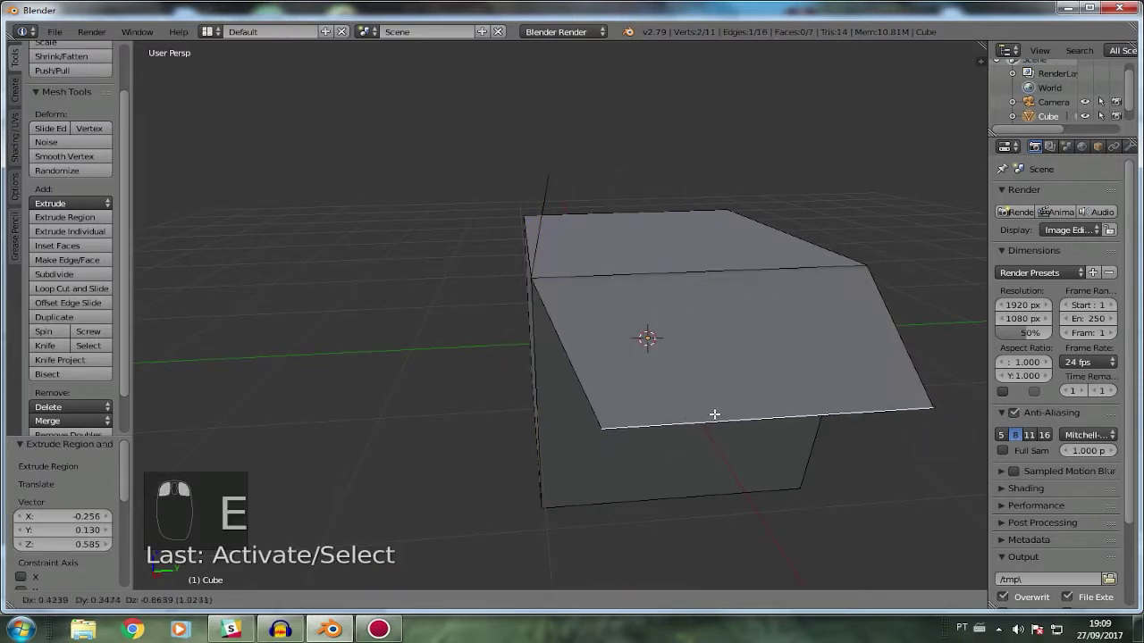
left_click(715, 414)
key("ctrl+z")
key("ctrl+z")
key("ctrl+z")
key("ctrl+z")
key("ctrl+z")
key("ctrl+z")
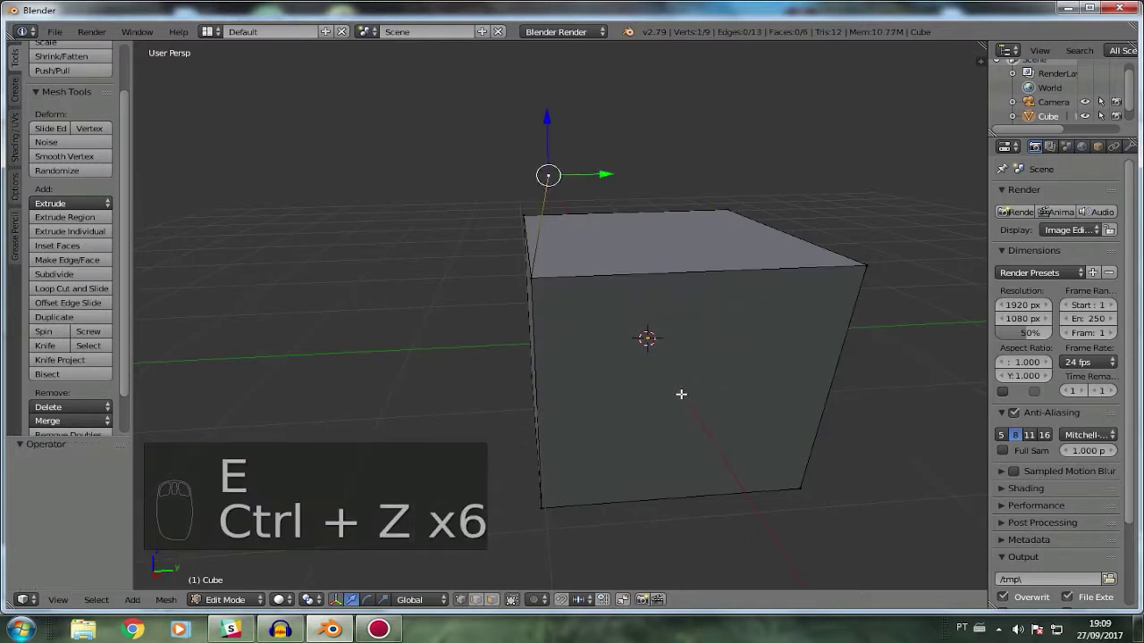
key("ctrl+z")
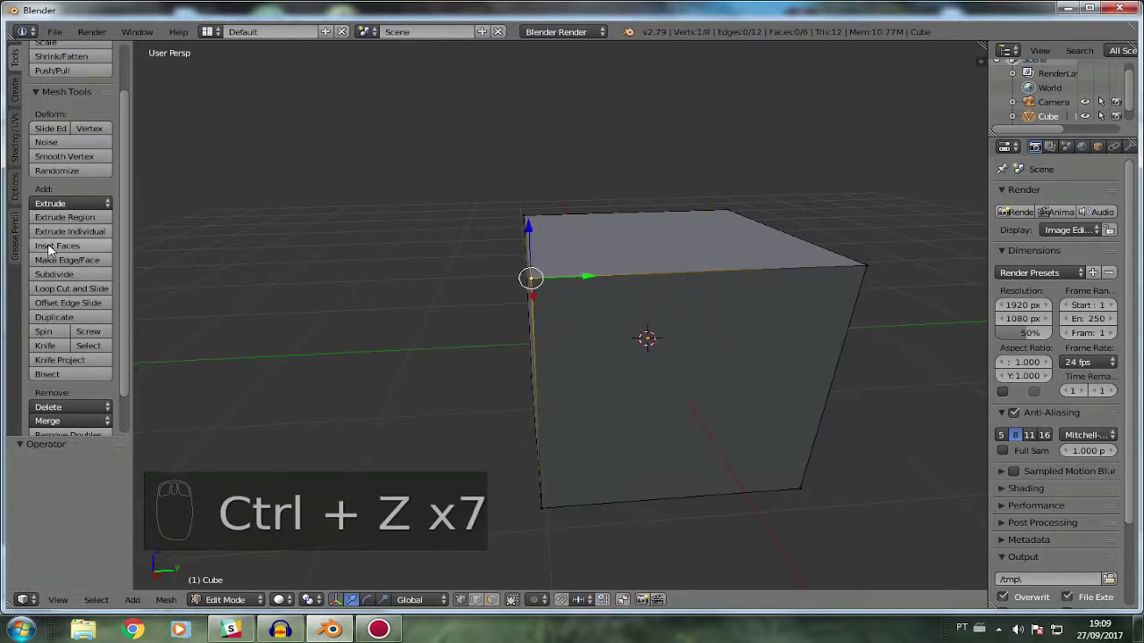
With face selection, select the cube's top face and try Inset Faces on it.
left_click(492, 599)
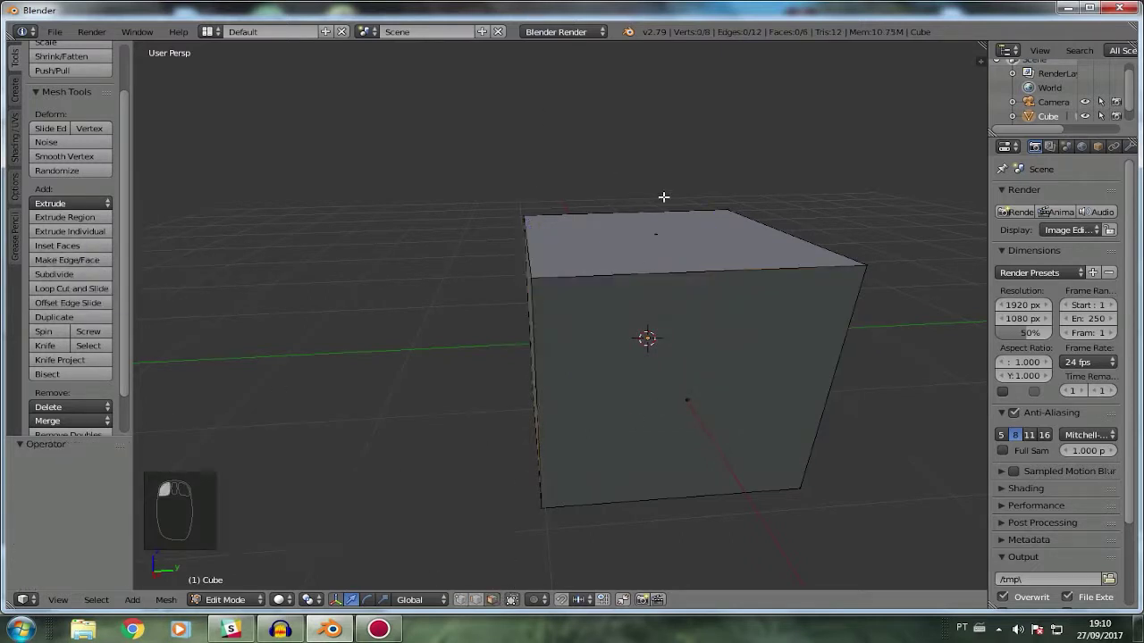
right_click(663, 223)
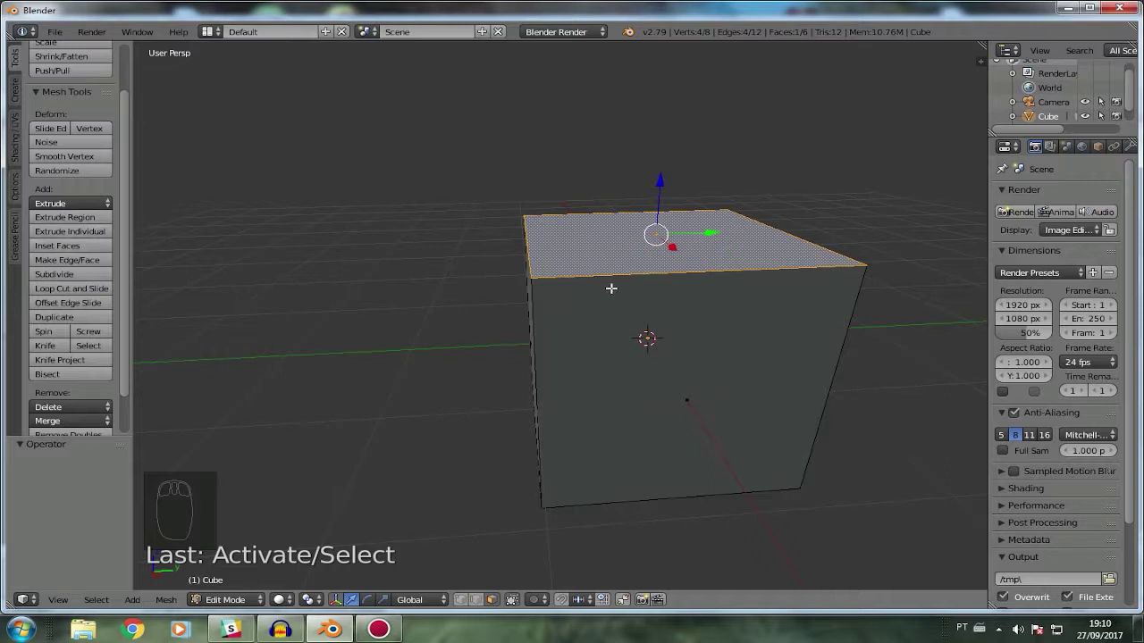
middle_click_drag(611, 289, 646, 330)
key("i")
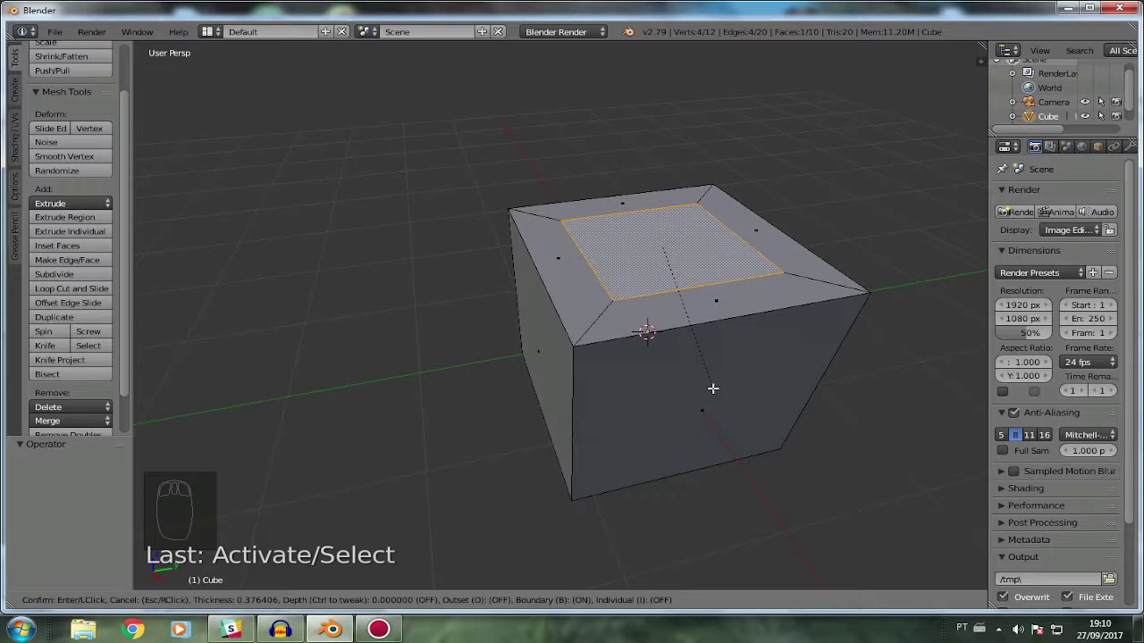
right_click(743, 394)
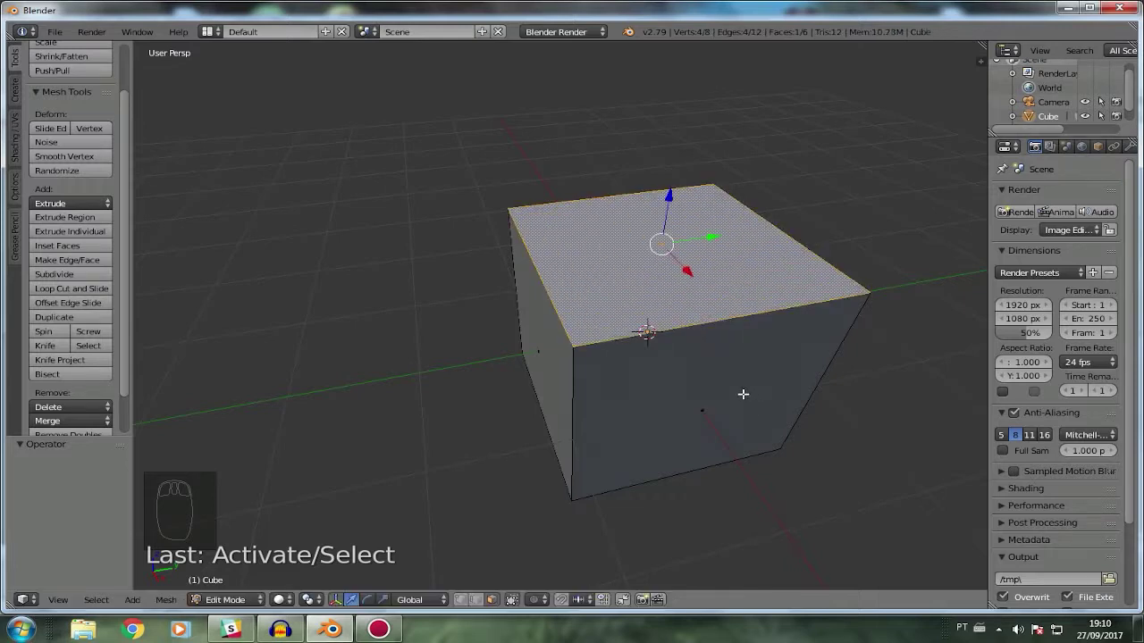
Try moving the cube's top face freely.
middle_click_drag(648, 312, 712, 316)
key("g")
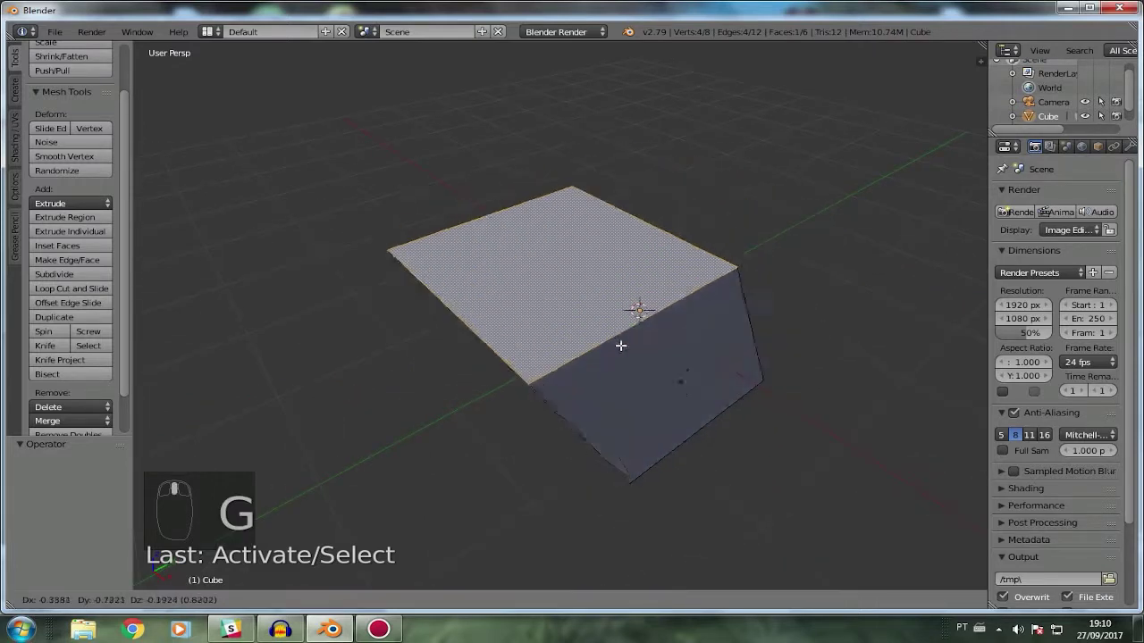
right_click(715, 296)
Try insetting the cube's top face with a thickness of 0.5.
key("i")
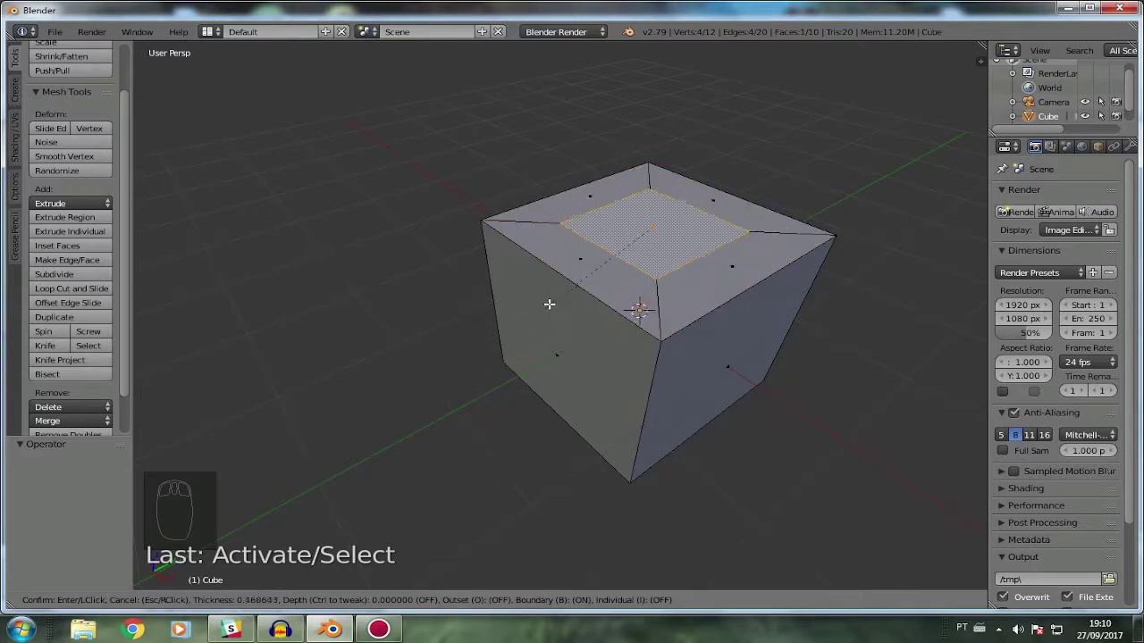
type("0.5")
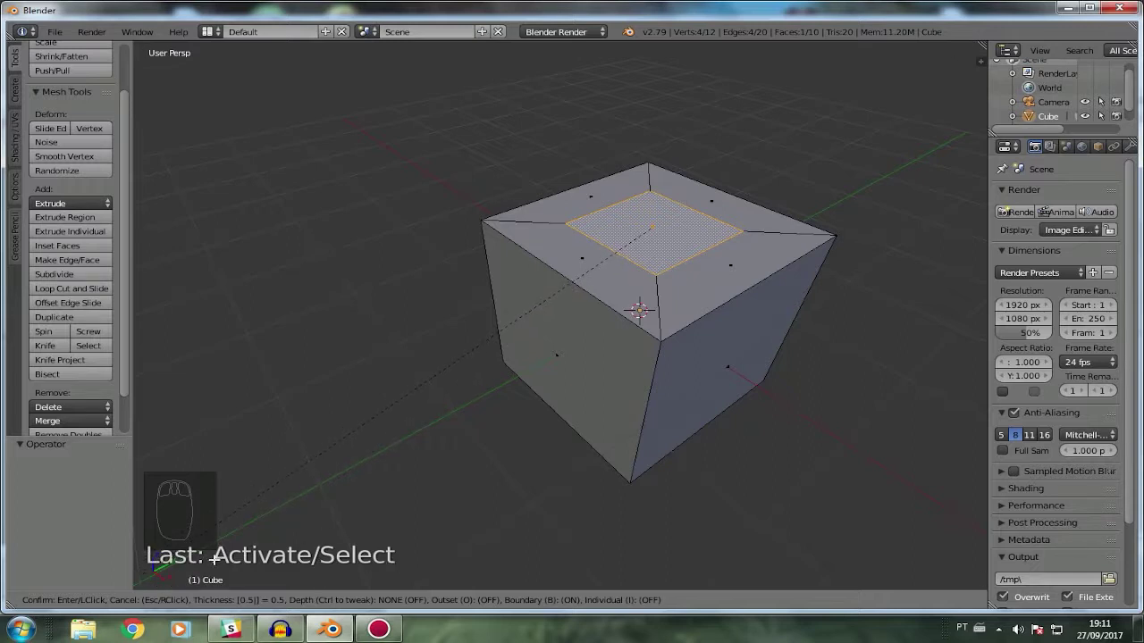
key("Escape")
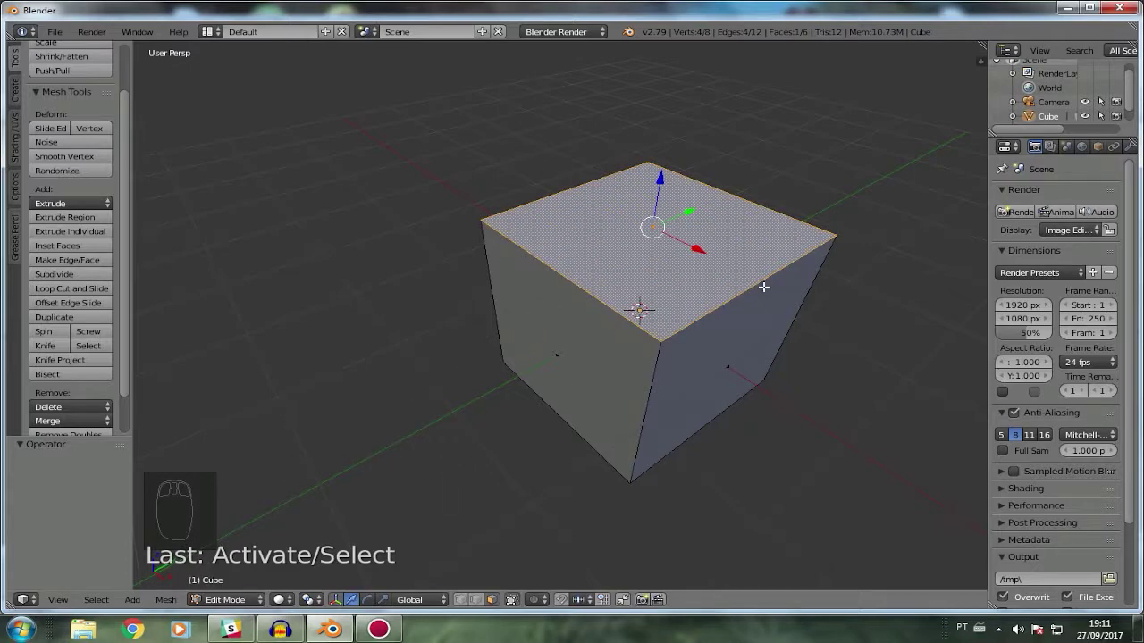
scroll(846, 338, "up", 5)
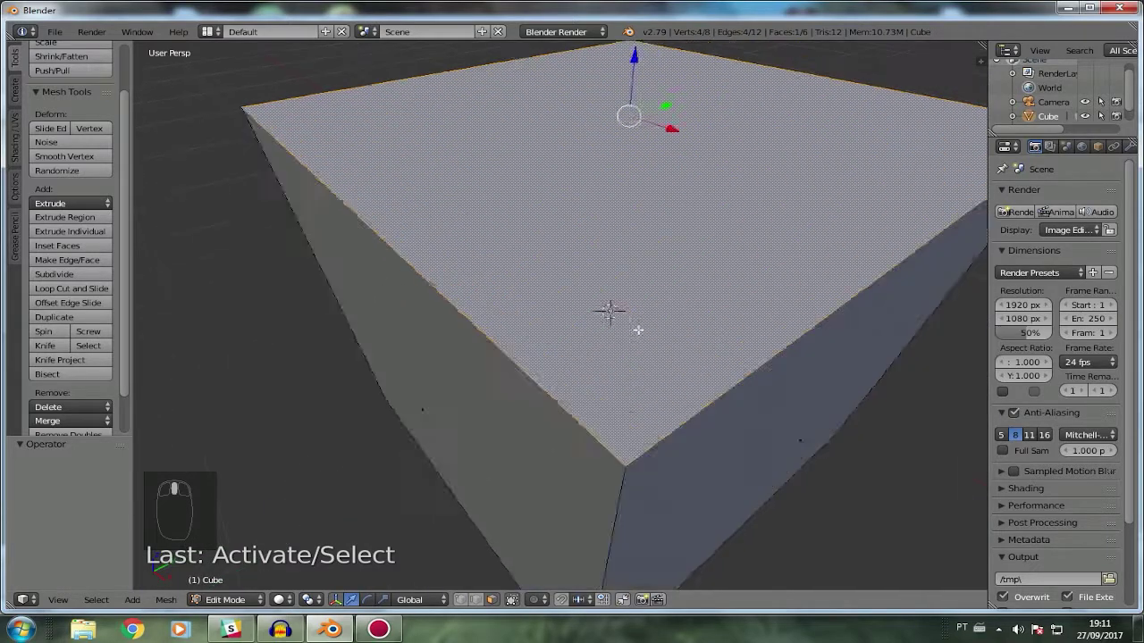
scroll(638, 330, "down", 5)
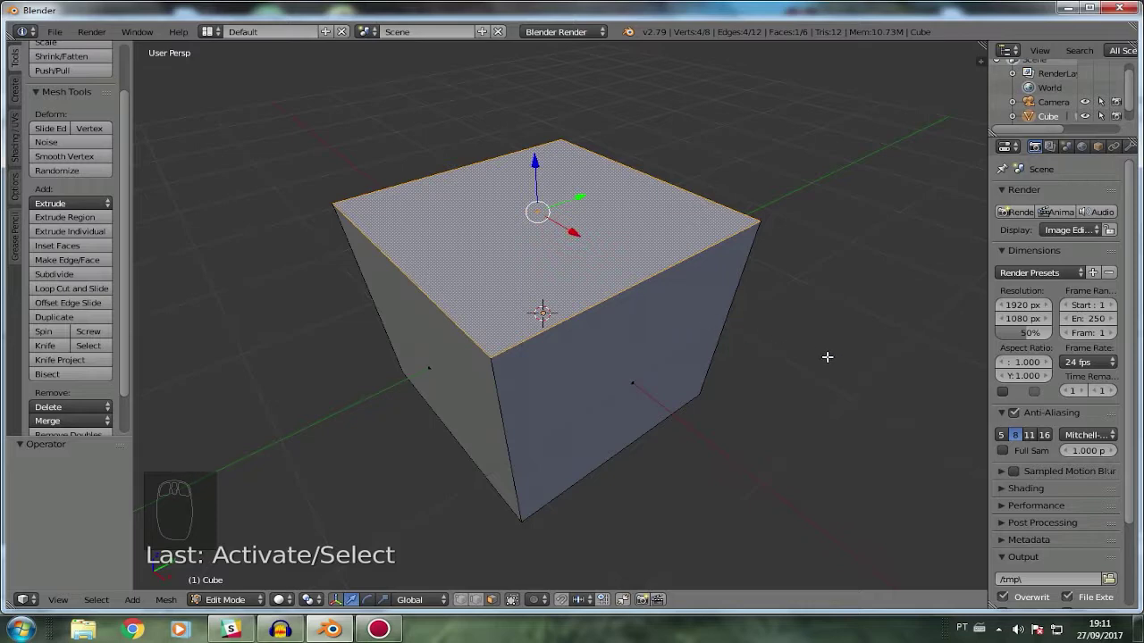
Try extruding the top face in place and scaling it to about 0.40, and undo the extrusion.
key("e")
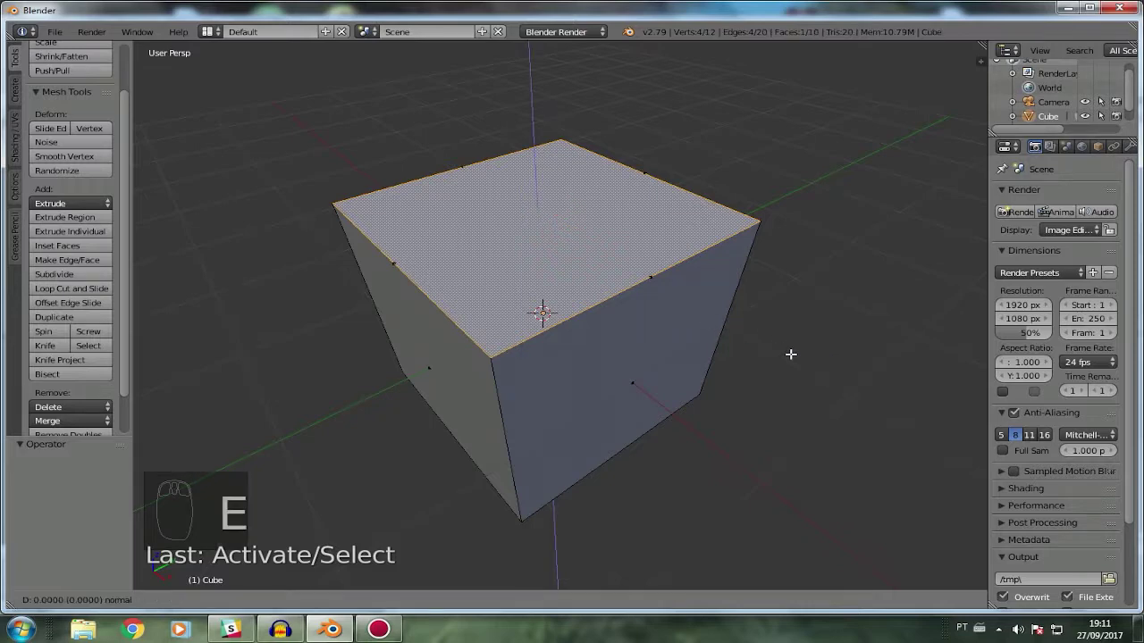
right_click(770, 250)
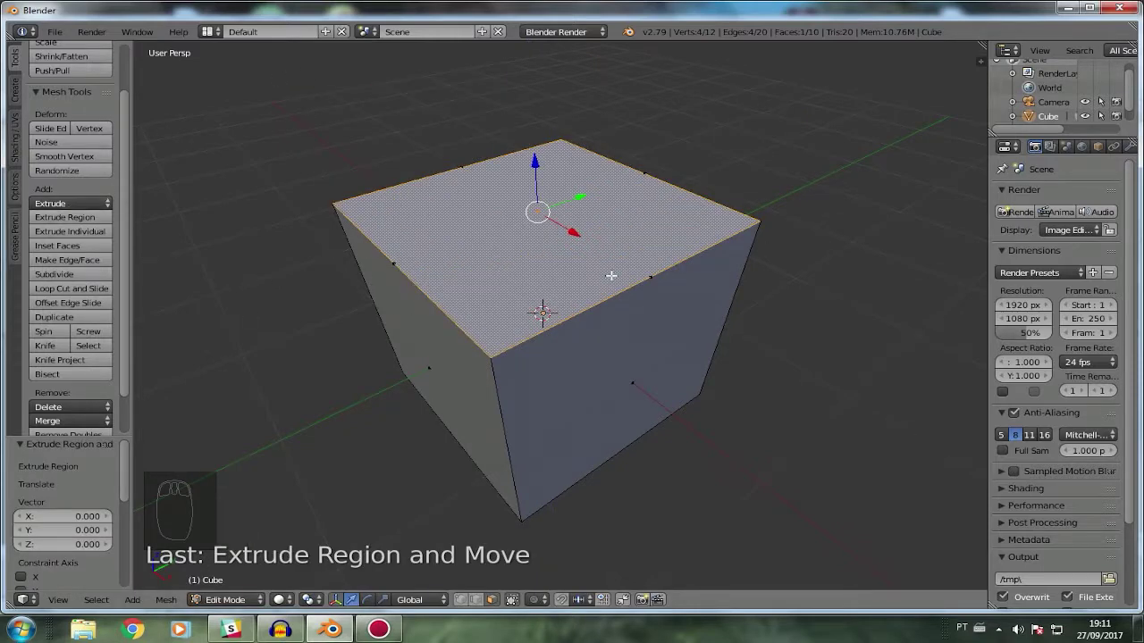
key("s")
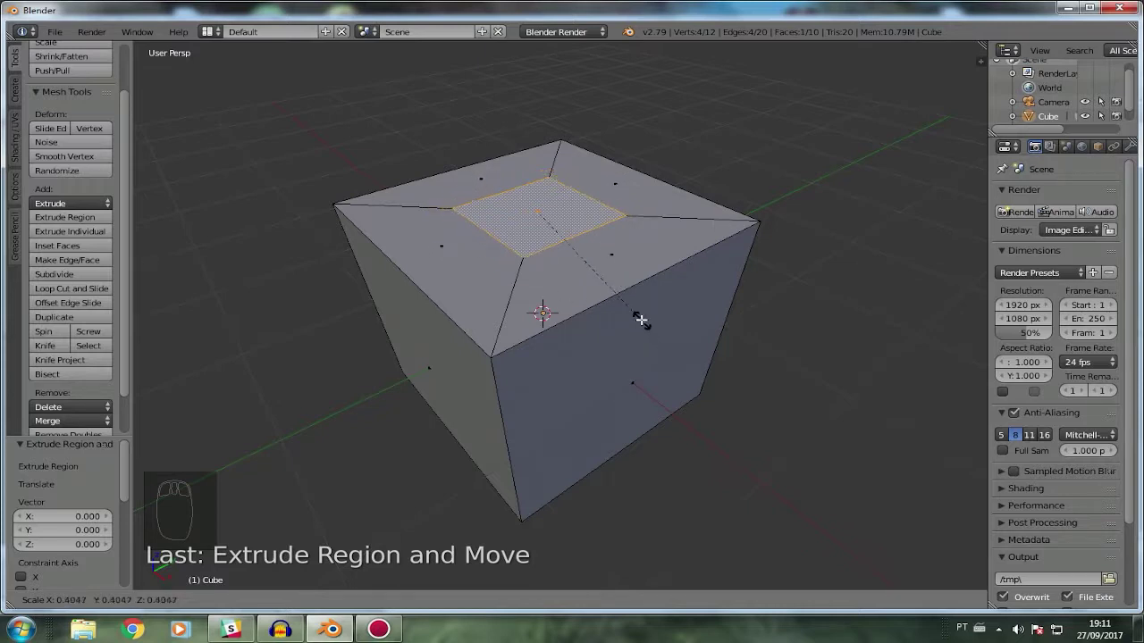
right_click(688, 344)
key("ctrl+z")
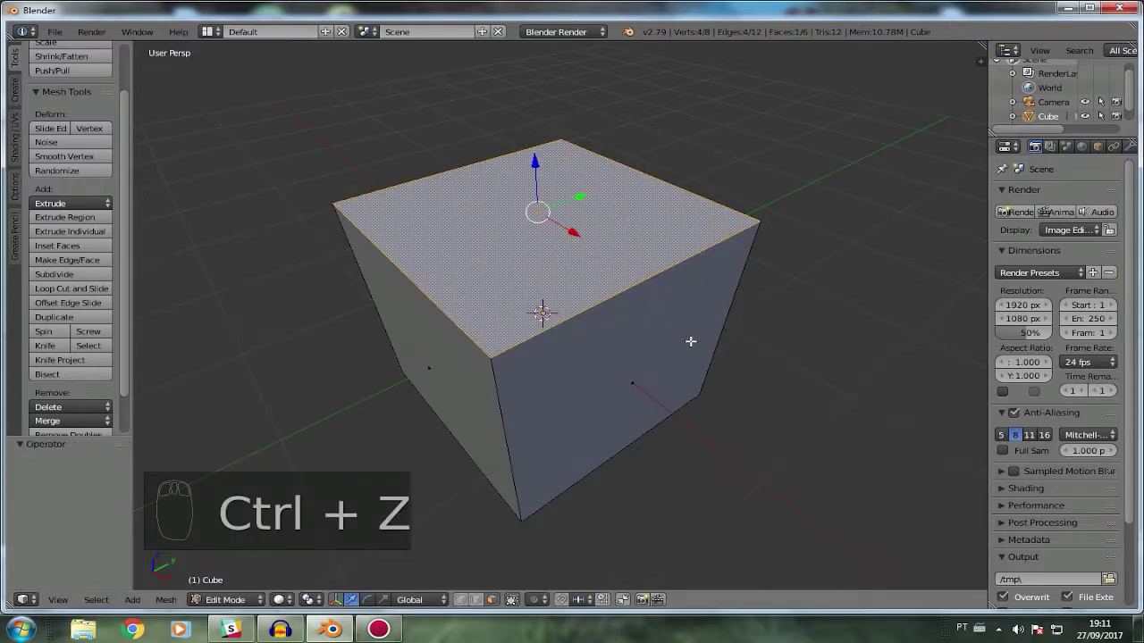
Try Inset Faces on the top face, try extruding and scaling it instead, and undo the extrusion.
key("i")
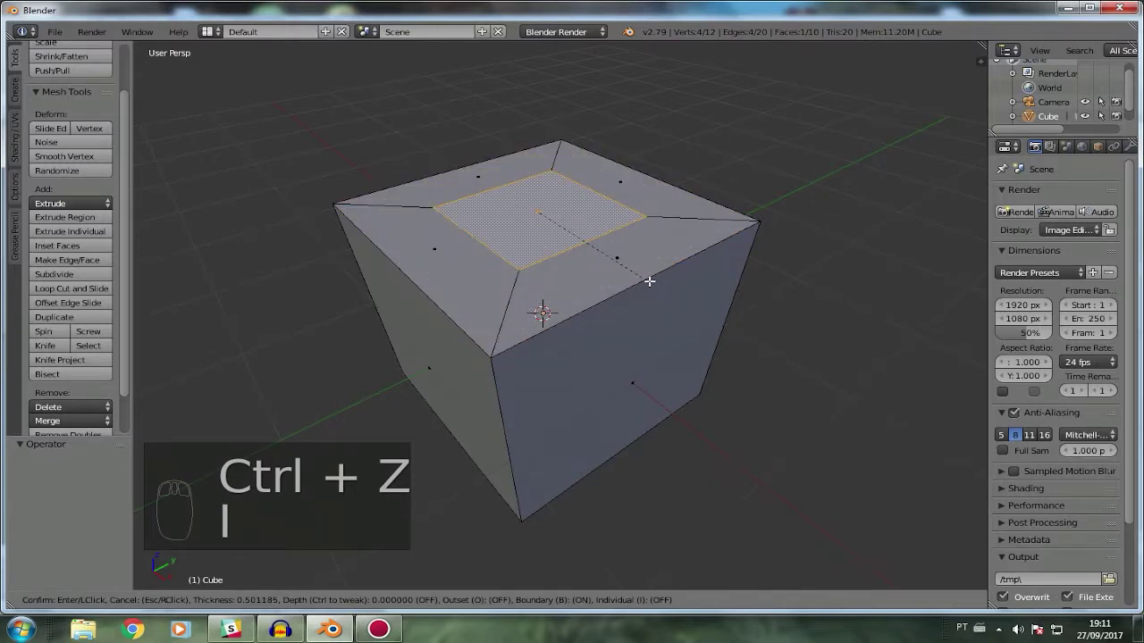
right_click(649, 278)
key("e")
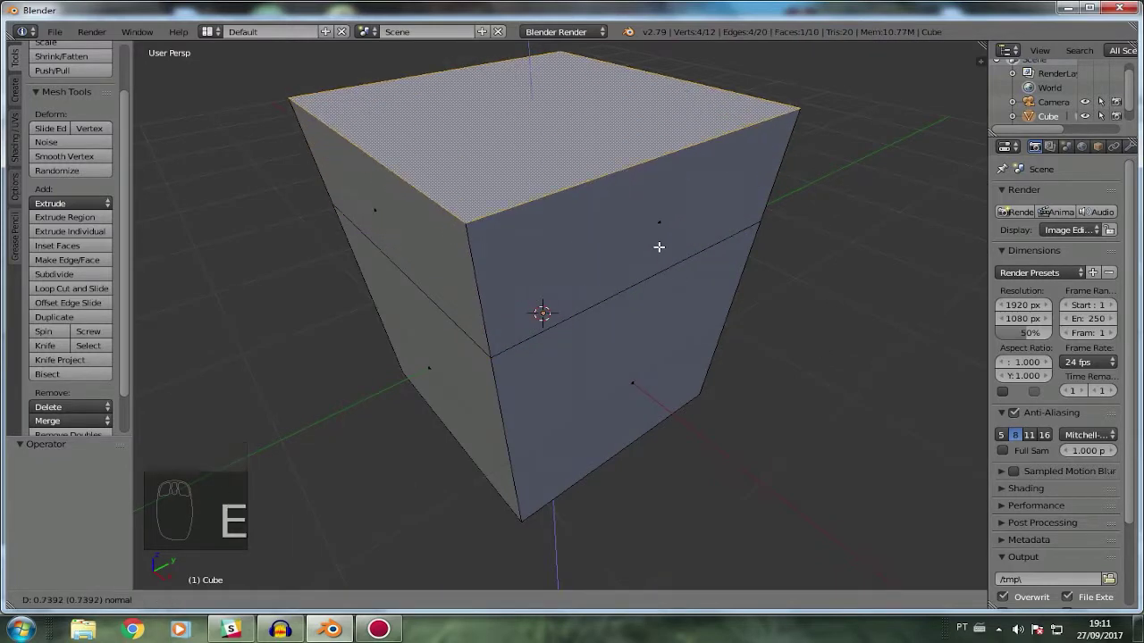
right_click(661, 248)
key("s")
right_click(677, 316)
key("ctrl+z")
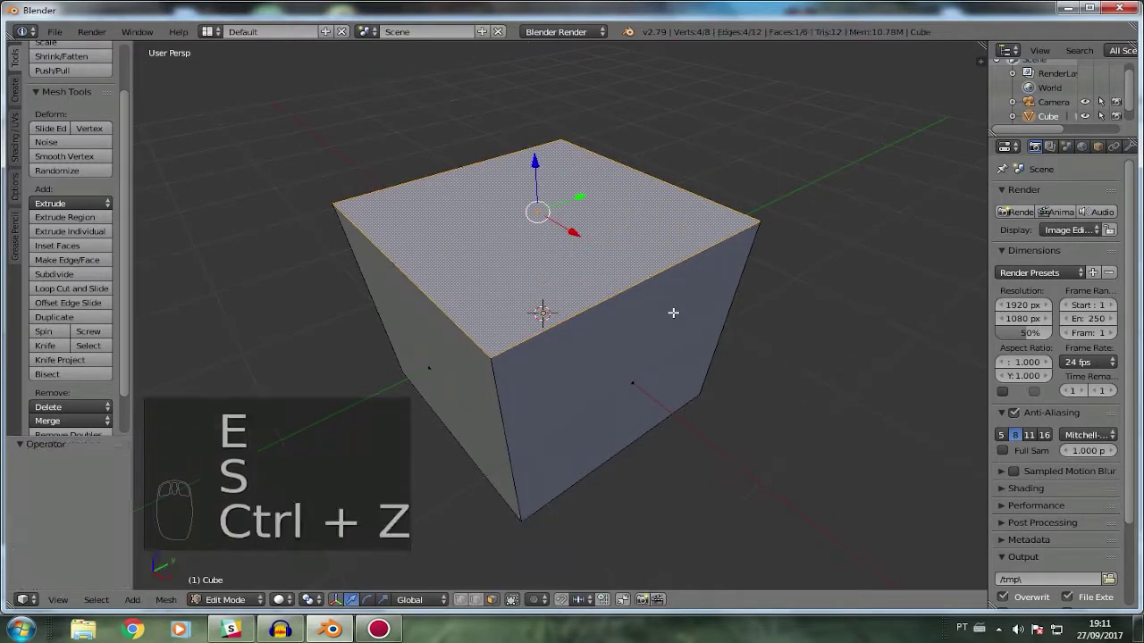
Try insetting the top face with a thickness of about 0.24 and a depth of about 0.05, and undo the inset.
key("i")
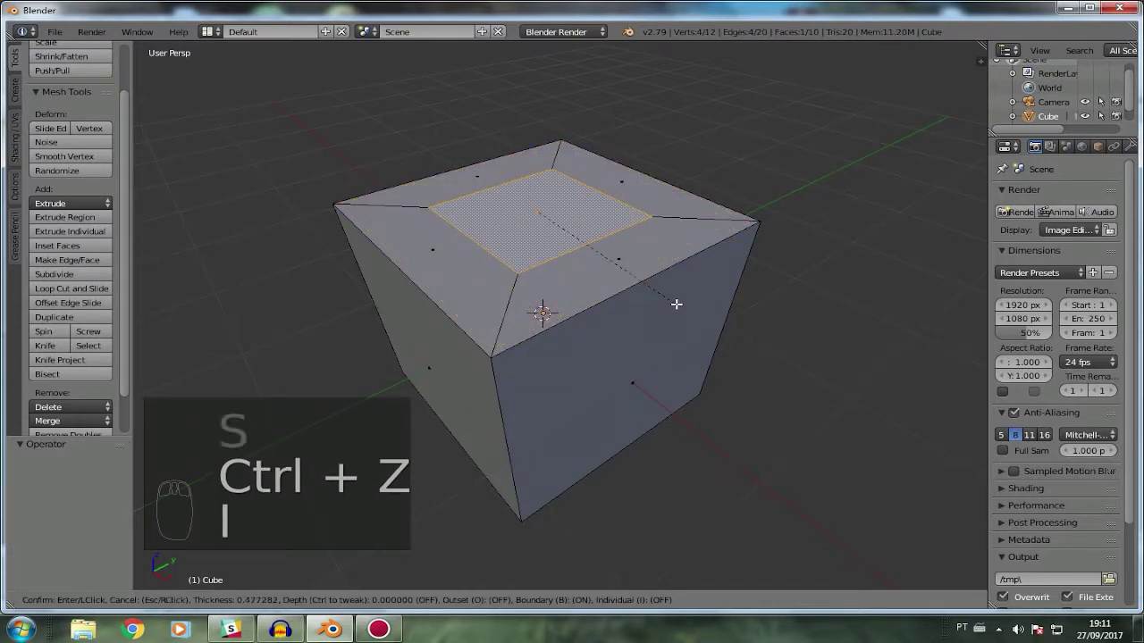
left_click(677, 304)
scroll(67, 570, "down", 1)
left_click_drag(73, 556, 56, 527)
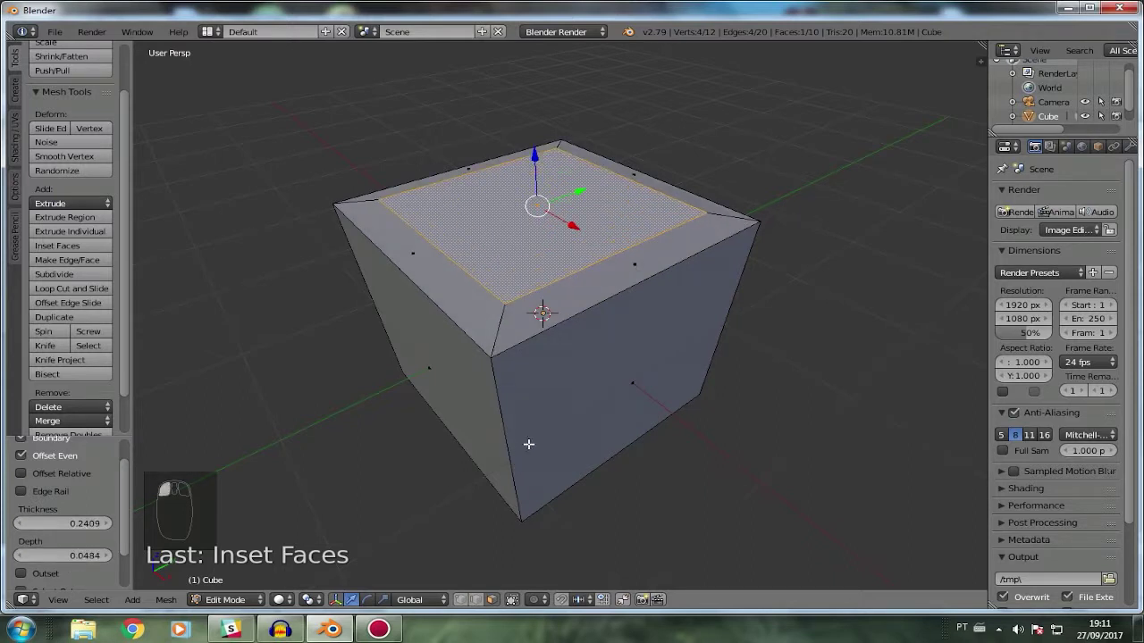
key("ctrl+z")
key("ctrl+z")
key("ctrl+z")
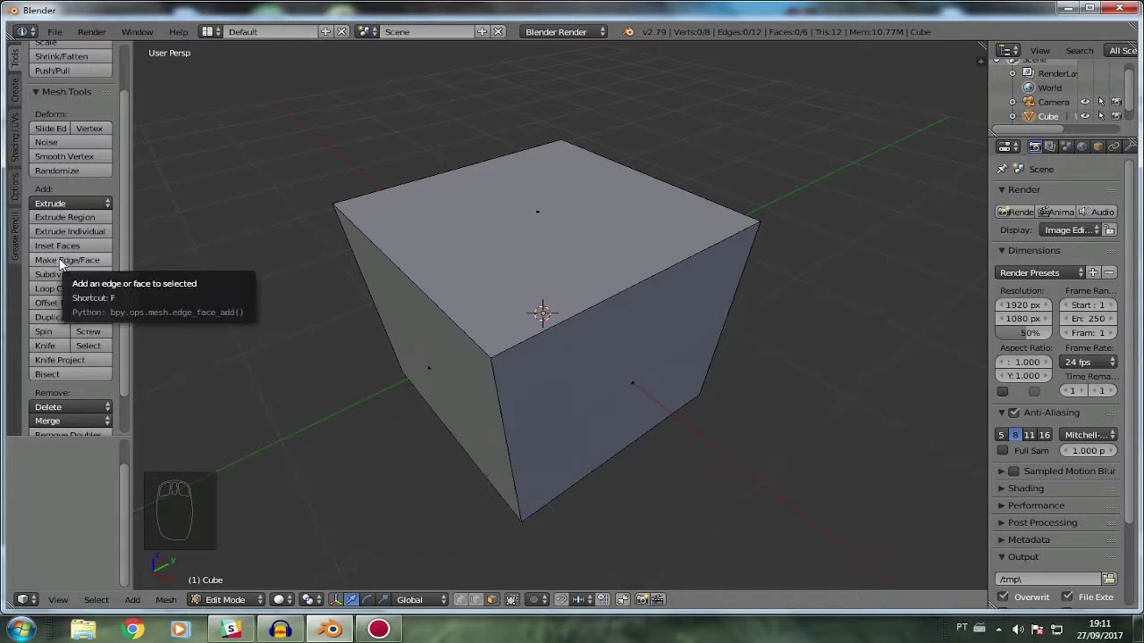
With vertex selection, extrude the +X, -Y top corner by about -0.52, 0.43, 0.73 and the +X, +Y one by about -1.06, -0.50, 0.57.
right_click(479, 362)
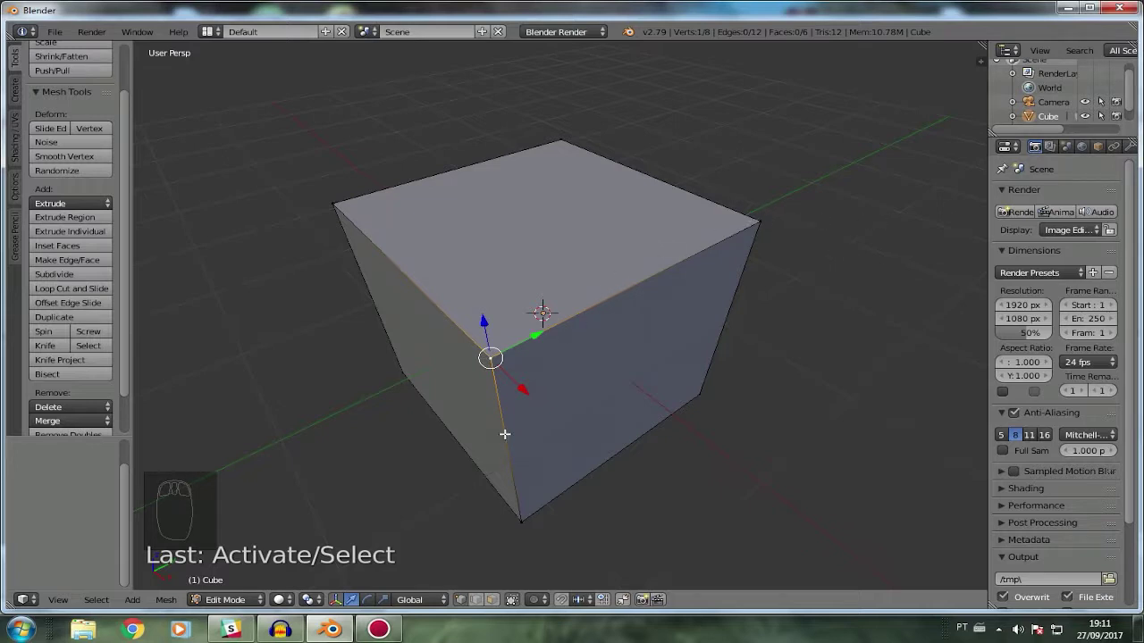
key("e")
left_click(505, 224)
right_click(758, 224)
key("e")
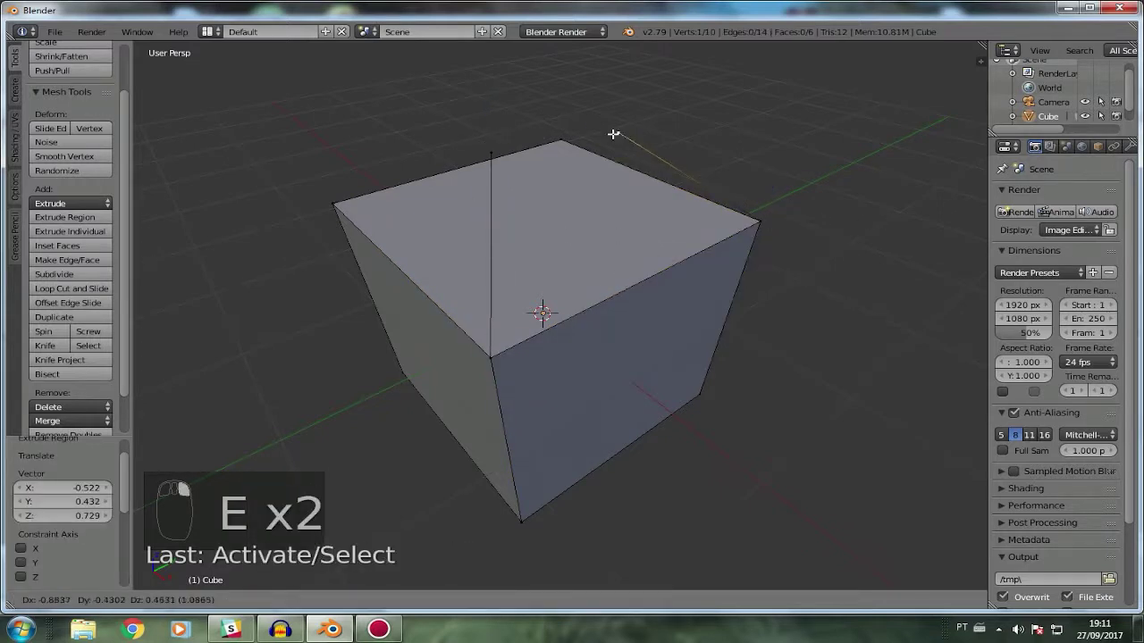
left_click(591, 190)
Join the free ends of the two extruded vertices with a new edge using Make Edge/Face.
middle_click_drag(598, 231, 641, 247)
right_click(540, 213, "shift")
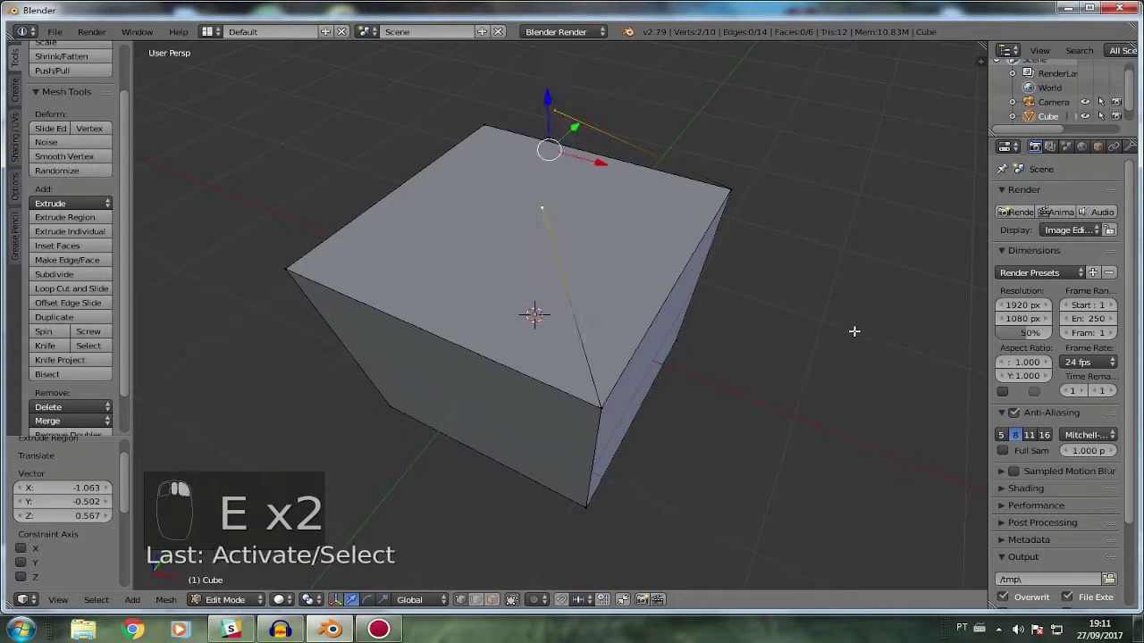
middle_click_drag(852, 329, 726, 337)
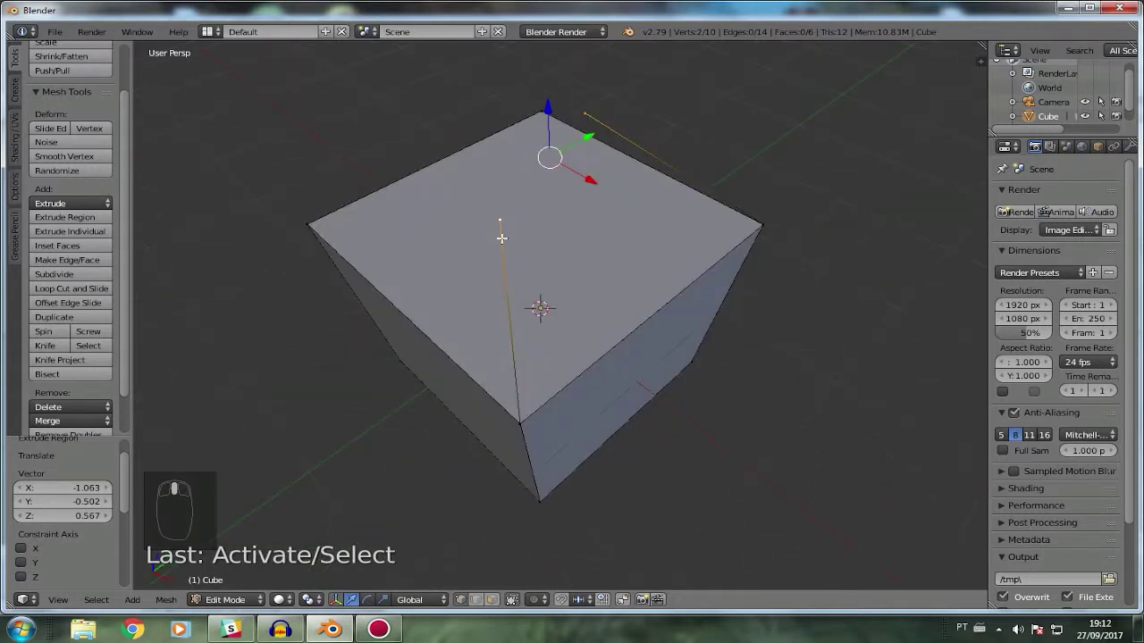
right_click(595, 109, "shift")
right_click(594, 118, "shift")
right_click(583, 115)
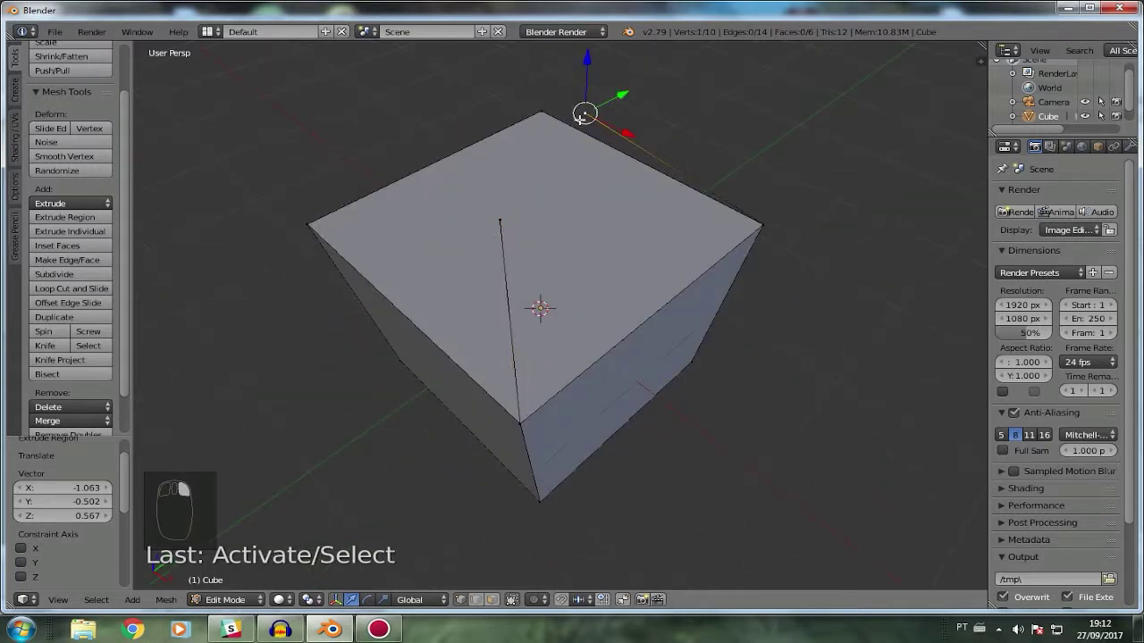
right_click(509, 217)
right_click(591, 112)
right_click_drag(438, 270, 513, 220)
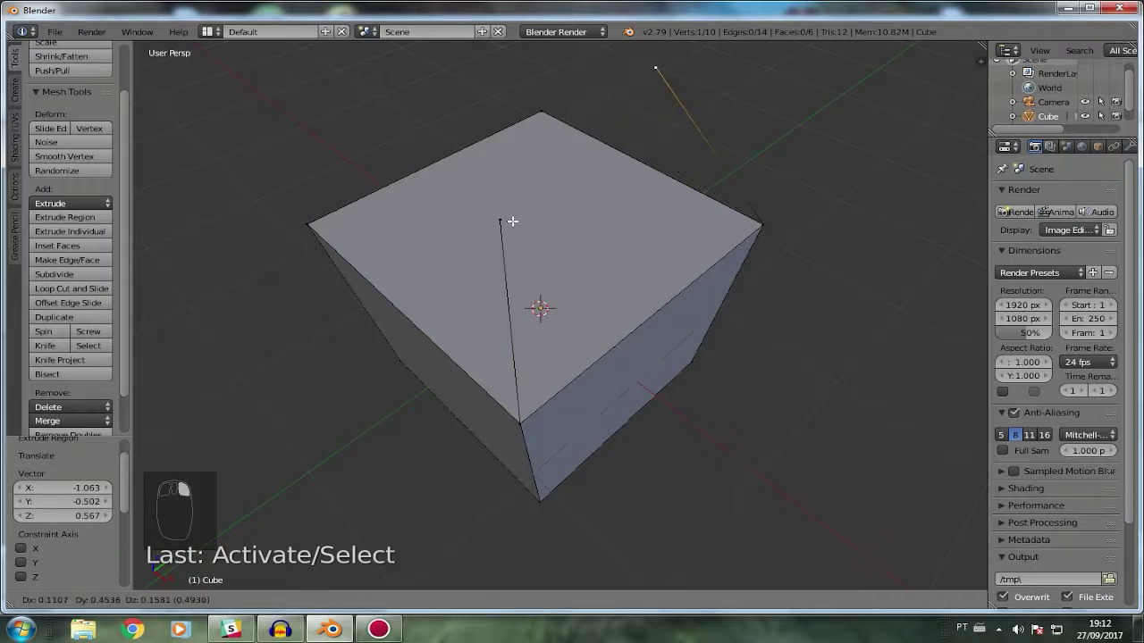
right_click(501, 225)
right_click(497, 222)
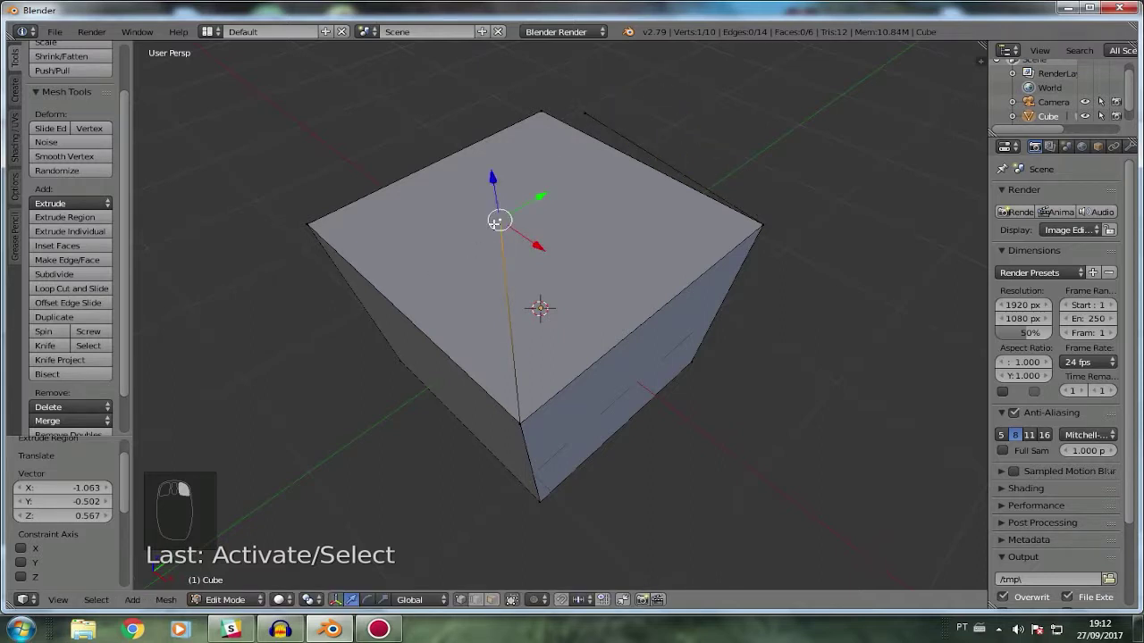
right_click(586, 116, "shift")
key("f")
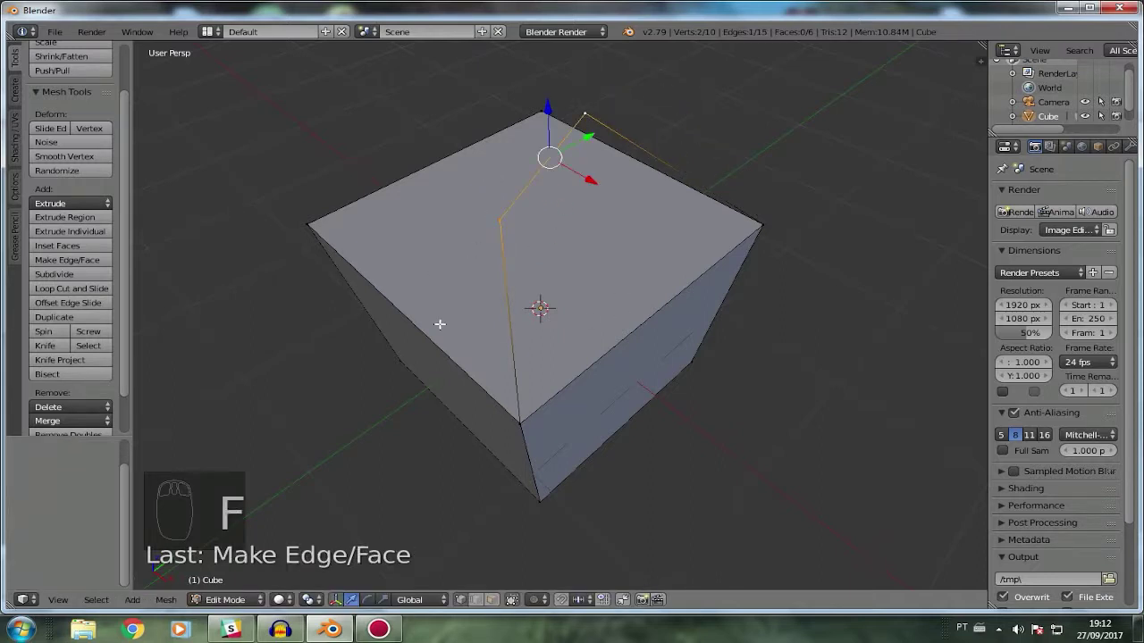
Fill a face between the new edge and the two top corner vertices on the cube's +X side.
middle_click_drag(454, 286, 460, 200)
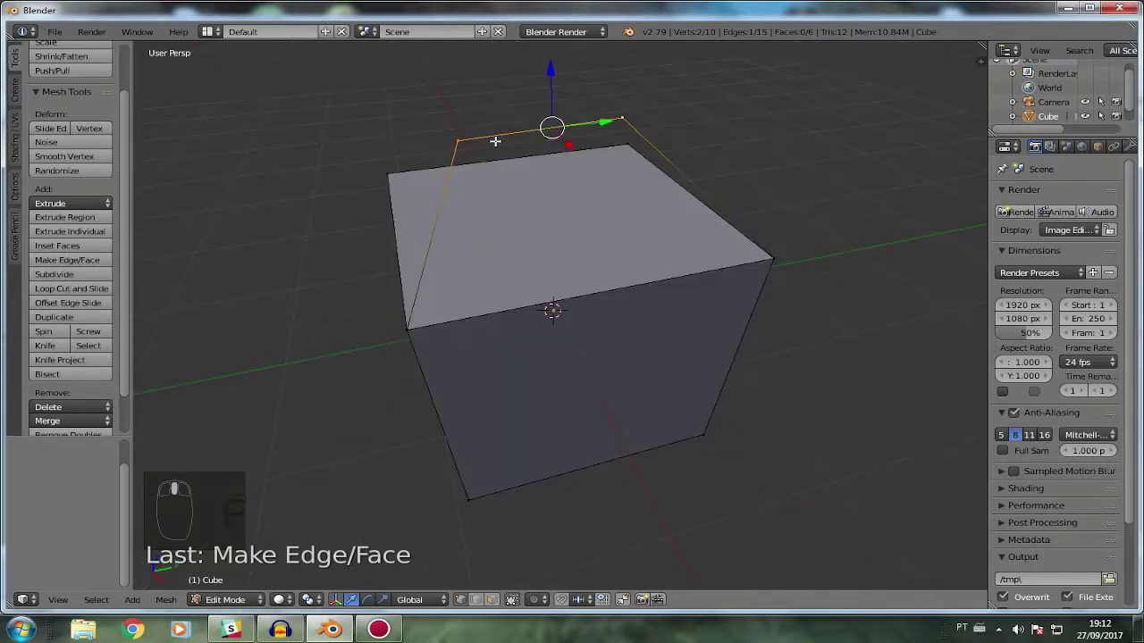
right_click(413, 328, "shift")
right_click(776, 263, "shift")
middle_click_drag(736, 297, 715, 241)
key("f")
Undo the filled face, the joining edge and both vertex extrusions.
key("ctrl+z")
key("ctrl+z")
key("ctrl+z")
key("ctrl+z")
key("ctrl+z")
key("ctrl+z")
key("ctrl+z")
key("ctrl+z")
key("ctrl+z")
key("ctrl+z")
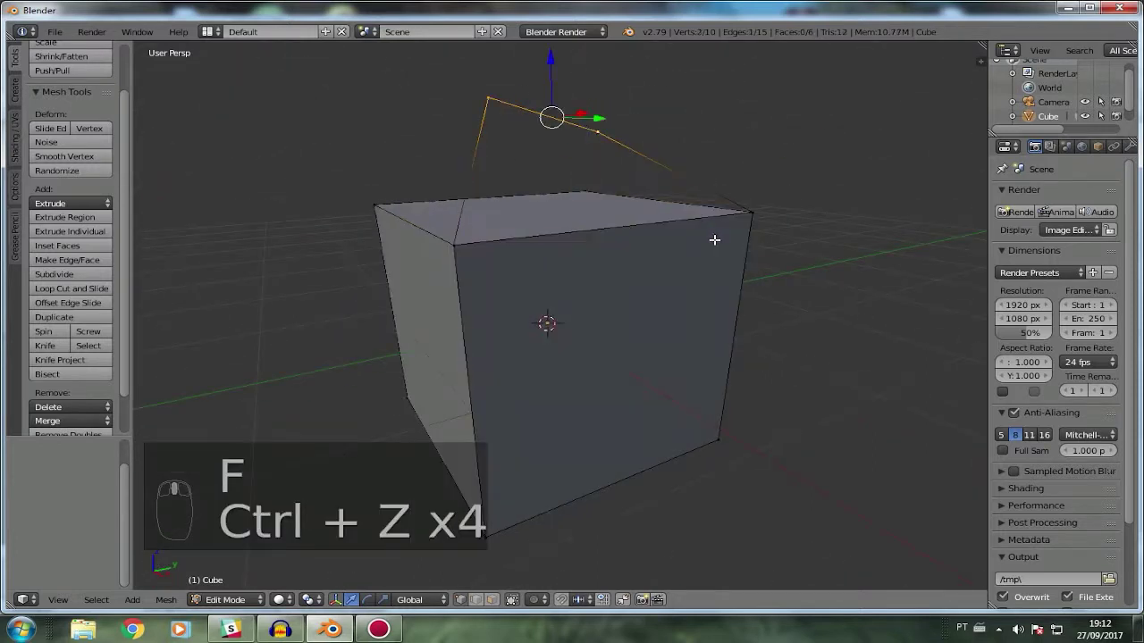
key("ctrl+z")
key("ctrl+z")
key("ctrl+z")
key("ctrl+z")
key("ctrl+z")
key("ctrl+z")
key("ctrl+z")
key("ctrl+z")
key("ctrl+z")
key("ctrl+z")
key("ctrl+z")
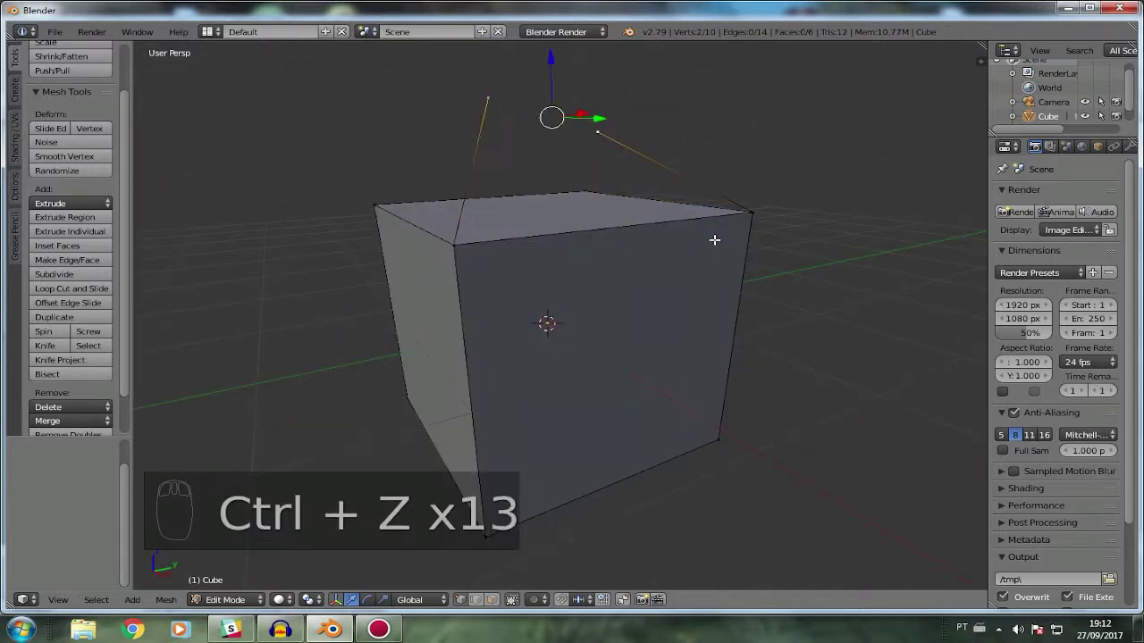
key("ctrl+z")
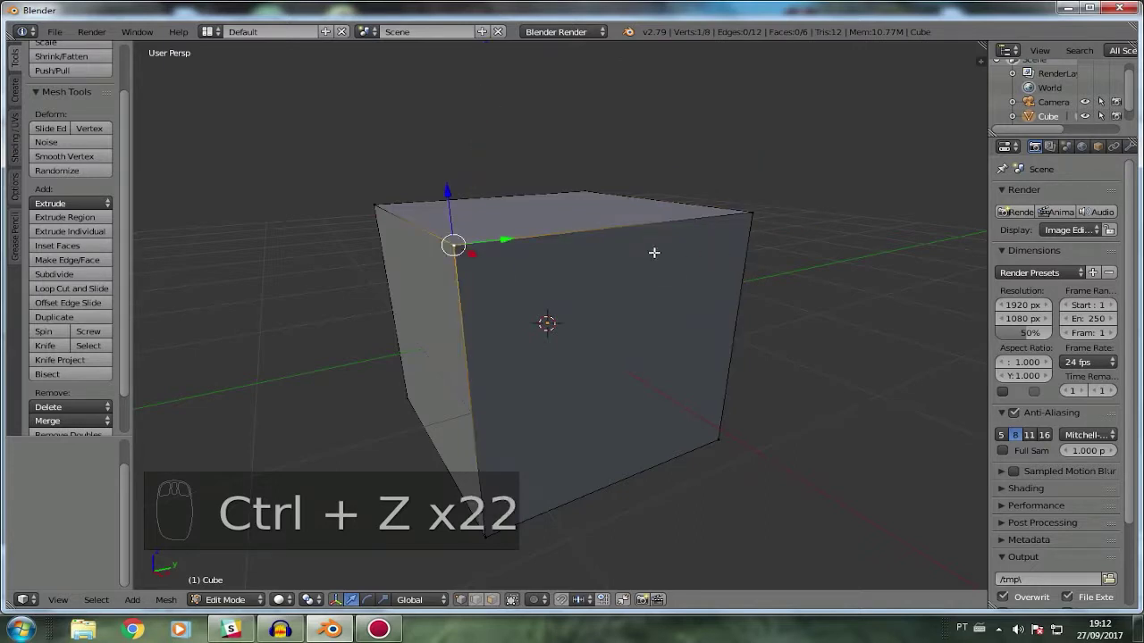
With edge selection, extrude the cube's +X top edge by about 1.79, 0.57, 0.41 units in X, Y, Z.
middle_click_drag(656, 251, 648, 307)
left_click(476, 600)
right_click(603, 335)
scroll(648, 307, "down", 3)
key("e")
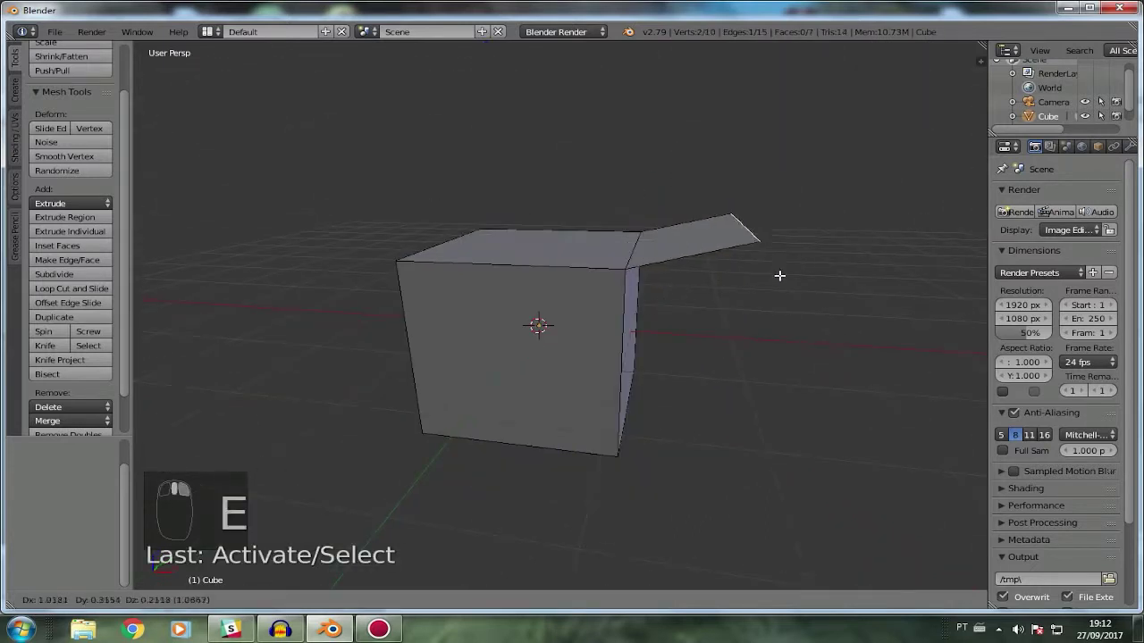
left_click(751, 308)
Create a face between the extruded edge and the cube's +X bottom edge.
middle_click_drag(735, 330, 605, 358)
middle_click_drag(787, 361, 630, 273)
right_click(541, 399, "shift")
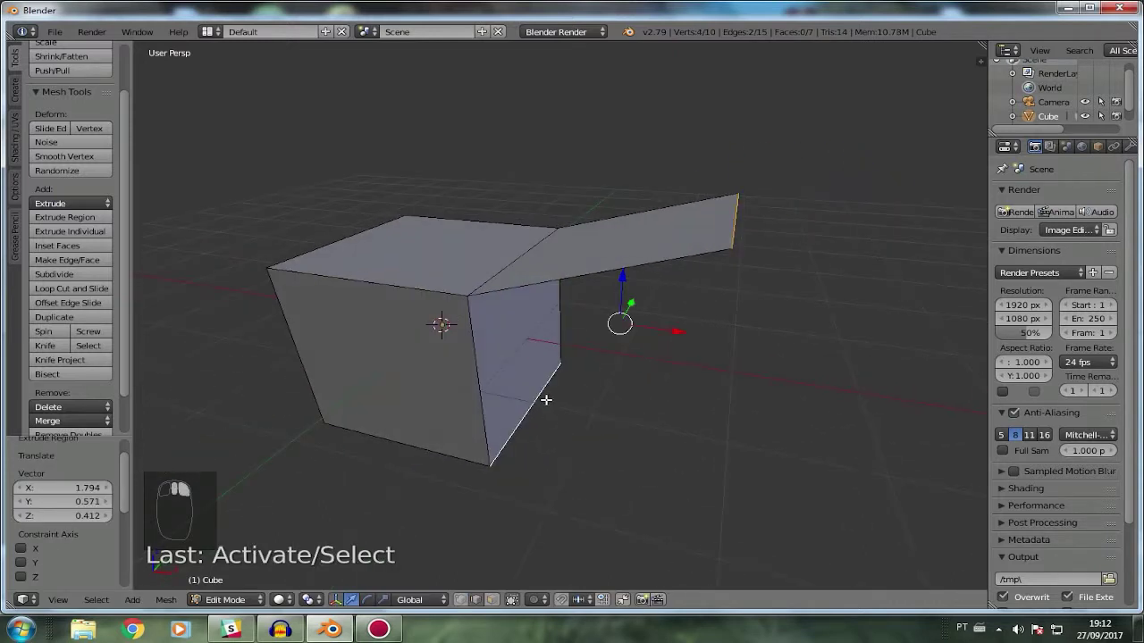
key("f")
middle_click_drag(544, 398, 659, 355)
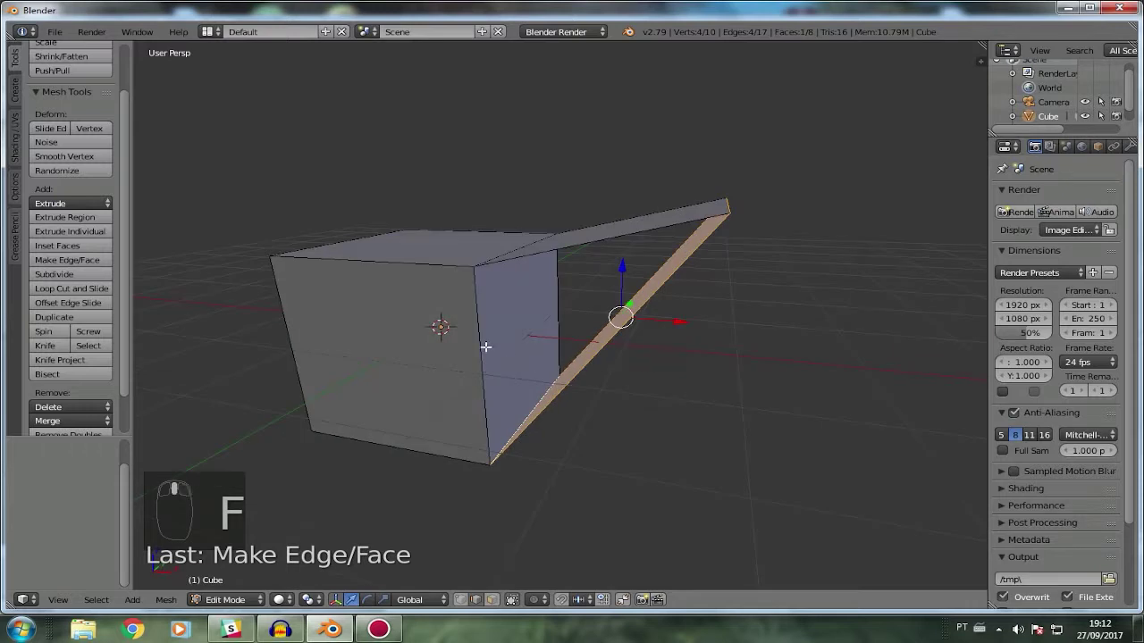
Select the three edges around the triangular opening on the -Y side and fill it with a face.
right_click(482, 345)
right_click(592, 234, "shift")
right_click(570, 254)
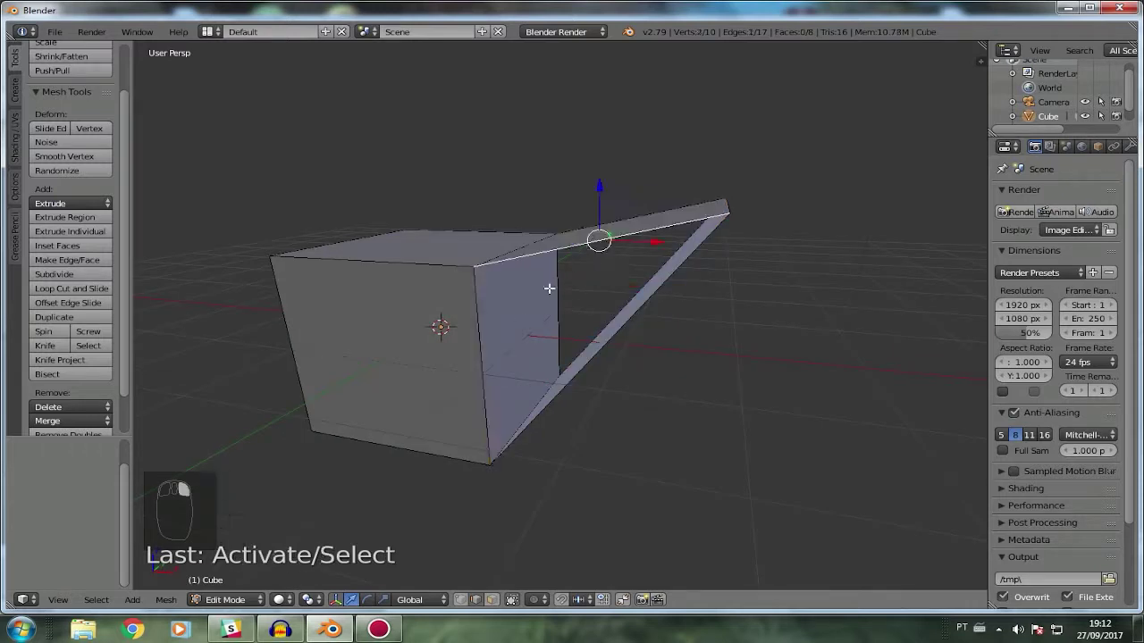
right_click(491, 329, "shift")
right_click(581, 389, "shift")
middle_click_drag(583, 388, 654, 401)
key("f")
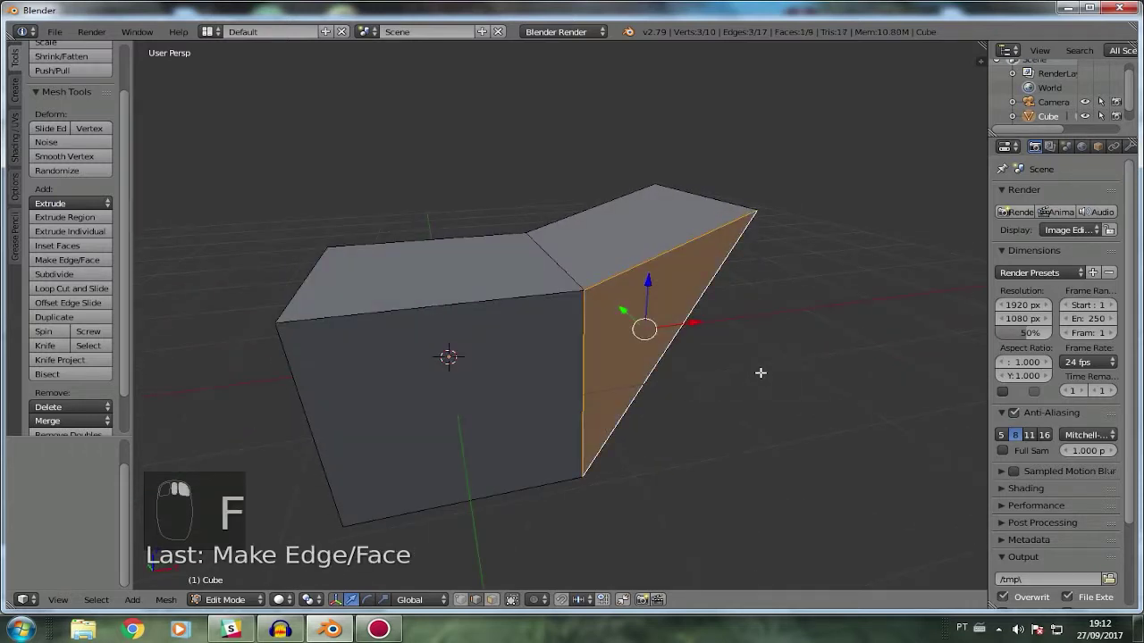
Undo the triangular face, the sloping face and the edge extrusion.
middle_click_drag(759, 373, 483, 388)
middle_click_drag(616, 337, 555, 345)
key("ctrl+z")
key("ctrl+z")
key("ctrl+z")
key("ctrl+z")
key("ctrl+z")
key("ctrl+z")
key("ctrl+z")
key("ctrl+z")
key("ctrl+z")
key("ctrl+z")
key("ctrl+z")
key("ctrl+z")
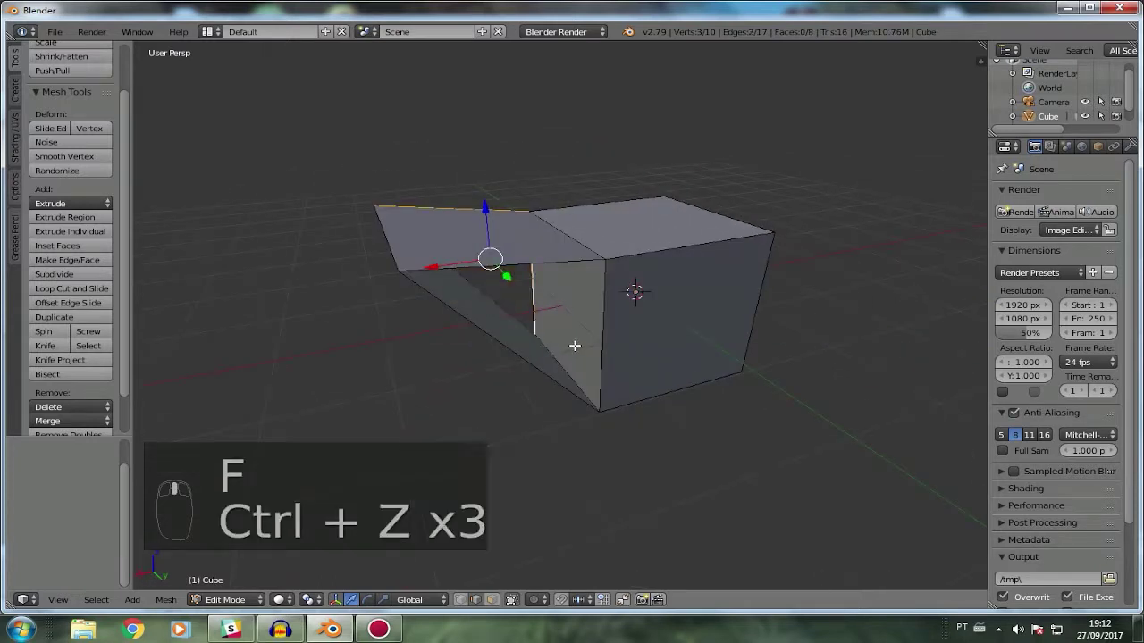
key("ctrl+z")
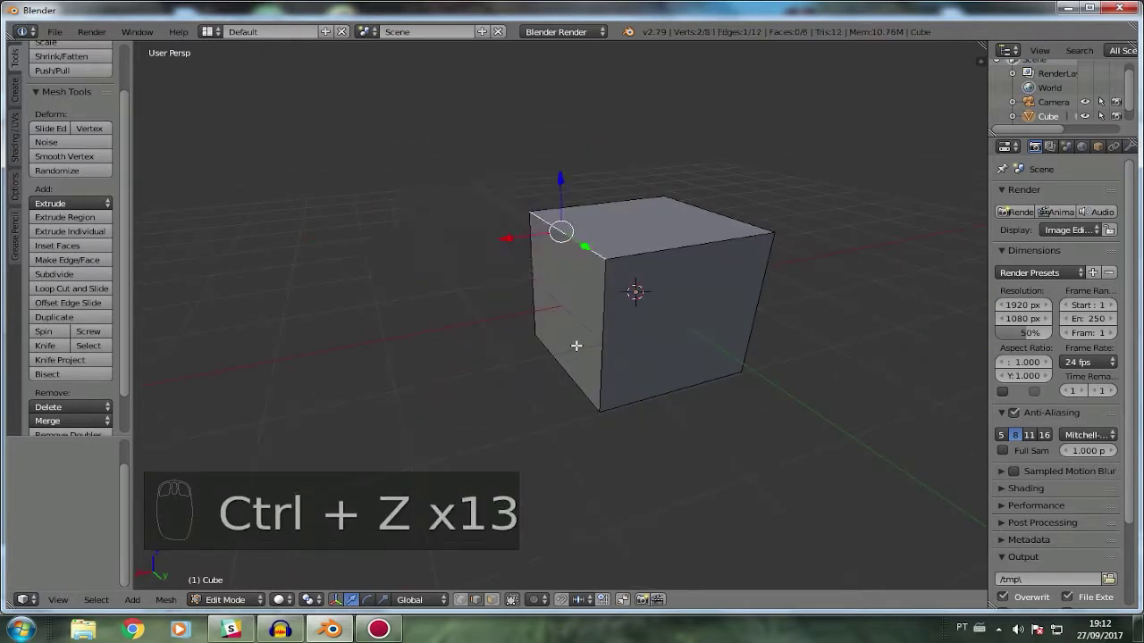
With face selection, select the cube's top face and subdivide it with 1 cut.
middle_click_drag(565, 345, 626, 411)
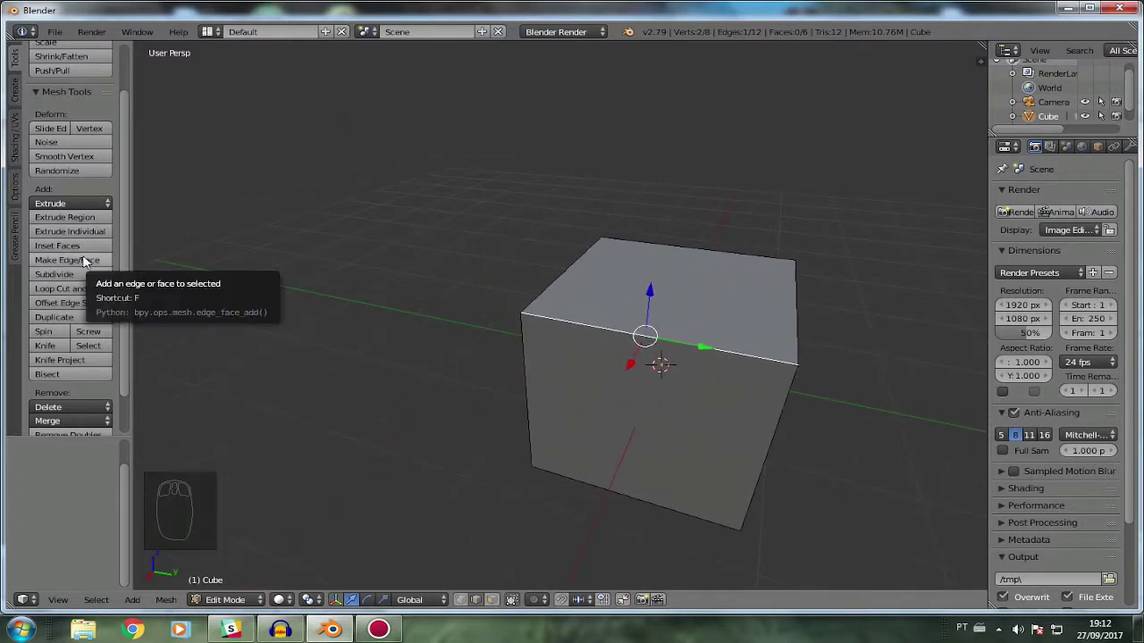
middle_click_drag(503, 295, 584, 331)
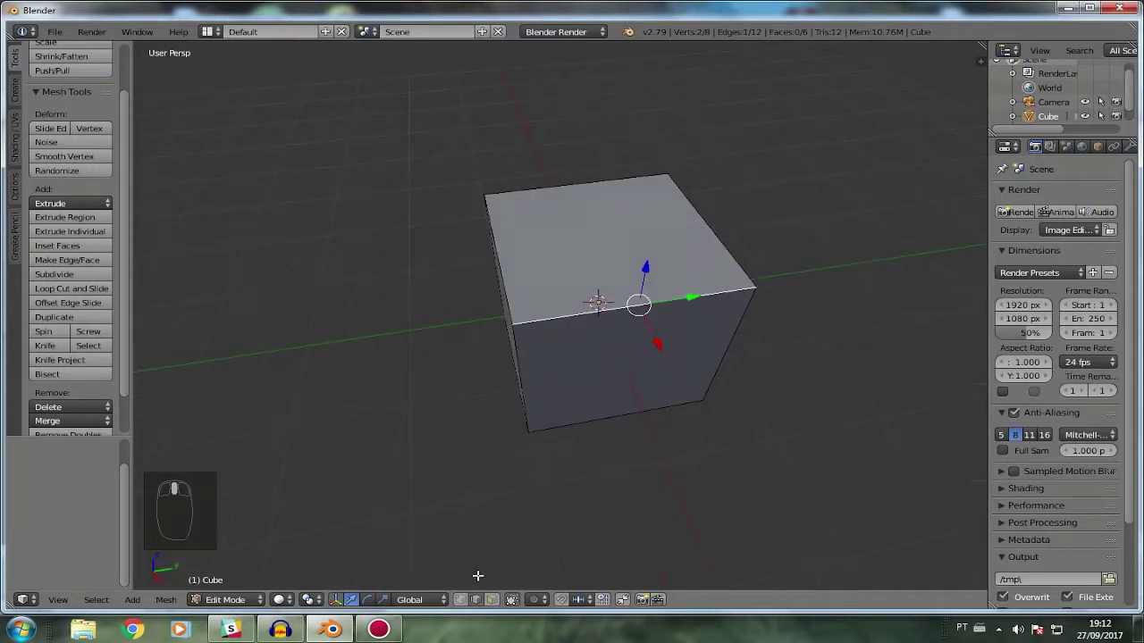
left_click(491, 599)
left_click(617, 268)
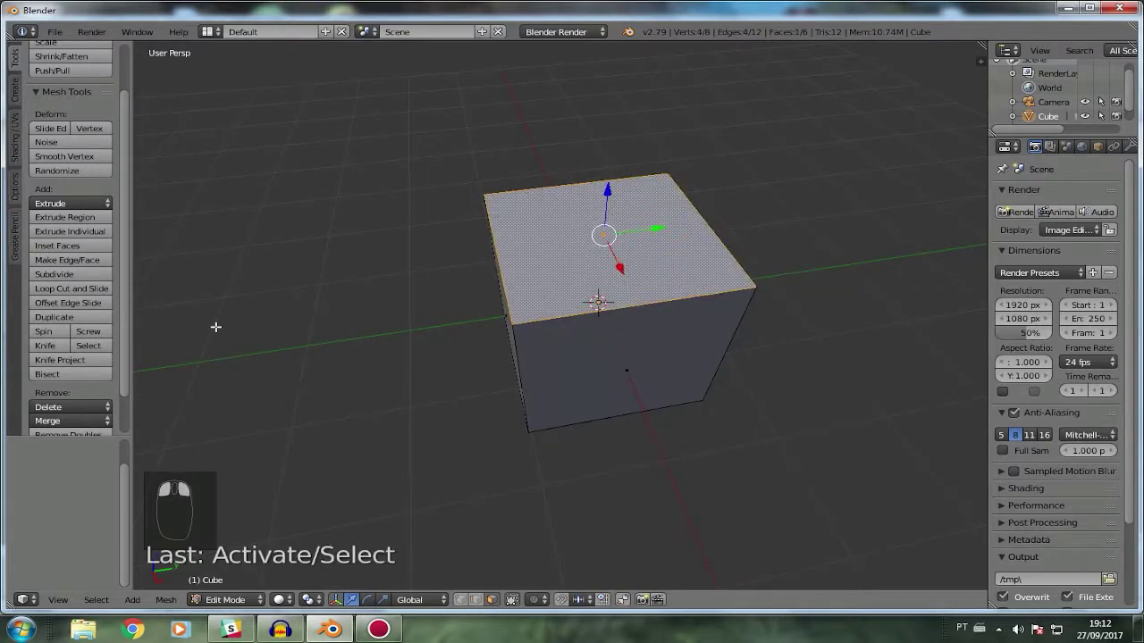
left_click(77, 274)
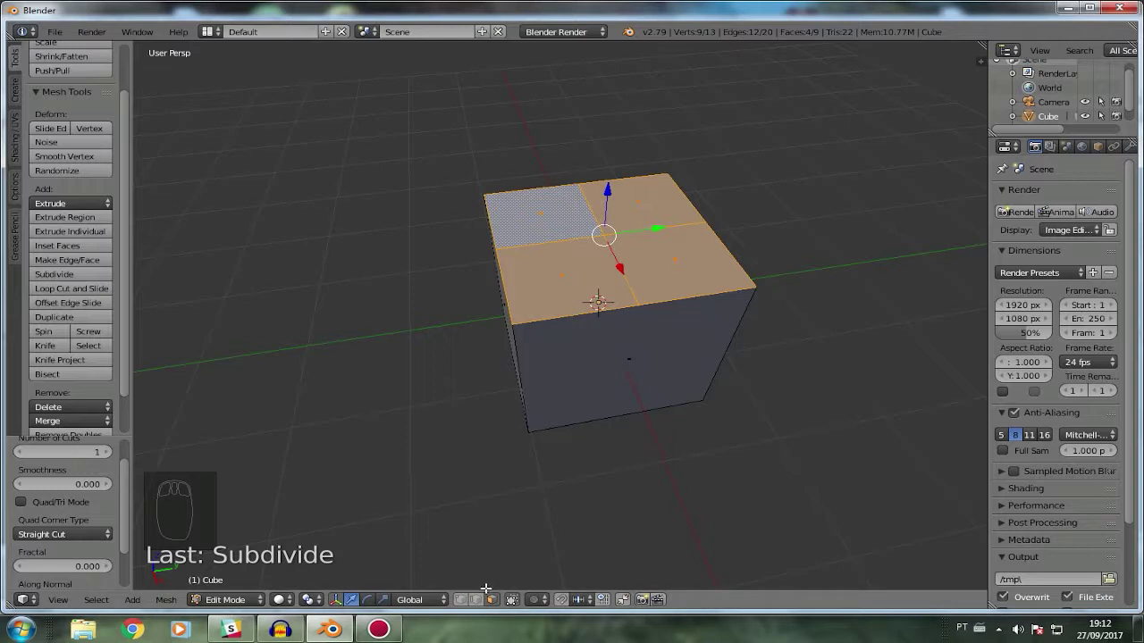
Select a single vertical edge of the cube and subdivide it.
right_click(527, 378)
middle_click_drag(529, 376, 698, 302)
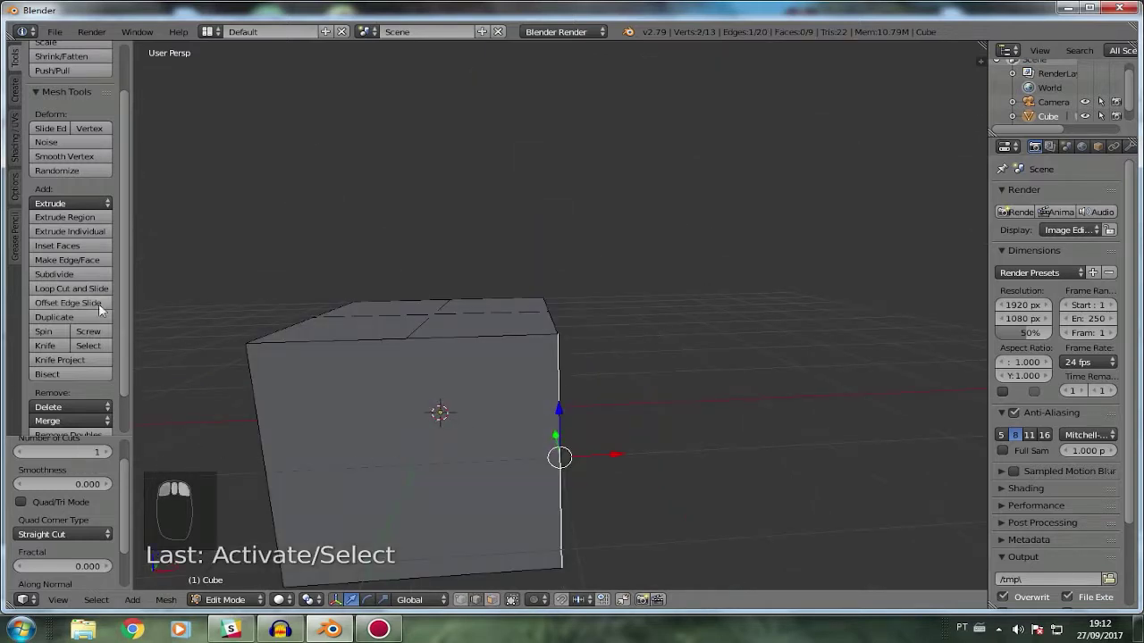
left_click(71, 274)
Undo the vertical edge subdivision and the top face subdivision.
middle_click_drag(760, 390, 662, 435)
key("ctrl+z")
key("ctrl+z")
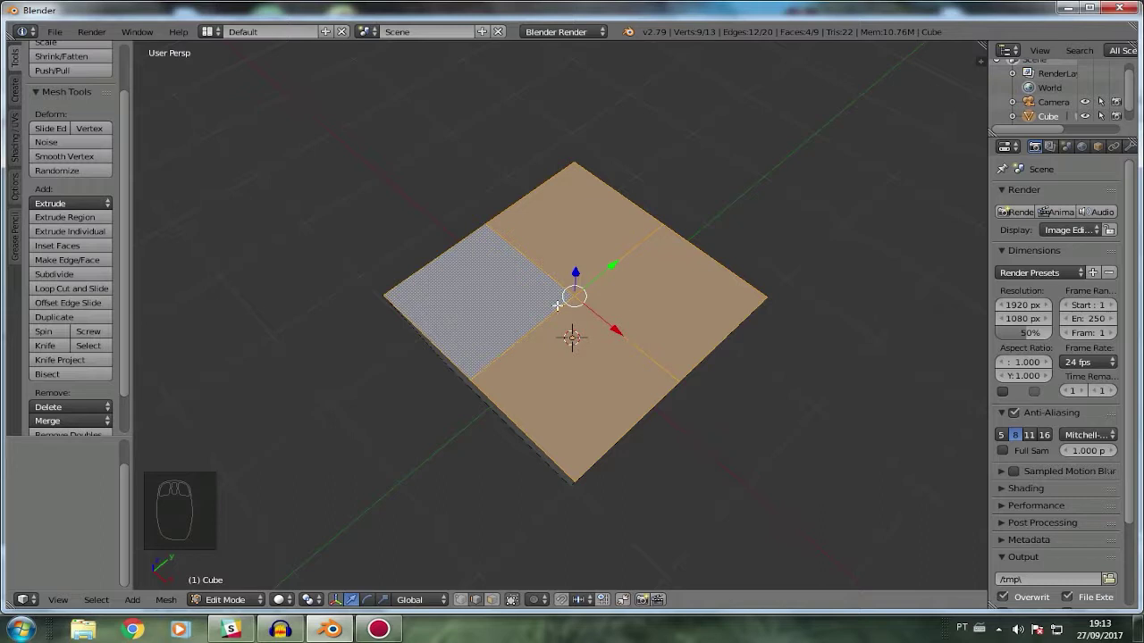
key("ctrl+z")
key("ctrl+z")
key("ctrl+z")
key("ctrl+z")
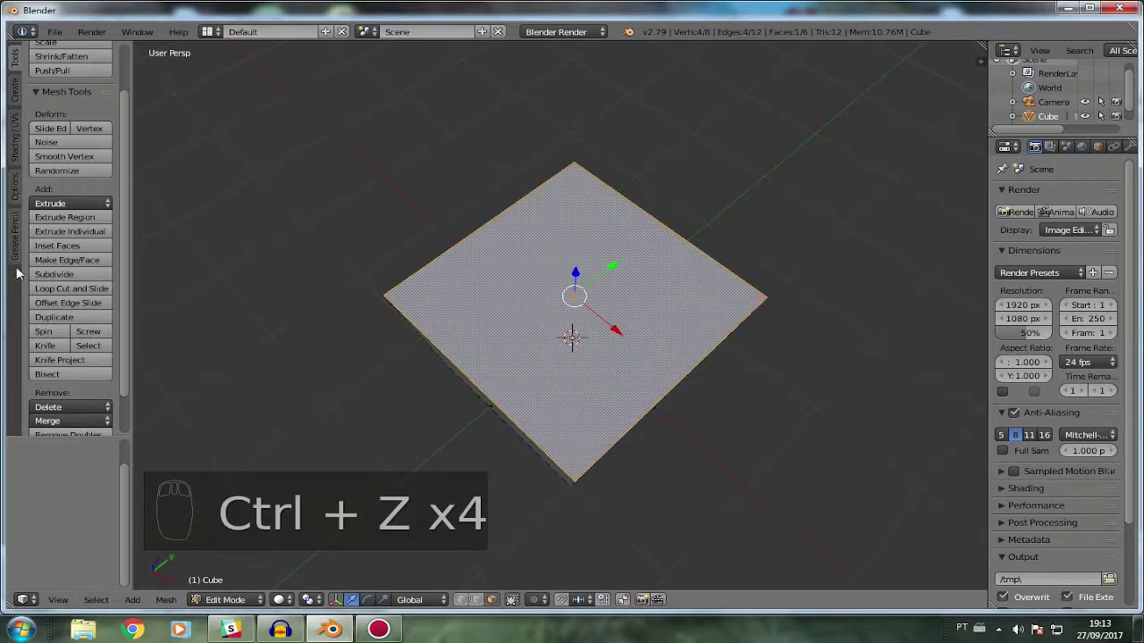
Subdivide the top face with 3 cuts, and subdivide the resulting faces again with 1 cut.
left_click(54, 275)
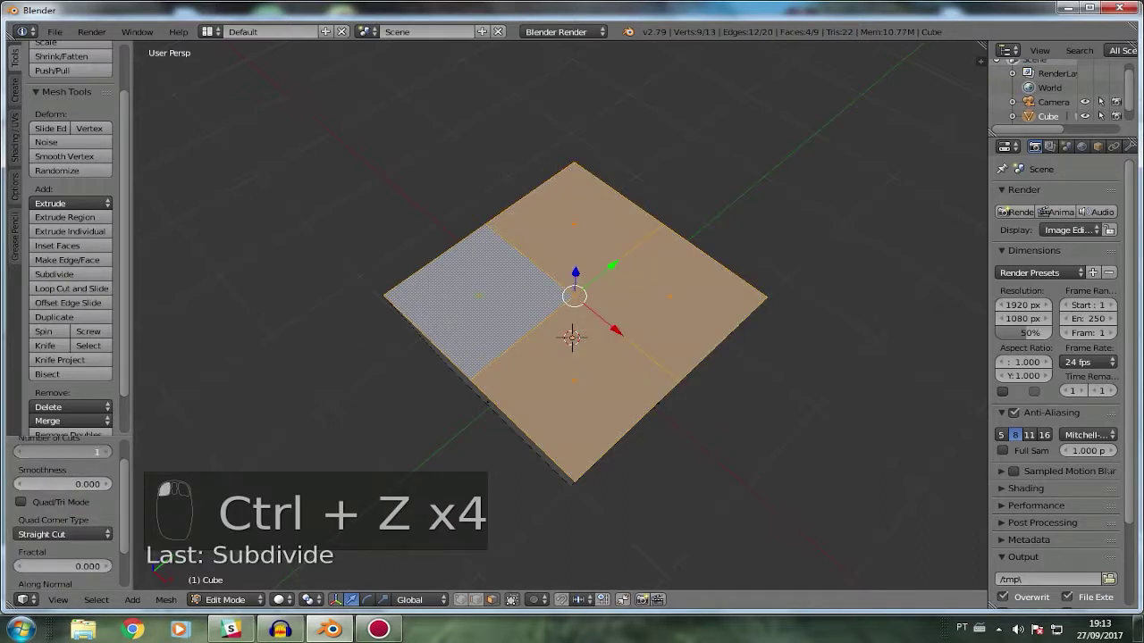
left_click(105, 453)
scroll(99, 470, "up", 2)
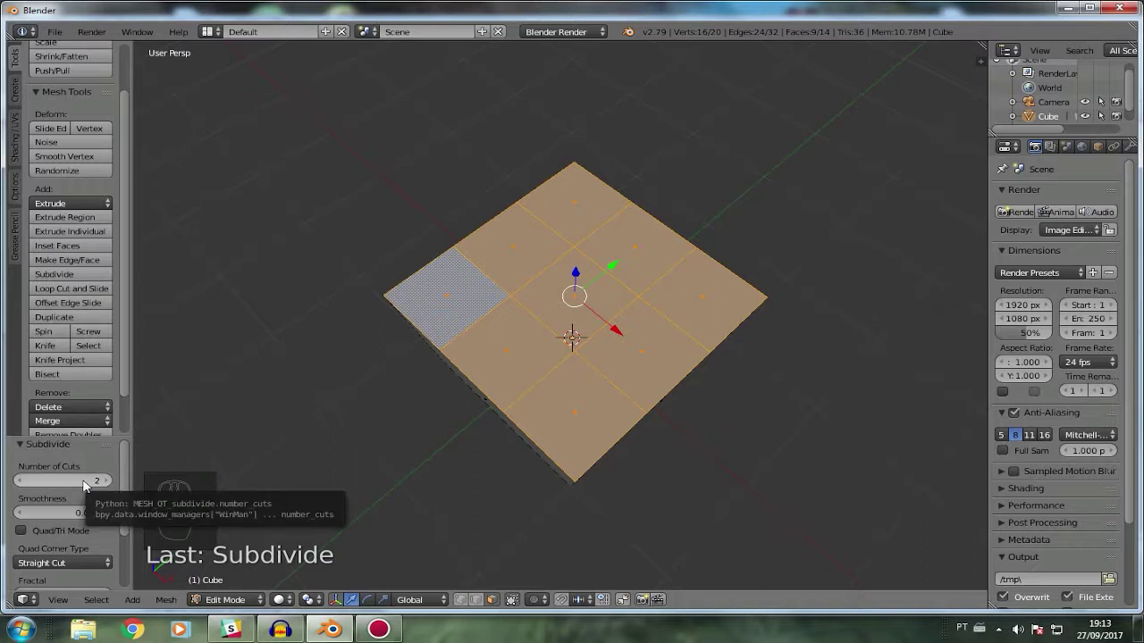
left_click(20, 481)
left_click(109, 481)
left_click(108, 481)
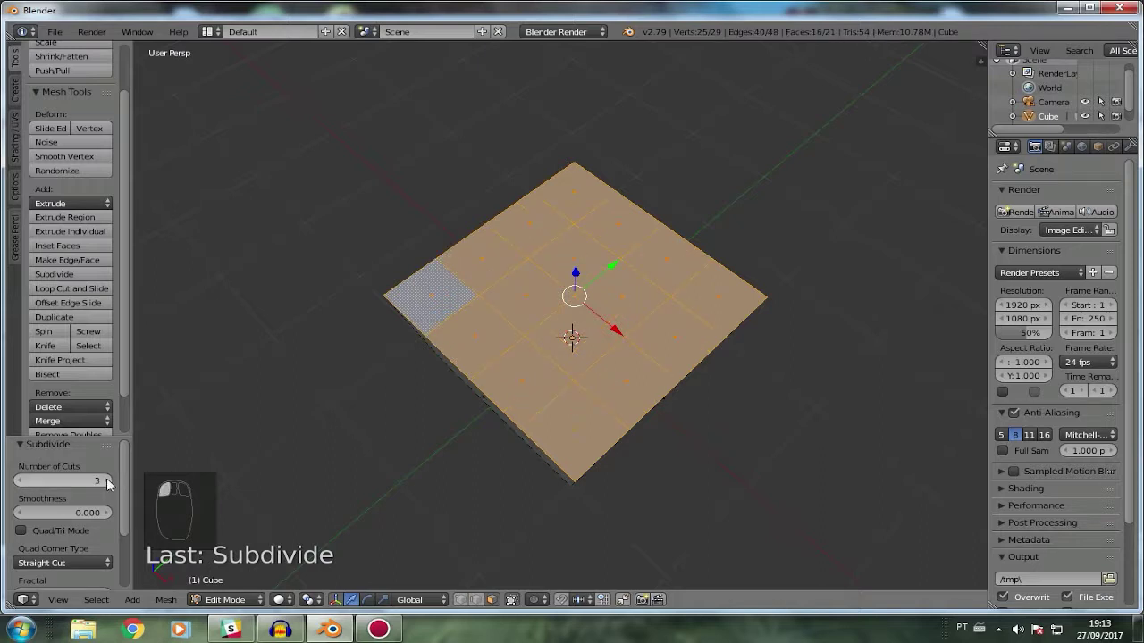
left_click(54, 274)
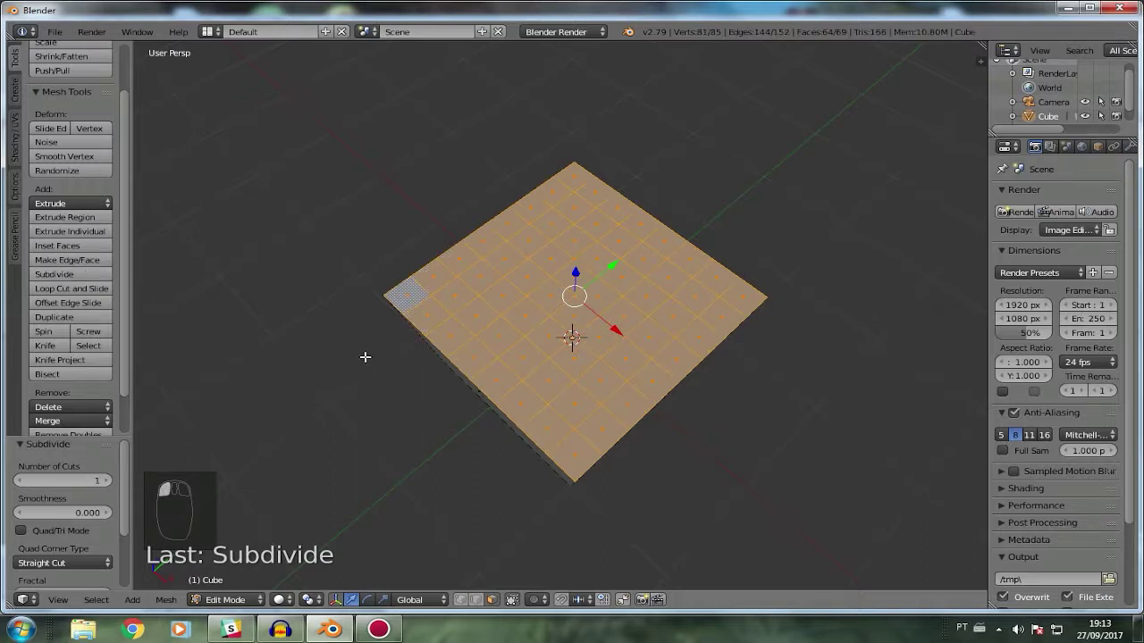
Undo both subdivisions of the top face, back to a single undivided face.
key("ctrl+z")
key("ctrl+z")
key("ctrl+z")
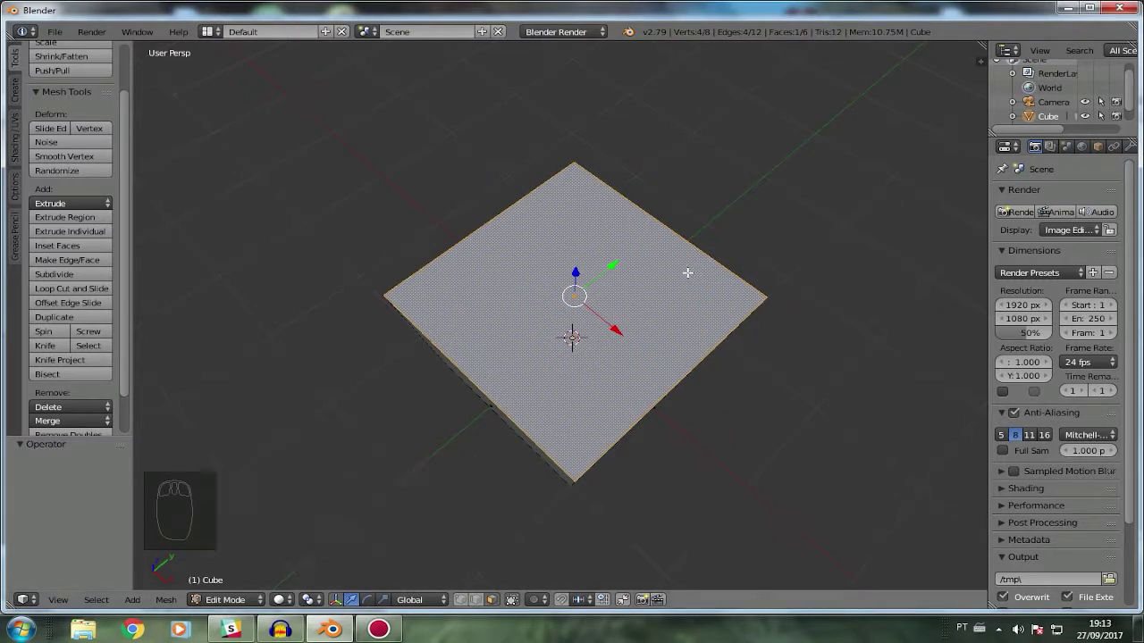
Try subdividing the top face with 1 cut and selecting only its -X, -Y quarter, and undo both.
left_click(100, 274)
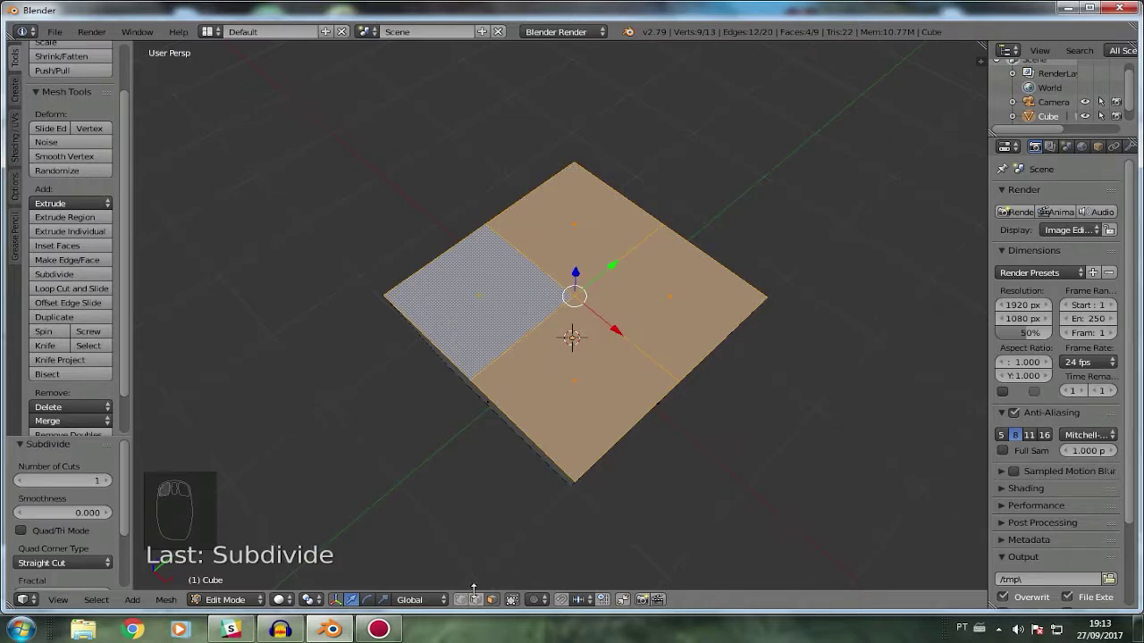
right_click(517, 308)
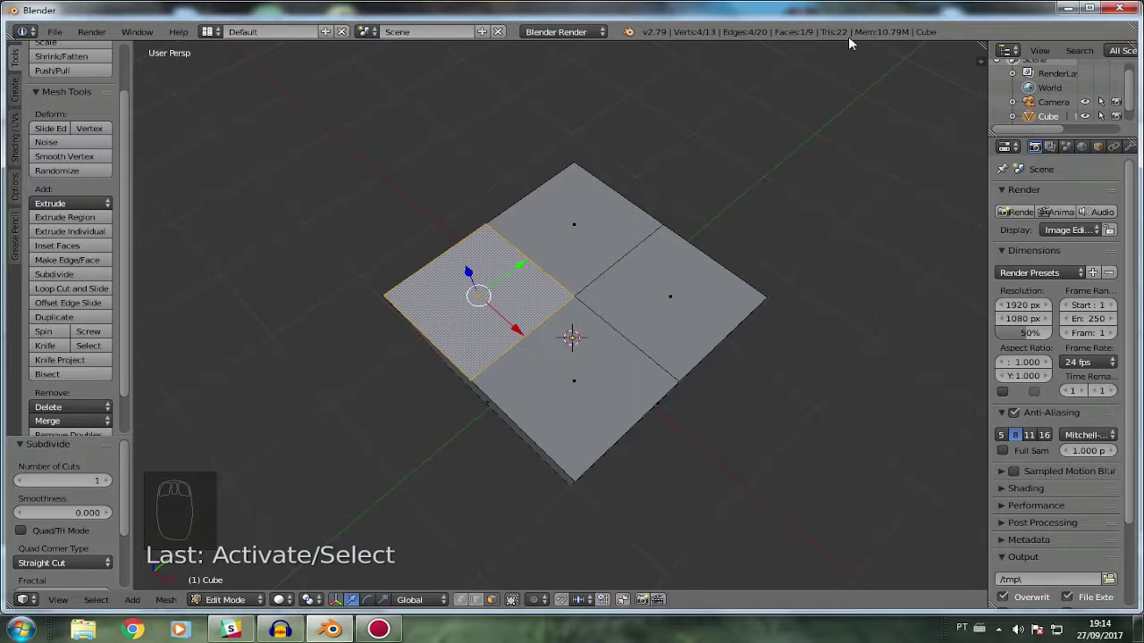
key("ctrl+z")
key("ctrl+z")
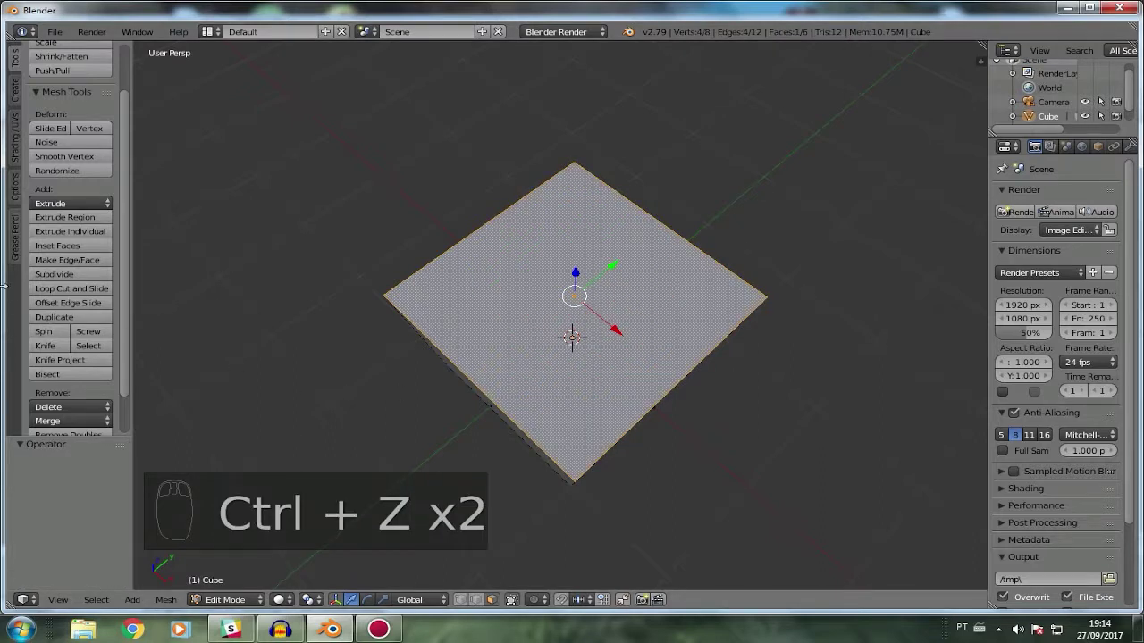
Subdivide the cube's adjacent +X and -Y side faces together with 1 cut, and undo the subdivision.
middle_click_drag(572, 335, 529, 242)
scroll(543, 285, "down", 2)
right_click(605, 450)
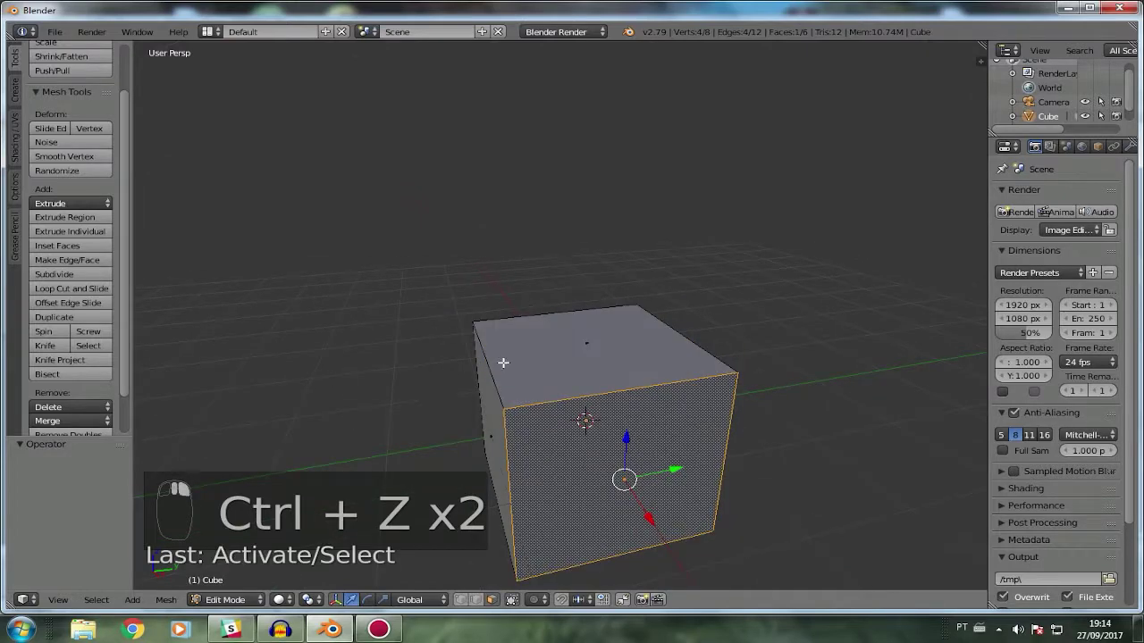
middle_click_drag(504, 363, 594, 402)
right_click(559, 413, "shift")
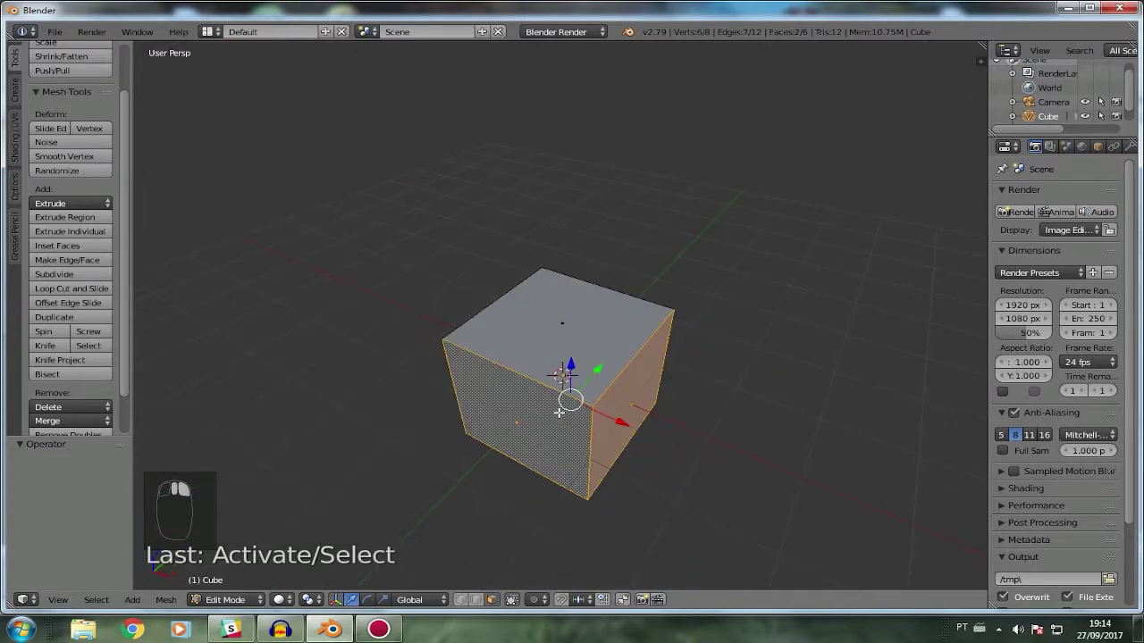
left_click(88, 275)
middle_click_drag(608, 413, 626, 344)
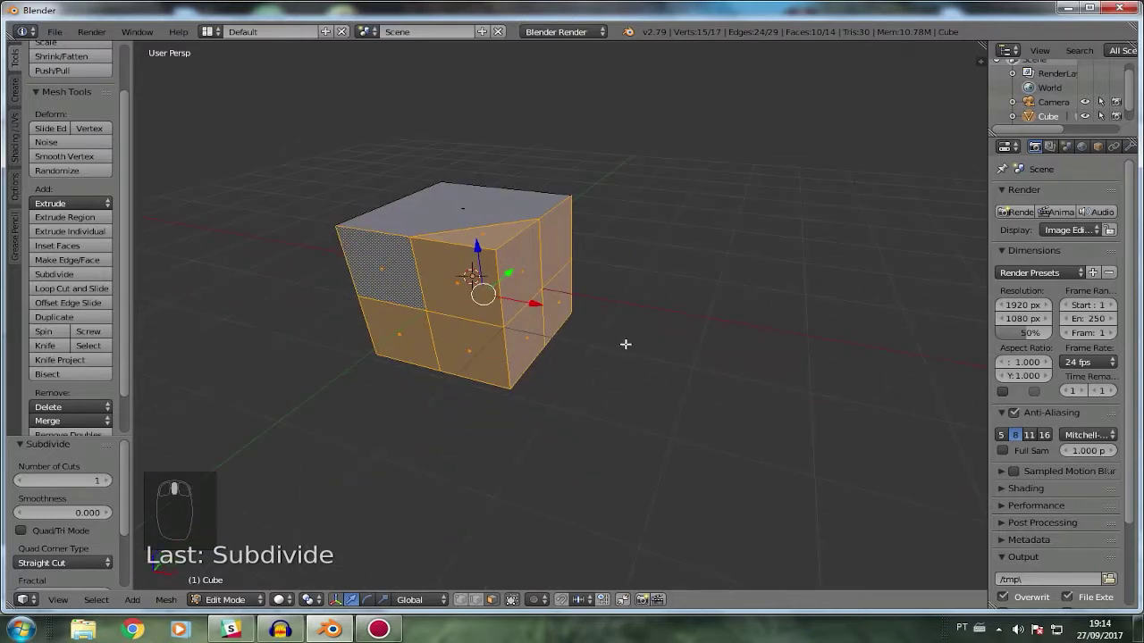
key("ctrl+z")
Select the top face and add one centred loop cut around the cube, running along X across the top.
middle_click_drag(577, 281, 408, 360)
scroll(540, 355, "up", 2)
right_click(521, 277)
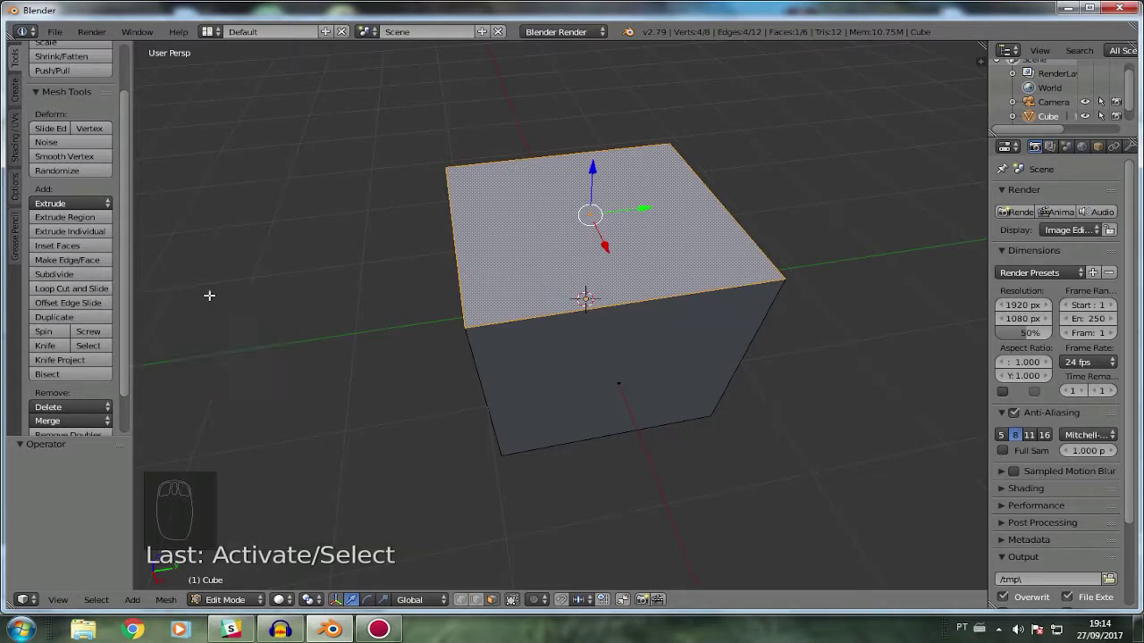
key("ctrl+r")
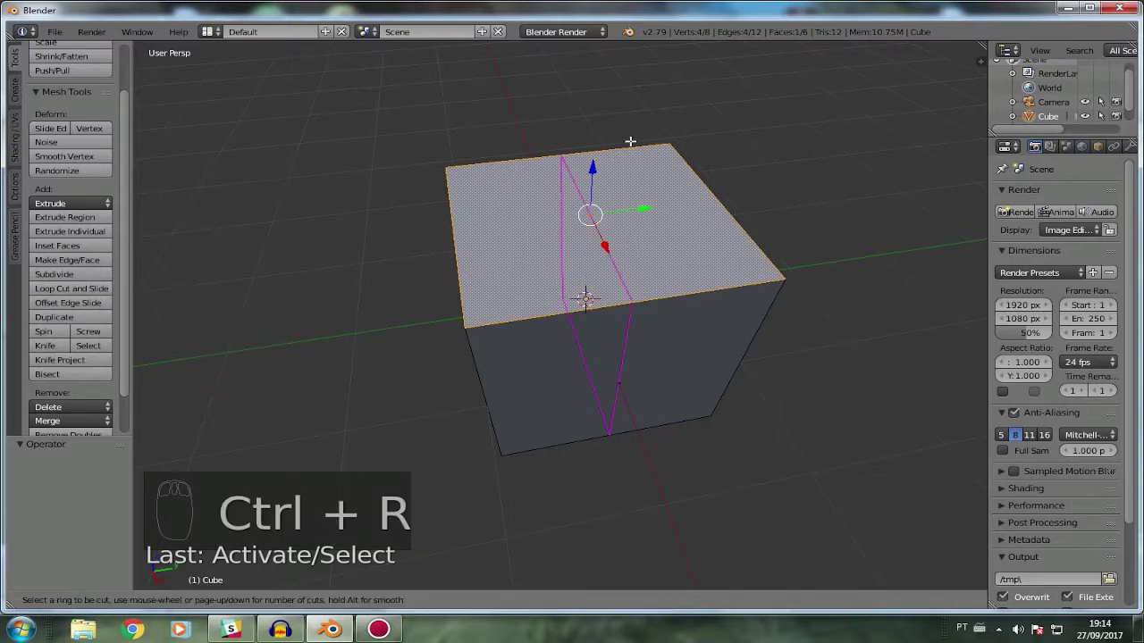
left_click(630, 141)
right_click(630, 141)
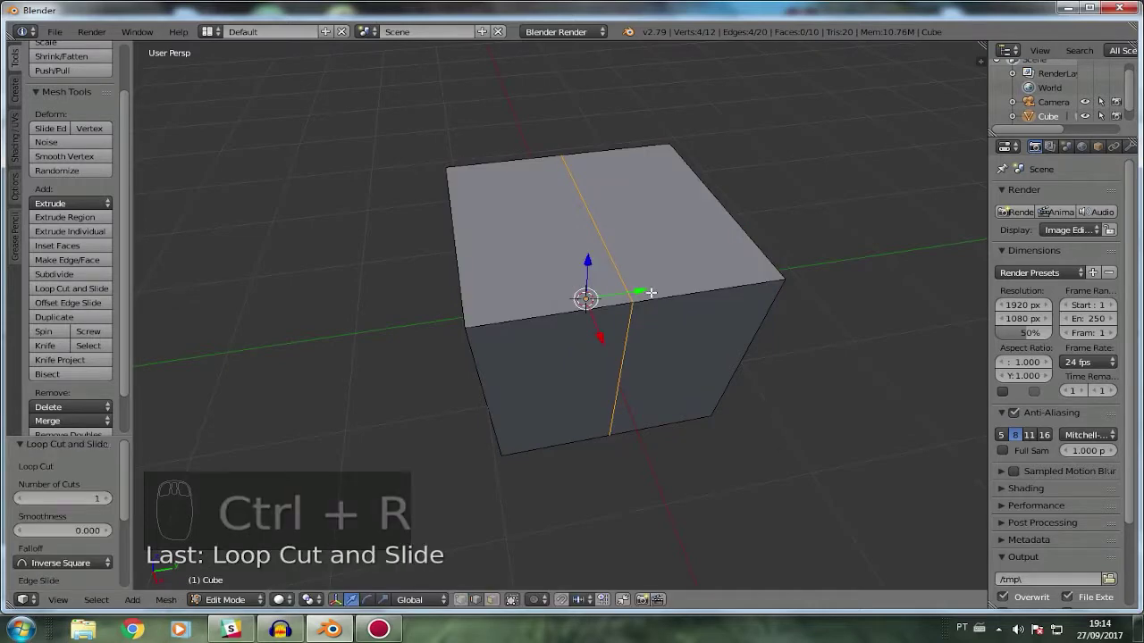
Inspect the new edge loop around the cube from several angles and distances.
middle_click_drag(628, 141, 778, 386)
scroll(560, 388, "down", 4)
scroll(614, 380, "up", 4)
scroll(645, 411, "up", 3)
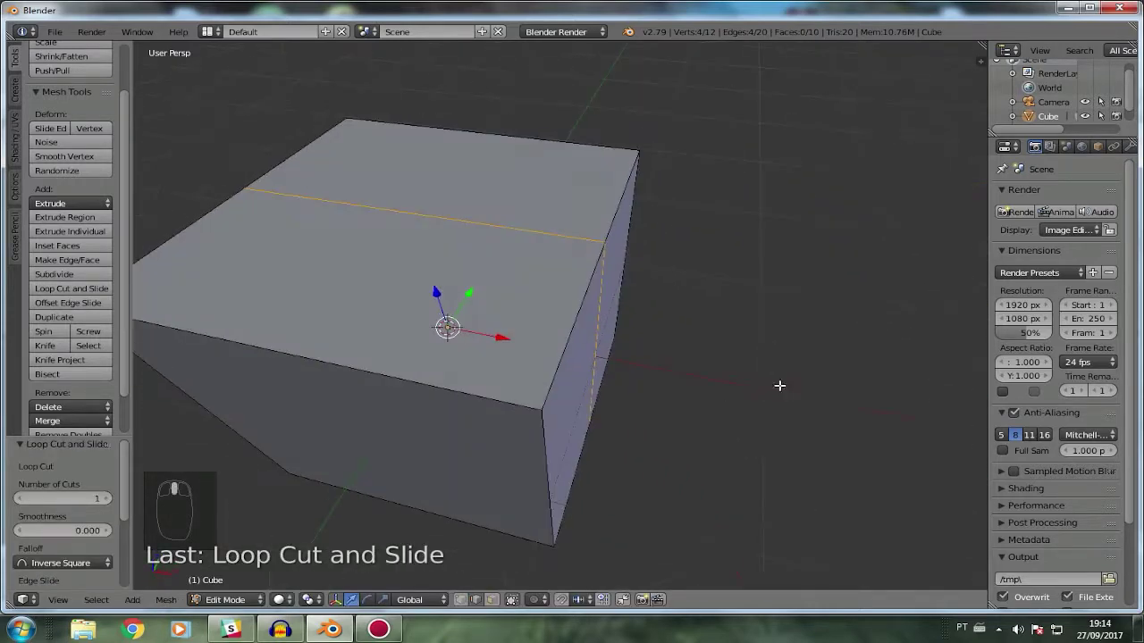
scroll(604, 384, "down", 3)
scroll(715, 329, "up", 2)
middle_click_drag(613, 375, 505, 369)
scroll(714, 328, "down", 3)
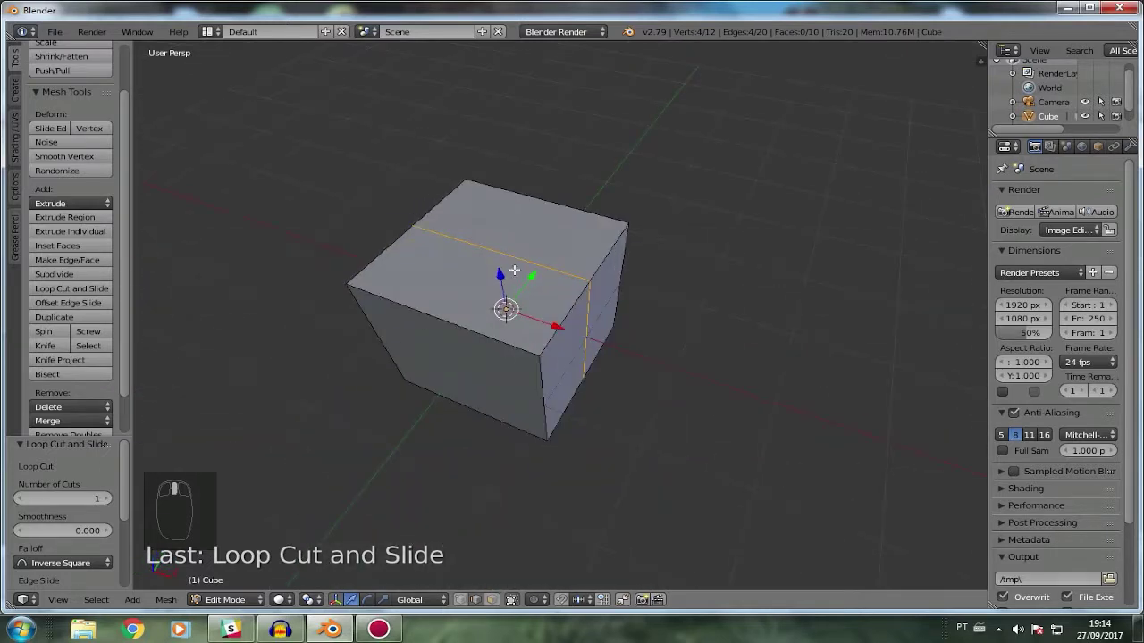
Add a second loop cut crossing the first, running along Y across the top, and slide it along X.
key("ctrl+r")
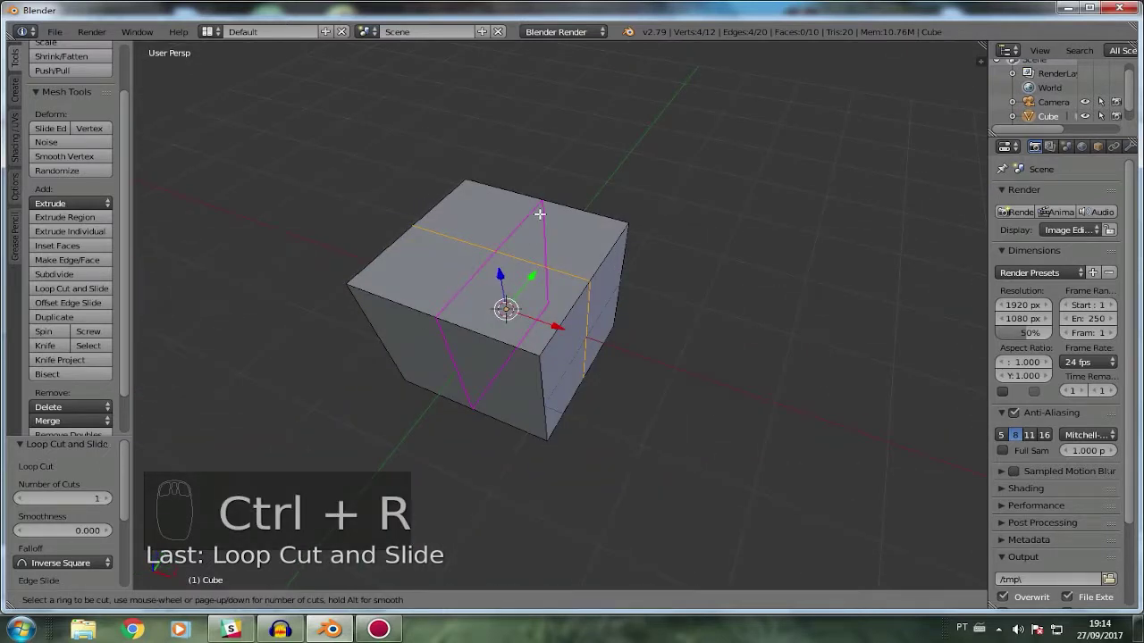
left_click(540, 215)
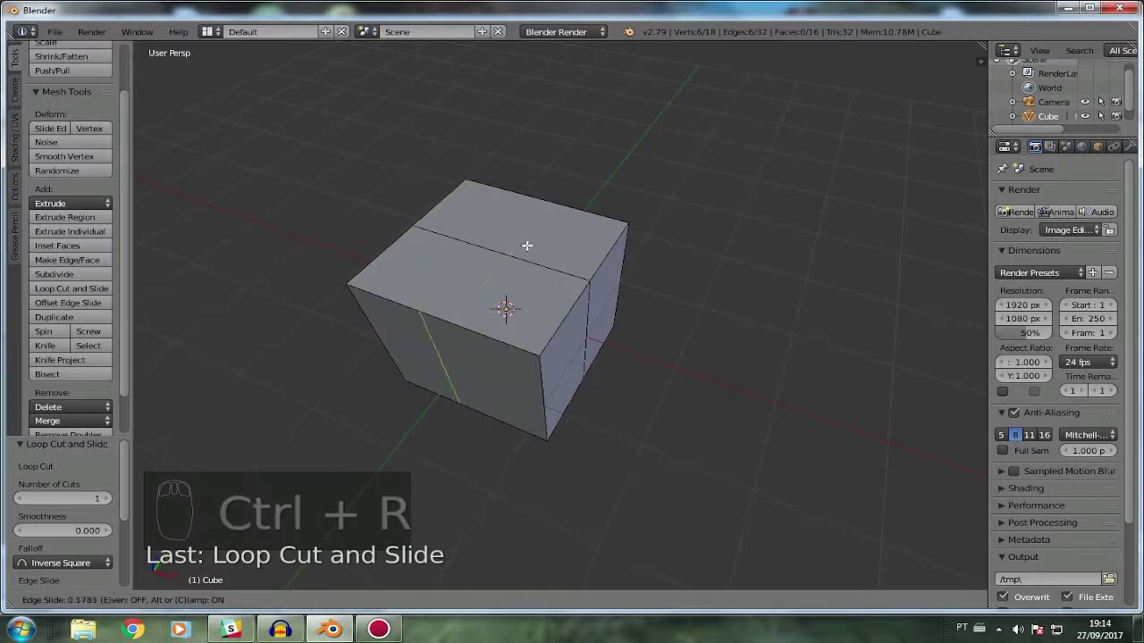
left_click(619, 254)
Undo both loop cuts on the cube.
middle_click_drag(617, 365, 551, 237)
key("ctrl+z")
key("ctrl+z")
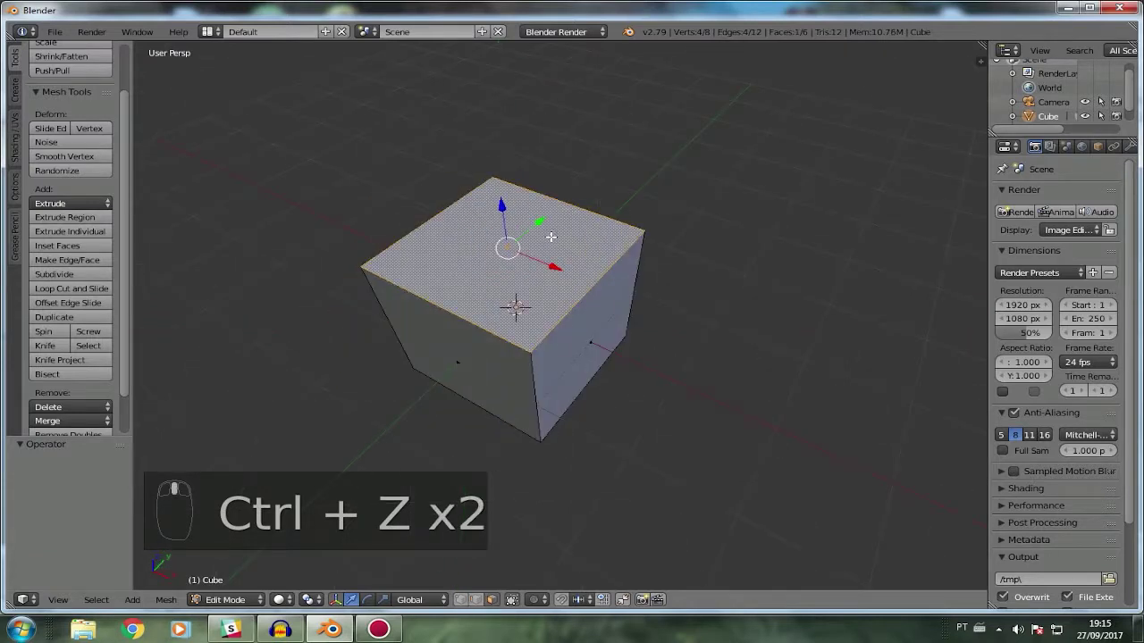
Add a loop cut with 4 cuts running along Y across the top, slide them slightly toward +X, and deselect everything.
key("ctrl+r")
scroll(581, 201, "up", 4)
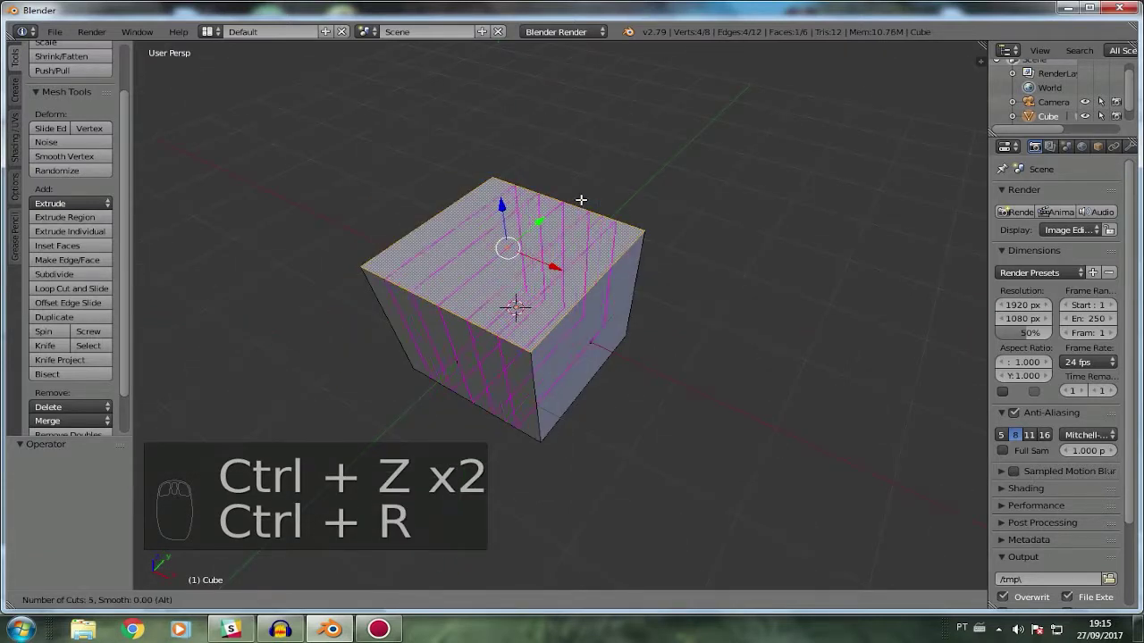
scroll(581, 202, "down", 1)
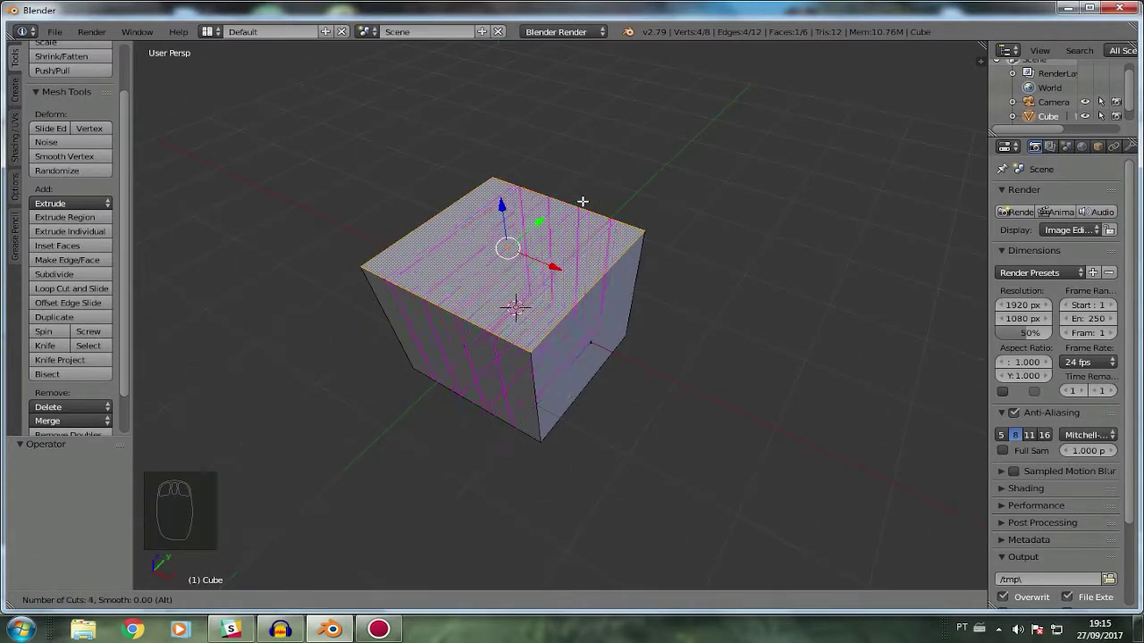
scroll(569, 212, "down", 2)
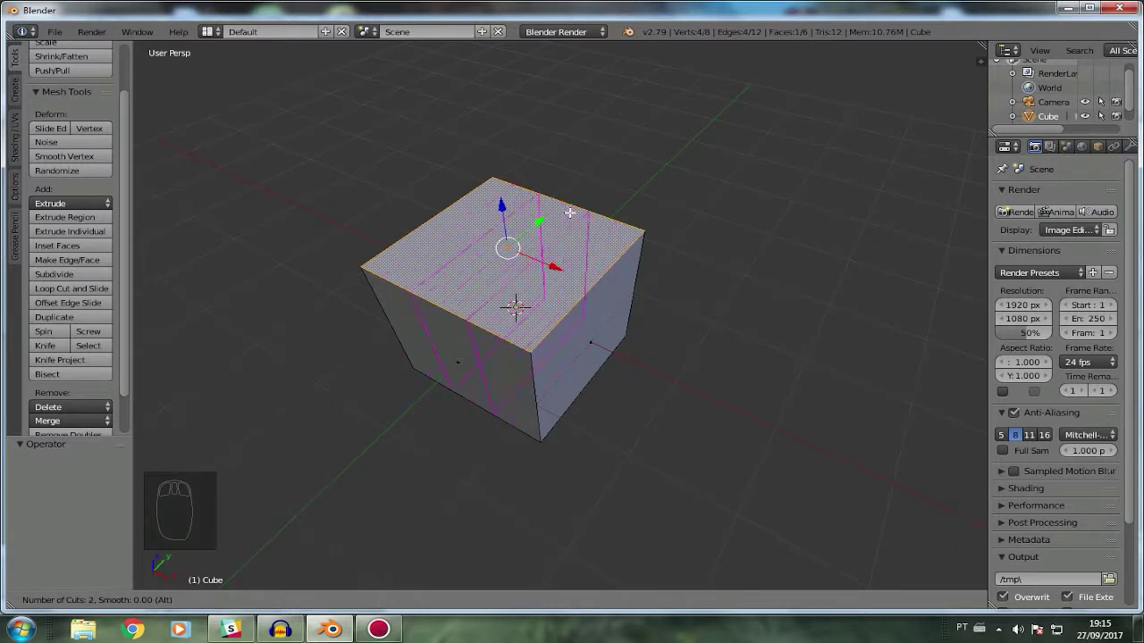
scroll(569, 212, "down", 1)
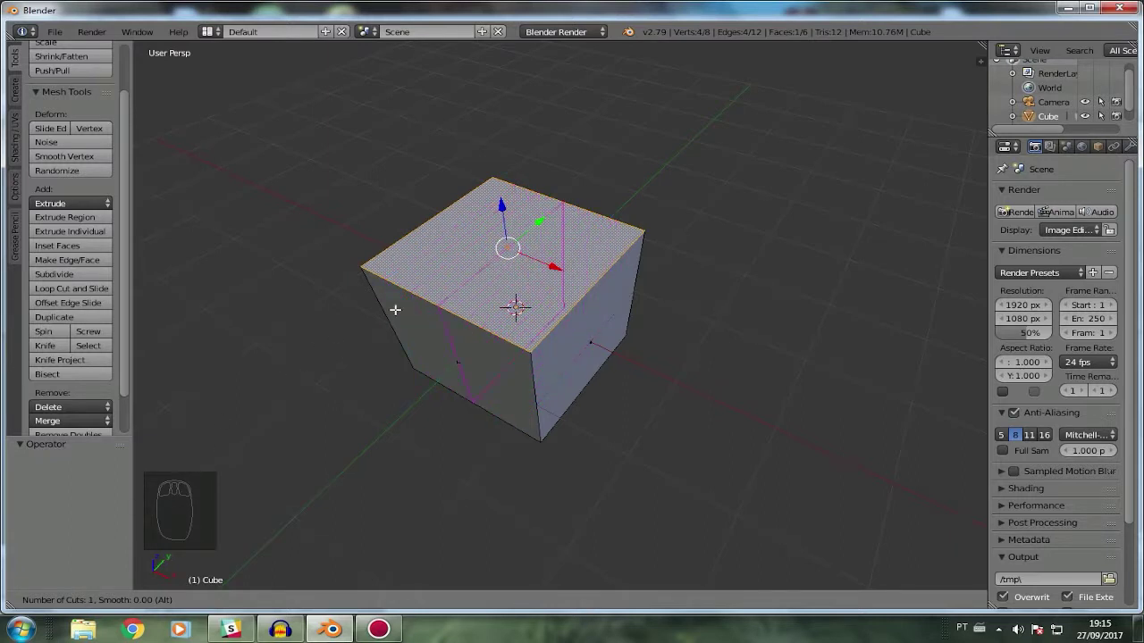
scroll(537, 347, "up", 3)
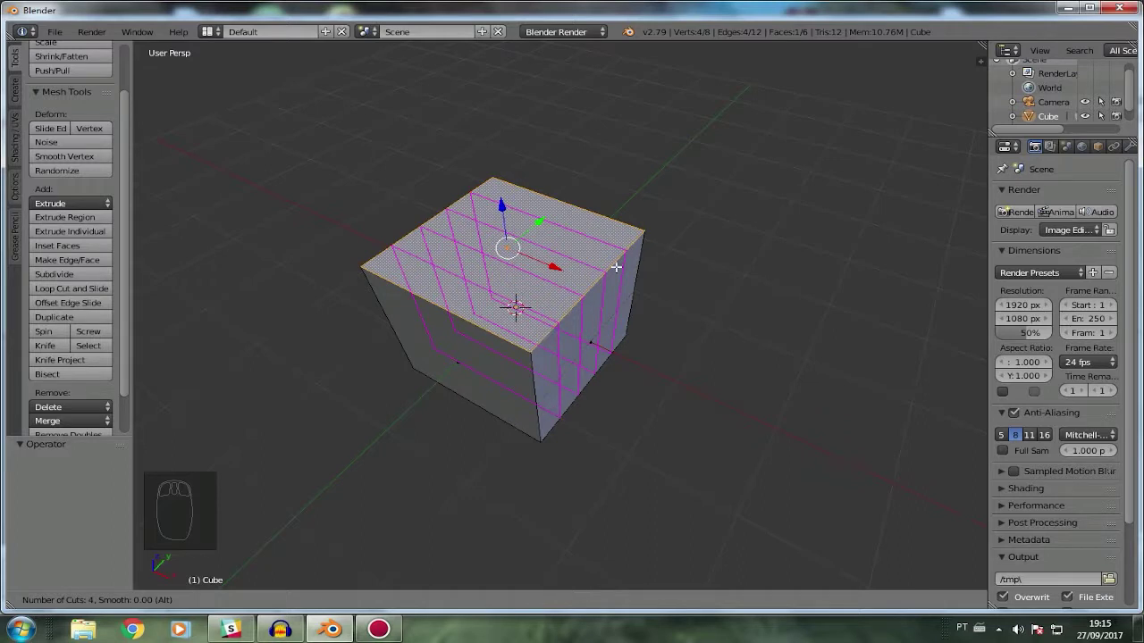
left_click(655, 209)
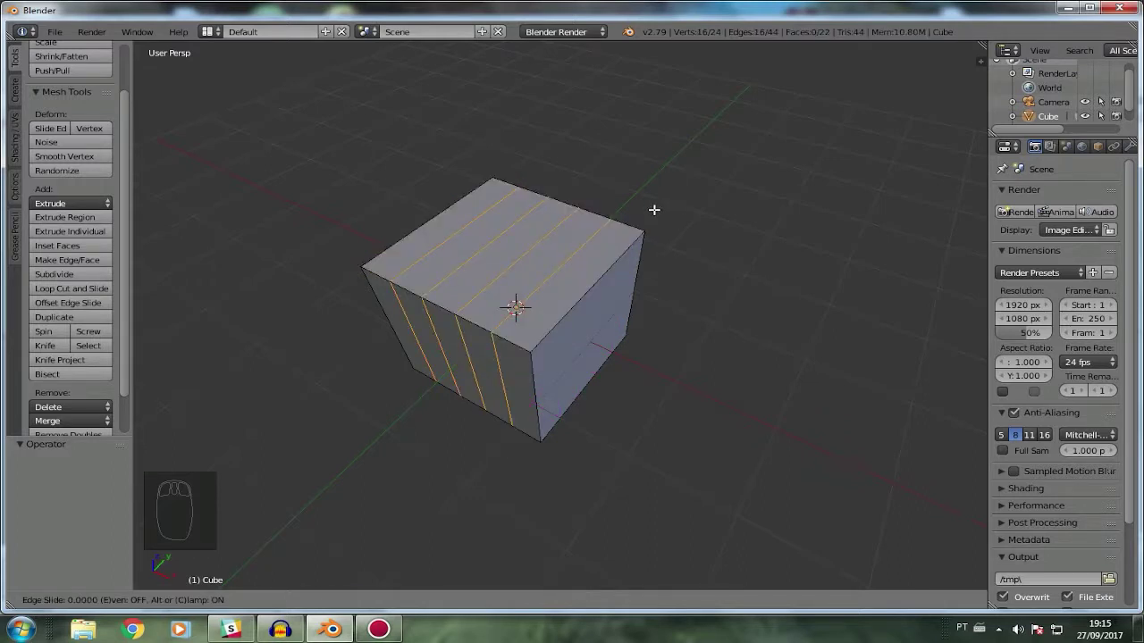
left_click(655, 230)
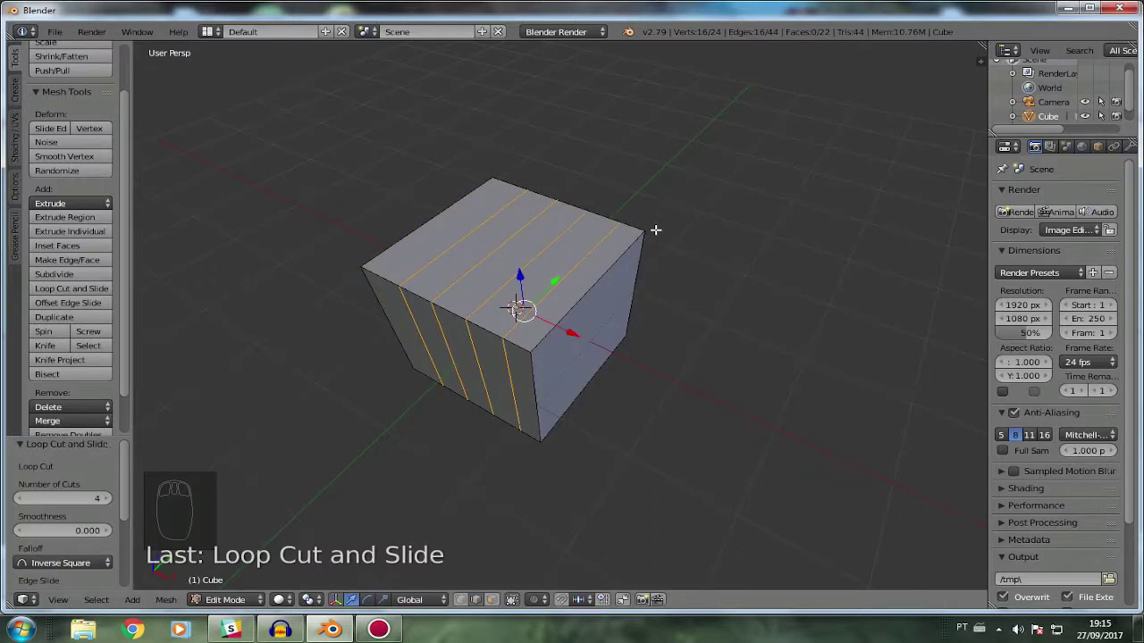
middle_click_drag(656, 232, 615, 277)
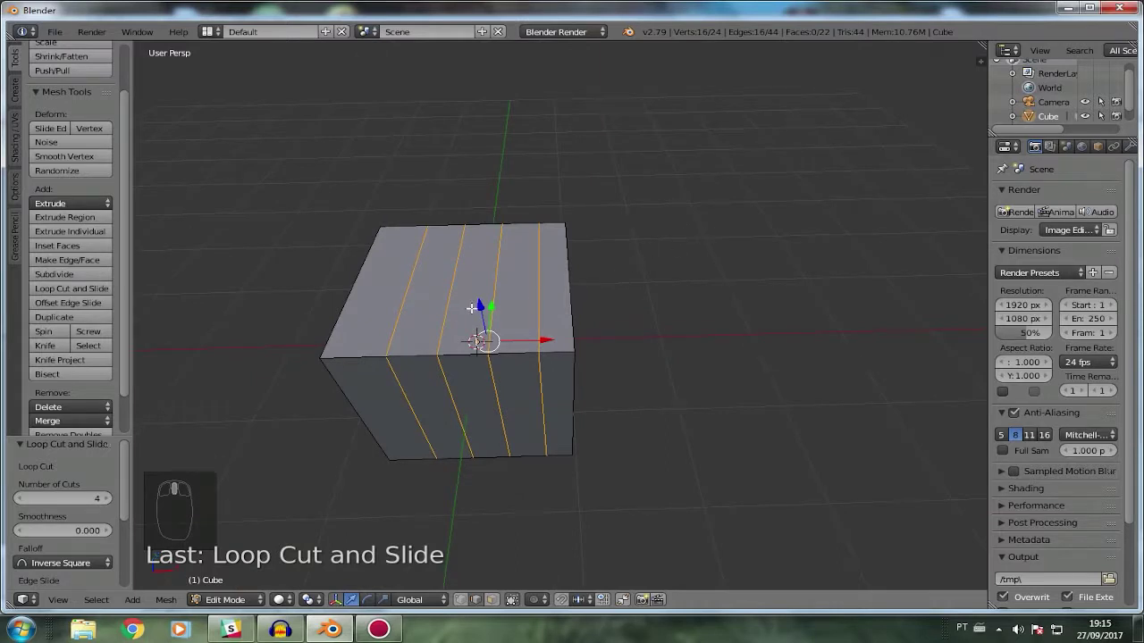
key("a")
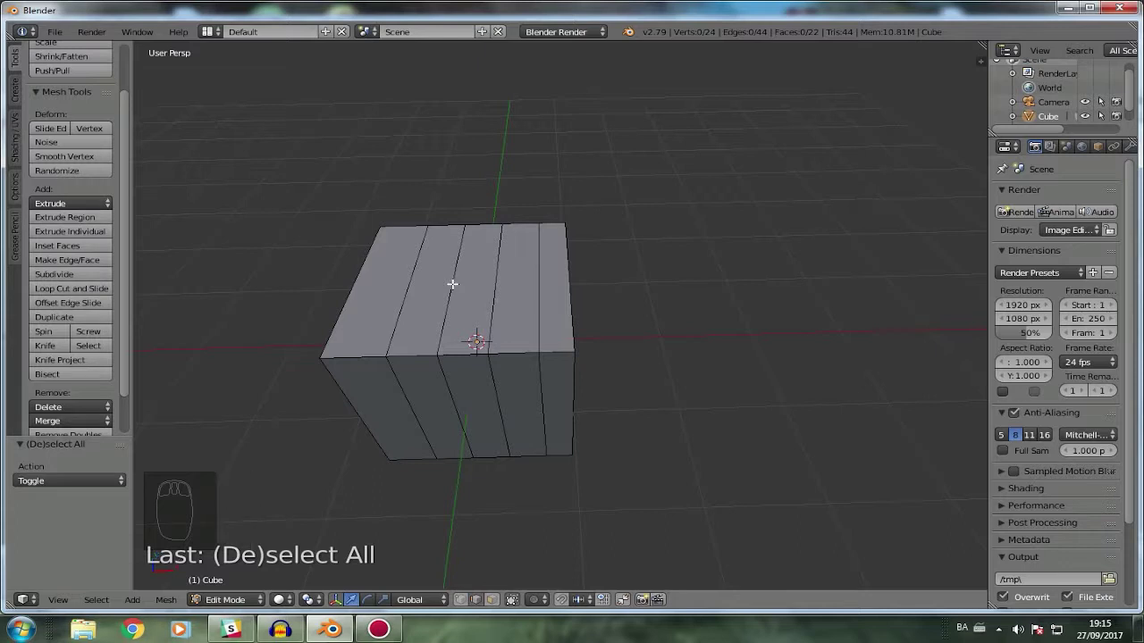
Select the second edge loop from the -X side, show the mesh in wireframe, and try scaling, moving and rotating the loop.
right_click(453, 284, "alt")
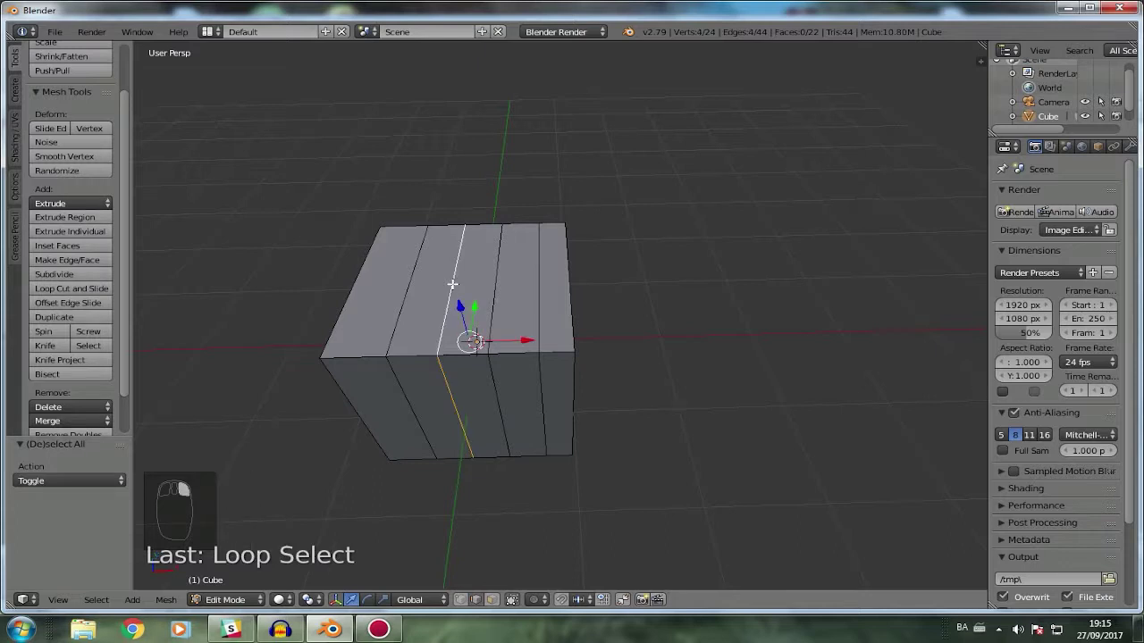
key("z")
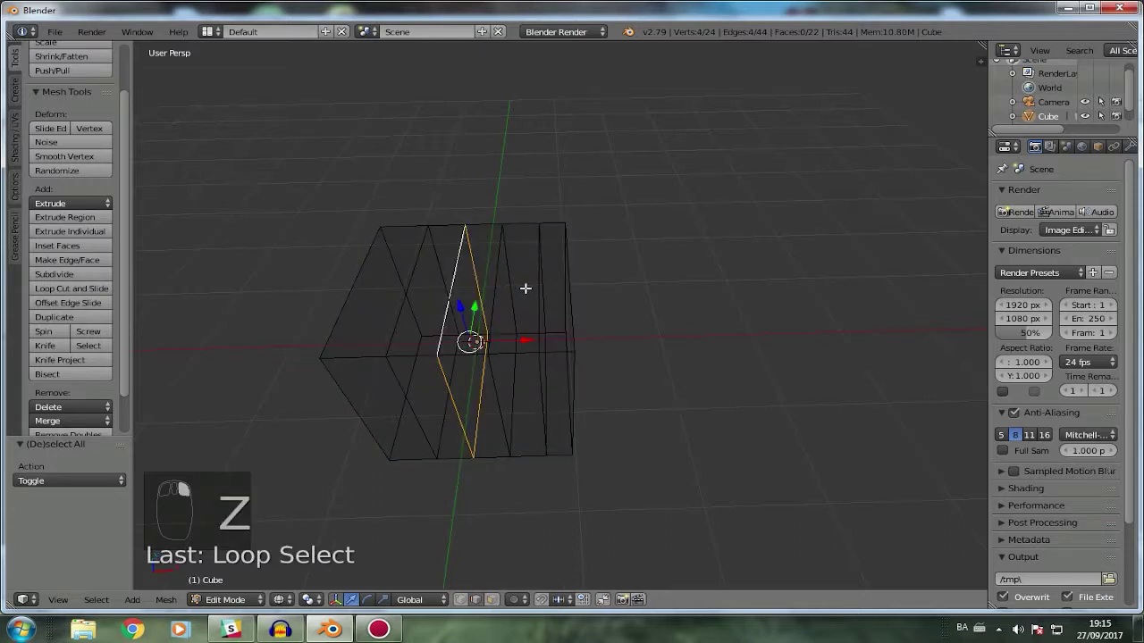
key("s")
right_click(582, 291)
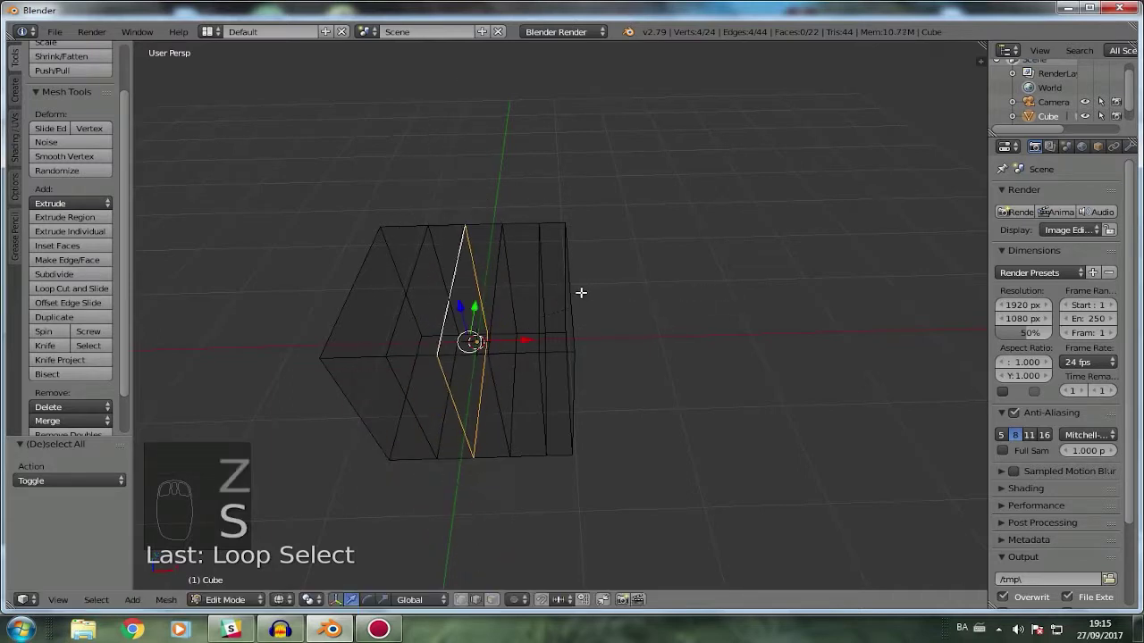
key("g")
right_click(631, 265)
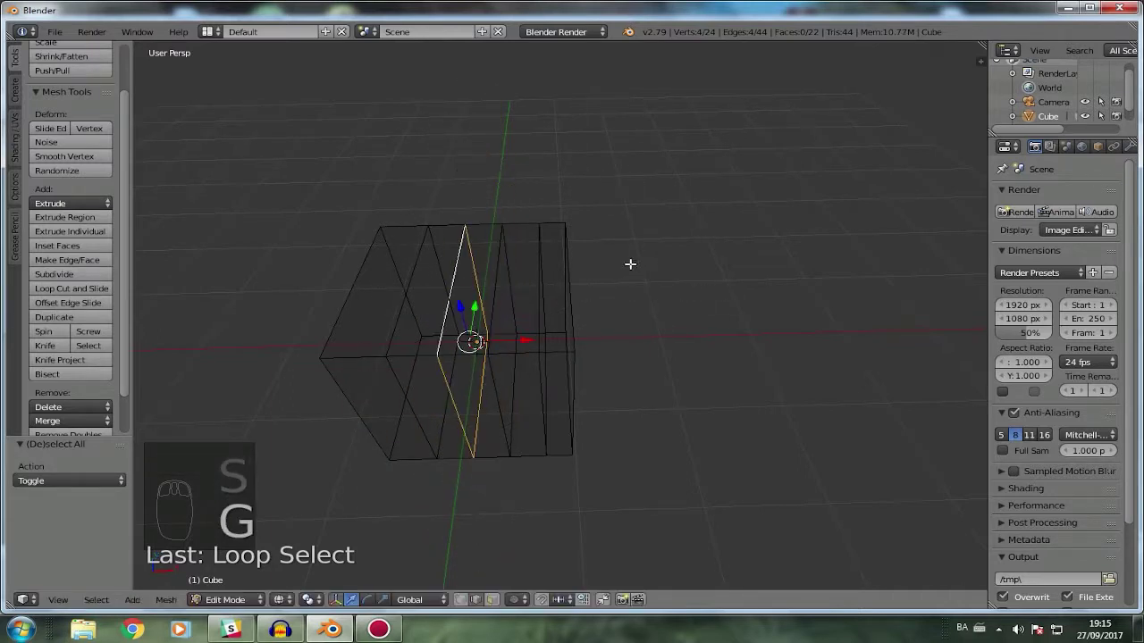
key("s")
right_click(677, 322)
key("r")
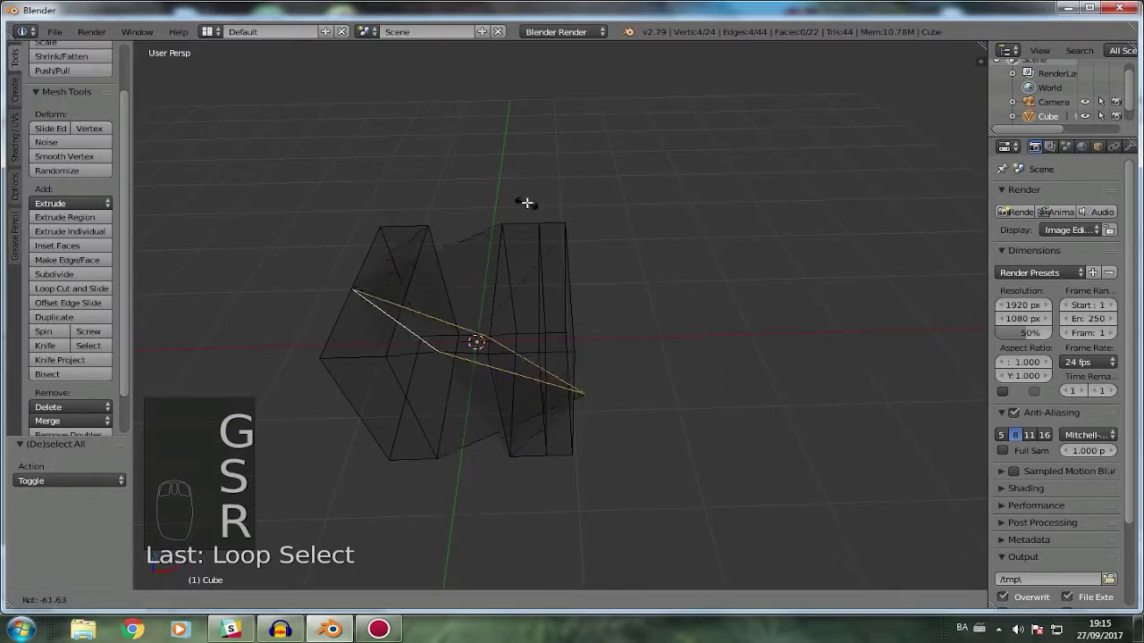
right_click(523, 381)
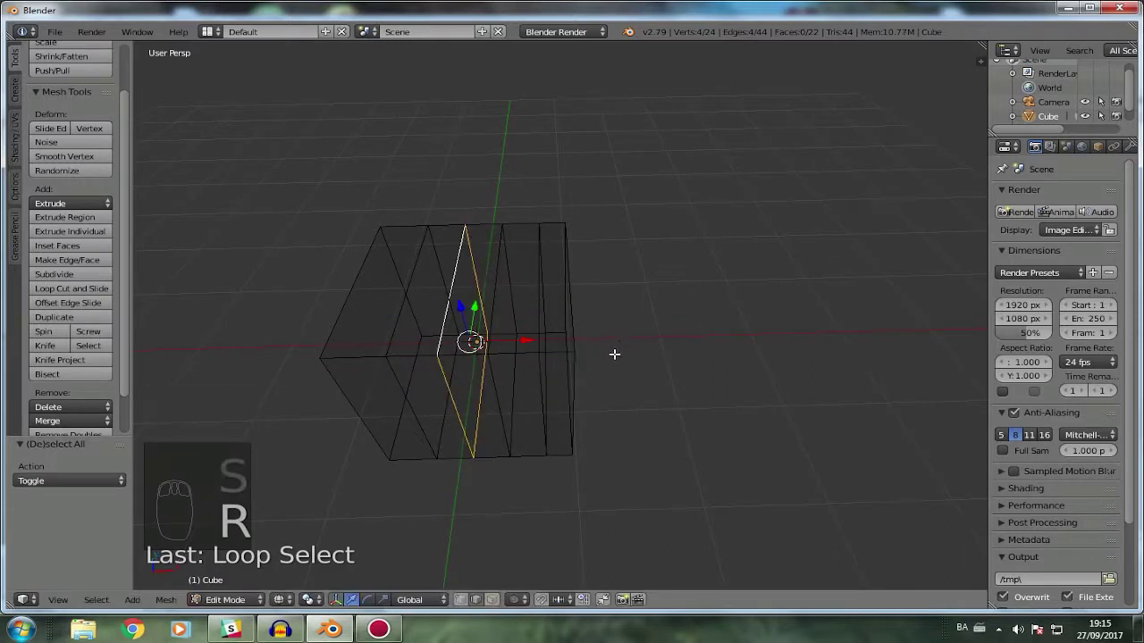
Undo the edge loop selection and the four loop cuts so that only the plain cube remains in Edit Mode.
key("ctrl+z")
key("ctrl+z")
key("ctrl+z")
key("ctrl+z")
middle_click_drag(617, 356, 542, 348)
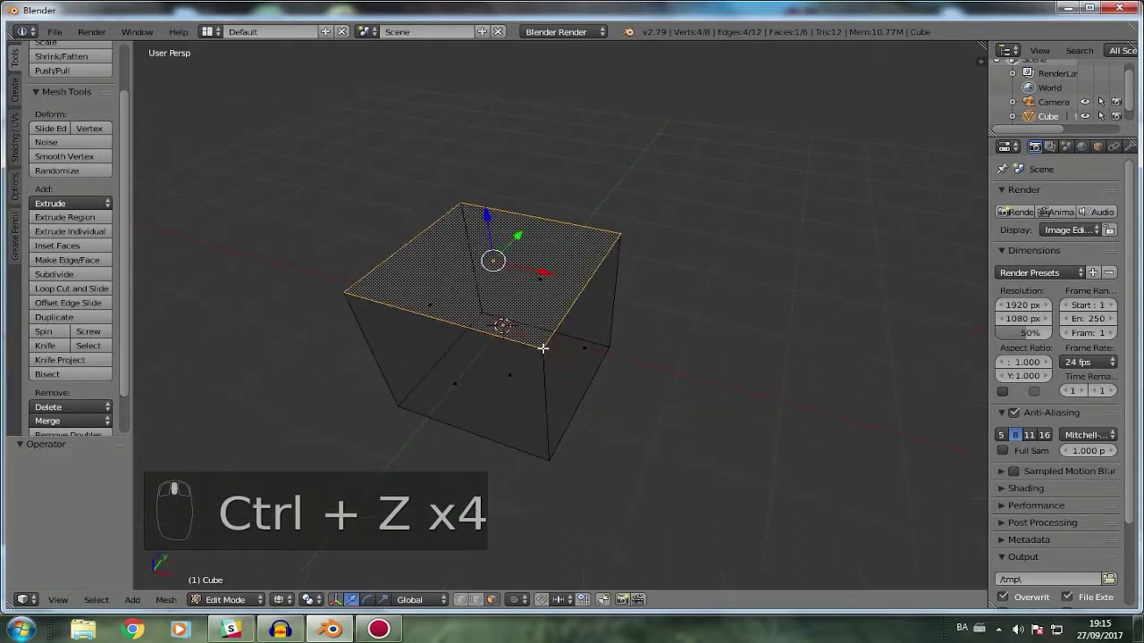
scroll(542, 353, "up", 2)
key("Tab")
key("Tab")
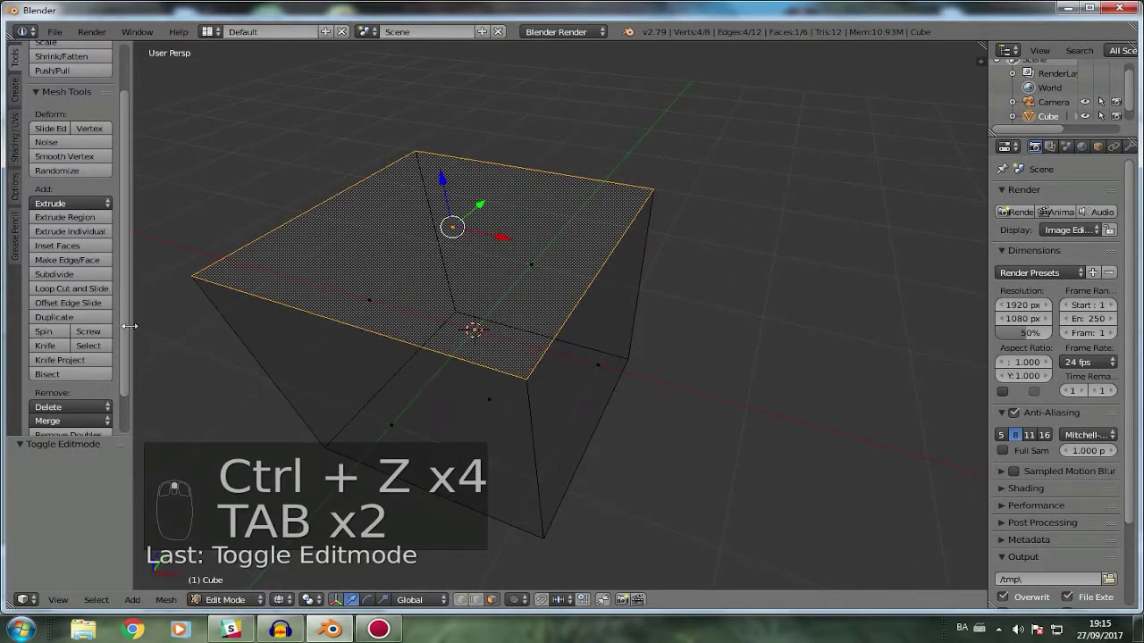
Try Spin on the cube's top face, undo it, and return the view to solid shading.
left_click(65, 331)
mouse_move(676, 301)
middle_mouse_down()
mouse_move(756, 296)
mouse_move(663, 295)
mouse_move(665, 319)
middle_mouse_up()
key("z")
key("ctrl+z")
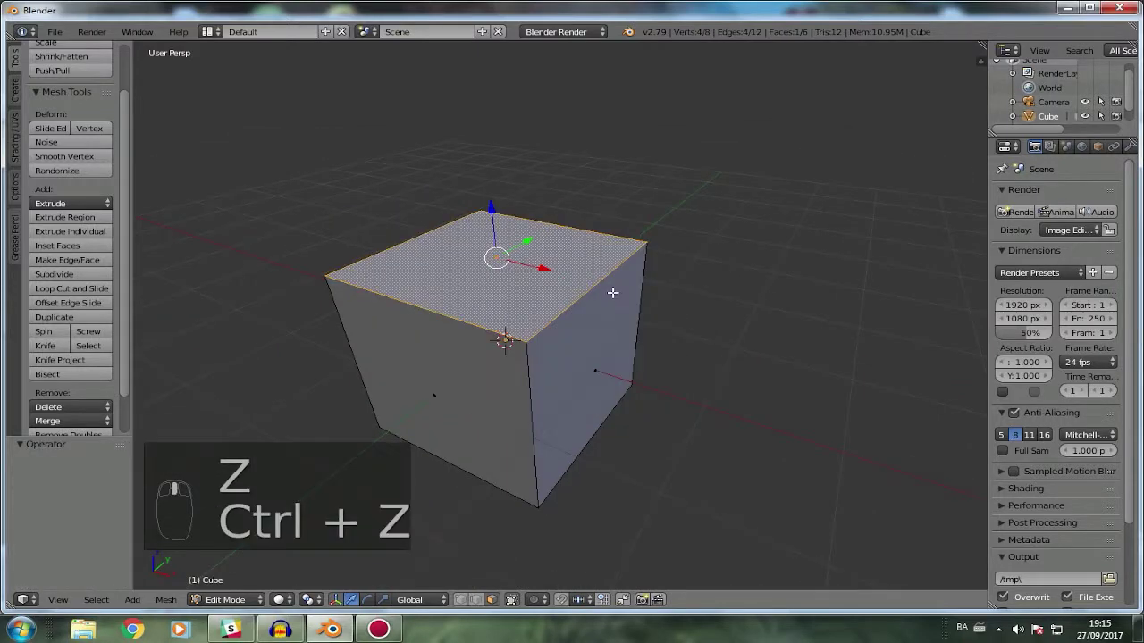
Try Spin on the top face from three different viewing angles, undoing each attempt.
middle_click_drag(614, 291, 501, 311)
left_click(56, 334)
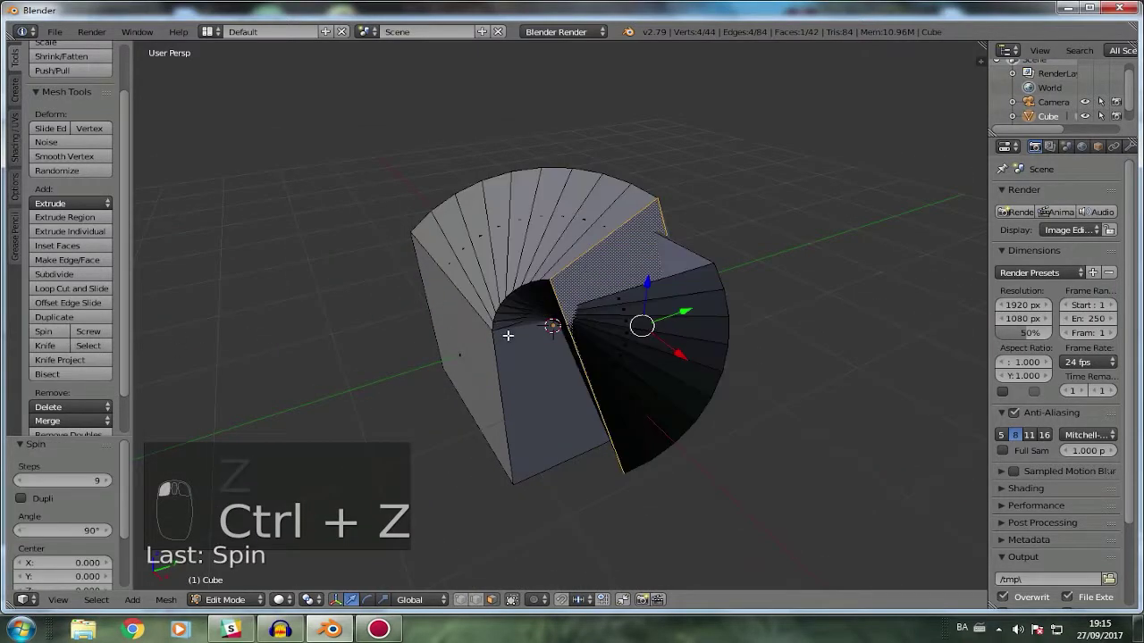
middle_click_drag(572, 334, 399, 312)
key("ctrl+z")
left_click(43, 332)
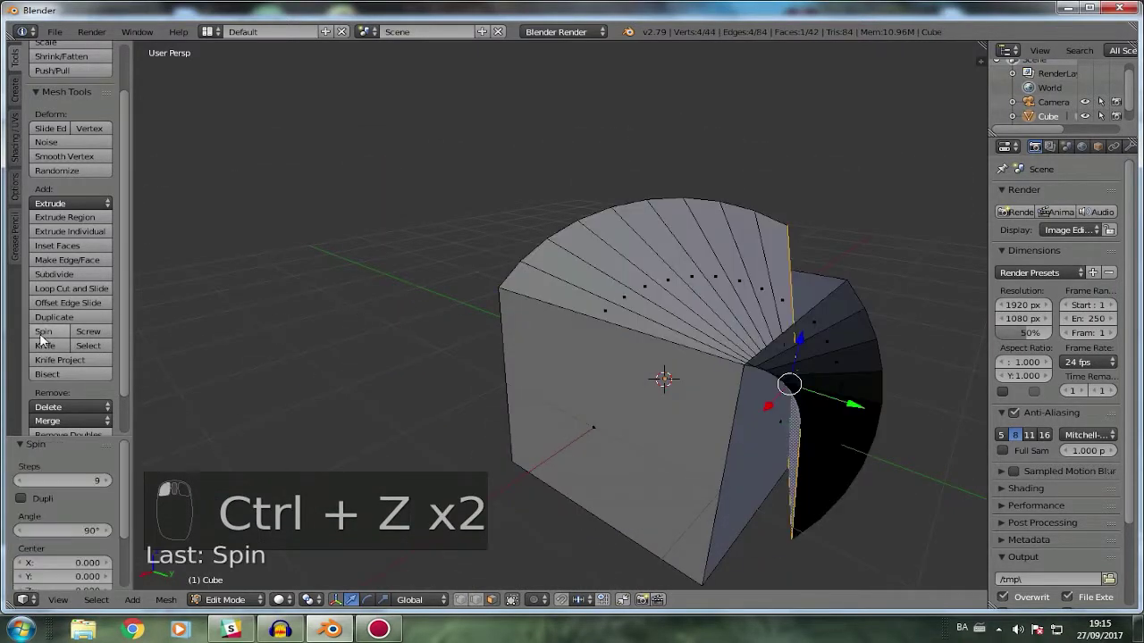
key("ctrl+z")
middle_click_drag(495, 344, 469, 345)
left_click(43, 331)
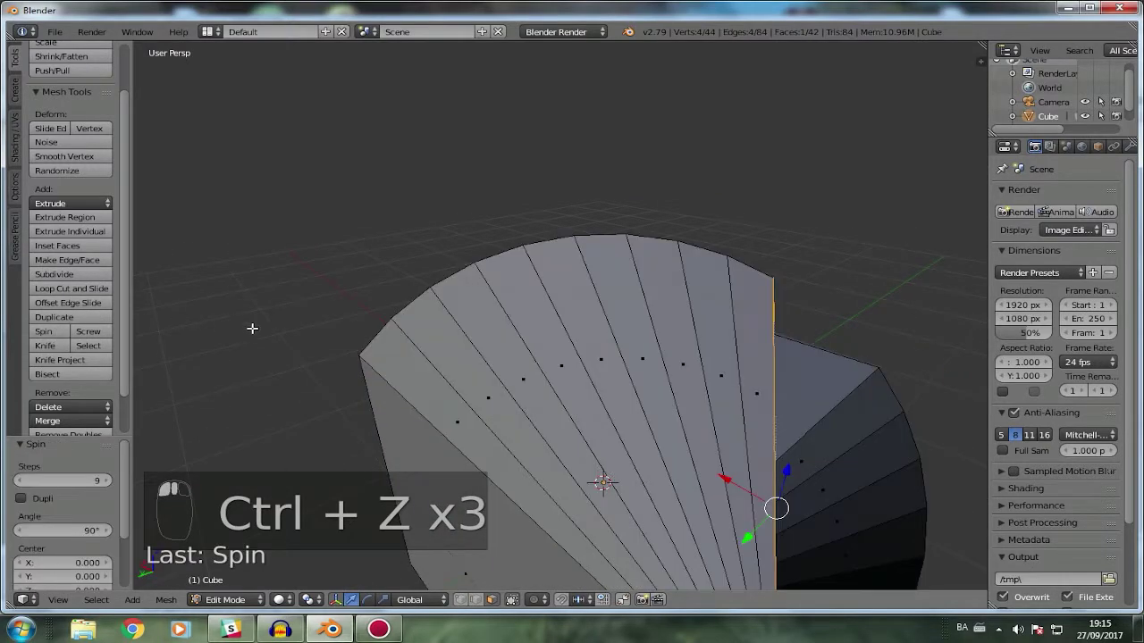
key("ctrl+z")
Spin the cube's top face while looking from the front orthographic view.
key("KP_1")
key("KP_1")
key("KP_1")
key("KP_5")
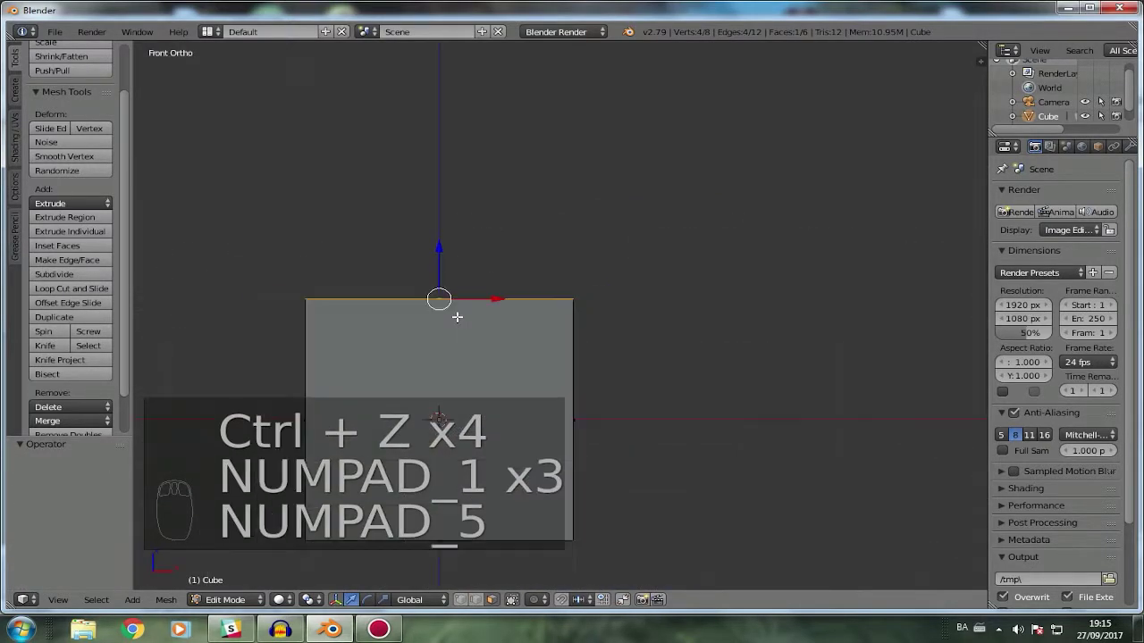
left_click(43, 331)
scroll(552, 349, "down", 3)
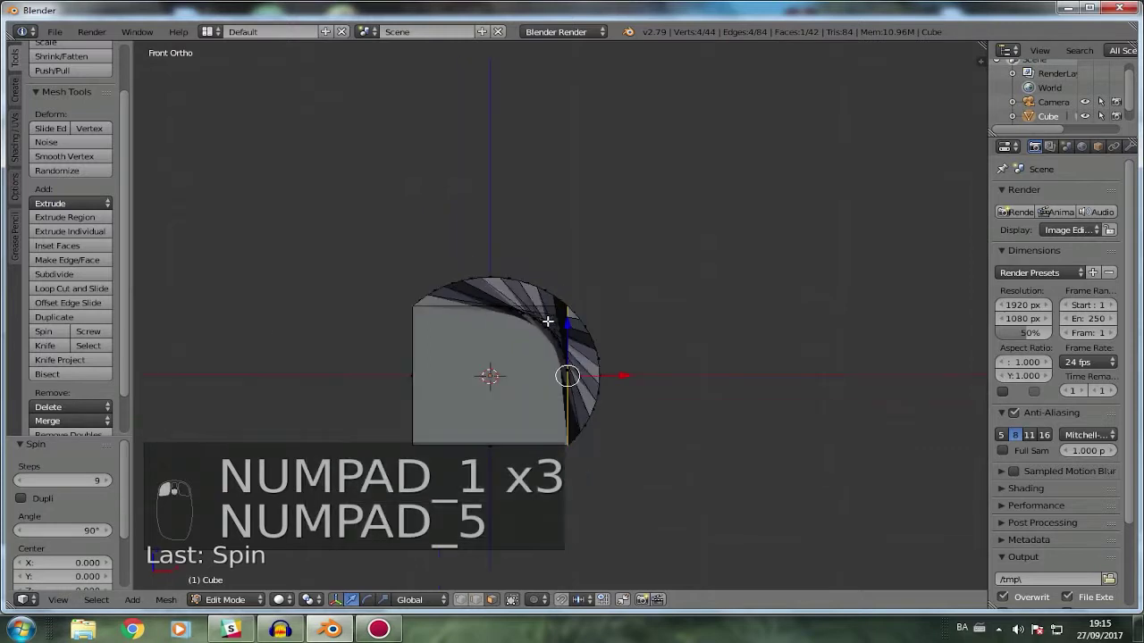
middle_click_drag(551, 350, 549, 232, "shift")
scroll(549, 232, "up", 2)
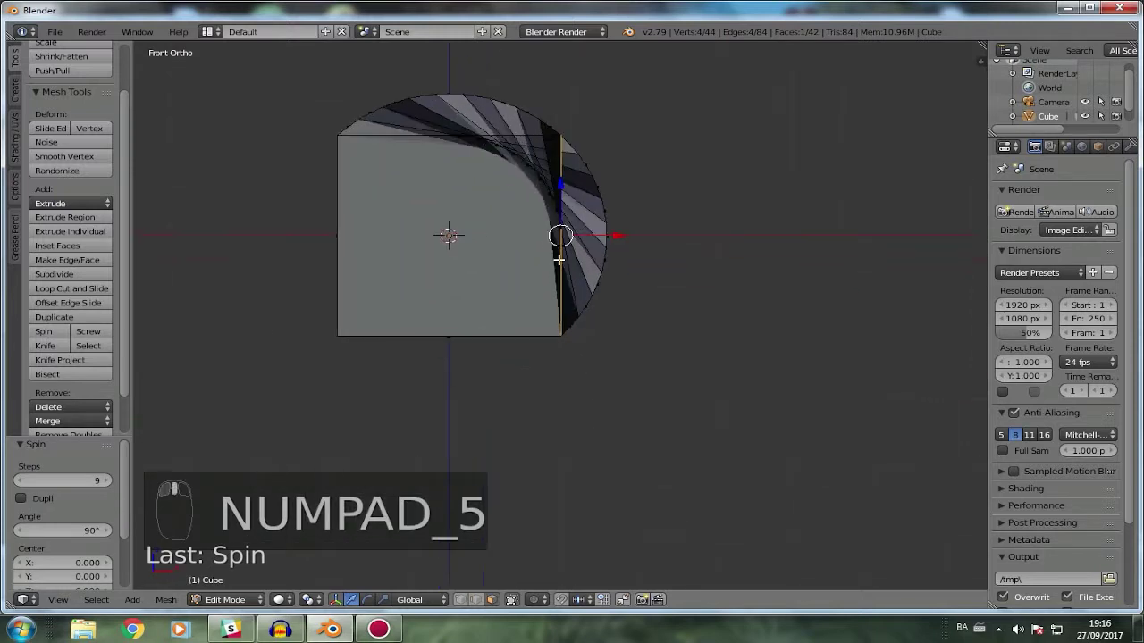
Set the spin's angle to 180° and its steps to 40.
left_click_drag(57, 525, 60, 531)
left_click(61, 531)
type("1")
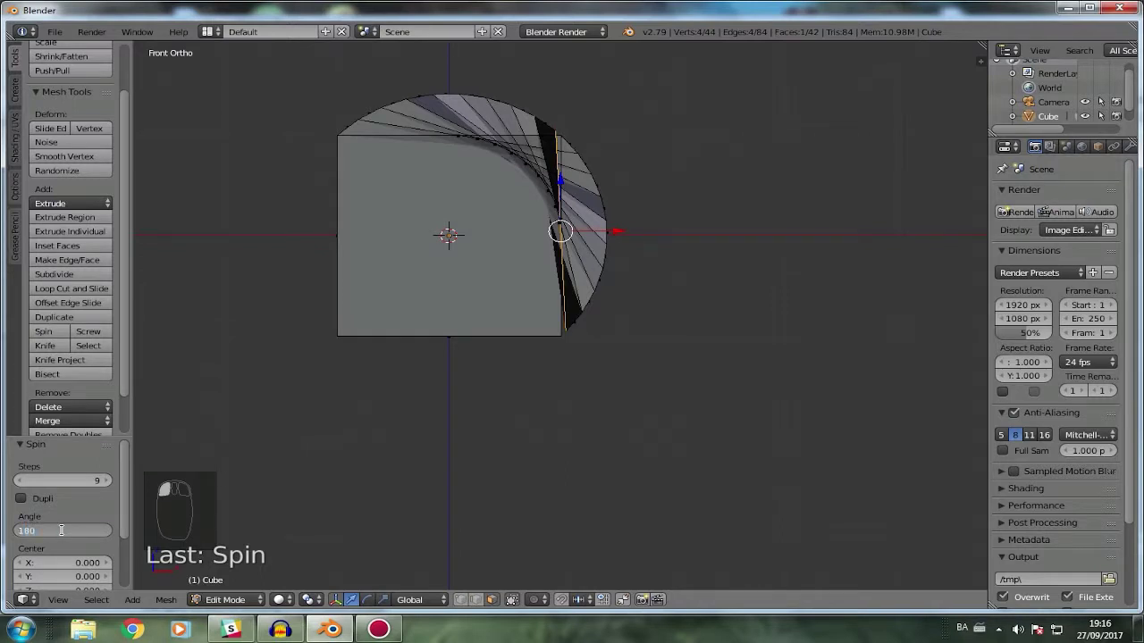
type("80")
key("Return")
left_click(77, 480)
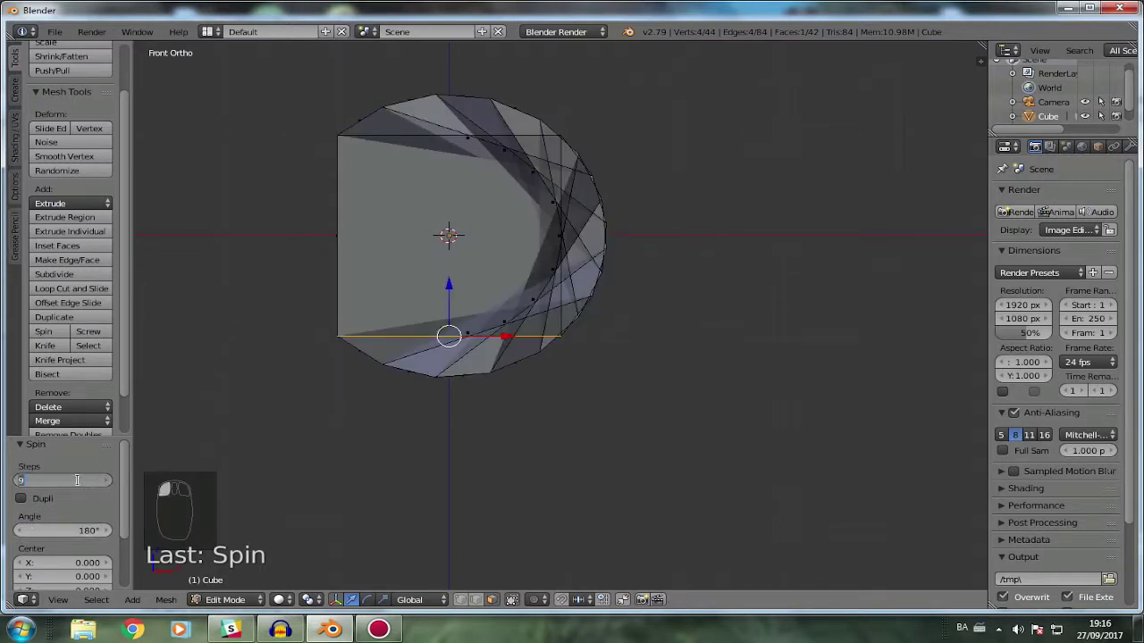
type("40")
key("Return")
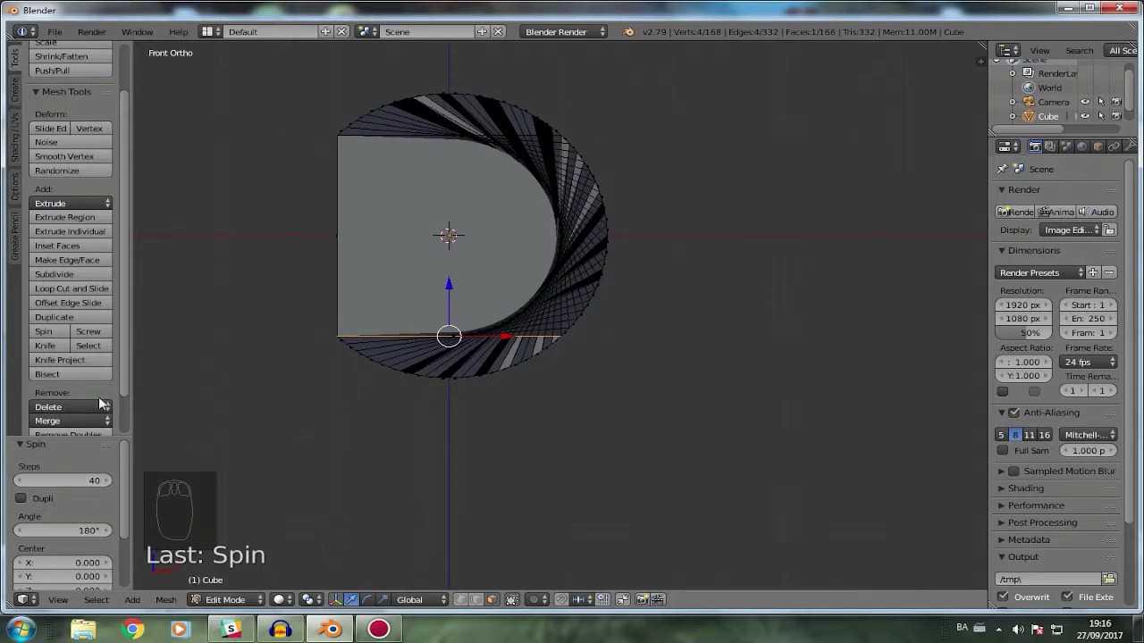
Undo the spin of the top face and turn the cube to an angled close-up view.
scroll(108, 487, "down", 3)
key("ctrl+z")
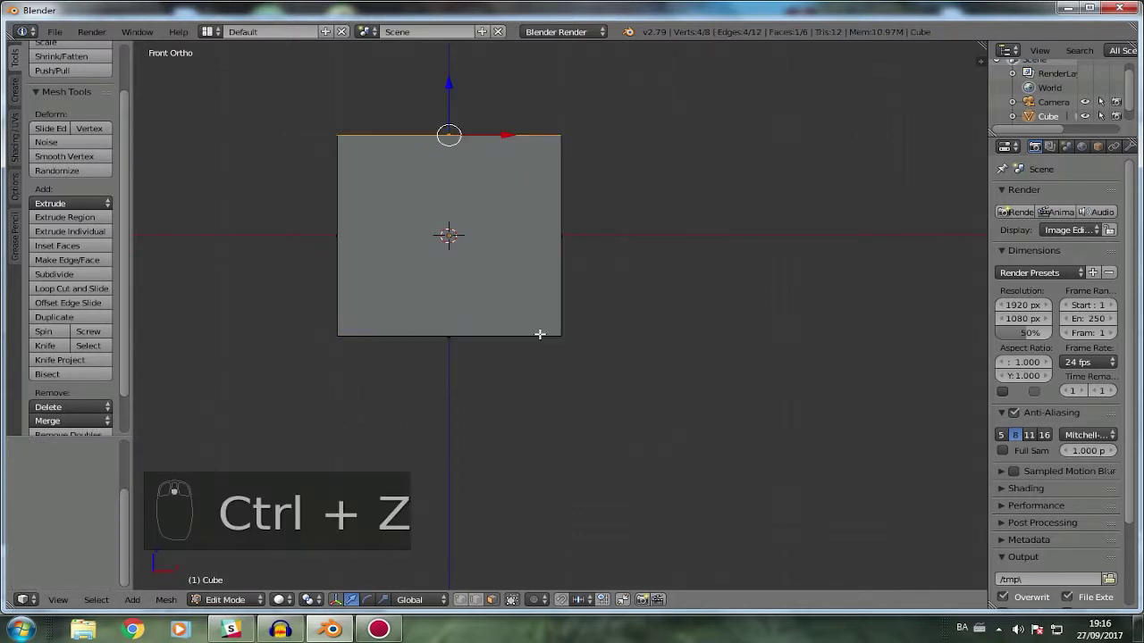
middle_click_drag(590, 303, 600, 392)
middle_click_drag(598, 336, 664, 406, "shift")
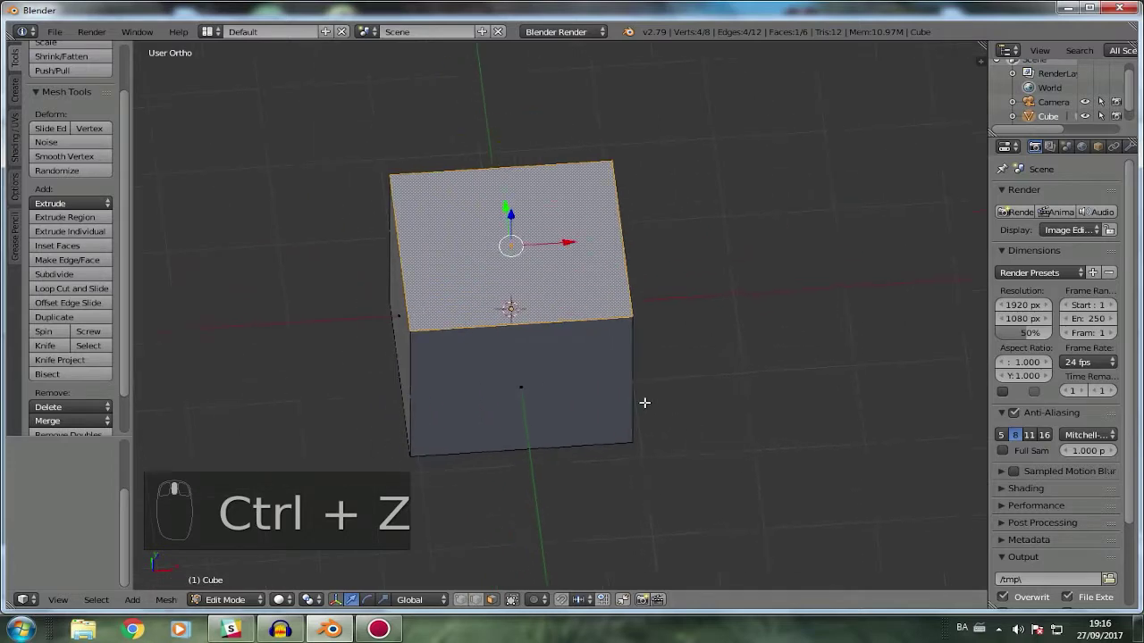
scroll(645, 397, "up", 3)
middle_click_drag(603, 341, 490, 337)
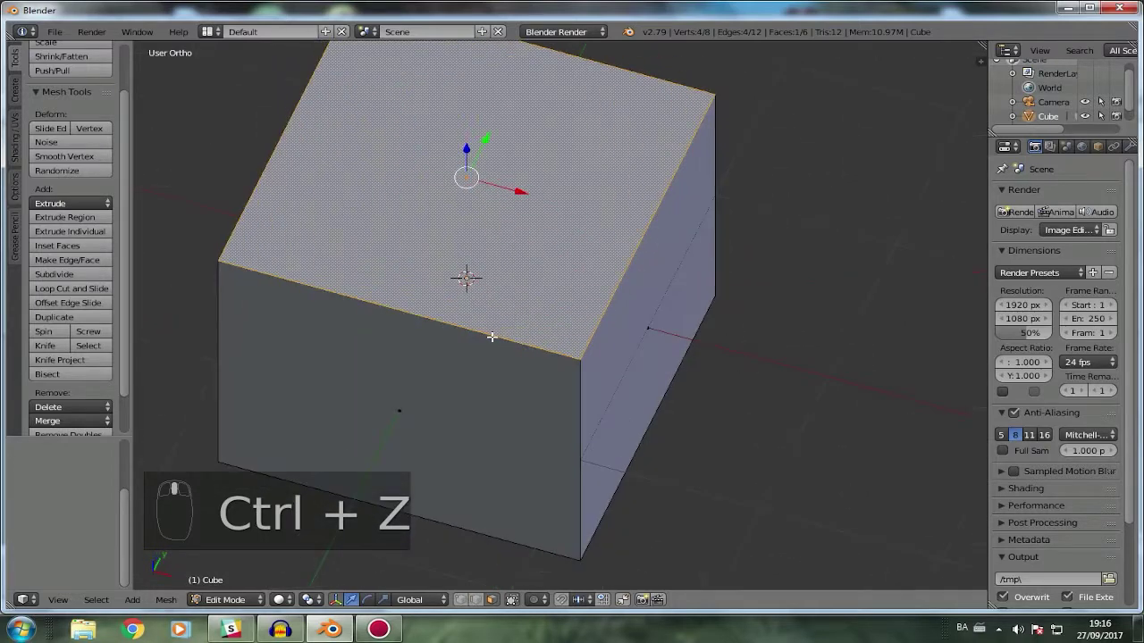
Try Screw on the top face, select the cube's top front edge, try Screw on it, and undo the result.
left_click(88, 332)
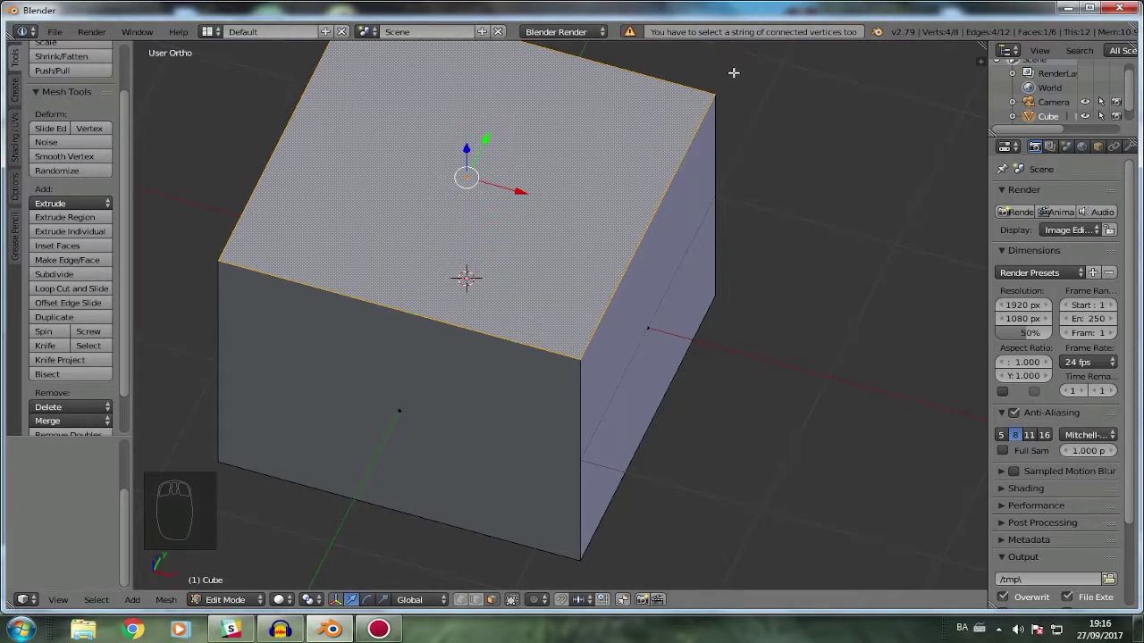
right_click(548, 361)
left_click(88, 332)
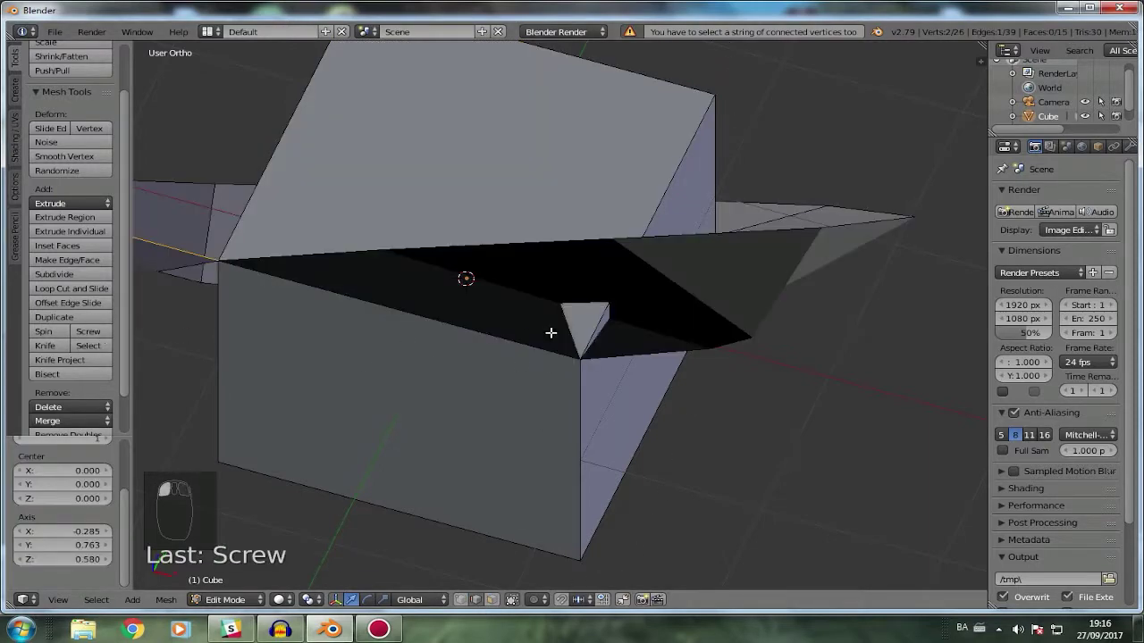
scroll(518, 344, "down", 5)
middle_click_drag(499, 349, 563, 370)
key("ctrl+z")
Apply Screw to the top front edge in front view and apply it again in top view.
key("KP_1")
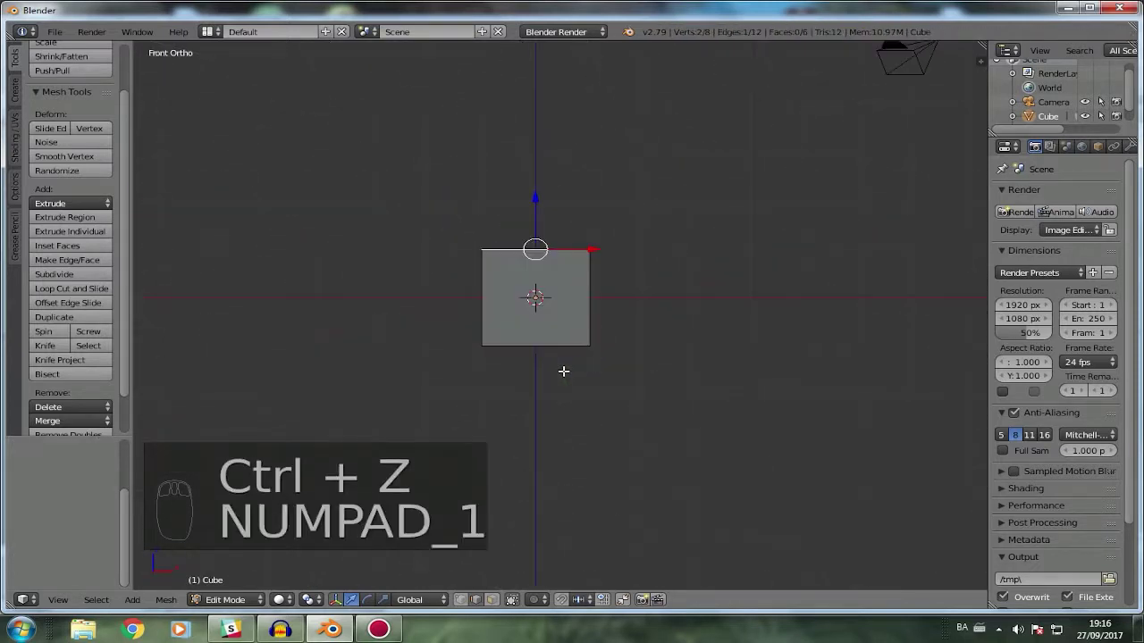
left_click(88, 331)
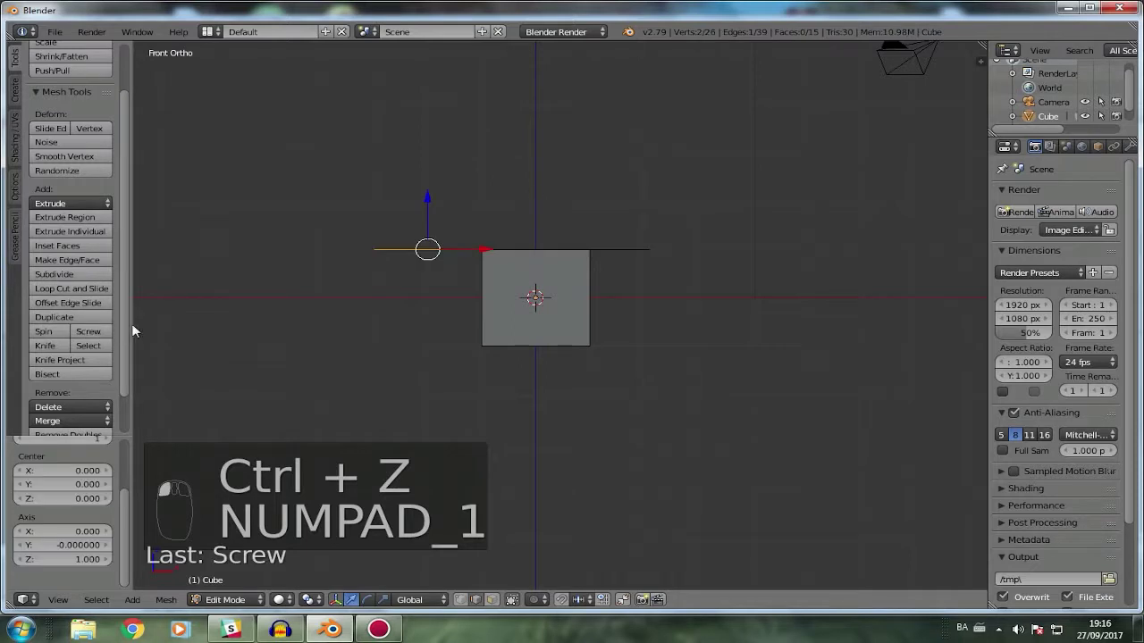
middle_click_drag(402, 287, 450, 401)
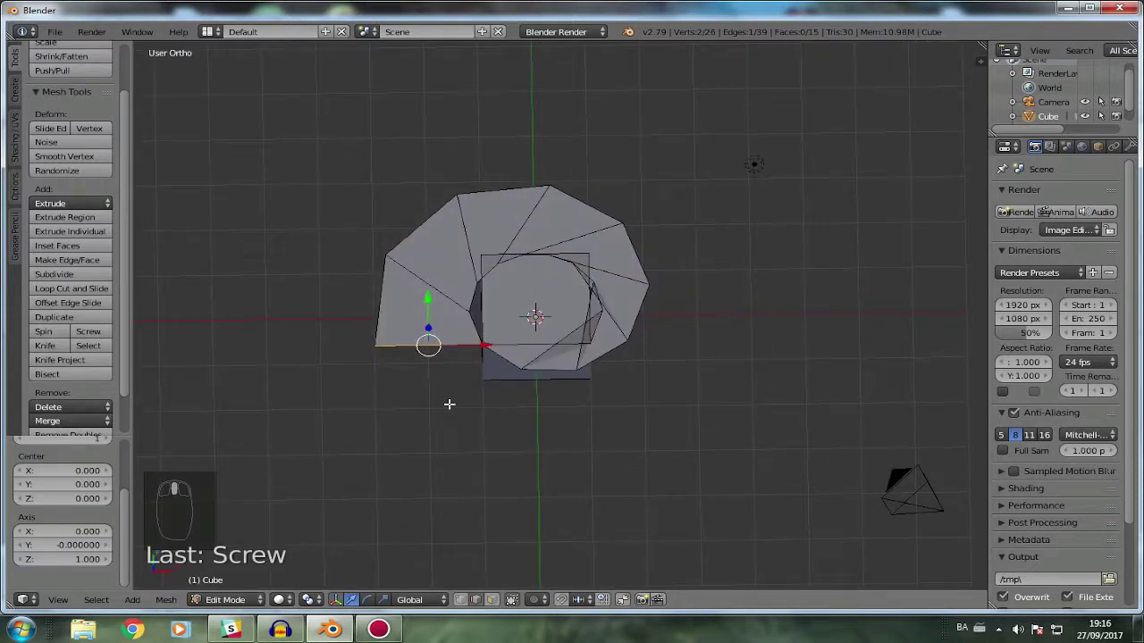
key("KP_7")
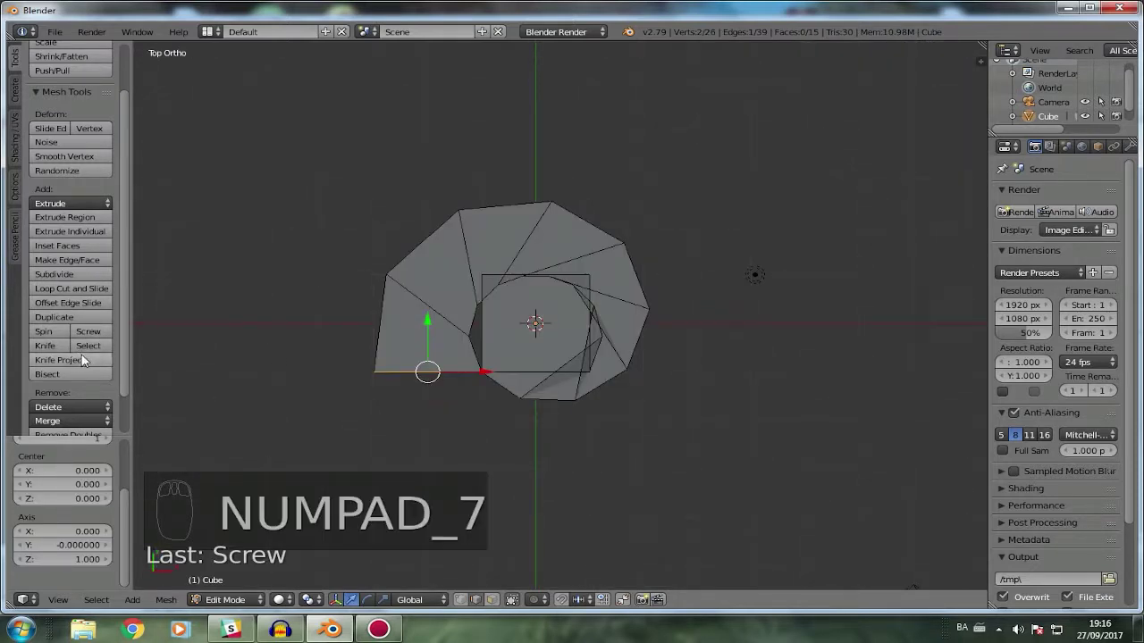
left_click(95, 333)
middle_click_drag(513, 429, 541, 241)
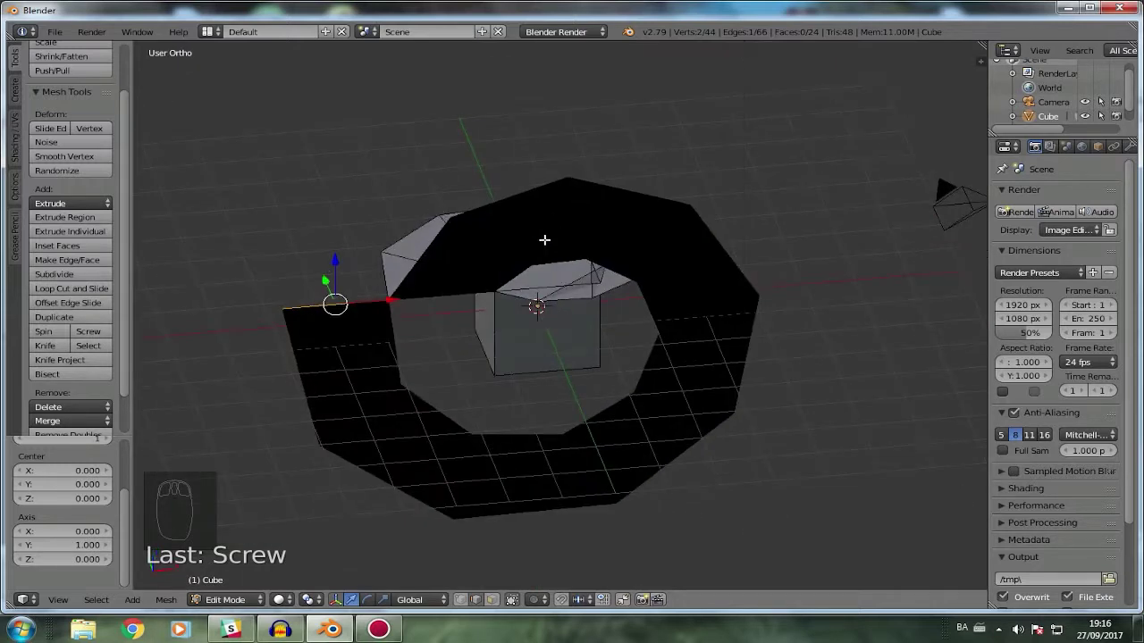
Undo the screw operations on the top front edge and return to the front view.
key("ctrl+z")
key("ctrl+z")
key("ctrl+z")
key("KP_1")
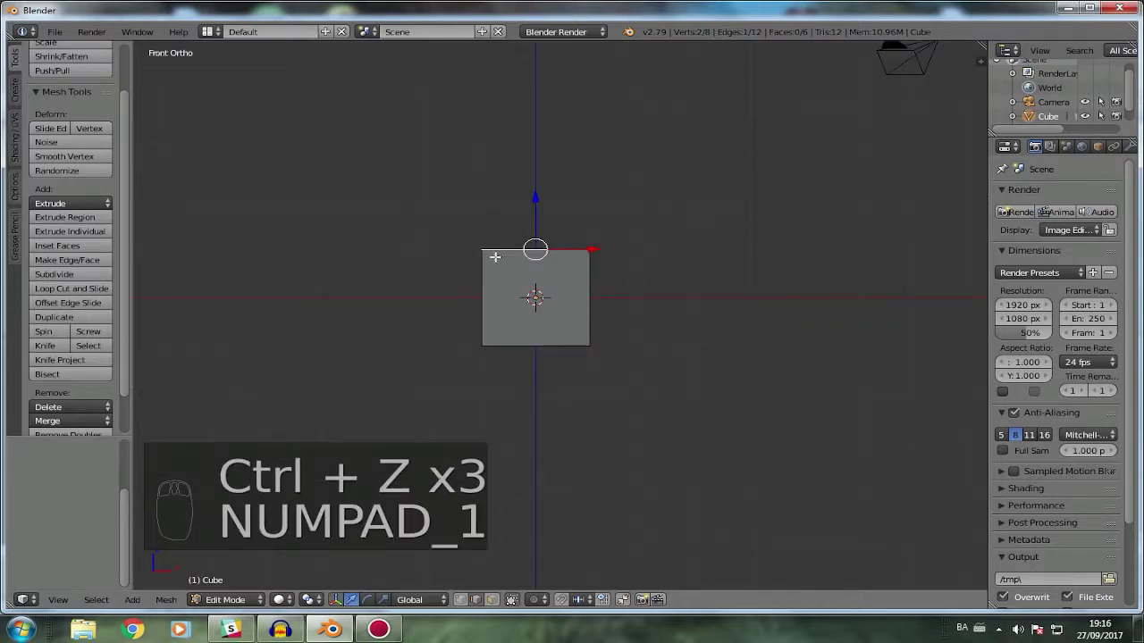
key("KP_1")
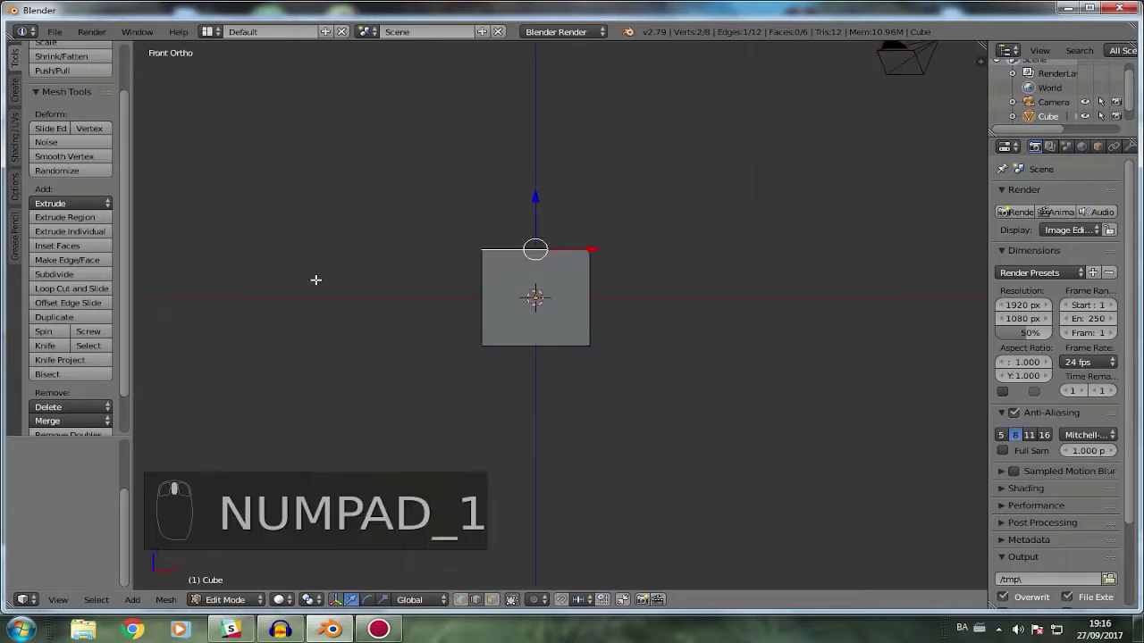
key("KP_7")
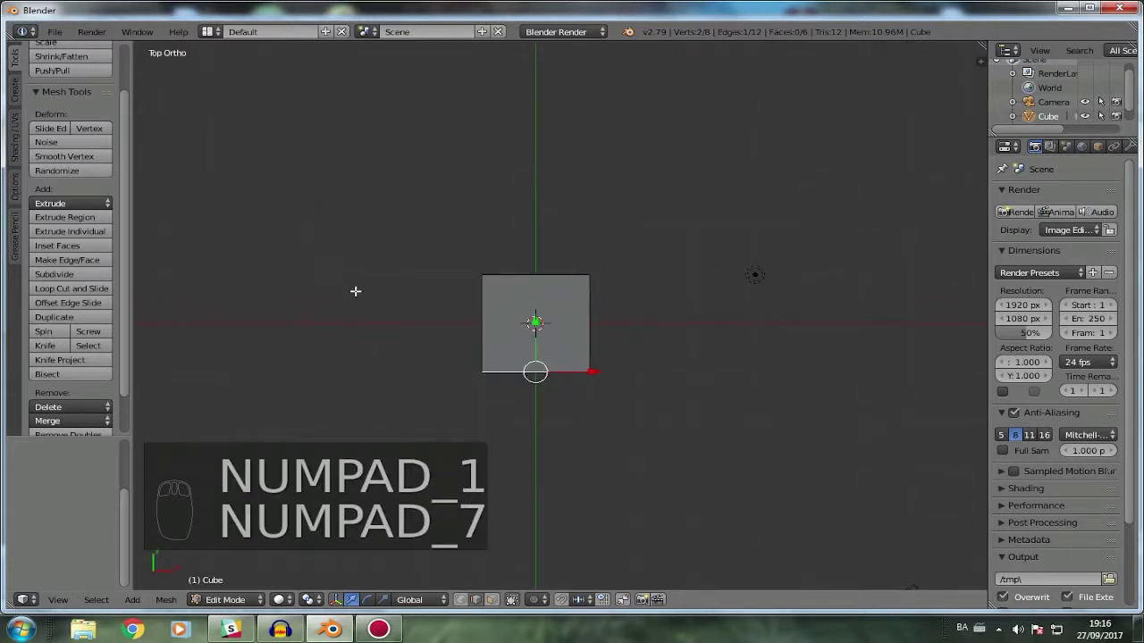
scroll(534, 402, "up", 1)
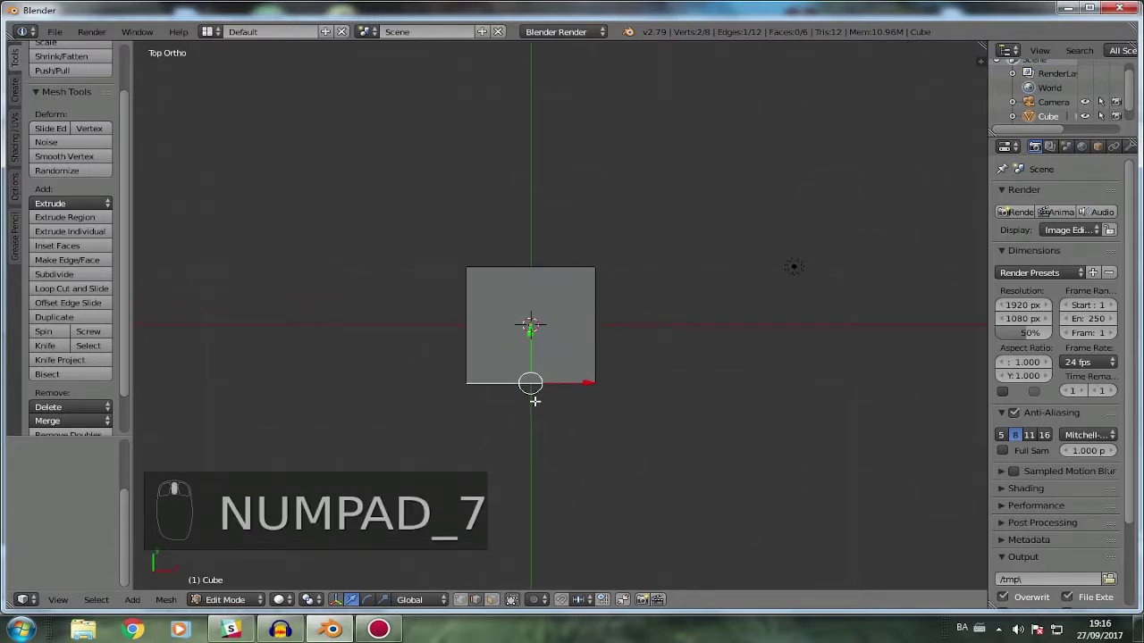
middle_click_drag(534, 401, 540, 295)
scroll(514, 286, "up", 1)
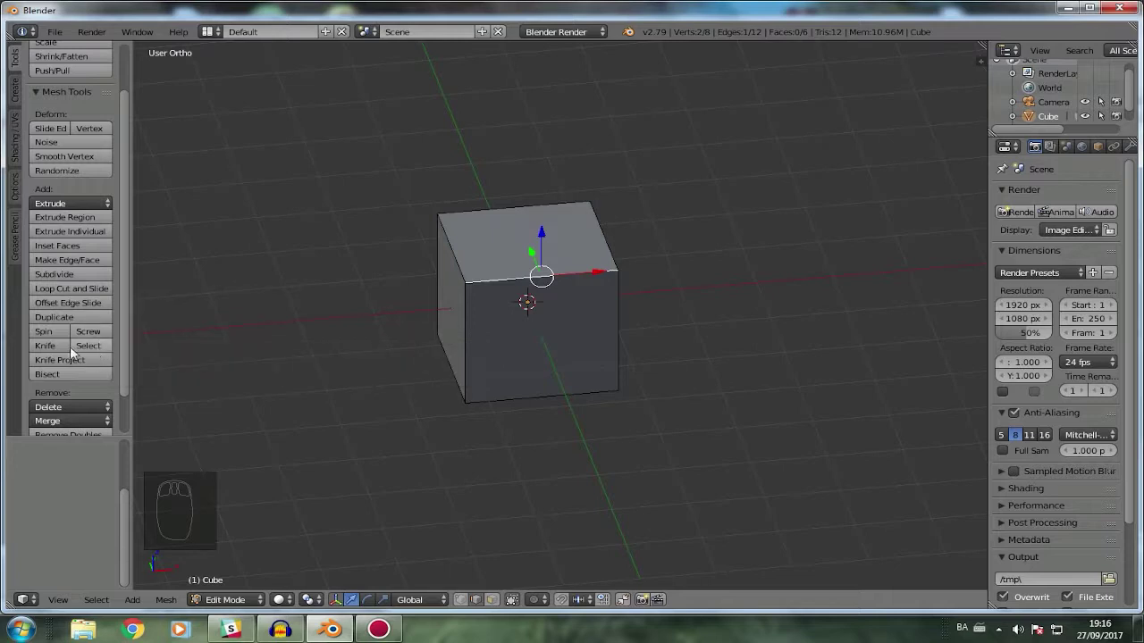
scroll(72, 366, "down", 2)
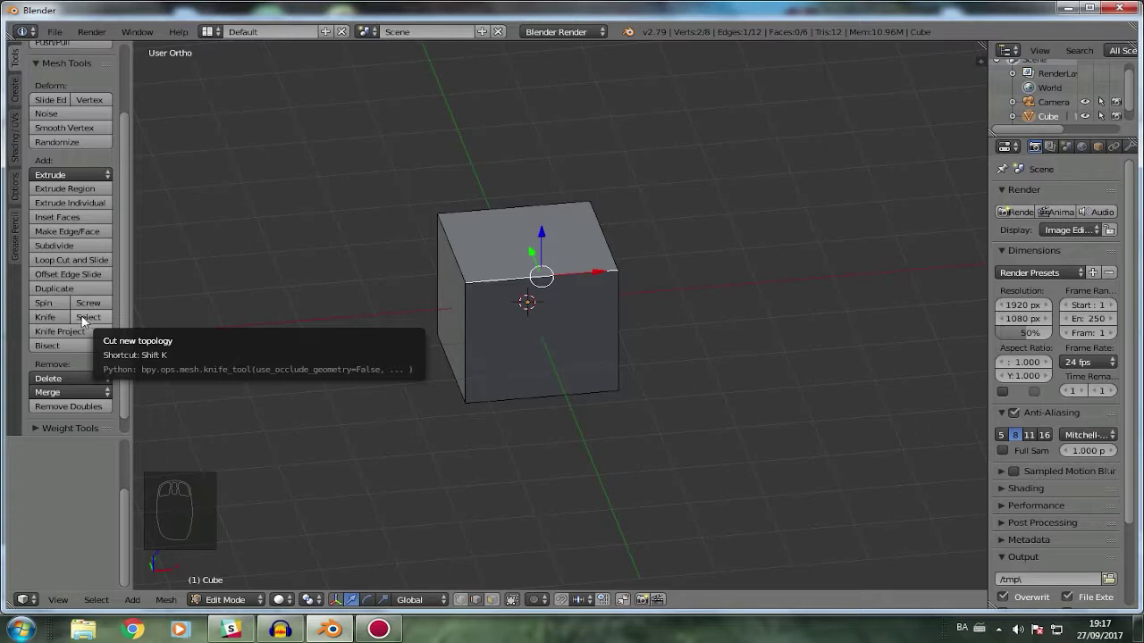
scroll(432, 335, "up", 2)
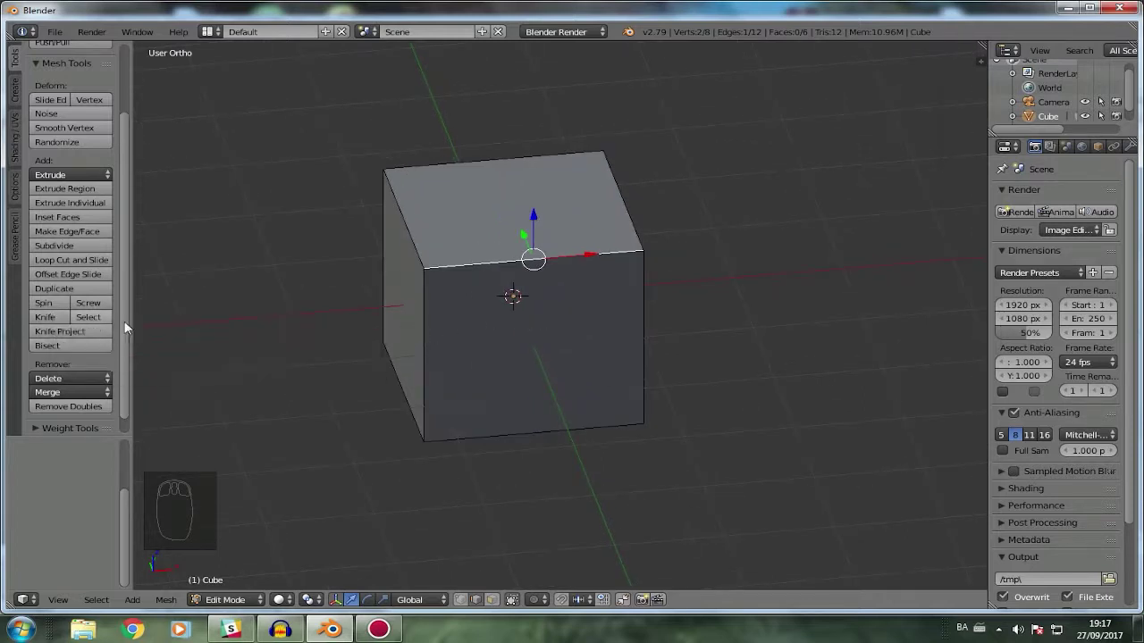
Try a closed four-point Knife cut joining the front face's edges, and undo it.
key("k")
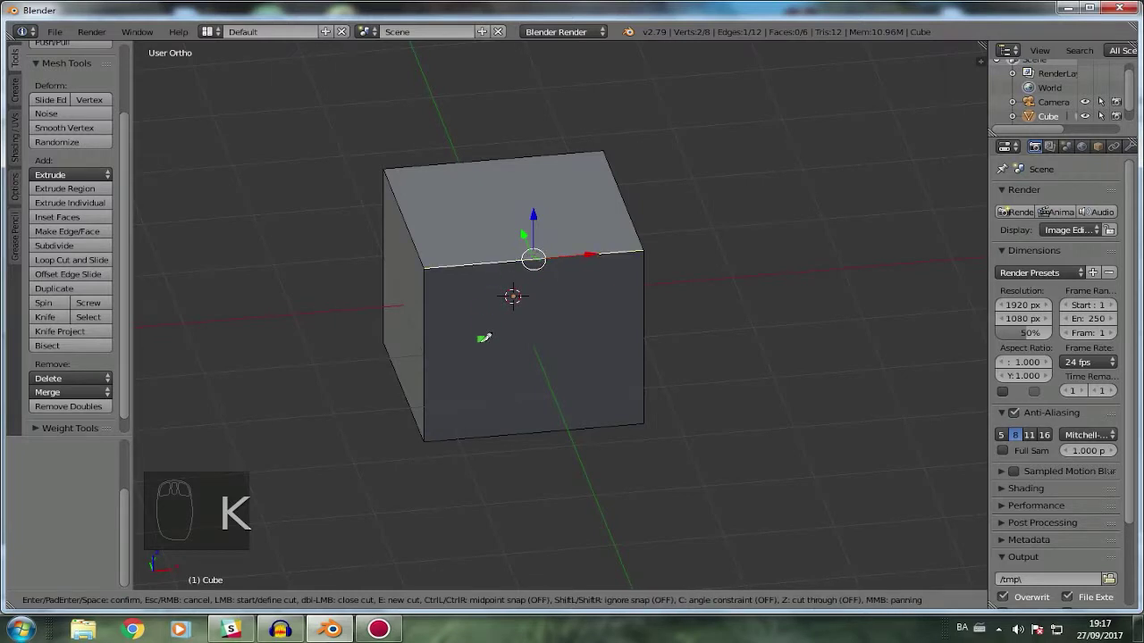
left_click(423, 337)
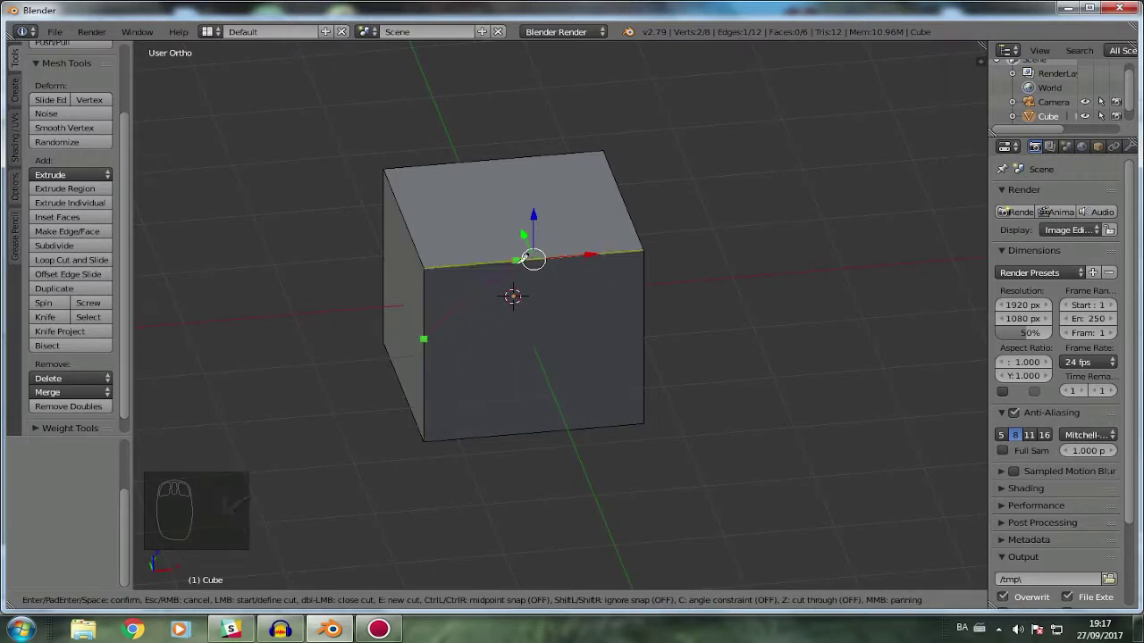
left_click(516, 261)
left_click(644, 330)
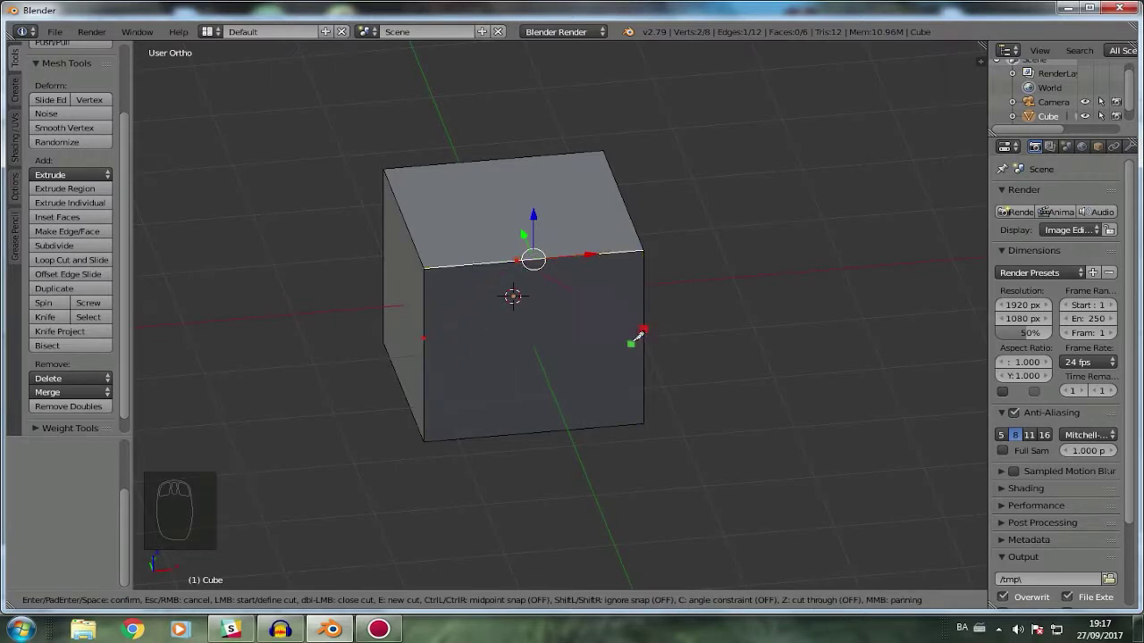
left_click(555, 429)
left_click(424, 382)
key("Return")
middle_click_drag(568, 310, 540, 330)
key("ctrl+z")
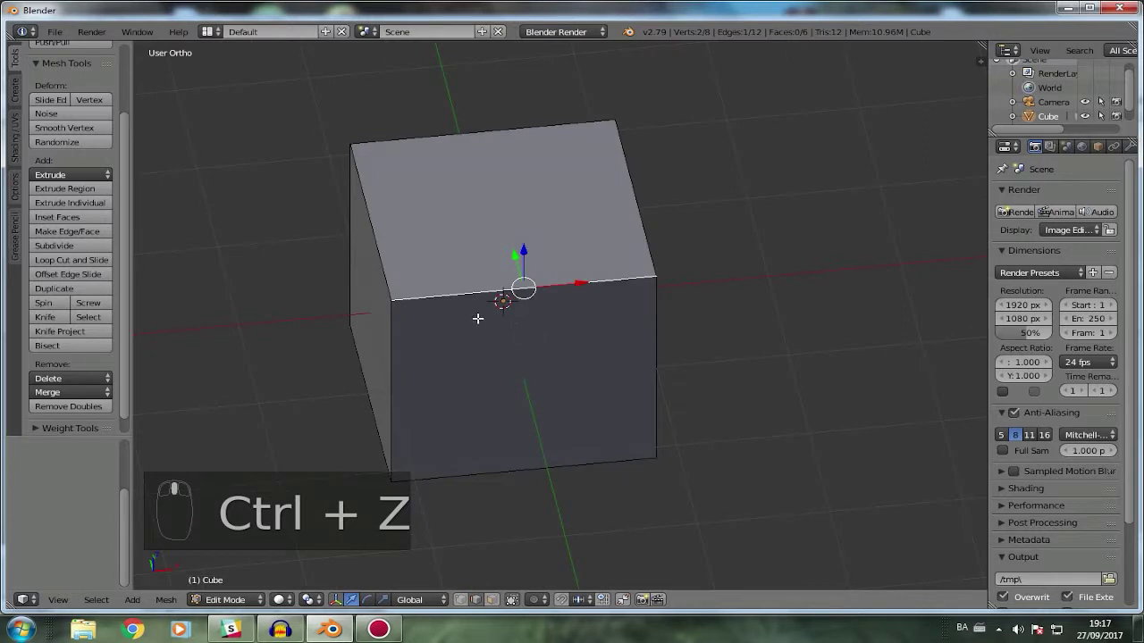
middle_click_drag(525, 378, 521, 343)
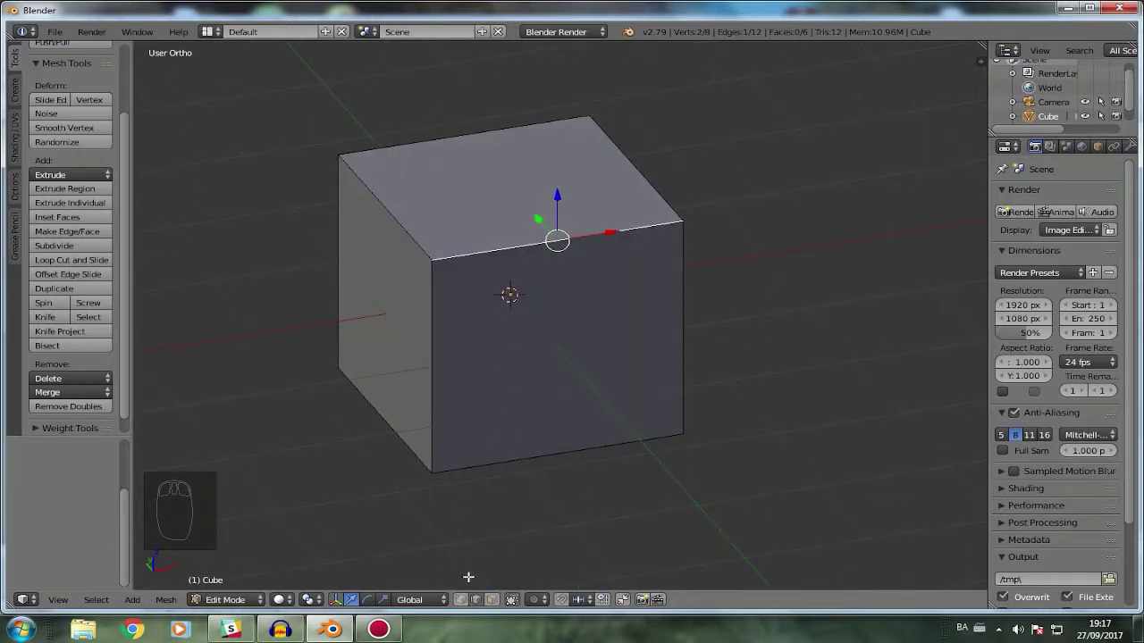
Switch to wireframe display, try a freehand Knife cut across the cube's back and side edges, and undo it.
left_click(45, 317)
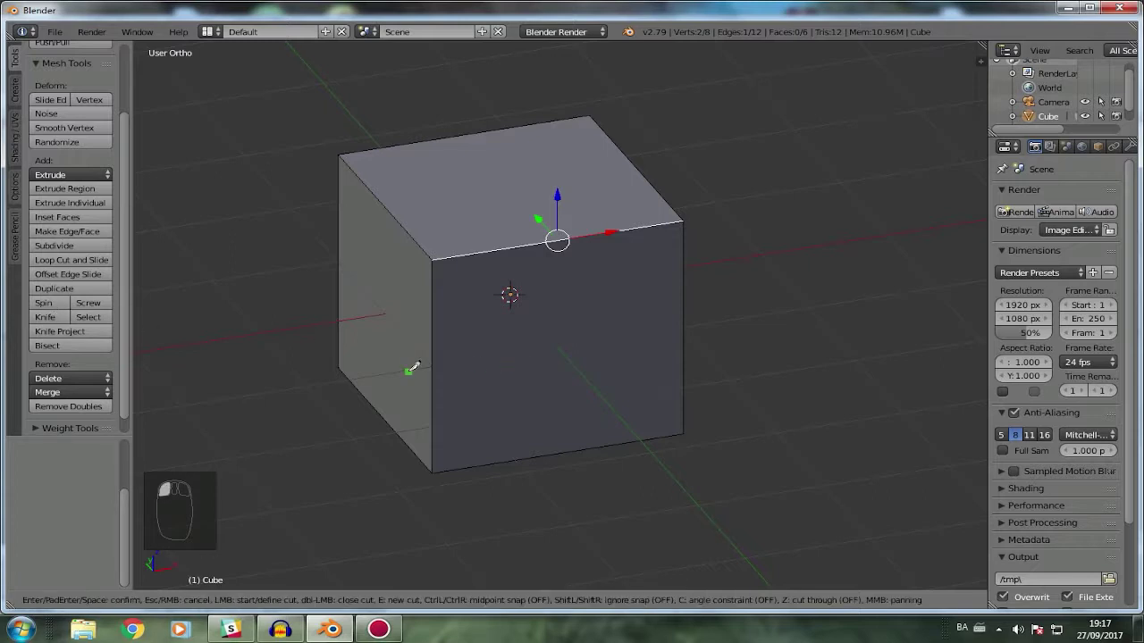
key("Escape")
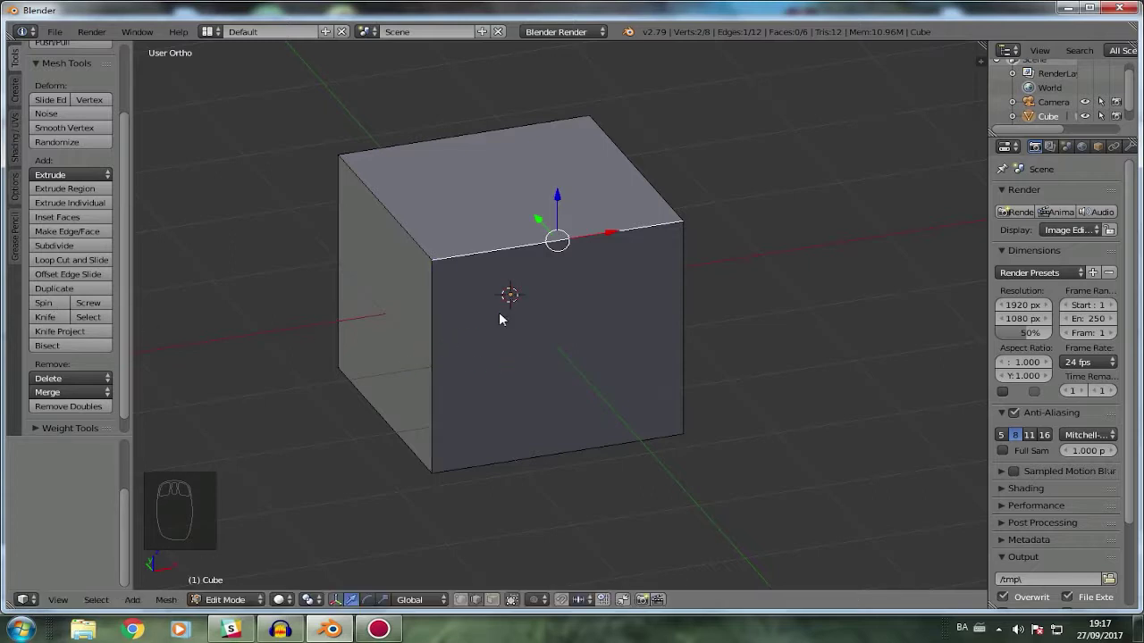
key("z")
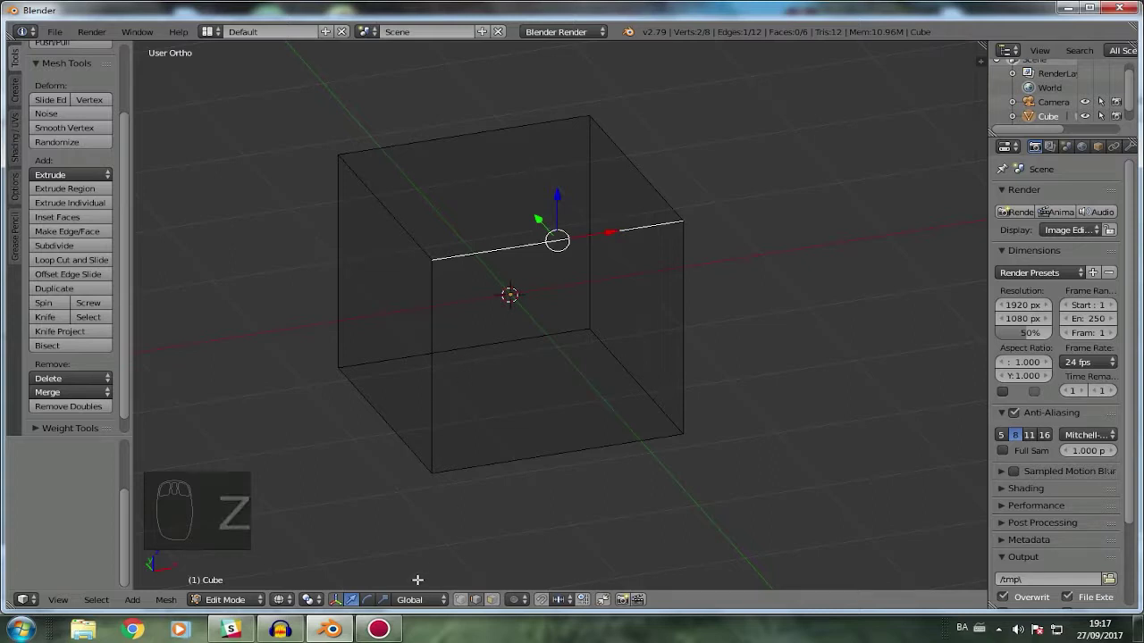
key("k")
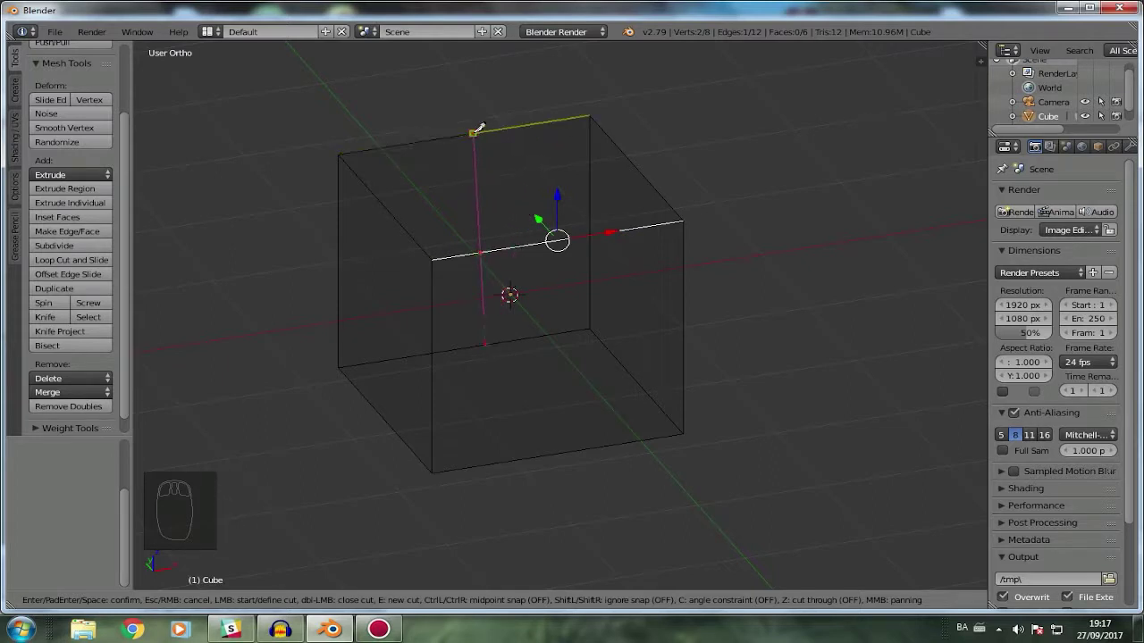
left_click(473, 133)
left_click(339, 346)
left_click(411, 353)
key("Return")
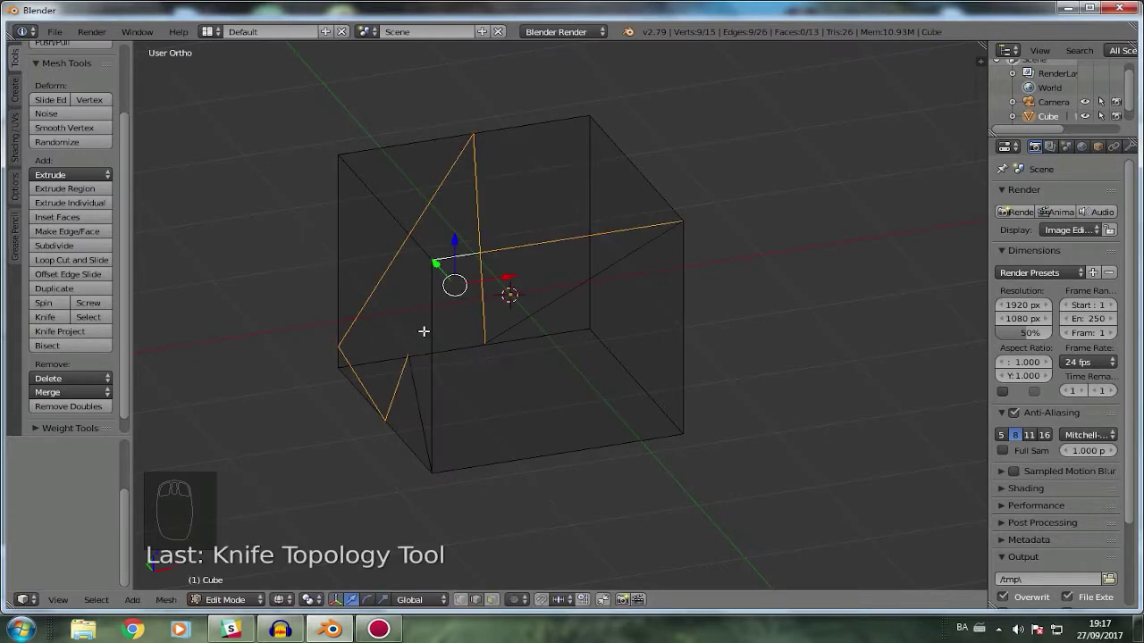
middle_click_drag(425, 330, 528, 324)
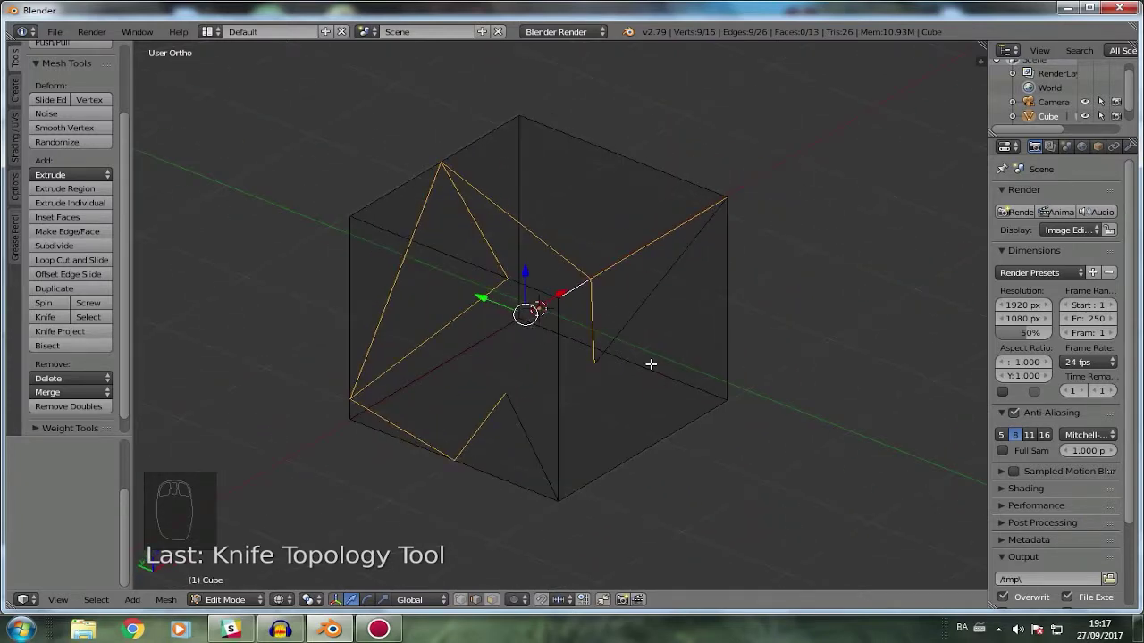
key("ctrl+z")
Cut the front face vertically with the midpoint-snapped Knife, from the bottom edge's midpoint to the top edge's midpoint.
middle_click_drag(650, 364, 523, 356)
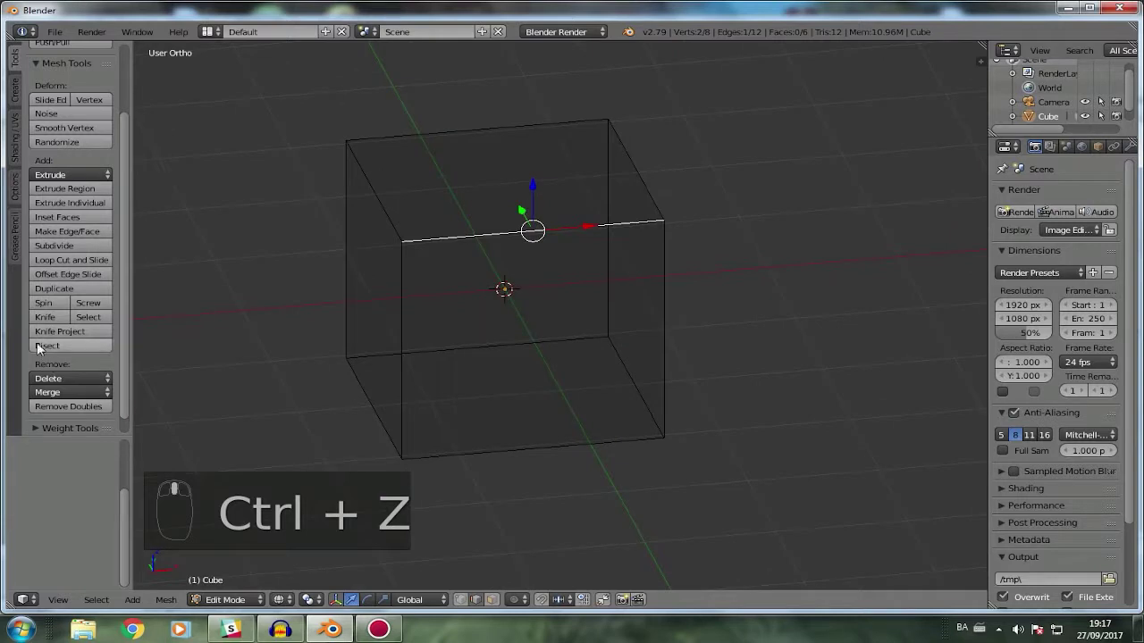
middle_click_drag(587, 434, 640, 449, "shift")
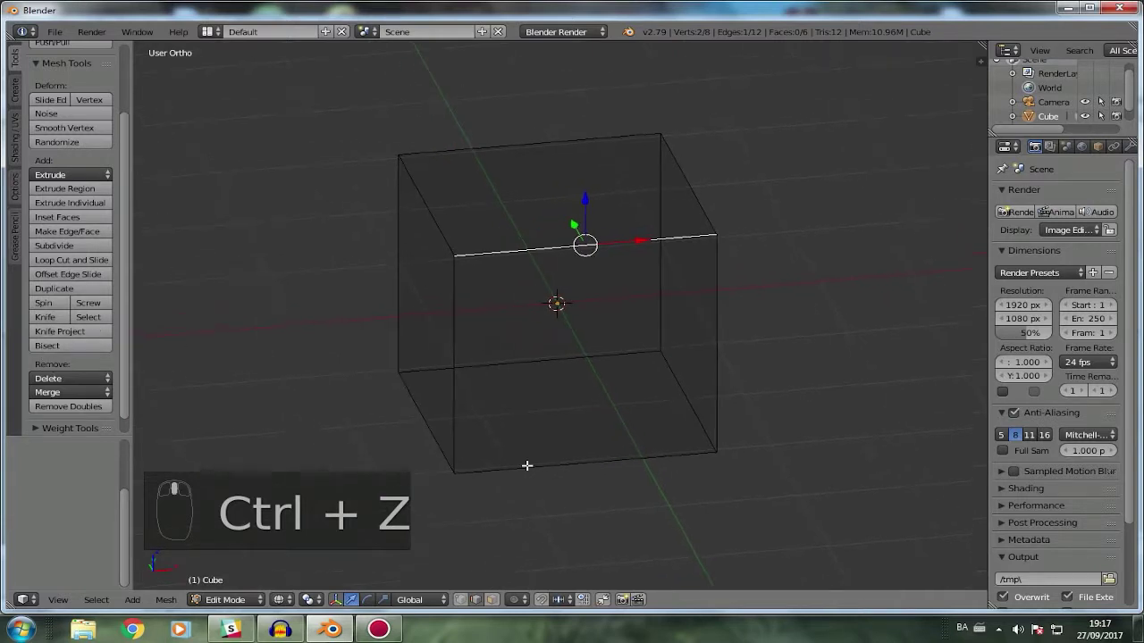
left_click(52, 322)
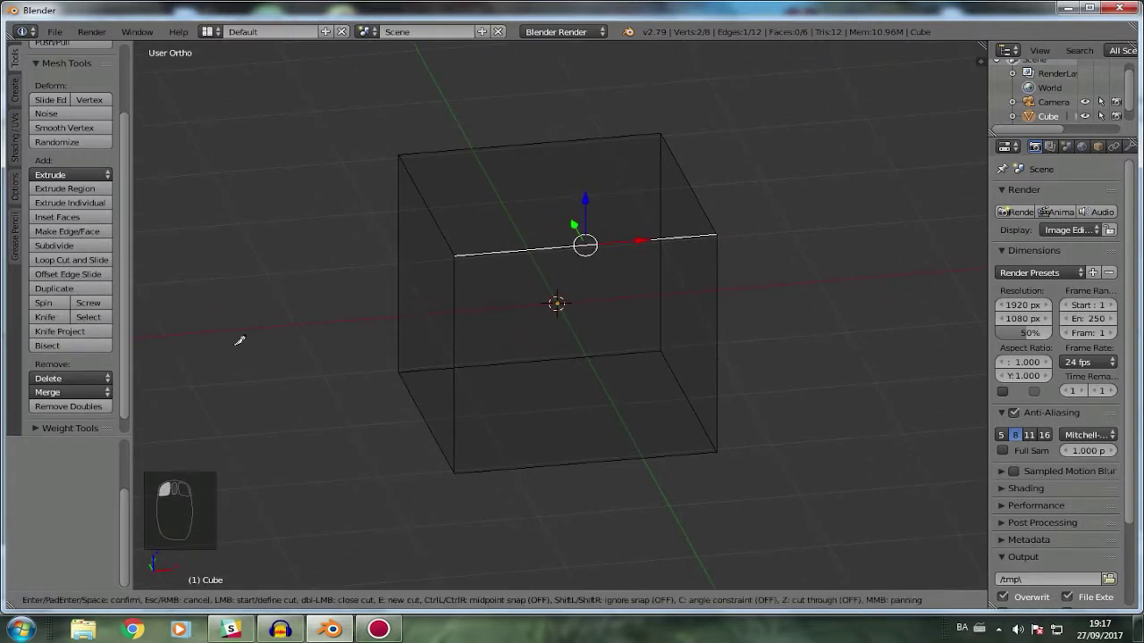
left_click(590, 454)
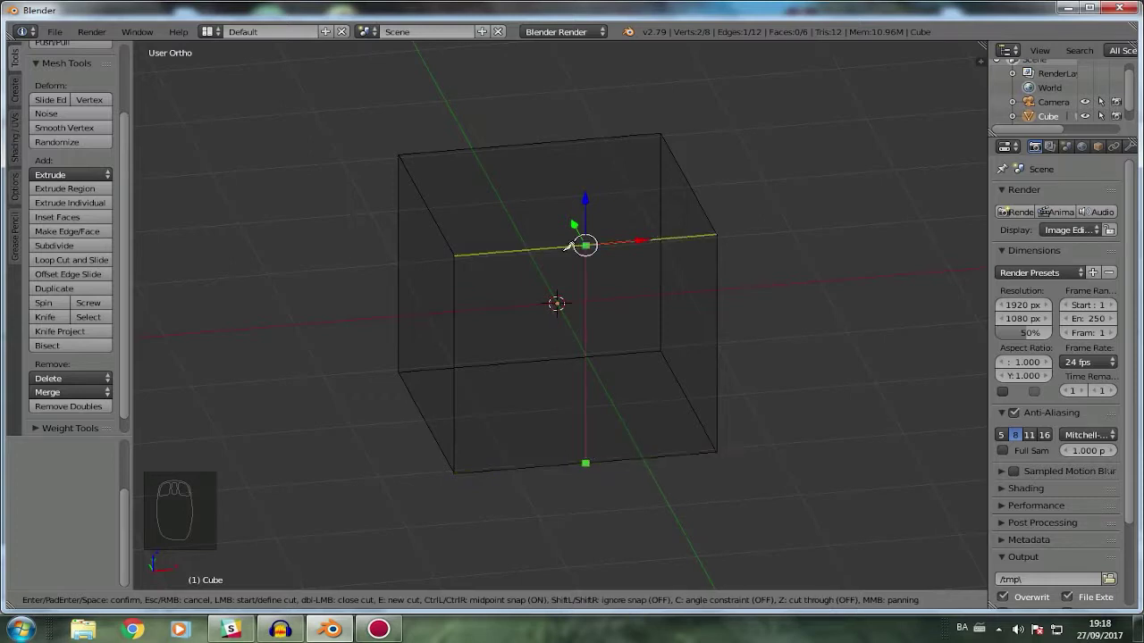
left_click(584, 242)
key("Return")
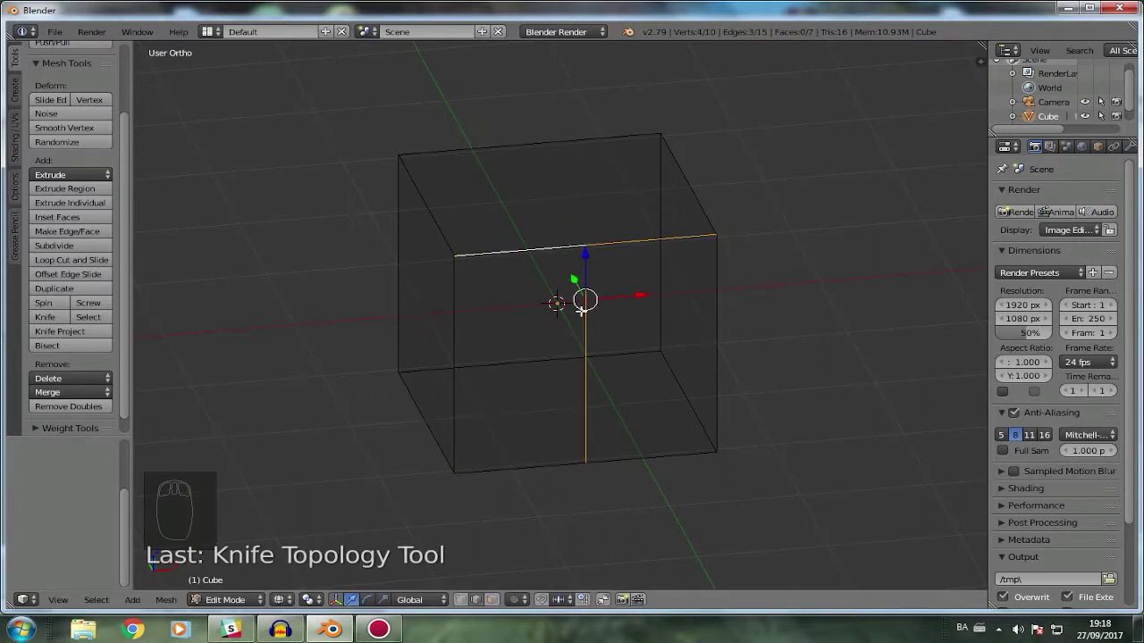
Check the vertical knife cut in front view and undo it.
key("KP_1")
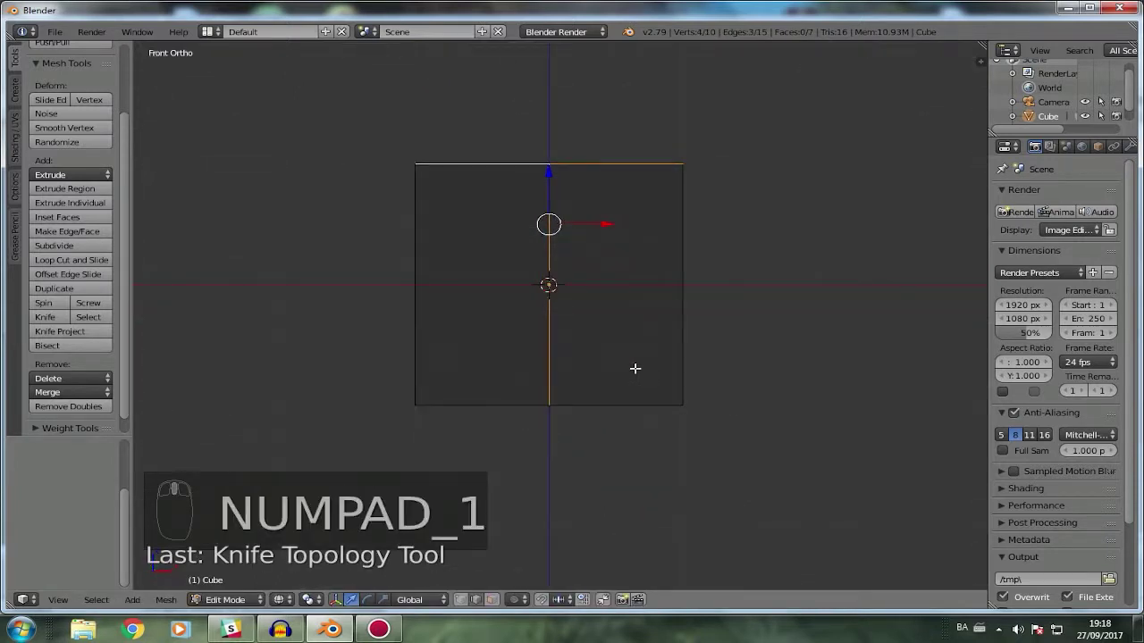
middle_click_drag(528, 284, 586, 355)
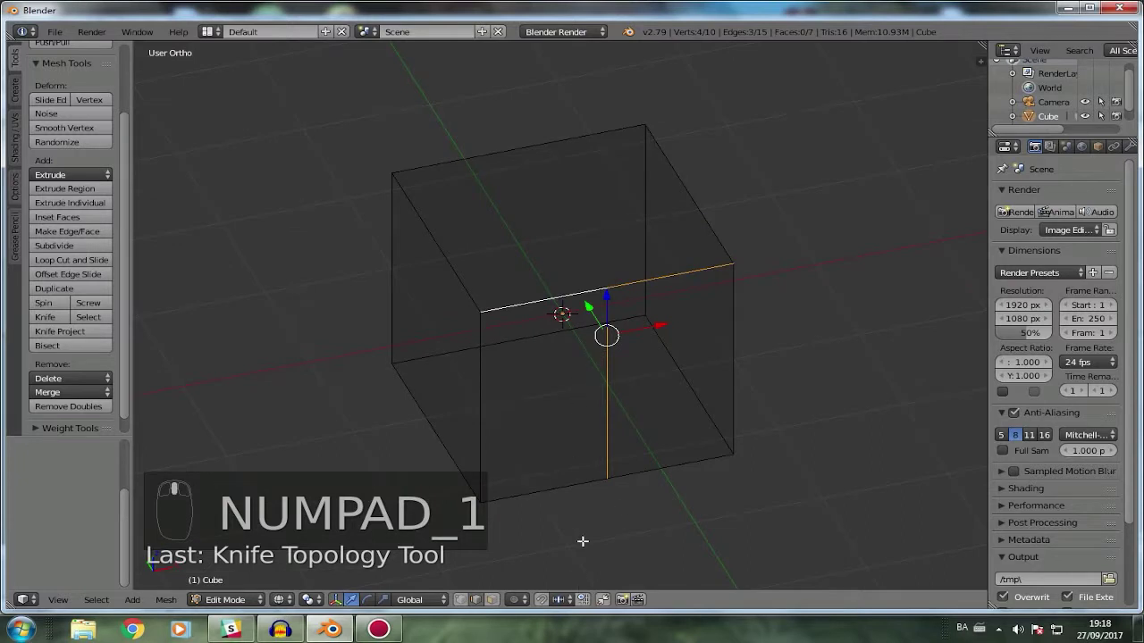
key("KP_1")
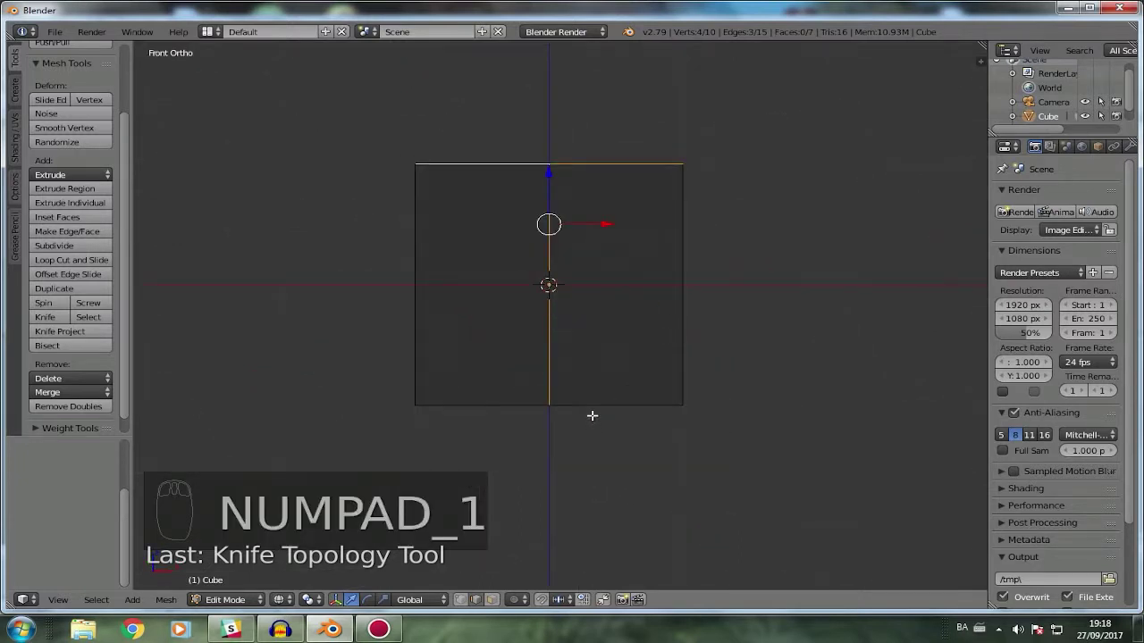
middle_click_drag(592, 416, 732, 482)
middle_click_drag(722, 344, 557, 437, "shift")
key("ctrl+z")
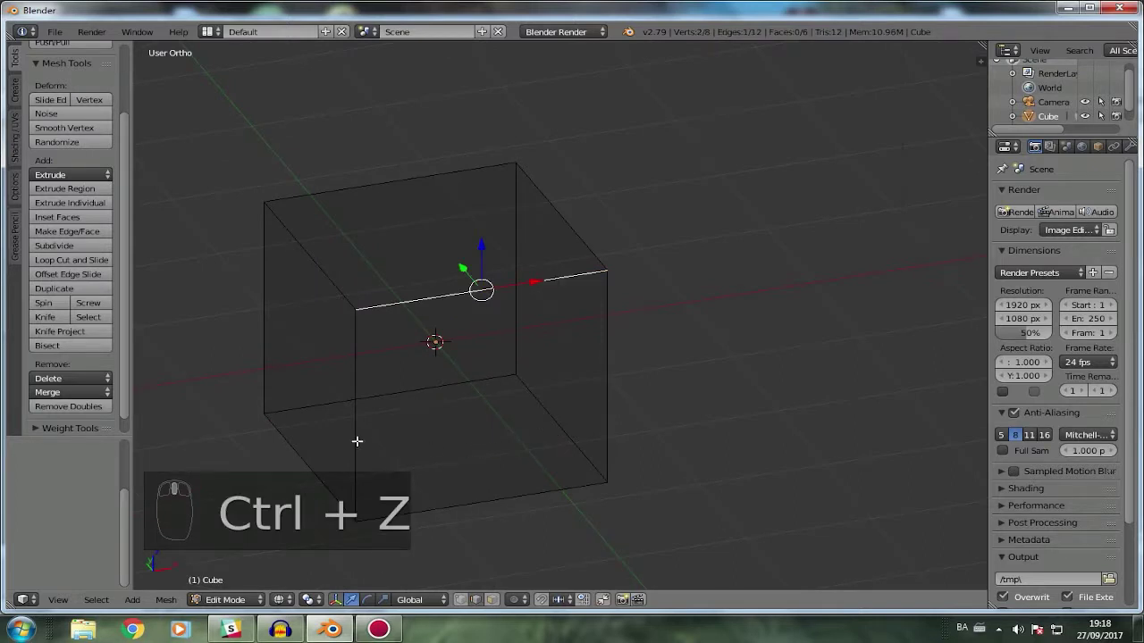
Try a centered vertical loop cut around the cube and undo it.
key("ctrl+r")
left_click(449, 287)
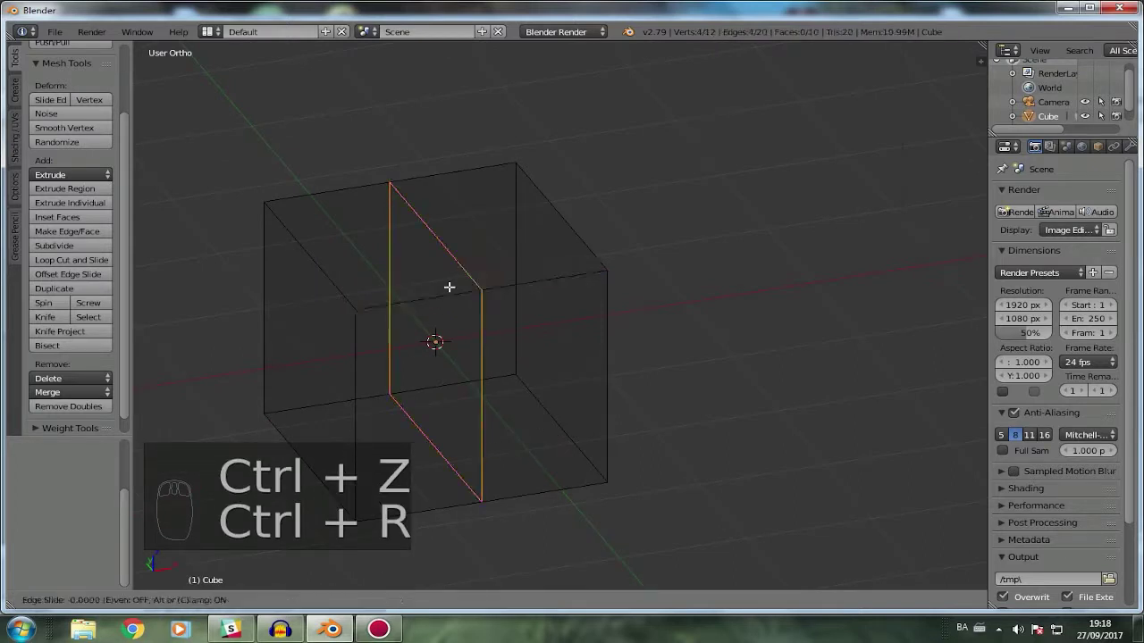
left_click(448, 286)
key("ctrl+z")
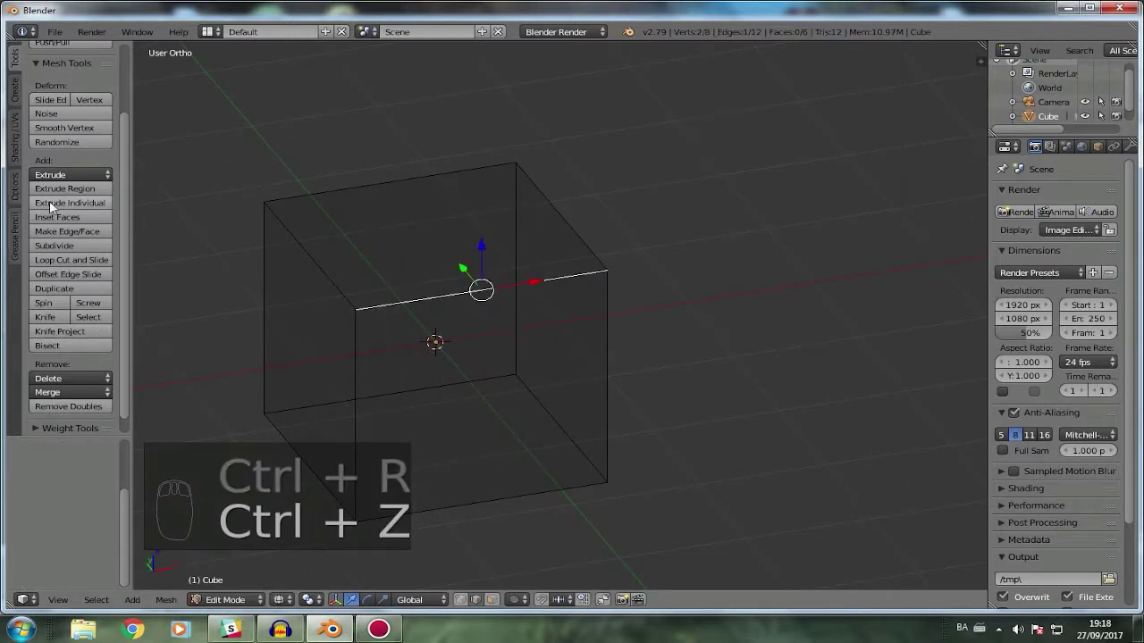
Try to bevel the cube's top front edge with a single segment.
middle_click_drag(270, 321, 429, 253, "shift")
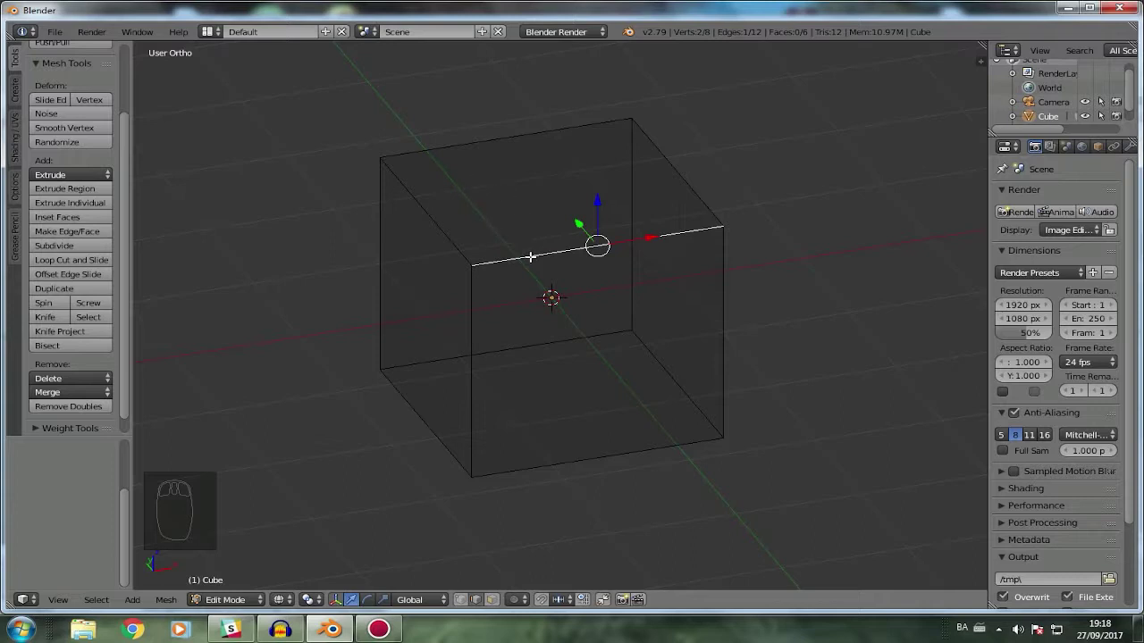
key("ctrl+b")
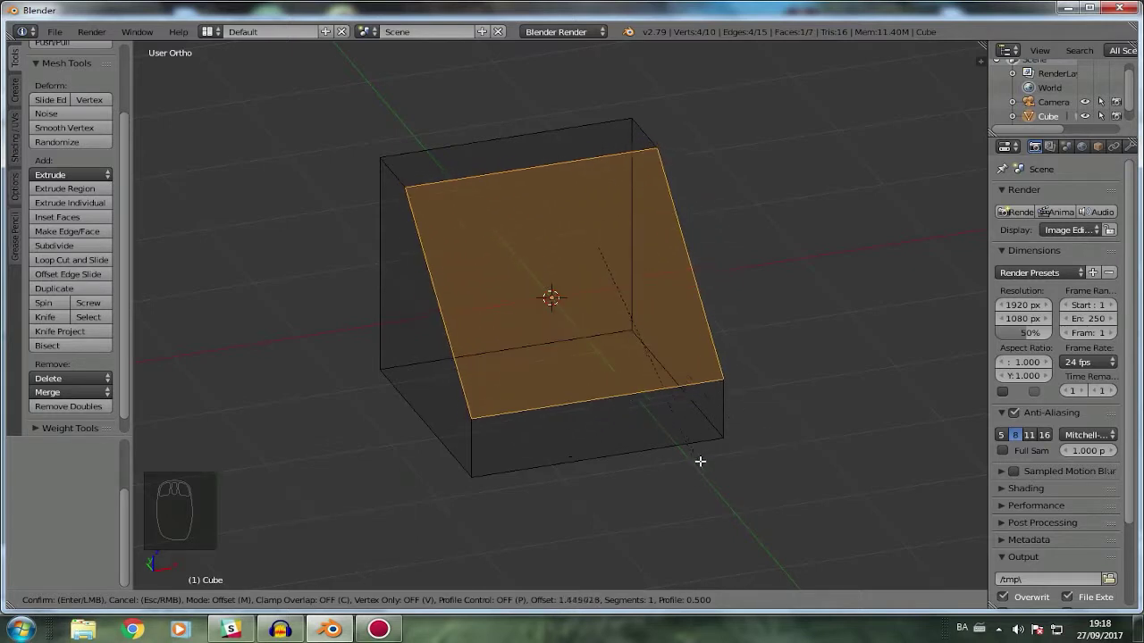
key("Escape")
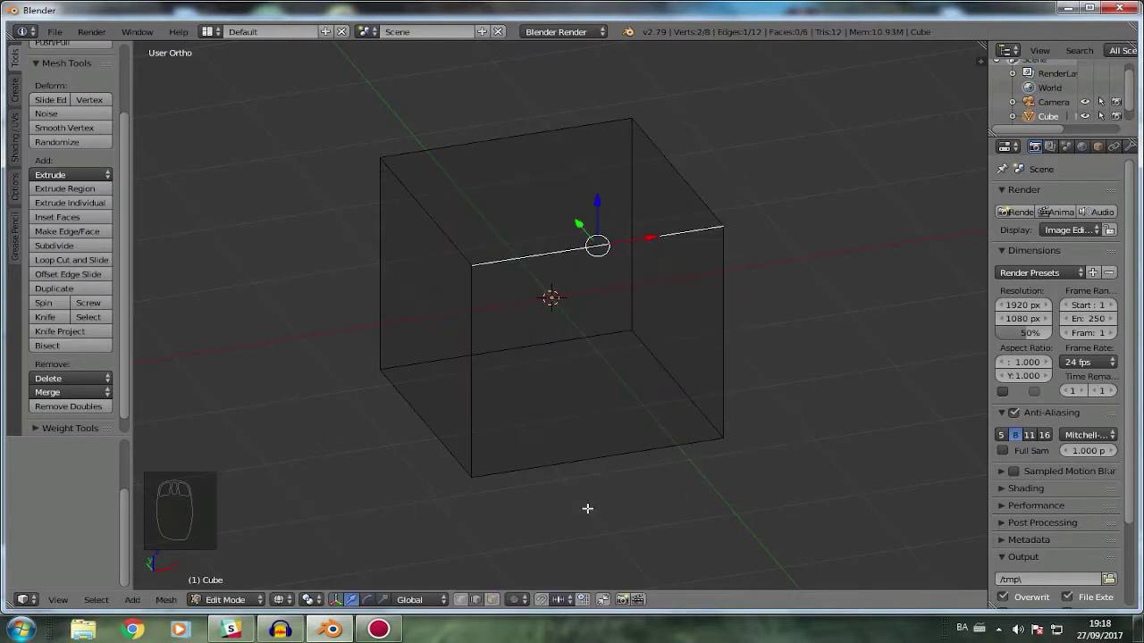
Select the front face in face selection mode and bevel it with 3 segments and an offset of about 0.739.
left_click(492, 599)
right_click(601, 373)
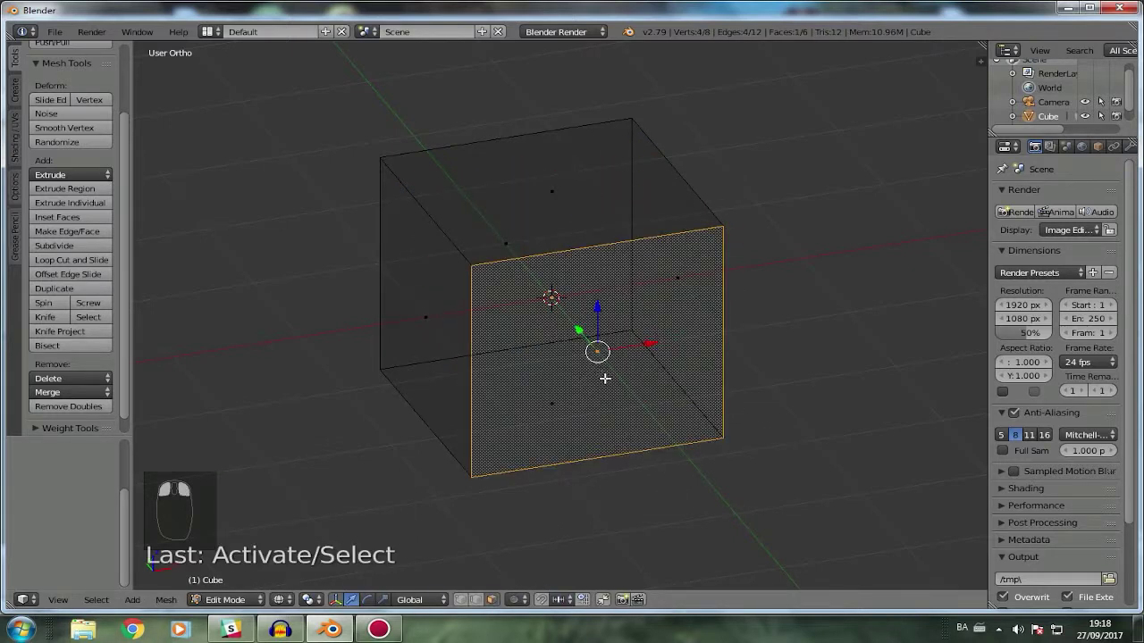
key("ctrl+b")
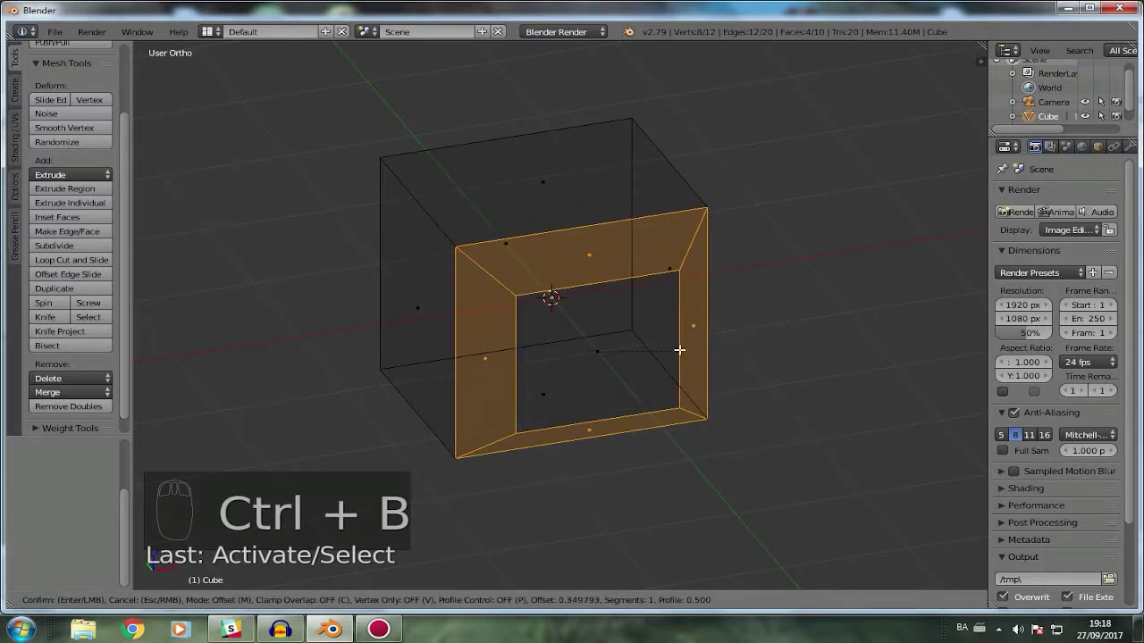
right_click(683, 368)
middle_click_drag(684, 373, 749, 394)
key("ctrl+b")
scroll(814, 416, "up", 2)
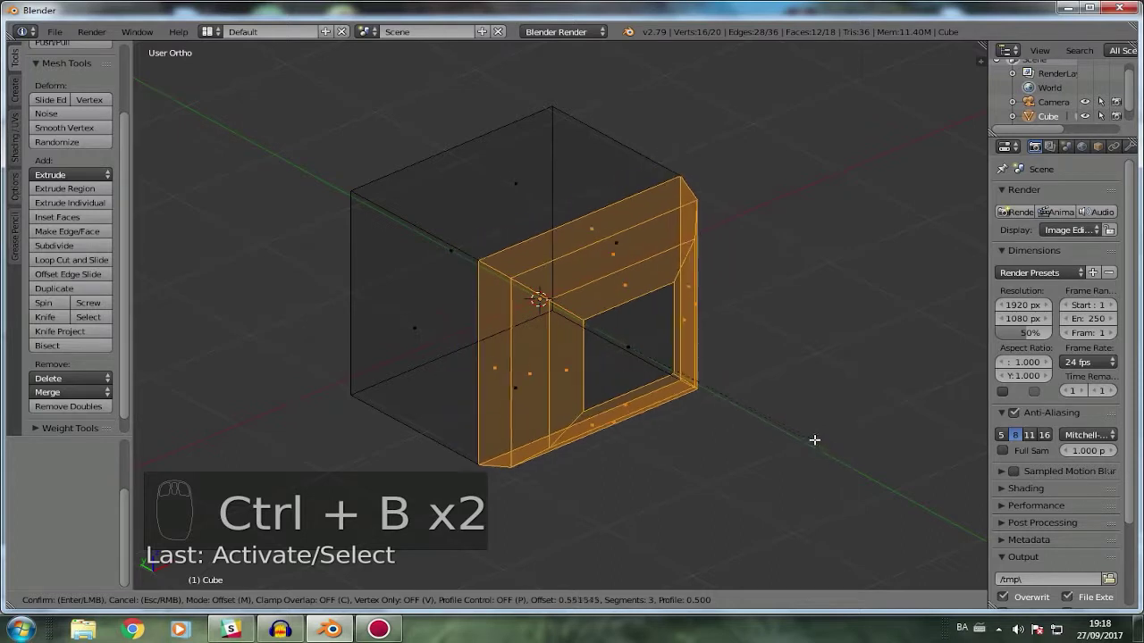
left_click(835, 454)
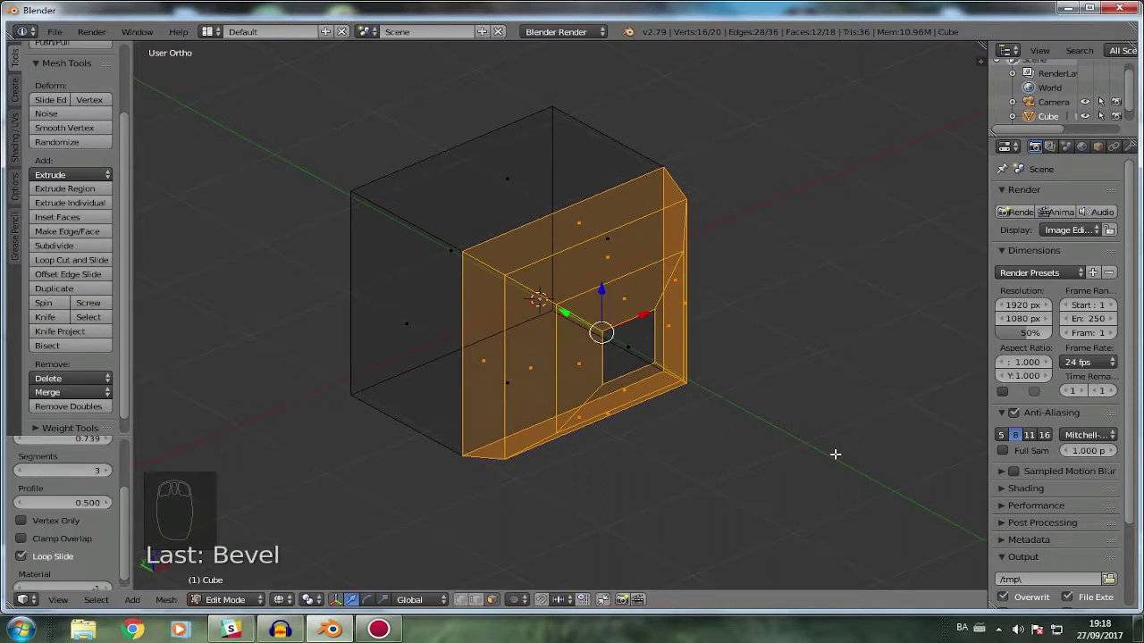
Return to solid display, experiment with the bevel's profile, and set it to 0.5.
key("z")
mouse_move(684, 386)
middle_mouse_down()
mouse_move(795, 376)
mouse_move(637, 424)
middle_mouse_up()
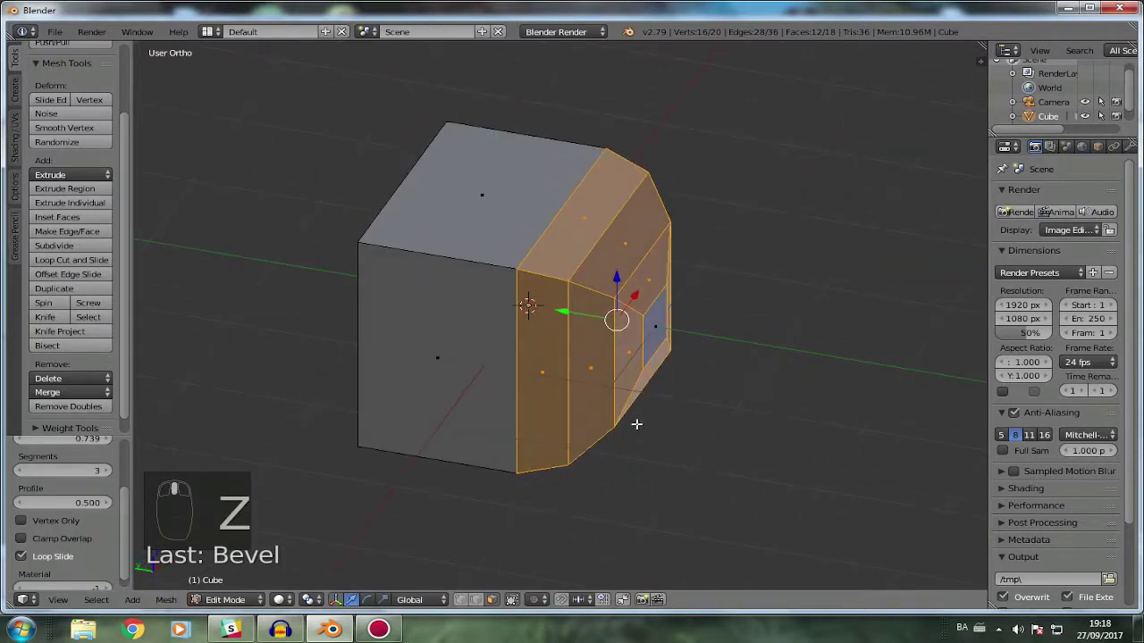
scroll(56, 507, "up", 3)
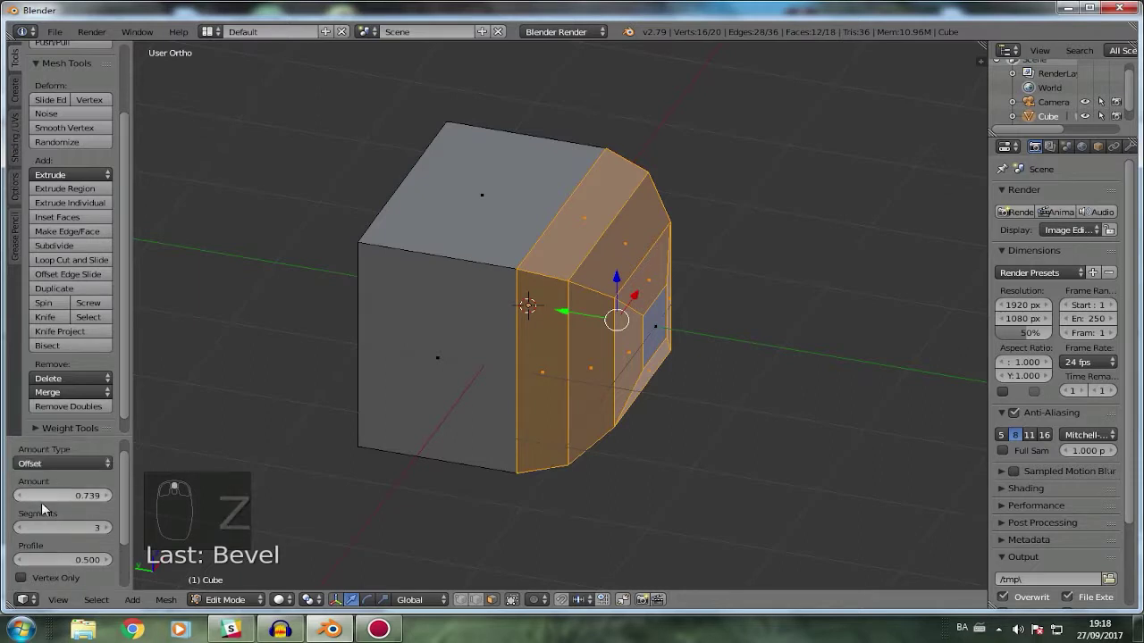
left_click_drag(62, 527, 79, 560)
left_click(52, 559)
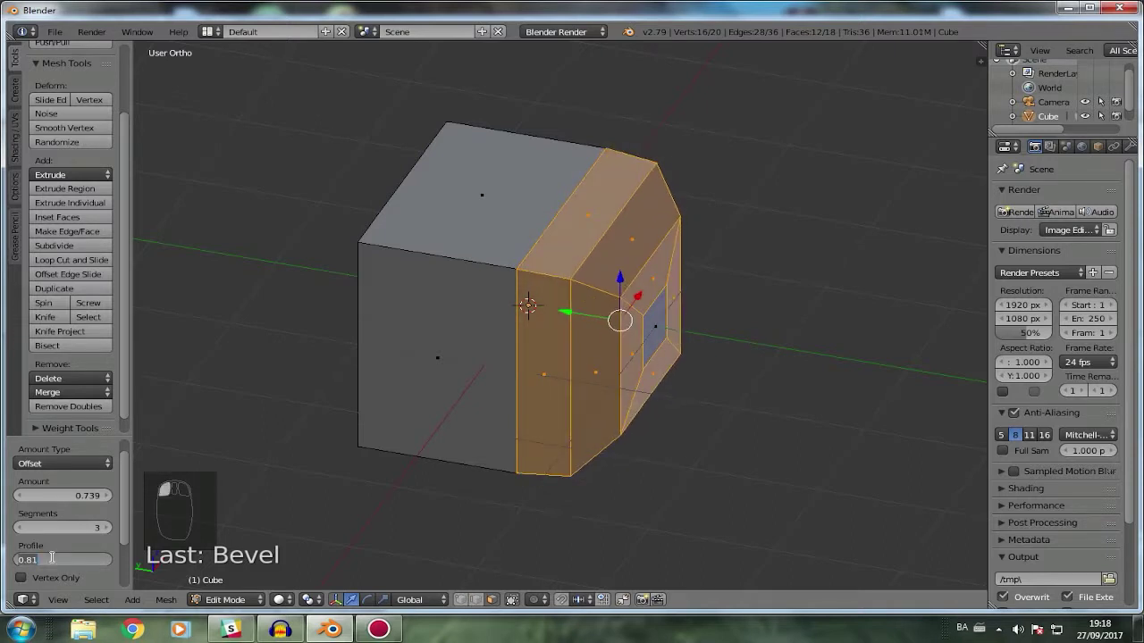
type("0.5")
key("Return")
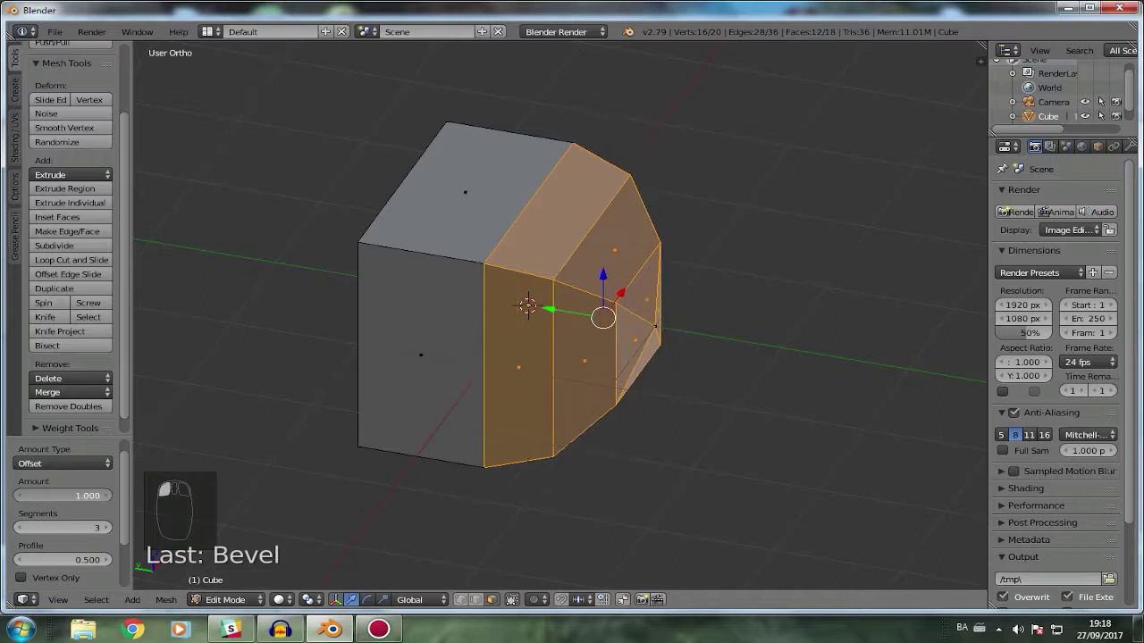
Adjust the bevel amount to about 0.629, and undo the front face bevel.
left_click_drag(57, 505, 64, 498)
left_click(60, 496)
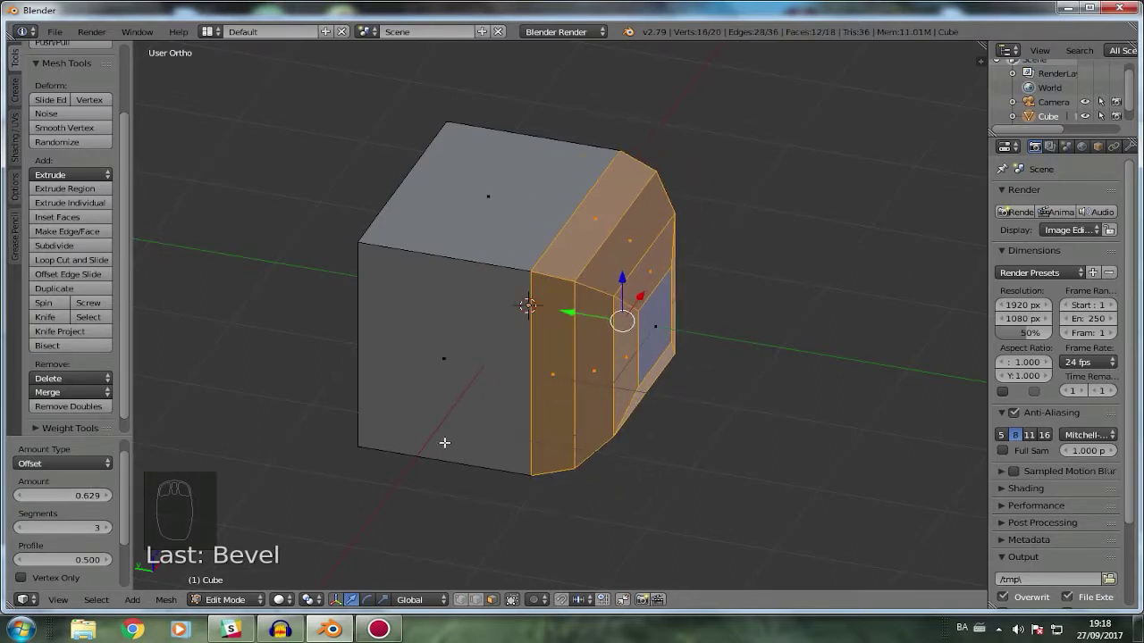
key("ctrl+z")
middle_click_drag(695, 388, 597, 413)
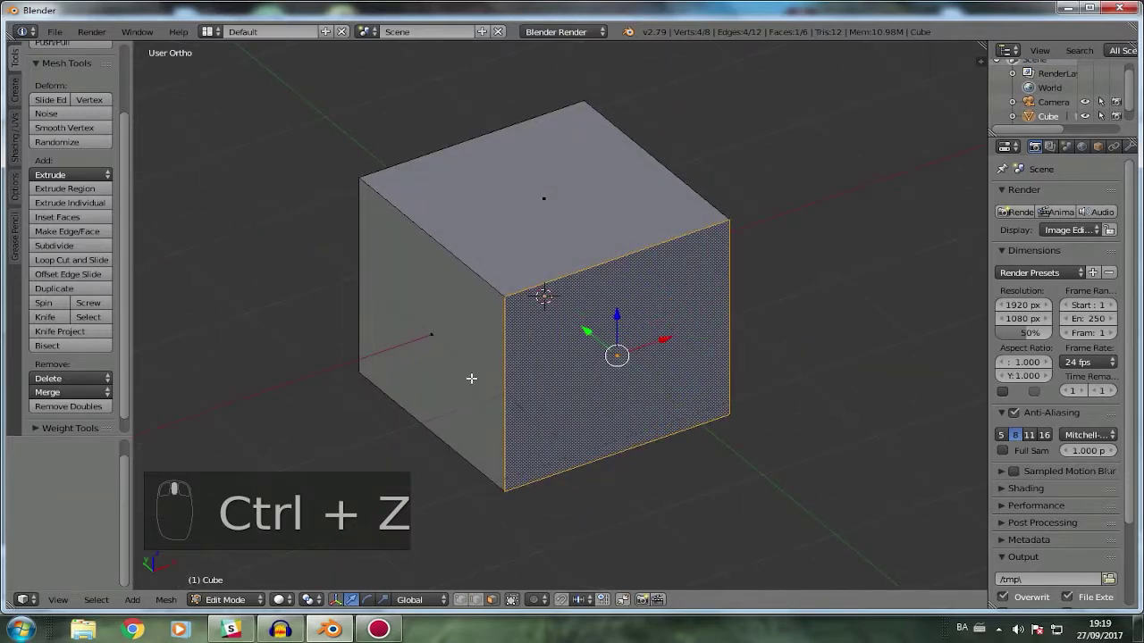
Select the whole cube and try to bevel all of its faces at once with 3 segments.
key("a")
key("a")
key("a")
key("a")
key("a")
key("a")
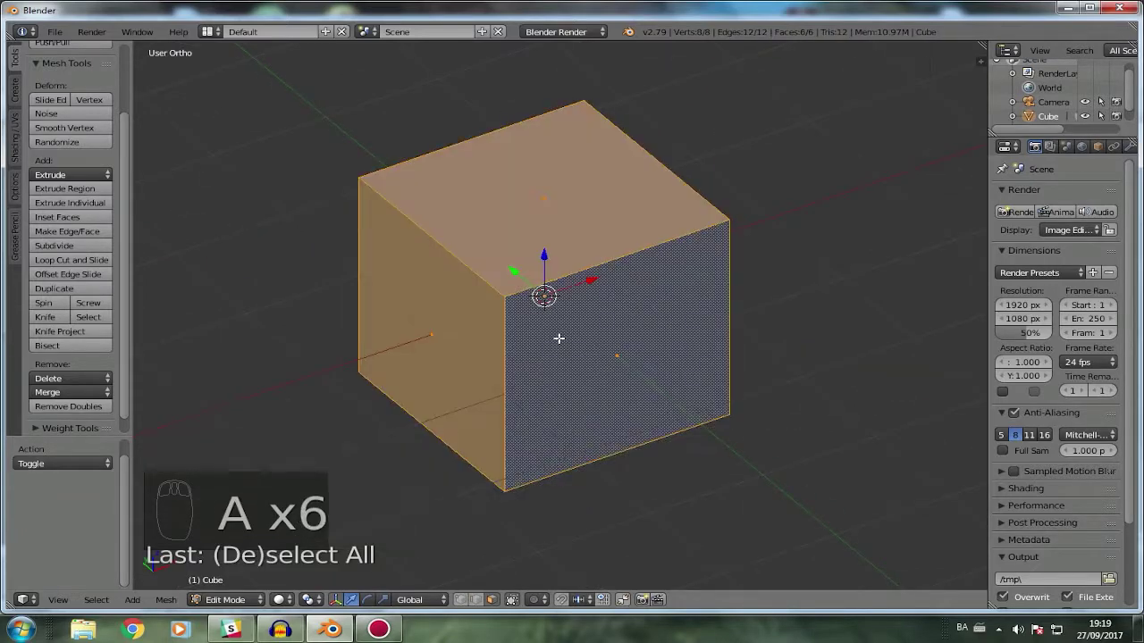
key("ctrl+b")
scroll(904, 385, "up", 2)
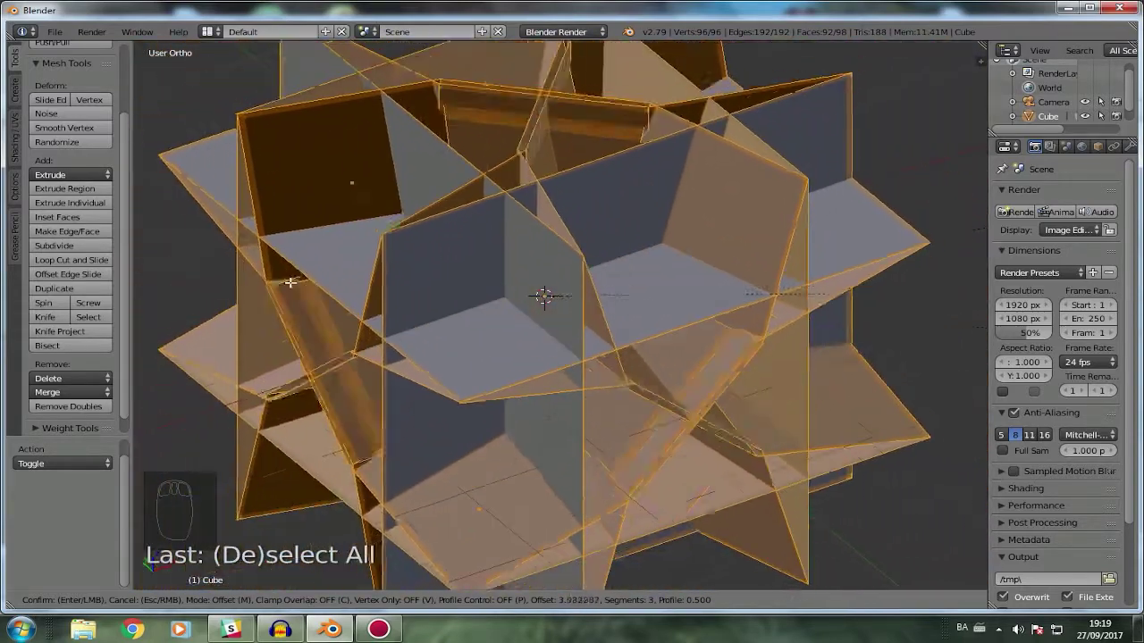
right_click(255, 232)
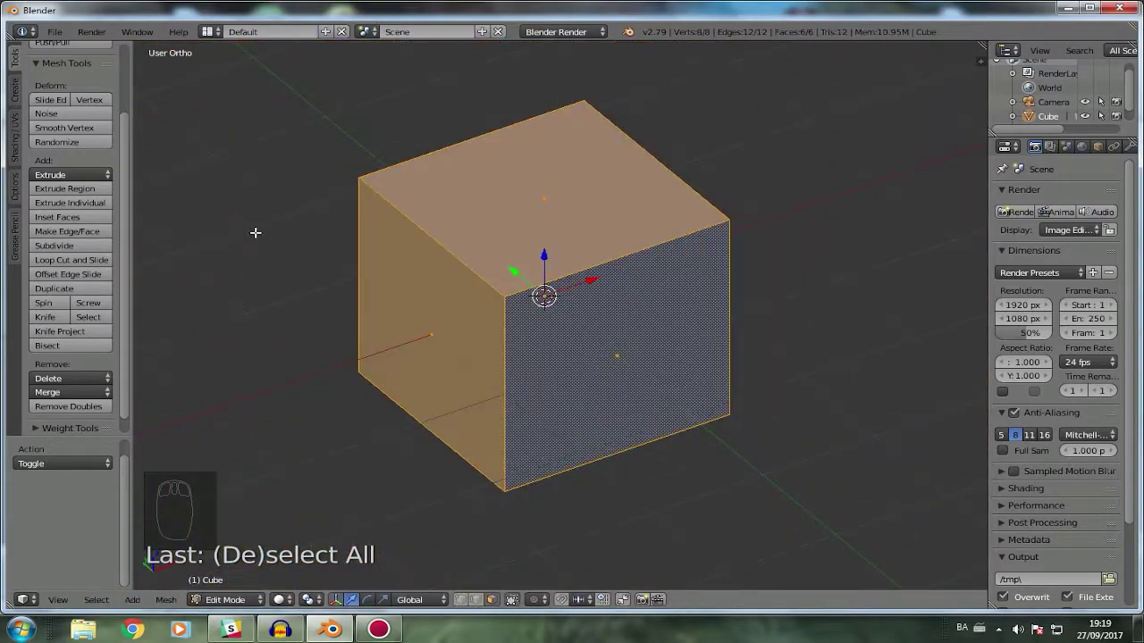
scroll(455, 304, "down", 1)
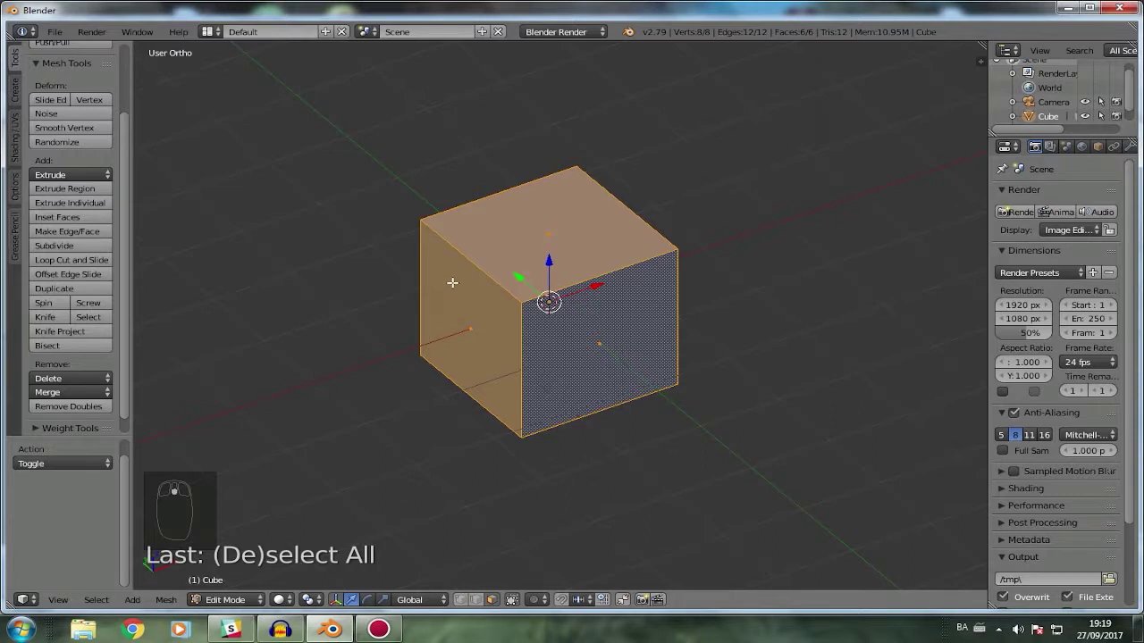
In edge selection mode, select the top face's left edge and try to bevel it with 3 segments.
left_click(476, 600)
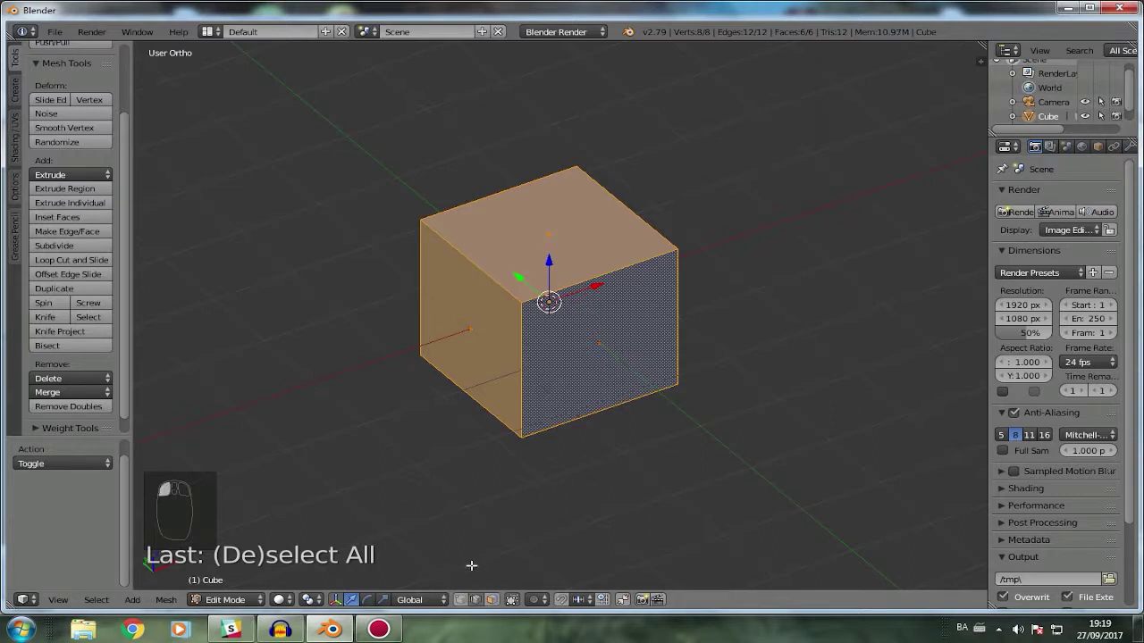
right_click(511, 311)
key("ctrl+b")
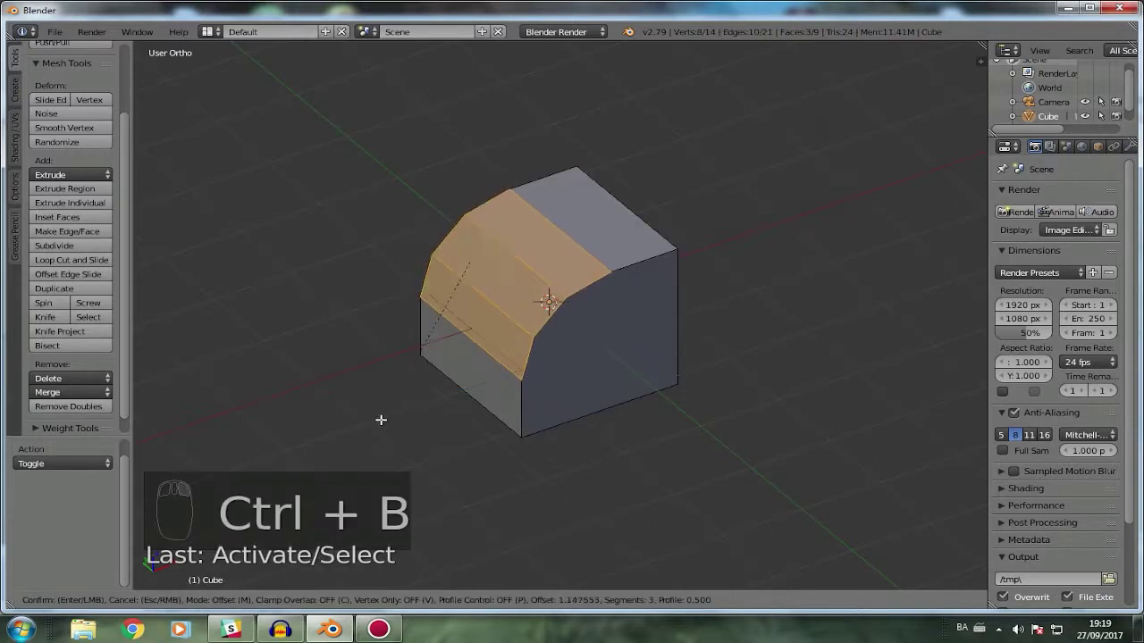
right_click(249, 476)
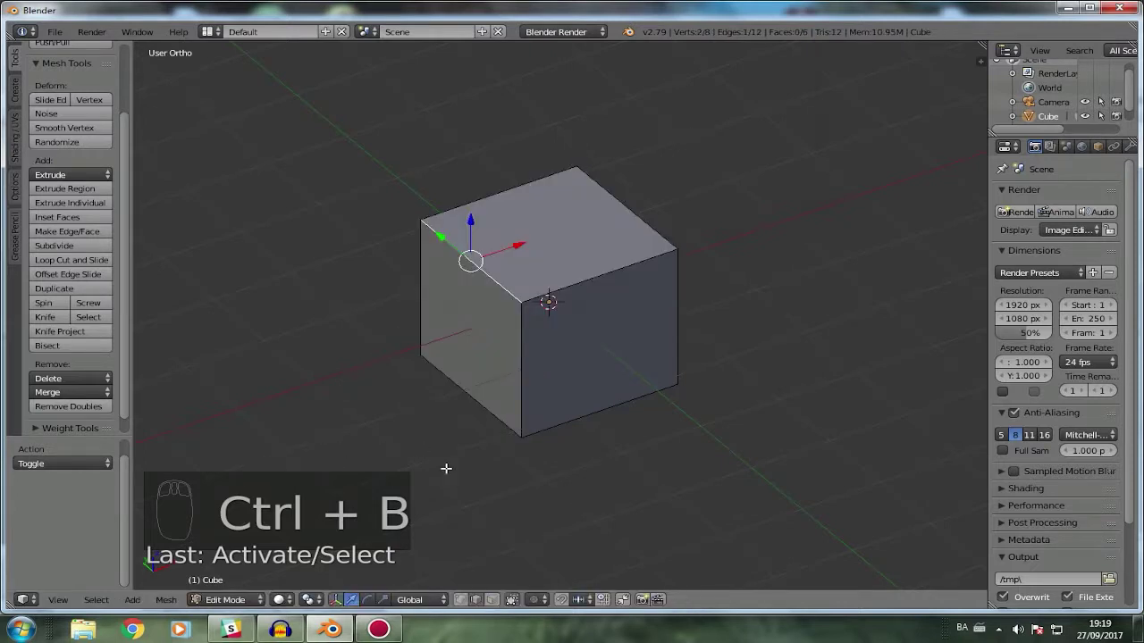
In vertex selection mode, select the near top corner and try a vertex-only bevel with 3 segments.
right_click(510, 306)
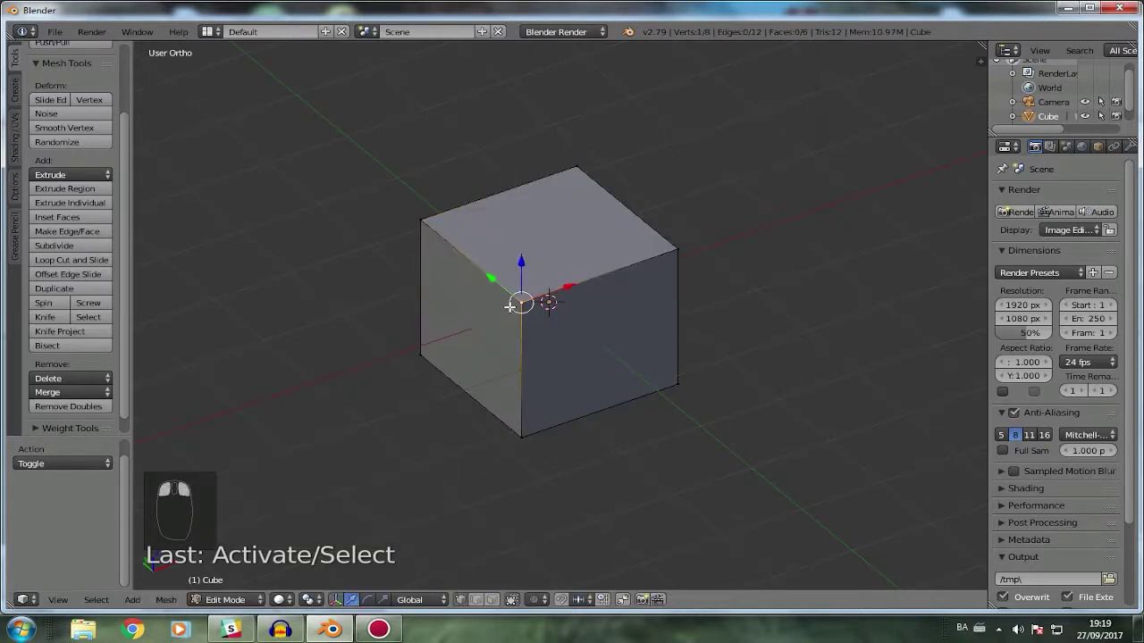
right_click(424, 223, "shift")
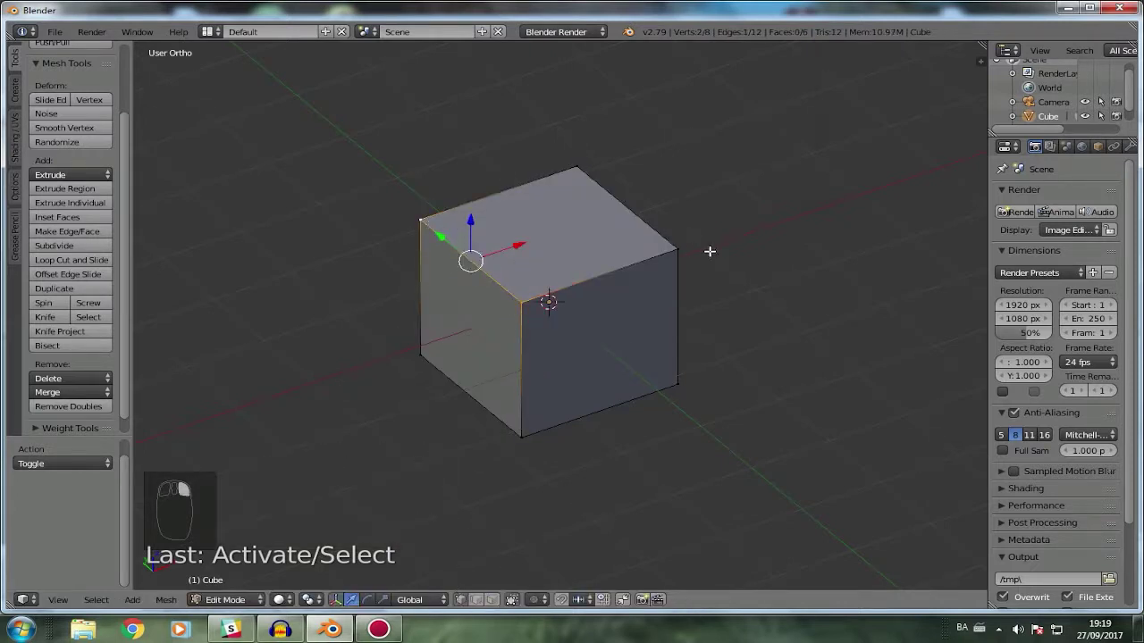
right_click(515, 300)
key("ctrl+b")
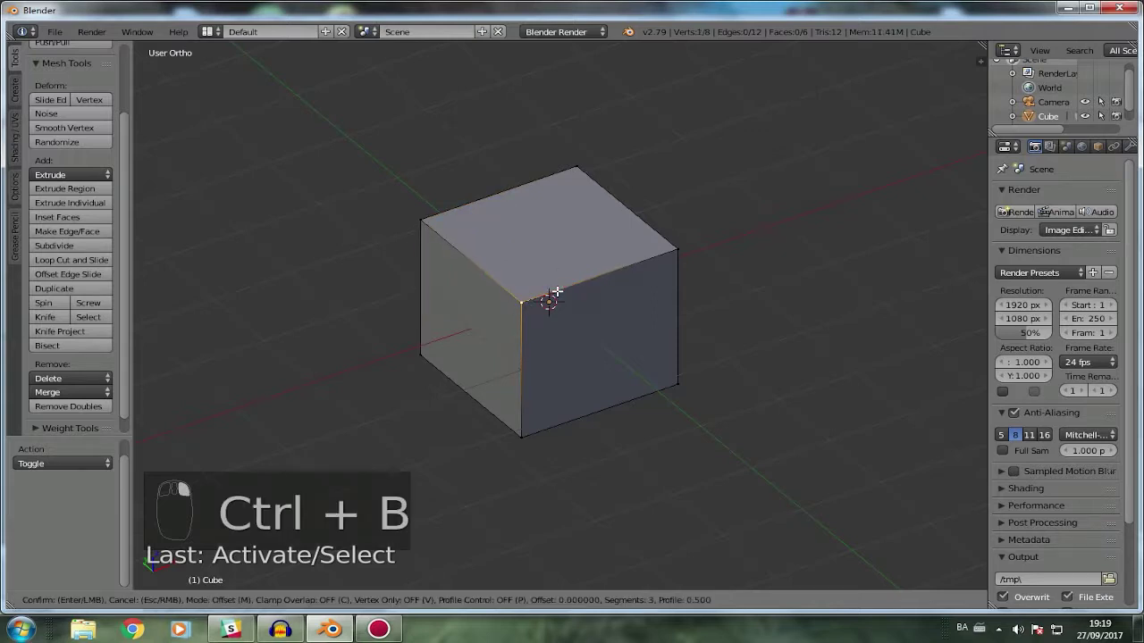
scroll(390, 370, "up", 2)
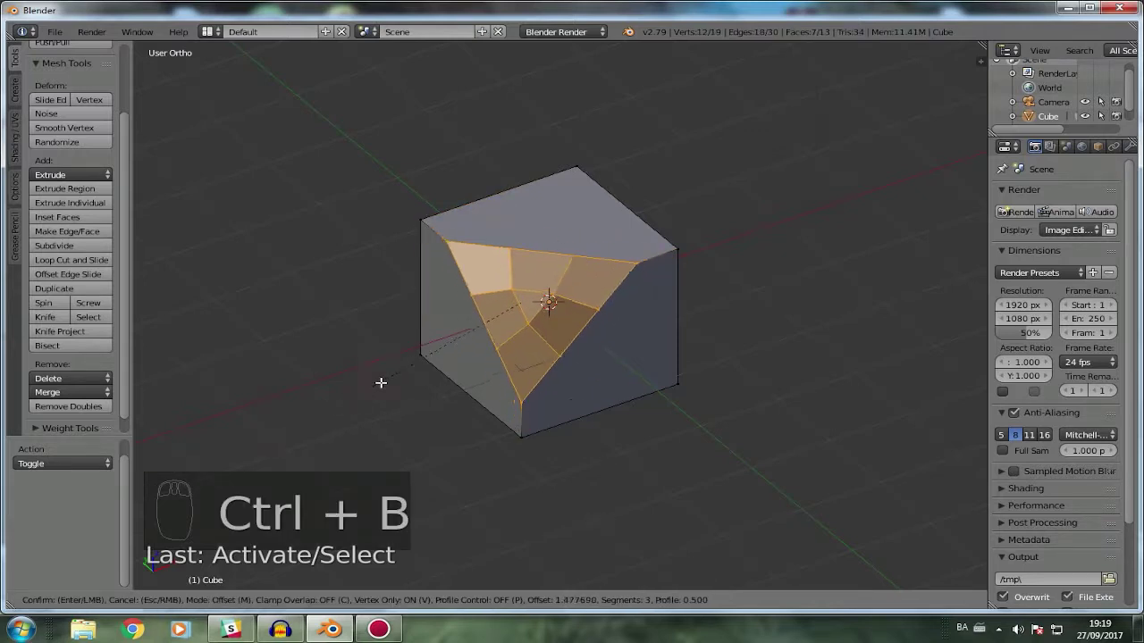
right_click(467, 337)
Select all four top vertices and try to bevel them with 3 segments, including the vertex-only variant.
right_click(432, 218, "shift")
right_click(576, 168, "shift")
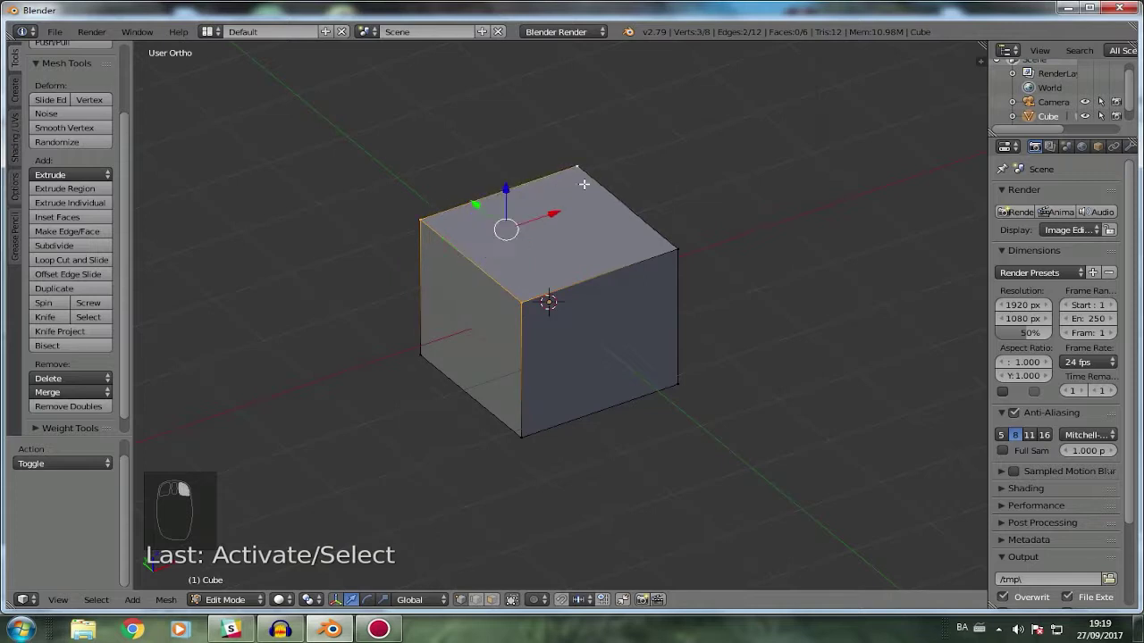
right_click(680, 249, "shift")
key("ctrl+b")
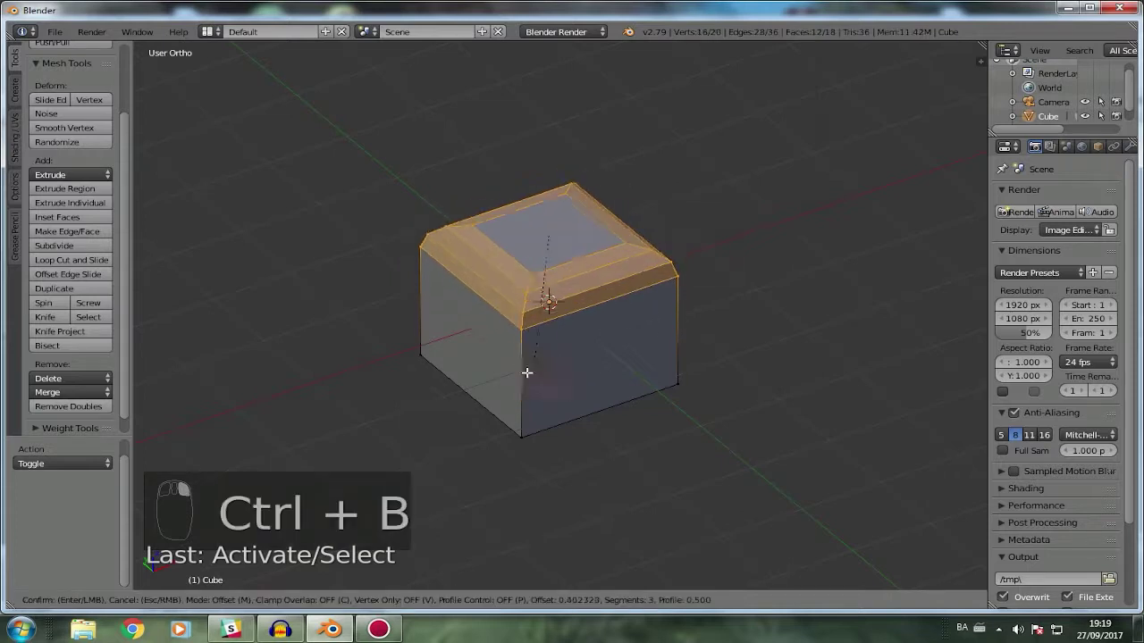
key("v")
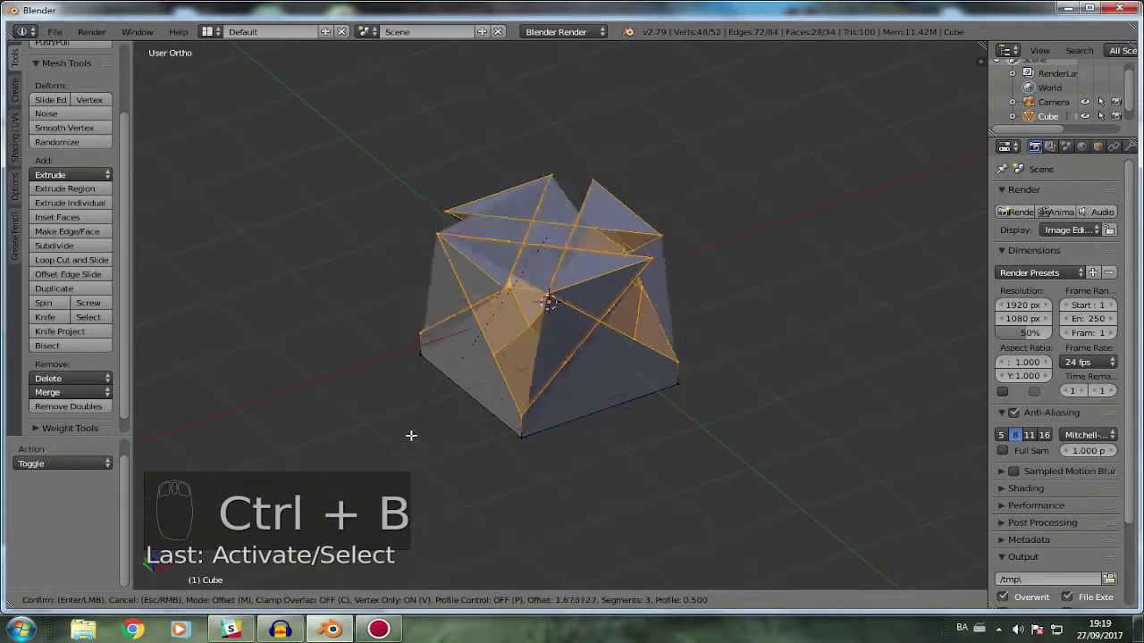
right_click(480, 405)
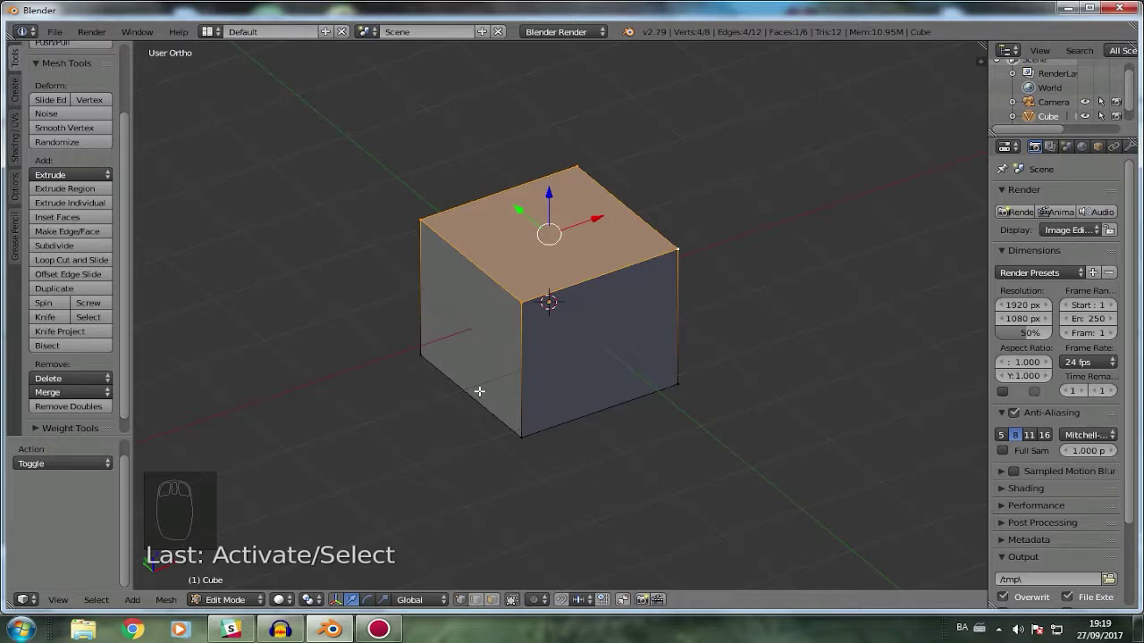
Switch to wireframe display, box-select the whole cube from an empty selection, and clear the selection.
key("z")
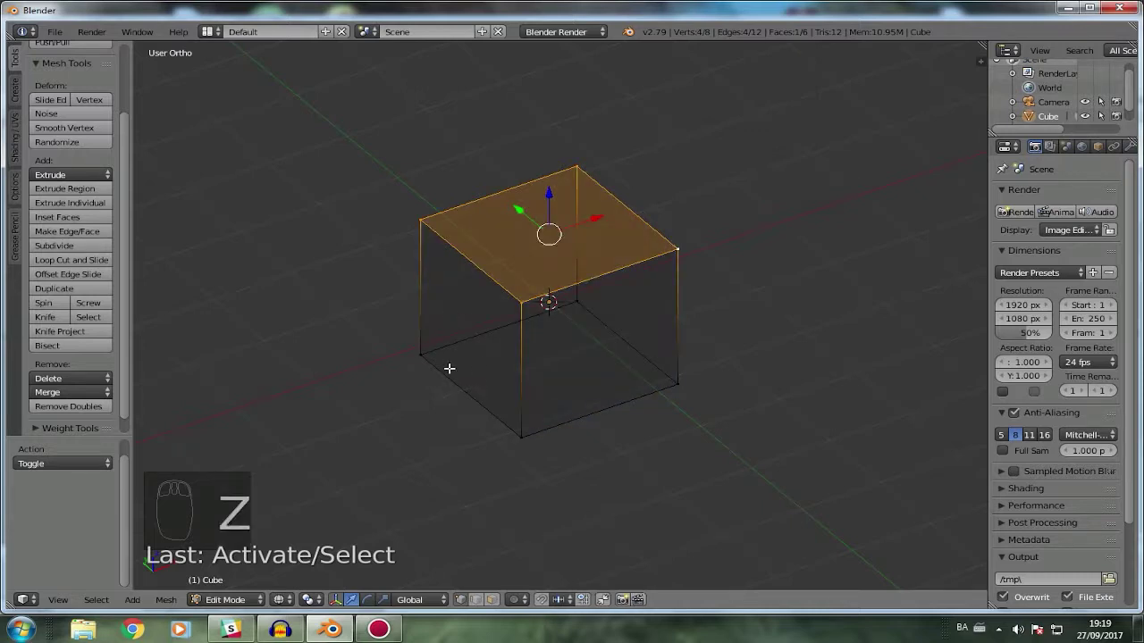
key("a")
key("b")
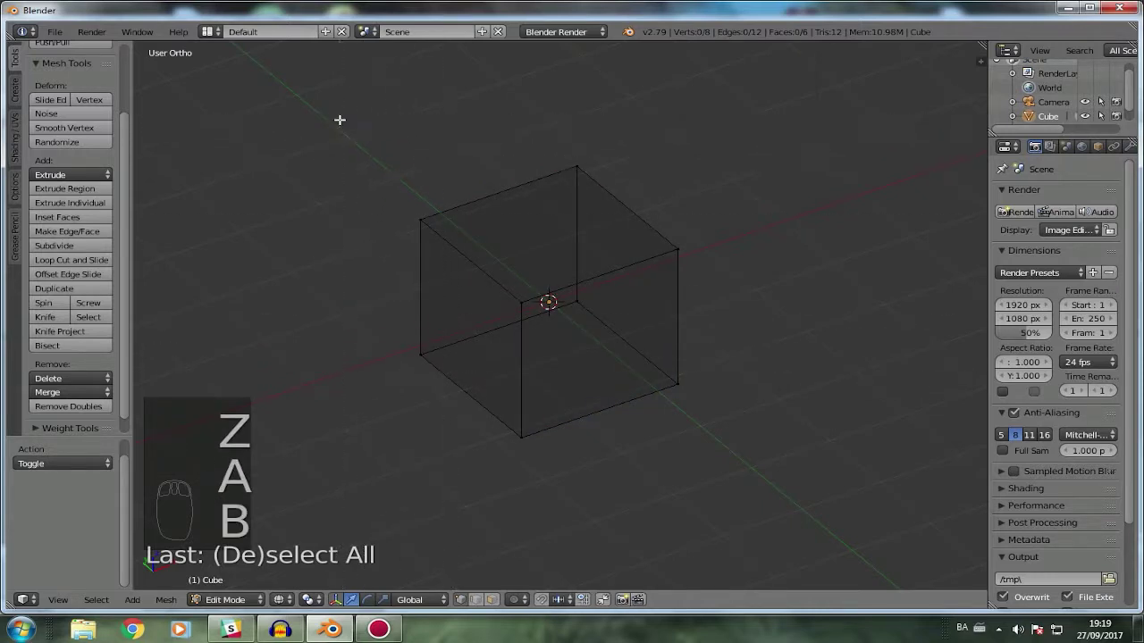
left_click_drag(340, 119, 823, 480)
middle_click_drag(661, 411, 579, 312)
key("a")
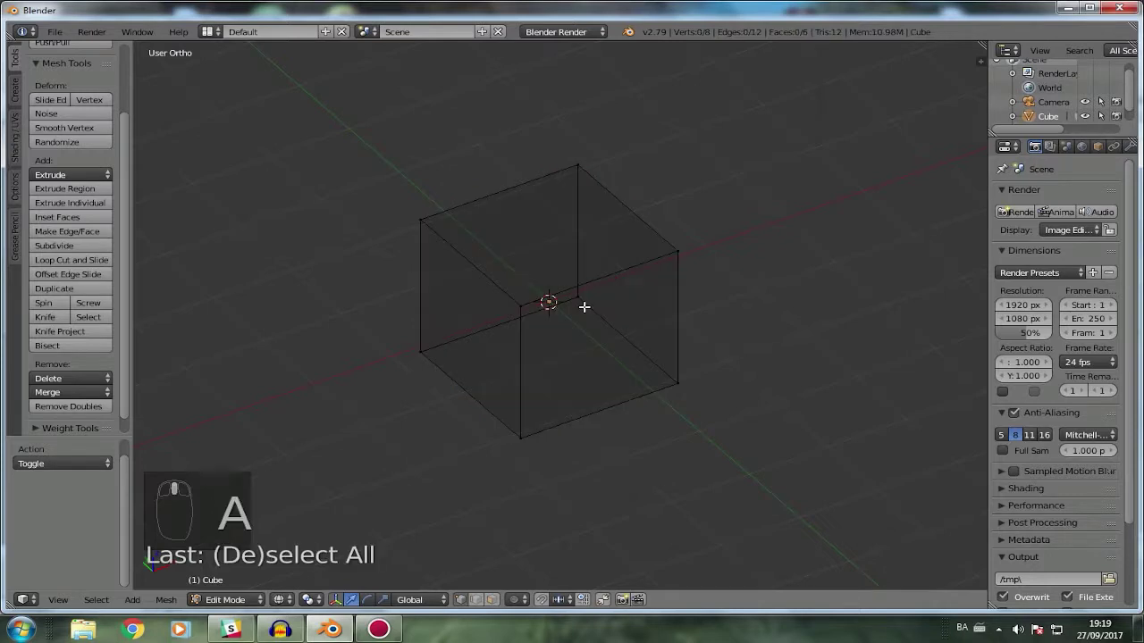
Box-select the cube in solid display and return to wireframe to check which vertices are selected.
key("z")
key("b")
left_click_drag(354, 143, 822, 459)
key("z")
middle_click_drag(664, 433, 744, 418)
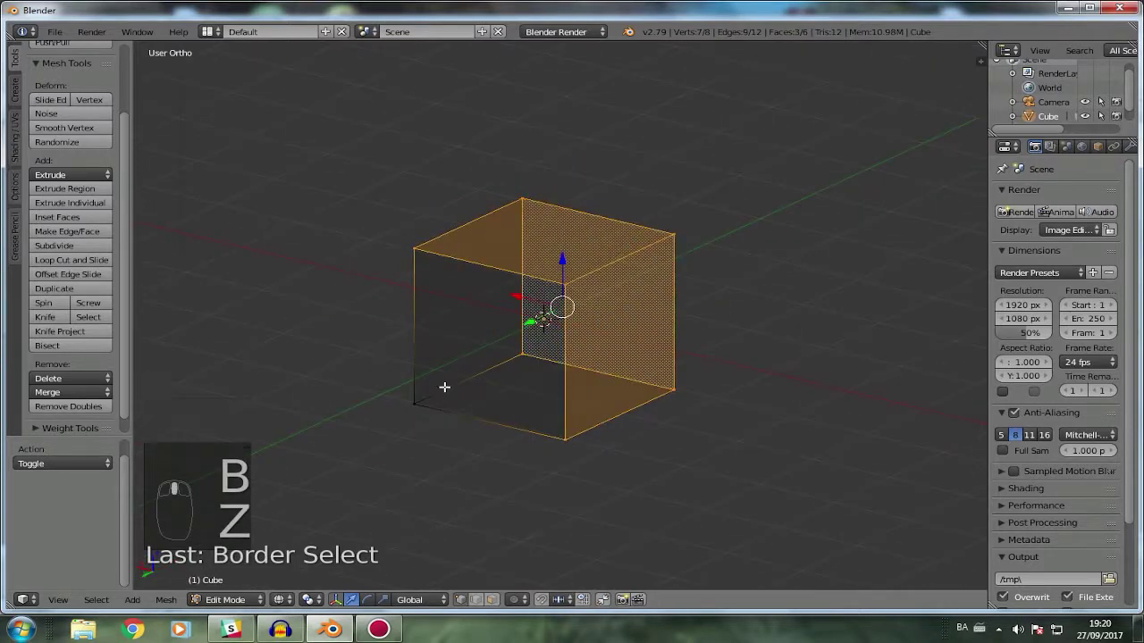
Try to move the box-selected vertices in wireframe display, cancelling each move.
key("g")
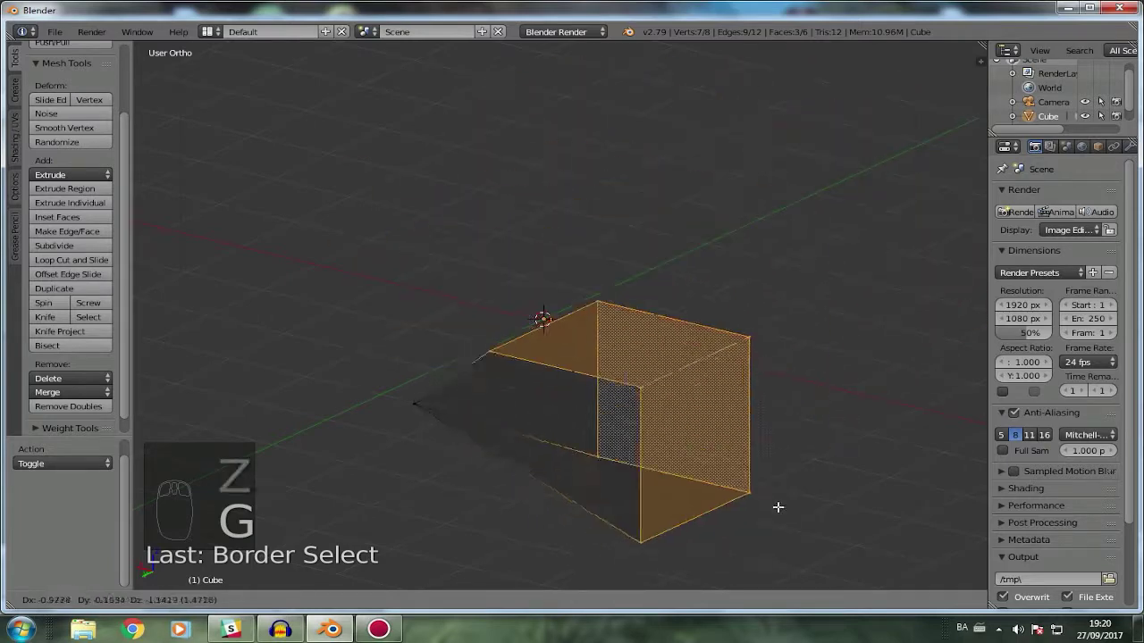
right_click(670, 509)
middle_click_drag(708, 451, 646, 434)
key("g")
right_click(656, 372)
Try to move the whole cube in Object Mode, cancel the move, and return to Edit Mode.
key("Tab")
key("g")
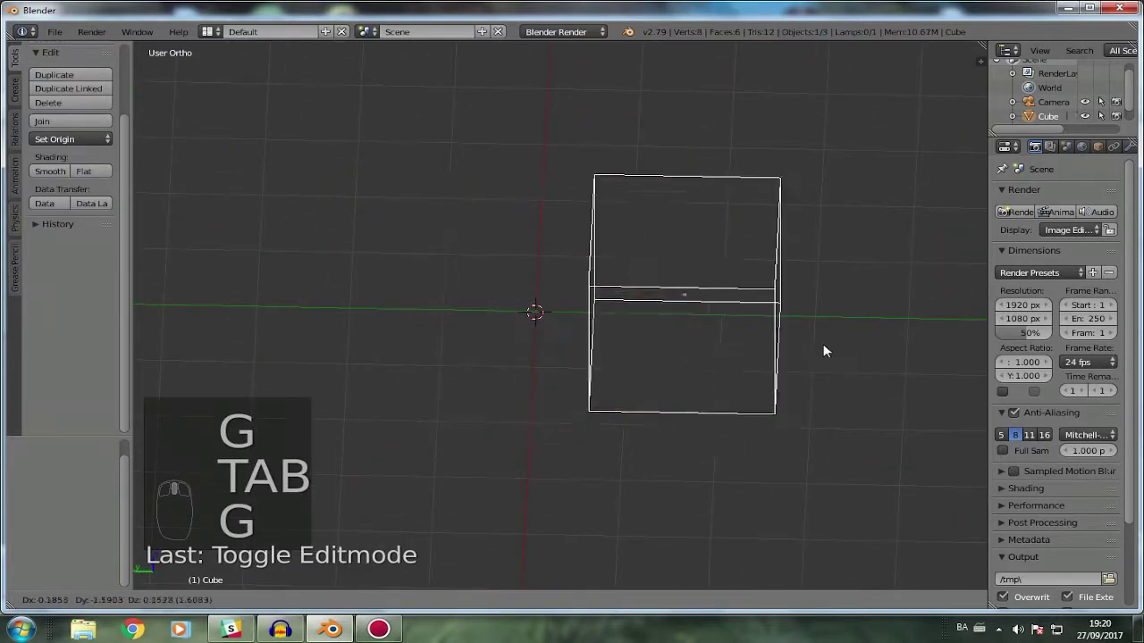
right_click(523, 332)
key("Tab")
middle_click_drag(541, 340, 521, 345)
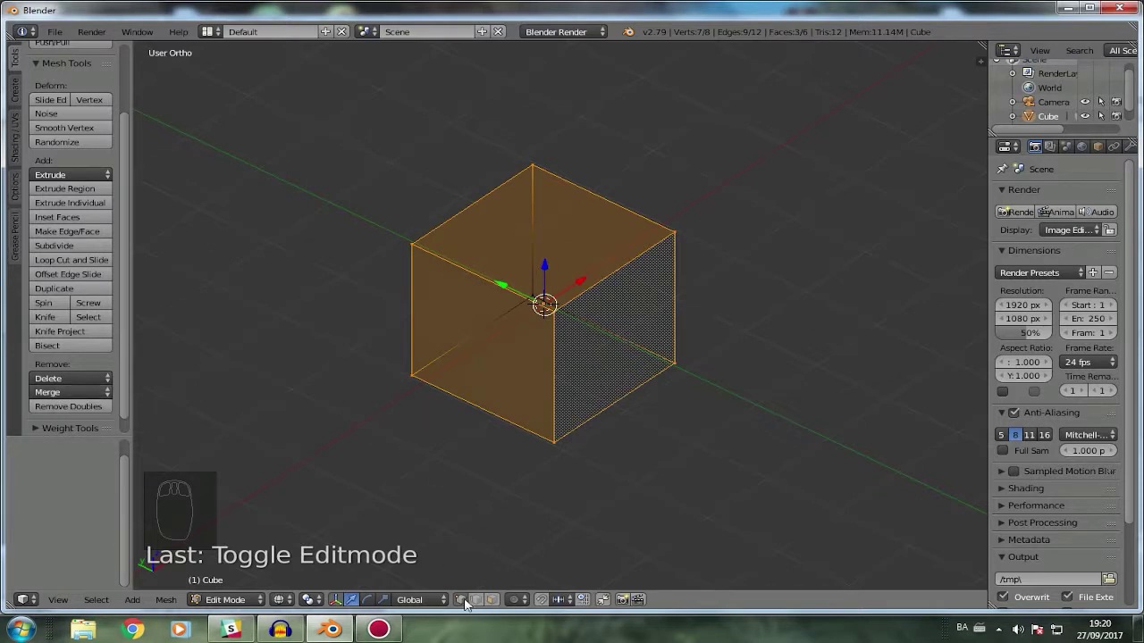
Return to solid display and select the two vertices at the ends of the top face's near-left edge.
right_click(555, 313)
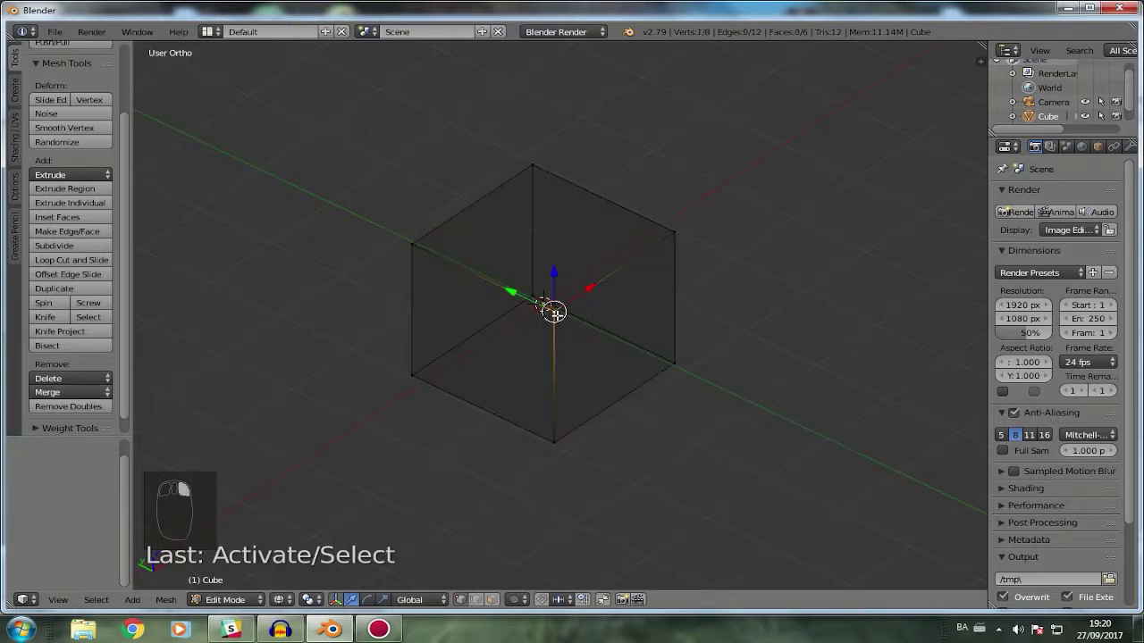
scroll(580, 396, "up", 4)
key("z")
scroll(552, 398, "down", 2)
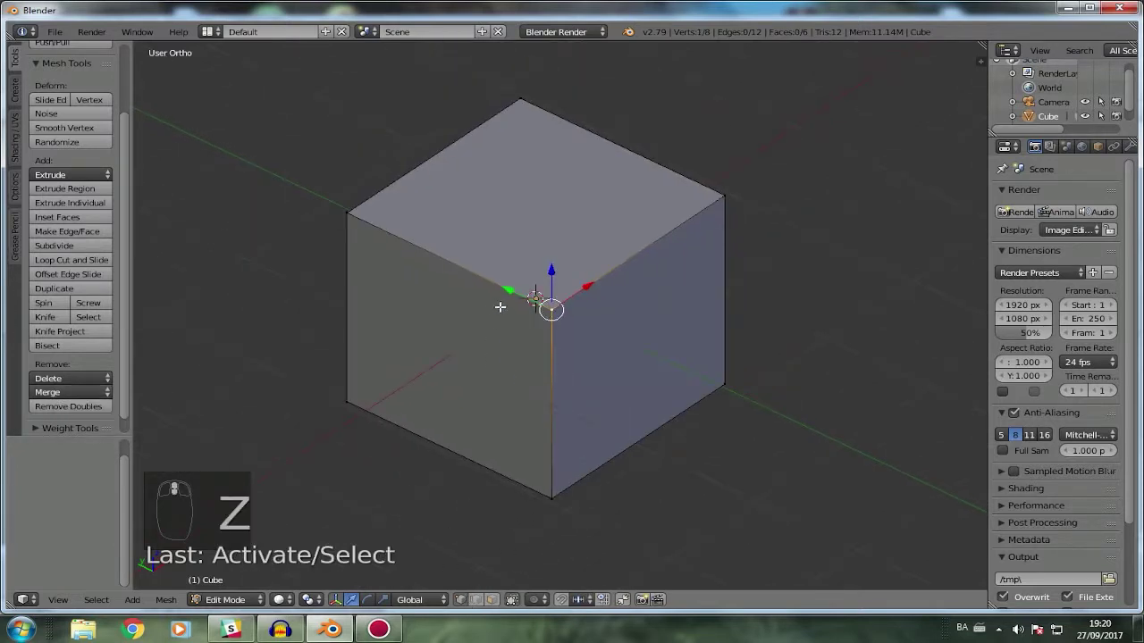
right_click(352, 221, "shift")
Try merging the two selected vertices At Last and At First, undoing each merge.
left_click(72, 392)
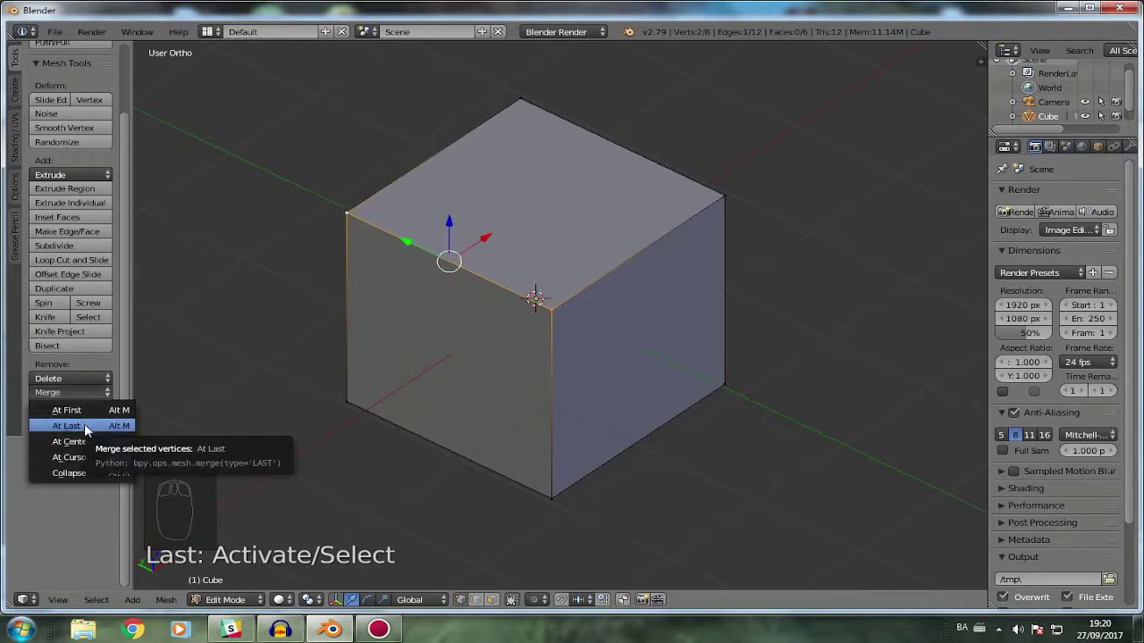
left_click(85, 426)
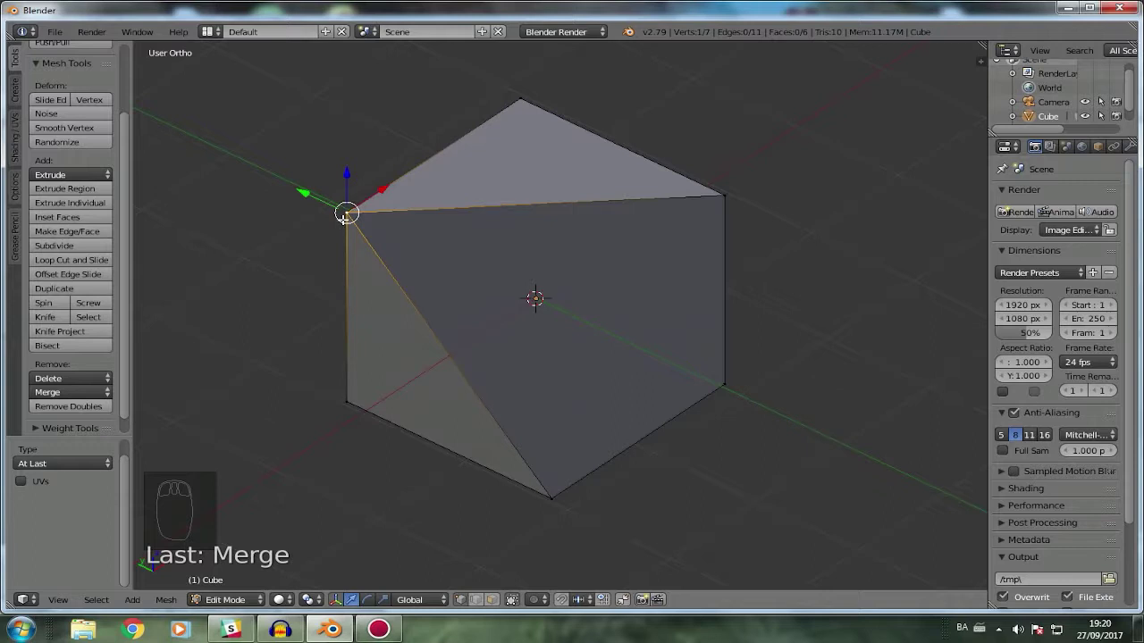
key("ctrl+z")
left_click(71, 392)
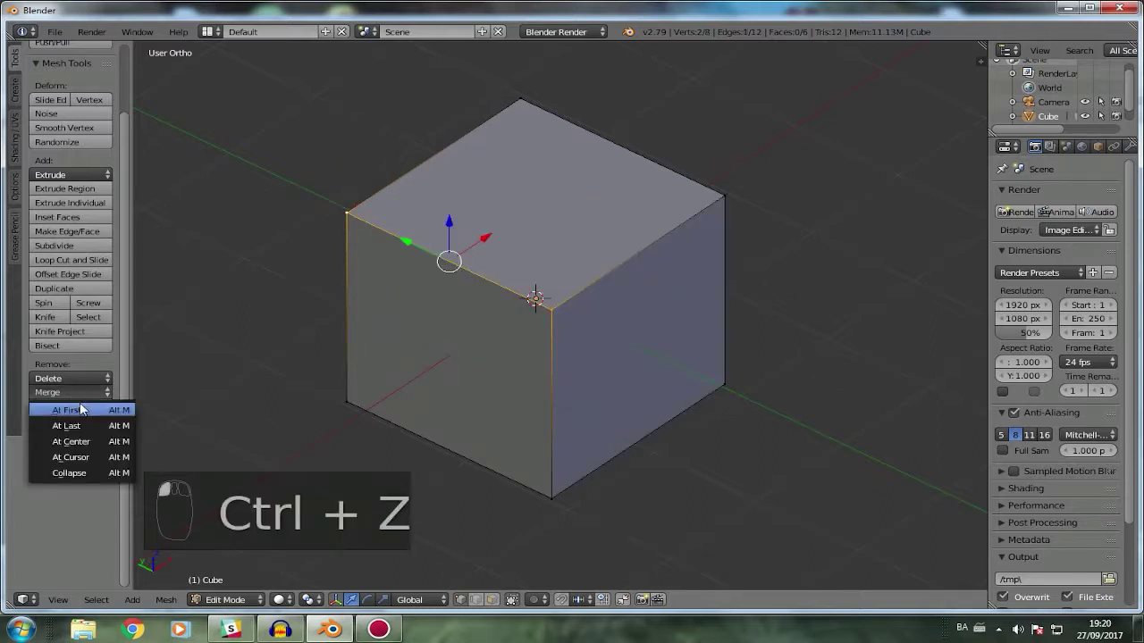
left_click(67, 401)
key("ctrl+z")
Try merging the two selected vertices At Center and At Cursor, undoing each merge.
left_click(72, 392)
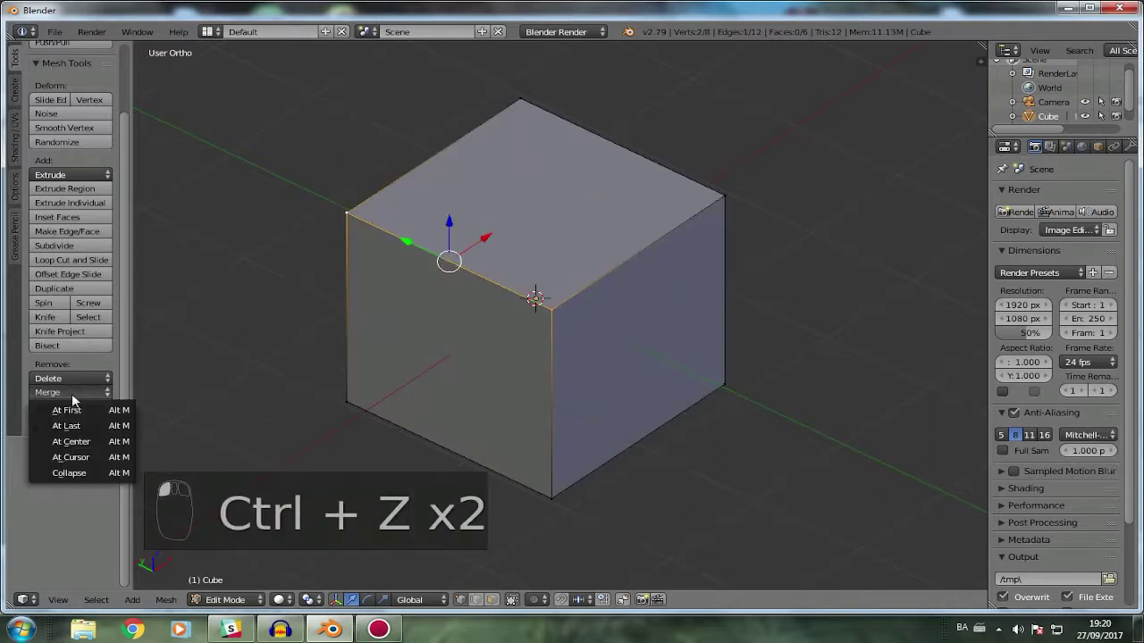
left_click(64, 440)
key("ctrl+z")
left_click(85, 391)
left_click(83, 459)
middle_click_drag(574, 376, 522, 380)
key("ctrl+z")
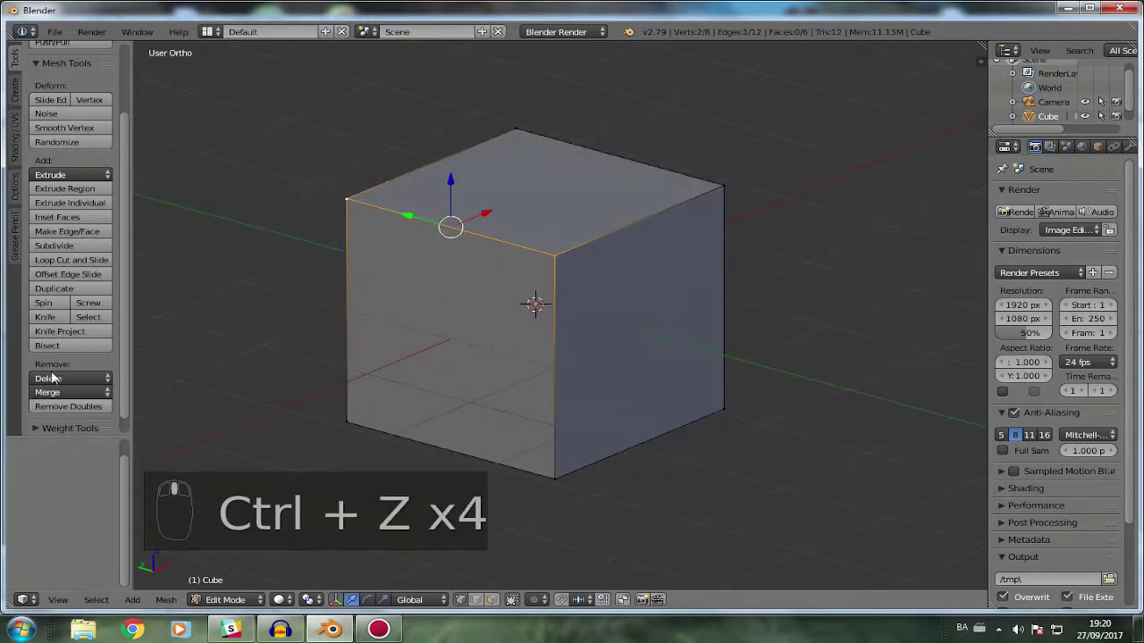
Try merging the two selected vertices with Collapse and again with At Center, undoing each merge.
left_click(60, 391)
left_click(62, 475)
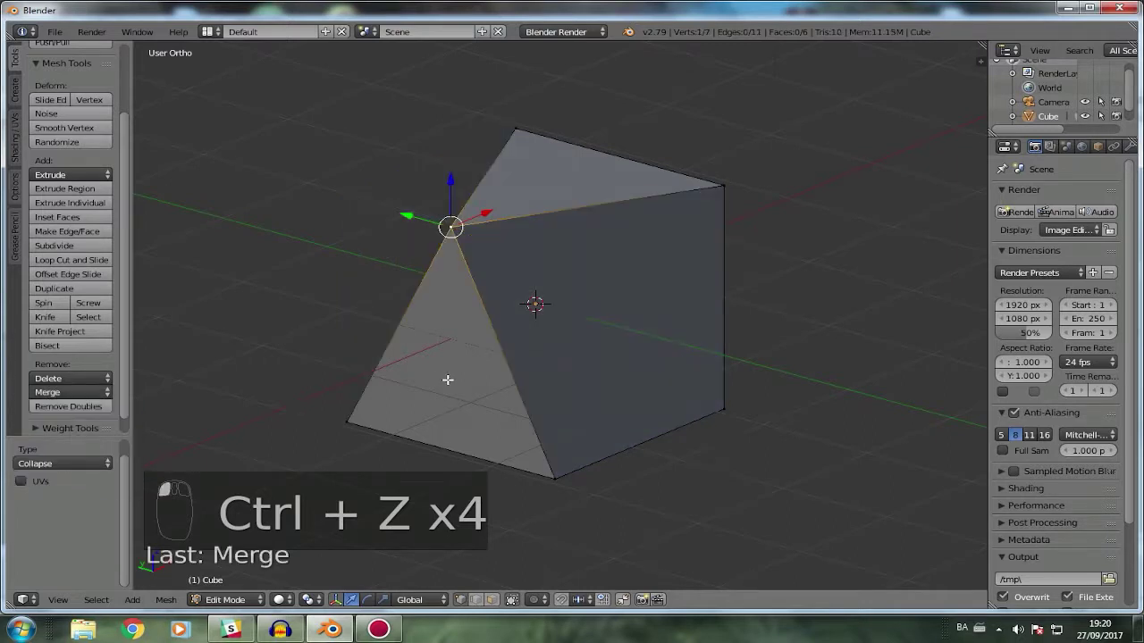
middle_click_drag(447, 381, 517, 442)
key("ctrl+z")
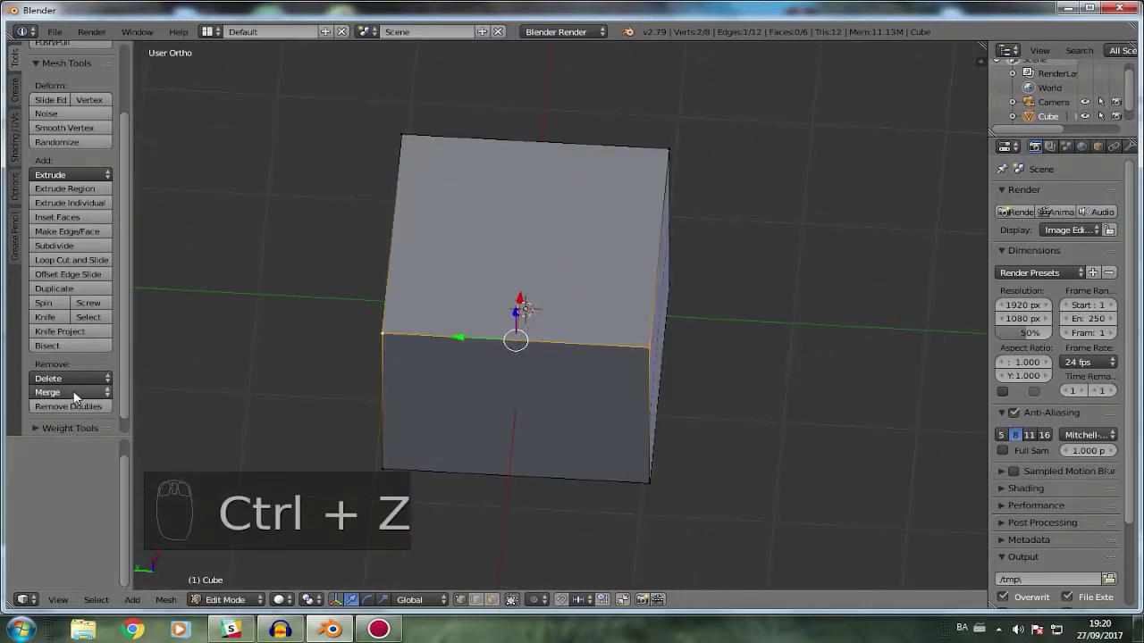
left_click(73, 393)
left_click(72, 441)
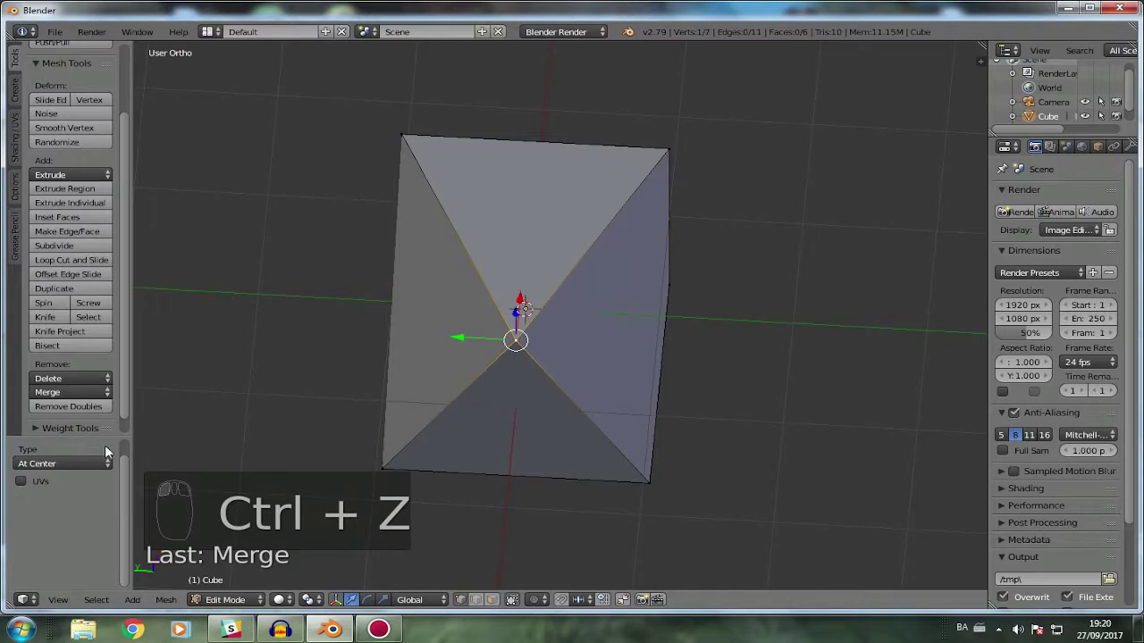
key("ctrl+z")
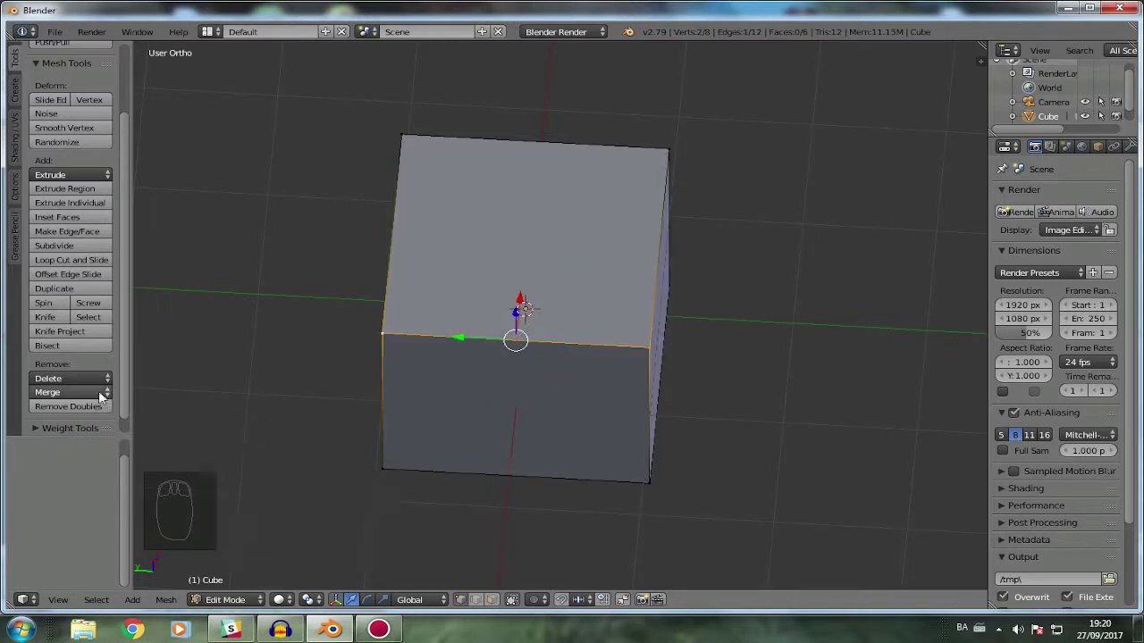
Select only the right vertex of that top edge and extrude it in place without moving it.
middle_click_drag(656, 418, 613, 375)
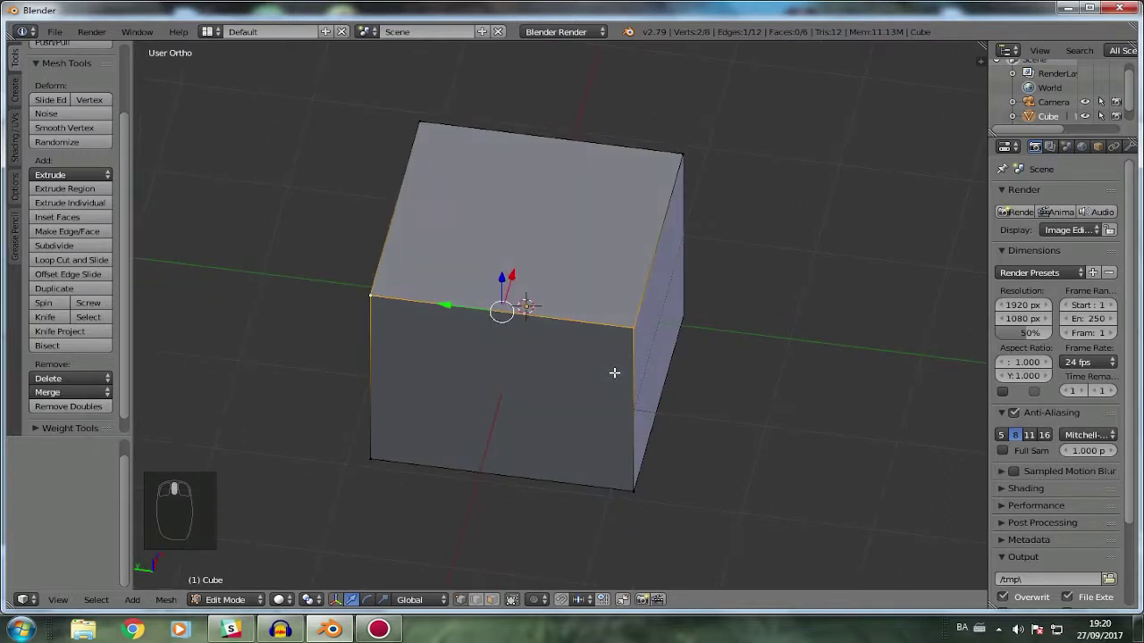
right_click(642, 345)
key("e")
right_click(715, 335)
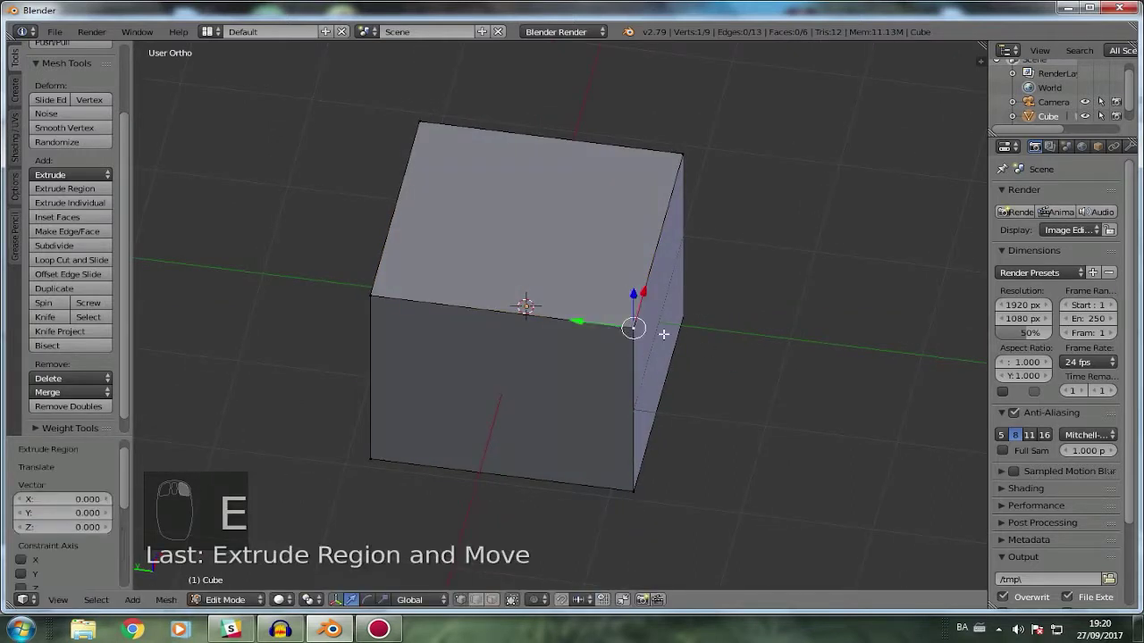
Select the whole mesh and remove the duplicate vertex with Remove Doubles.
scroll(755, 364, "up", 3)
middle_click_drag(756, 363, 530, 365)
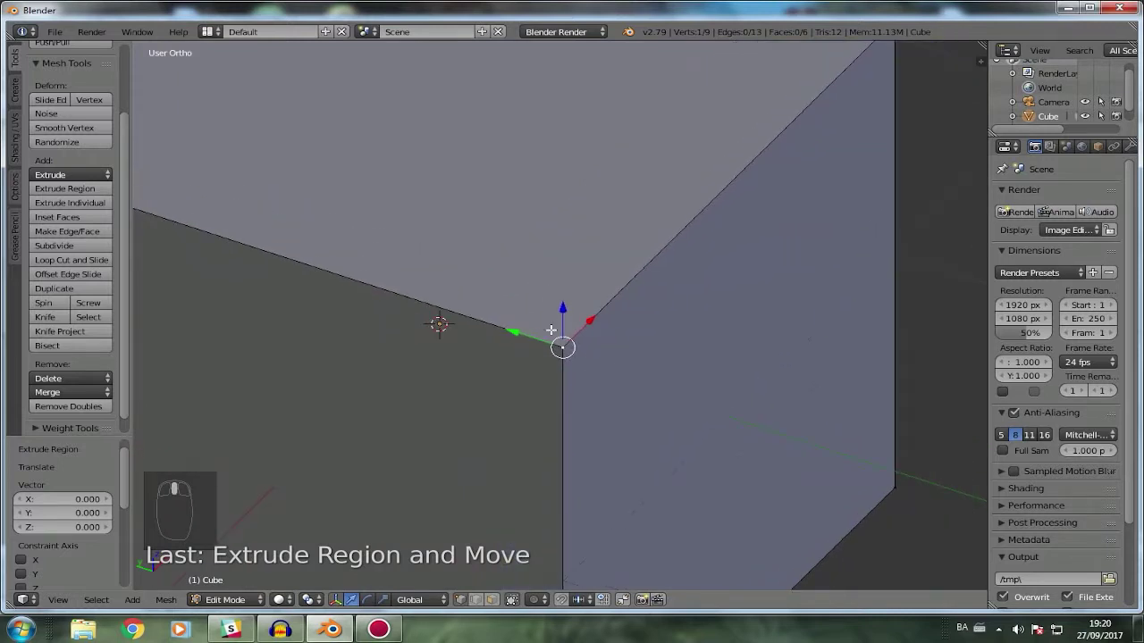
scroll(558, 348, "down", 4)
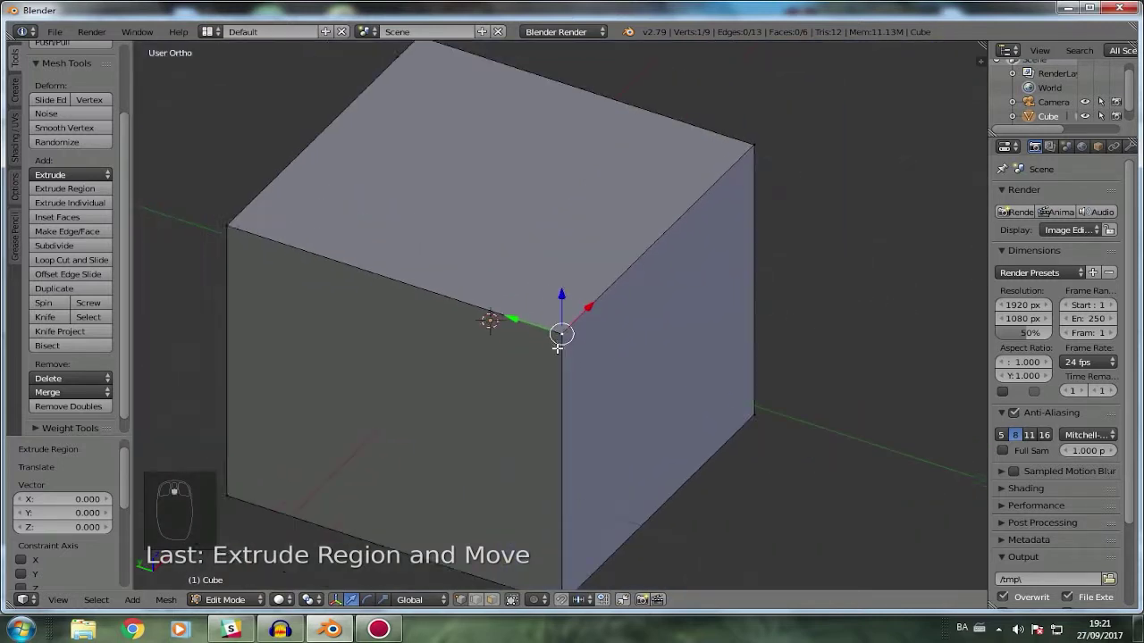
key("a")
key("a")
key("a")
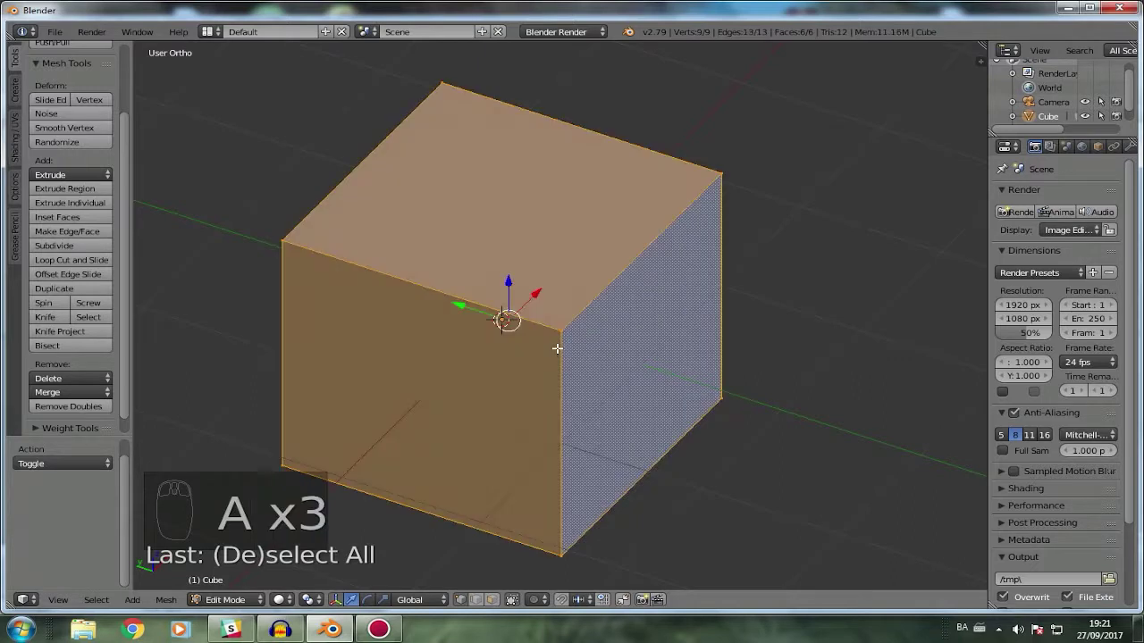
left_click(55, 407)
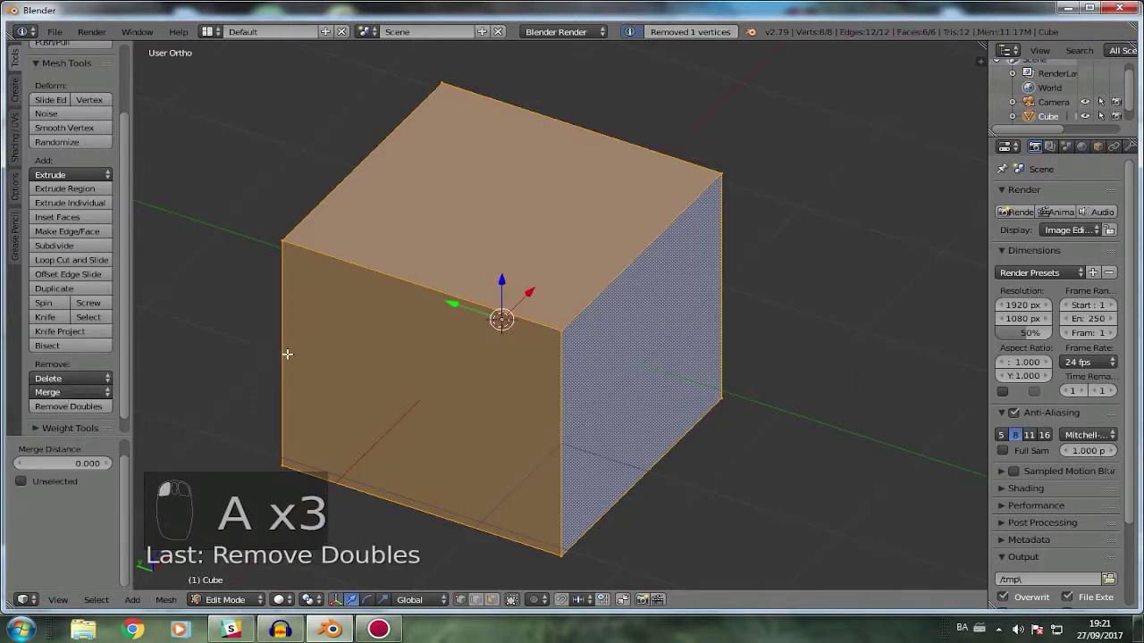
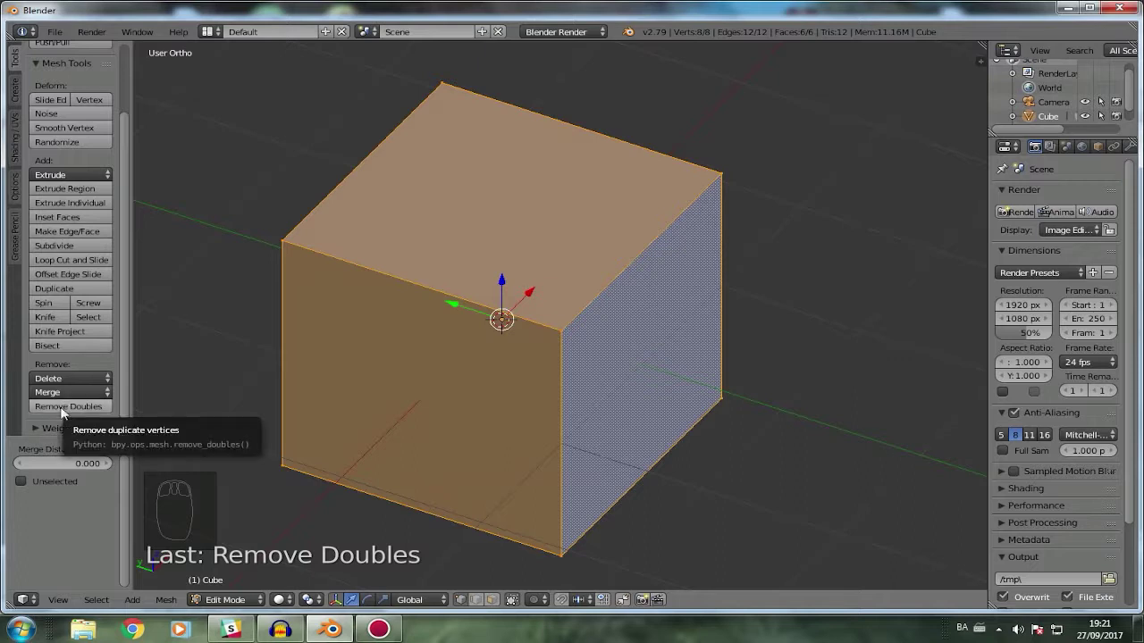
Try deleting the cube's front top corner vertex with the Vertices option, undoing the deletion.
left_click(65, 376)
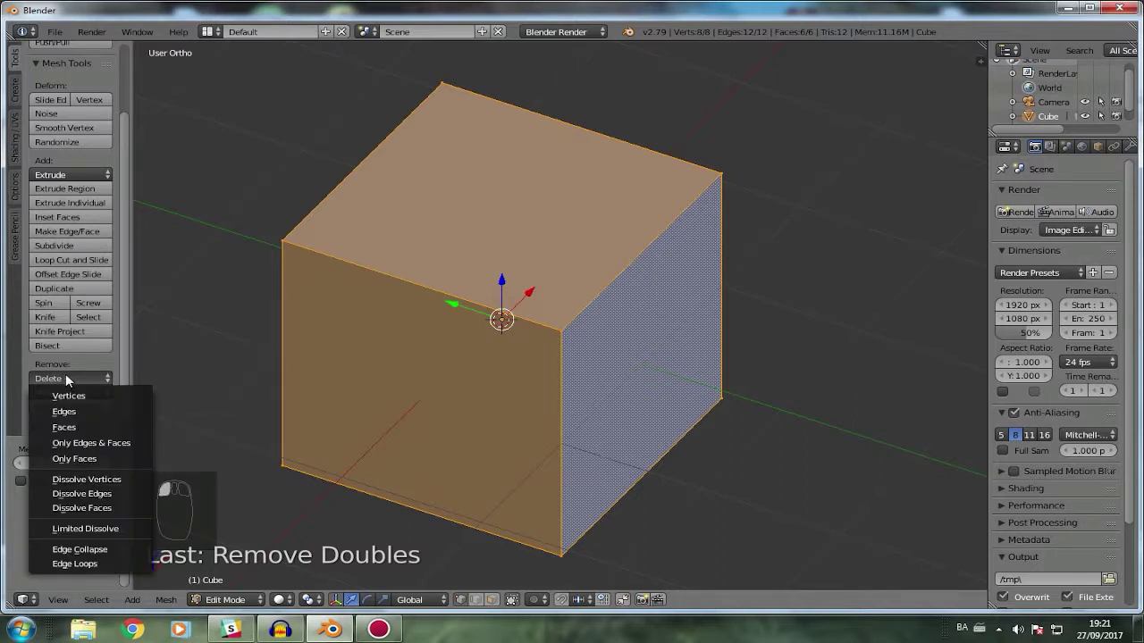
right_click(563, 333)
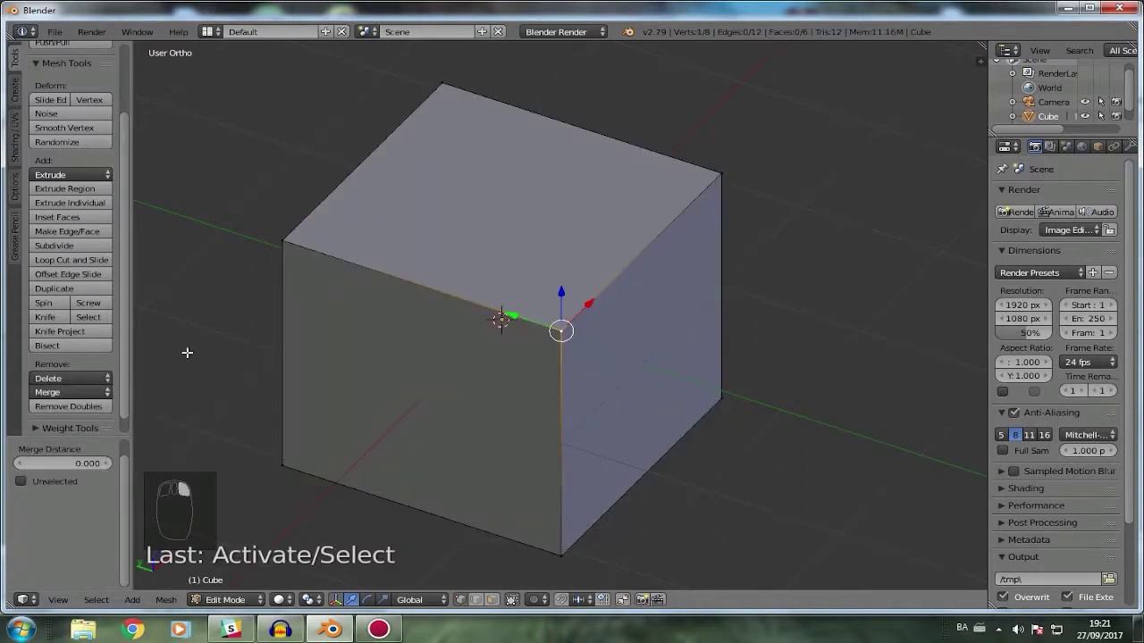
left_click(52, 380)
left_click(64, 396)
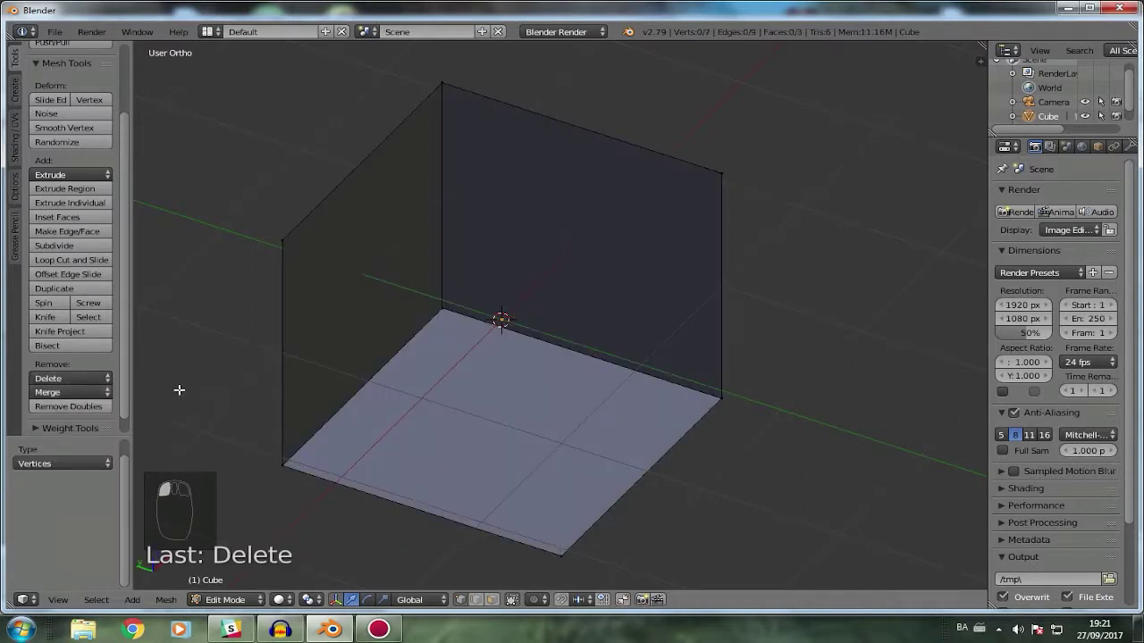
key("ctrl+z")
Try deleting the front face's top edge with the Edges option, undoing the deletion.
left_click(55, 376)
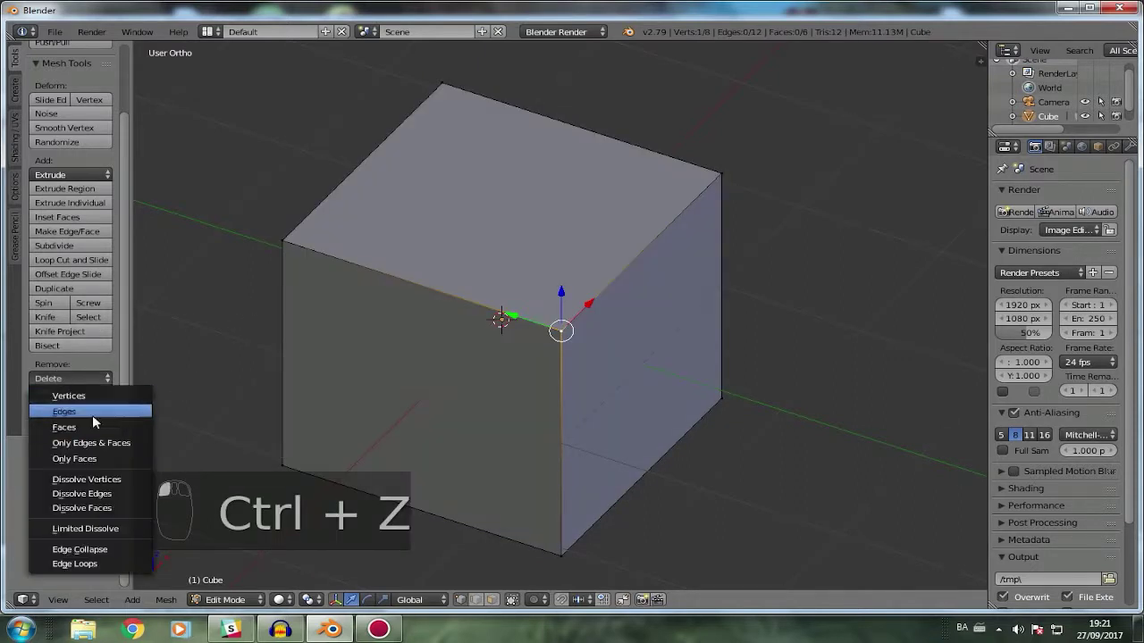
right_click(421, 286)
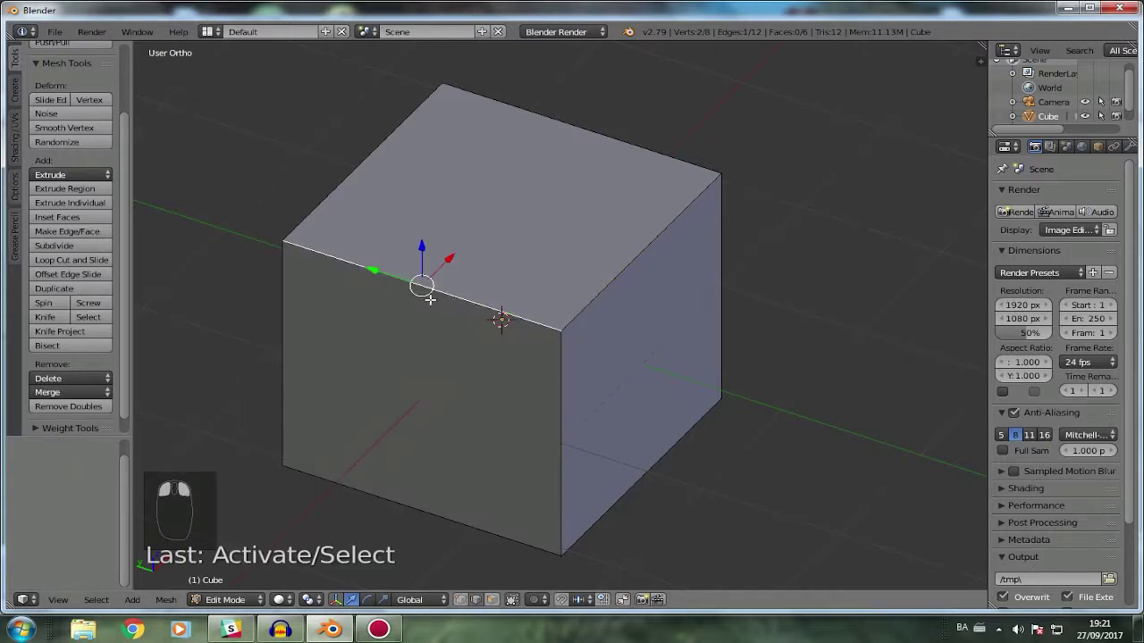
left_click(98, 381)
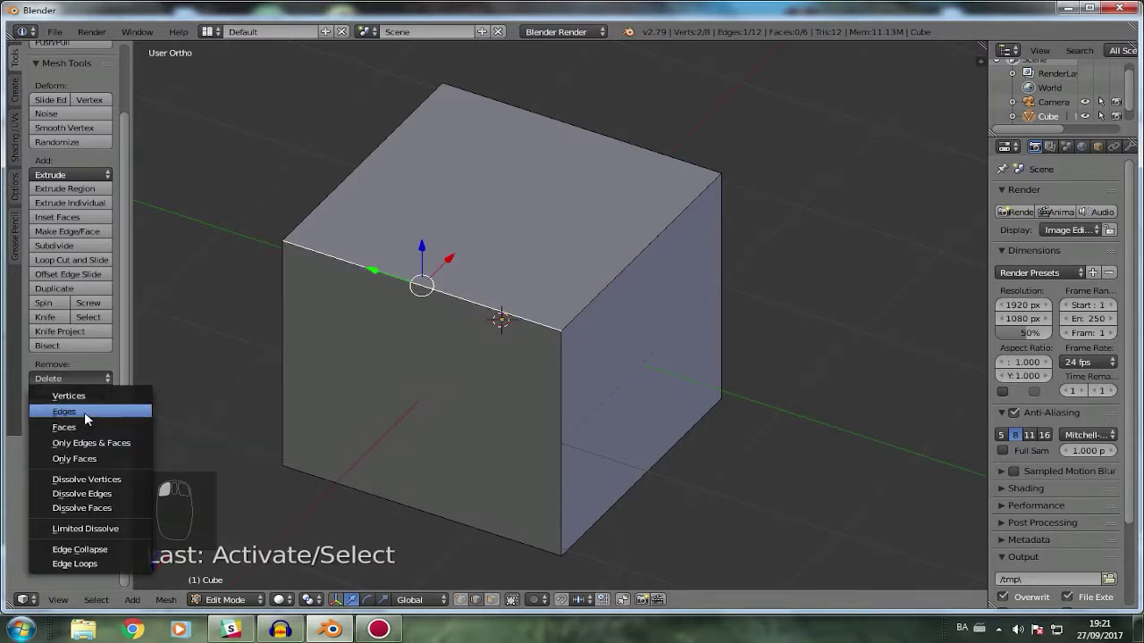
left_click(84, 412)
key("ctrl+z")
Switch to face selection and try deleting the cube's front face, undoing the deletion so it stays selected.
left_click(491, 600)
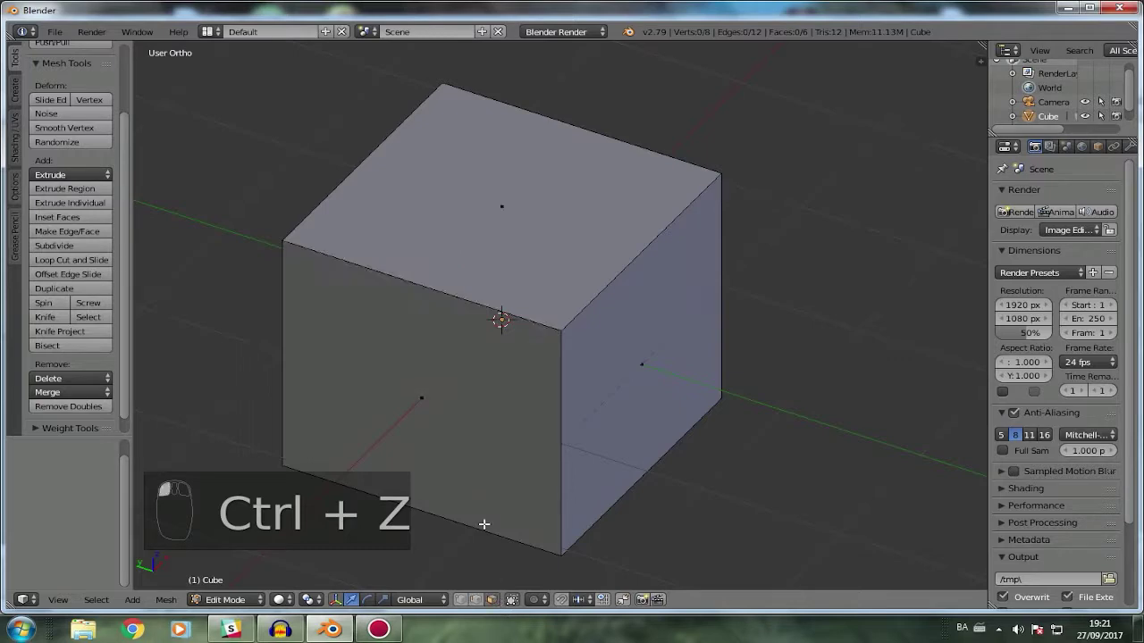
right_click(460, 413)
left_click(54, 379)
left_click(84, 459)
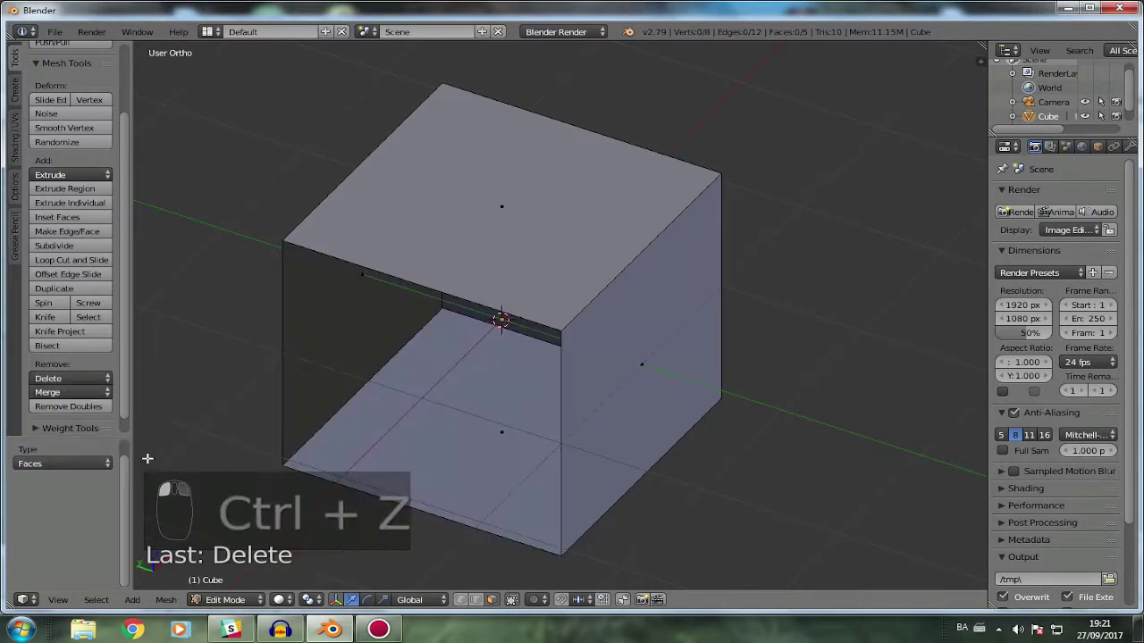
key("ctrl+z")
Subdivide the front face with 1 cut and try deleting three of its four faces, undoing the deletion.
left_click(58, 247)
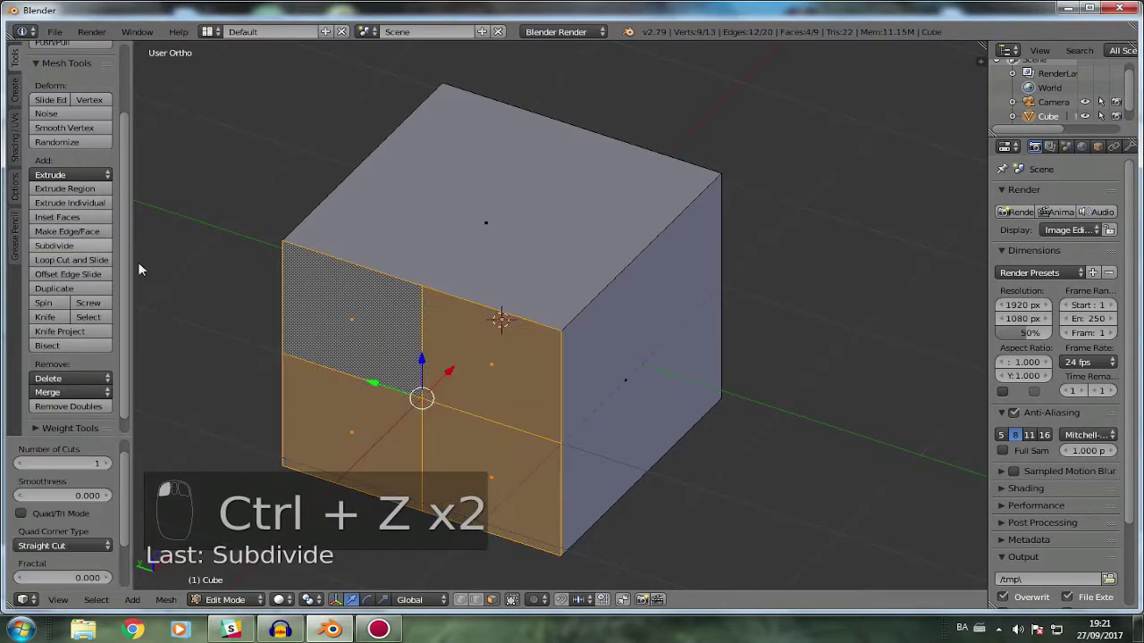
middle_click_drag(496, 331, 704, 281, "shift")
right_click(605, 301)
right_click(584, 377, "shift")
right_click(656, 407, "shift")
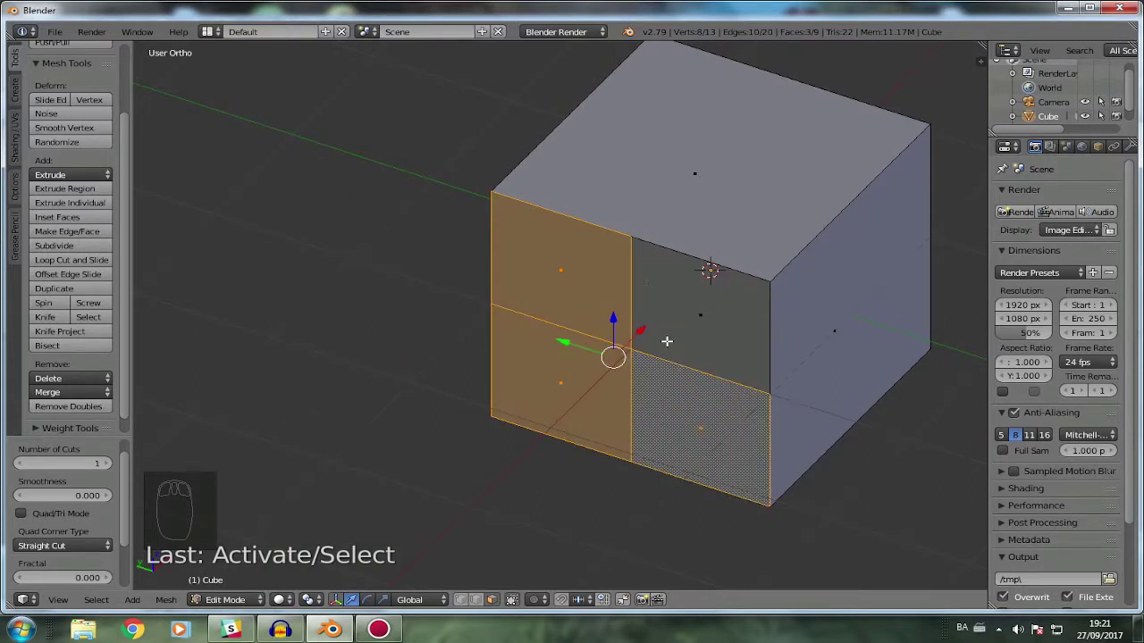
key("Delete")
left_click(663, 373)
key("ctrl+z")
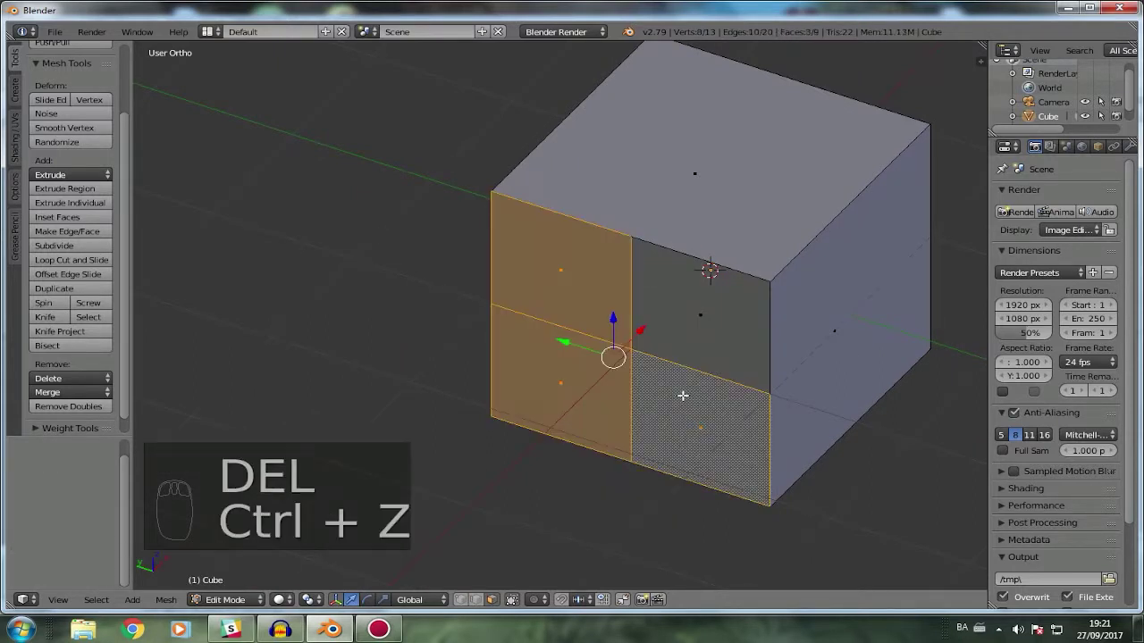
Add the remaining quarter to the selection and merge the four front faces into one with Dissolve Faces.
right_click(686, 336, "shift")
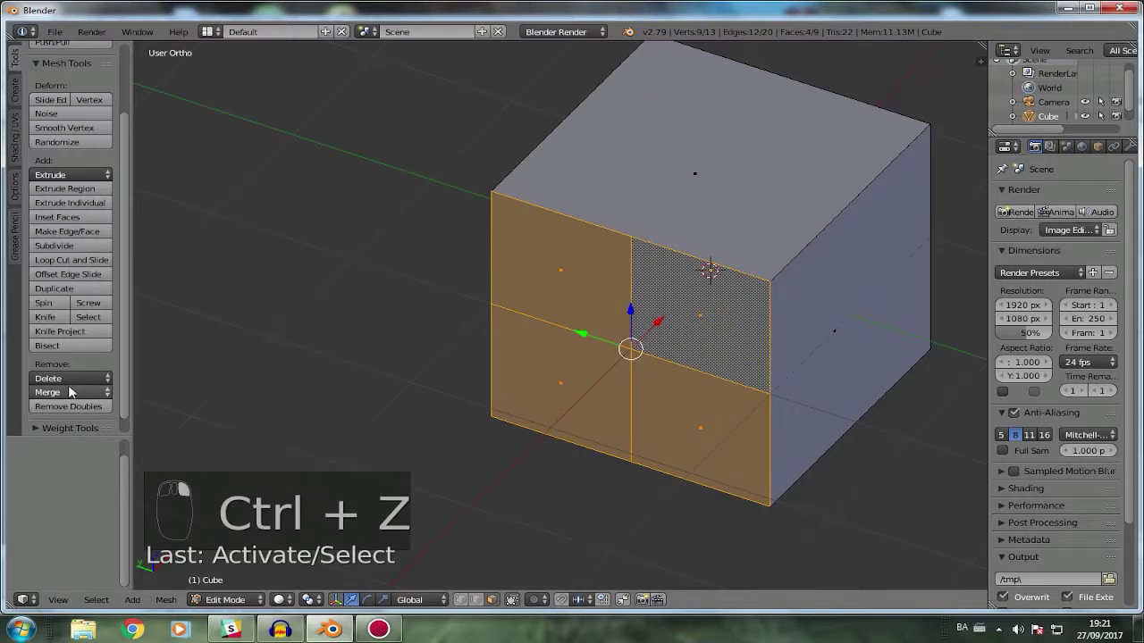
left_click(70, 380)
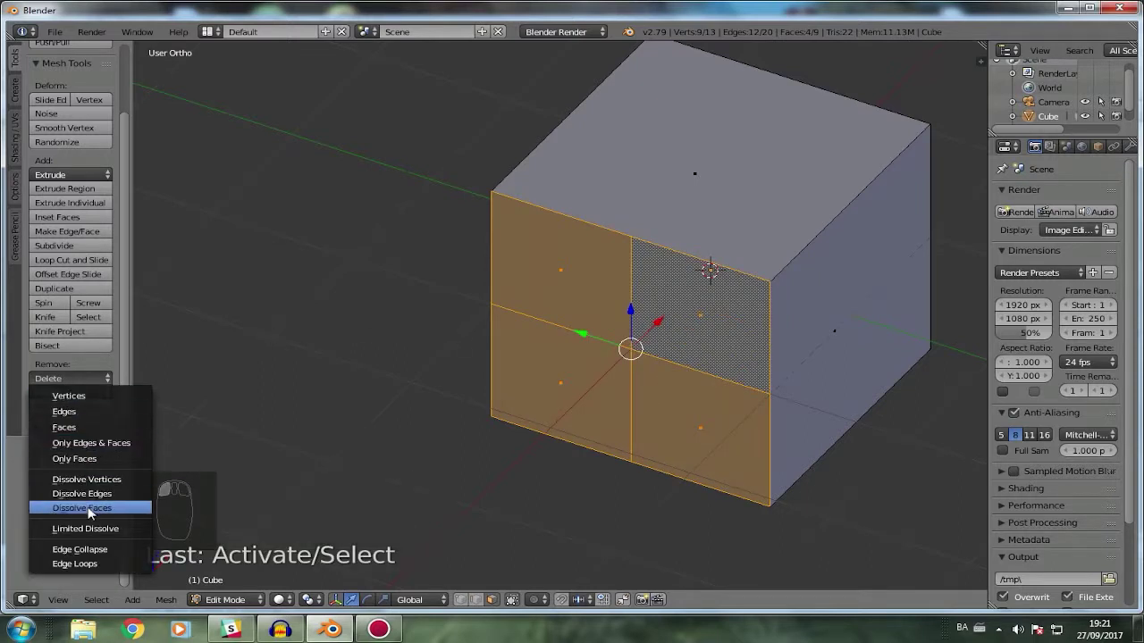
left_click(93, 508)
mouse_move(638, 348)
middle_mouse_down()
mouse_move(546, 342)
mouse_move(651, 362)
middle_mouse_up()
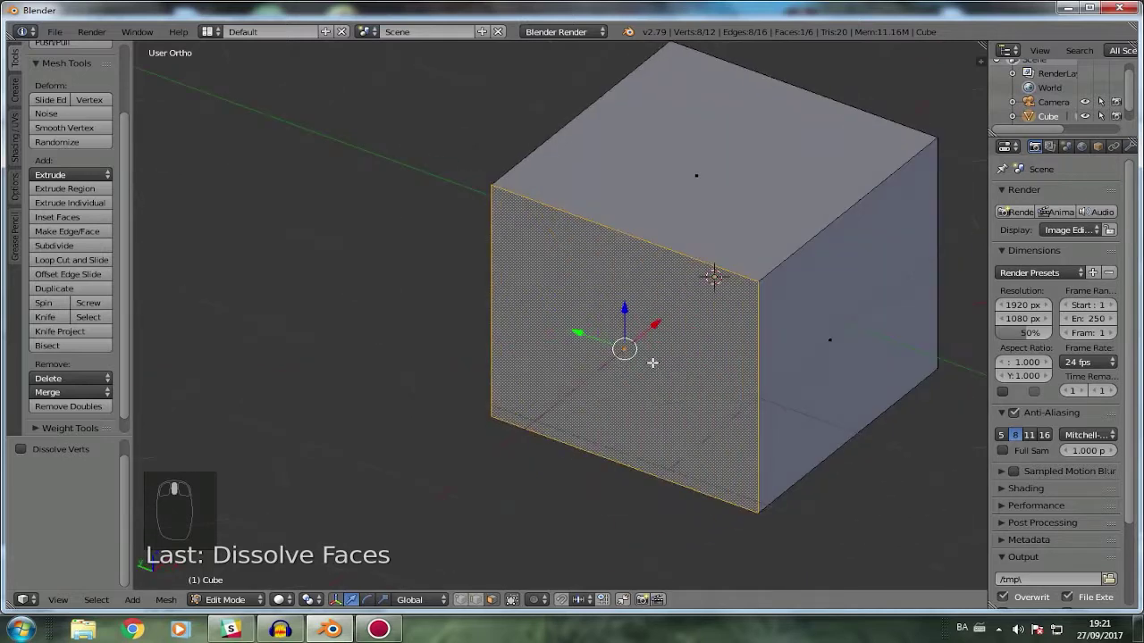
Select the four leftover midpoint vertices on the front face's edges and remove them with Dissolve Vertices.
left_click(460, 599)
right_click(618, 237)
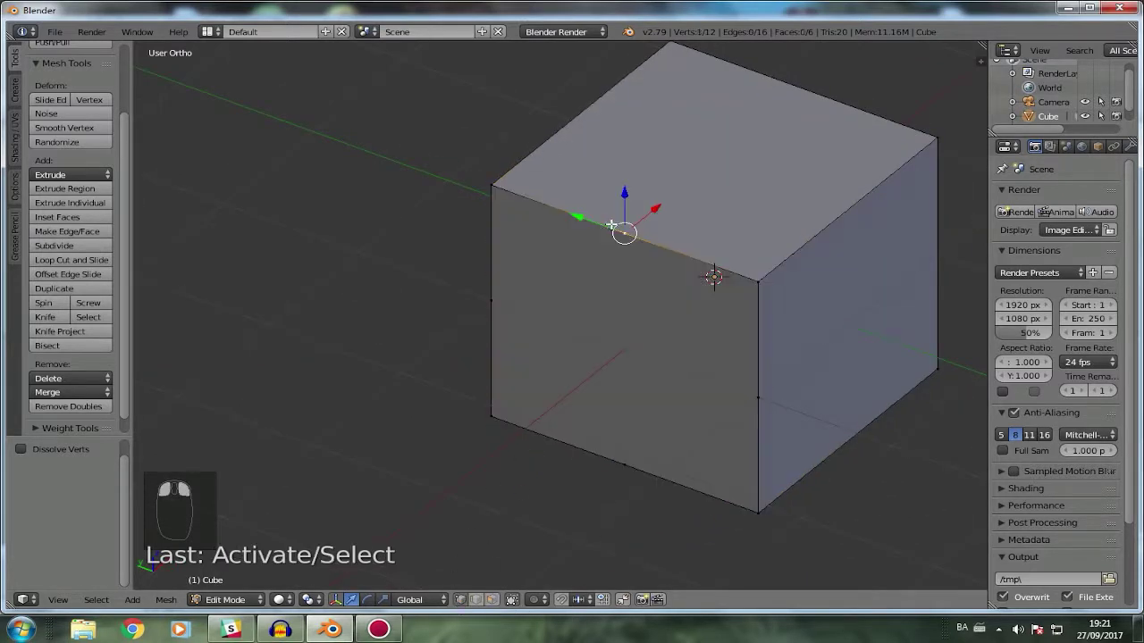
right_click(502, 297)
right_click(607, 470, "shift")
right_click(750, 393, "shift")
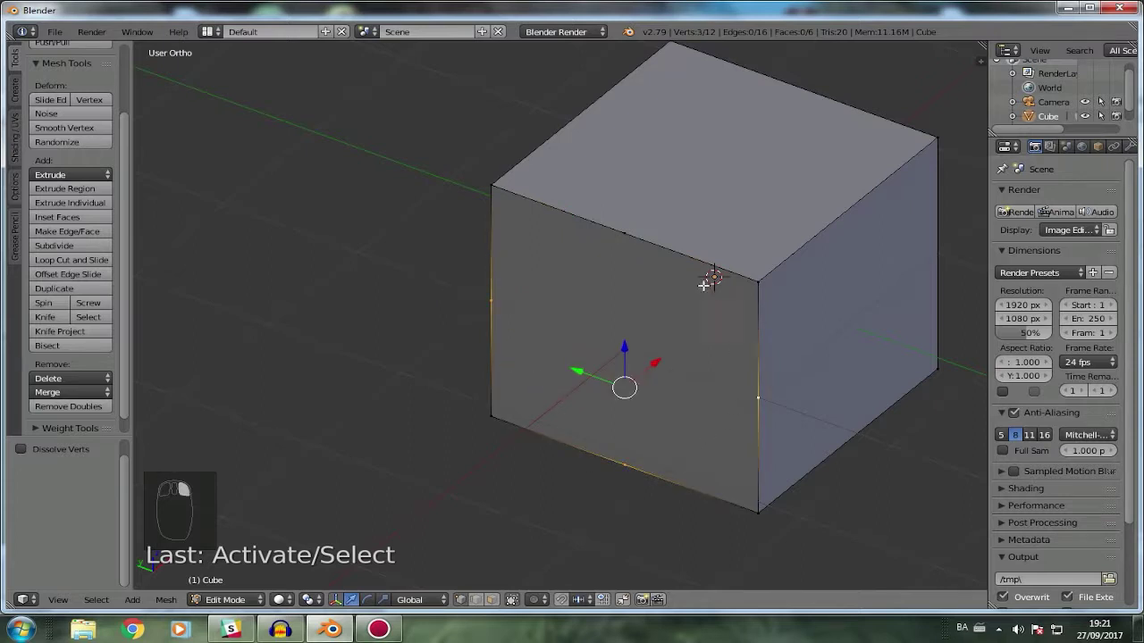
right_click(639, 234, "shift")
left_click(40, 379)
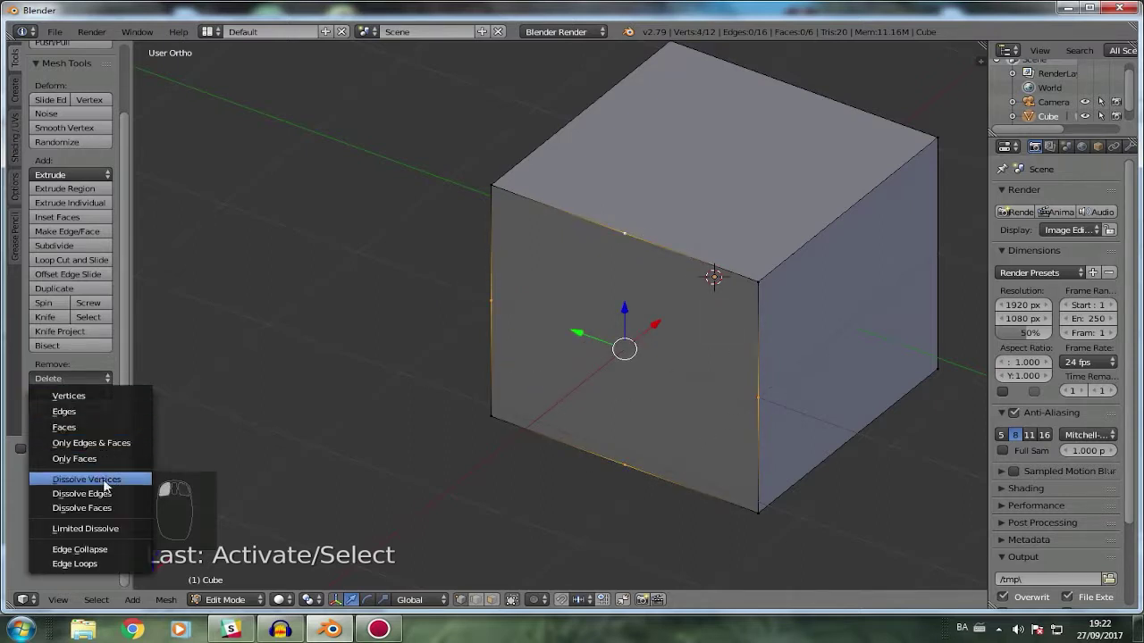
left_click(87, 480)
scroll(617, 380, "down", 4)
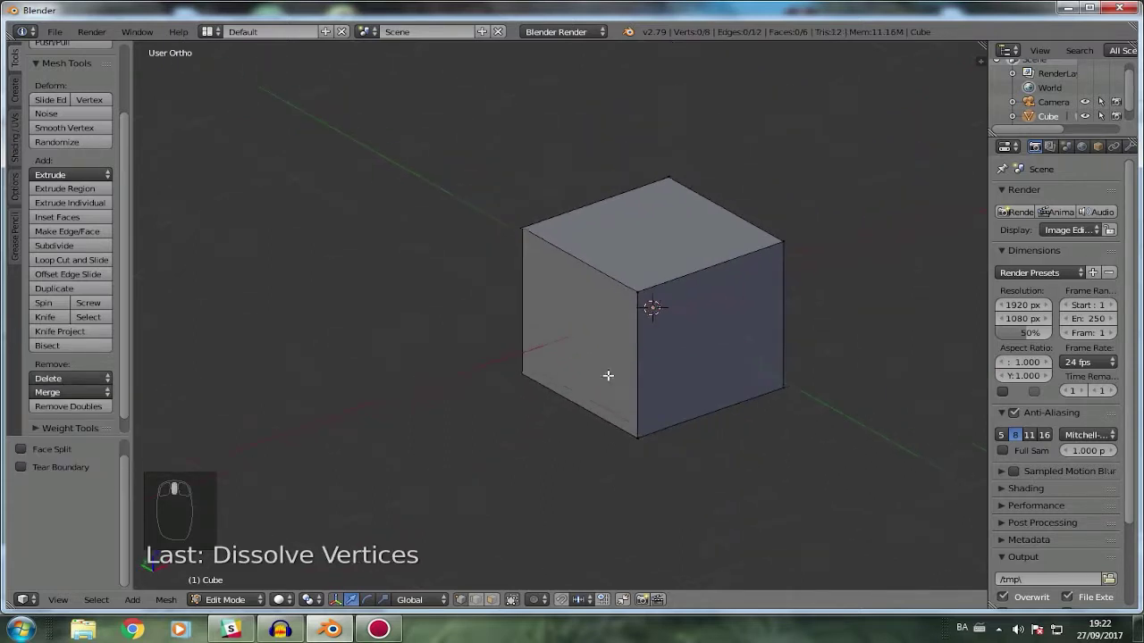
middle_click_drag(611, 380, 655, 394)
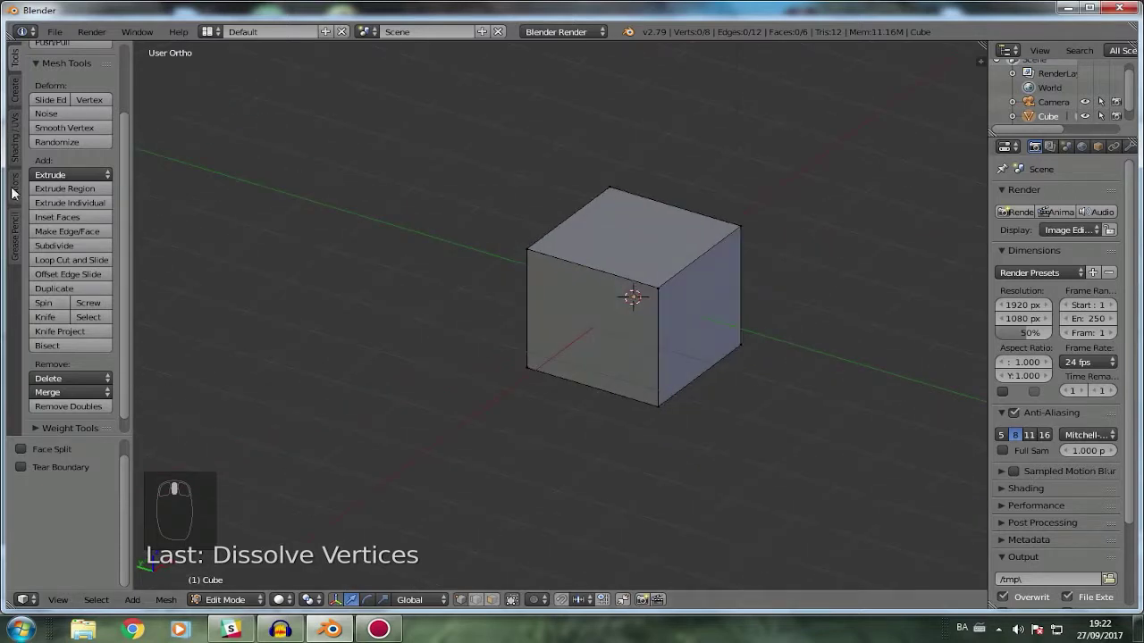
Switch to face selection and extrude the cube's top face upward by roughly one cube height.
left_click(493, 600)
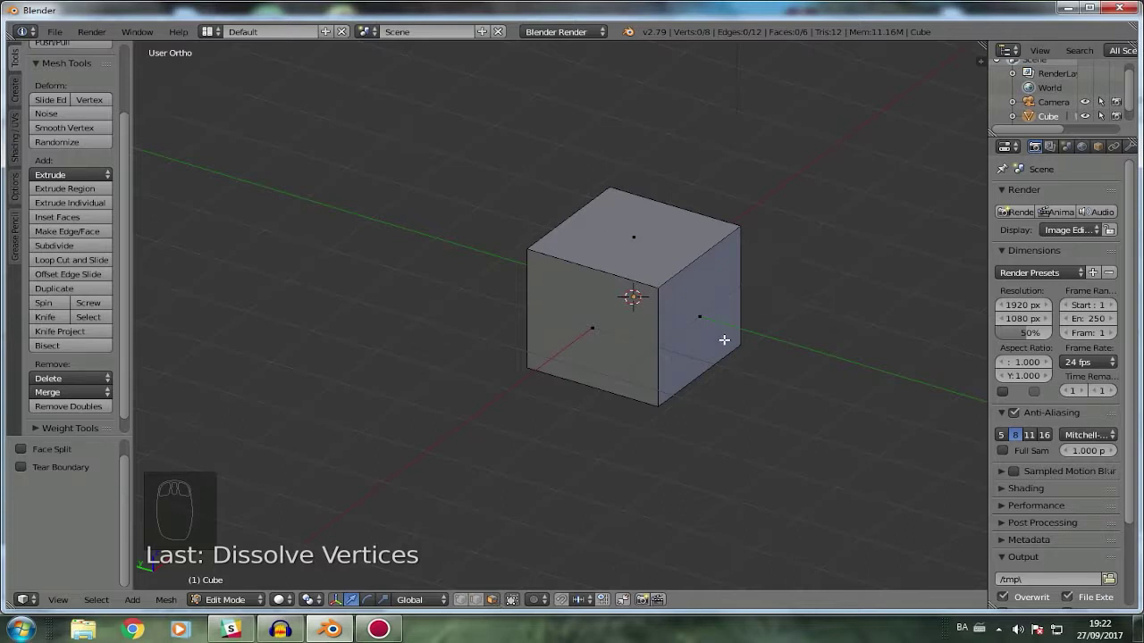
middle_click_drag(724, 340, 650, 386, "shift")
right_click(623, 358)
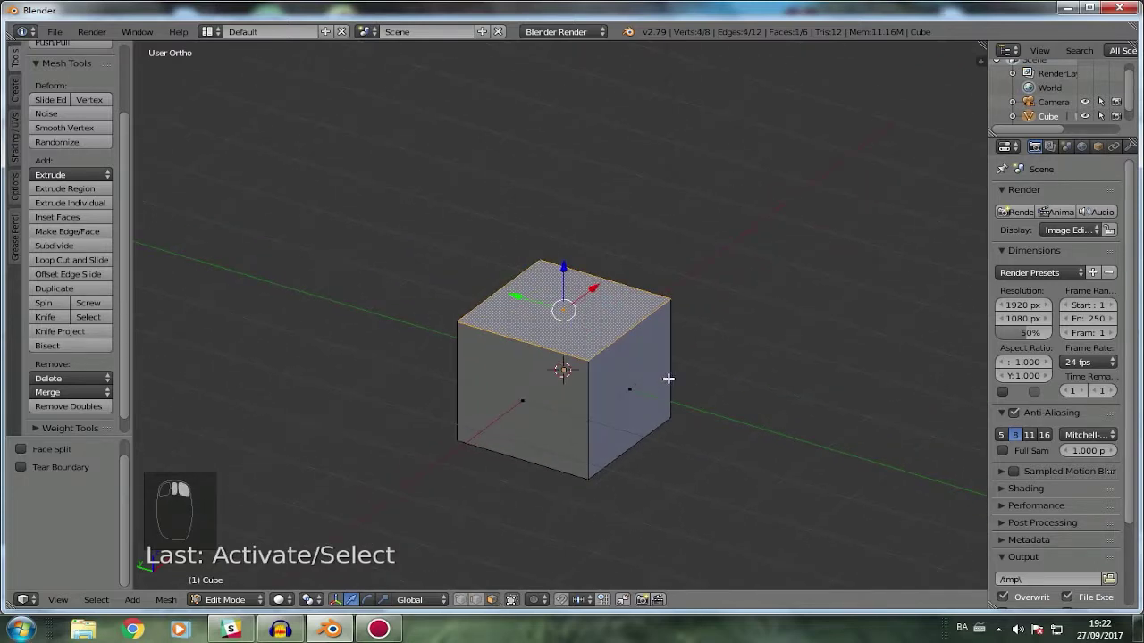
key("e")
left_click(704, 225)
Extrude the upper block's right side face about 3.47 units, and the resulting arm's long front face about 4.33 units.
right_click(643, 256)
key("e")
left_click(866, 340)
right_click(701, 289)
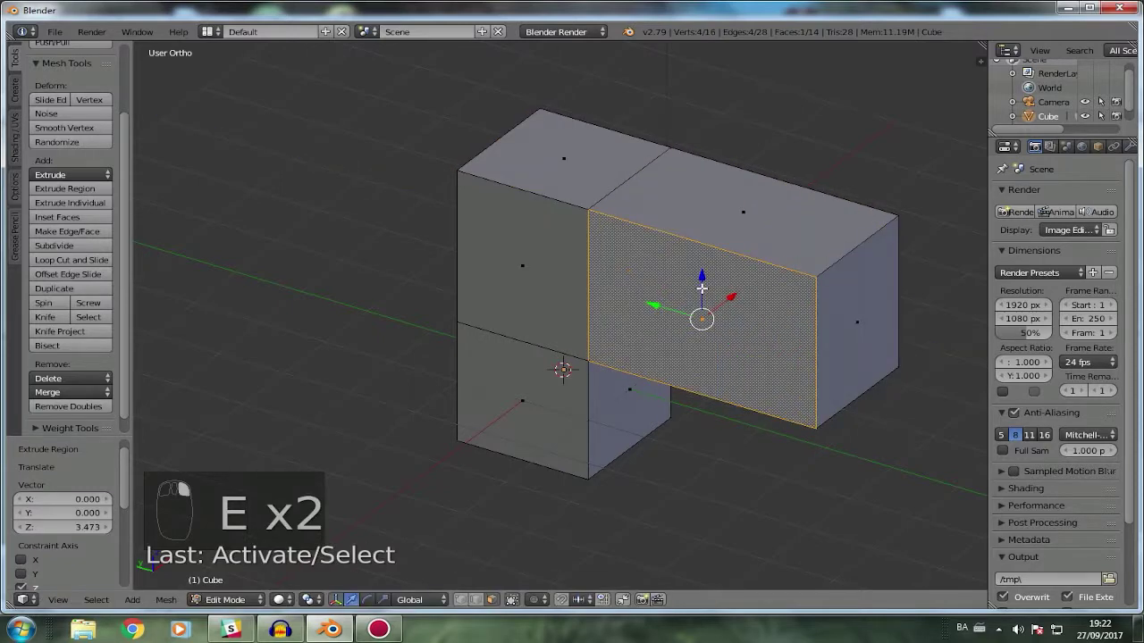
key("e")
left_click(537, 436)
middle_click_drag(537, 436, 725, 417)
Flip the normal of the wide block's side face that adjoins the column.
right_click(820, 238)
middle_click_drag(820, 238, 661, 302, "shift")
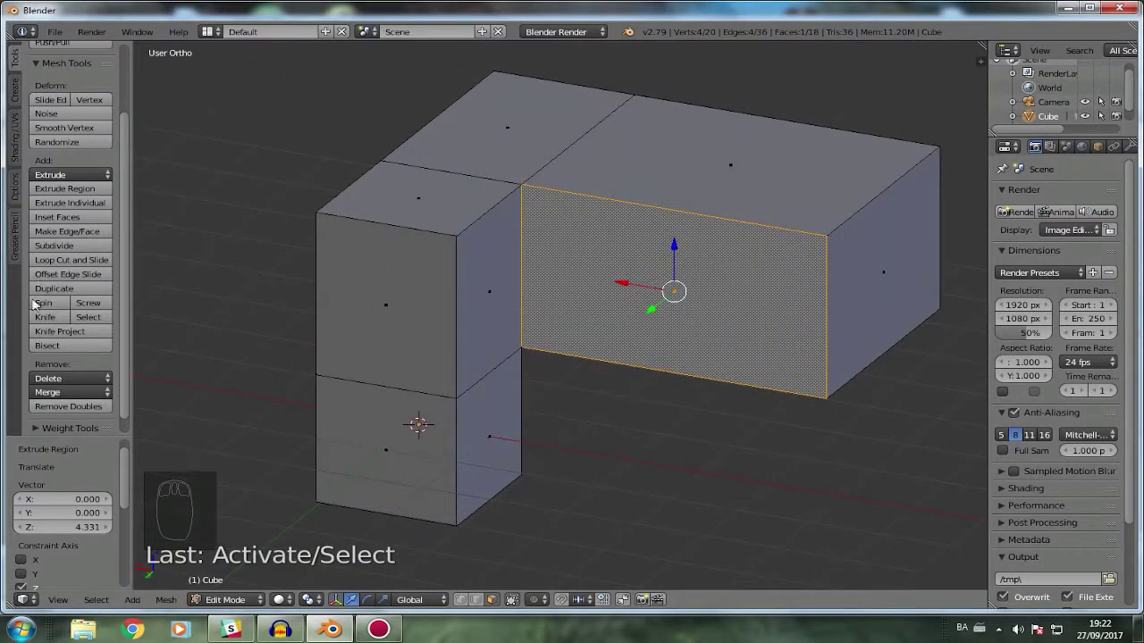
left_click(16, 143)
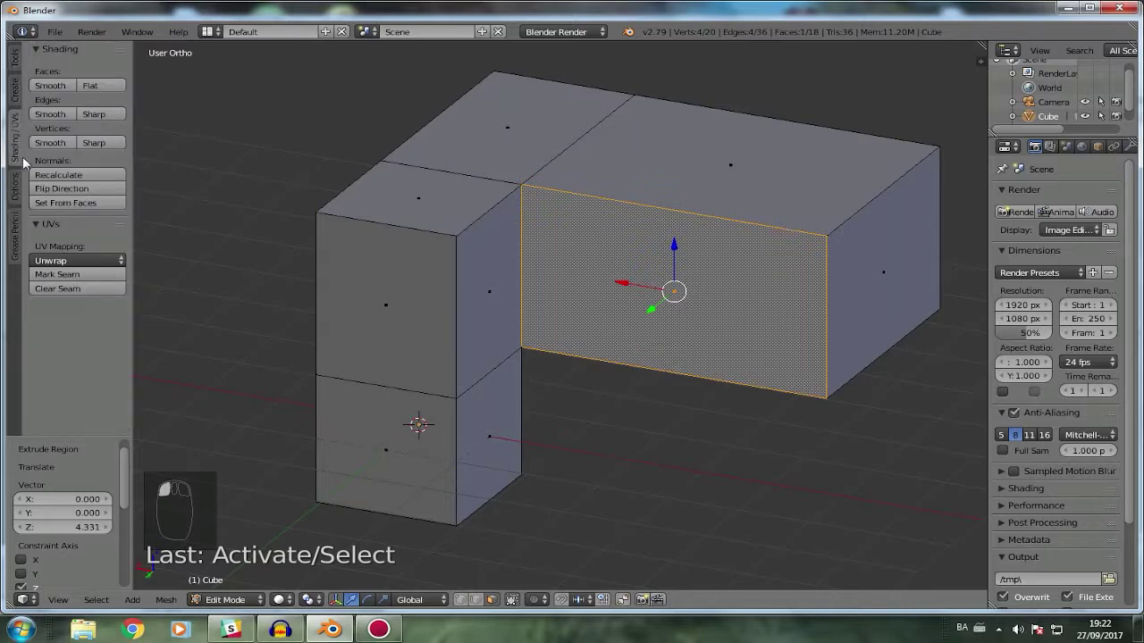
left_click(79, 188)
scroll(805, 327, "up", 4)
key("w")
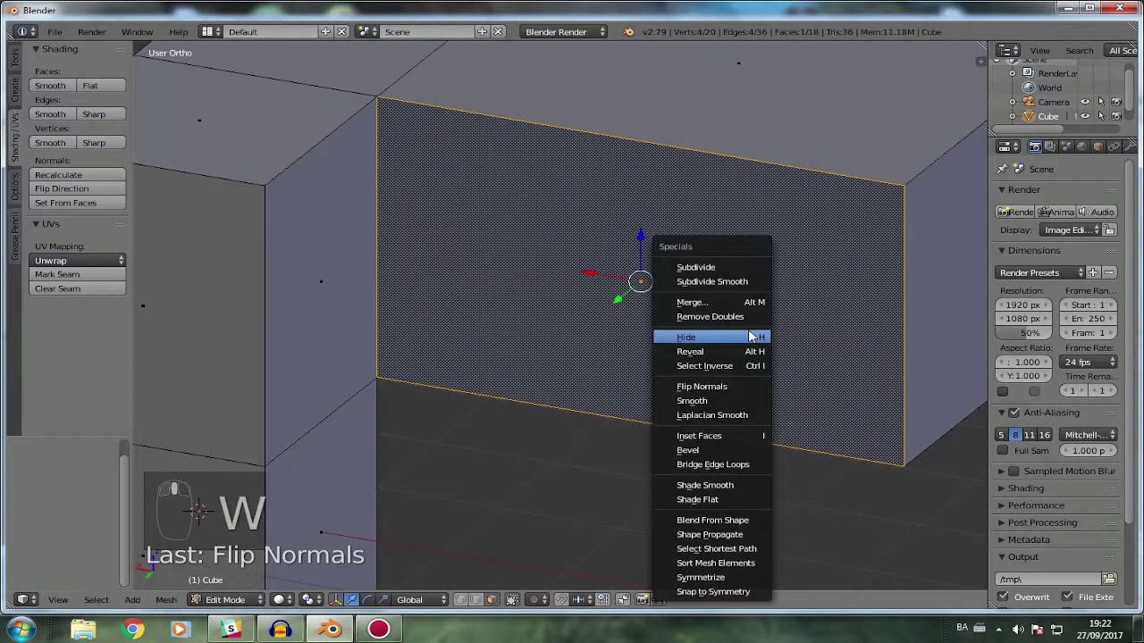
key("w")
Inspect the flipped face's shading in Object Mode and return to Edit Mode.
key("Tab")
scroll(715, 272, "down", 4)
middle_click_drag(711, 279, 599, 300)
right_click(599, 297)
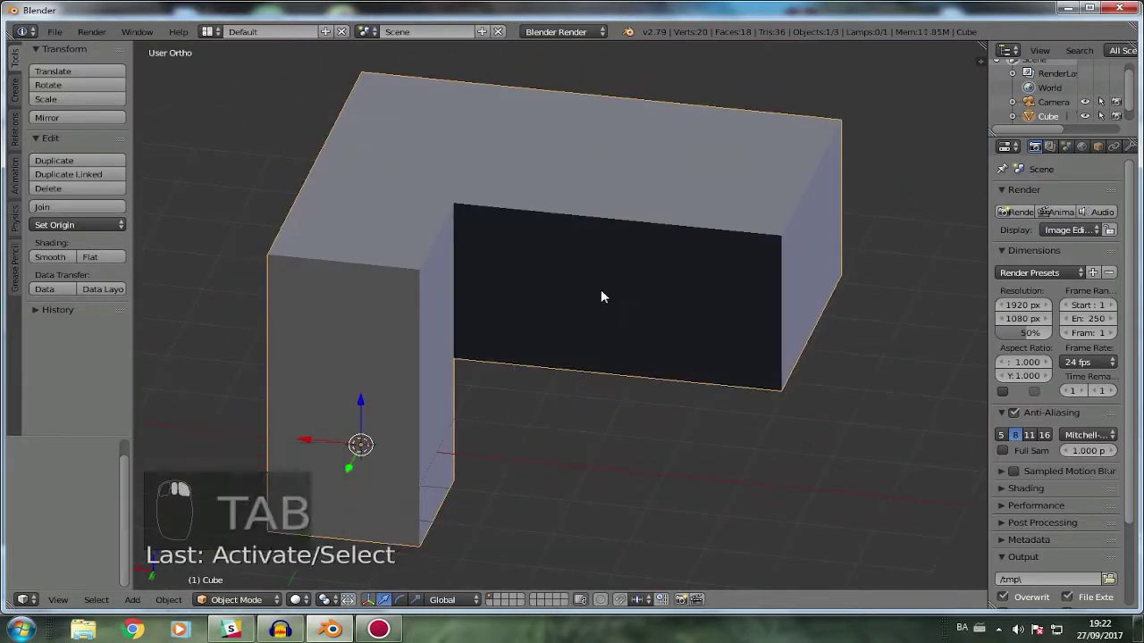
key("Tab")
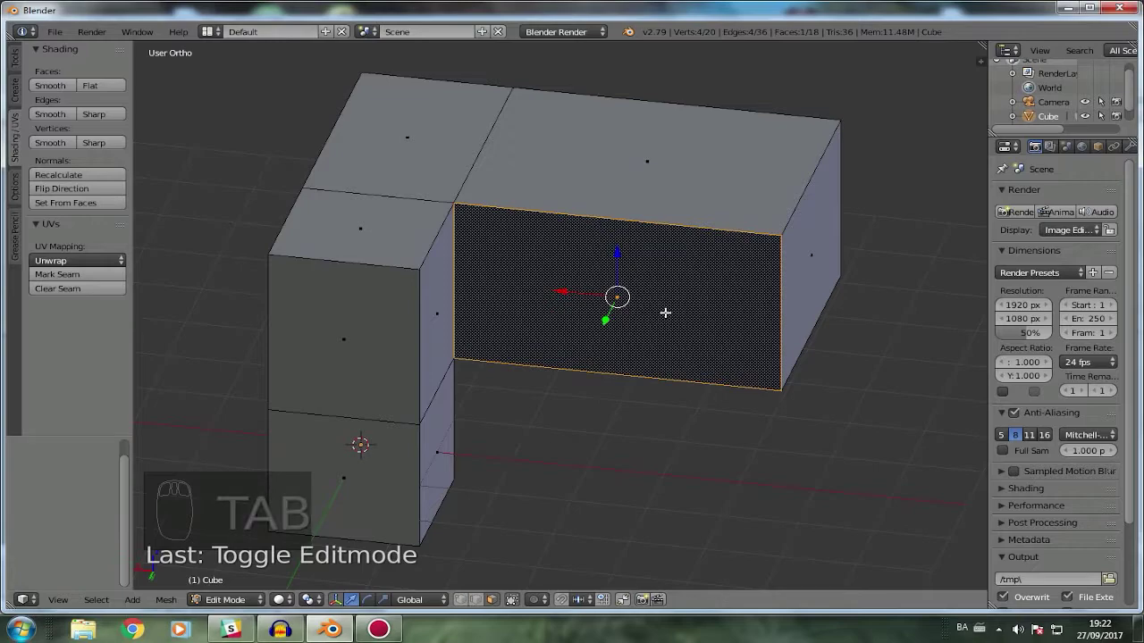
Fly through the L-shaped mesh in walk navigation to examine the selected side face from outside and inside.
key("shift+f")
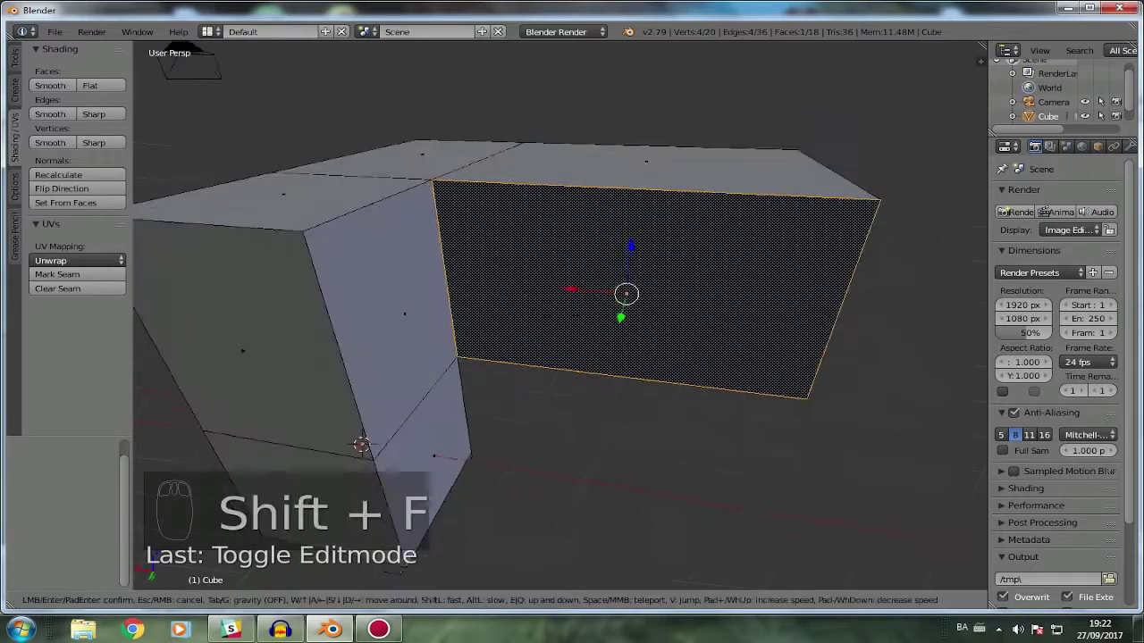
key("w")
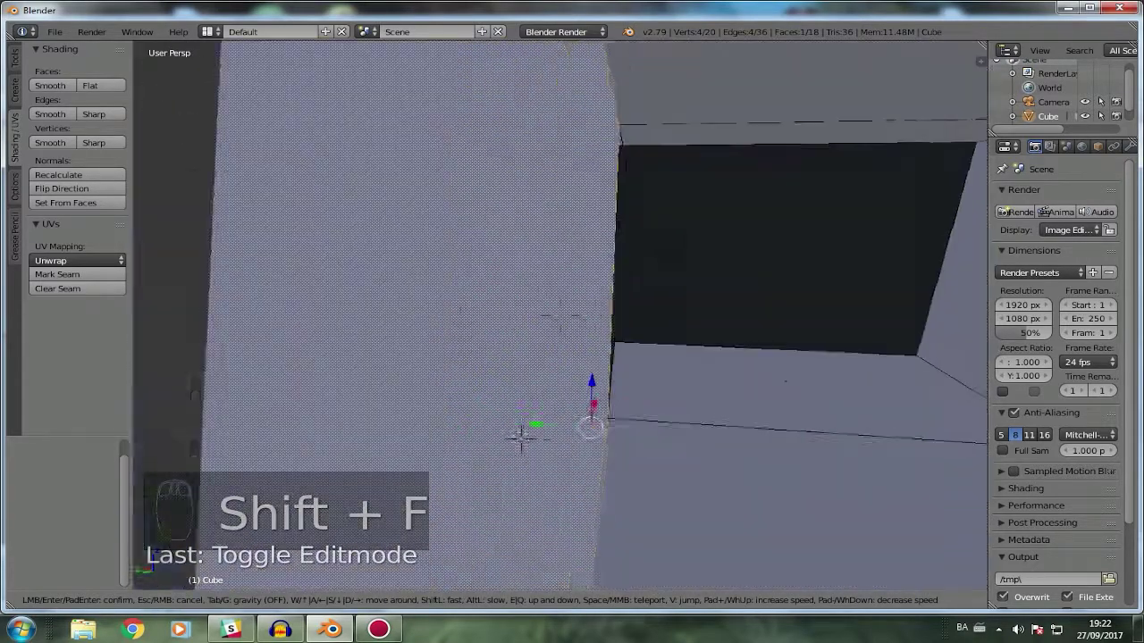
key("s")
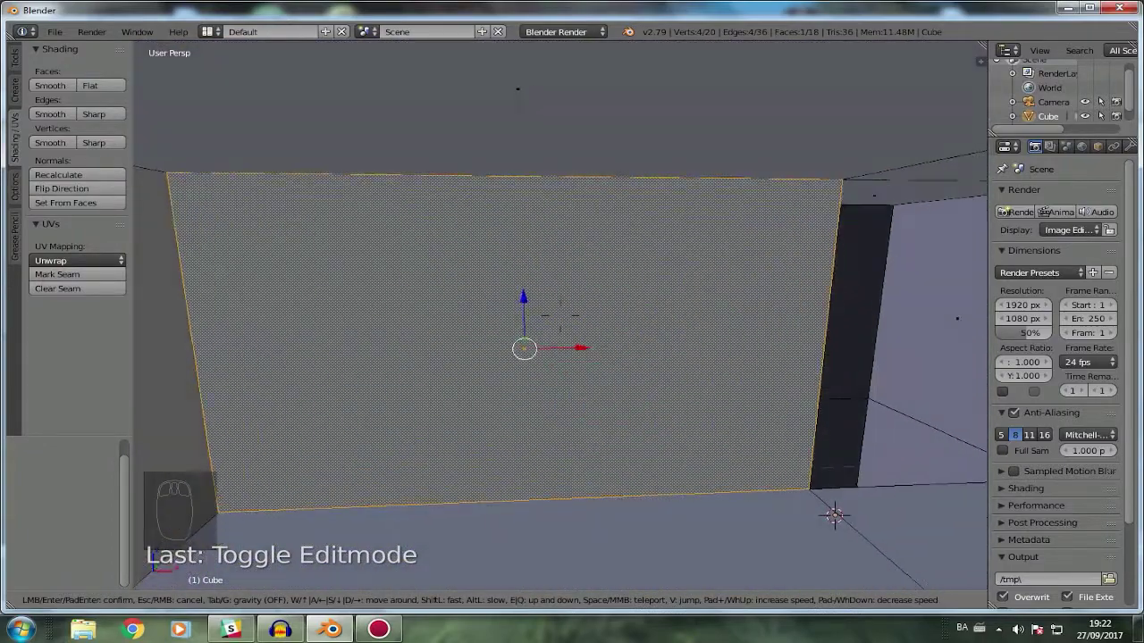
key("w")
key("w")
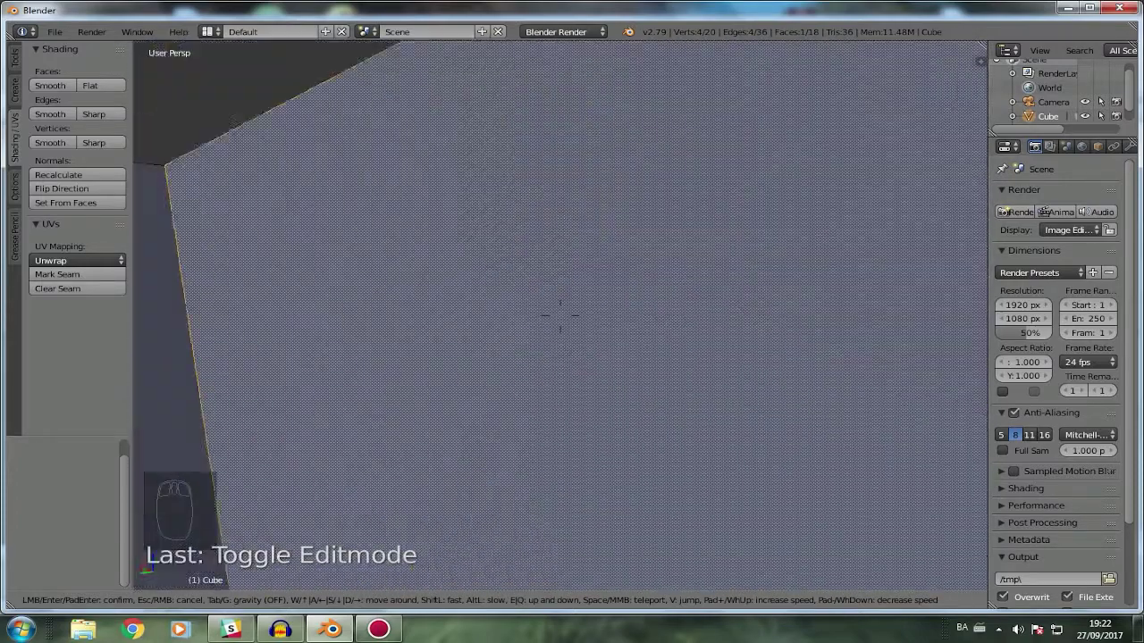
key("s")
key("s")
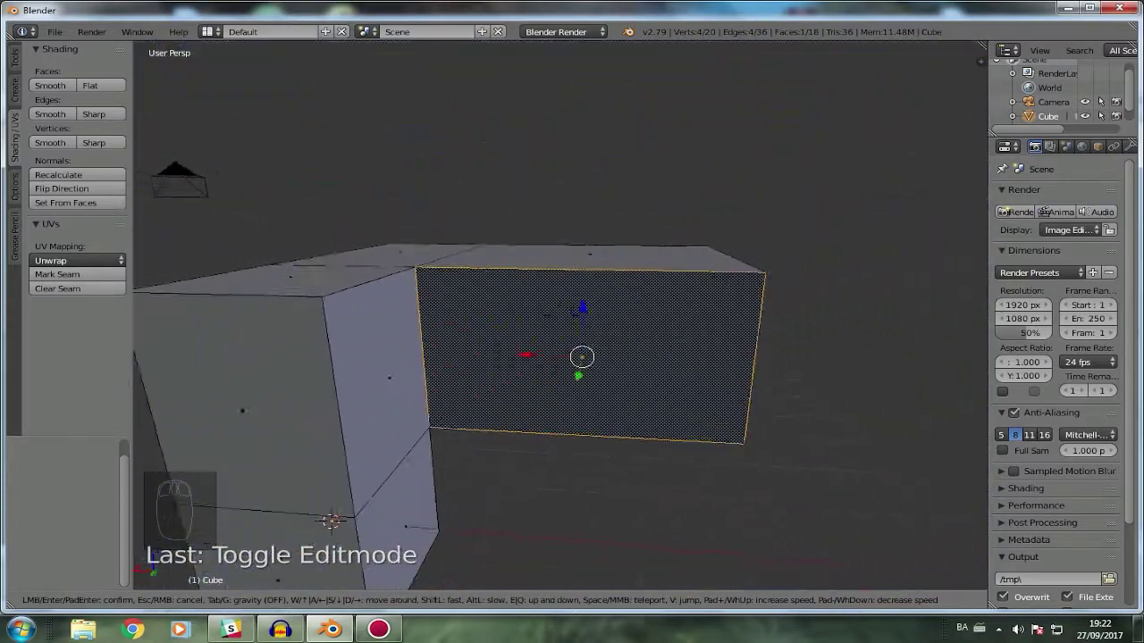
left_click(560, 316)
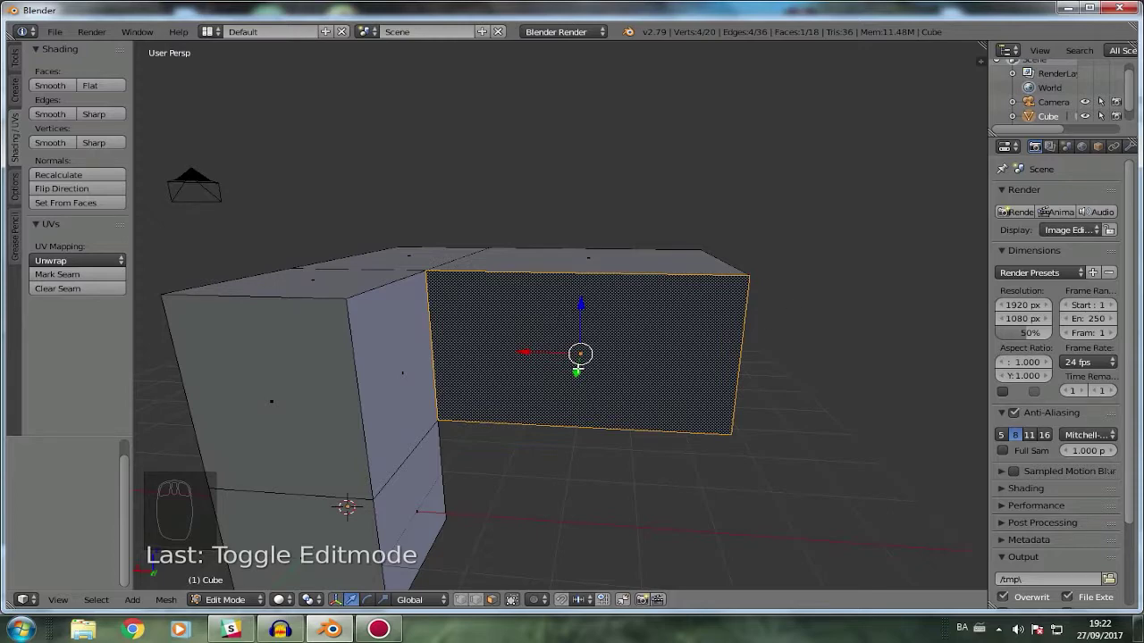
middle_click_drag(583, 345, 319, 286)
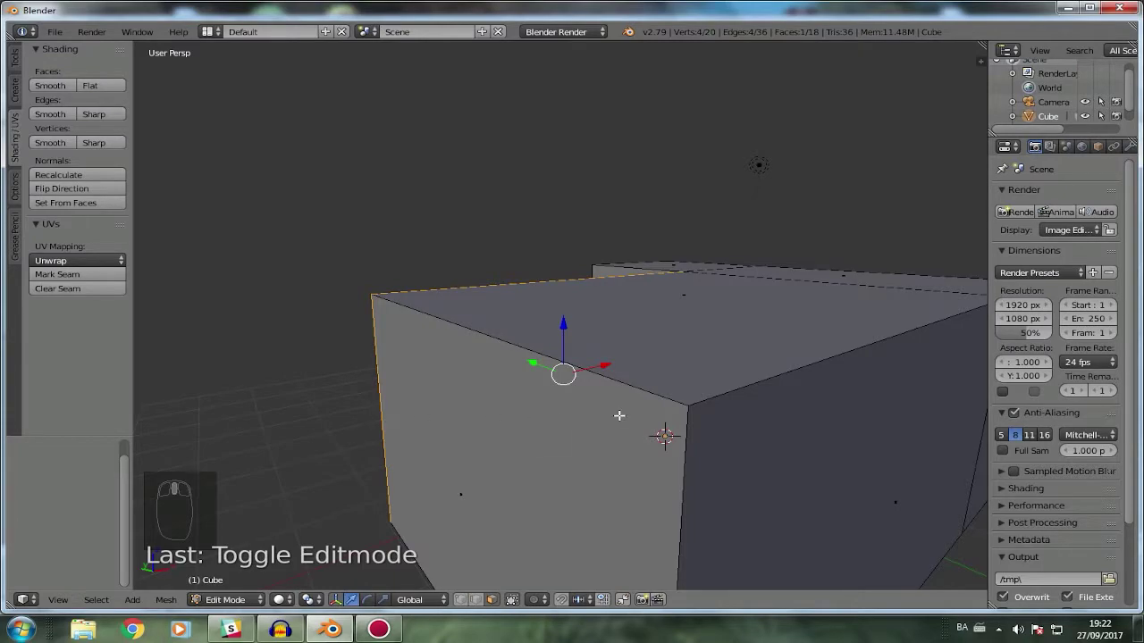
Inspect the selected long side face from inside and outside the mesh and flip its normal.
key("shift+f")
key("w")
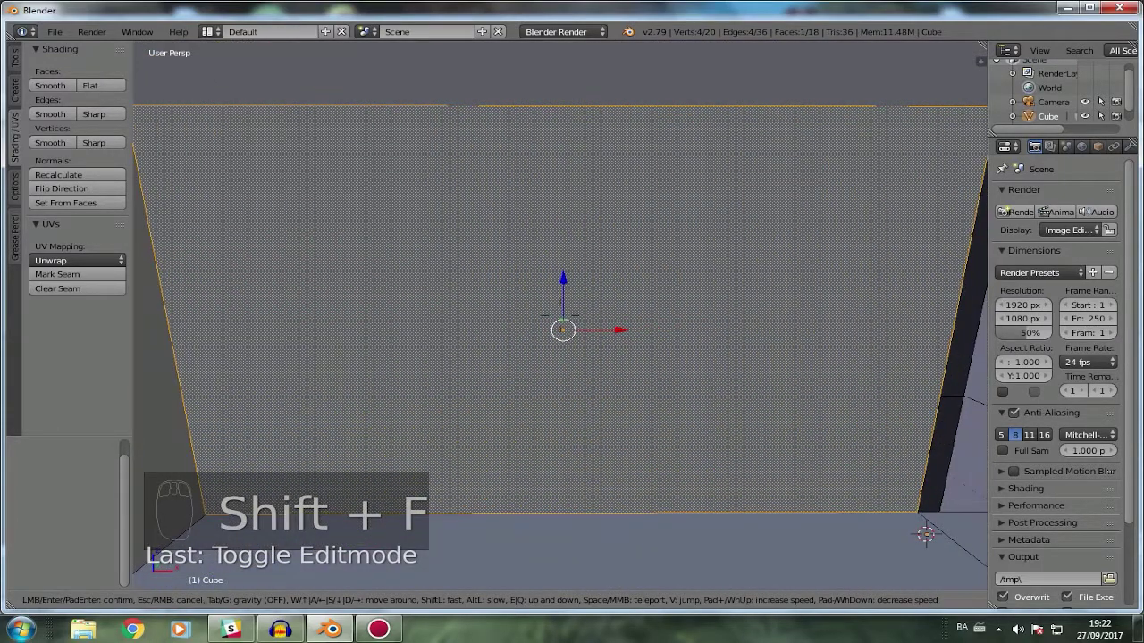
key("w")
key("s")
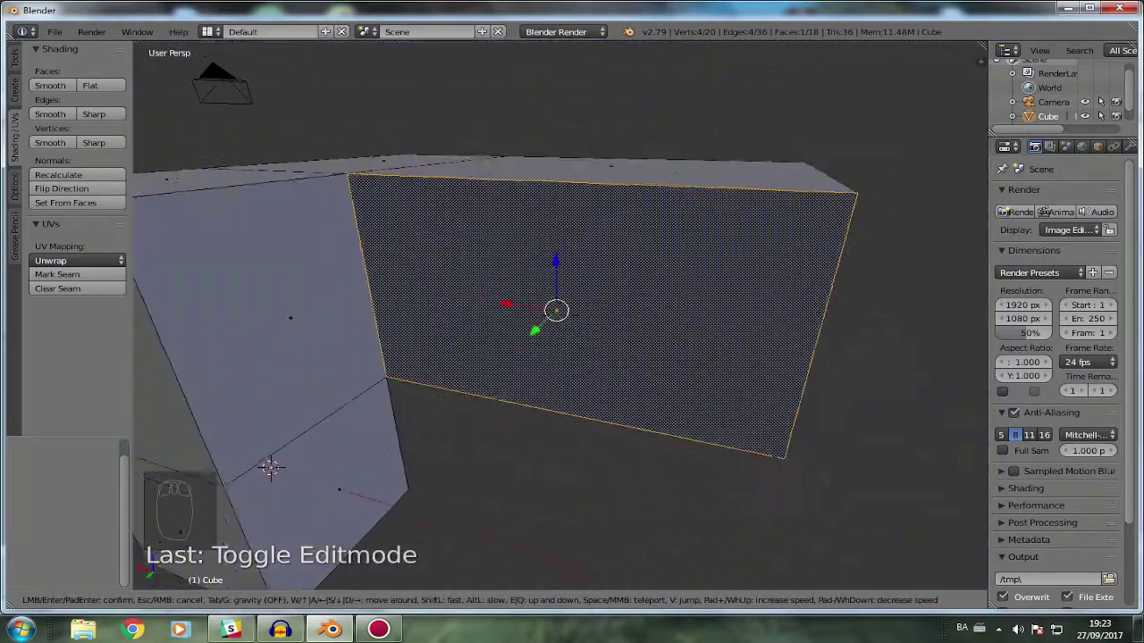
left_click(561, 314)
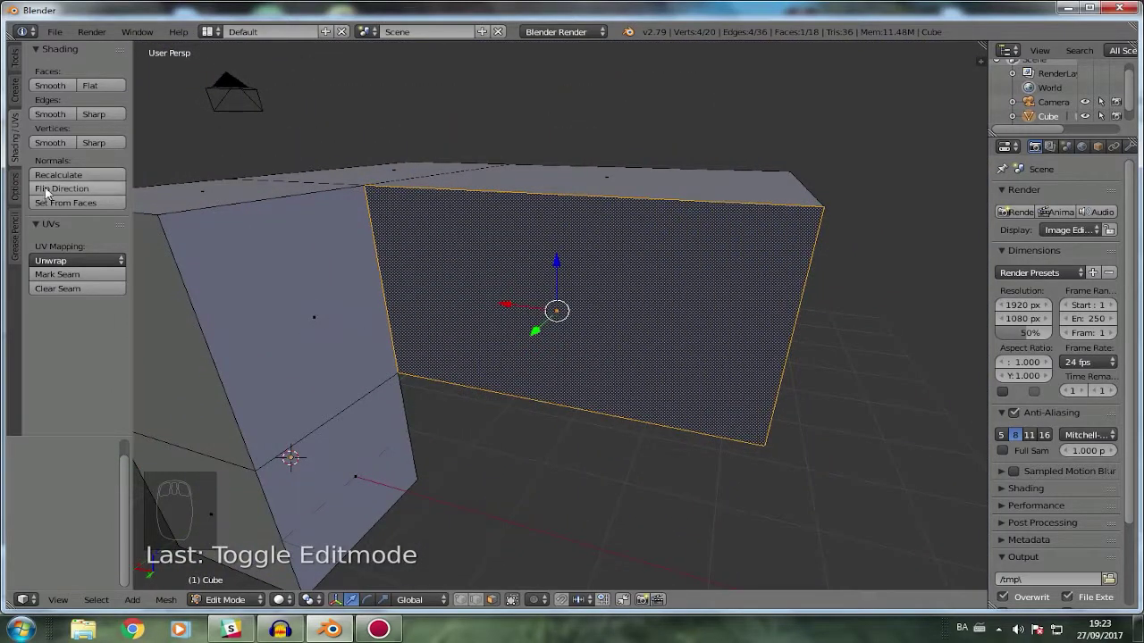
left_click(48, 191)
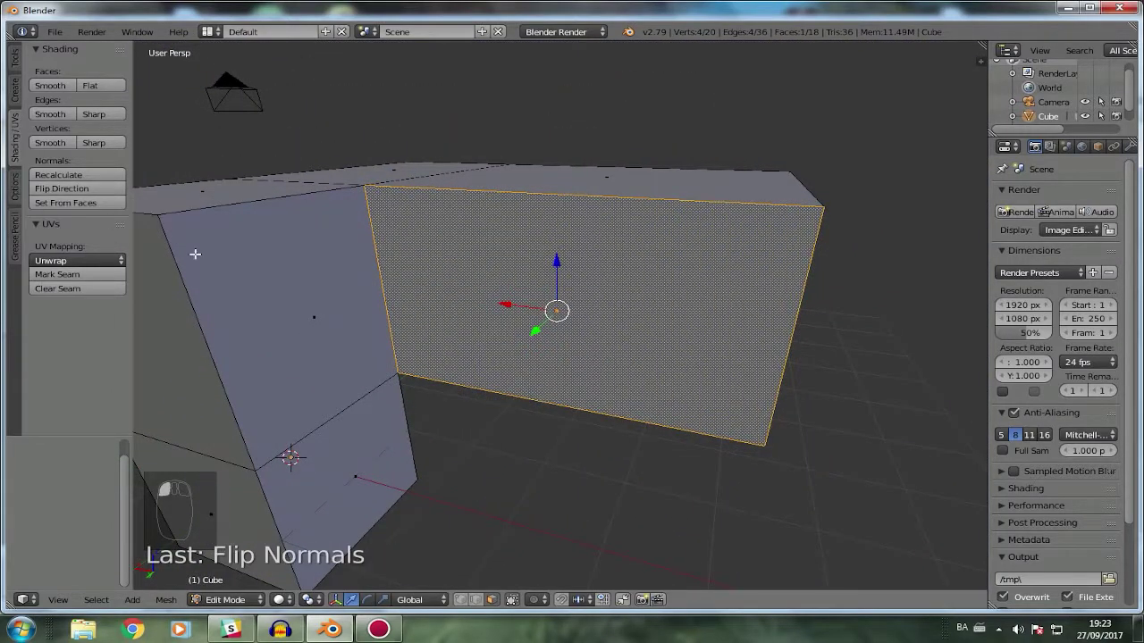
Add the two front top faces and the adjoining inner face to the selection, flip all four normals and deselect everything.
scroll(506, 378, "down", 3)
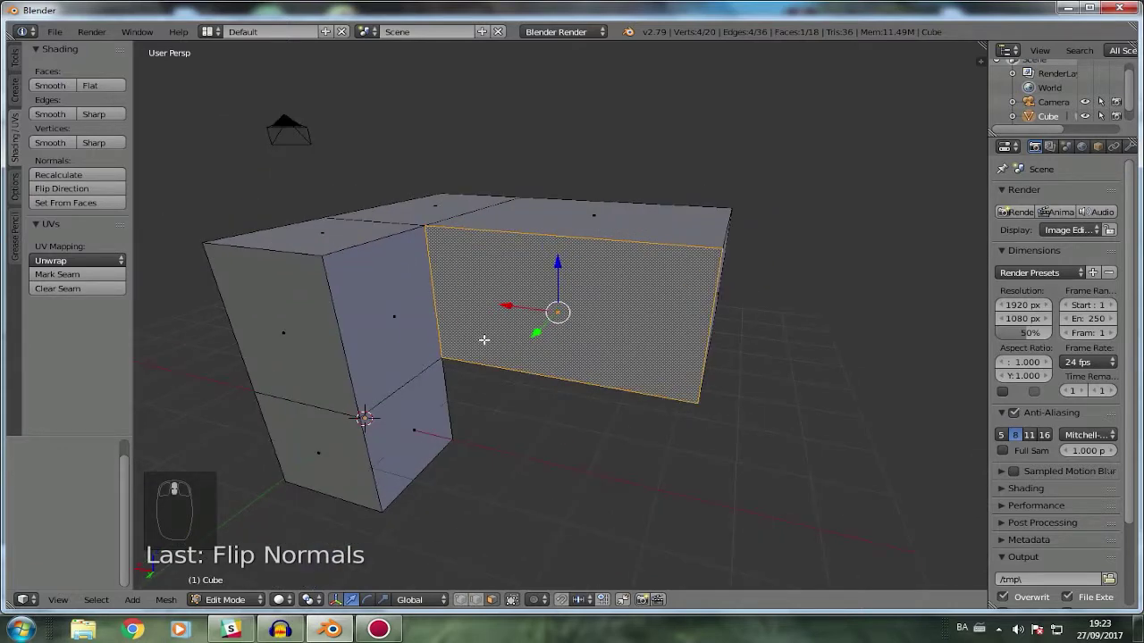
right_click(594, 238, "shift")
right_click(421, 227, "shift")
right_click(369, 298, "shift")
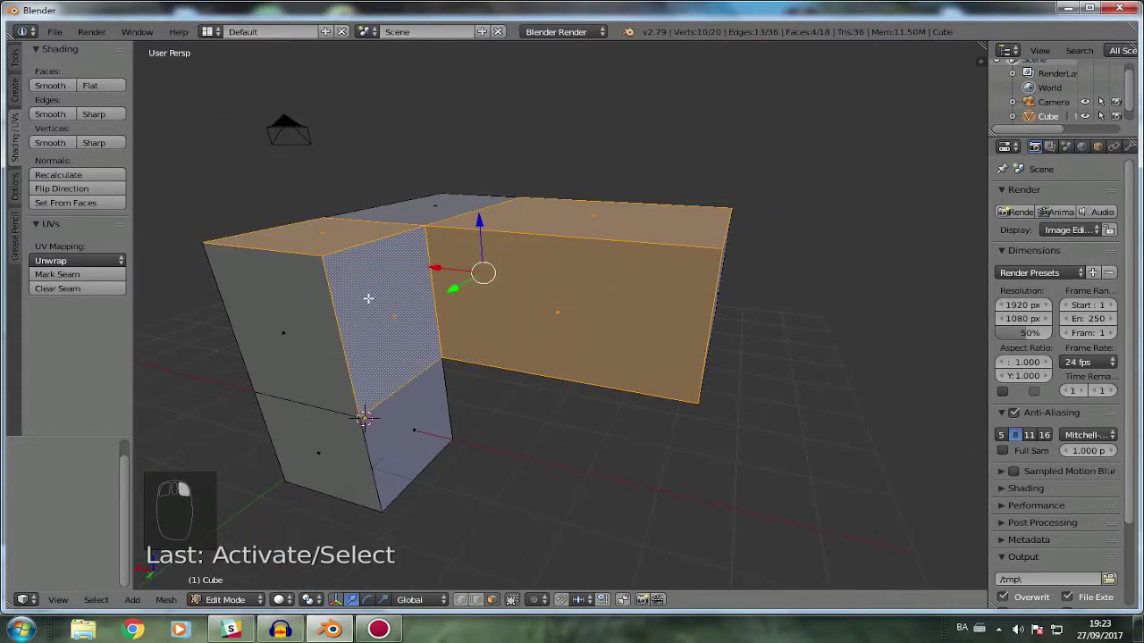
left_click(55, 188)
key("a")
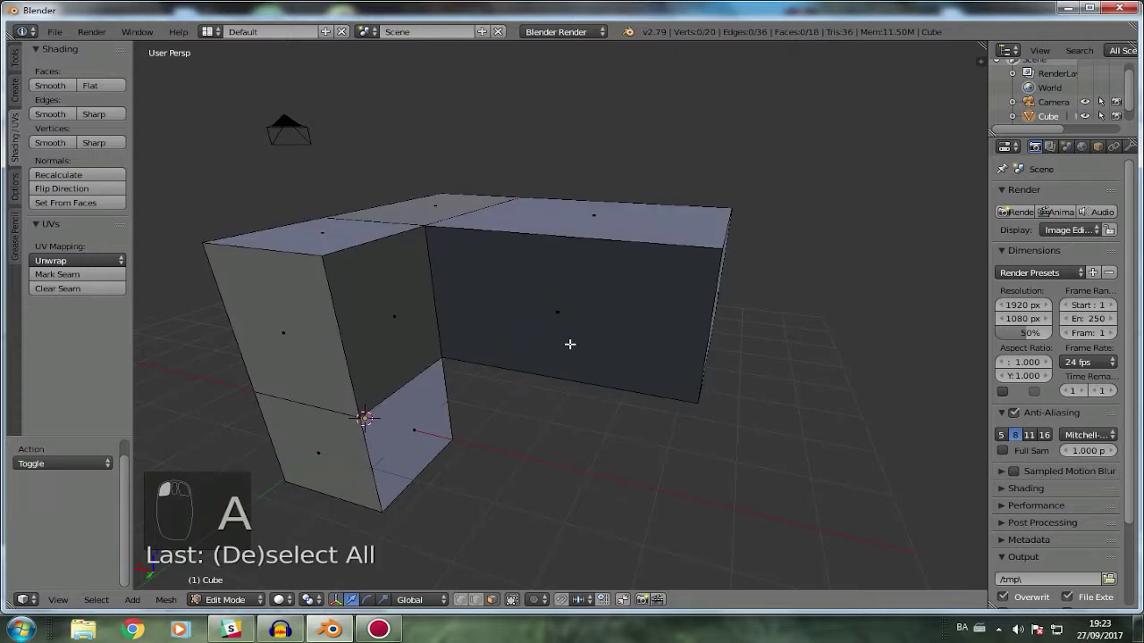
Select only the long side face and set the transform orientation to Normal to inspect its normal direction.
middle_click_drag(571, 344, 572, 393)
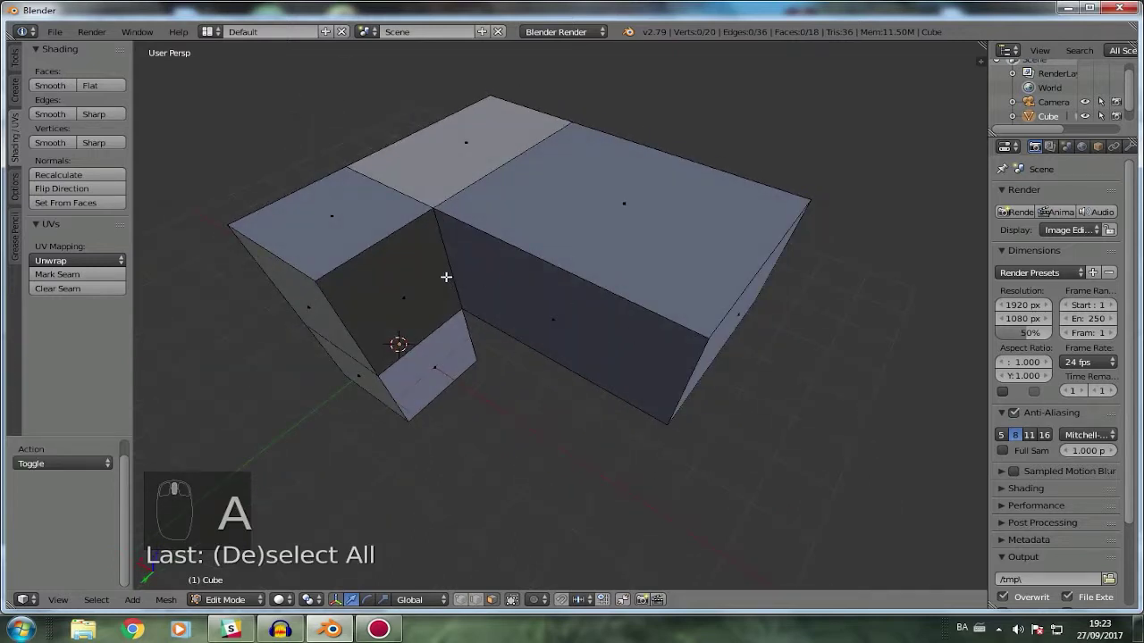
right_click(357, 253)
right_click(626, 237)
right_click(604, 315)
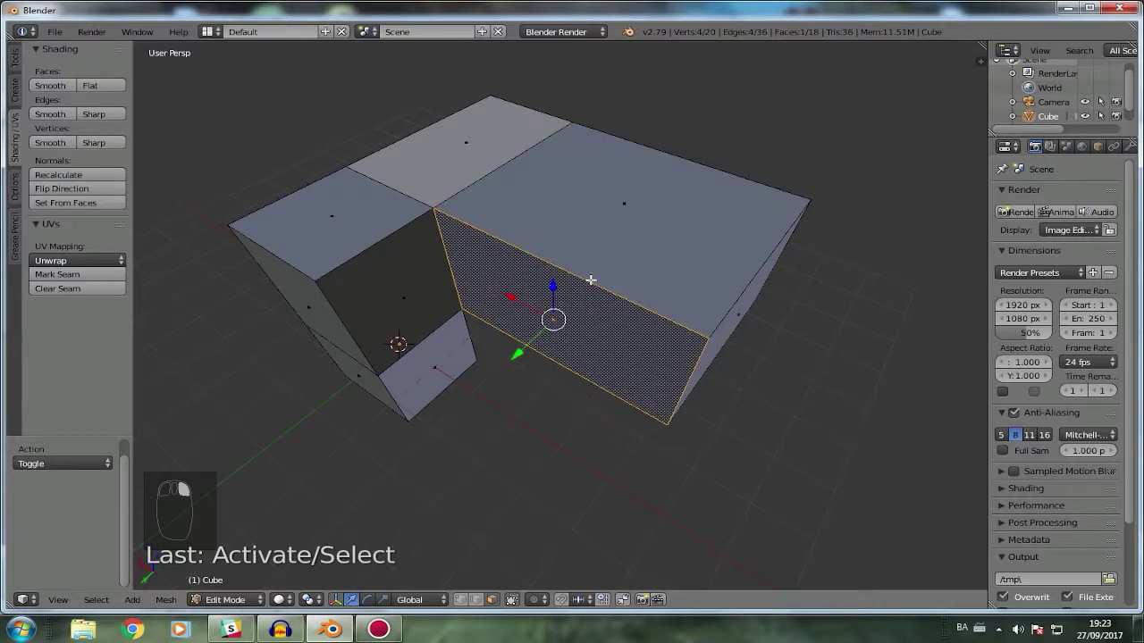
left_click(415, 599)
left_click(452, 548)
middle_click_drag(595, 412, 523, 329)
scroll(583, 328, "up", 3)
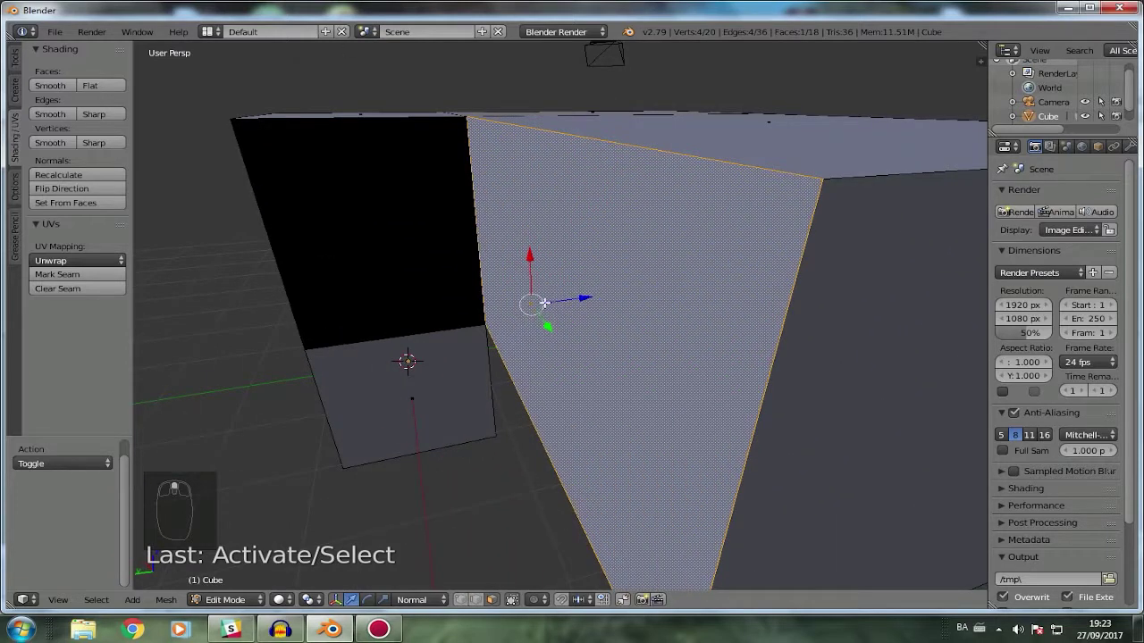
Flip the long side face's normal and set the transform orientation back to Global.
left_click(51, 189)
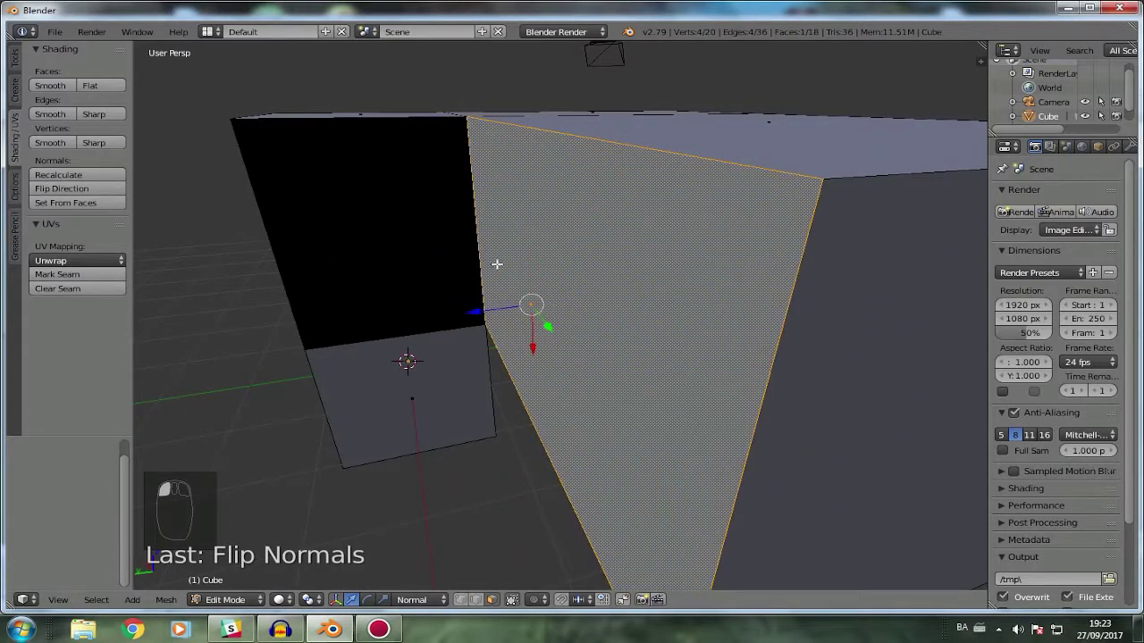
scroll(483, 305, "down", 3)
middle_click_drag(549, 304, 580, 328)
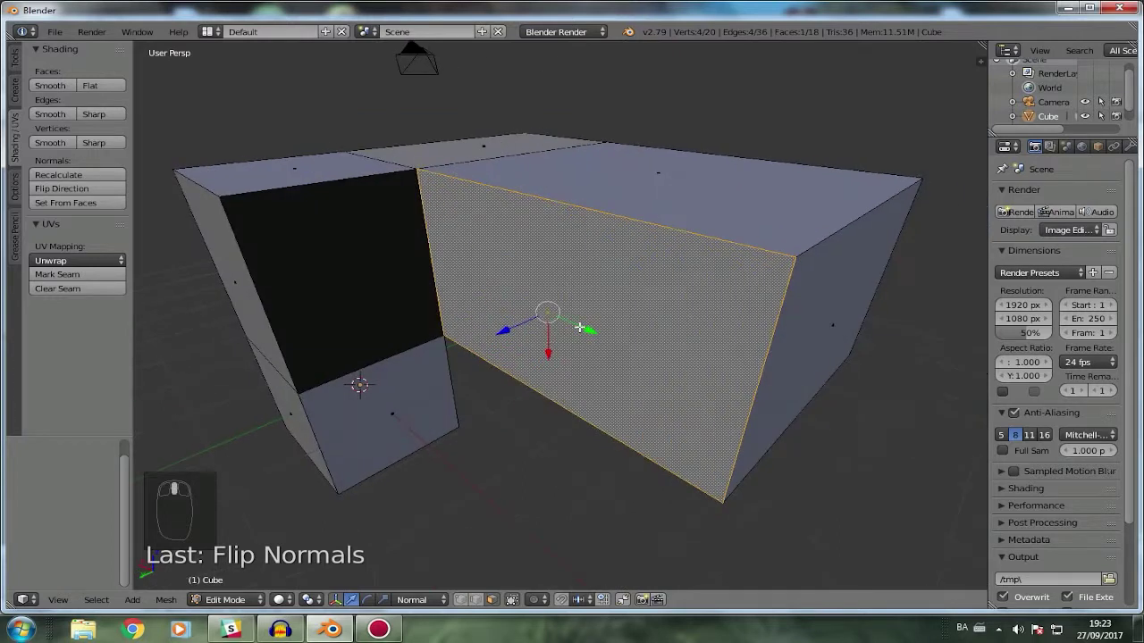
left_click(416, 599)
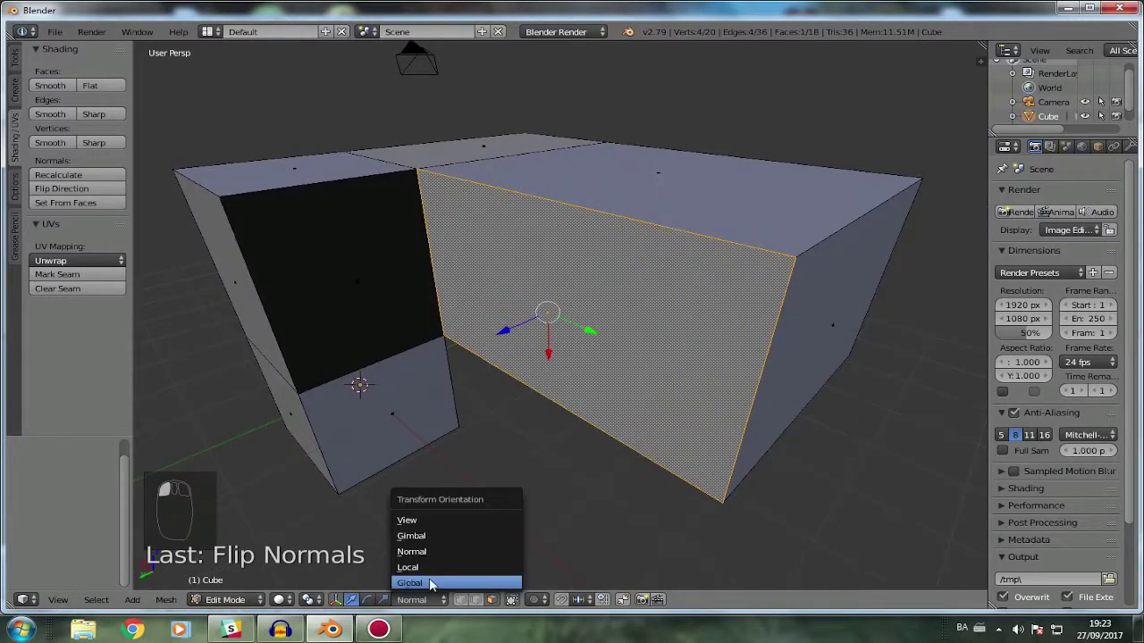
left_click(429, 579)
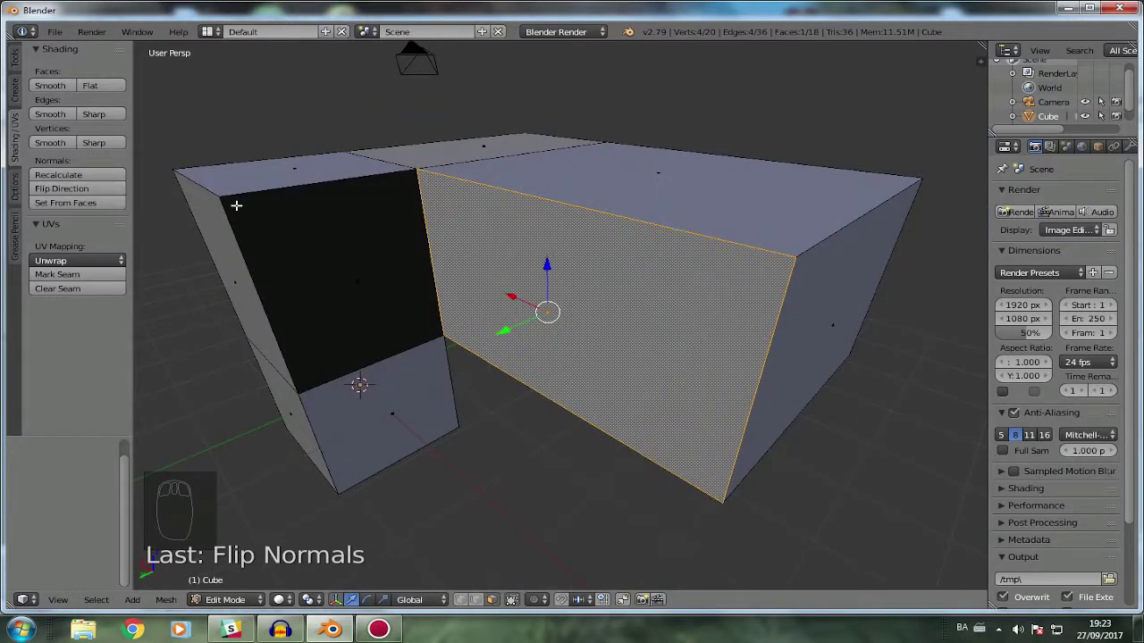
Select the entire mesh and recalculate its normals.
key("a")
key("a")
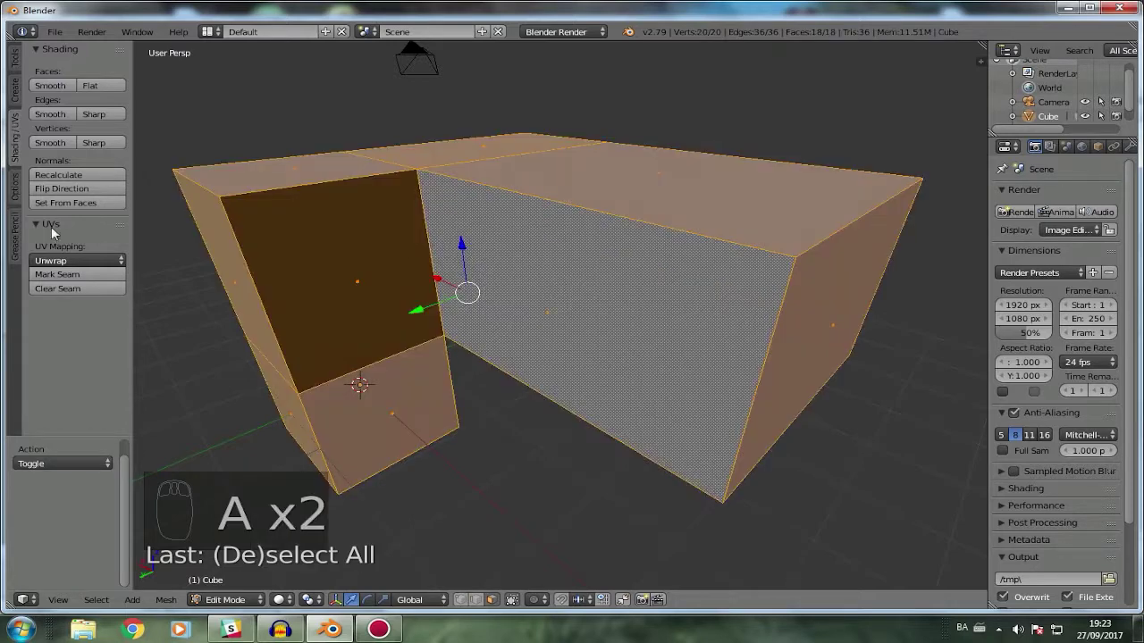
left_click(100, 173)
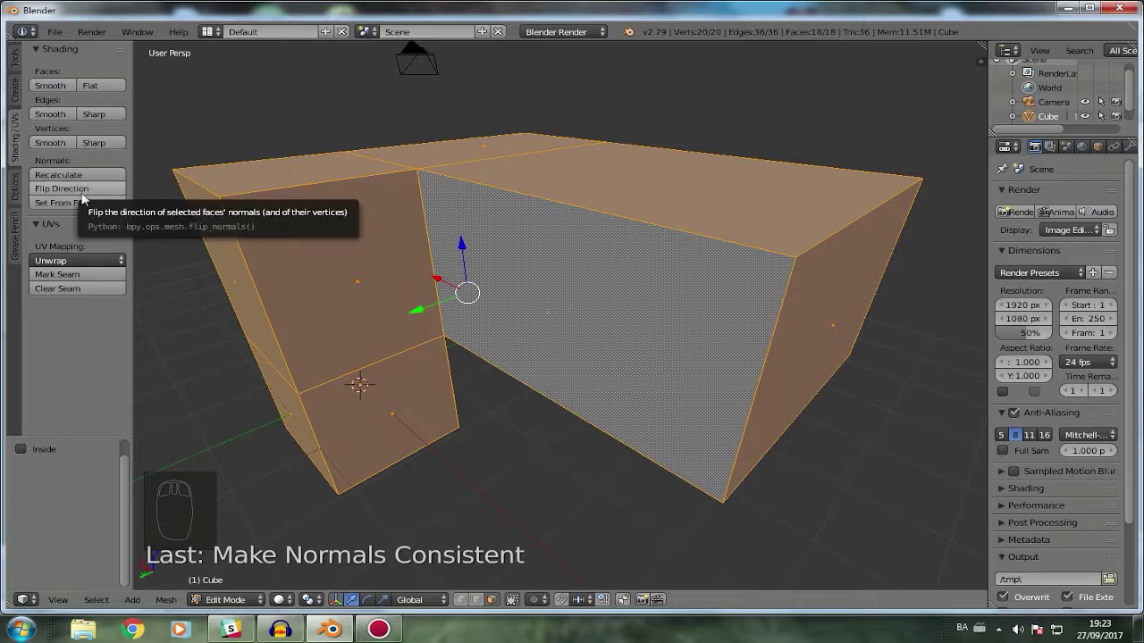
key("w")
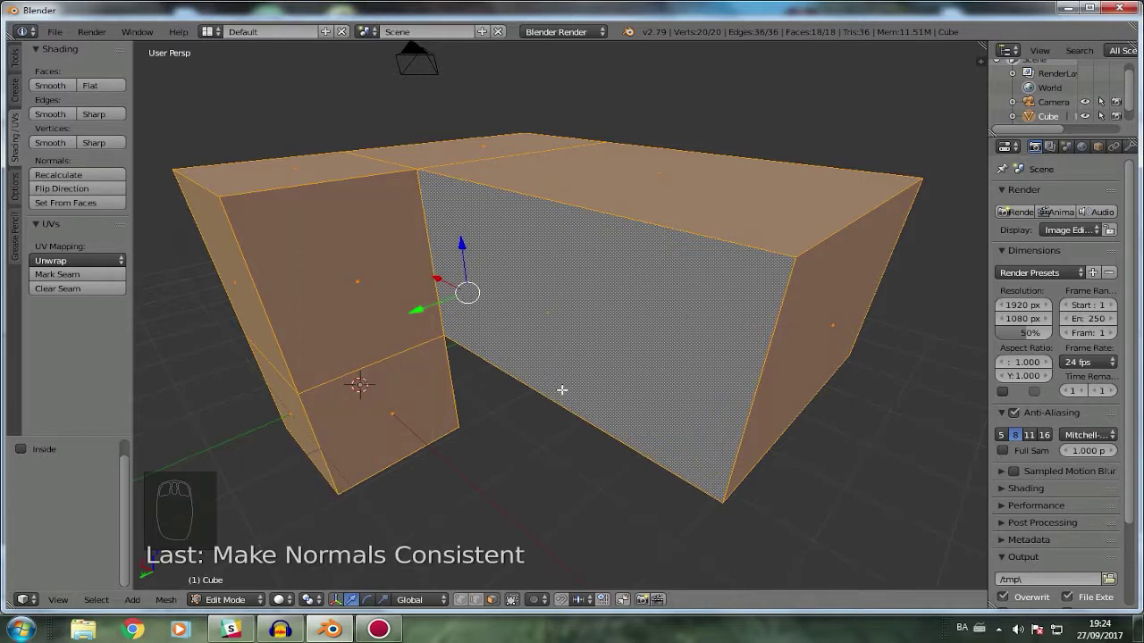
key("w")
scroll(421, 268, "down", 3)
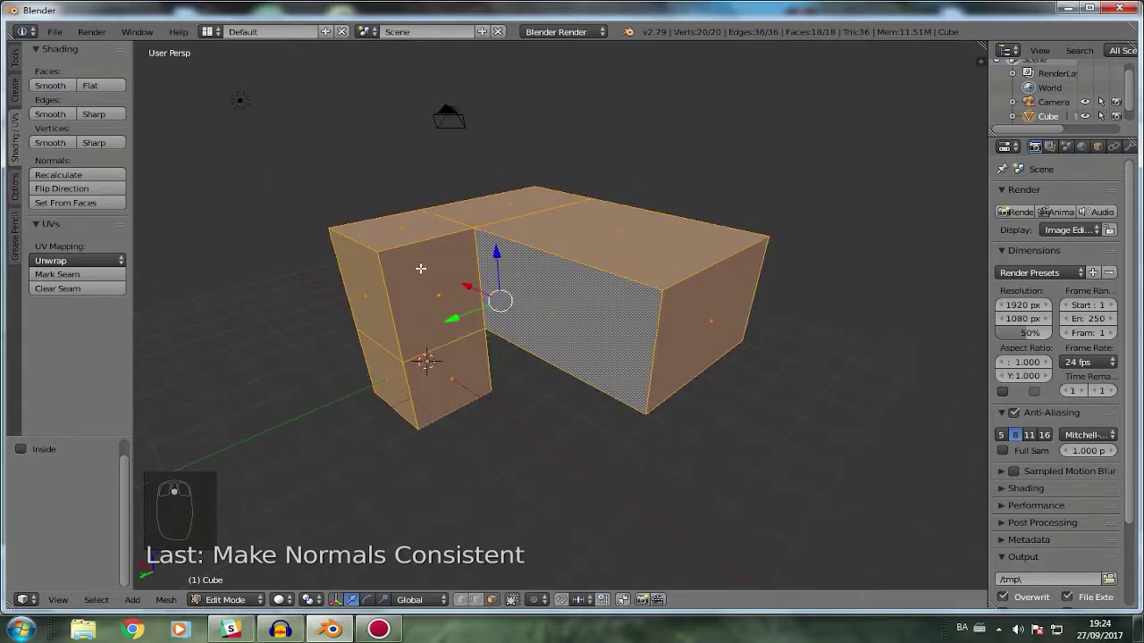
Leave Edit Mode and replace the L-shaped object with a new default cube at the origin.
key("Tab")
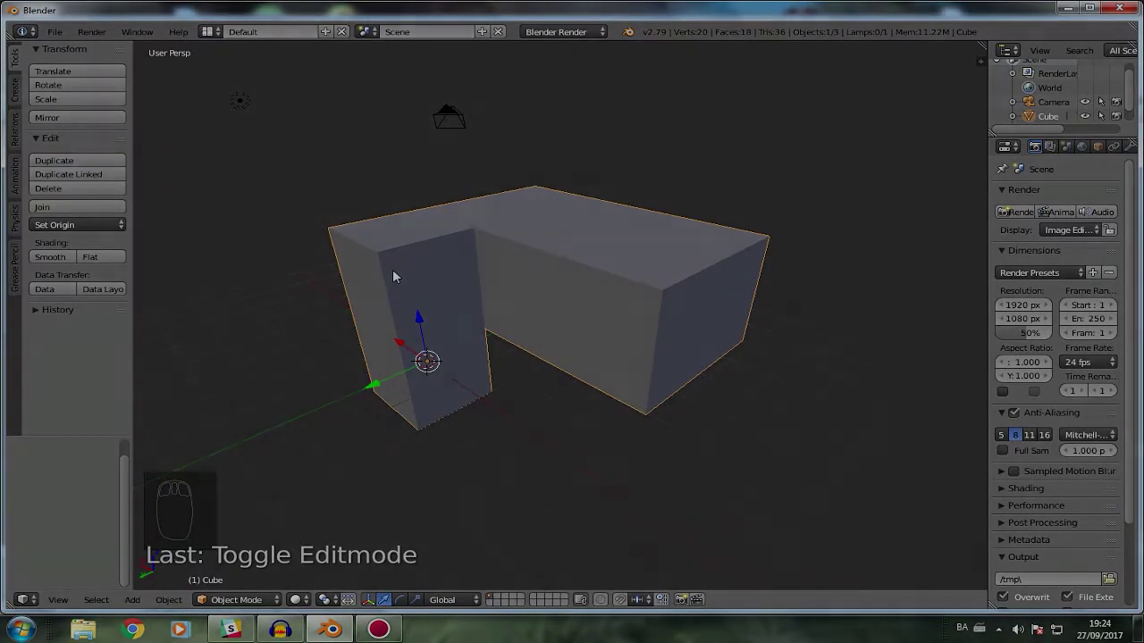
key("Delete")
left_click(394, 274)
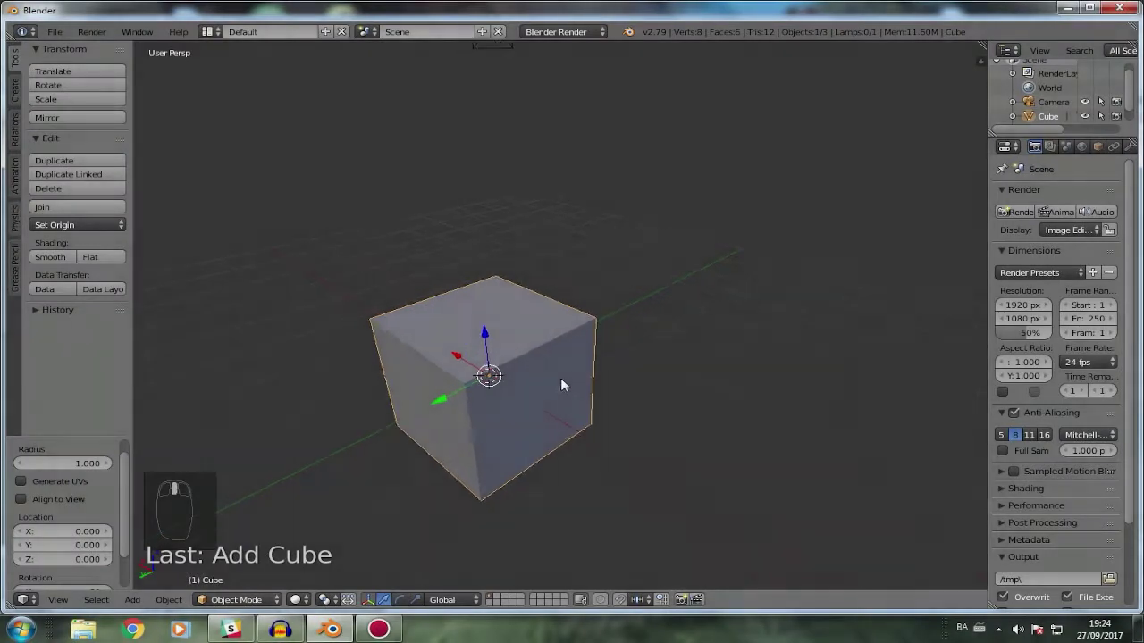
middle_click_drag(561, 378, 611, 356)
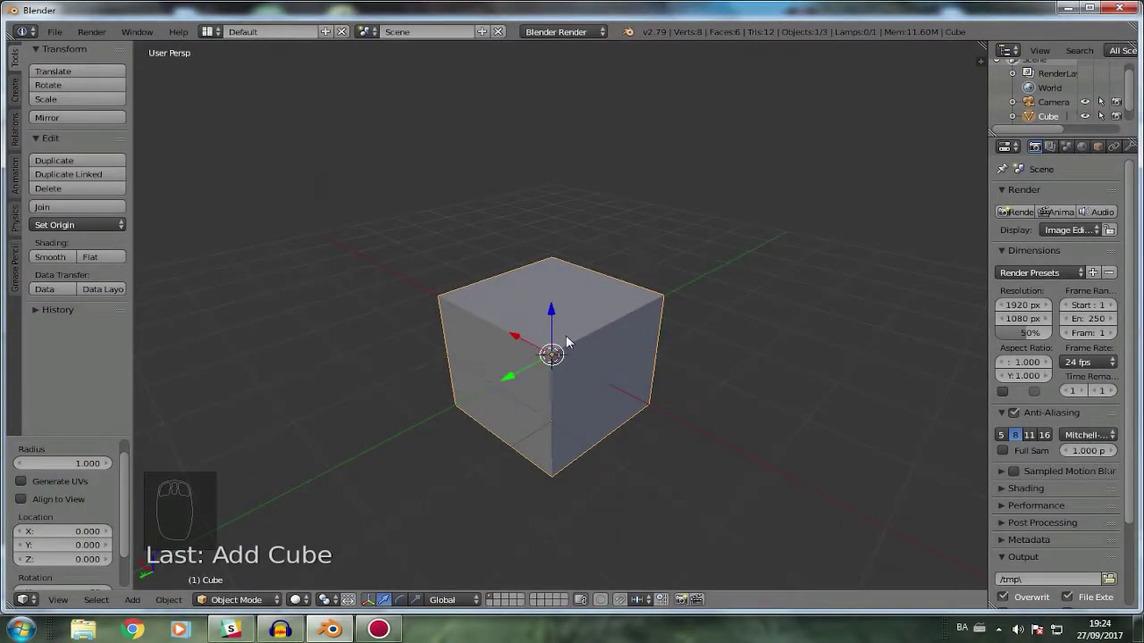
scroll(562, 404, "down", 1)
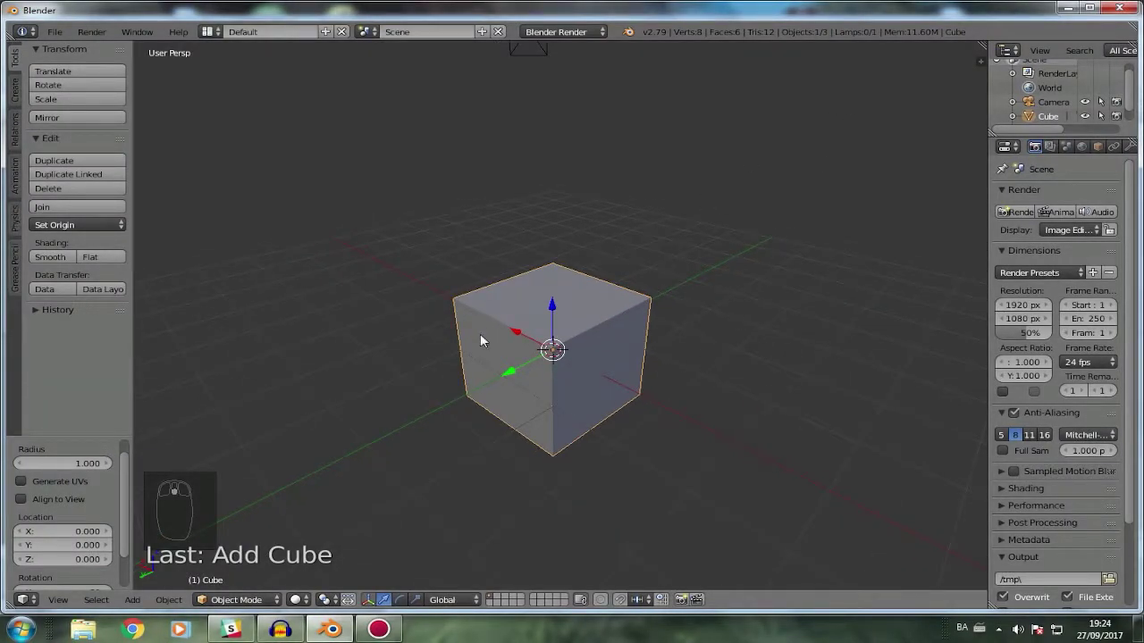
key("Tab")
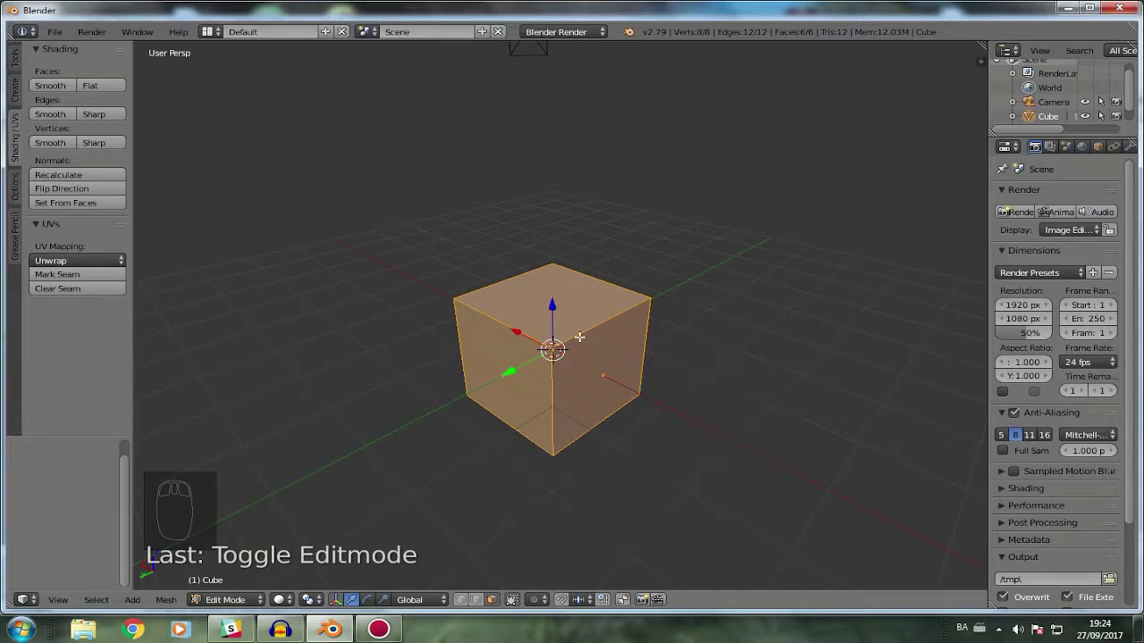
key("Tab")
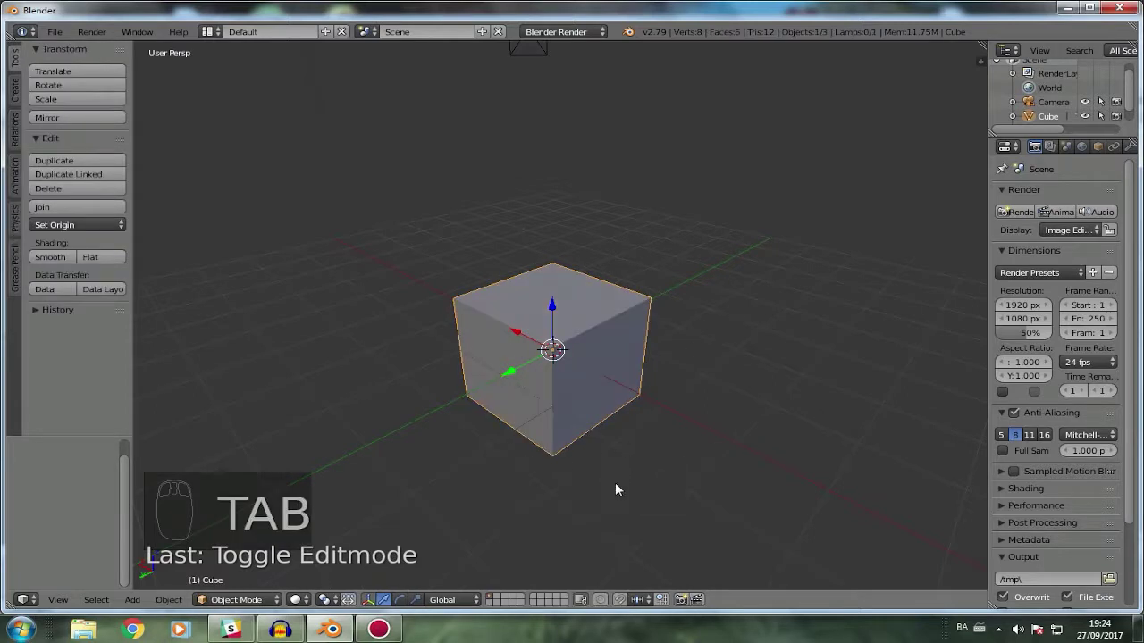
Hide the tool shelf and widen the Properties editor.
middle_click_drag(589, 332, 545, 337)
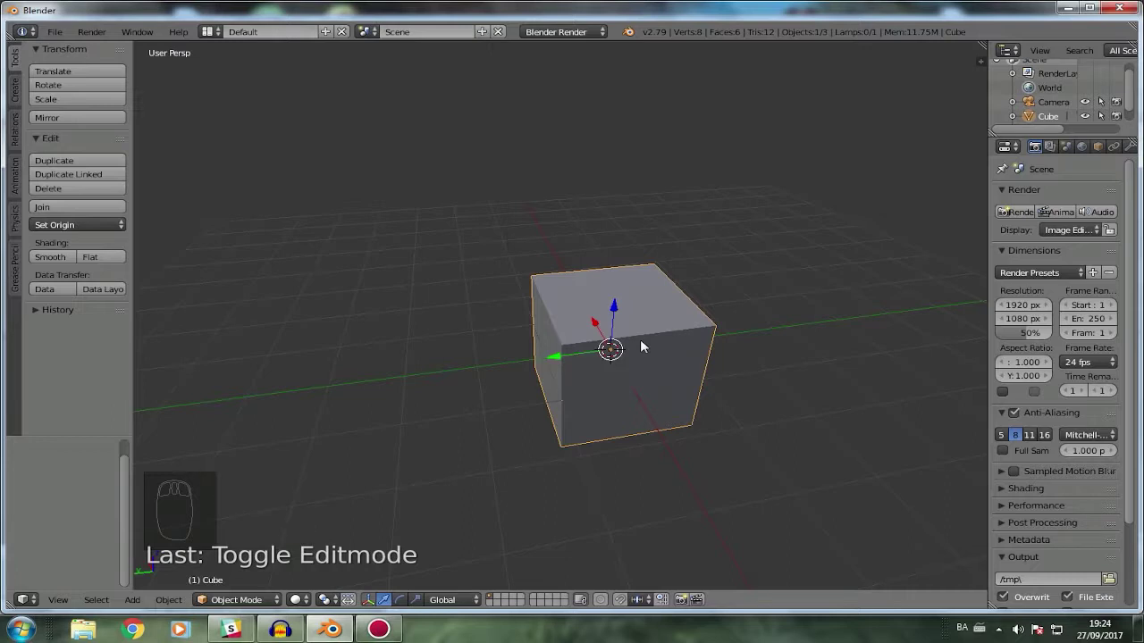
key("t")
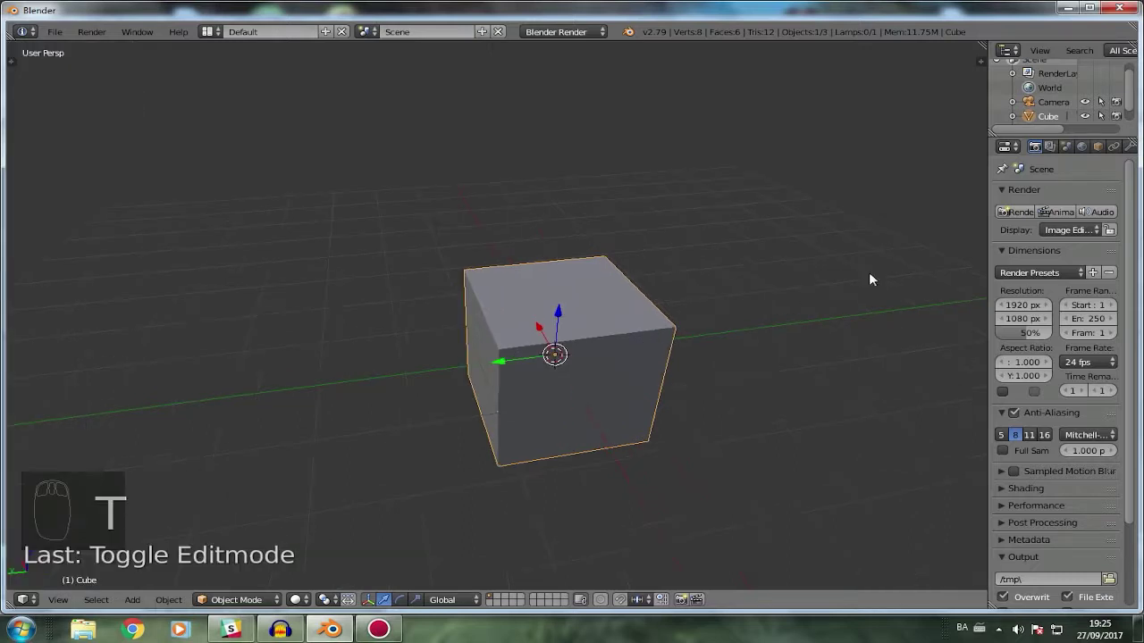
left_click_drag(987, 249, 811, 147)
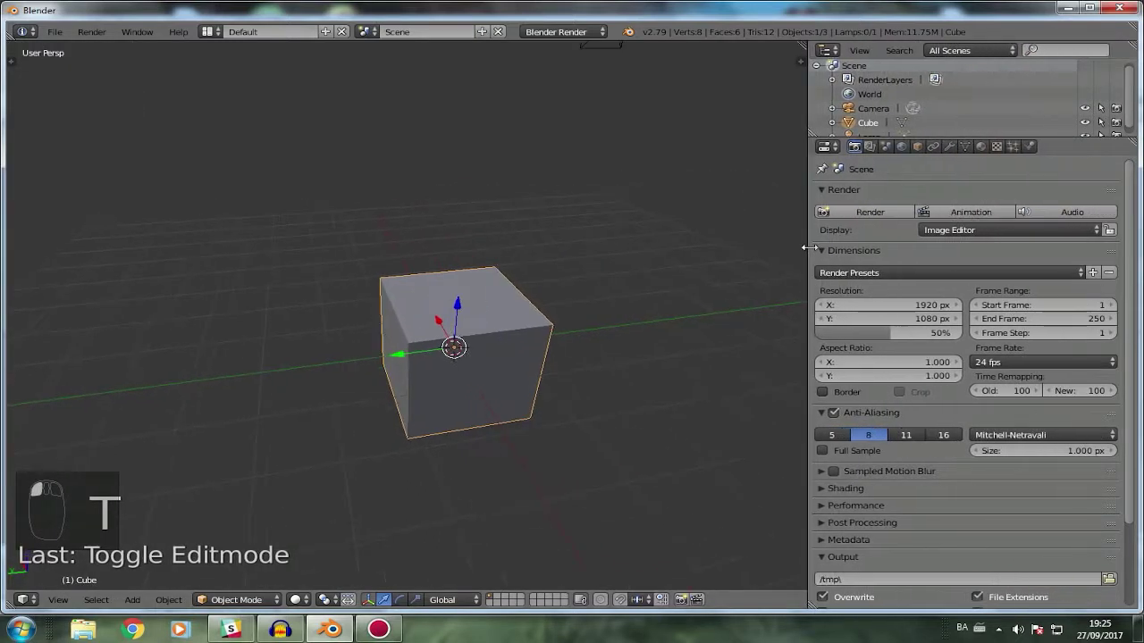
Add an Array modifier to the cube.
left_click(950, 143)
left_click(887, 194)
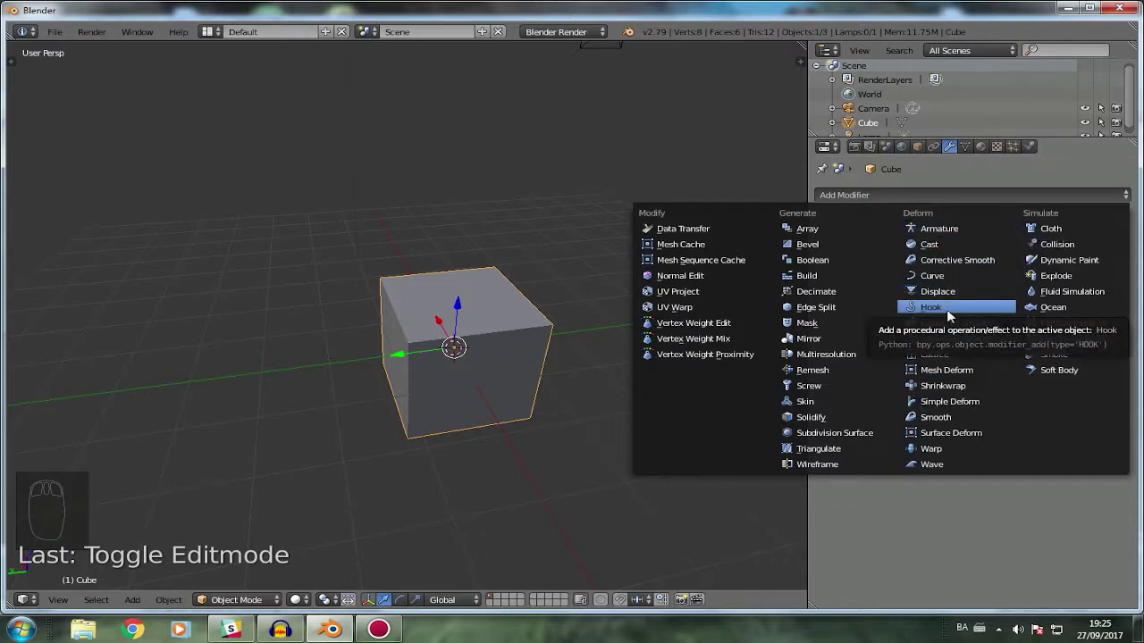
left_click(828, 228)
middle_click_drag(560, 323, 521, 379)
key("KP_Decimal")
scroll(536, 288, "down", 5)
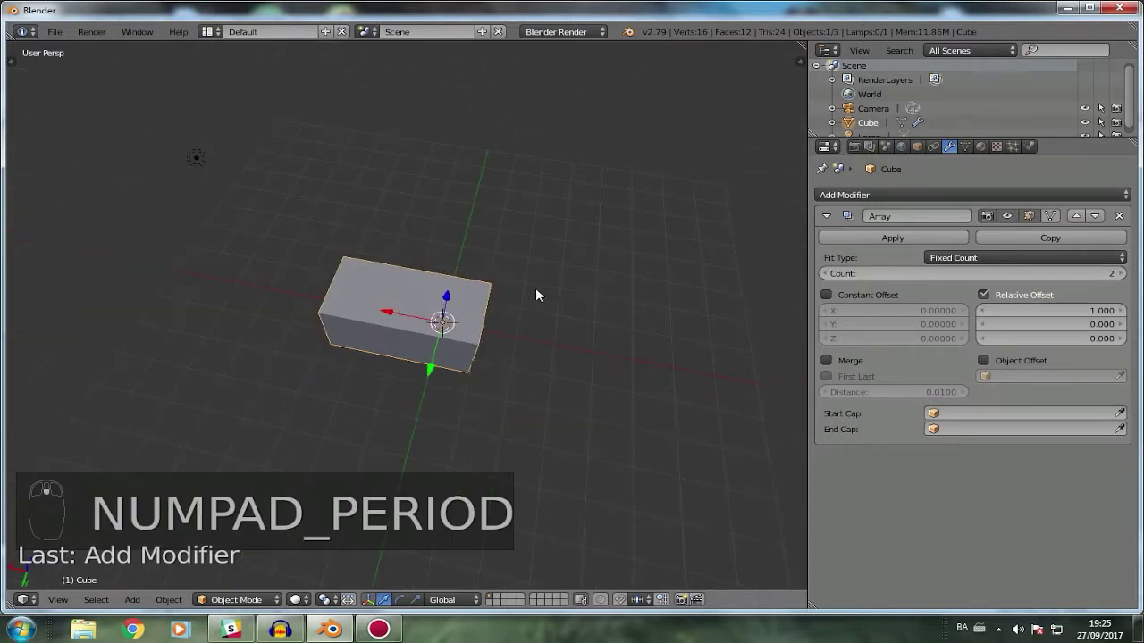
middle_click_drag(536, 288, 176, 238)
scroll(295, 268, "up", 5)
middle_click_drag(382, 284, 566, 298)
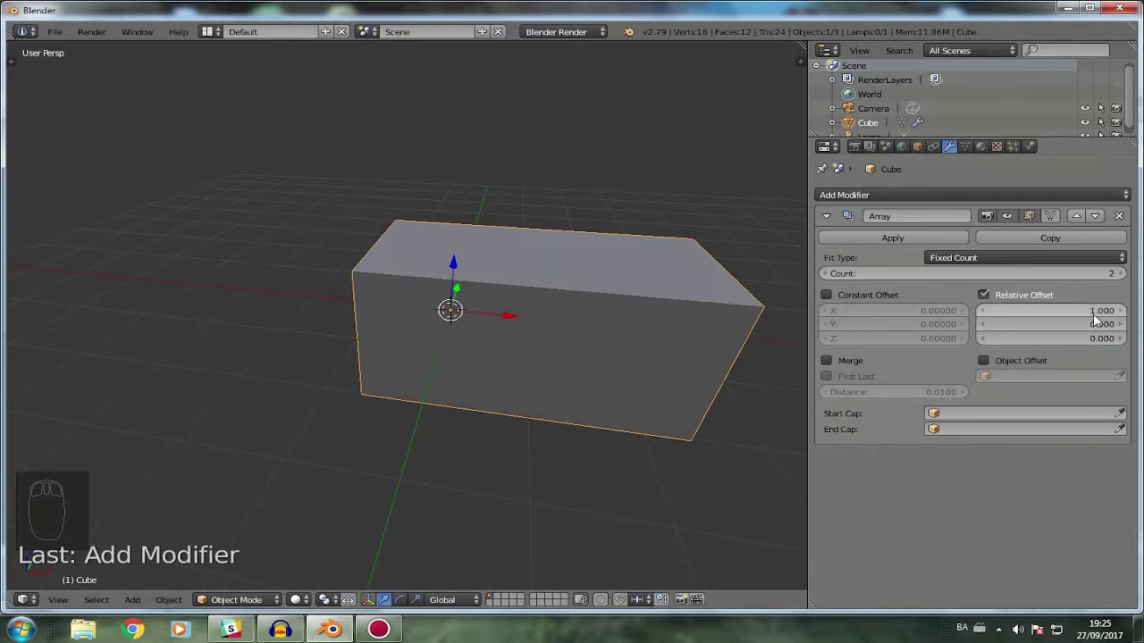
Try a relative X offset of 0 on the array, followed by a relative X offset of 2.
left_click(1050, 310)
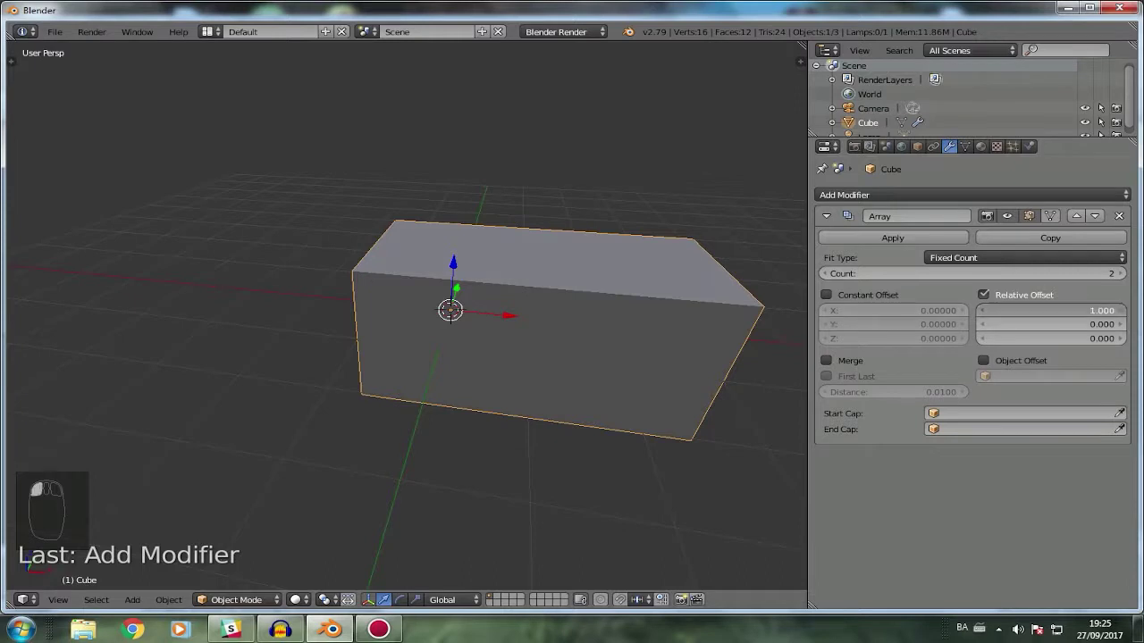
key("Return")
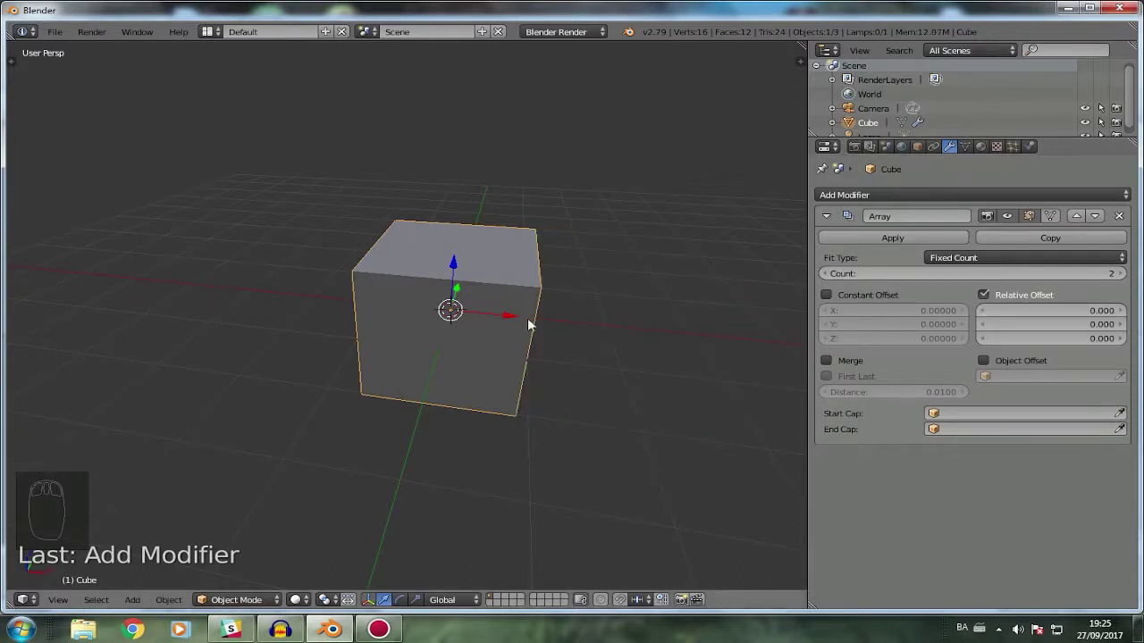
left_click(1022, 310)
key("Return")
scroll(460, 333, "down", 3)
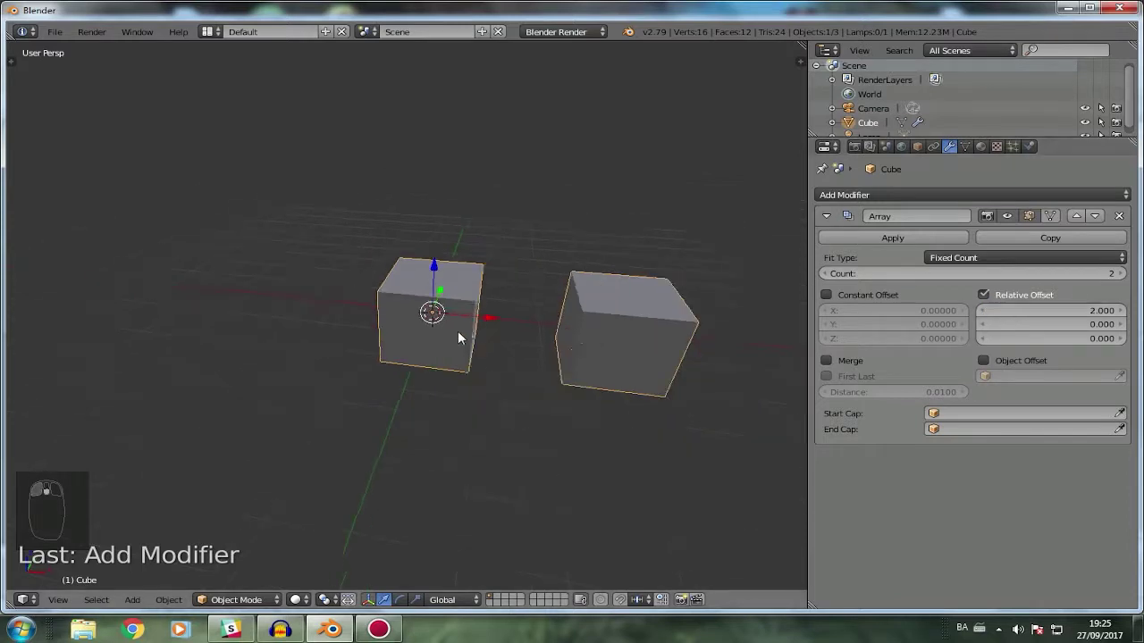
middle_click_drag(576, 329, 459, 343, "shift")
scroll(343, 346, "up", 2)
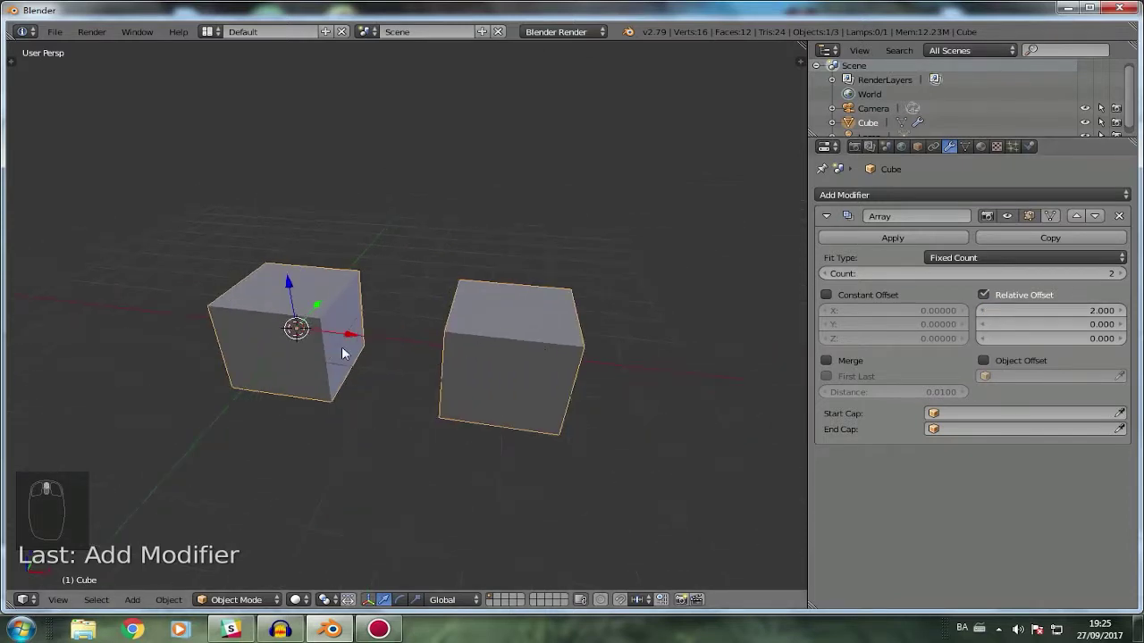
middle_click_drag(333, 384, 521, 390, "shift")
middle_click_drag(474, 359, 389, 355, "shift")
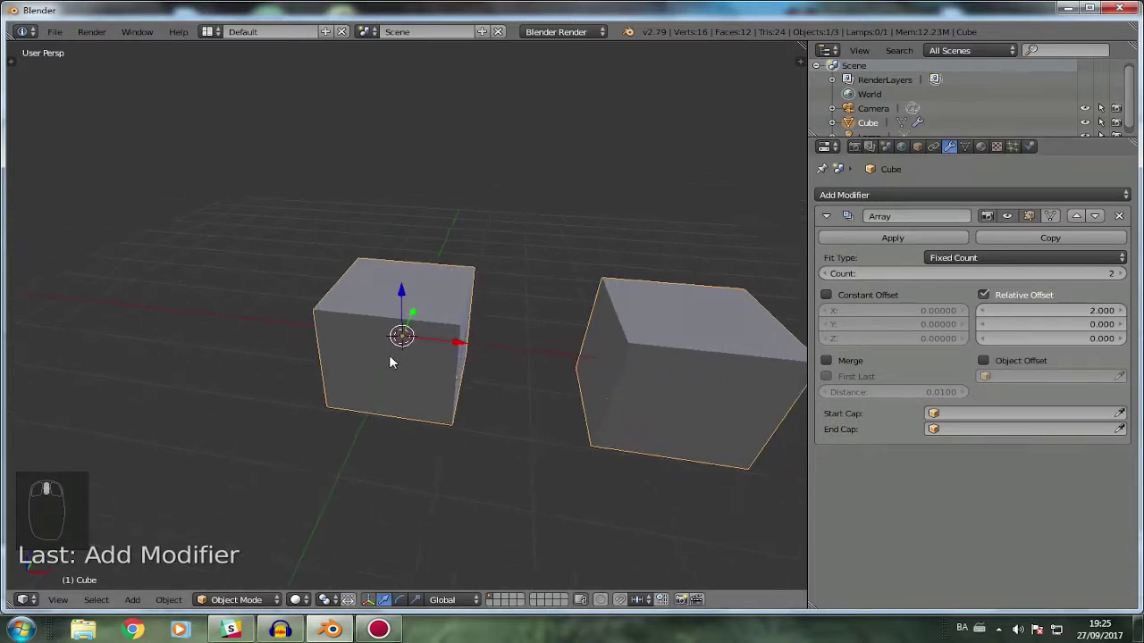
Enter Edit Mode and try scaling the whole cube uniformly.
key("Tab")
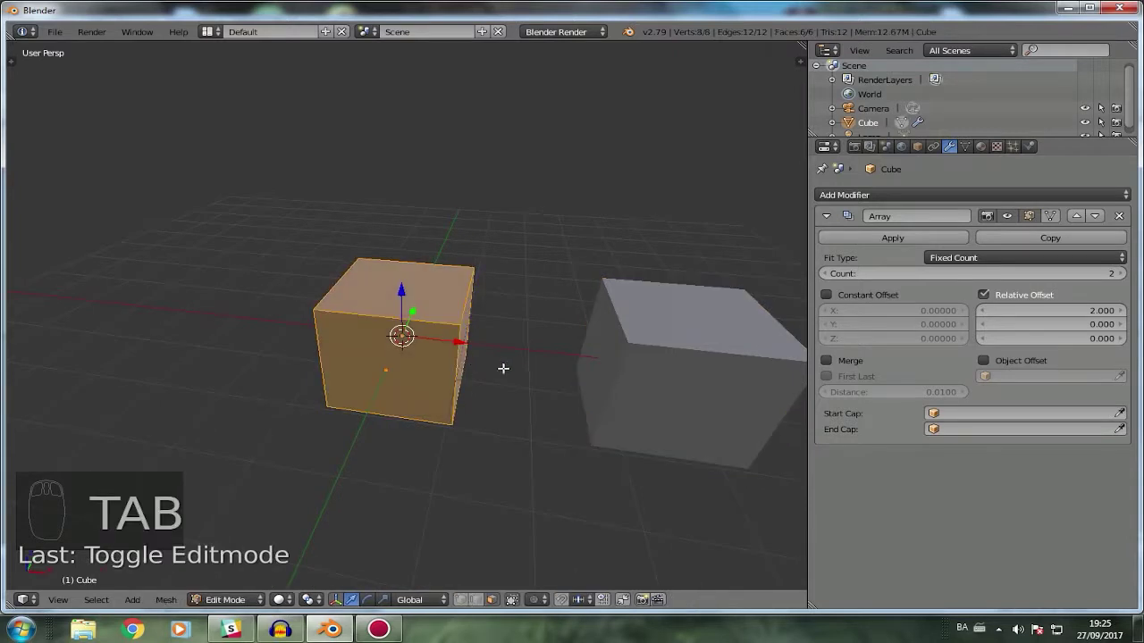
key("s")
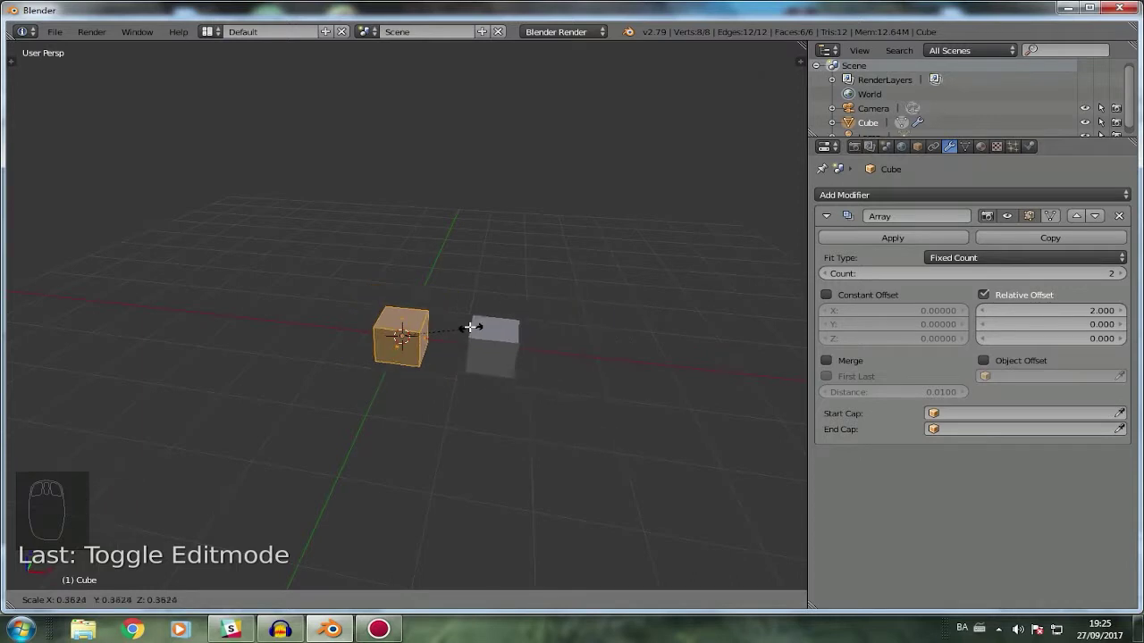
left_click(513, 341)
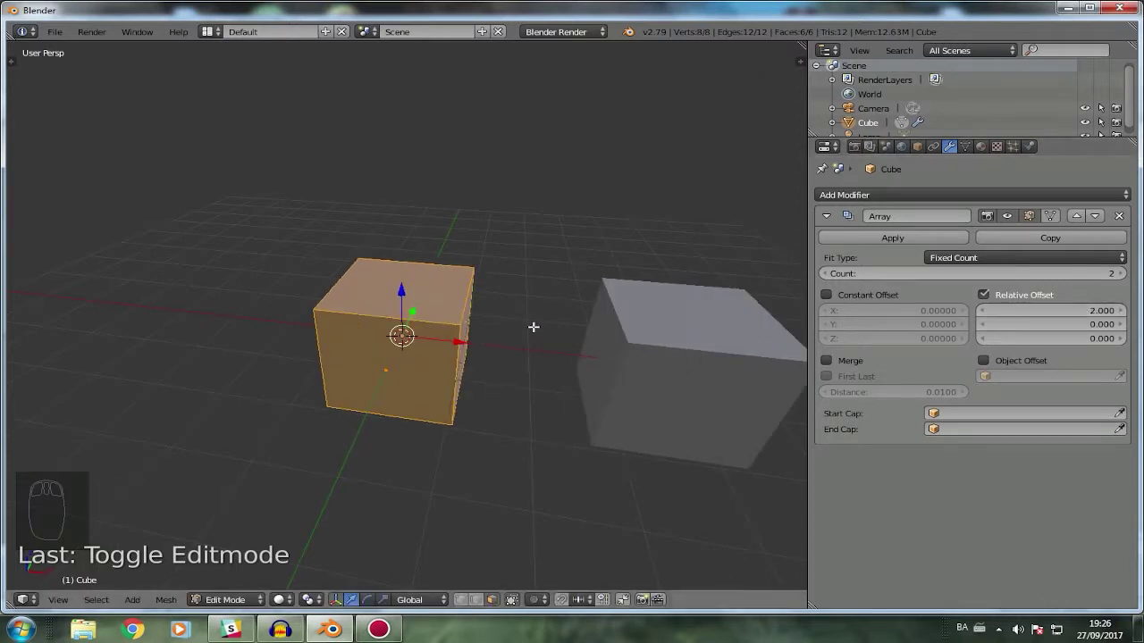
Set the array's count to 3.
scroll(459, 388, "down", 1)
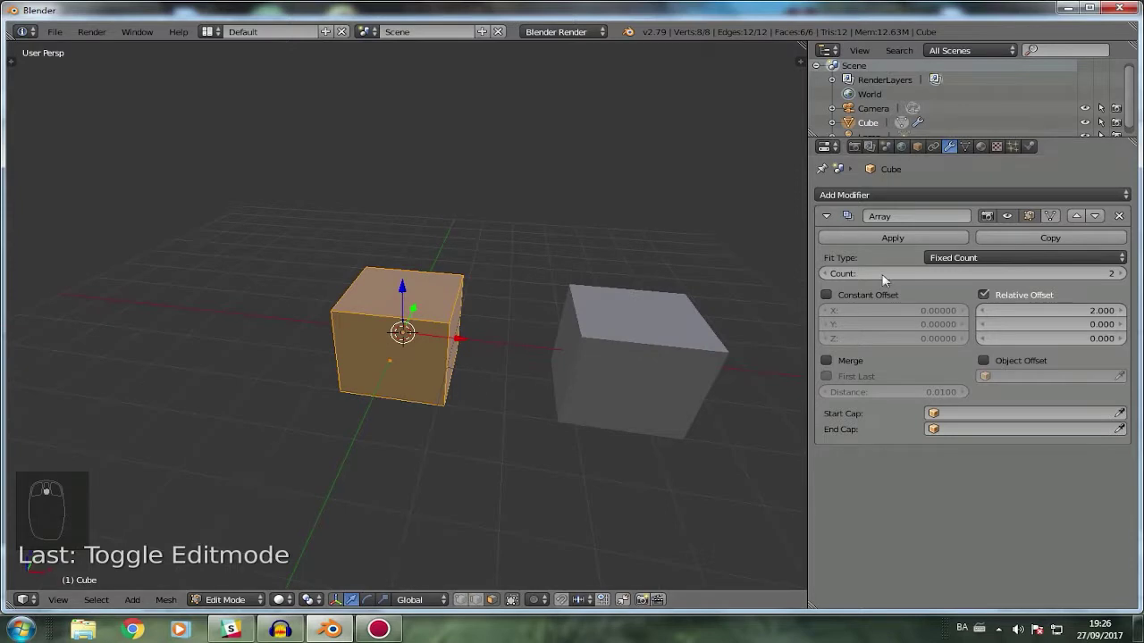
left_click(1113, 274)
scroll(416, 420, "down", 2)
Extrude the original cube's top face upward into a tall column and scale that face down to form a tapered spire.
right_click(420, 300)
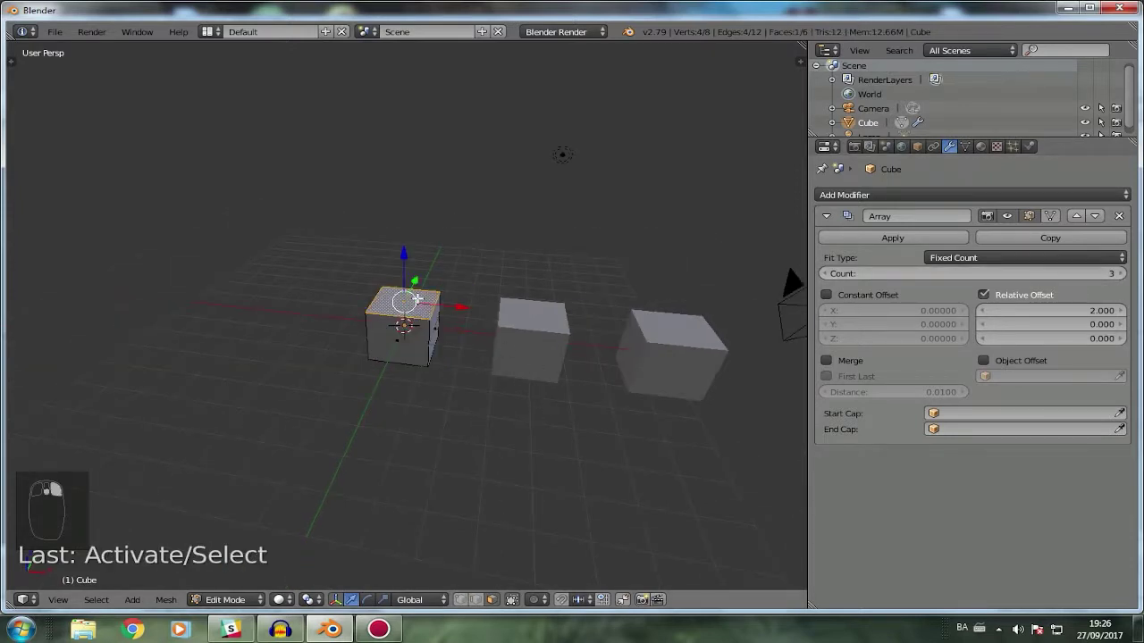
key("e")
left_click(580, 229)
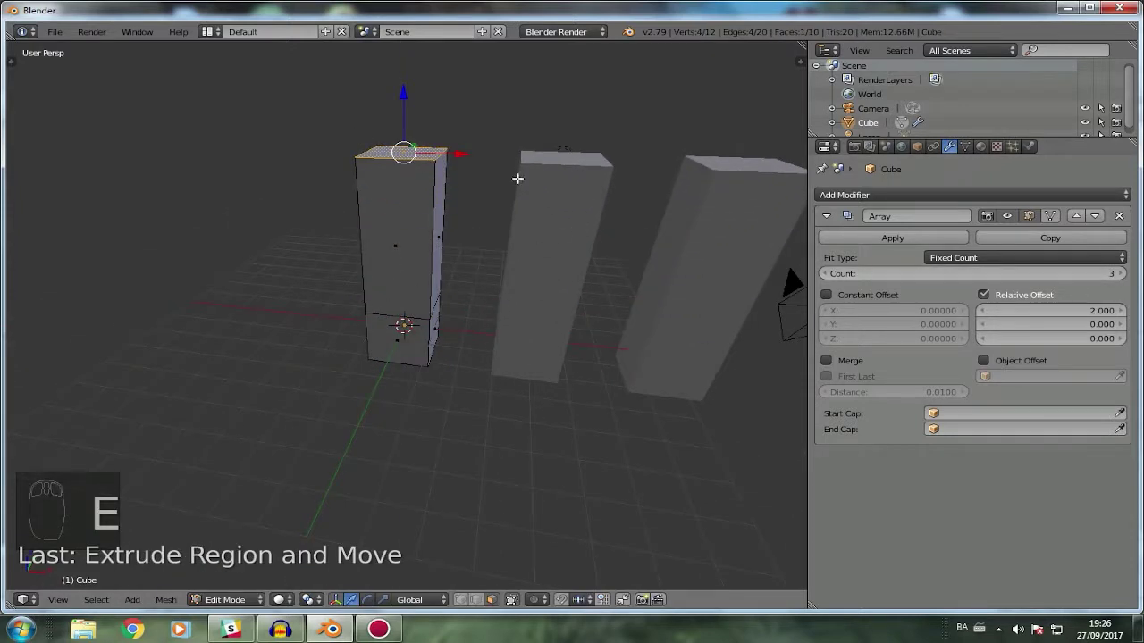
scroll(562, 401, "down", 2)
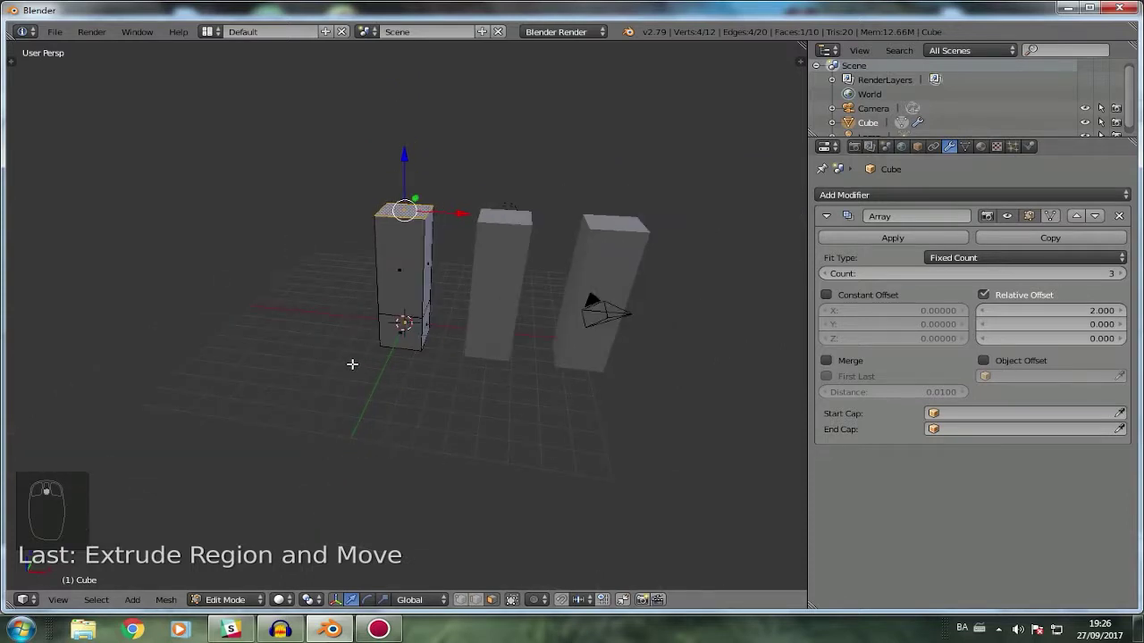
scroll(456, 286, "up", 1)
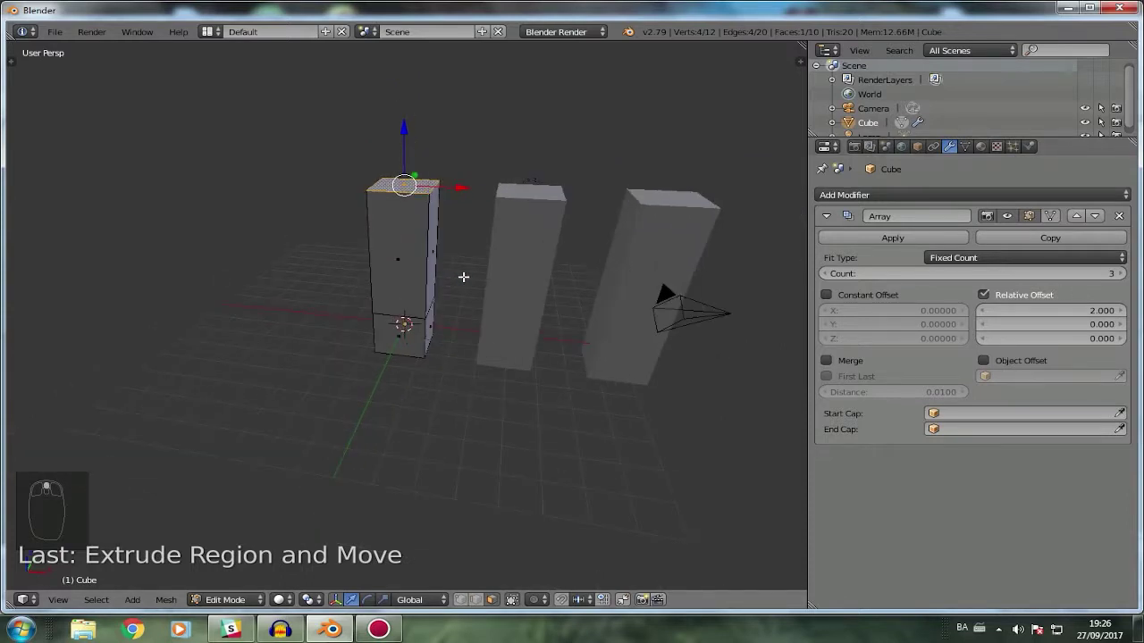
key("s")
left_click(448, 208)
Try extruding the side face of the spire's base along X, and set the array's relative X offset to 1.
middle_click_drag(407, 306, 524, 304)
right_click(386, 341)
key("e")
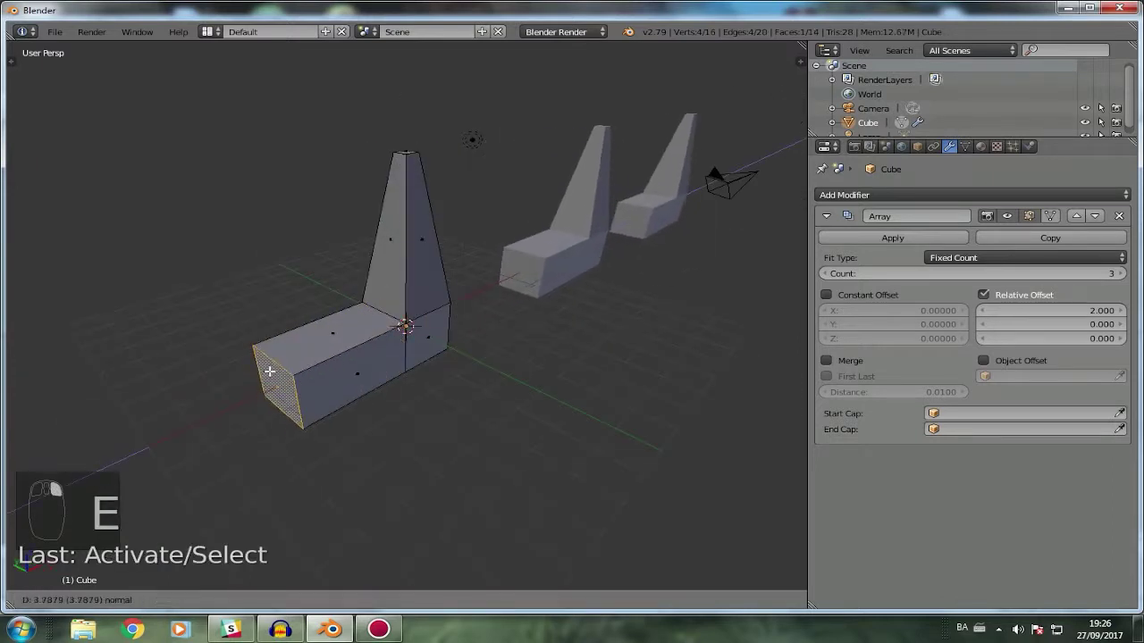
right_click(613, 352)
left_click(995, 309)
type("1")
key("Return")
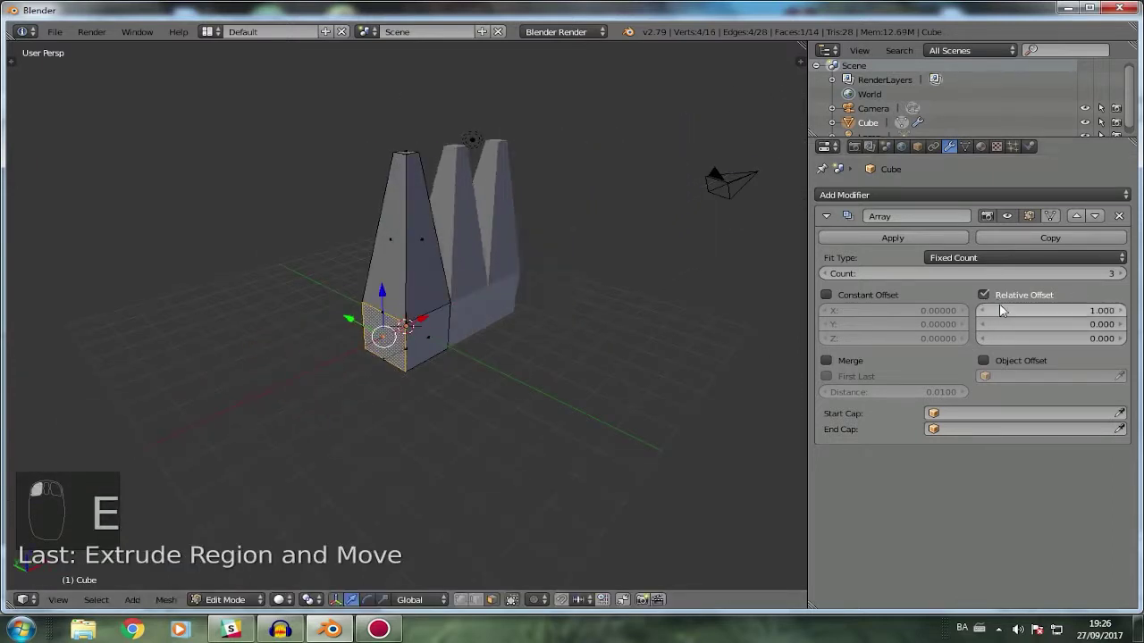
Extrude the selected side face of the base outward along X by about 4.86 units.
middle_click_drag(577, 320, 509, 337)
key("e")
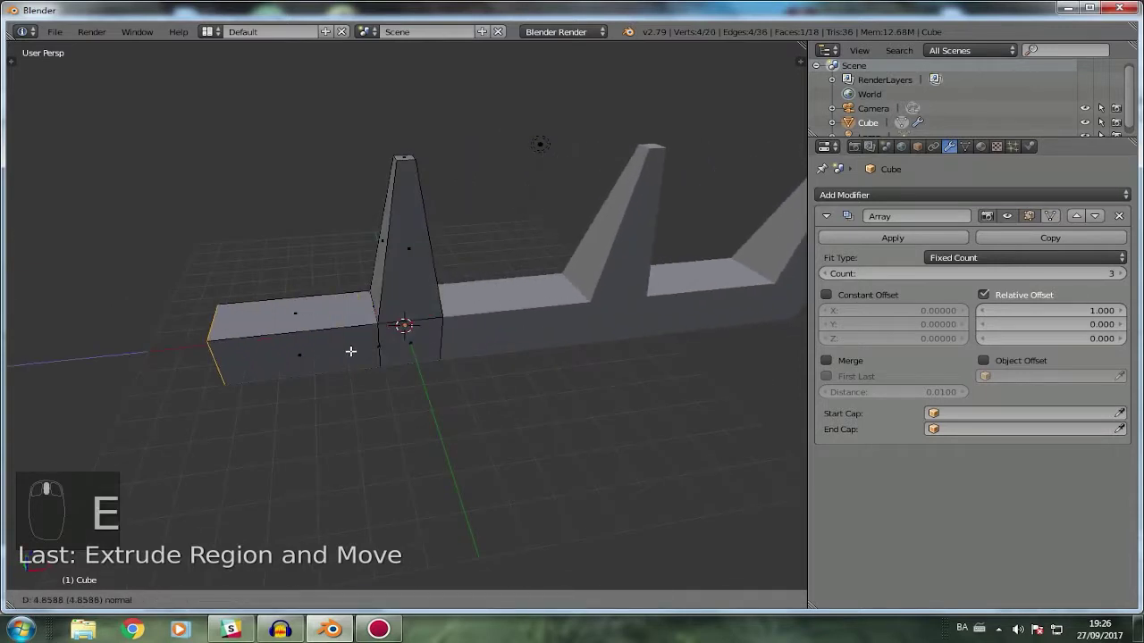
left_click(350, 349)
Select the two underside faces of the extended base and extrude them downward into a tall wall.
middle_click_drag(350, 349, 321, 338)
right_click(322, 337, "shift")
right_click(398, 343, "shift")
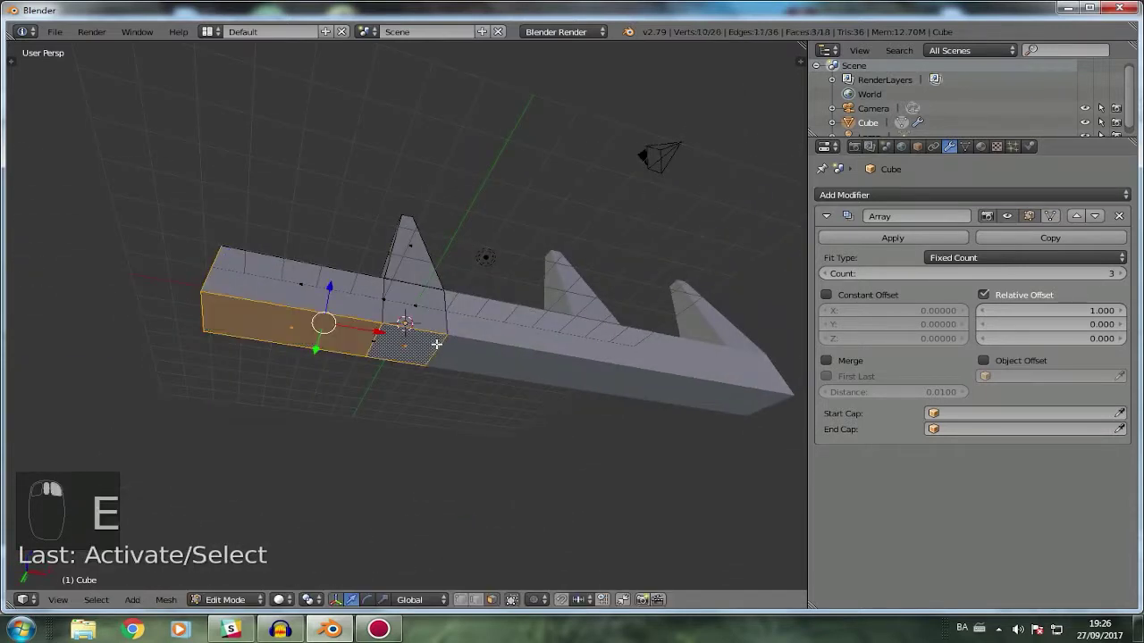
middle_click_drag(398, 342, 373, 401)
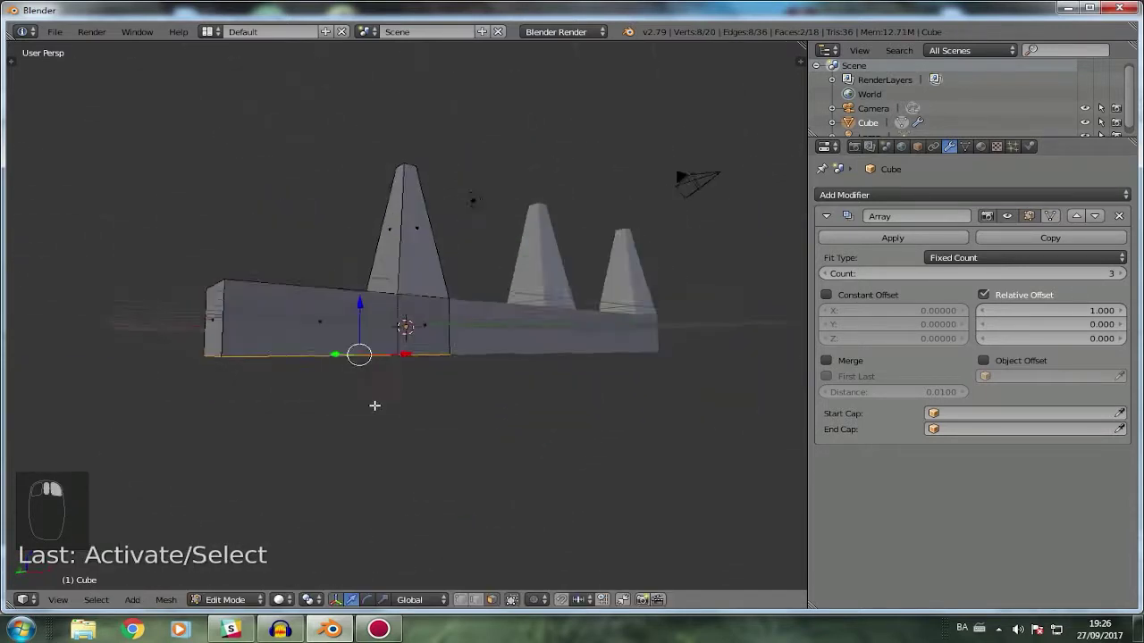
key("e")
left_click(377, 563)
Select the wall's upper and lower end faces and move them inward toward the spire to shorten the segment.
middle_click_drag(350, 13, 331, 304)
middle_click_drag(254, 330, 307, 369)
right_click(275, 373)
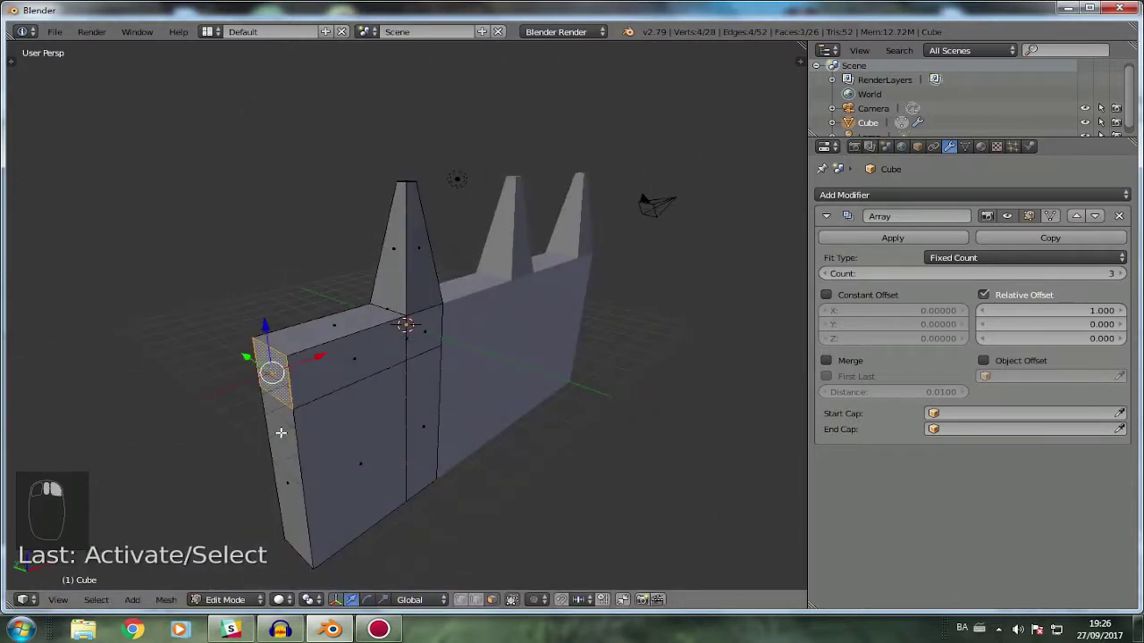
right_click(282, 438, "shift")
key("g")
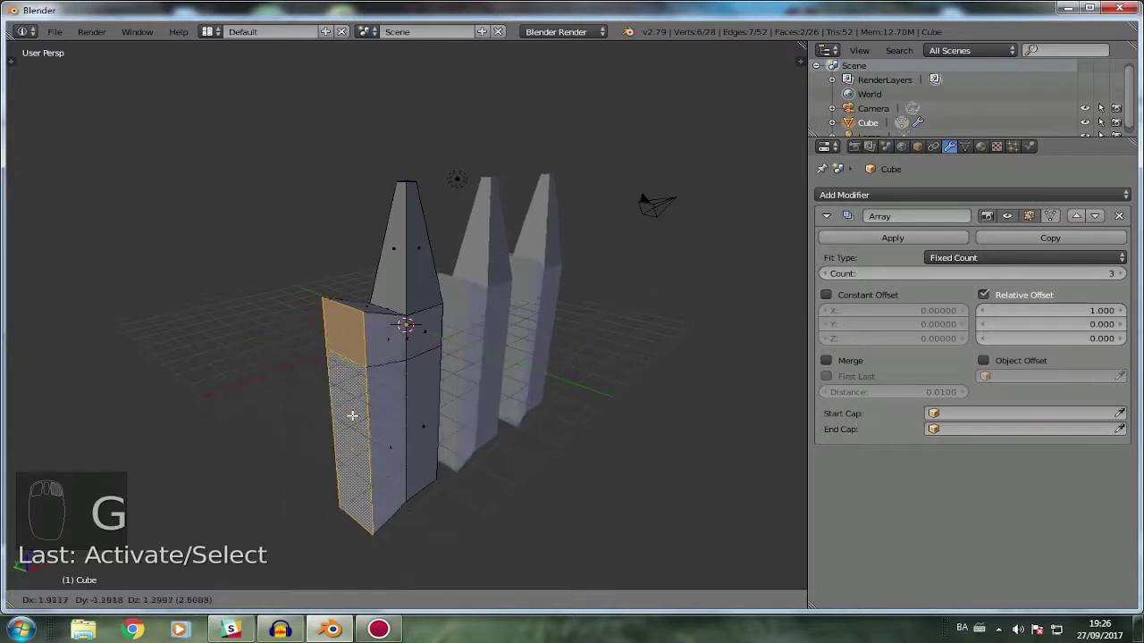
right_click(444, 424)
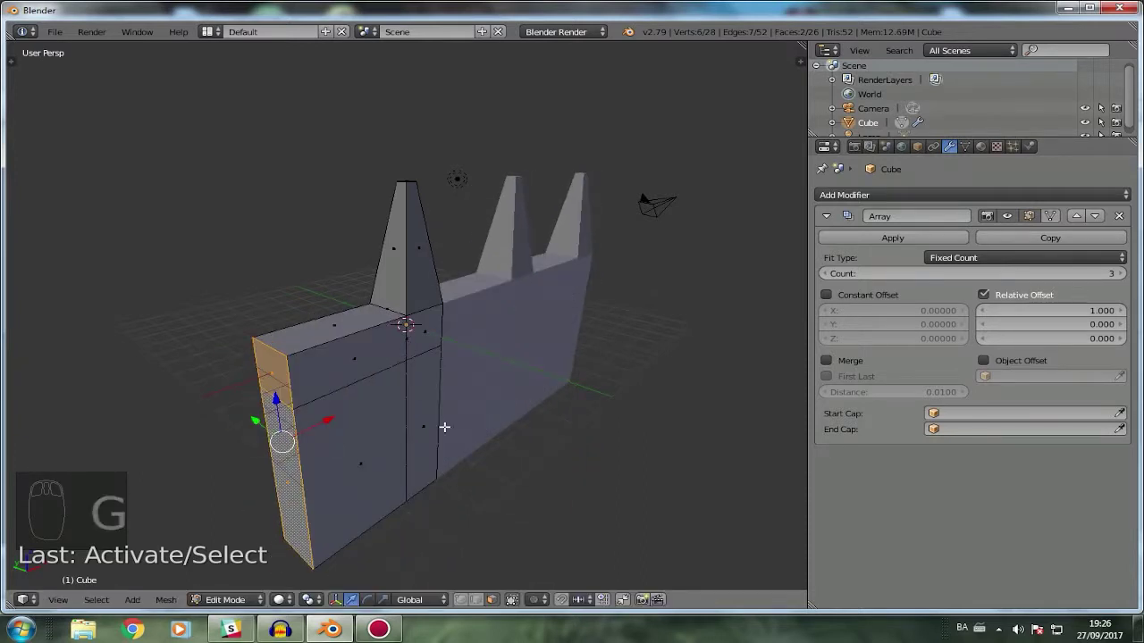
key("g")
left_click(523, 391)
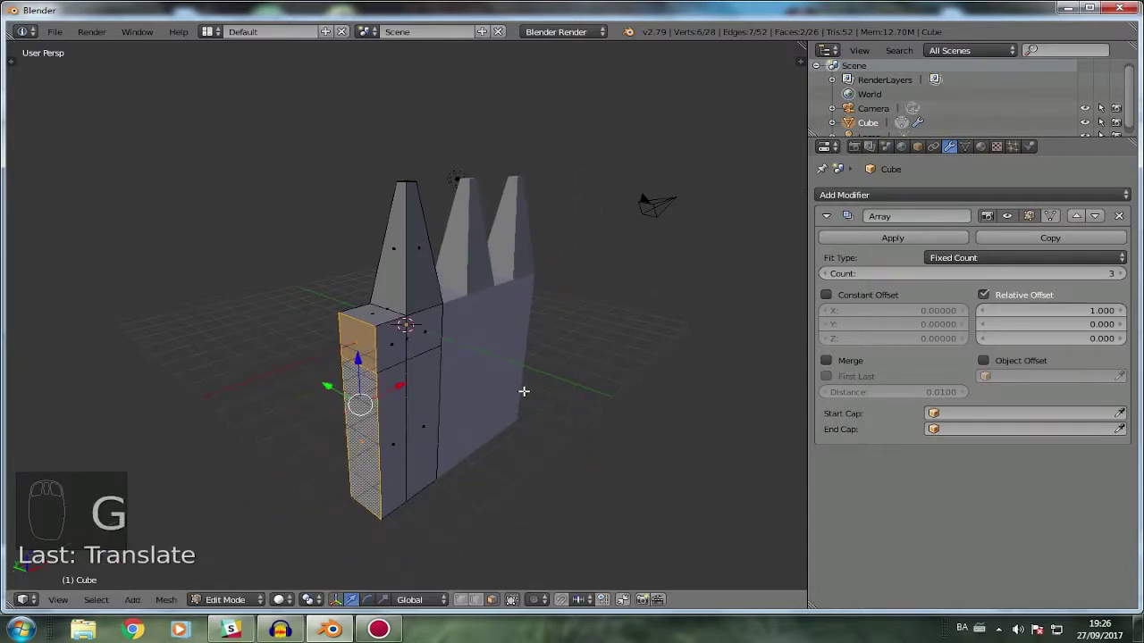
Increase the array's count to 9 to lengthen the spiked wall.
left_click_drag(1053, 271, 1122, 280)
middle_click_drag(787, 322, 645, 373)
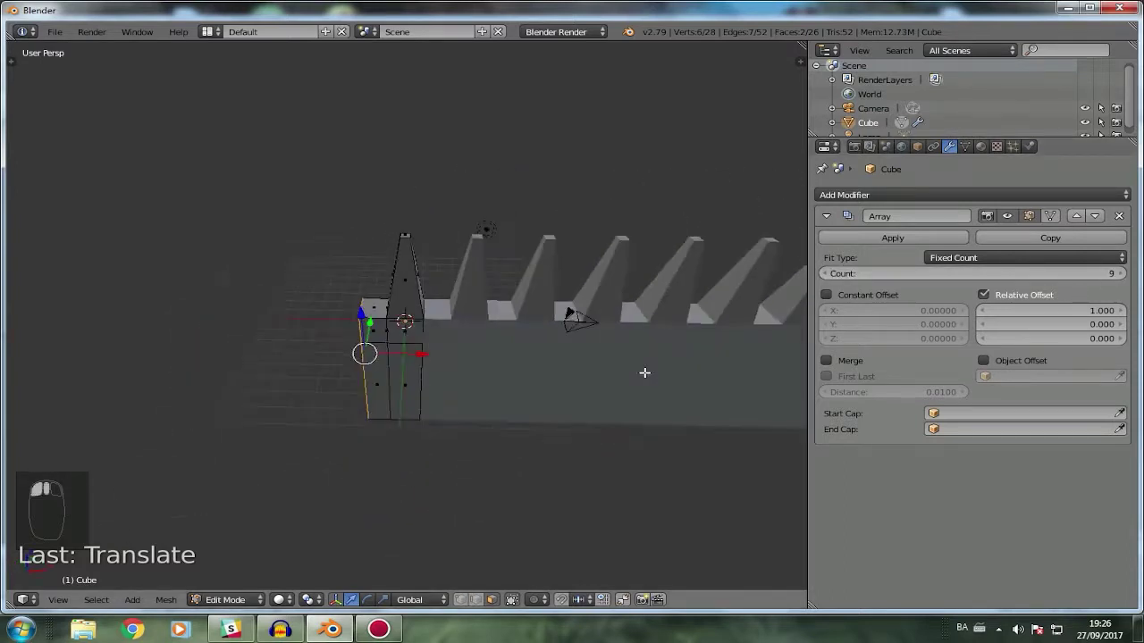
middle_click_drag(456, 305, 558, 254)
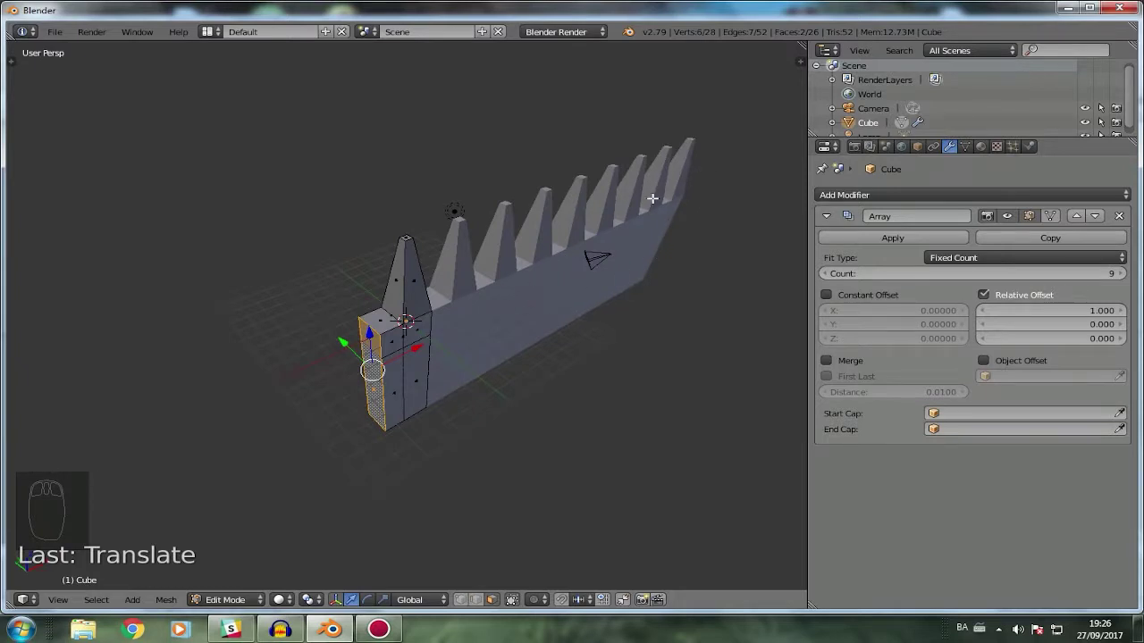
Set the array's relative X offset to 0 and its relative Y offset to 1.
left_click(1053, 312)
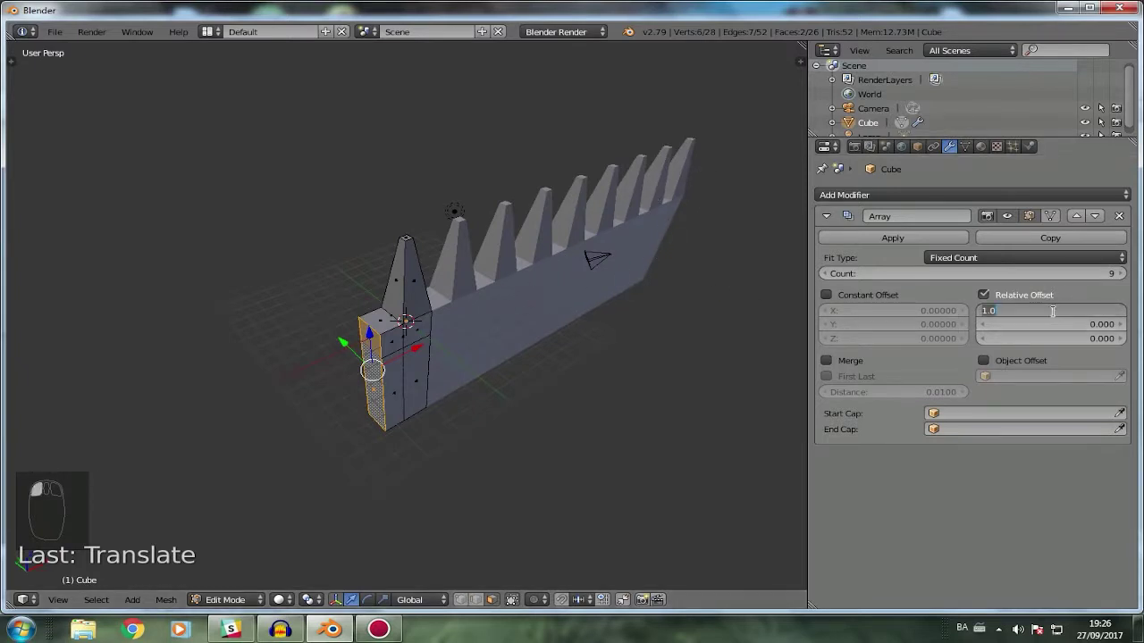
type("0")
key("Return")
left_click(1050, 325)
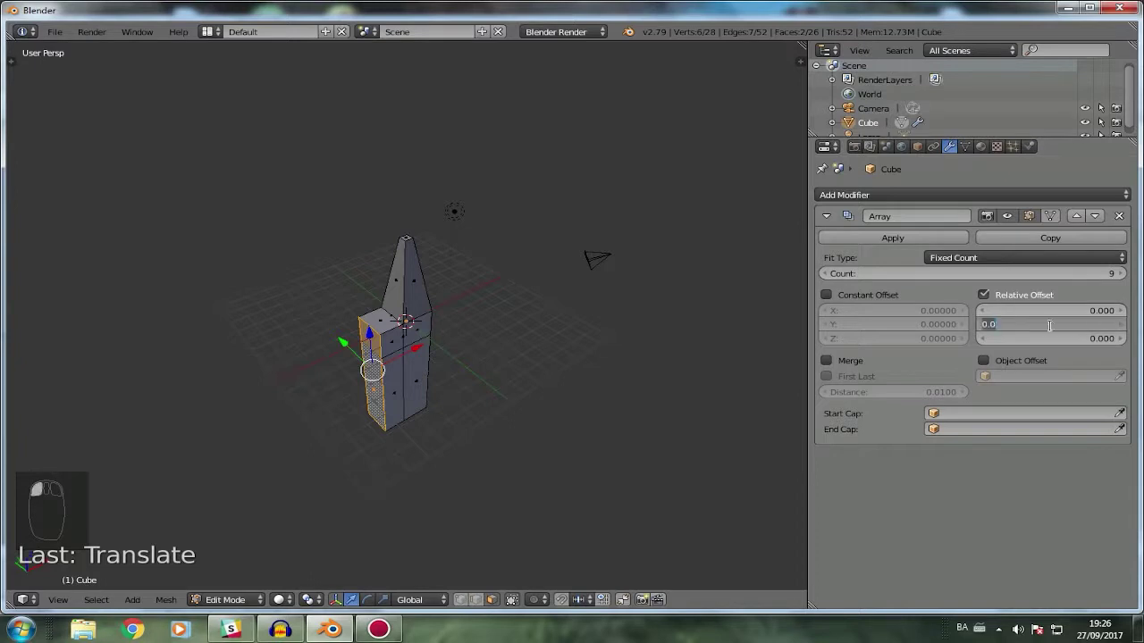
type("1")
key("Return")
Set the array's relative Y offset to 0 and its relative Z offset to 1.1.
left_click(1052, 322)
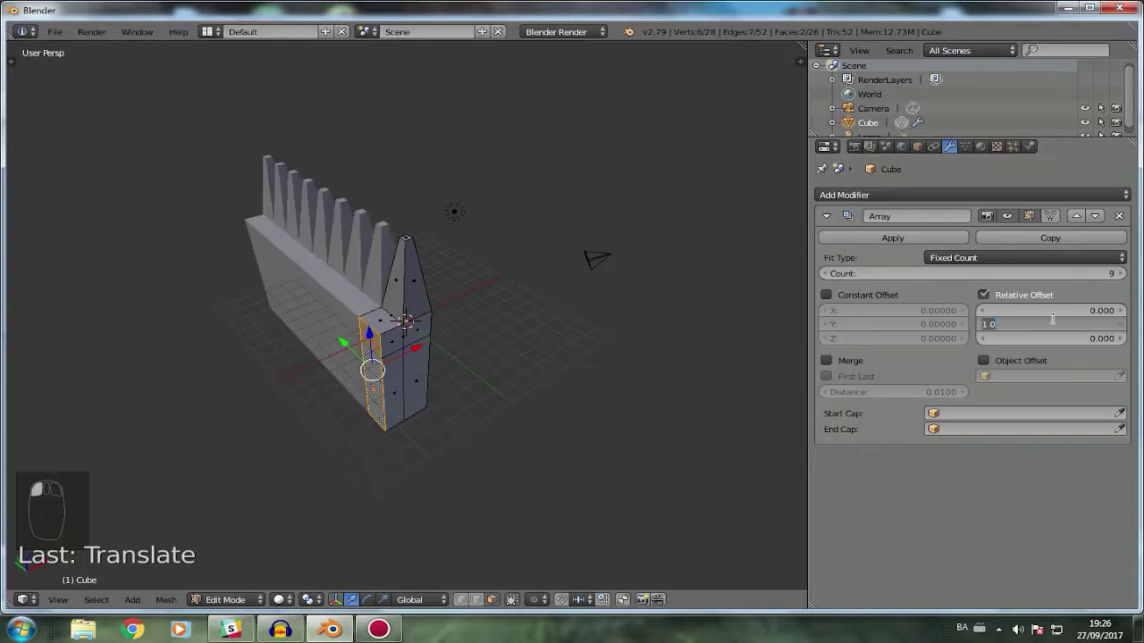
type("0")
key("Return")
left_click(1049, 338)
type("1.1")
key("Return")
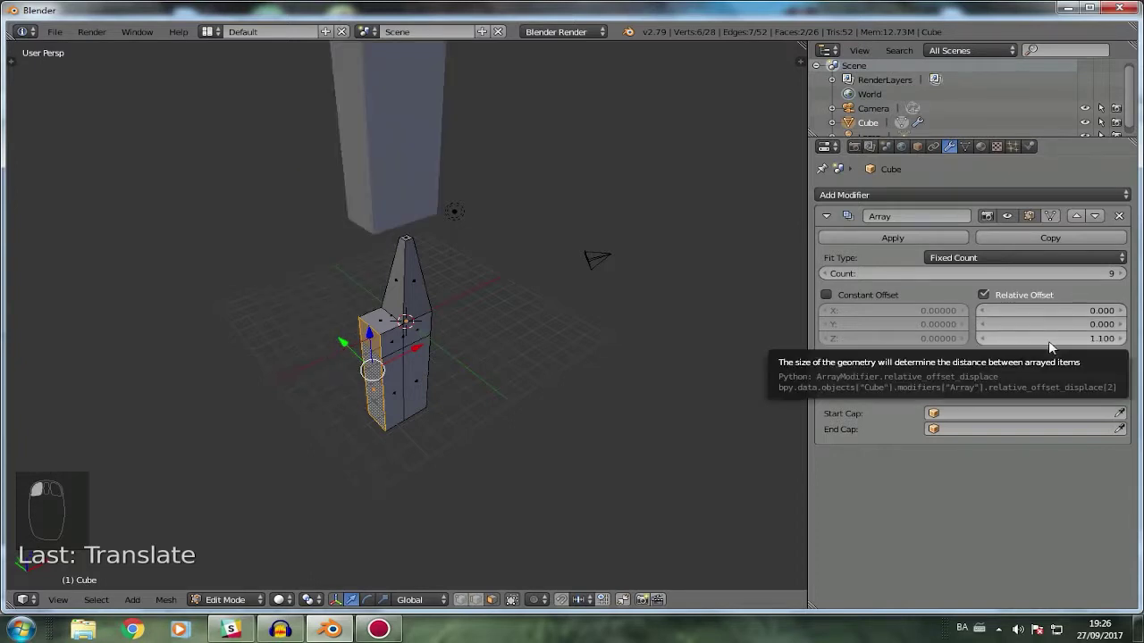
scroll(610, 286, "down", 5)
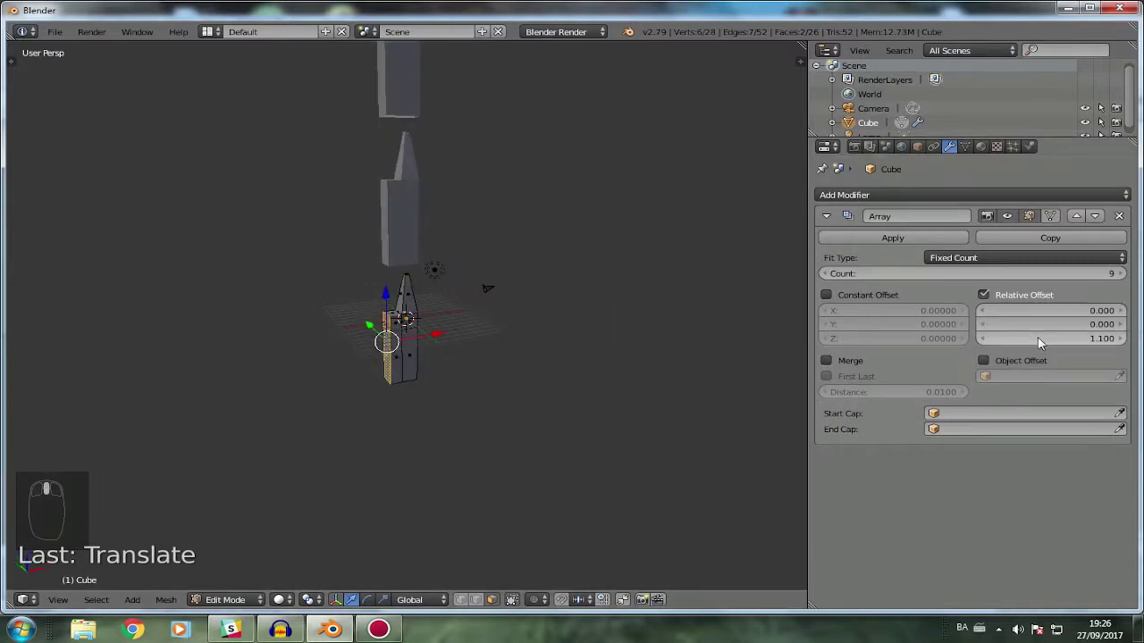
Set the array's relative offset to 1 on the Z, Y and X axes for a diagonal arrangement.
left_click(1042, 339)
type("1")
key("Return")
left_click(1054, 324)
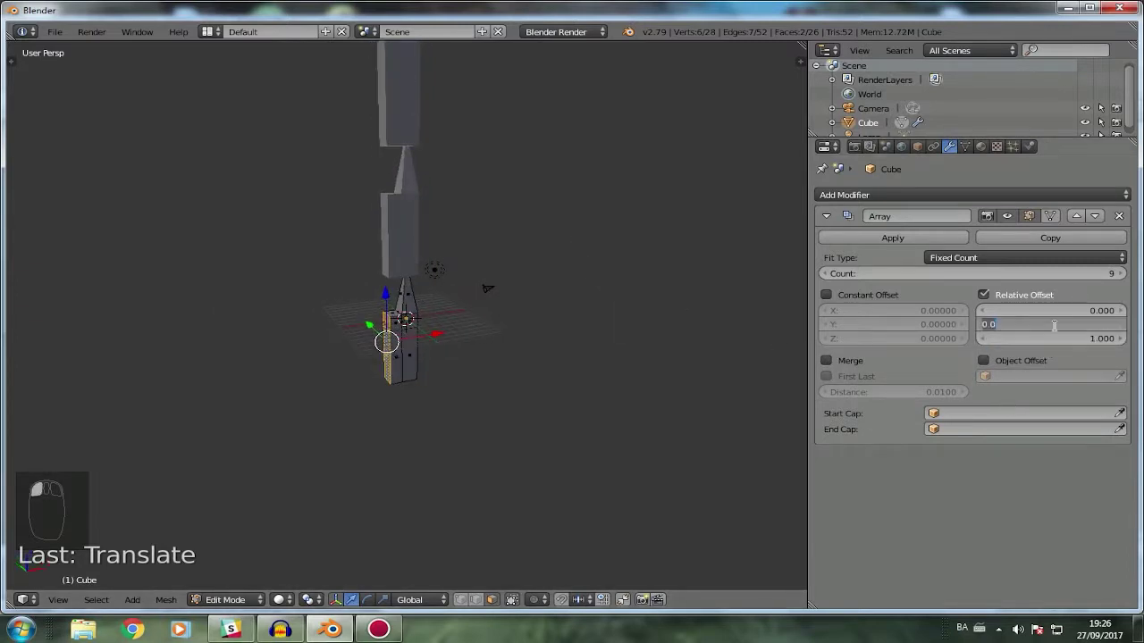
type("1")
key("Return")
left_click(1057, 313)
type("1")
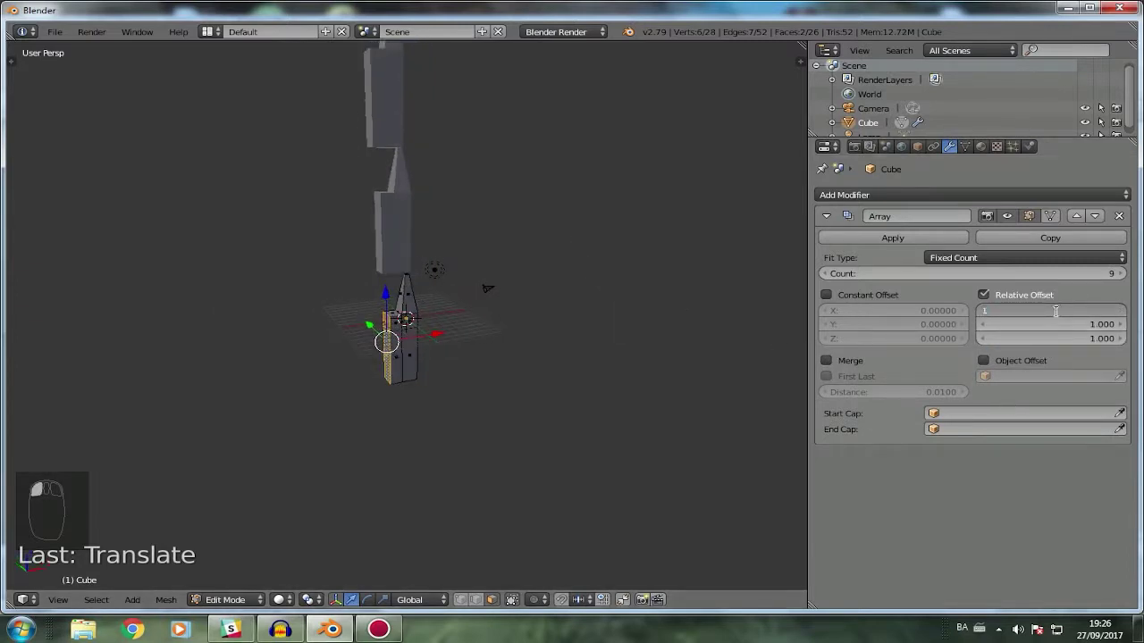
key("Return")
scroll(413, 313, "up", 4)
middle_click_drag(414, 314, 516, 420)
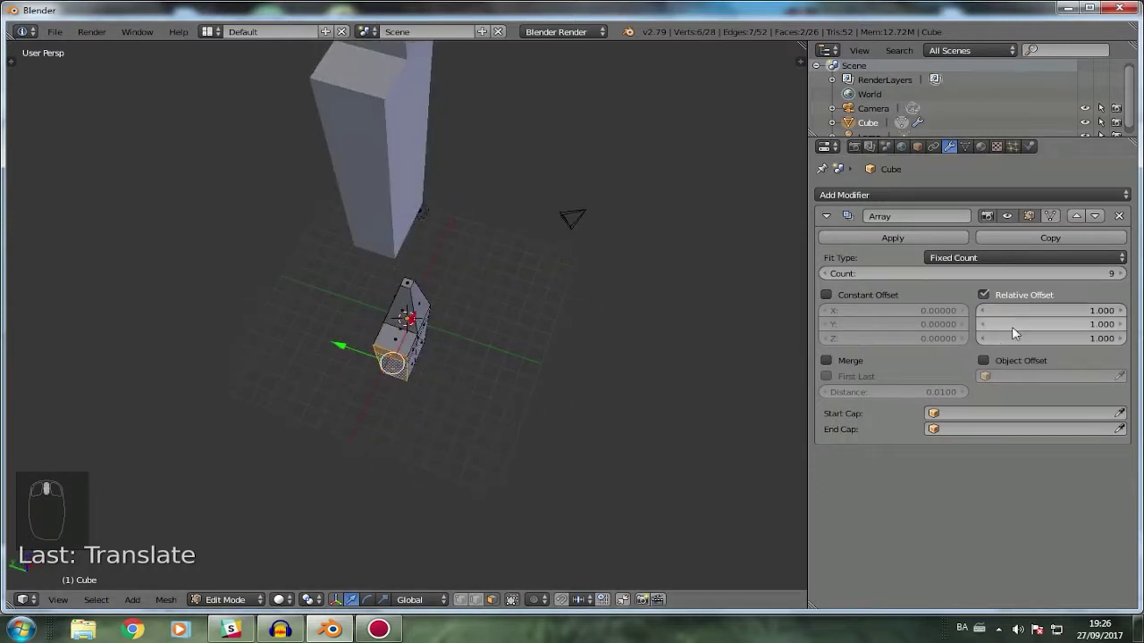
Set the array's relative Y and Z offsets to 0, leaving only the X offset active.
left_click(1019, 340)
key("Return")
left_click(1023, 312)
key("Return")
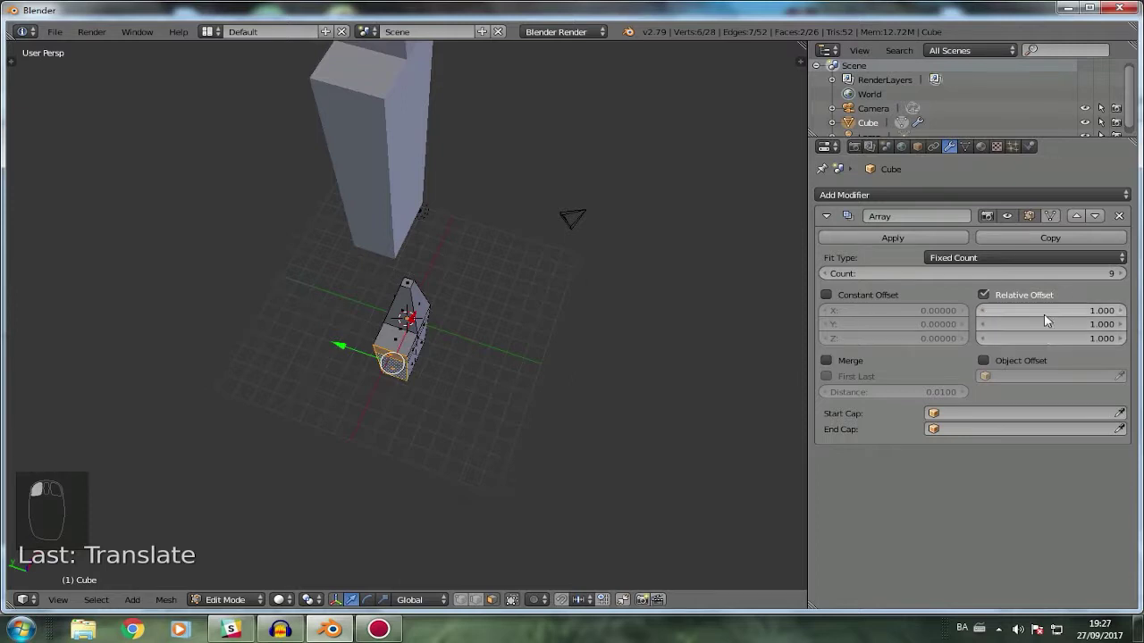
left_click(1044, 324)
type("0")
key("Return")
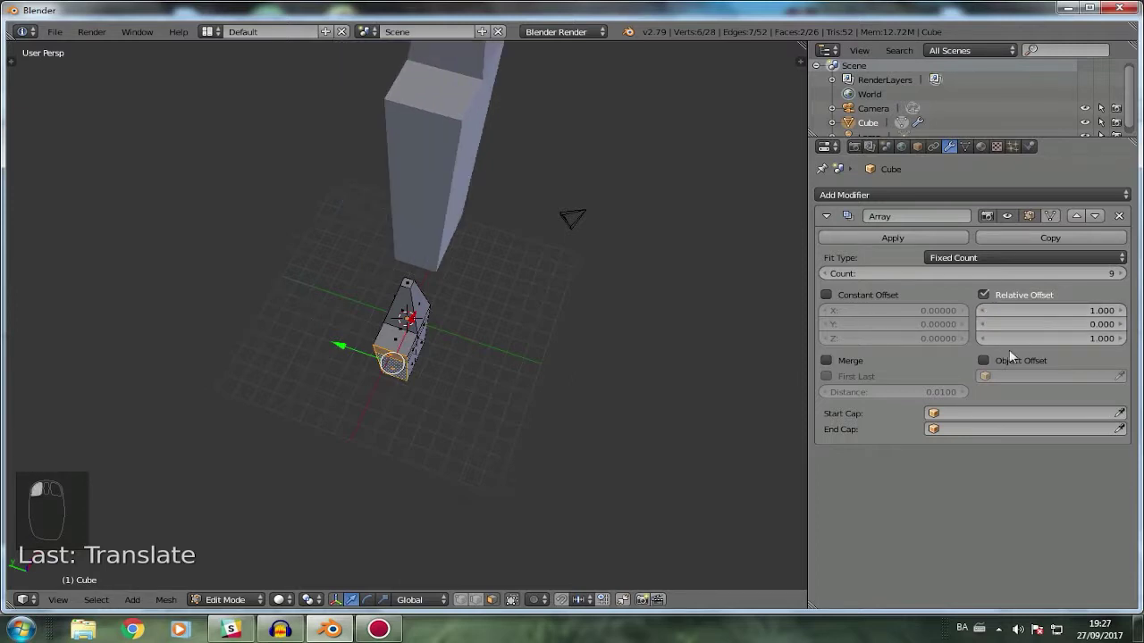
left_click(1027, 339)
type("0")
key("Return")
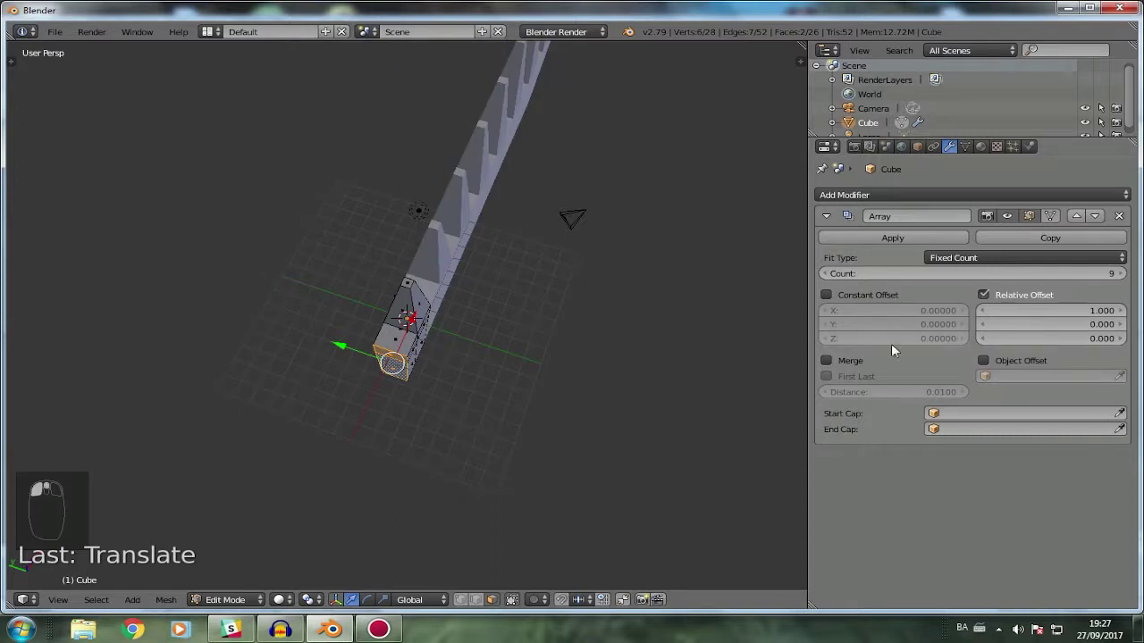
Try a relative Z offset of 2 on the array and return it to 0.
middle_click_drag(604, 343, 563, 311)
scroll(562, 312, "up", 5)
left_click(1030, 339)
type("2")
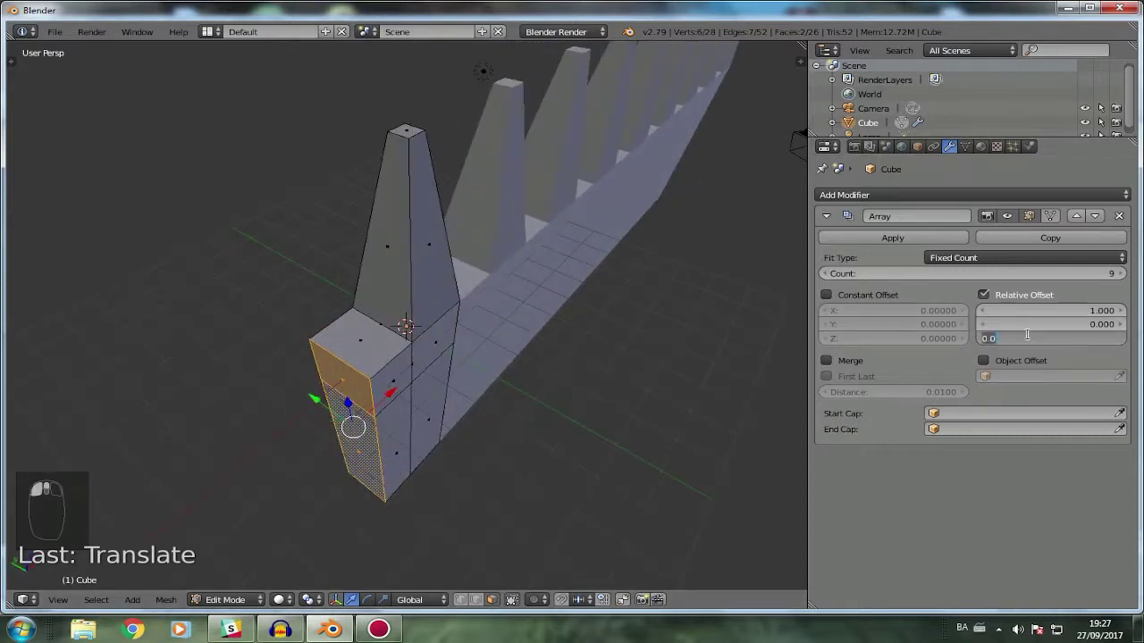
key("Return")
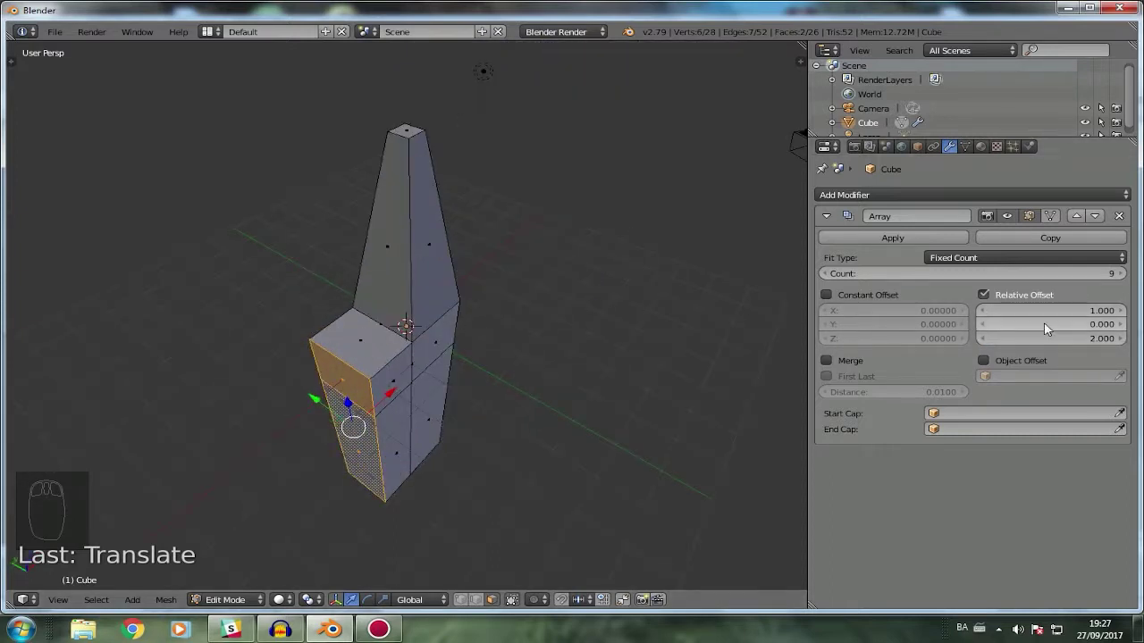
key("ctrl+c")
key("ctrl+v")
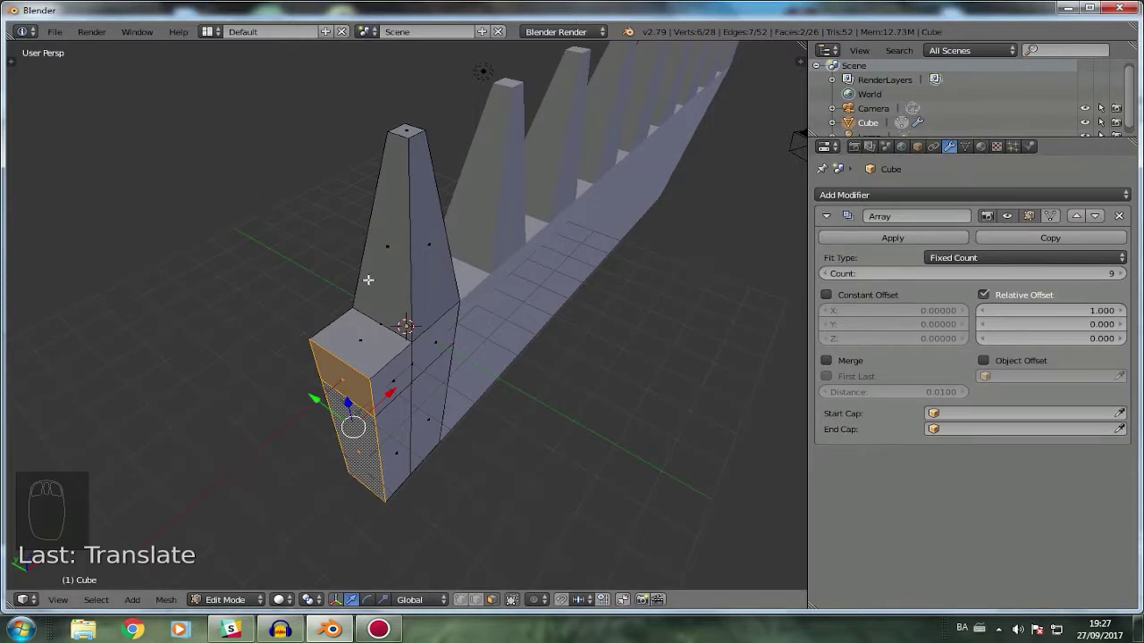
Switch to Object Mode and try moving the arrayed wall as a single object.
middle_click_drag(369, 280, 455, 258)
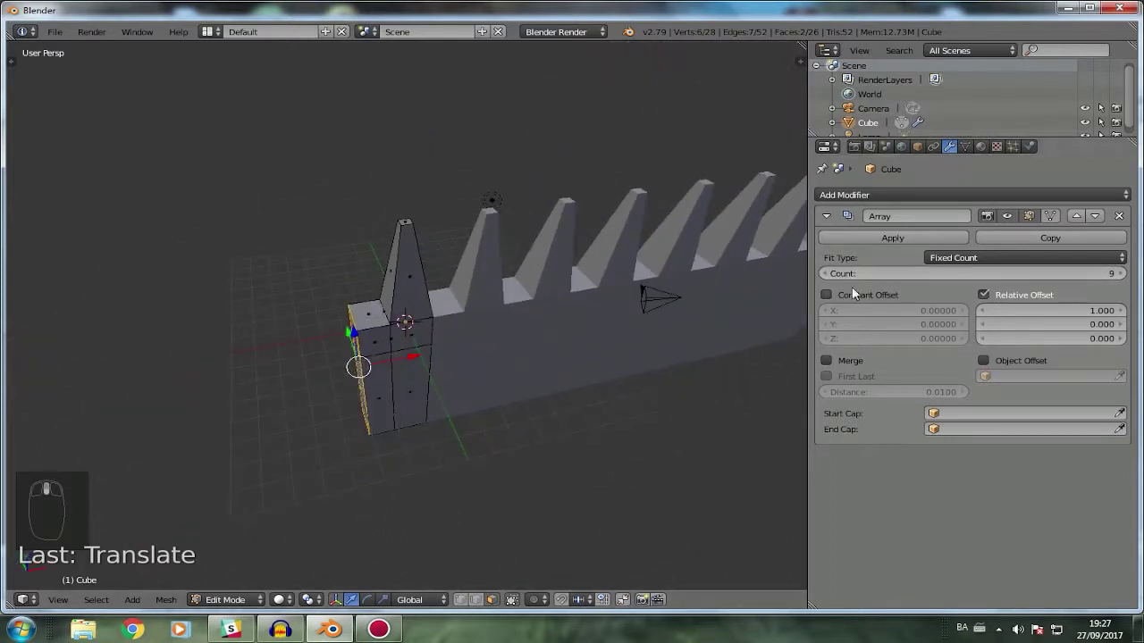
key("Tab")
key("g")
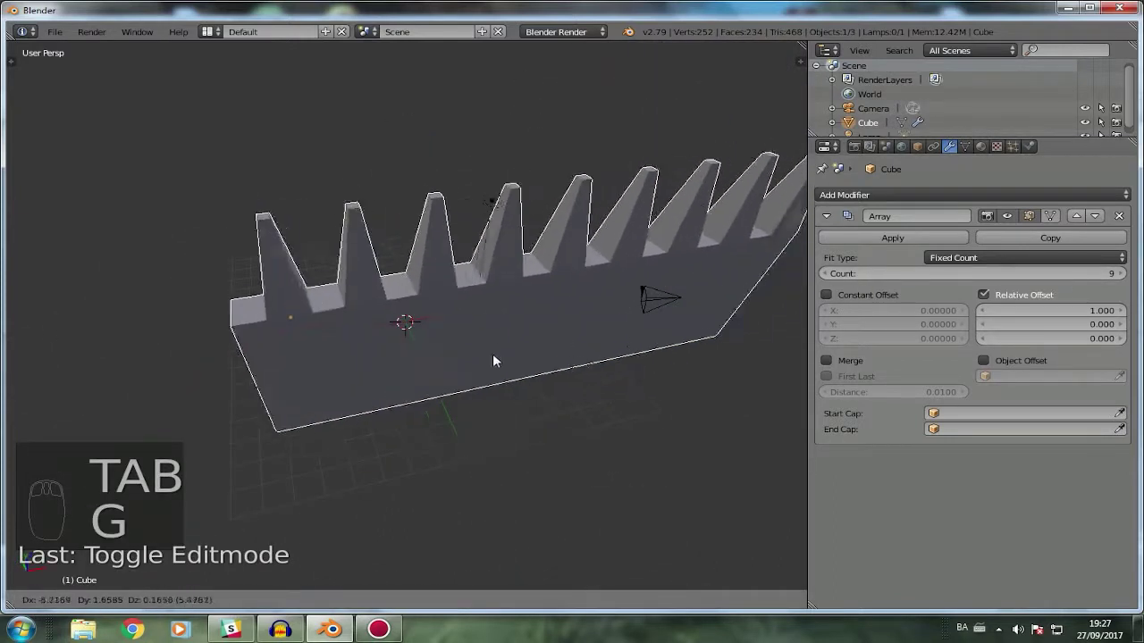
key("Escape")
key("g")
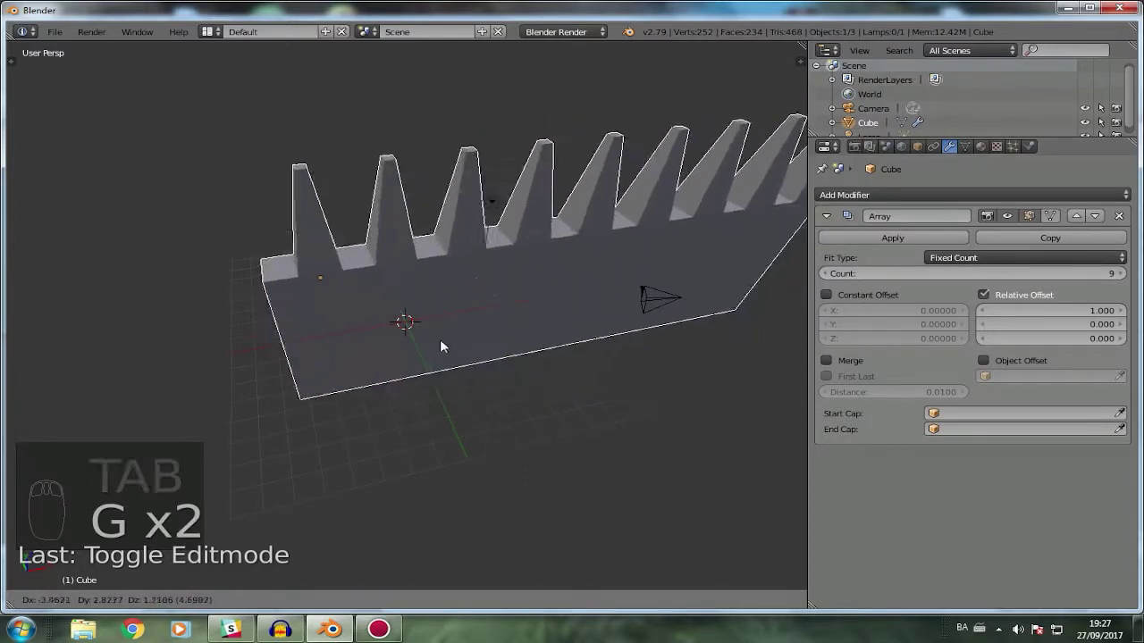
right_click(534, 345)
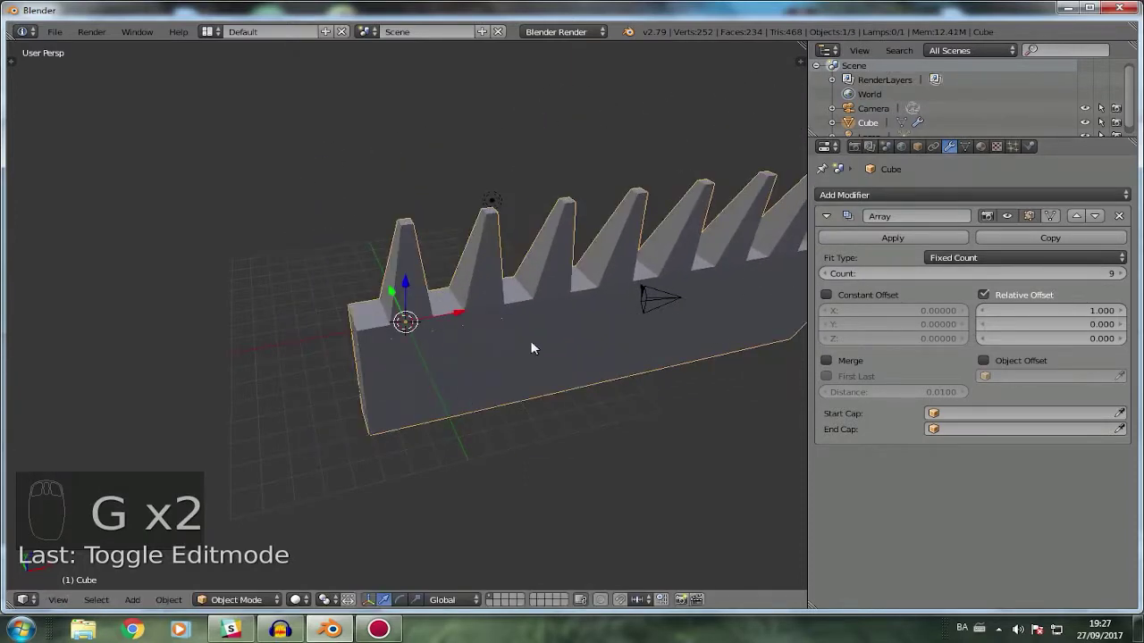
Apply the Array modifier and select the wall's entire mesh in Edit Mode.
left_click(868, 241)
key("Tab")
mouse_move(488, 331)
middle_mouse_down()
mouse_move(563, 339)
mouse_move(477, 341)
middle_mouse_up()
key("a")
key("a")
key("Tab")
key("Tab")
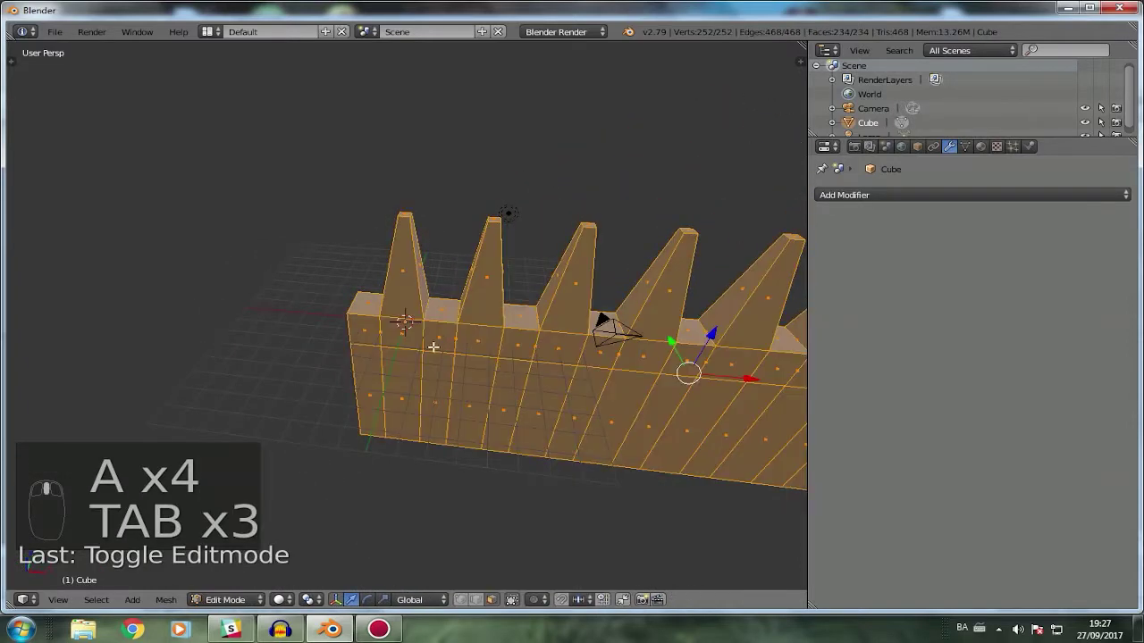
Try moving single faces on the wall's side and on one of its spikes.
right_click(497, 366)
right_click(529, 347)
key("g")
right_click(484, 369)
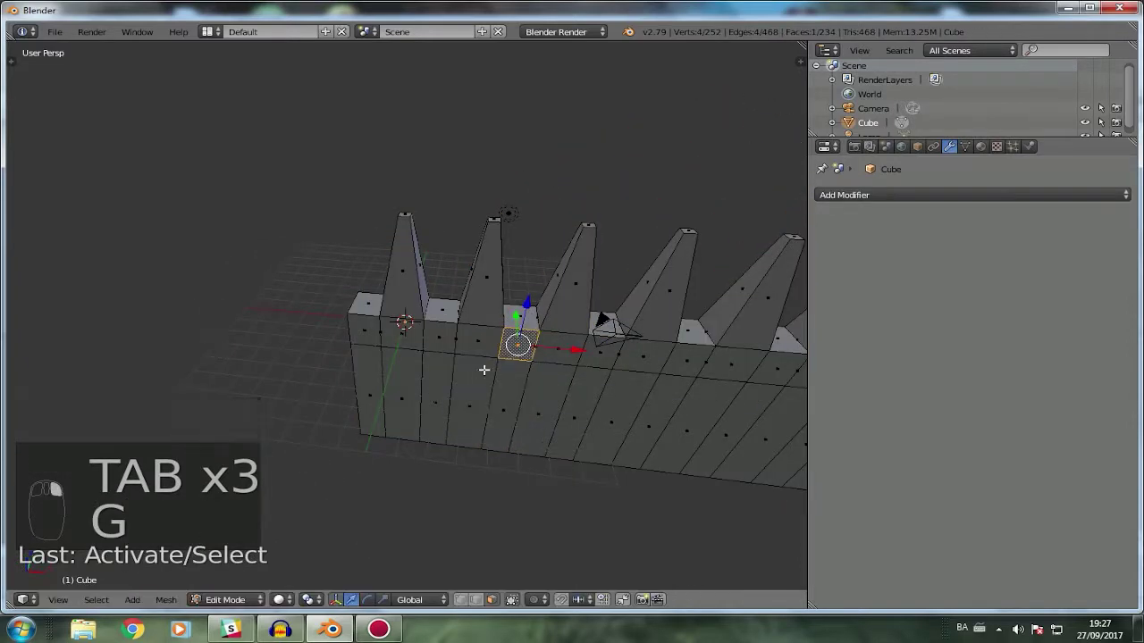
middle_click_drag(485, 370, 549, 392)
right_click(533, 247)
key("g")
right_click(478, 66)
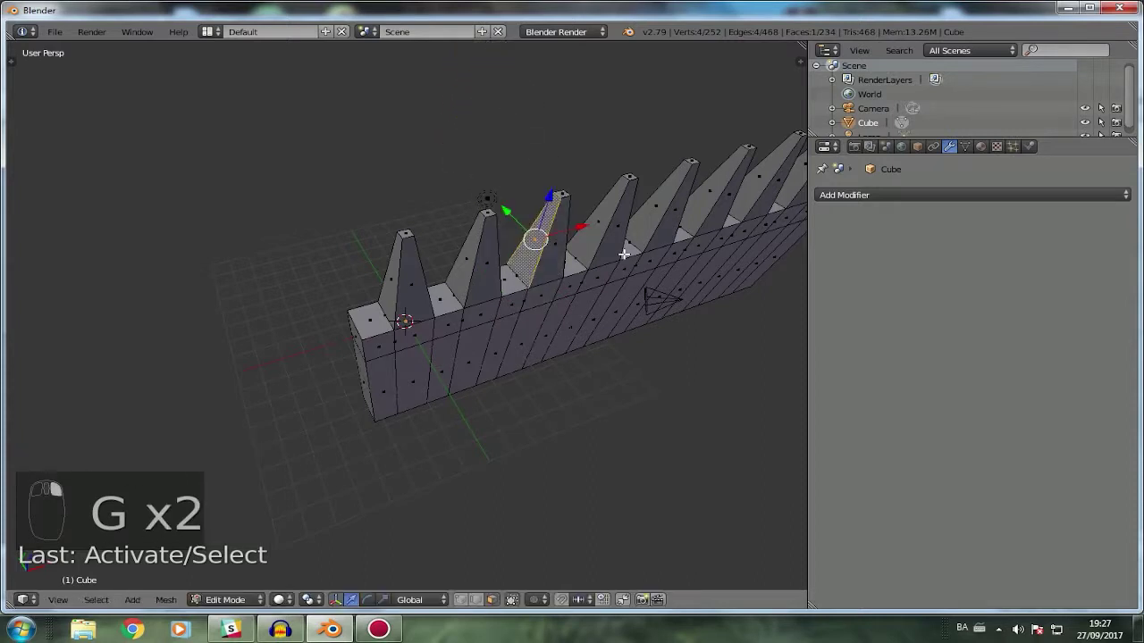
Delete the spiked wall in Object Mode and add a new cube.
key("Tab")
key("ctrl+z")
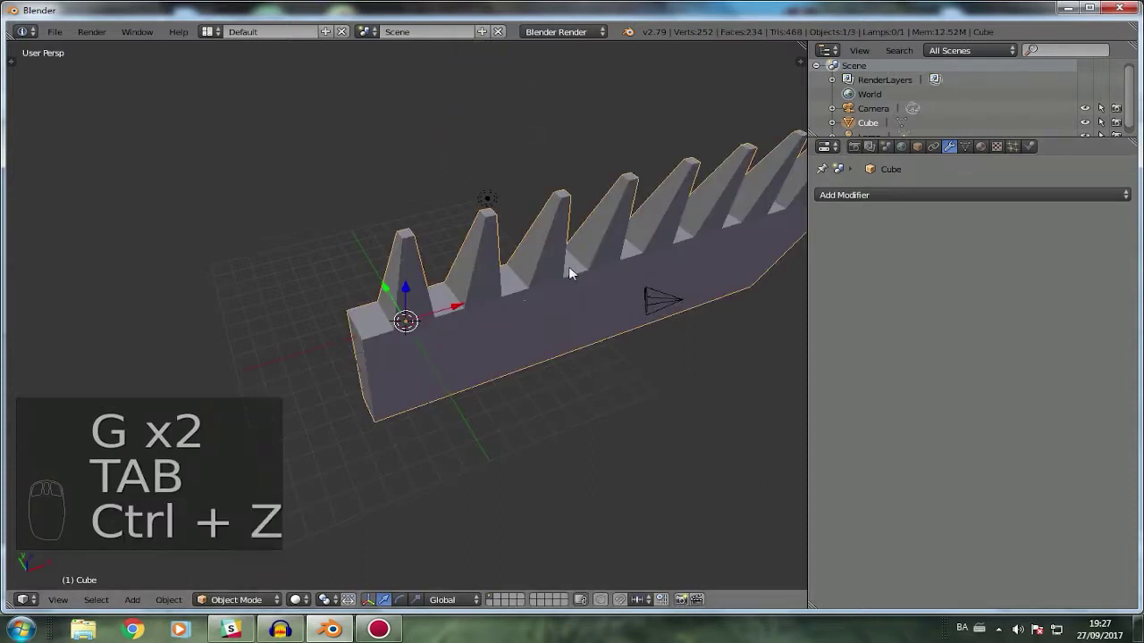
key("Delete")
left_click(276, 298)
key("shift+a")
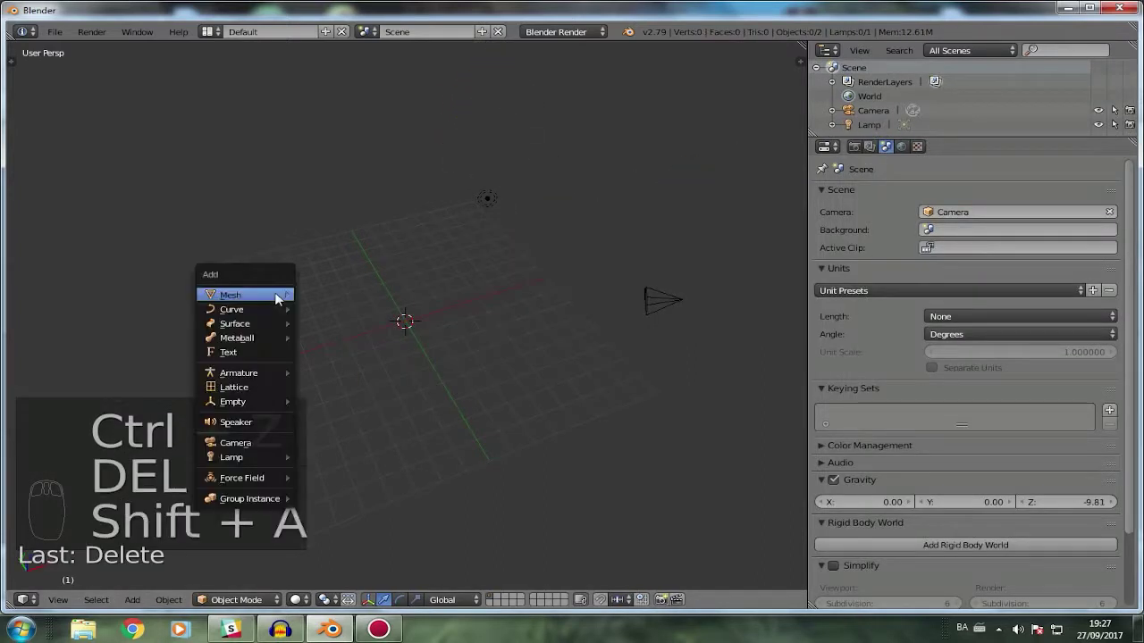
mouse_move(277, 298)
left_click(337, 309)
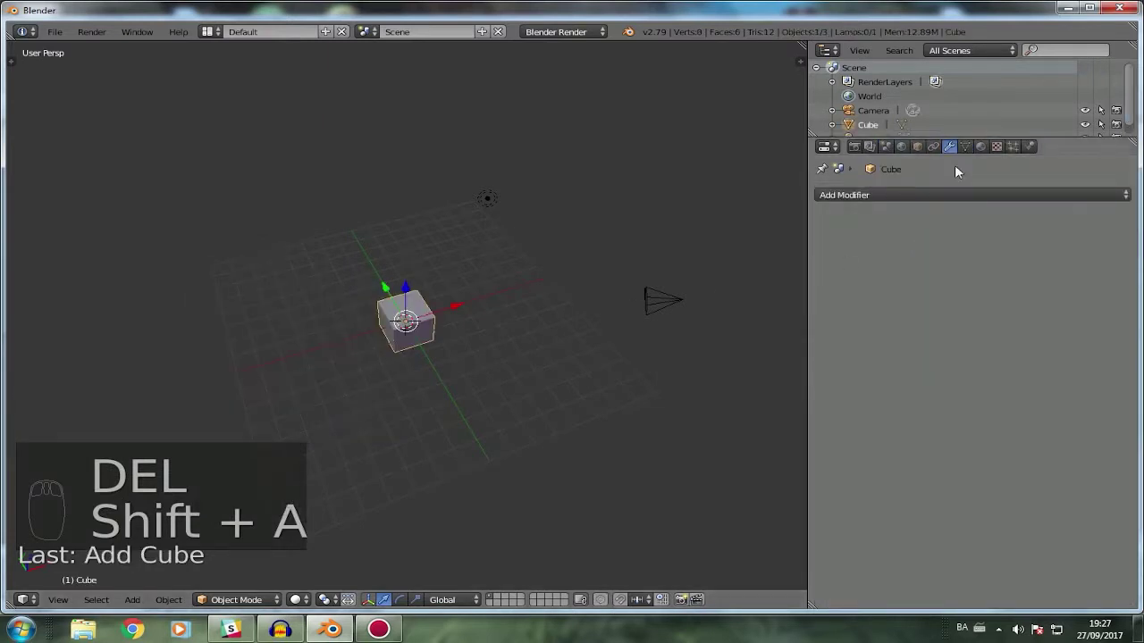
Try a Boolean modifier on the cube and remove it.
left_click(950, 193)
left_click(830, 259)
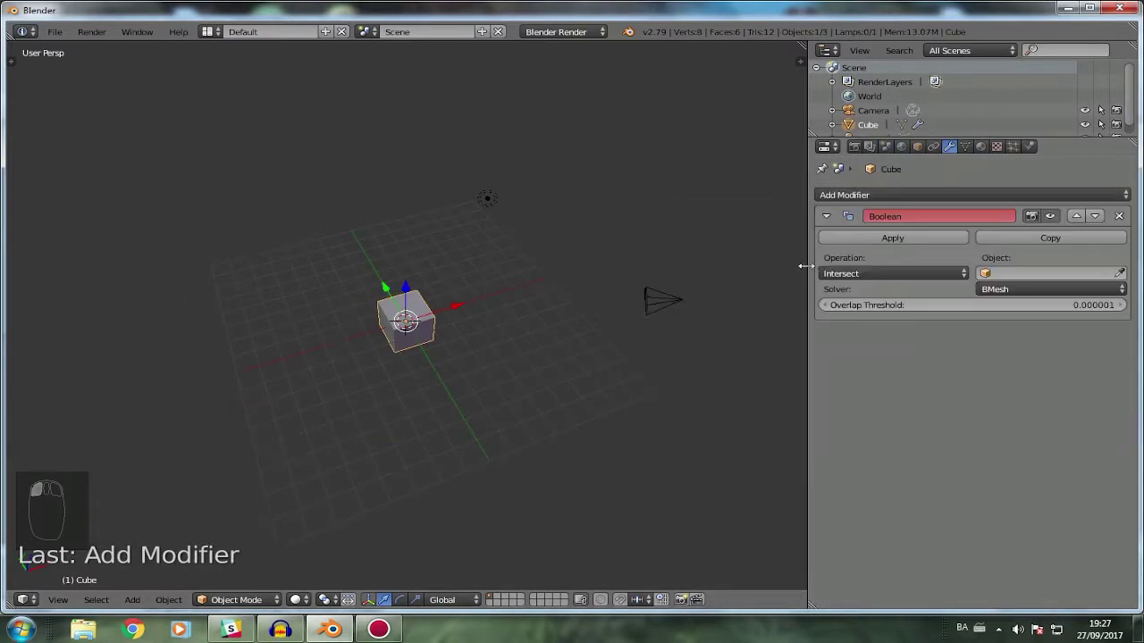
scroll(439, 306, "up", 5)
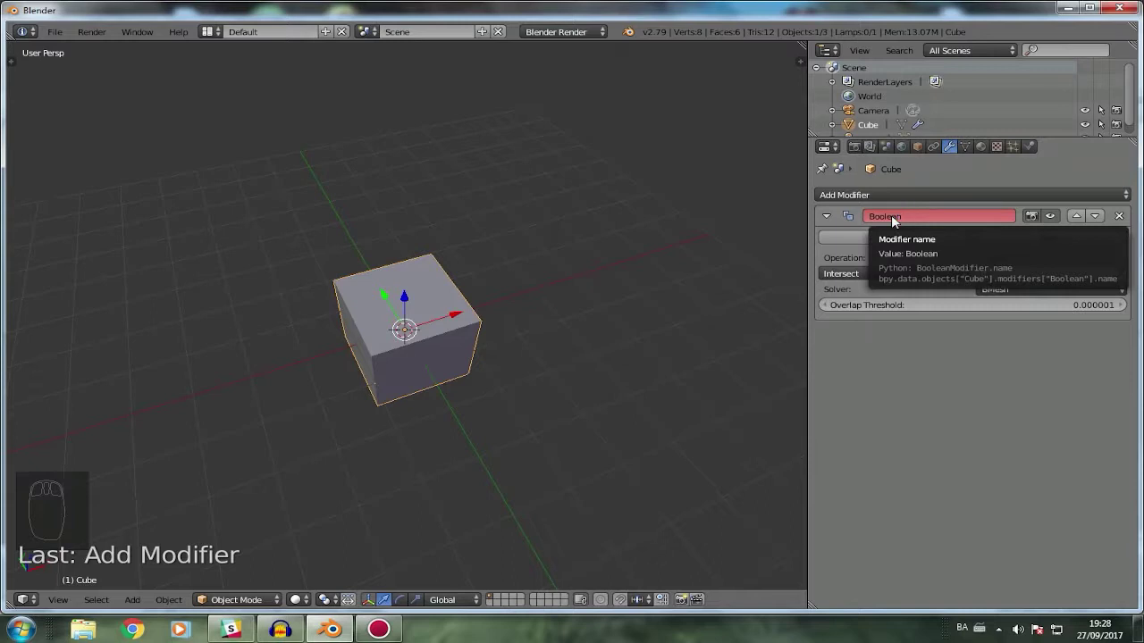
middle_click_drag(550, 324, 491, 273)
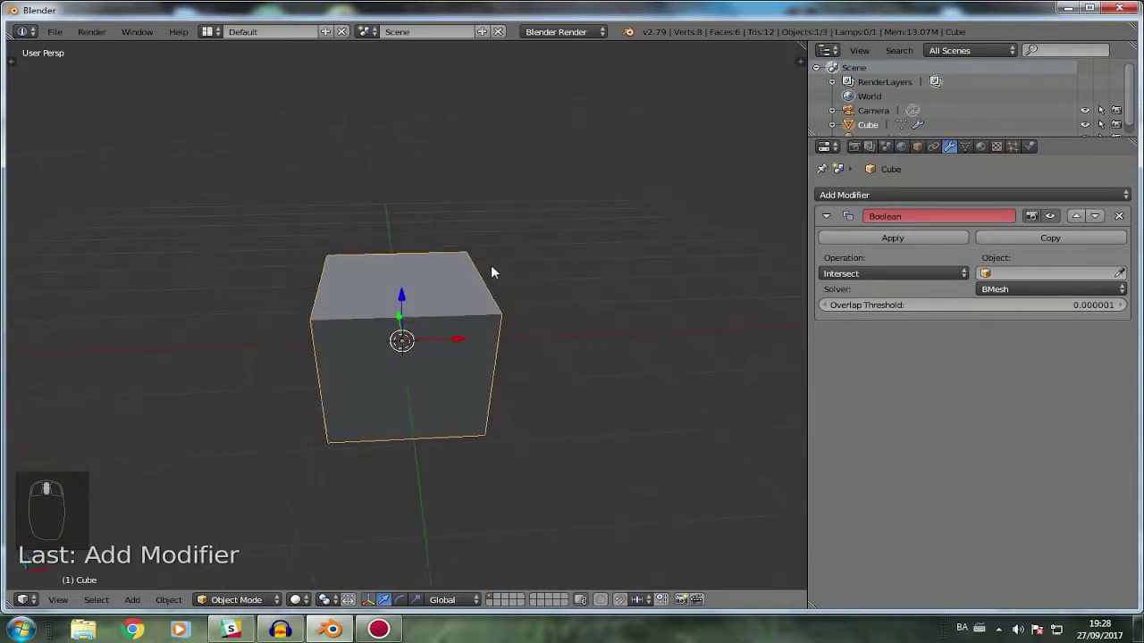
left_click(1119, 216)
Duplicate the cube so the copy overlaps the original's upper corner, and reselect the original.
key("shift+d")
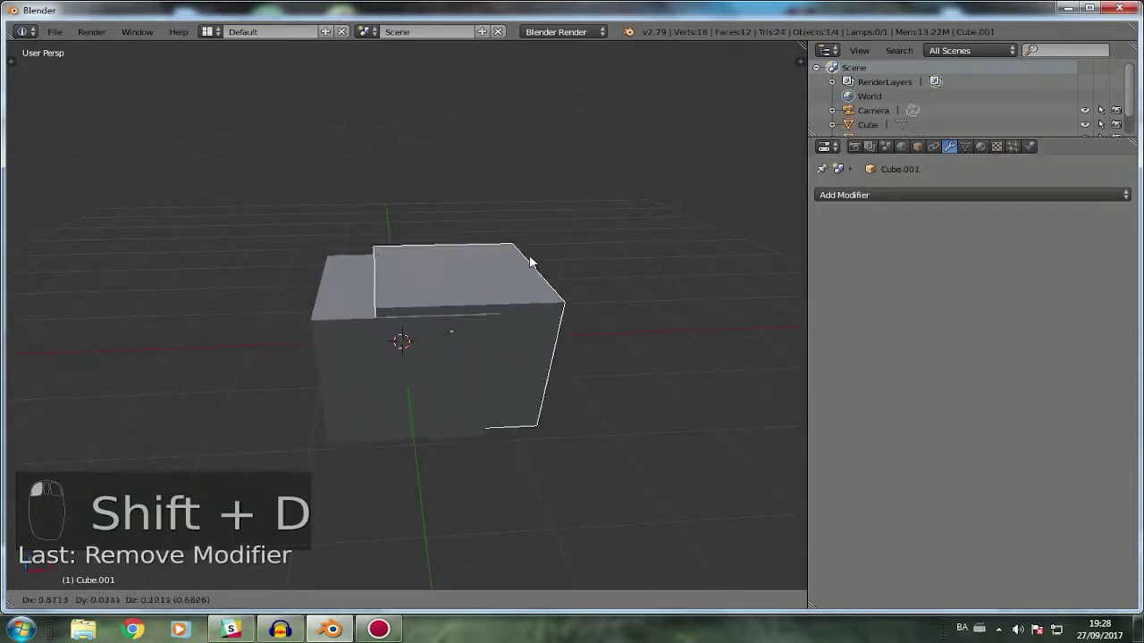
left_click(577, 170)
left_click(426, 289)
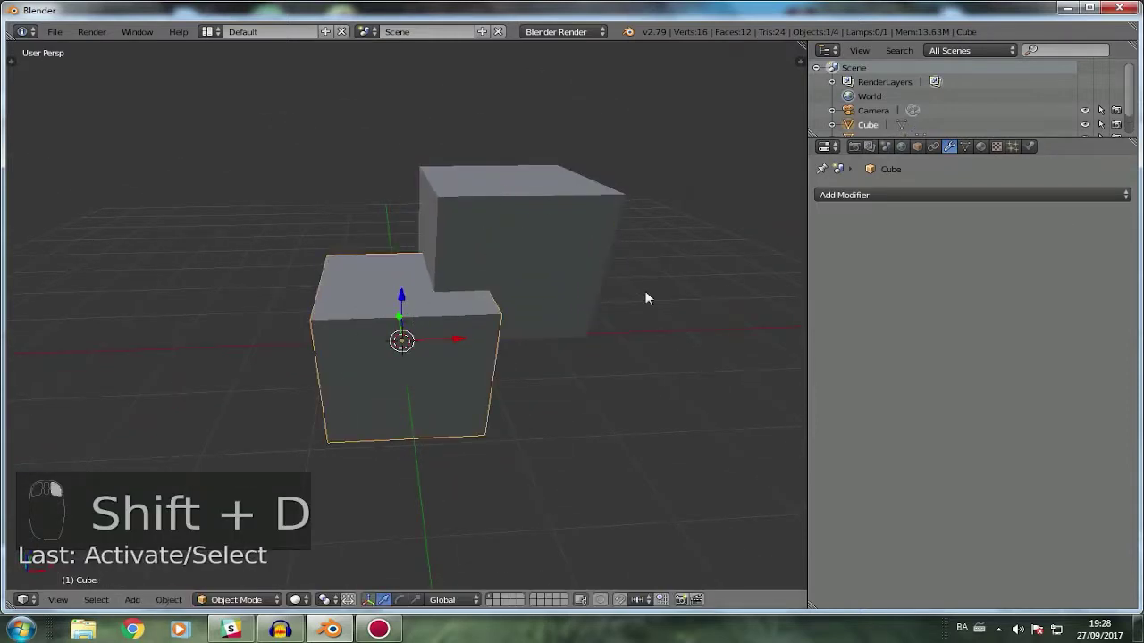
Add a Boolean modifier to the original cube, using the Intersect operation with the duplicate cube as its object.
left_click(968, 195)
left_click(793, 261)
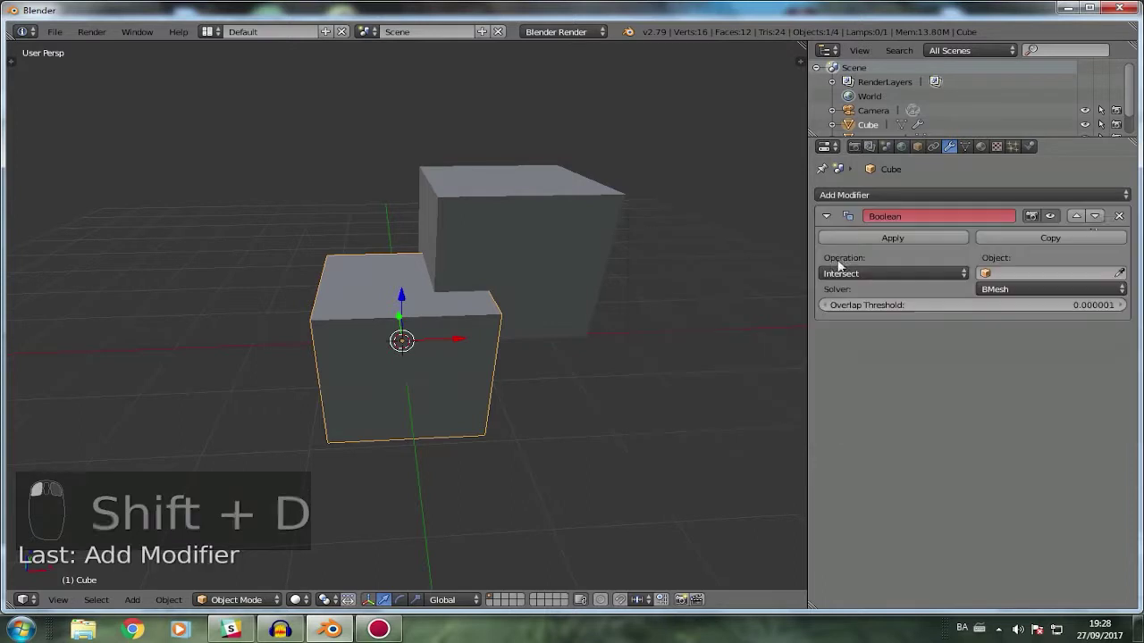
left_click(1051, 216)
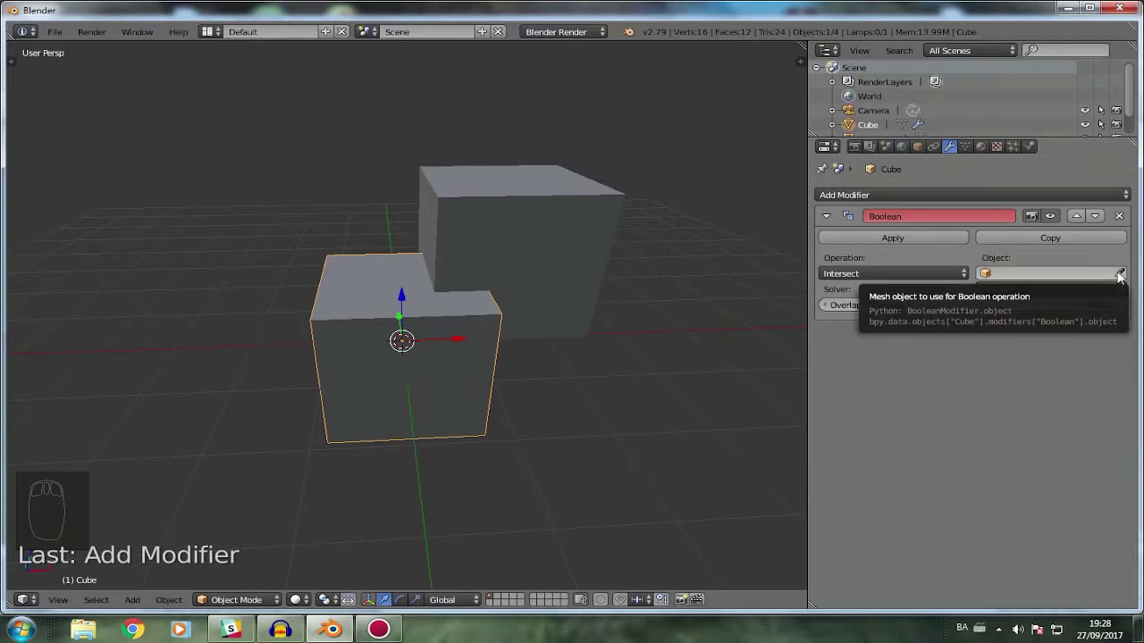
left_click(1118, 274)
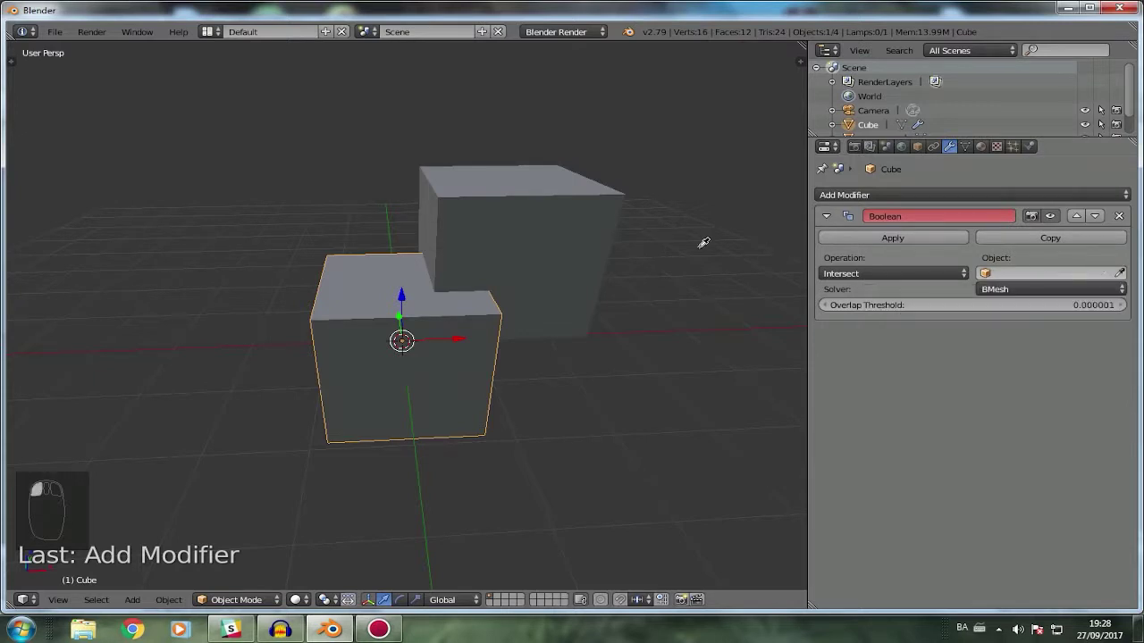
left_click(547, 230)
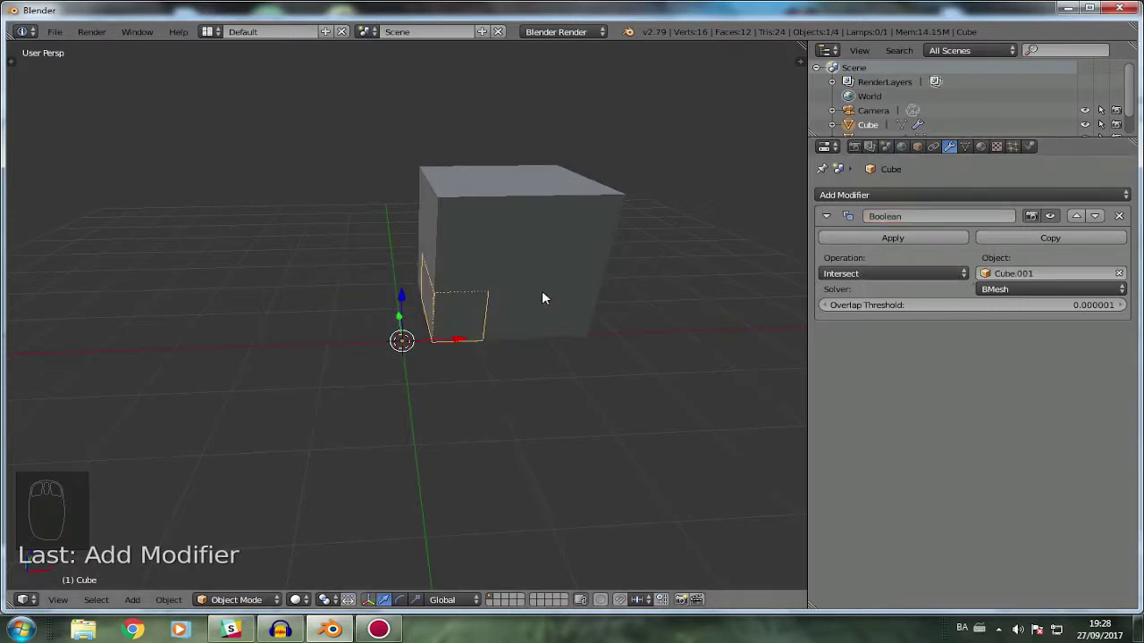
Try moving the duplicate cube away from the intersection, and switch the viewport to wireframe display.
mouse_move(532, 301)
middle_mouse_down()
mouse_move(556, 308)
mouse_move(537, 316)
middle_mouse_up()
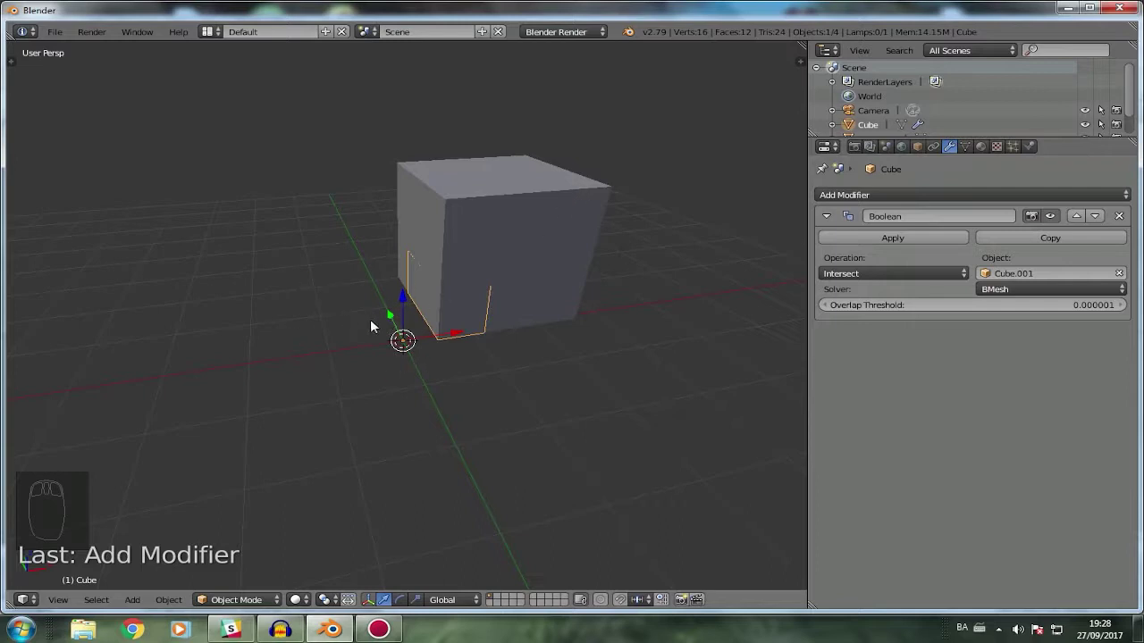
right_click(513, 248)
key("g")
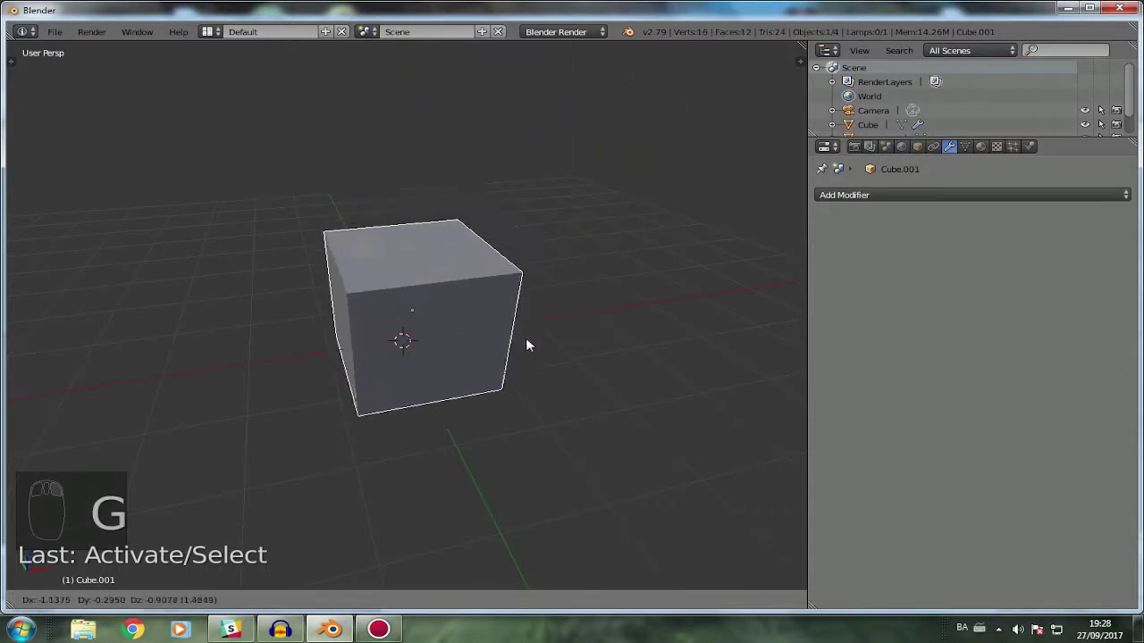
right_click(625, 295)
middle_click_drag(559, 266, 515, 271)
key("z")
key("g")
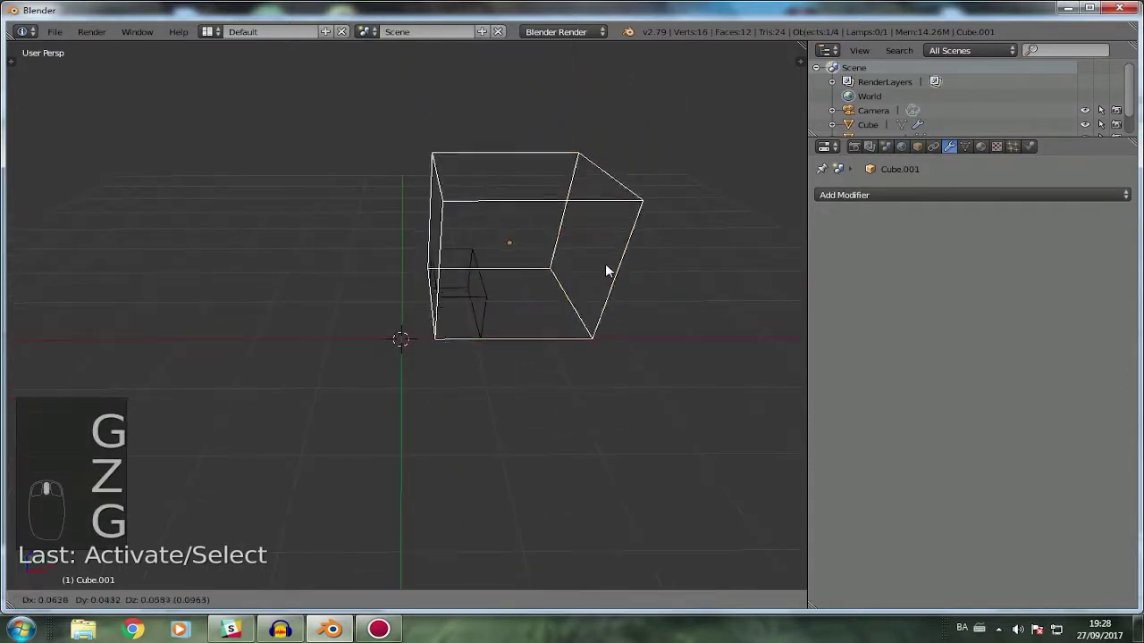
right_click(597, 263)
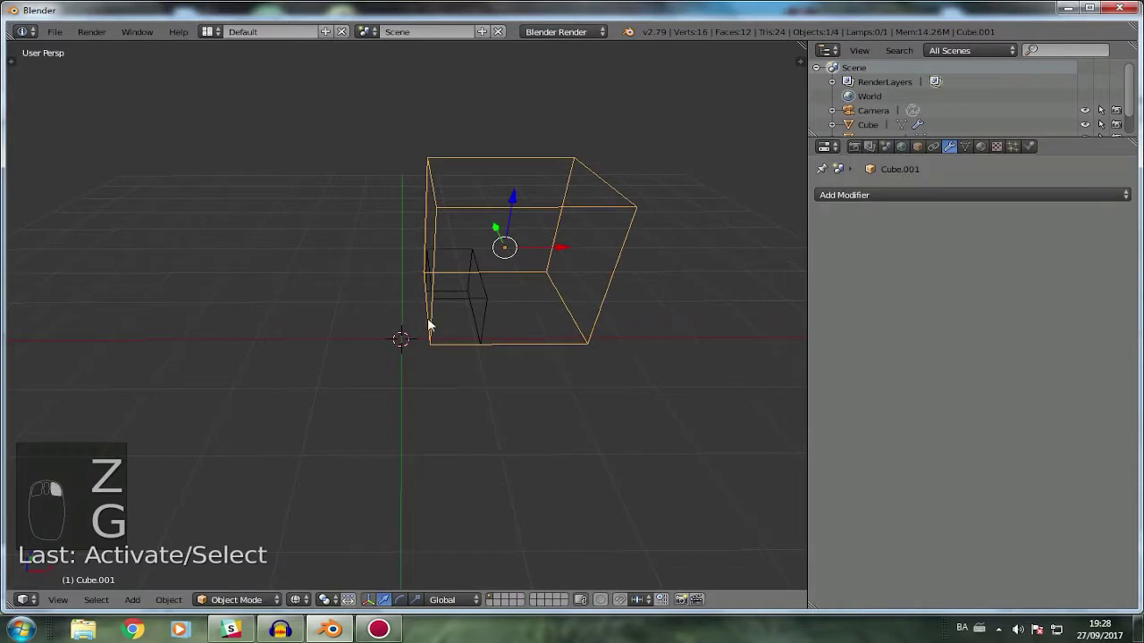
Set the original cube's Boolean operation to Difference.
right_click(472, 307)
left_click(894, 274)
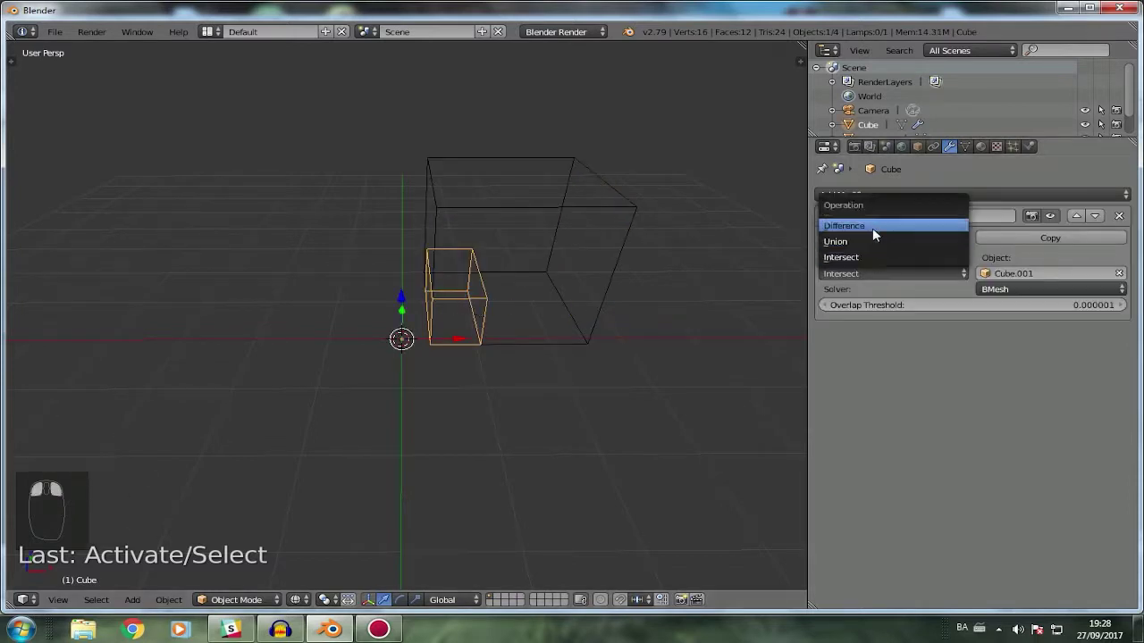
left_click(874, 231)
Move the duplicate cube further into the original cube to enlarge the corner cut out by the Boolean.
right_click(626, 214)
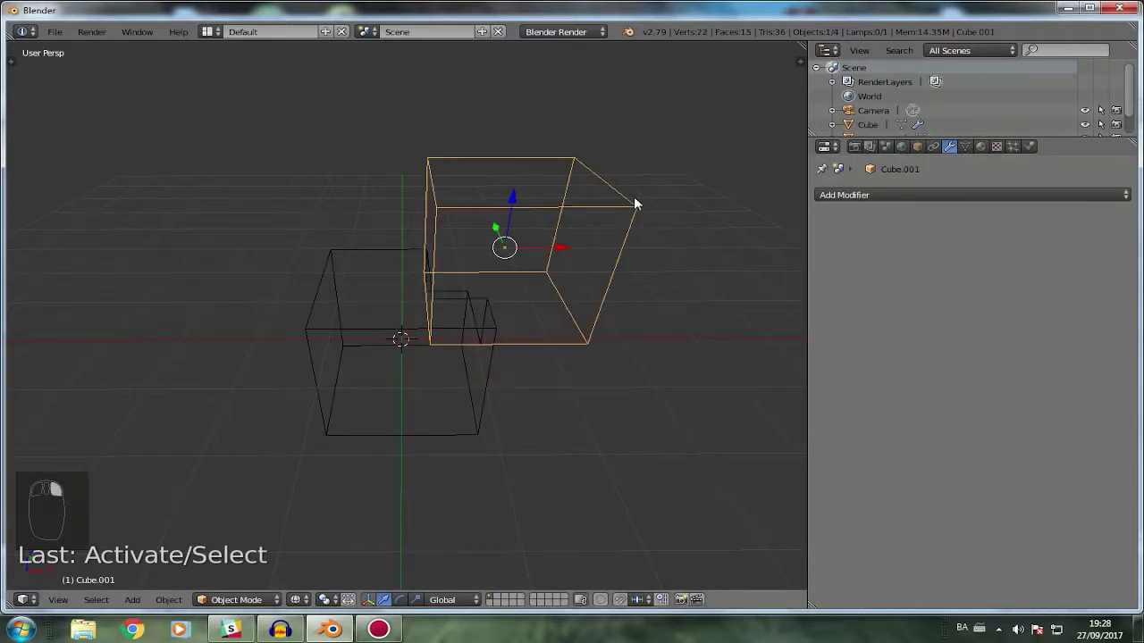
middle_click_drag(632, 226, 607, 214)
key("g")
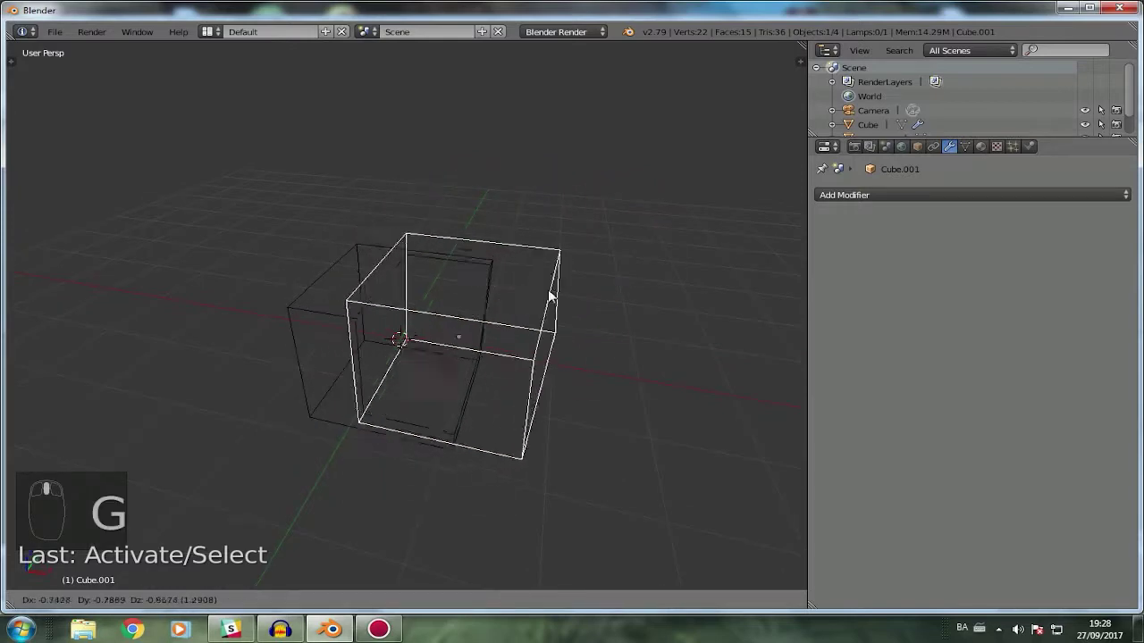
right_click(565, 300)
middle_click_drag(559, 301, 525, 338)
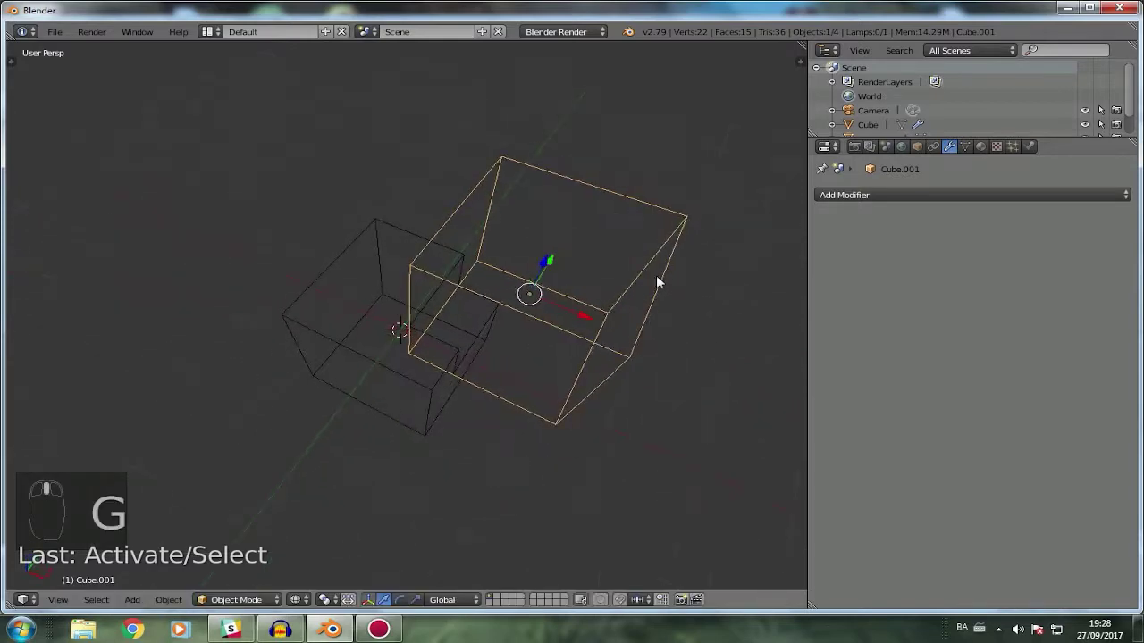
key("g")
right_click(563, 252)
middle_click_drag(582, 256, 548, 247)
key("g")
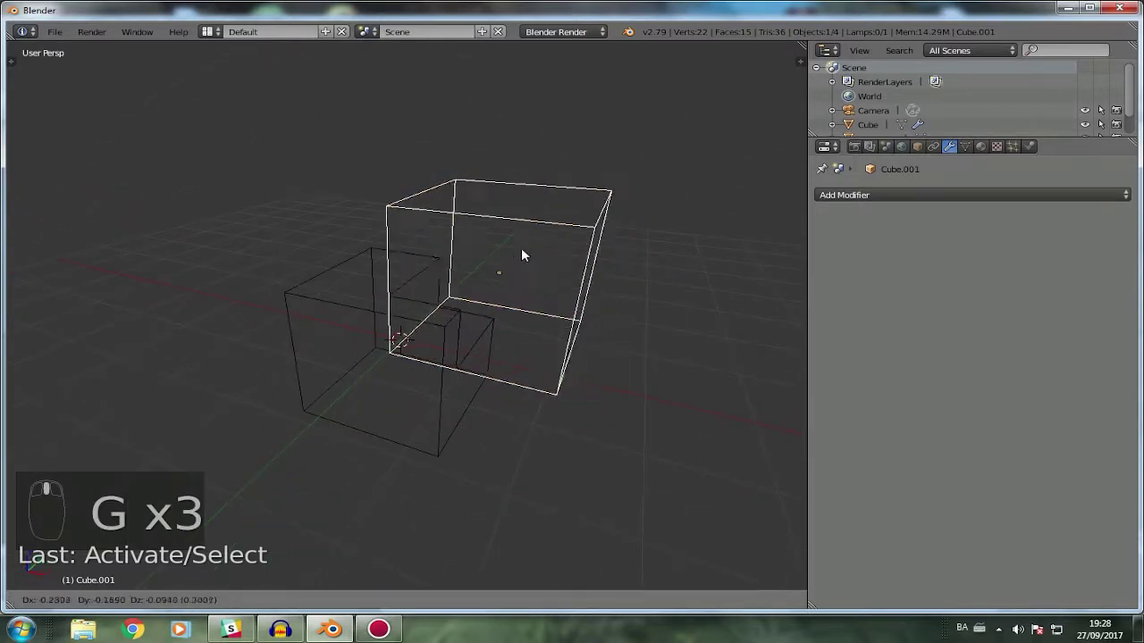
left_click(521, 306)
mouse_move(521, 305)
middle_mouse_down()
mouse_move(367, 333)
mouse_move(427, 321)
mouse_move(399, 361)
middle_mouse_up()
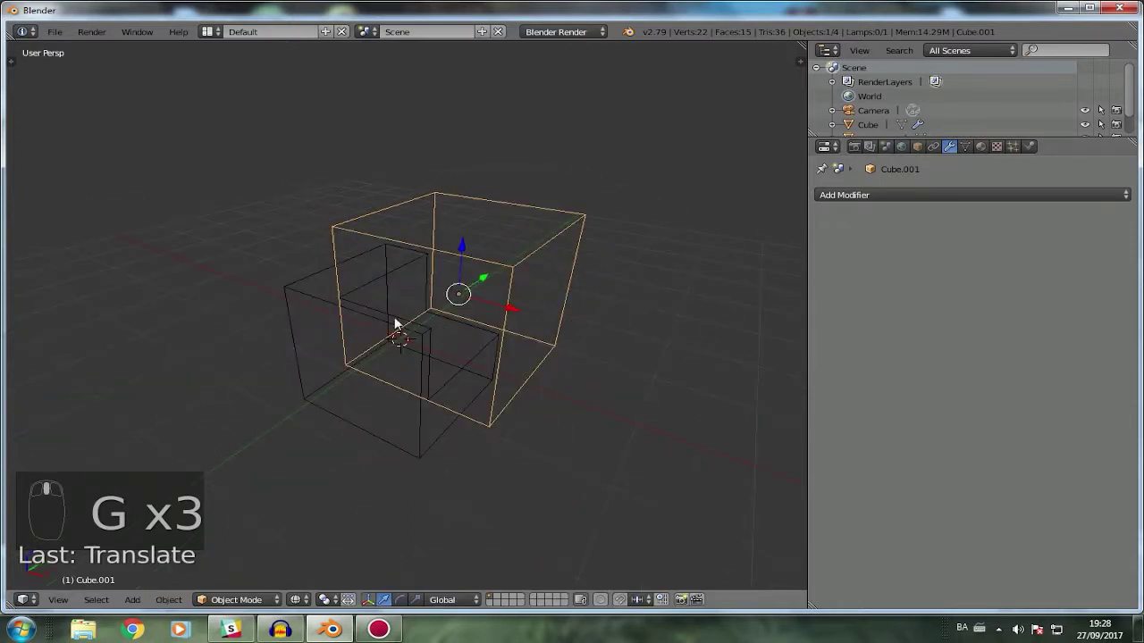
In solid display, apply the original cube's Difference Boolean and delete the duplicate cube to examine the cut.
key("z")
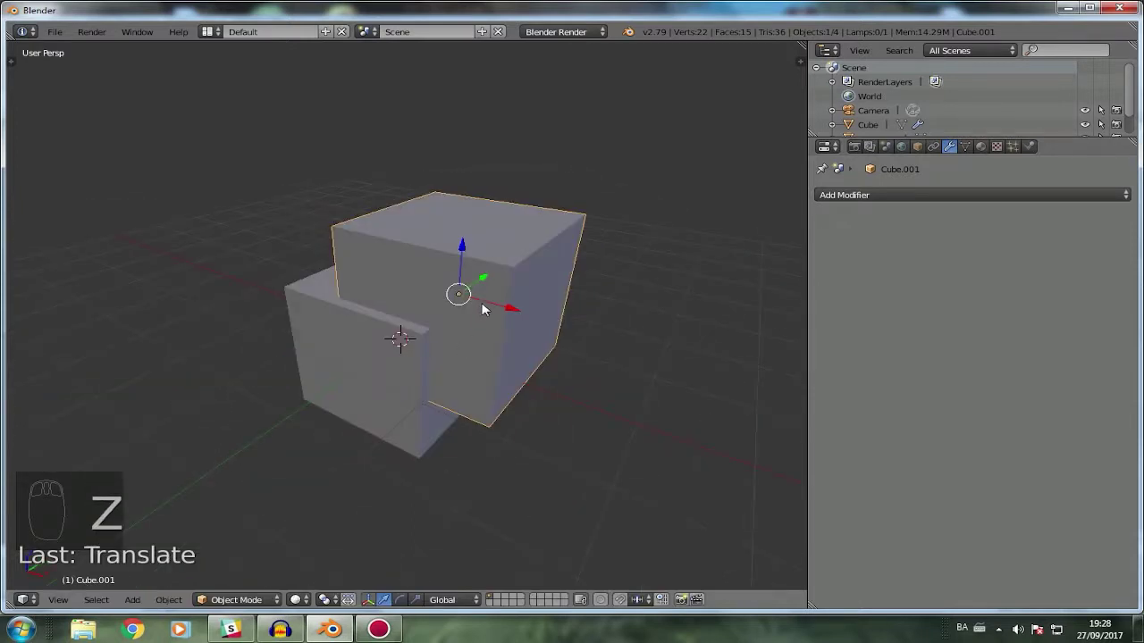
right_click(377, 346)
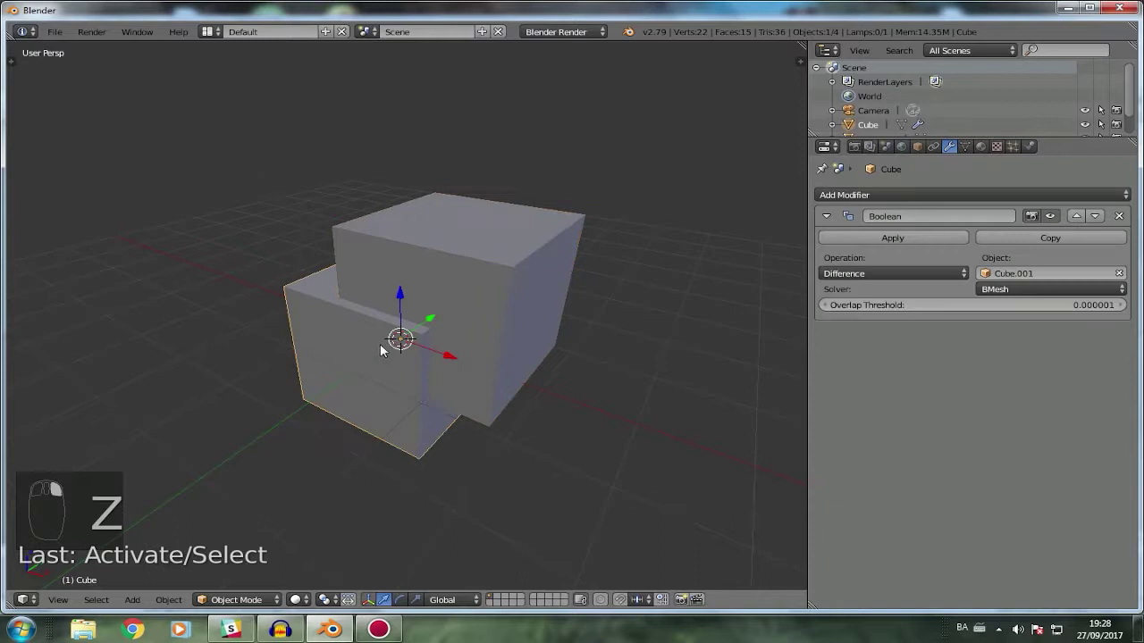
left_click(929, 240)
right_click(497, 280)
key("Delete")
left_click(493, 273)
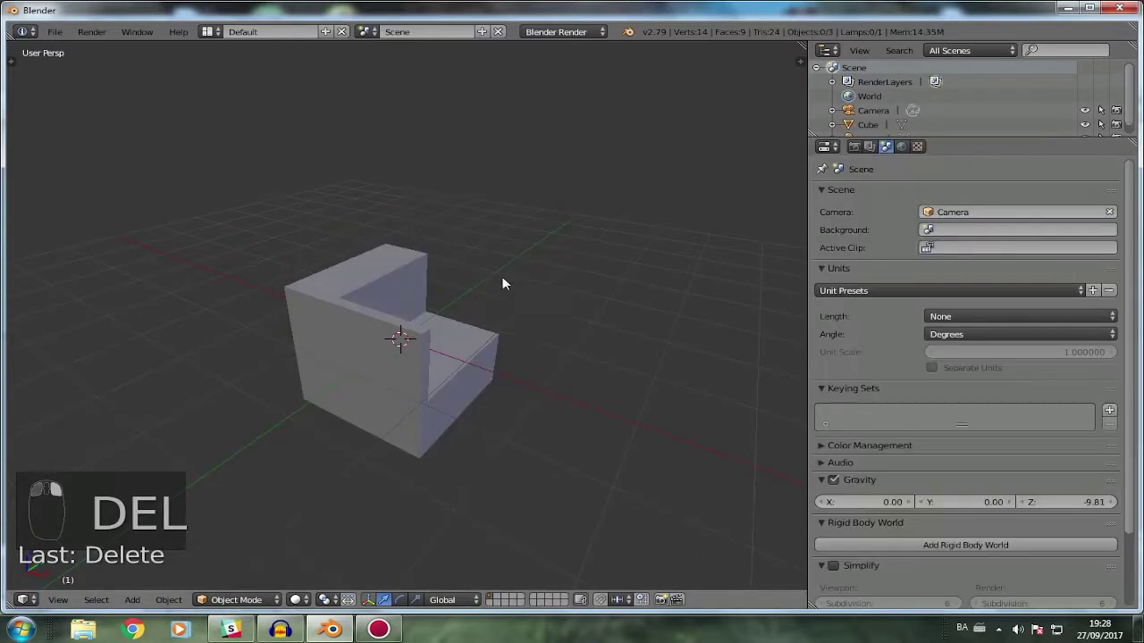
scroll(472, 358, "up", 6)
scroll(402, 407, "down", 4)
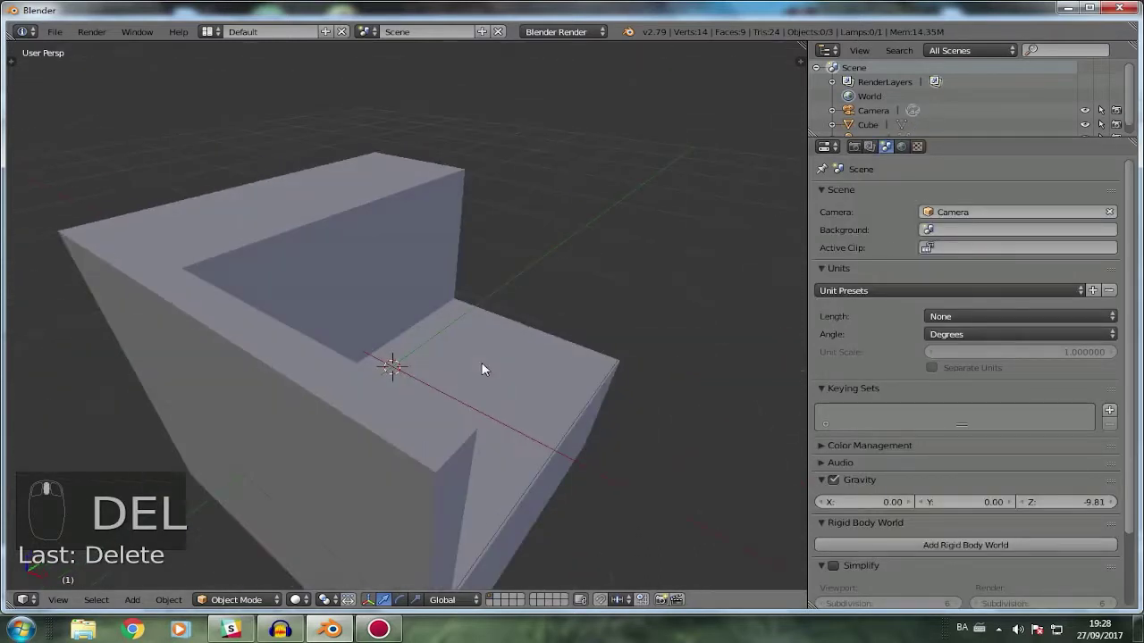
Undo the duplicate cube's deletion and the Boolean's application, and show the scene in wireframe with the original cube selected.
key("ctrl+z")
key("ctrl+z")
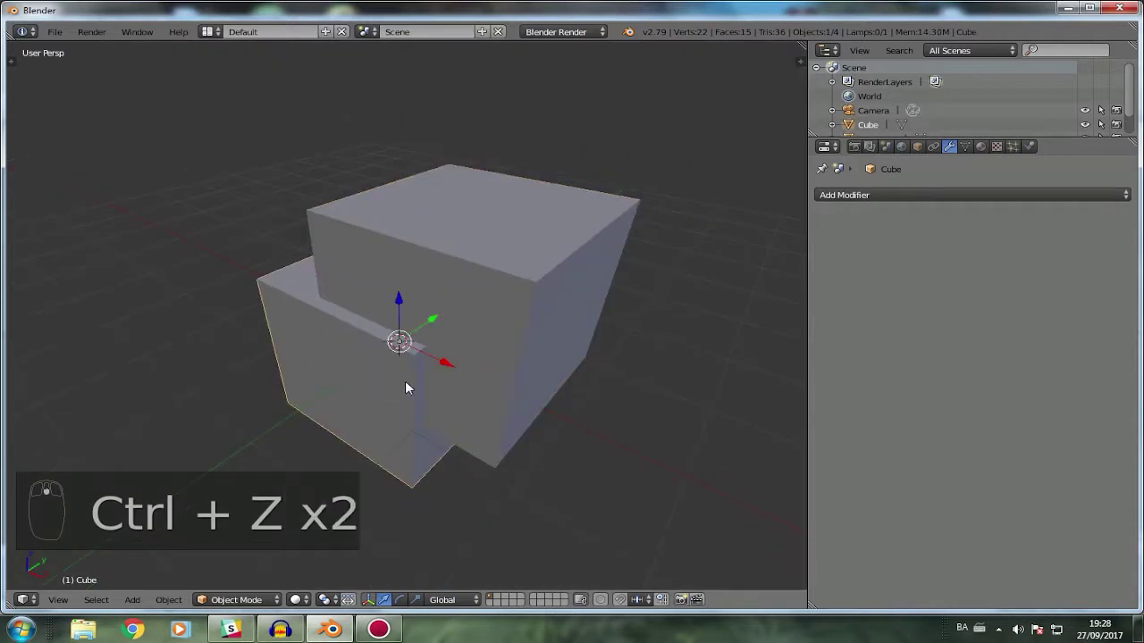
key("ctrl+z")
right_click(354, 381)
right_click(331, 374)
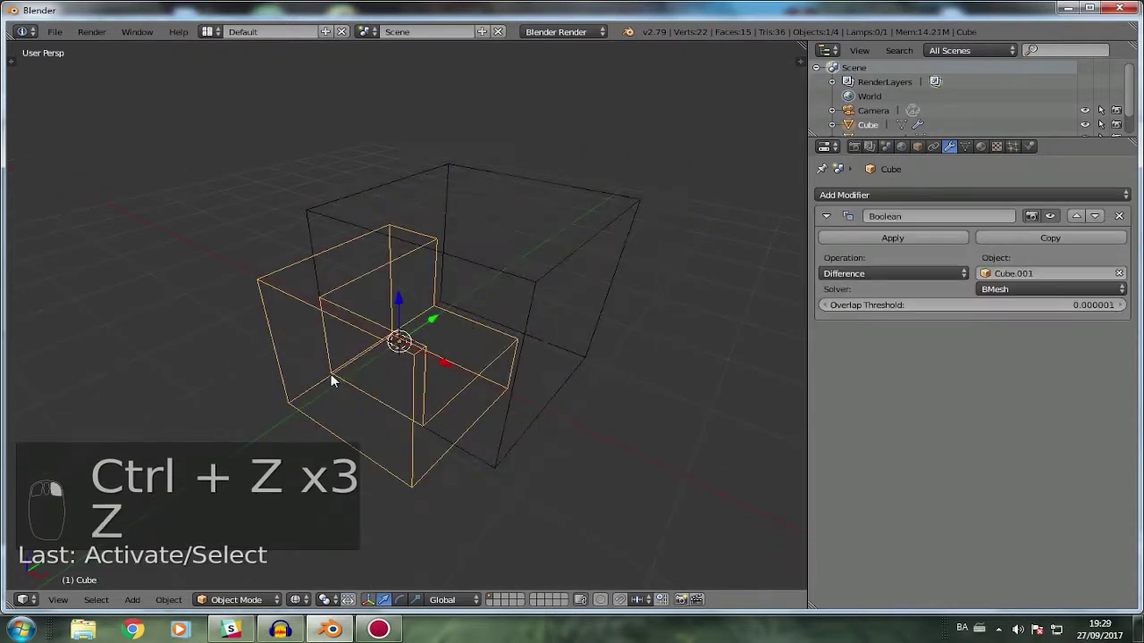
Bevel the three edges of the duplicate cube that meet at its corner inside the original cube, using several segments.
right_click(533, 276)
key("Tab")
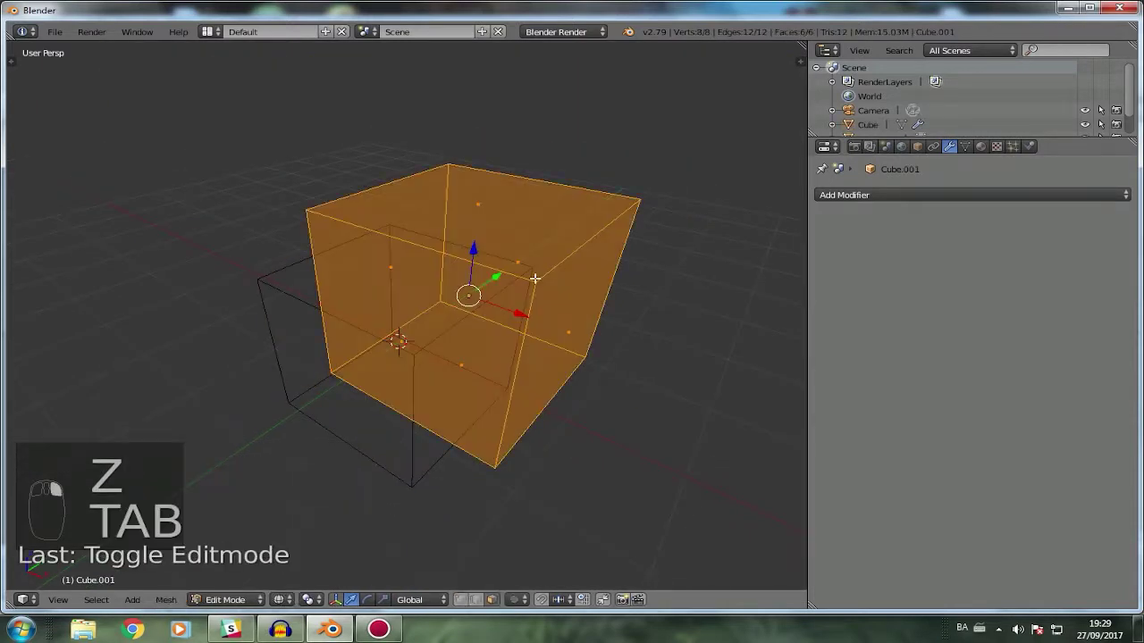
middle_click_drag(536, 282, 575, 291)
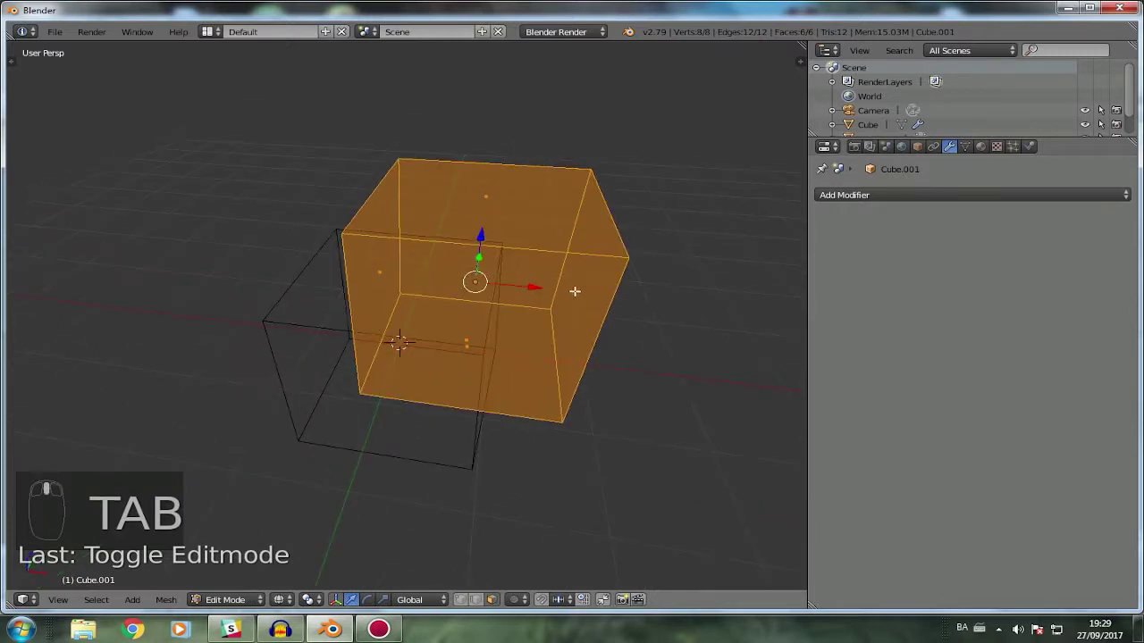
right_click(407, 331)
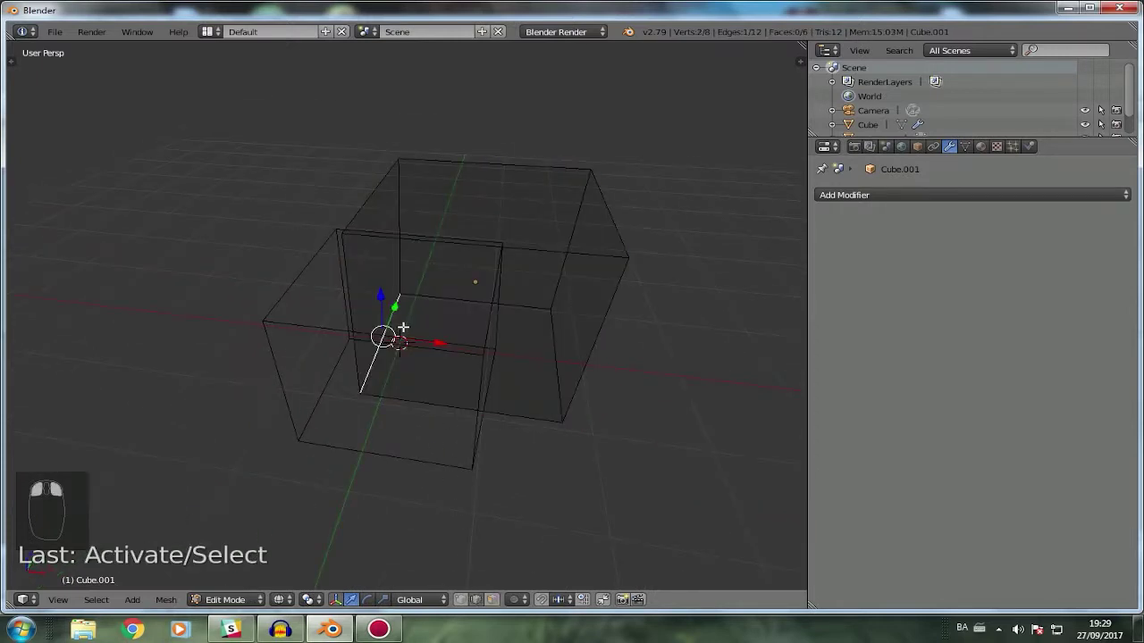
right_click(455, 399, "shift")
right_click(362, 289, "shift")
middle_click_drag(363, 289, 474, 309)
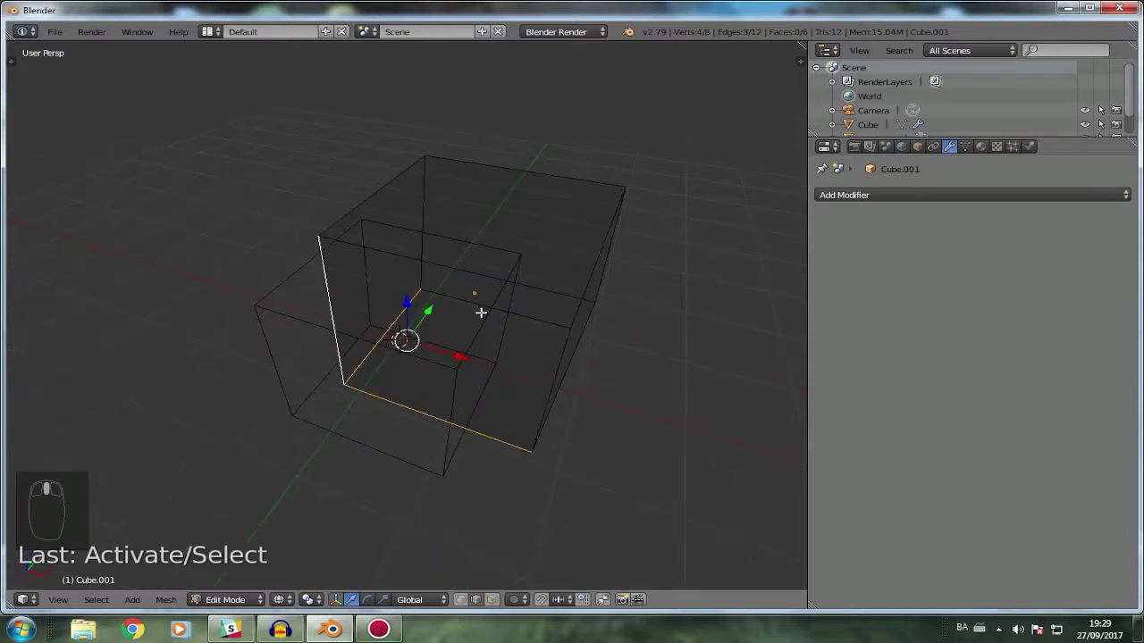
key("ctrl+b")
scroll(587, 340, "up", 2)
left_click(590, 340)
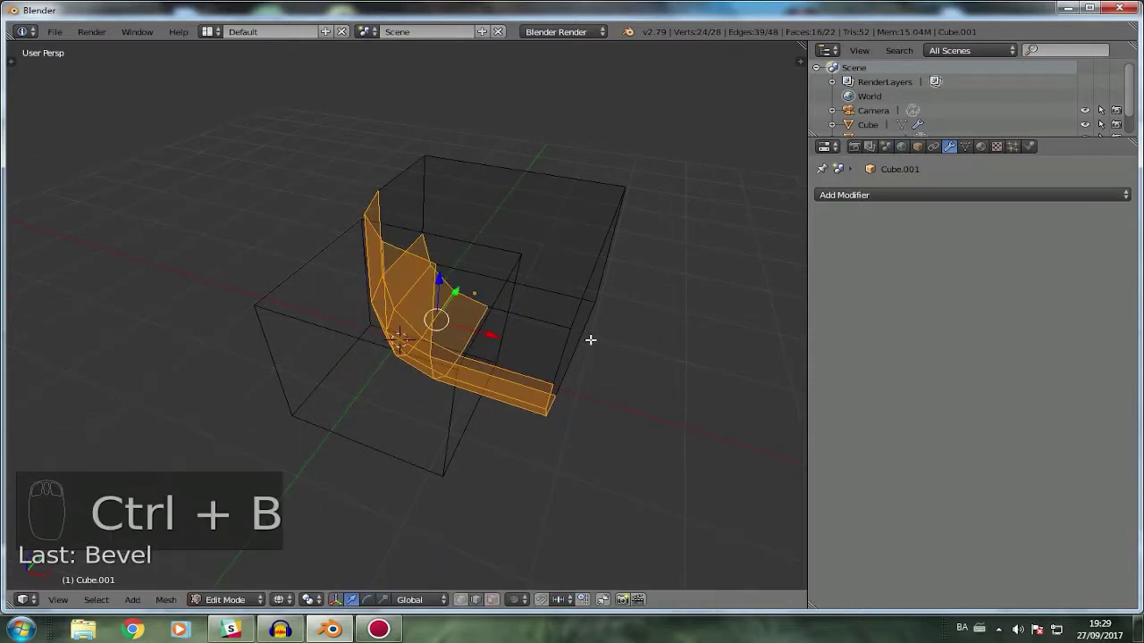
key("Tab")
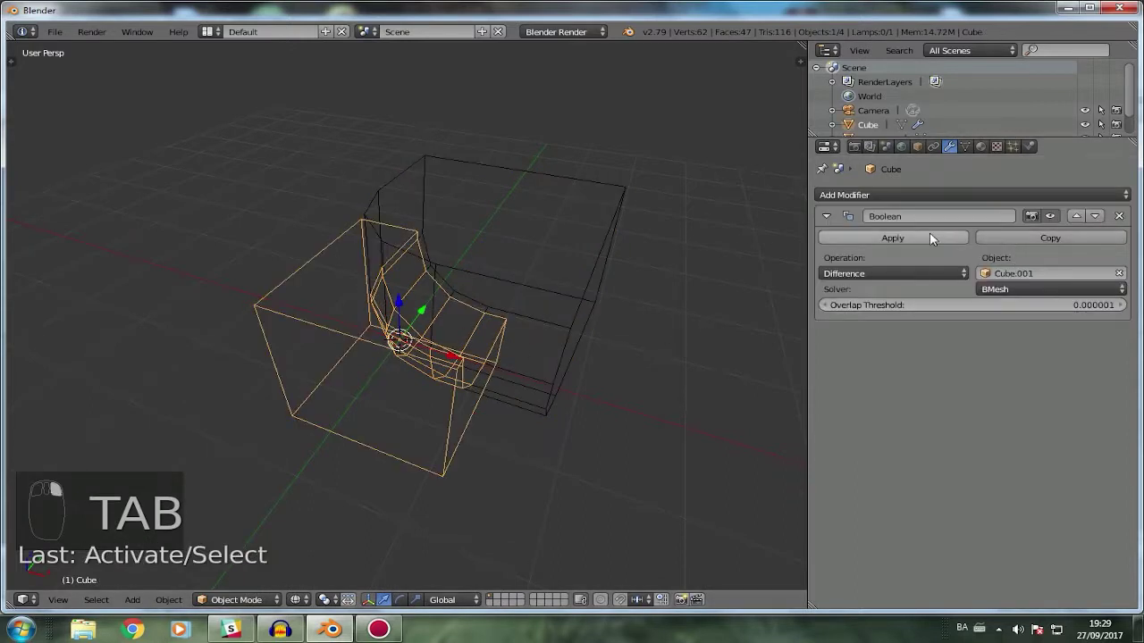
Apply the original cube's Boolean, delete the beveled duplicate, and switch the viewport to solid display.
left_click(929, 234)
right_click(497, 273)
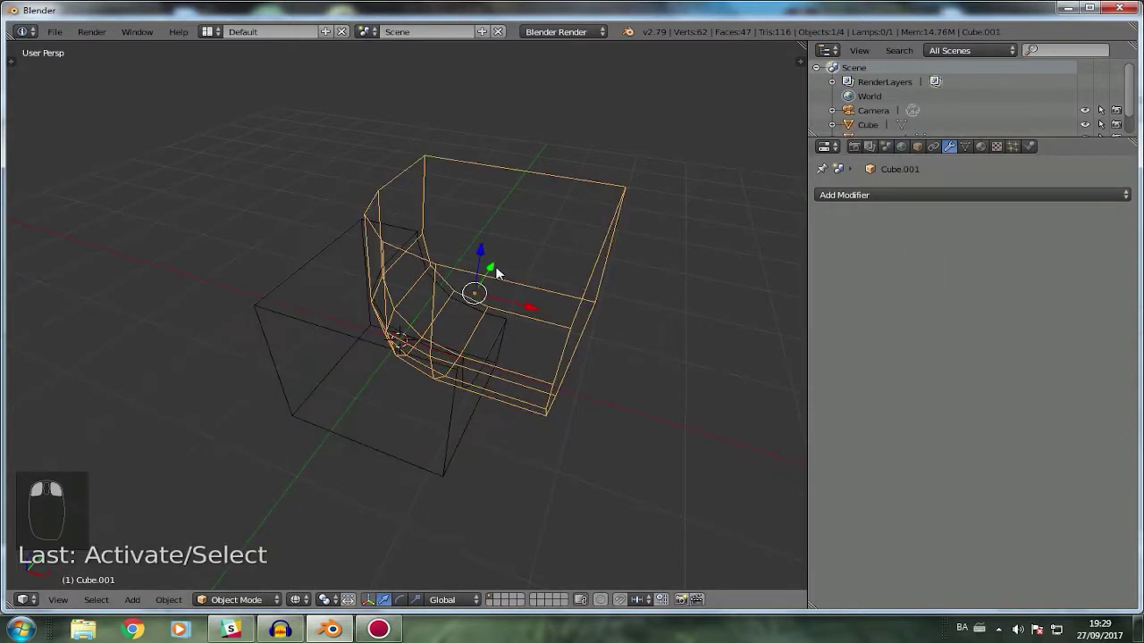
key("Delete")
left_click(497, 268)
key("z")
mouse_move(511, 278)
middle_mouse_down()
mouse_move(426, 243)
mouse_move(332, 330)
mouse_move(484, 374)
mouse_move(388, 340)
middle_mouse_up()
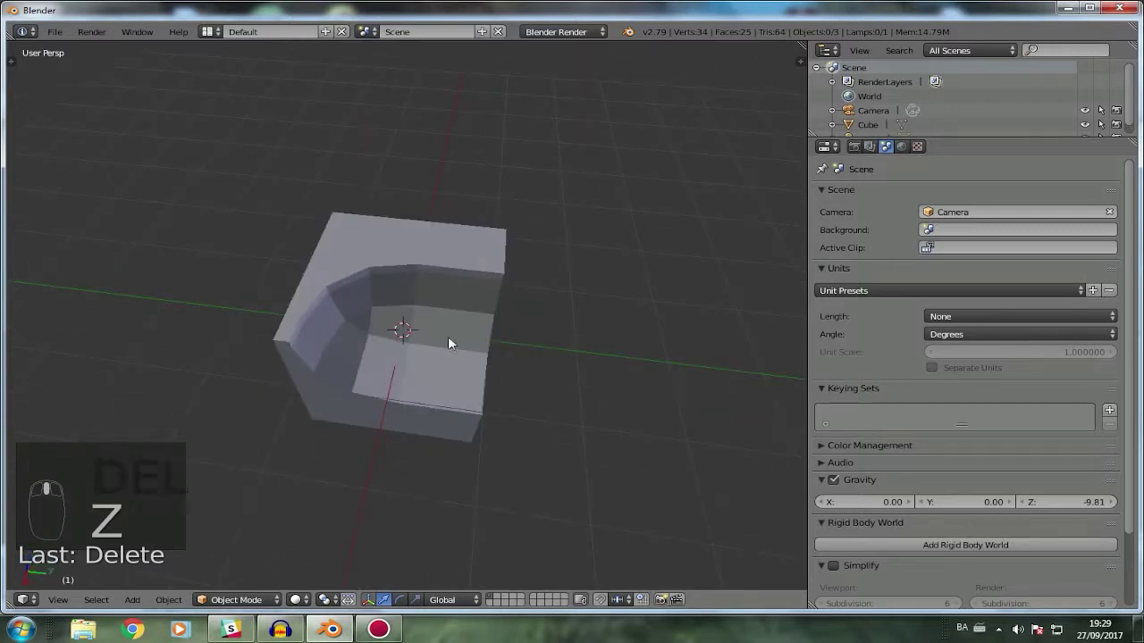
Delete the carved cube and add a new cube at the 3D cursor.
key("Tab")
right_click(436, 304)
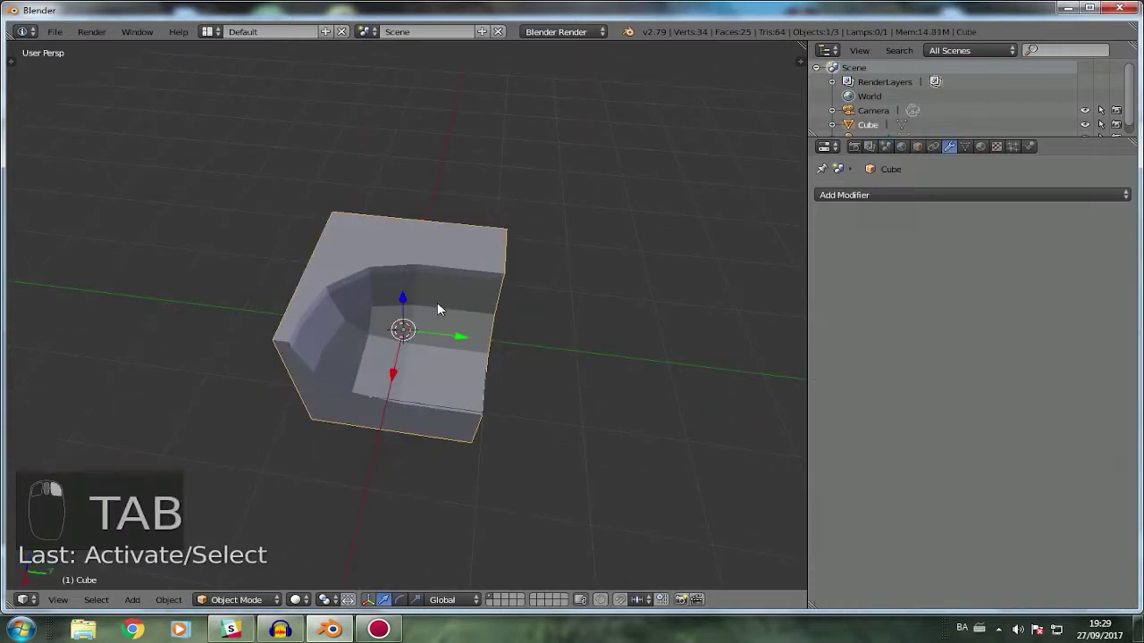
key("Delete")
left_click(636, 258)
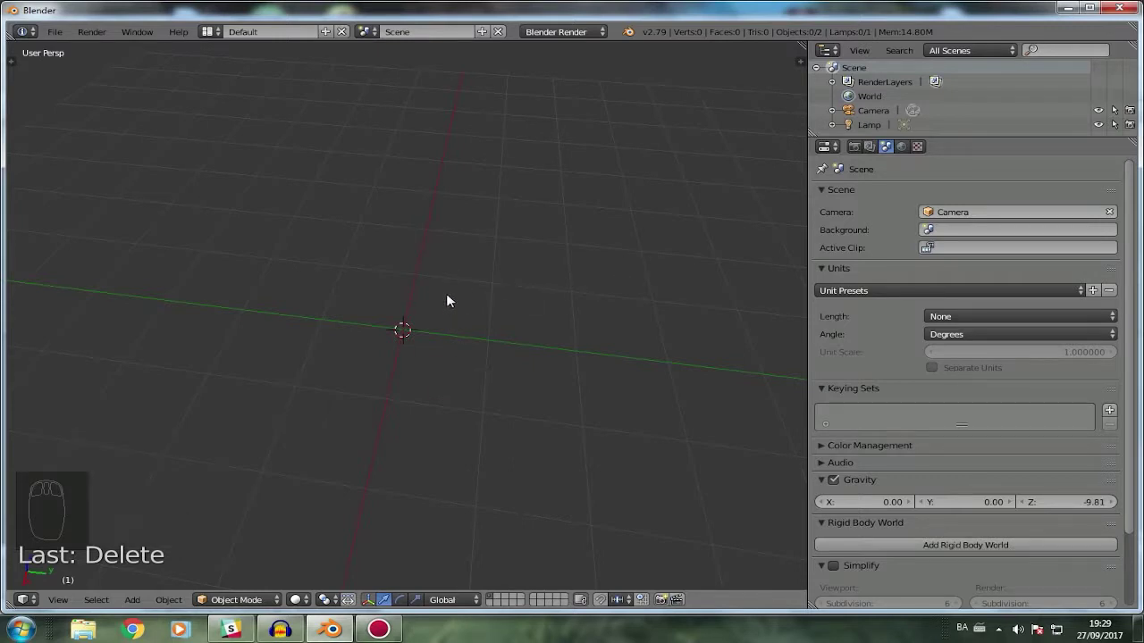
key("shift+a")
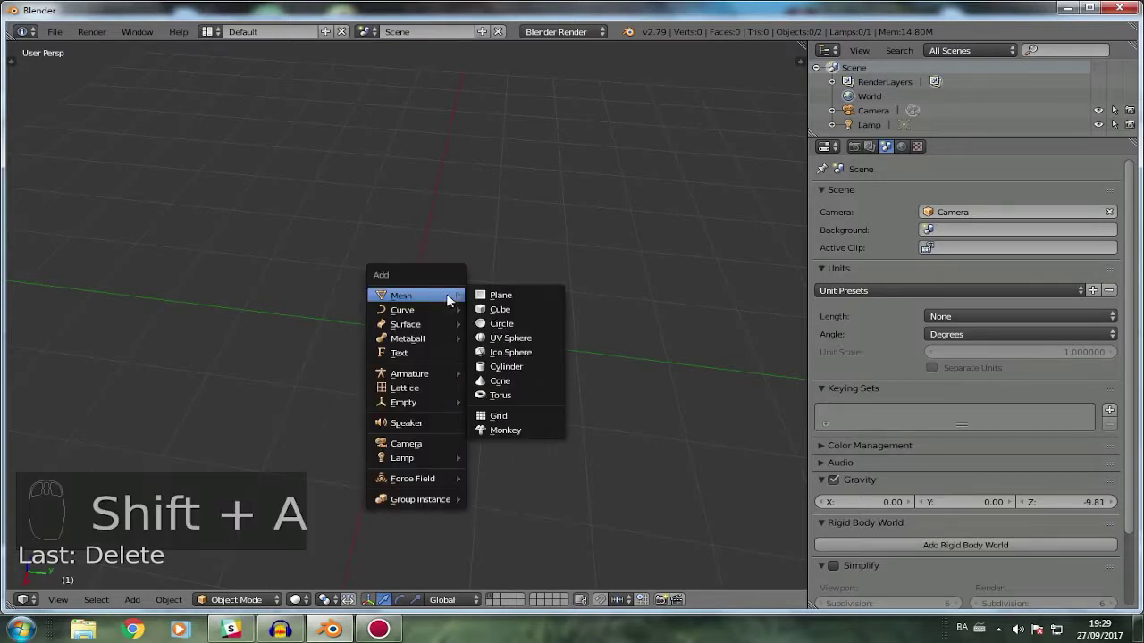
left_click(507, 309)
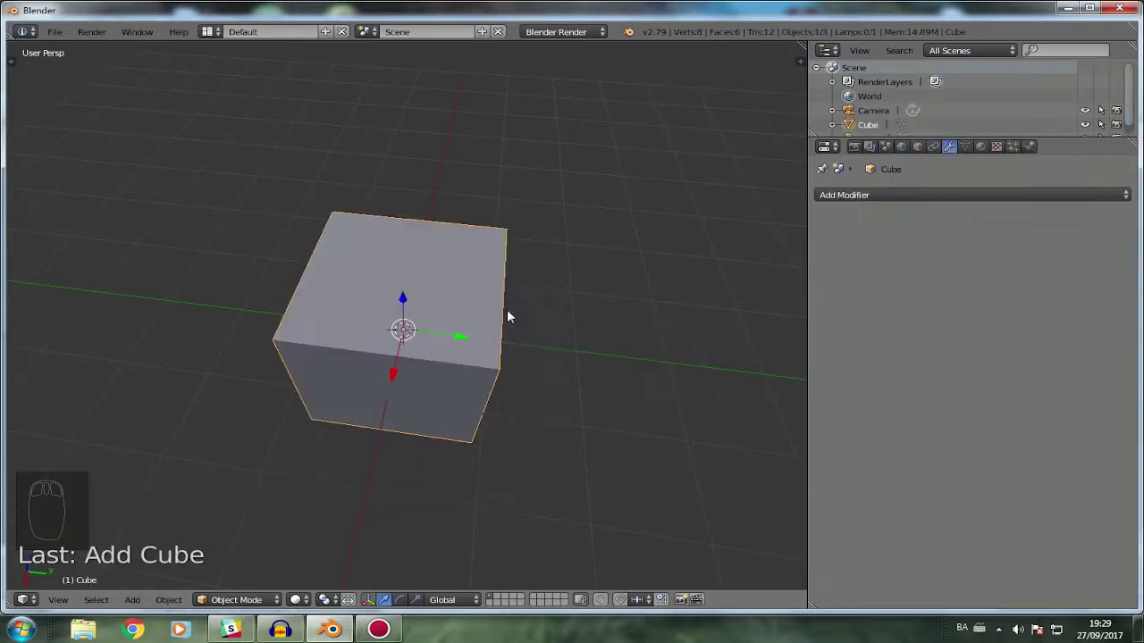
middle_click_drag(507, 309, 476, 328)
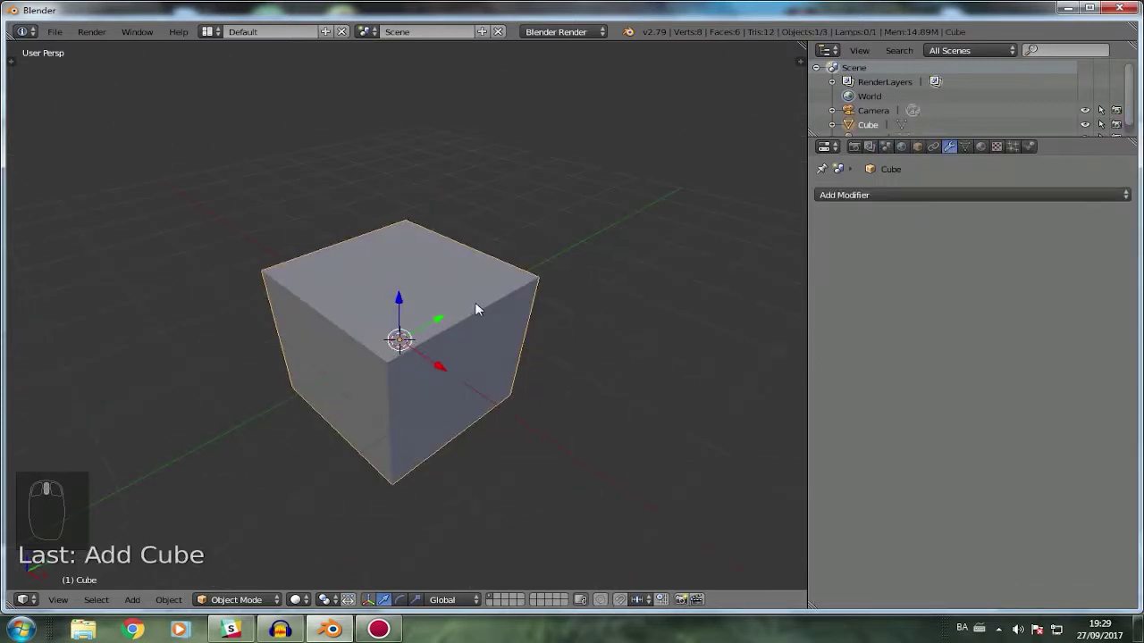
scroll(475, 306, "down", 2)
Duplicate the cube, place the copy about 3 units away, higher and behind, and join both cubes into one object.
key("shift+d")
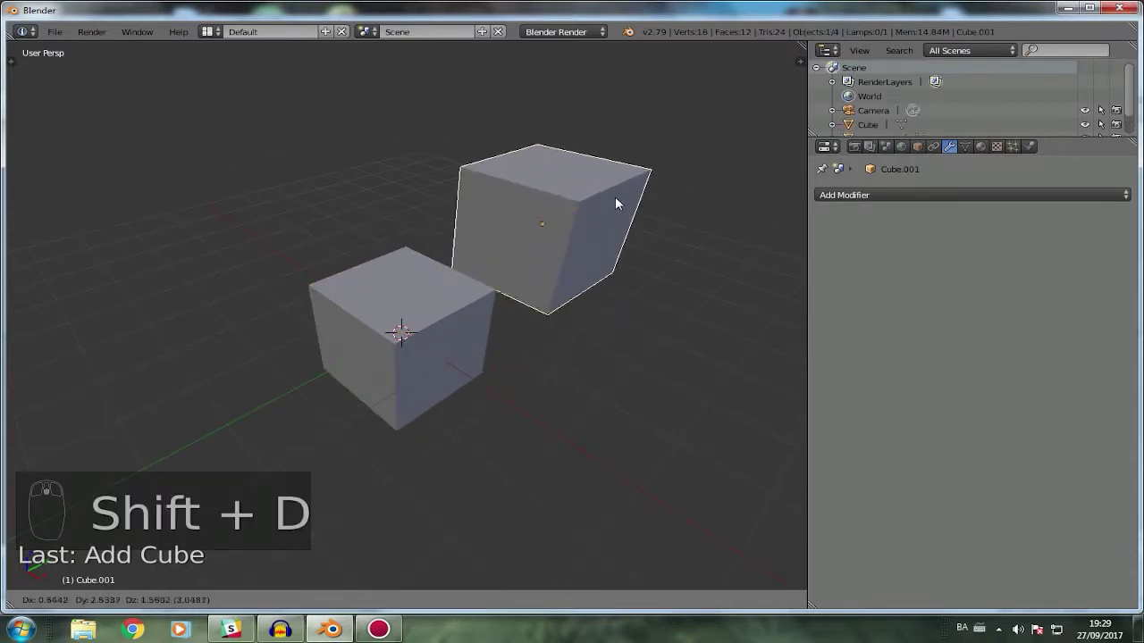
left_click(615, 199)
right_click(462, 308, "shift")
key("ctrl+j")
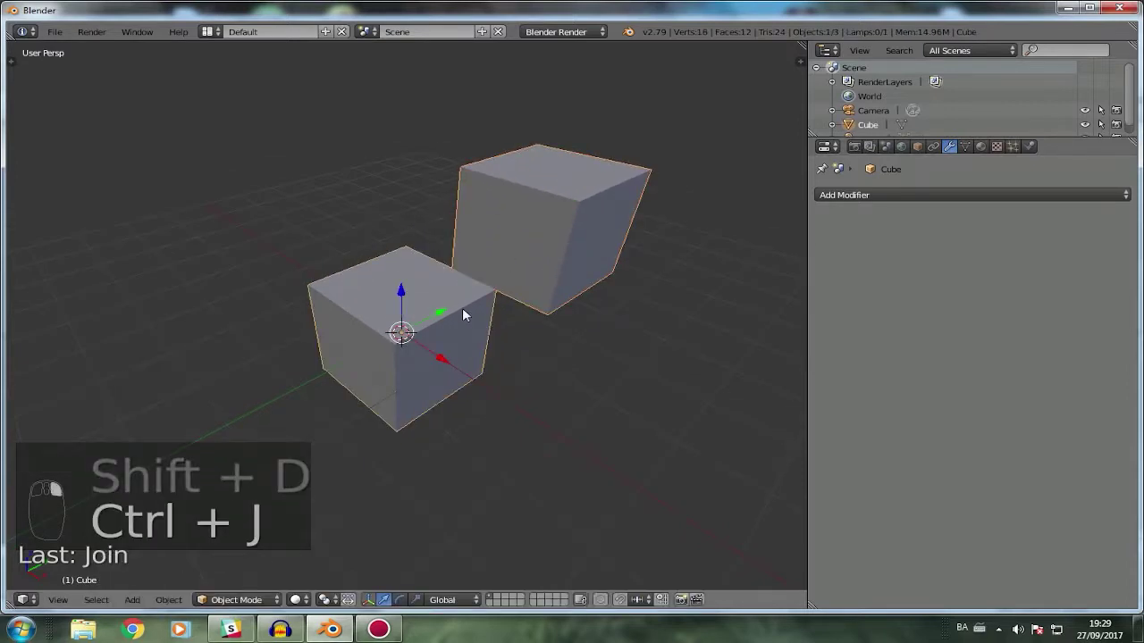
key("f")
key("g")
right_click(537, 257)
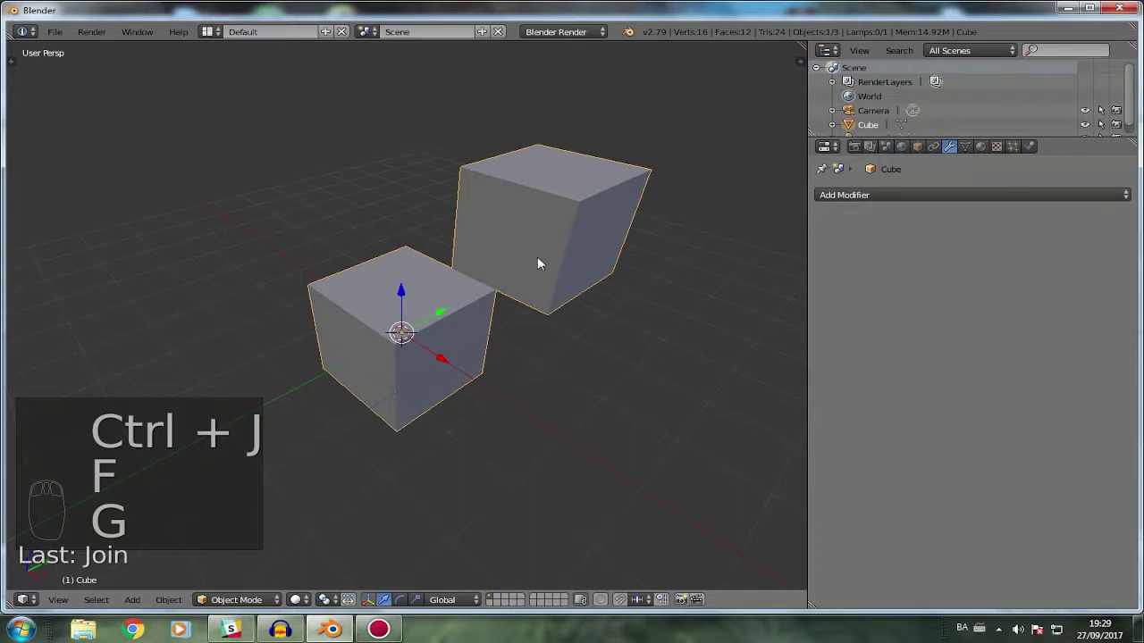
Delete the joined cubes and add a UV sphere at the 3D cursor.
key("Delete")
key("shift+a")
mouse_move(540, 260)
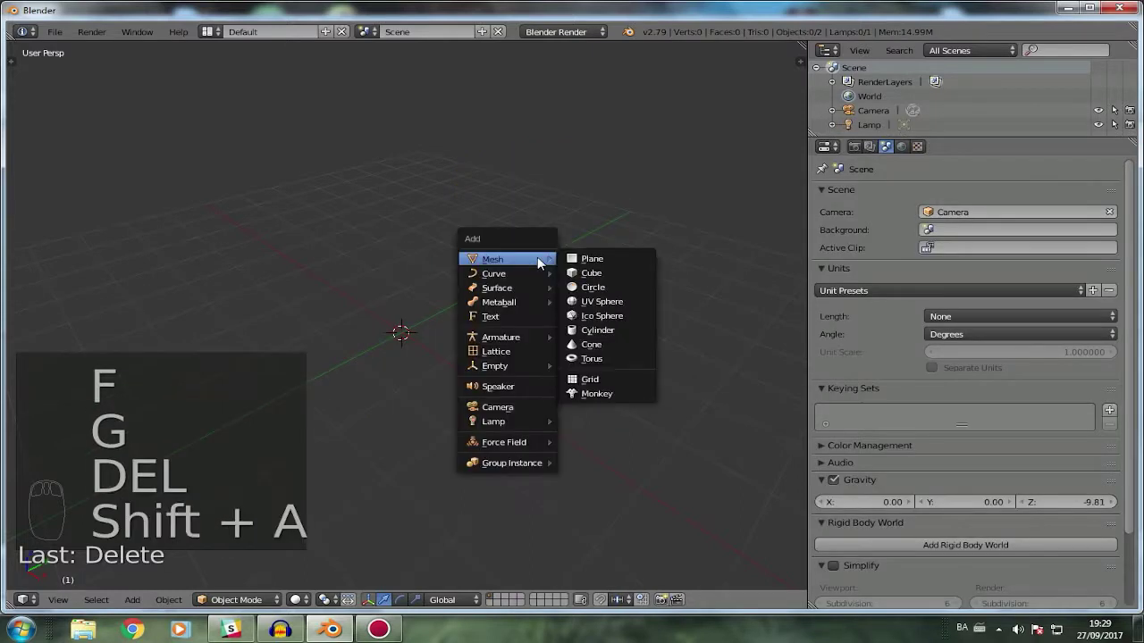
left_click(604, 300)
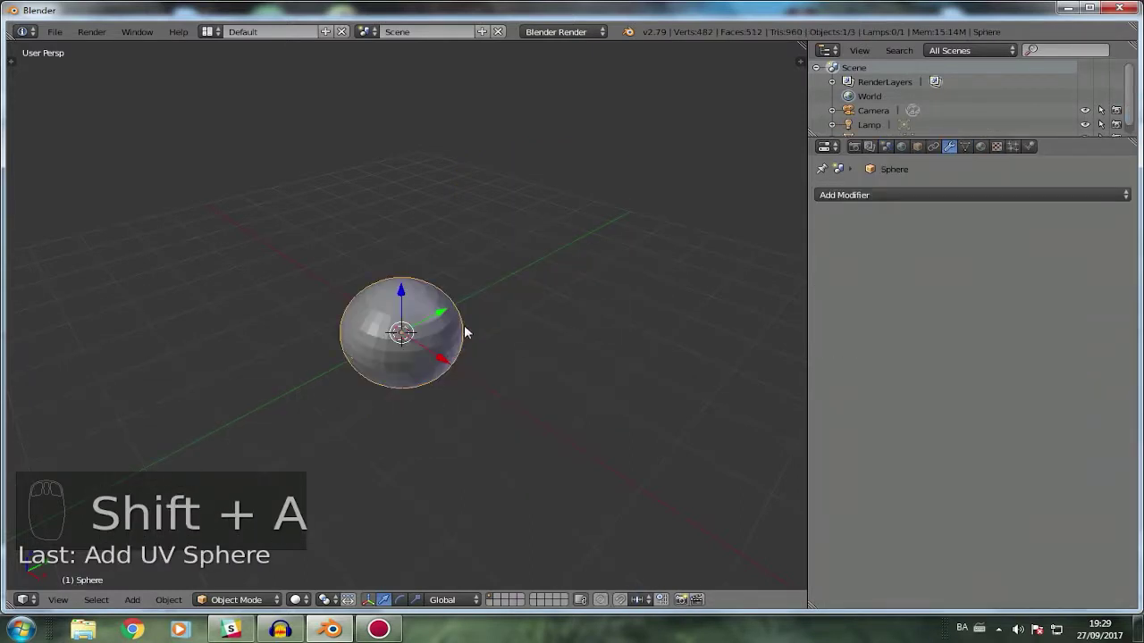
key("g")
right_click(480, 223)
middle_click_drag(486, 328, 452, 245)
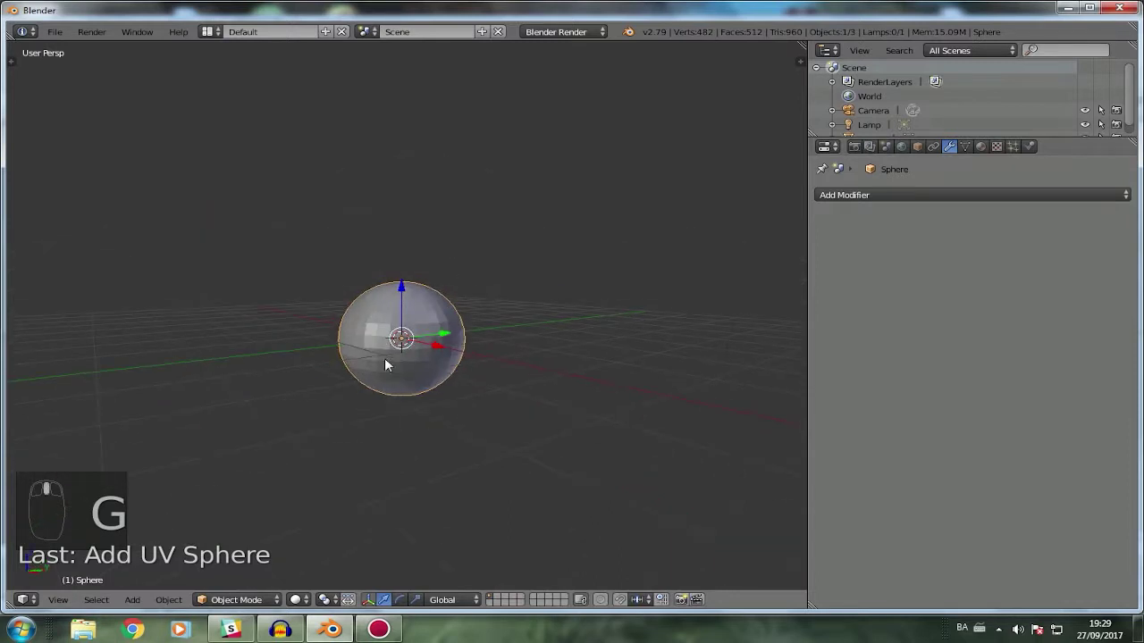
Delete the vertices of the sphere's lower half in front orthographic wireframe view, and return to Object Mode in solid display.
key("Tab")
key("KP_1")
key("z")
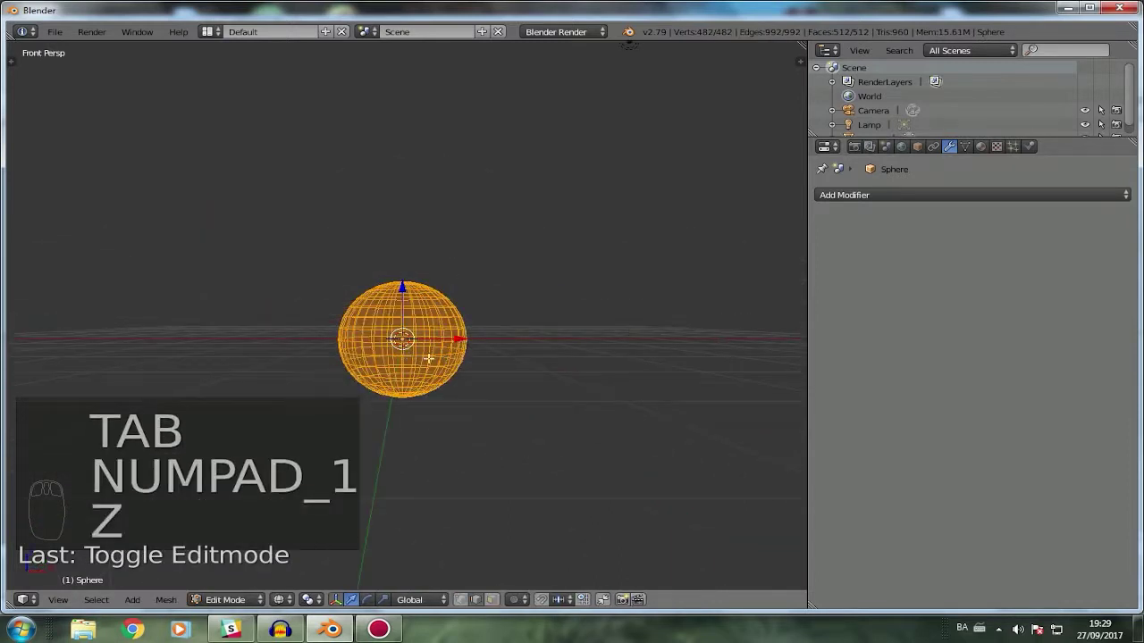
key("KP_5")
key("a")
key("a")
key("b")
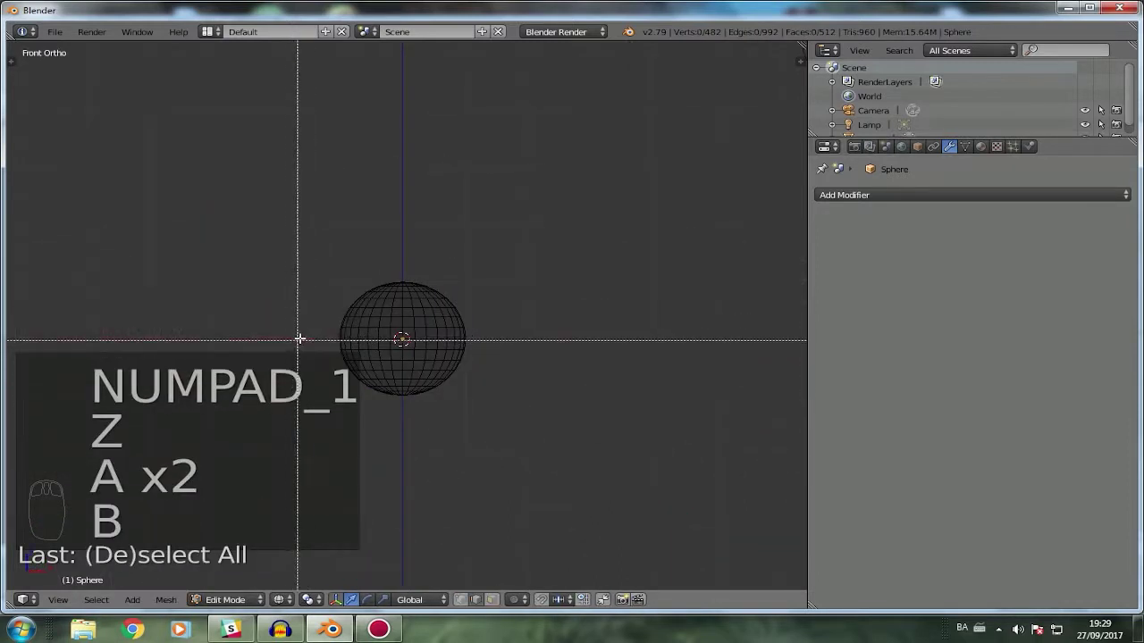
left_click_drag(294, 345, 636, 446)
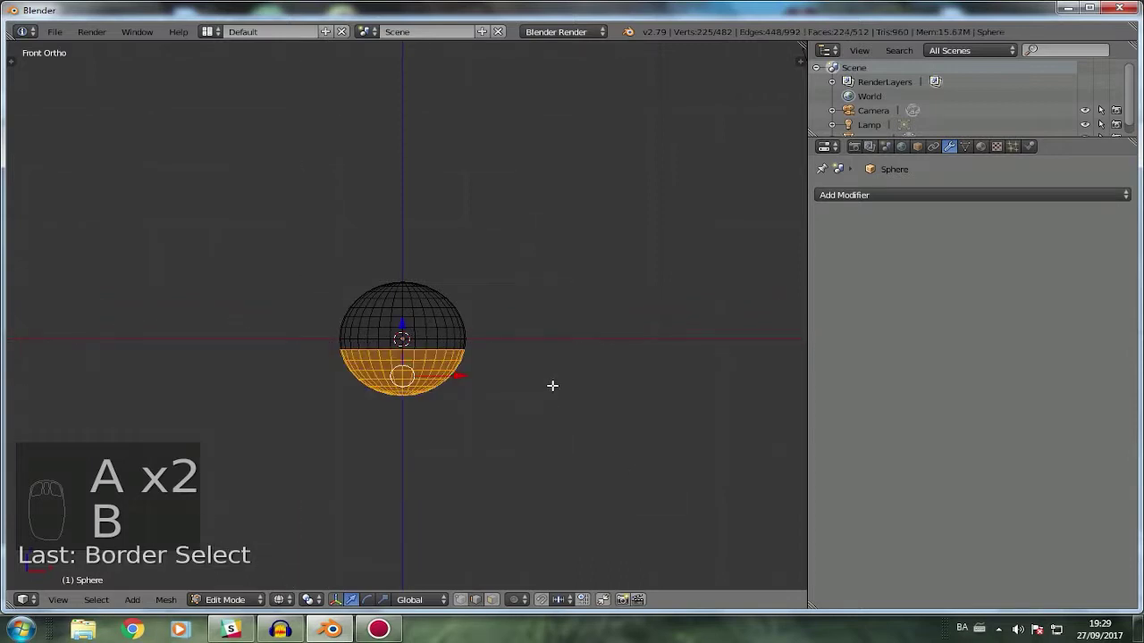
key("Delete")
left_click(542, 347)
mouse_move(545, 352)
middle_mouse_down()
mouse_move(515, 399)
mouse_move(416, 386)
middle_mouse_up()
key("z")
key("Tab")
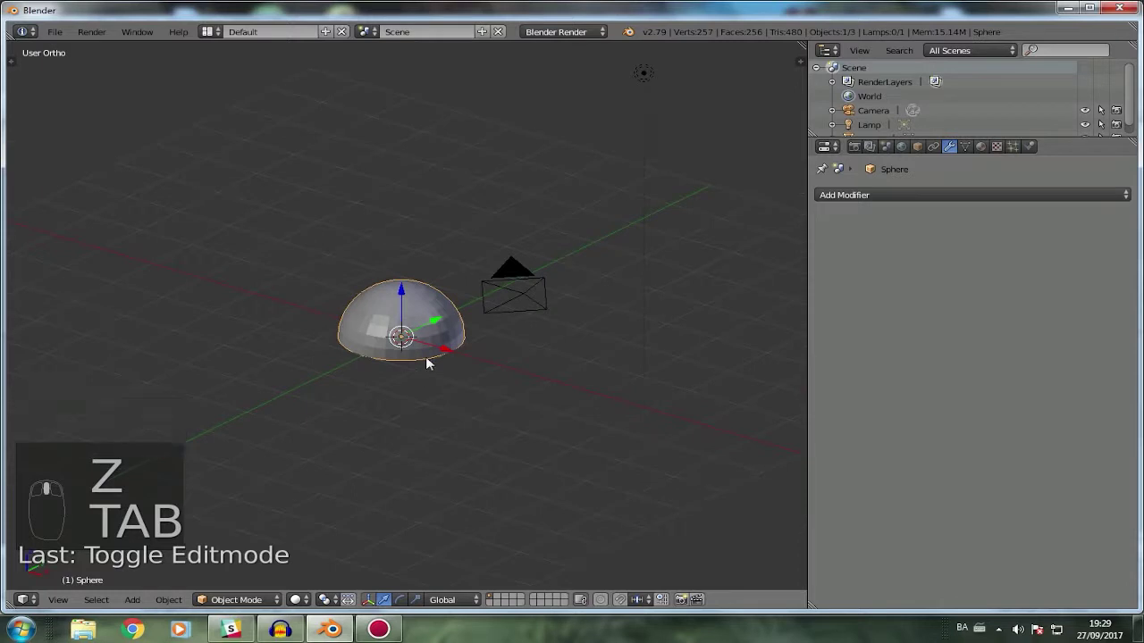
Add a cylinder at the 3D cursor, overlapping the half sphere.
key("shift+a")
mouse_move(429, 360)
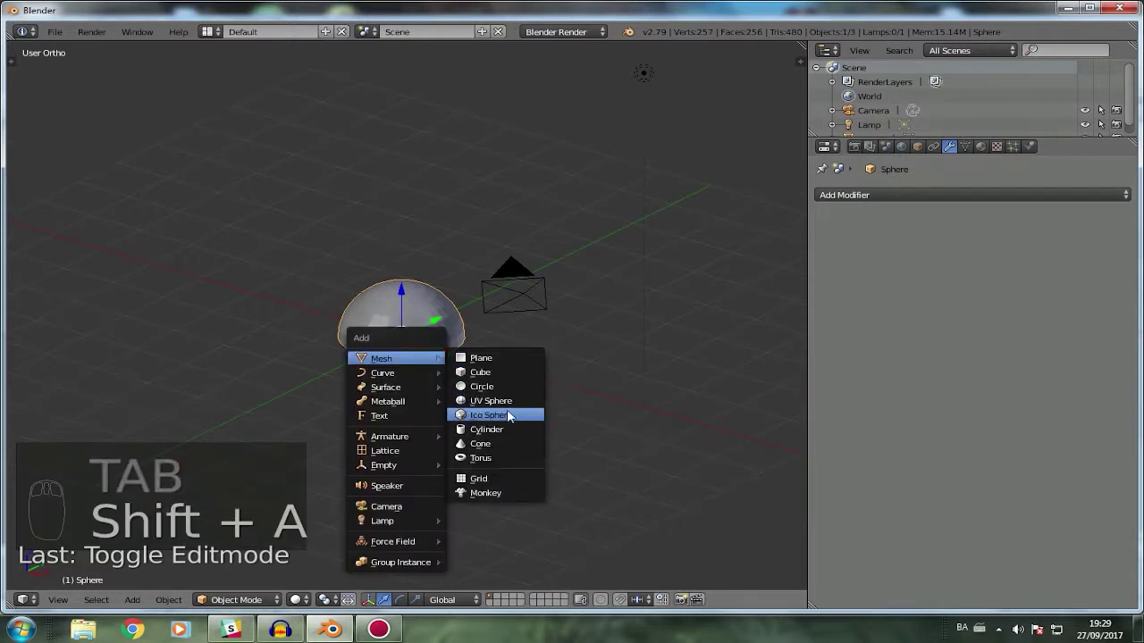
left_click(497, 429)
Move the half sphere straight up along Z so it caps the cylinder's top edge.
right_click(400, 320)
key("z")
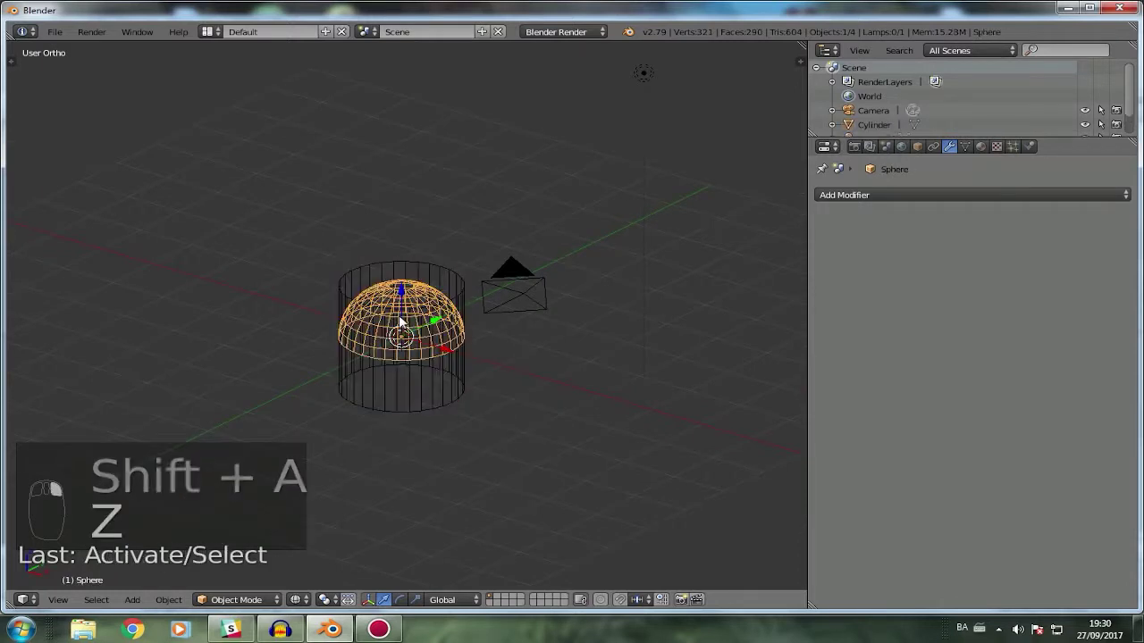
key("g")
key("z")
left_click(401, 324)
key("z")
key("Tab")
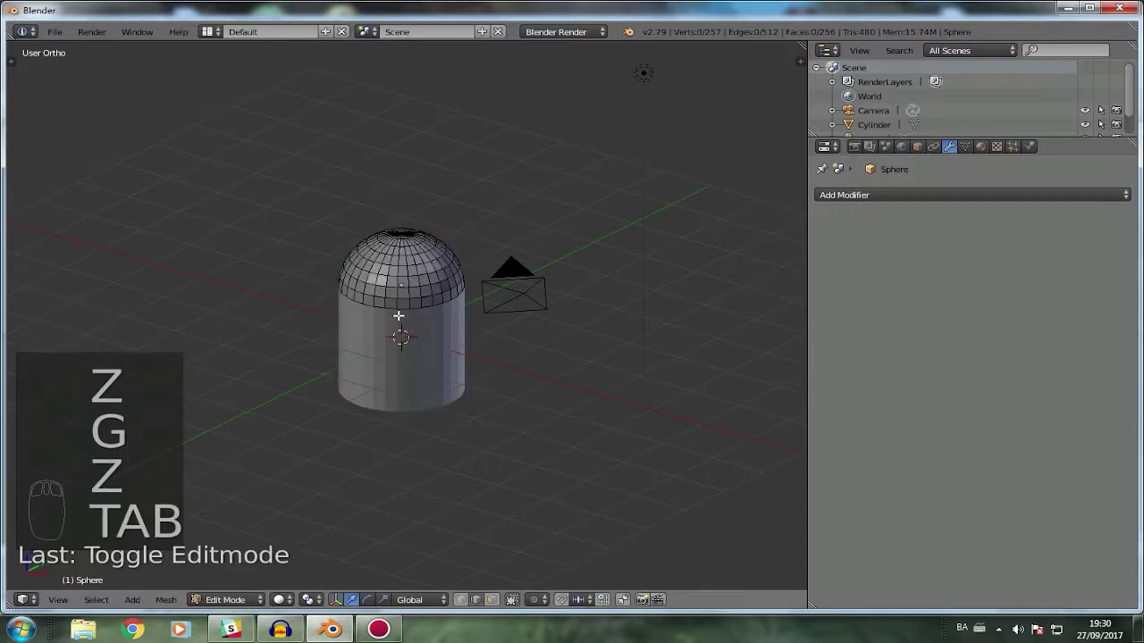
middle_click_drag(464, 312, 508, 265)
key("Tab")
middle_click_drag(567, 304, 457, 330)
scroll(458, 331, "up", 4)
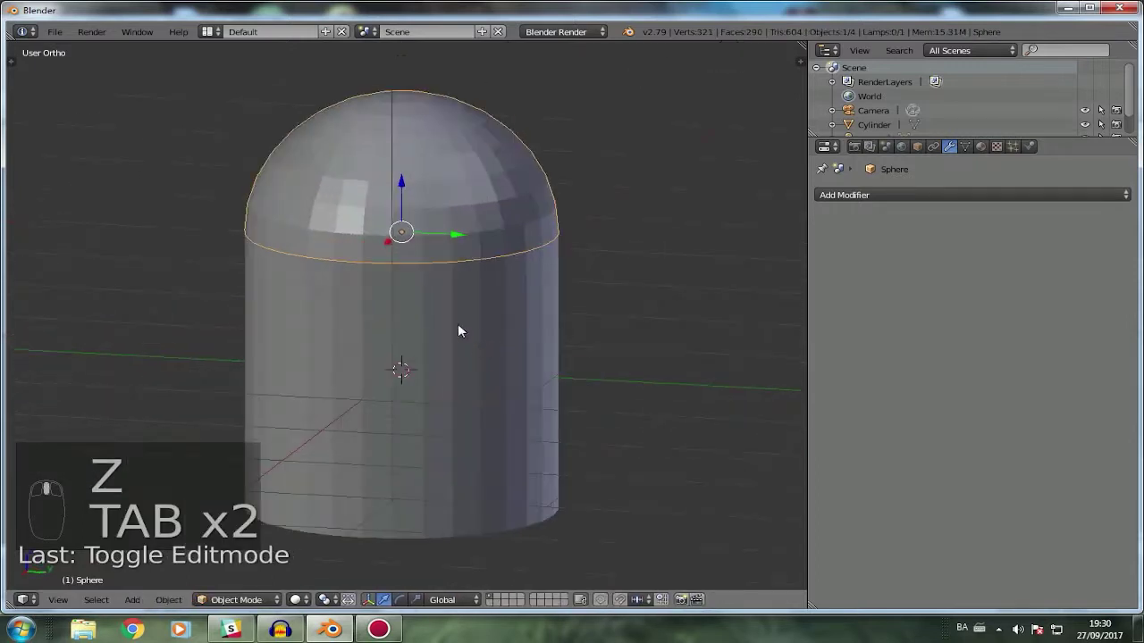
Delete the cylinder together with the half sphere on top of it.
middle_click_drag(434, 276, 564, 265)
right_click(436, 341)
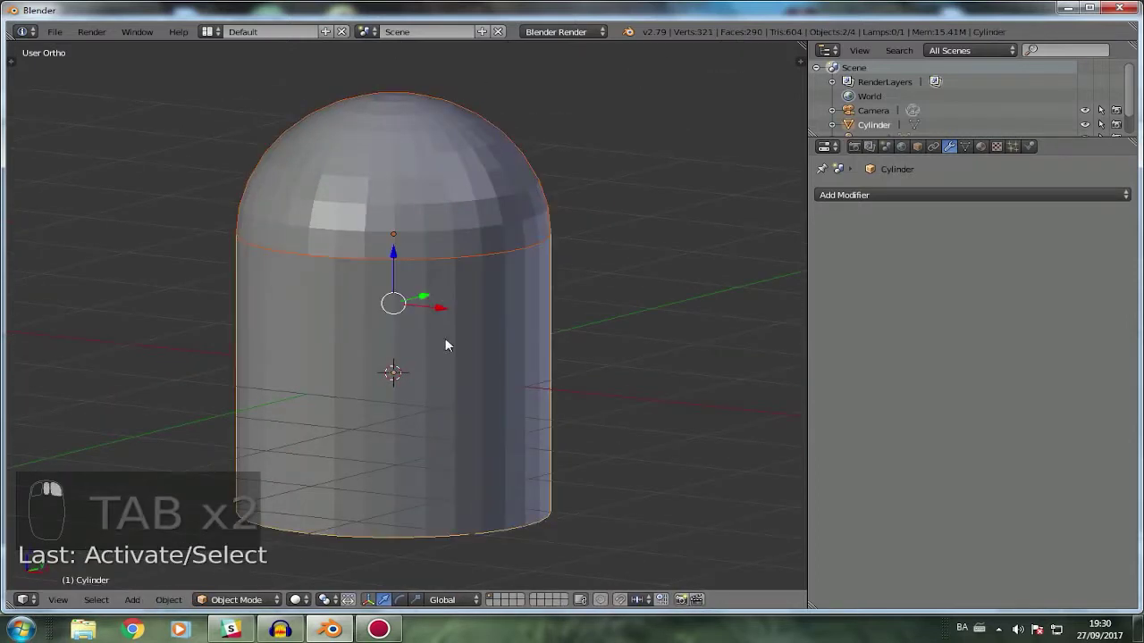
key("Delete")
left_click(423, 341)
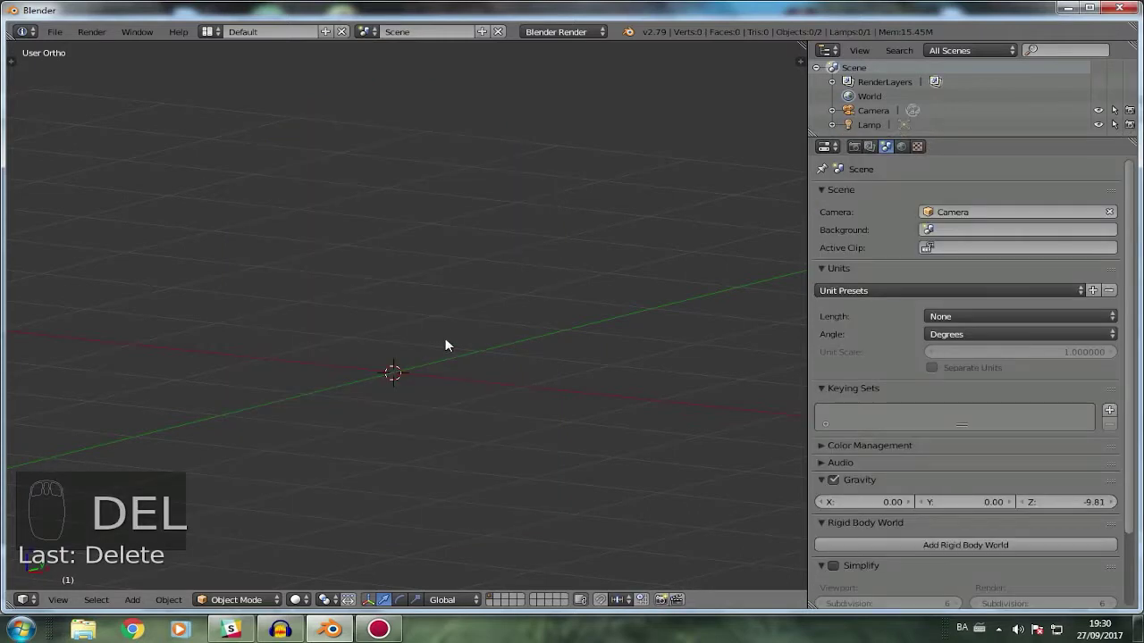
Add a cube at the 3D cursor and give it a Mirror modifier.
key("shift+a")
mouse_move(445, 338)
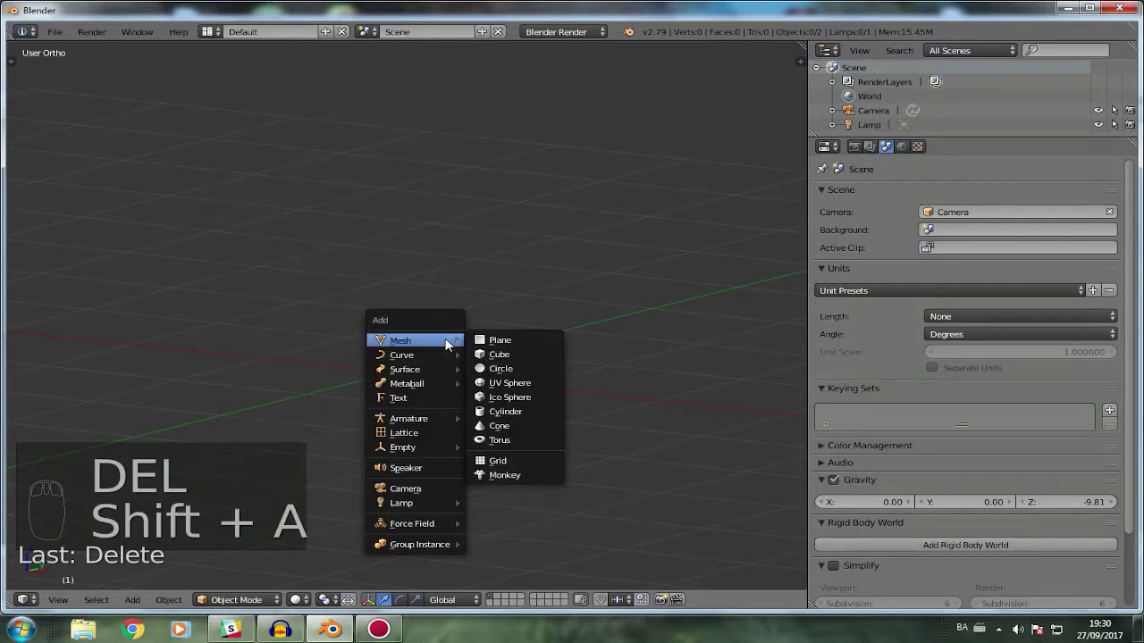
left_click(522, 354)
left_click(987, 193)
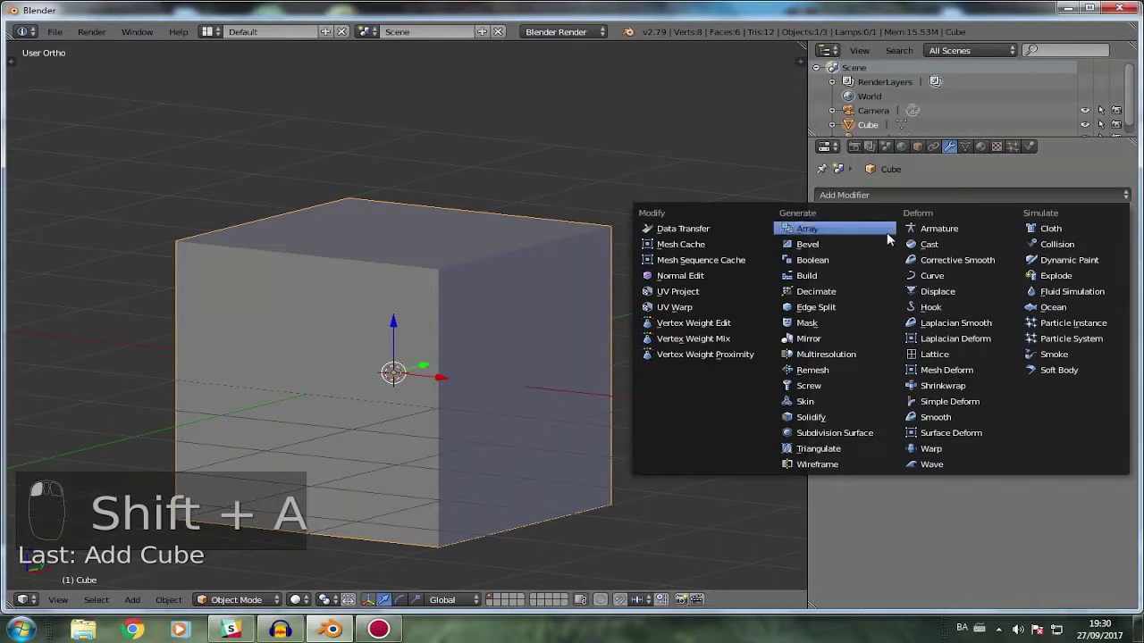
left_click(867, 345)
Try to move the mirrored cube as a whole object in Object Mode.
scroll(587, 334, "down", 3)
middle_click_drag(588, 334, 441, 323)
scroll(478, 329, "up", 3)
scroll(511, 327, "down", 2)
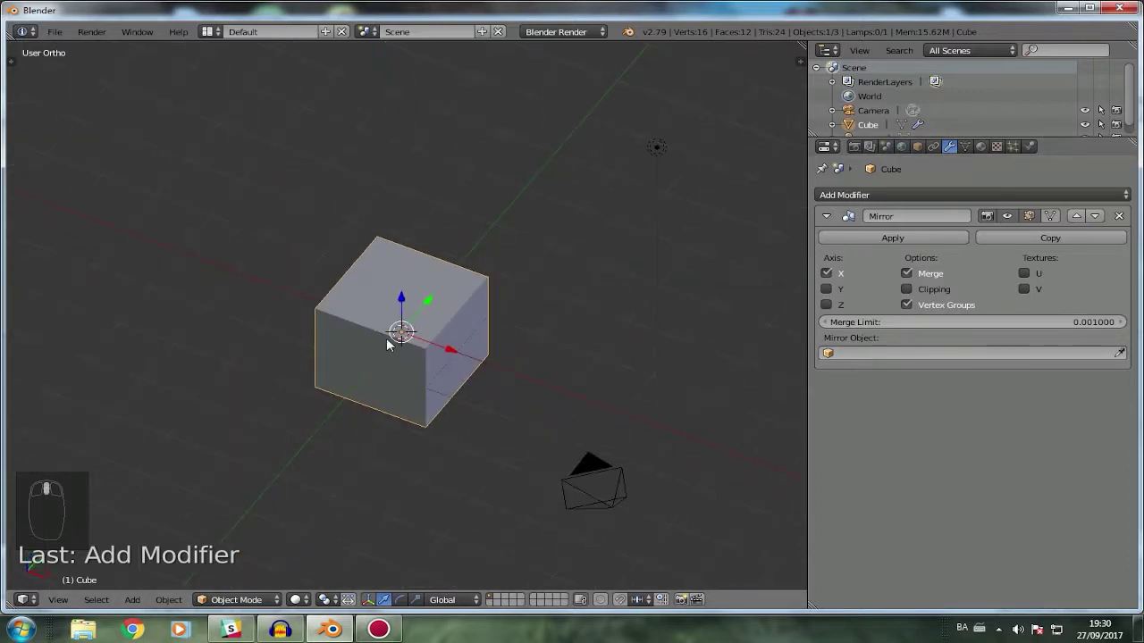
scroll(387, 344, "up", 3)
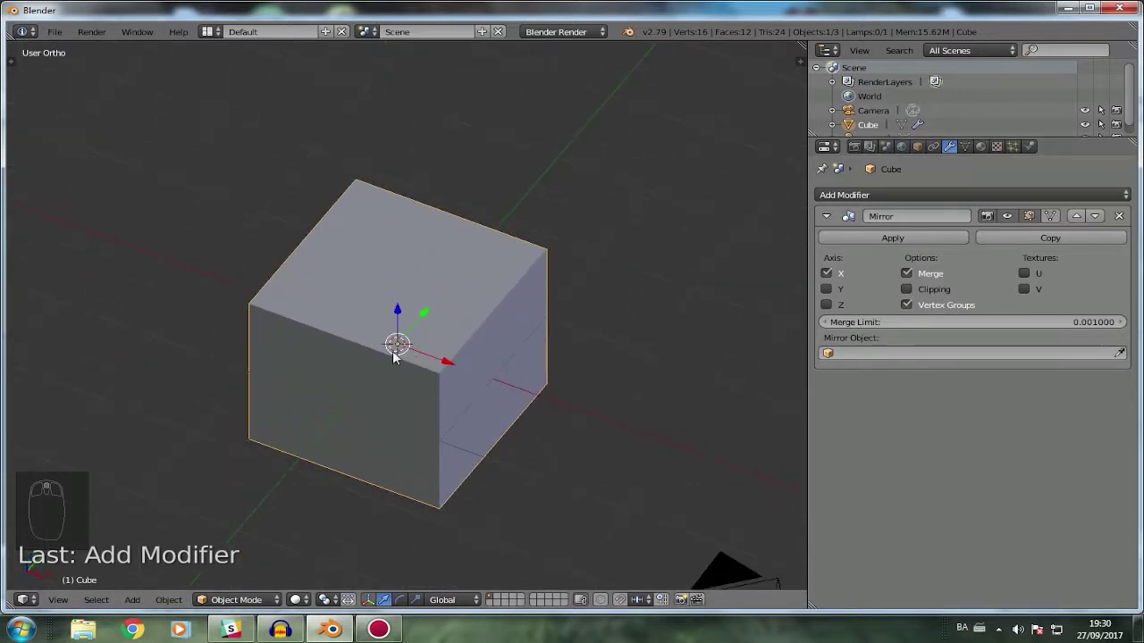
key("g")
right_click(491, 347)
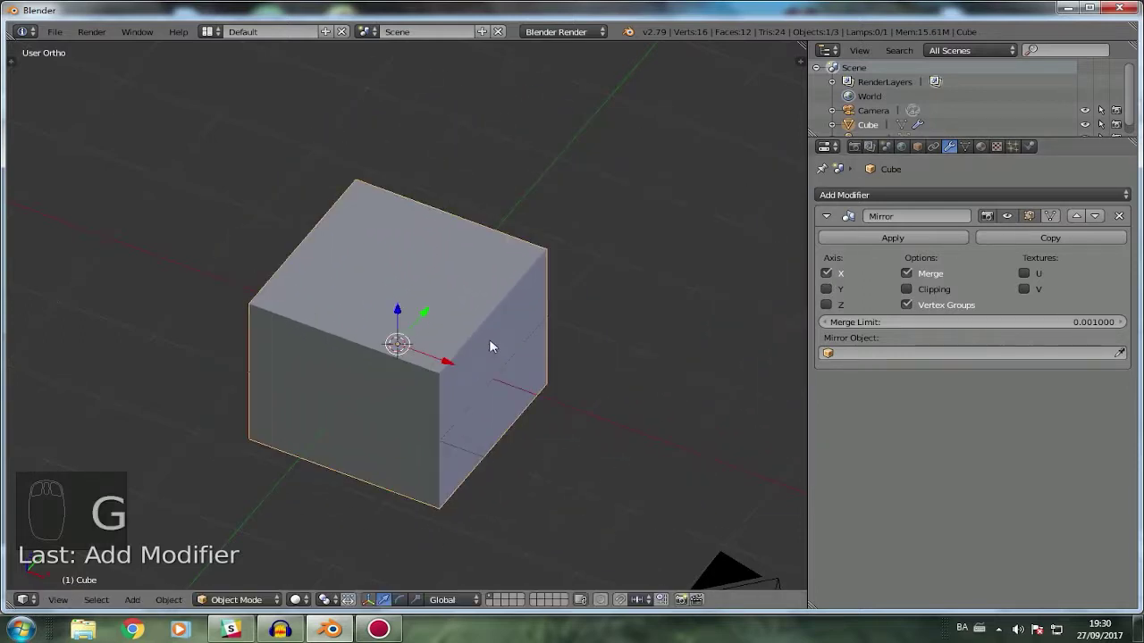
Enter Edit Mode on the cube and try moving its whole mesh away from the origin.
scroll(491, 341, "down", 3)
key("Tab")
middle_click_drag(491, 342, 599, 319)
key("g")
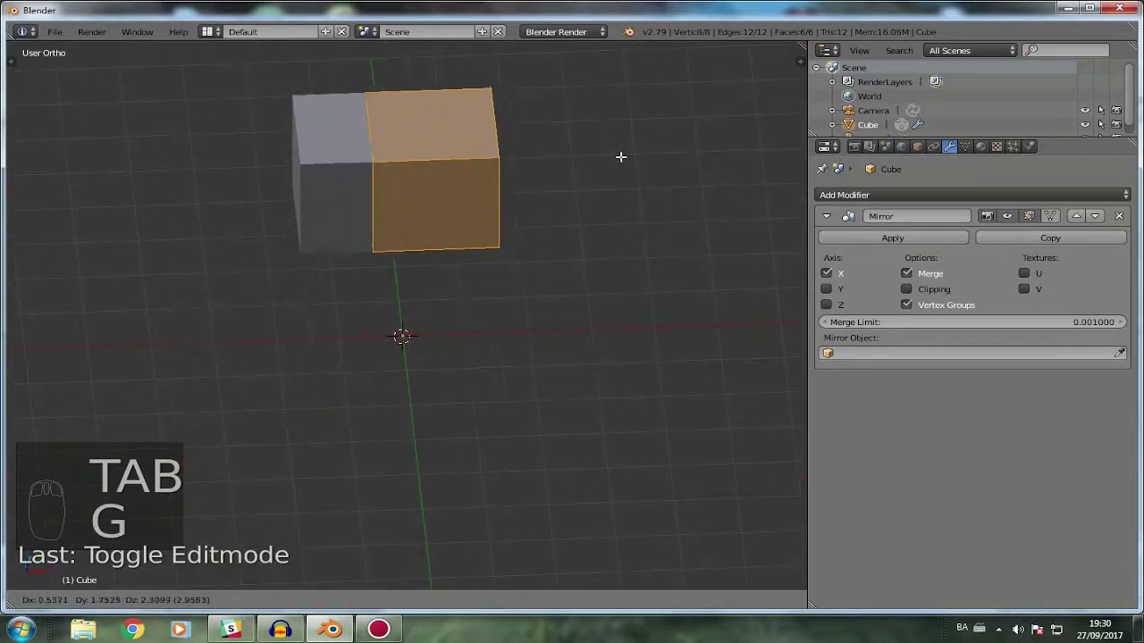
right_click(641, 257)
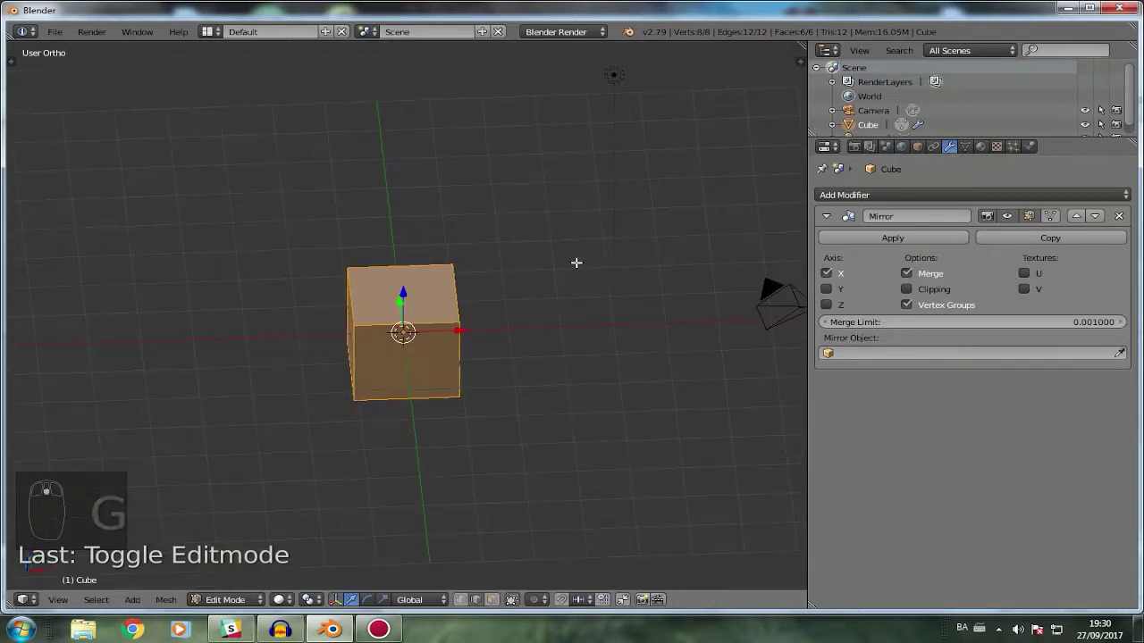
Try moving the cube's mesh in several directions, including across the X mirror plane, to test the X-axis mirroring.
key("g")
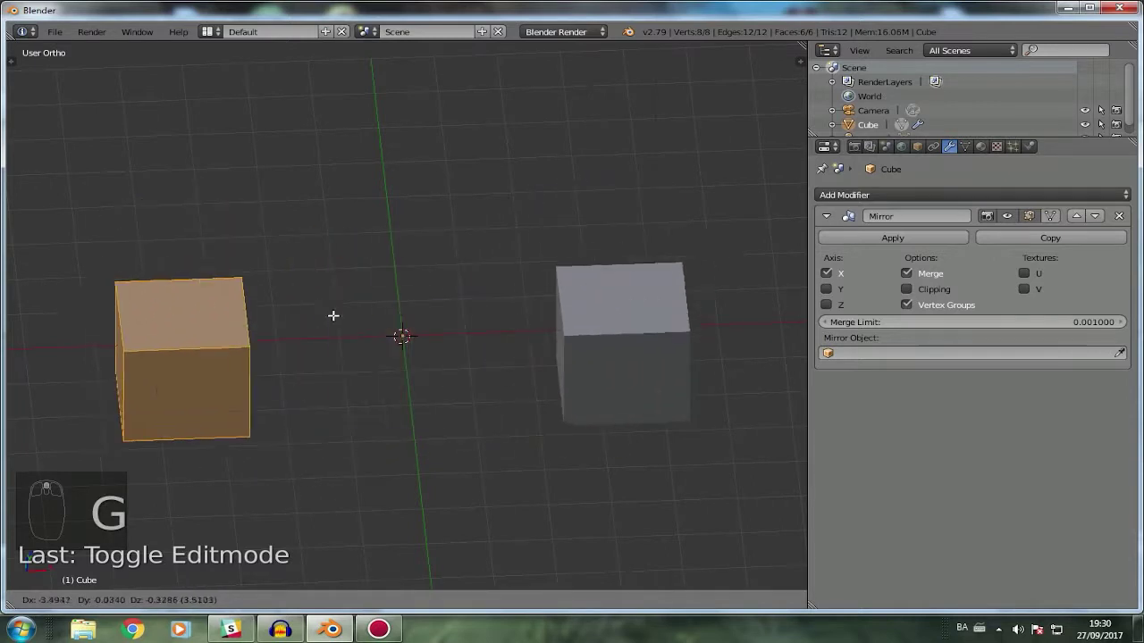
right_click(332, 316)
middle_click_drag(335, 318, 531, 396)
key("g")
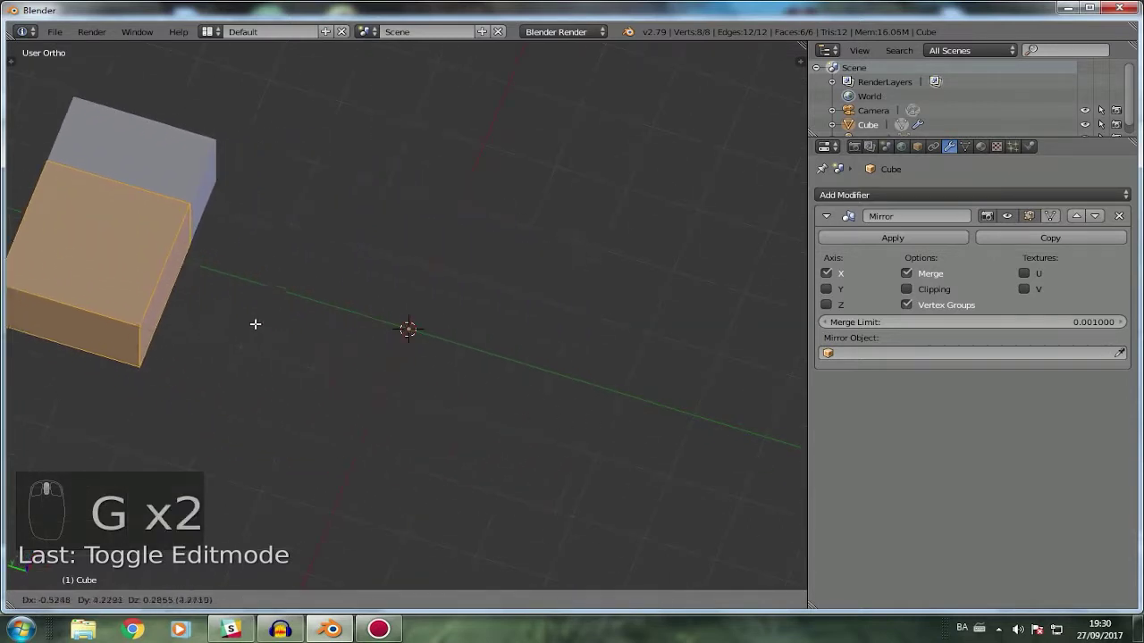
right_click(337, 412)
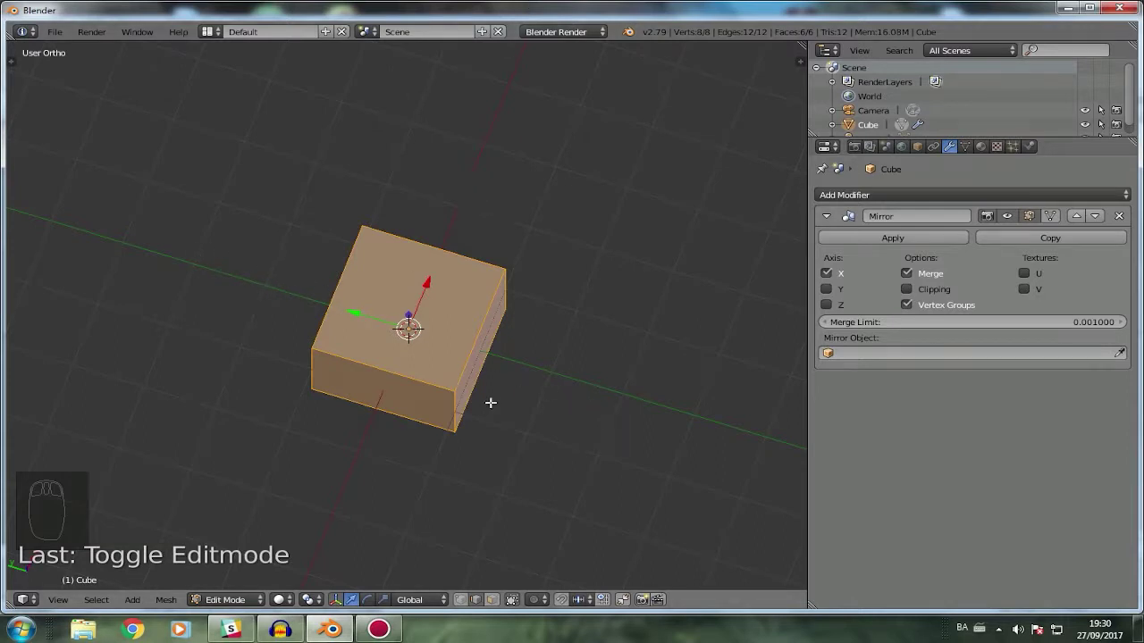
key("g")
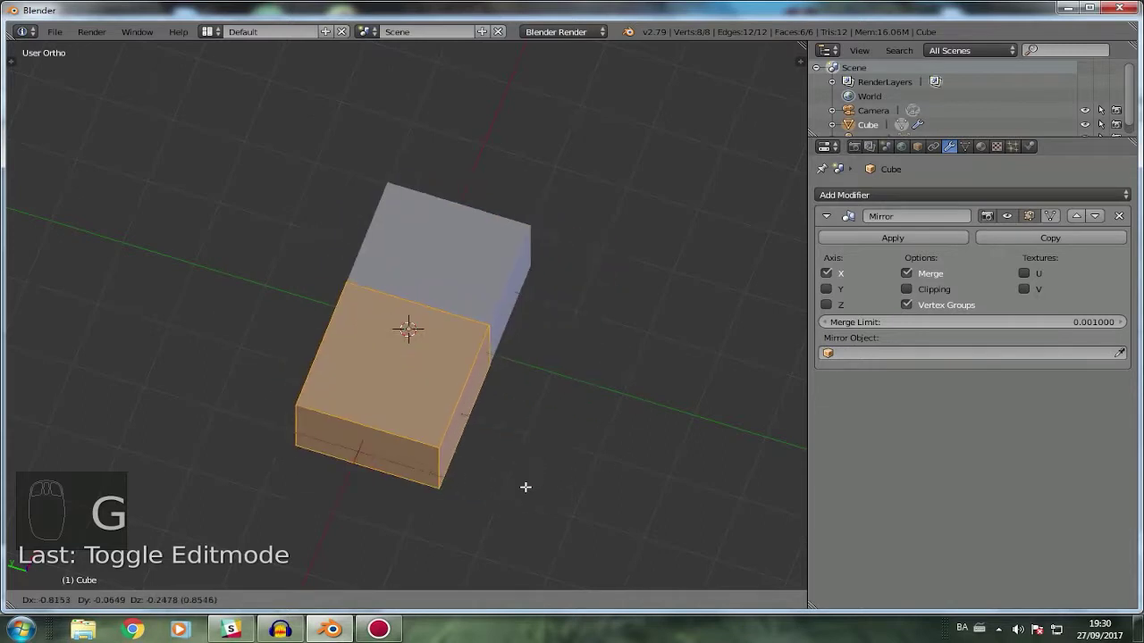
right_click(525, 487)
Enable the Mirror modifier's Y axis and try moving the cube's mesh away from the origin.
left_click(826, 288)
key("g")
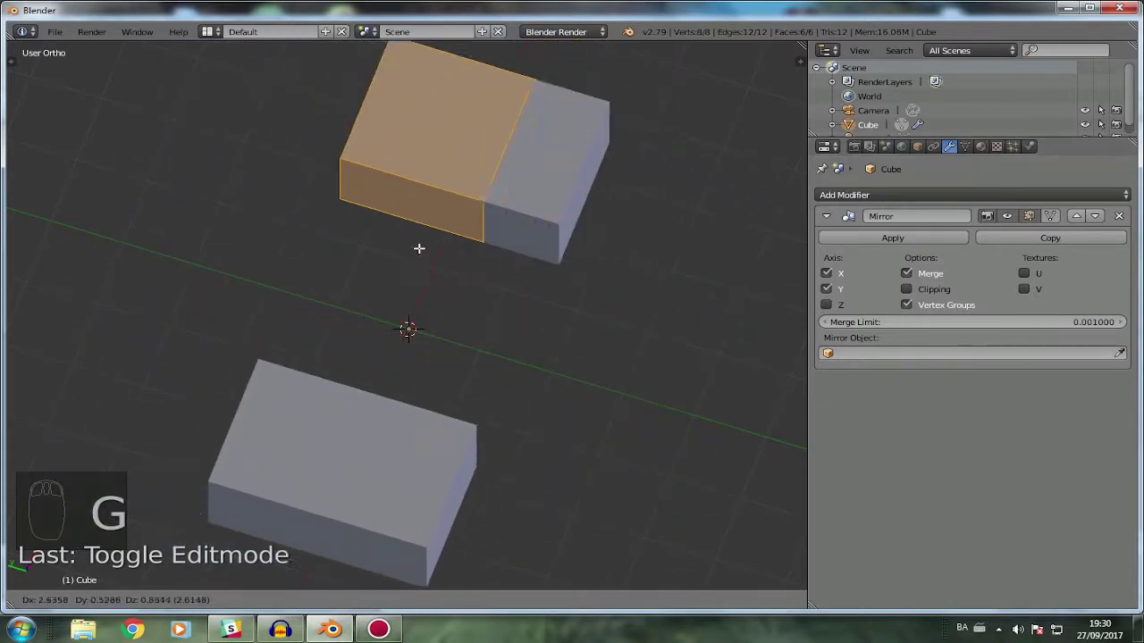
right_click(419, 248)
Enable the Mirror modifier's Z axis, try moving the mesh, and restrict mirroring to the X axis again.
left_click(826, 306)
scroll(501, 253, "down", 5)
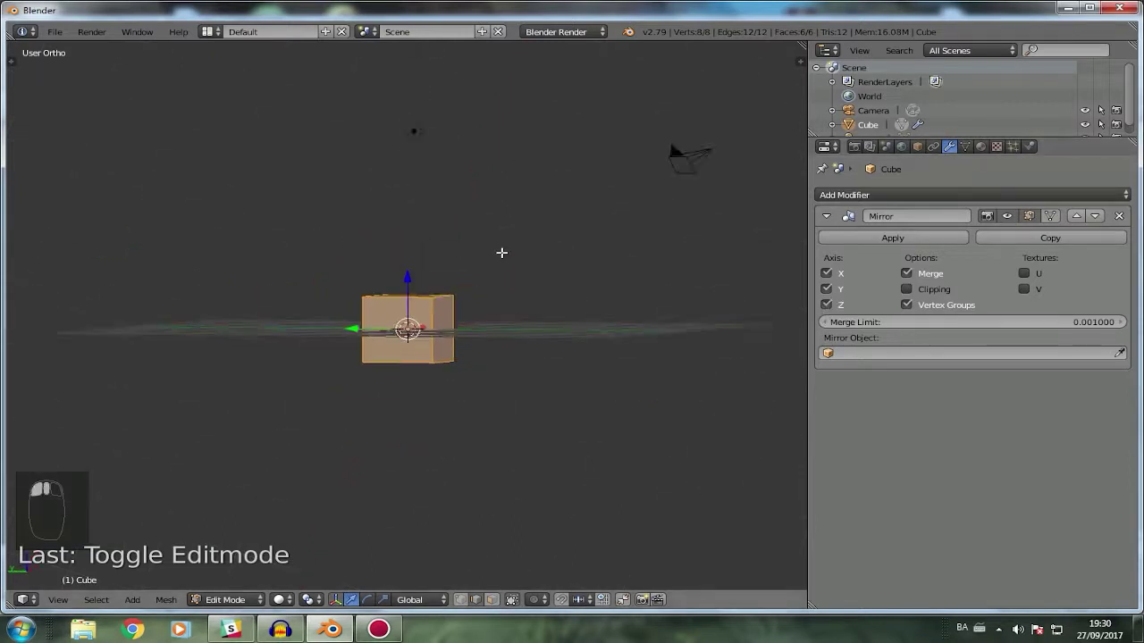
key("g")
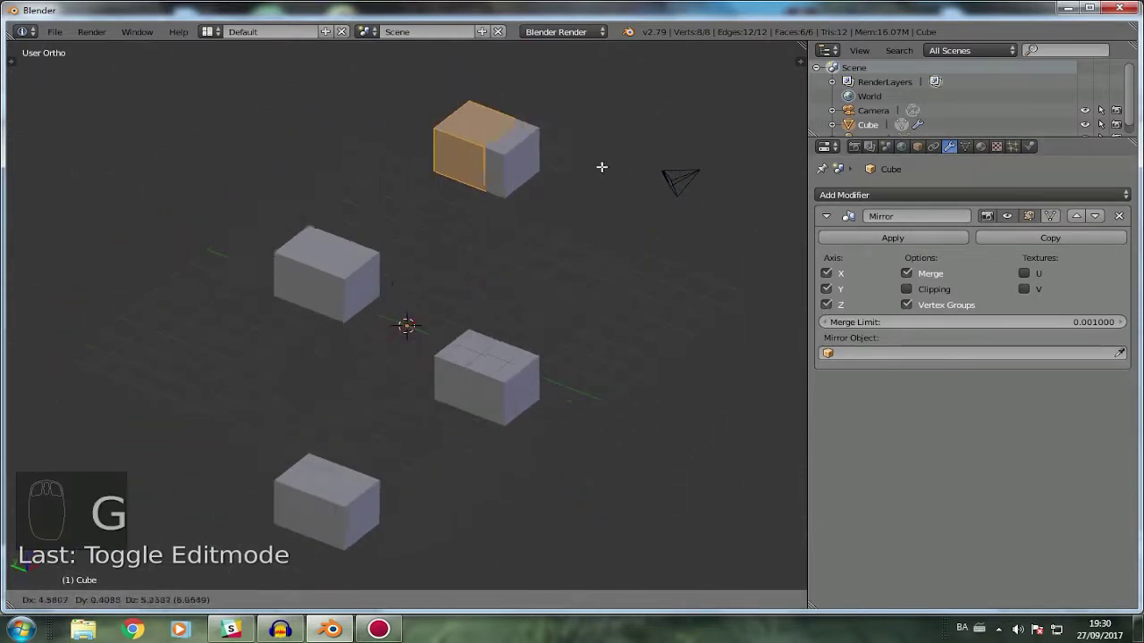
right_click(560, 403)
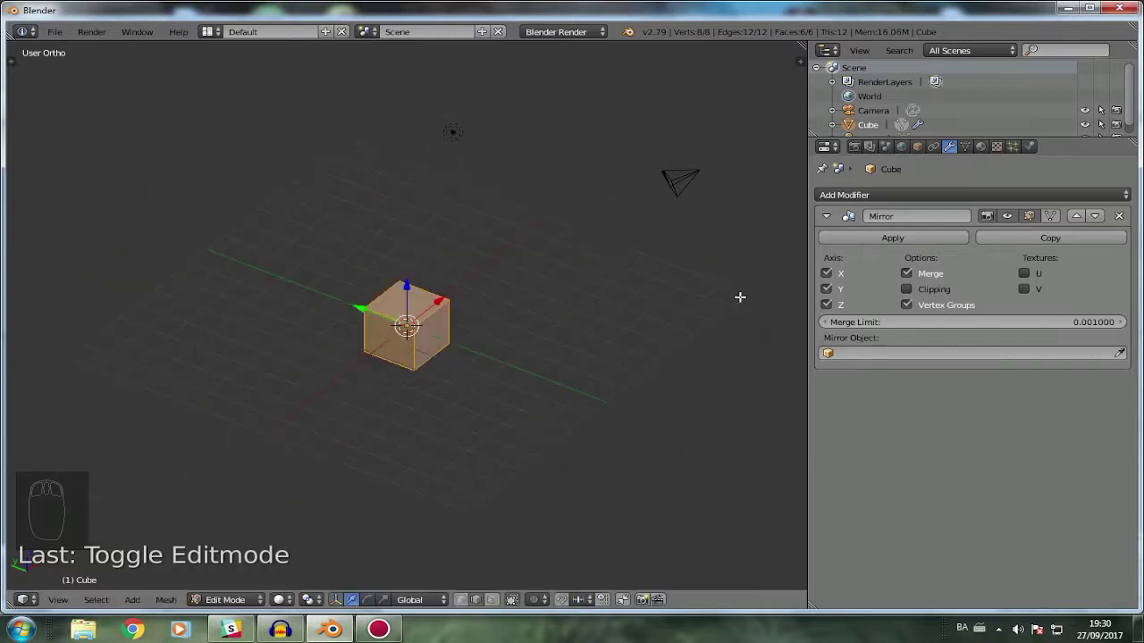
left_click(826, 305)
Cut one edge loop through the middle of the cube, splitting it into two halves along the X axis.
scroll(497, 335, "up", 4)
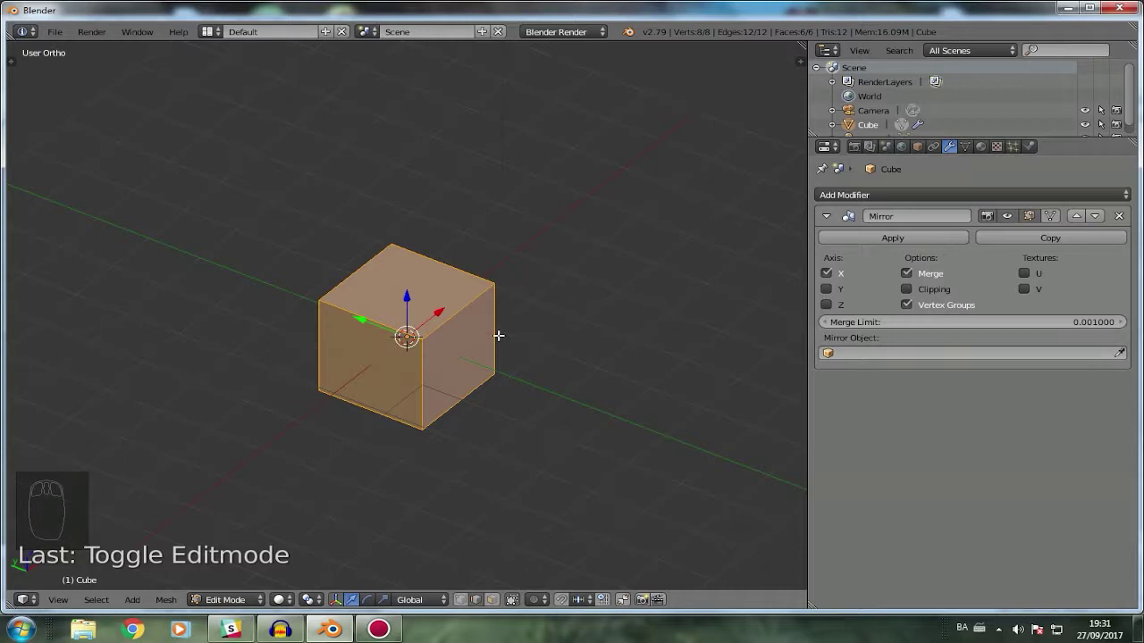
middle_click_drag(498, 335, 549, 345)
key("Tab")
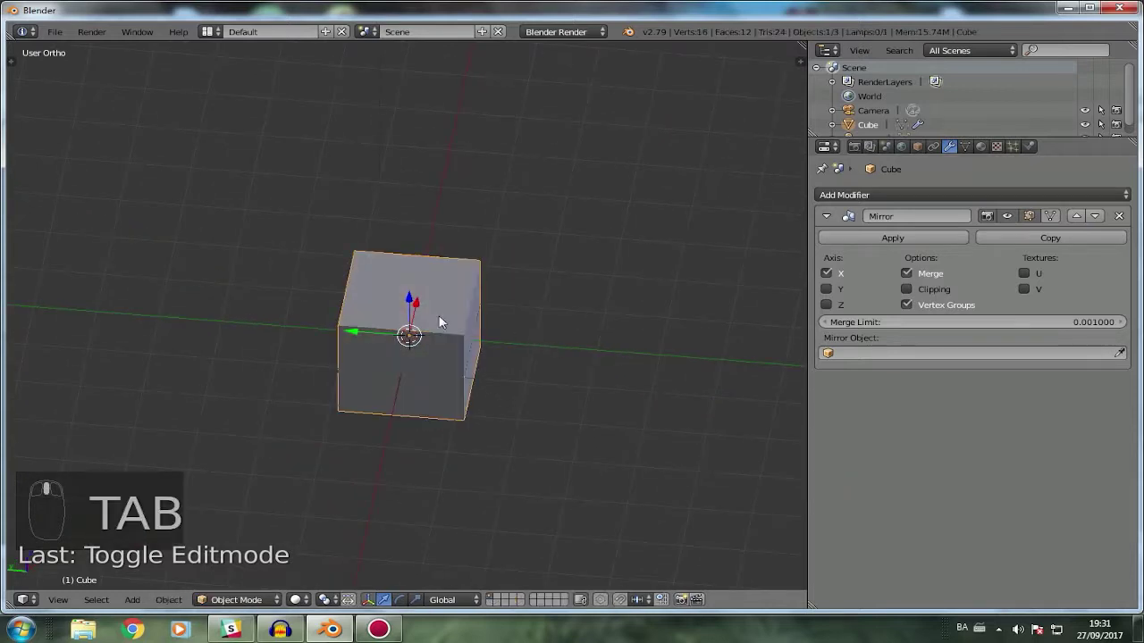
key("Tab")
key("ctrl+r")
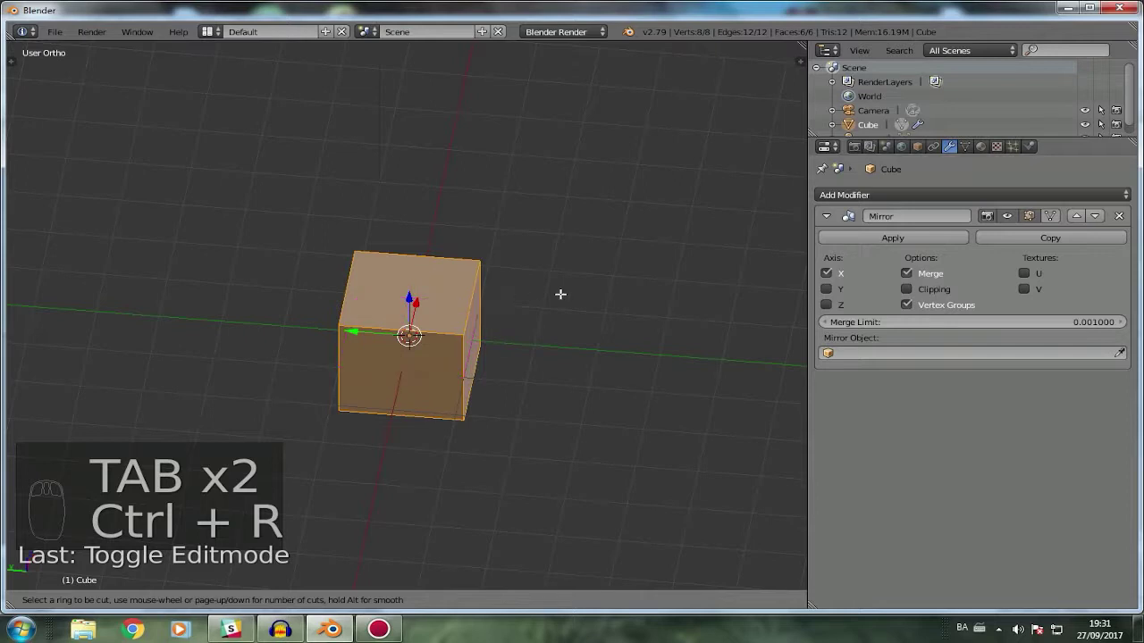
left_click(453, 307)
middle_click_drag(452, 307, 416, 371)
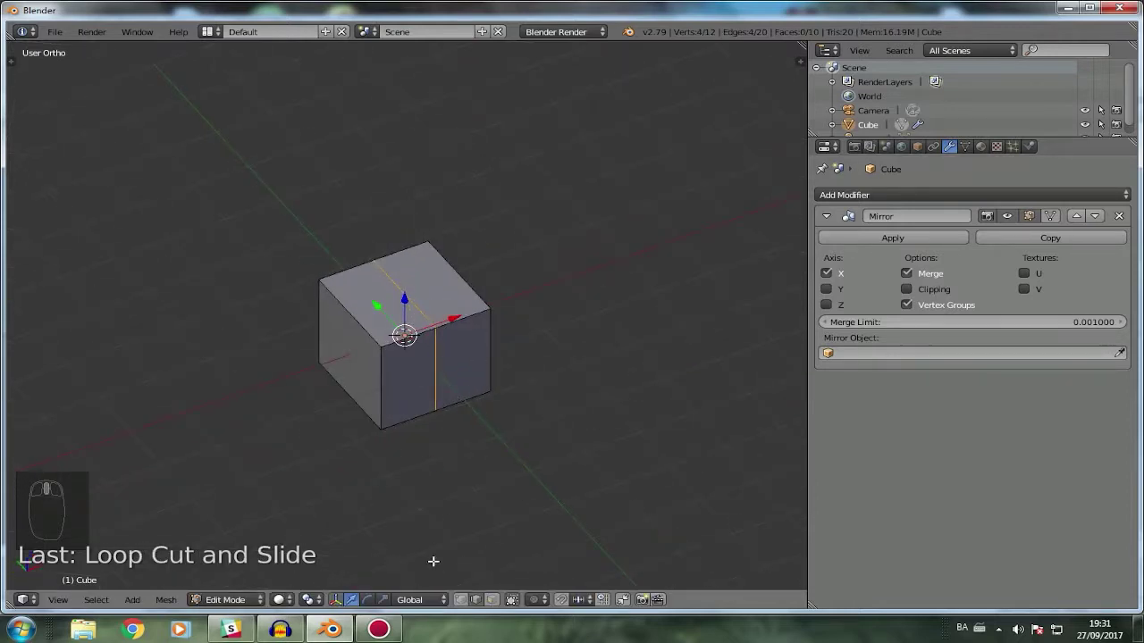
Delete the four corner vertices on the cube's negative X side in wireframe, then restore solid display in Edit Mode.
middle_click_drag(434, 561, 480, 475)
key("z")
key("a")
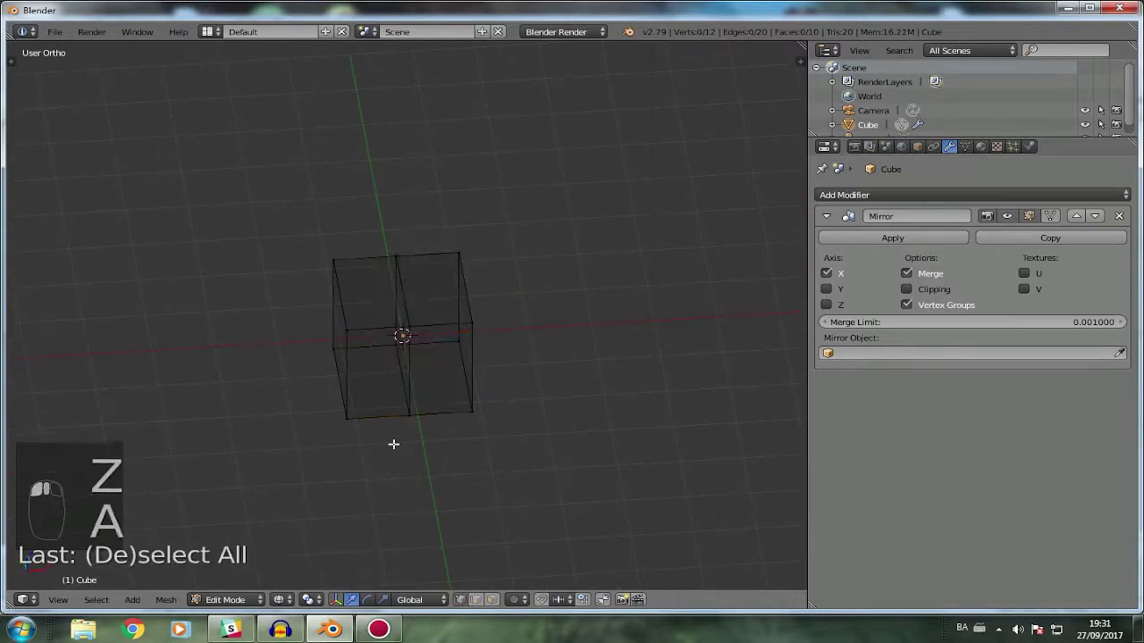
key("c")
left_click_drag(348, 429, 336, 266)
right_click(336, 266)
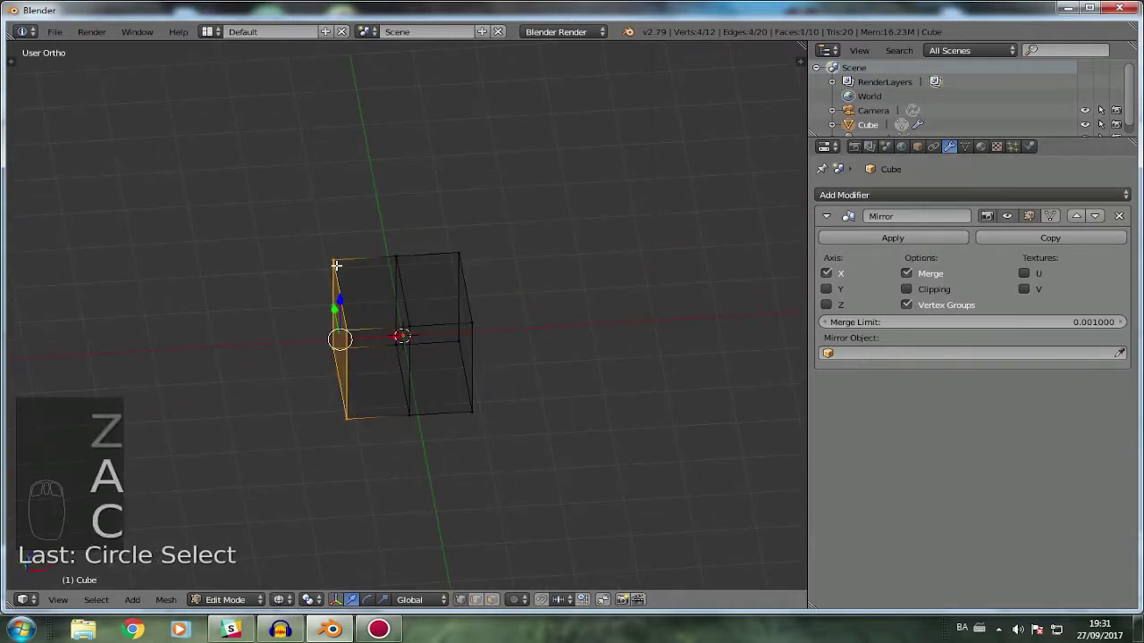
key("Delete")
left_click(336, 265)
middle_click_drag(336, 265, 428, 317)
key("z")
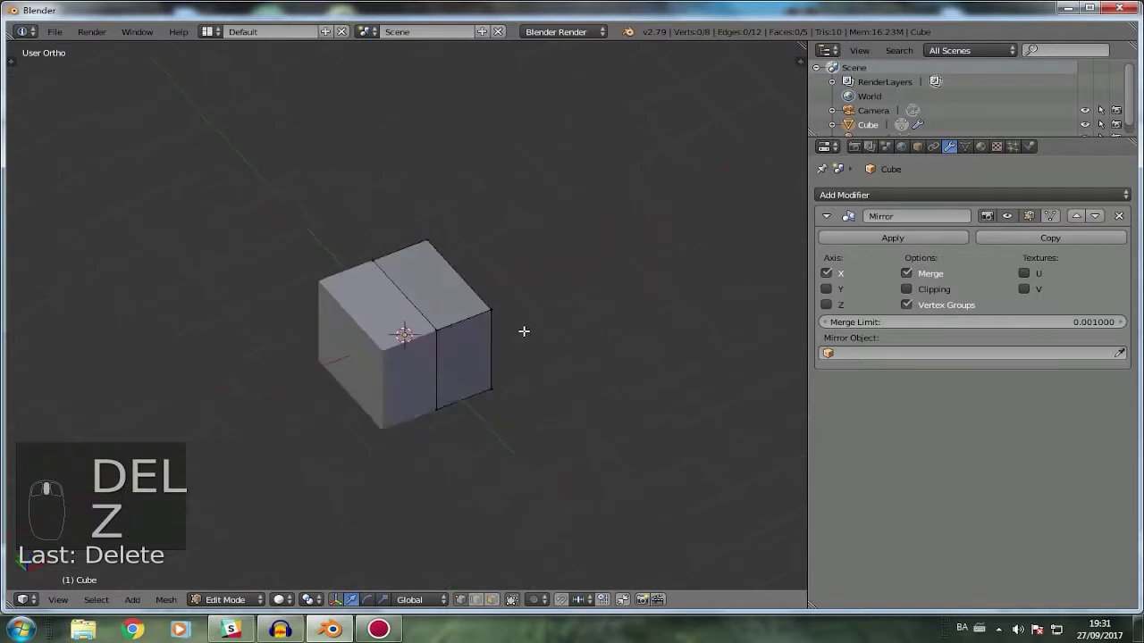
key("Tab")
key("Tab")
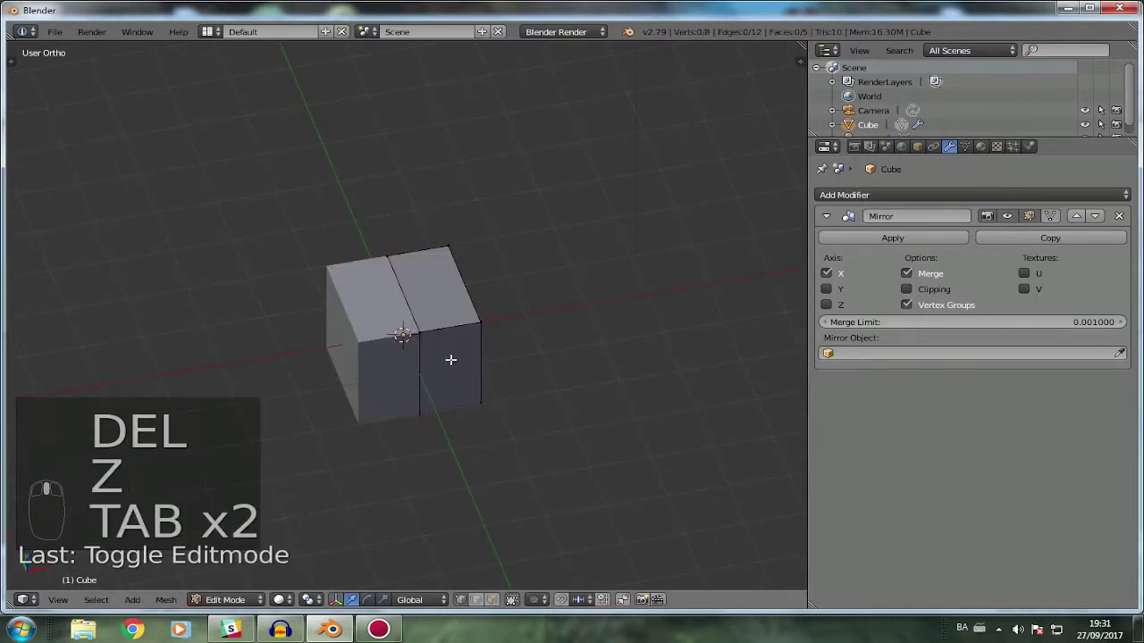
Extrude both top corner vertices on the cube's positive X side outward and slightly upward as two loose edges.
right_click(479, 321)
key("e")
right_click(483, 245)
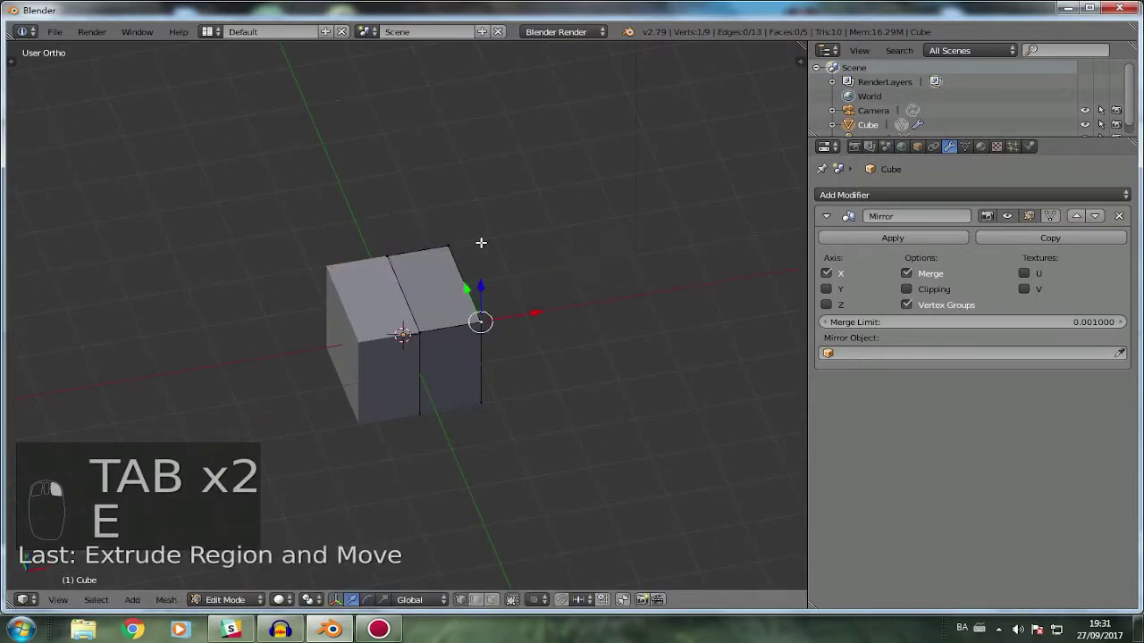
key("g")
left_click(597, 240)
right_click(473, 242)
key("e")
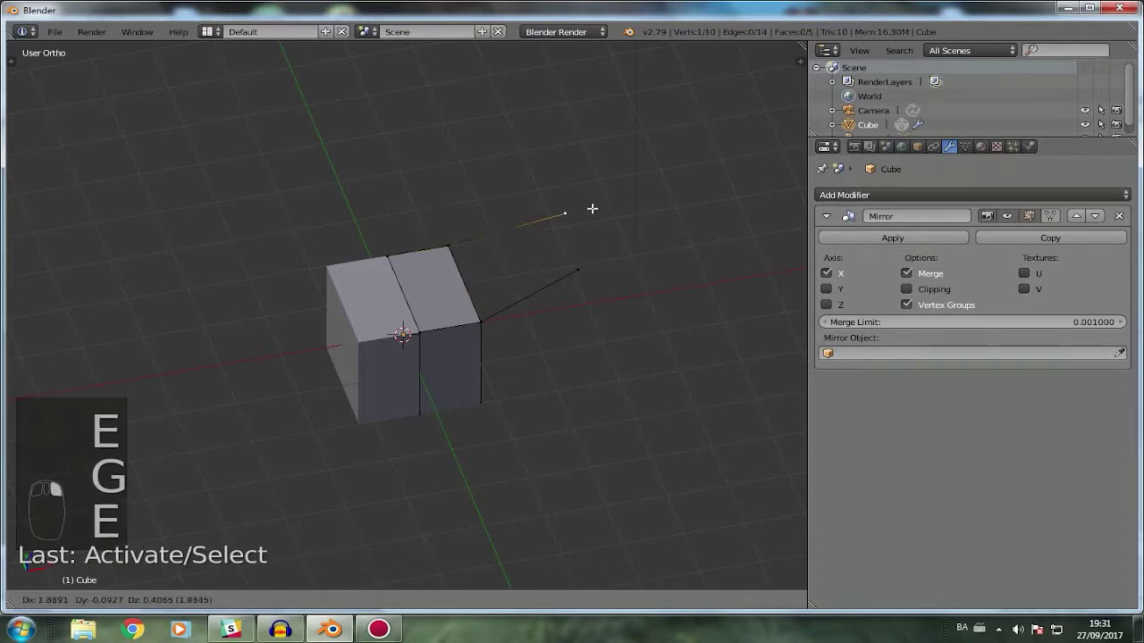
left_click(592, 206)
Join the two extruded end vertices with an edge, fill the outline with a wing-shaped face, and return to Object Mode.
right_click(582, 267)
key("f")
right_click(452, 245, "shift")
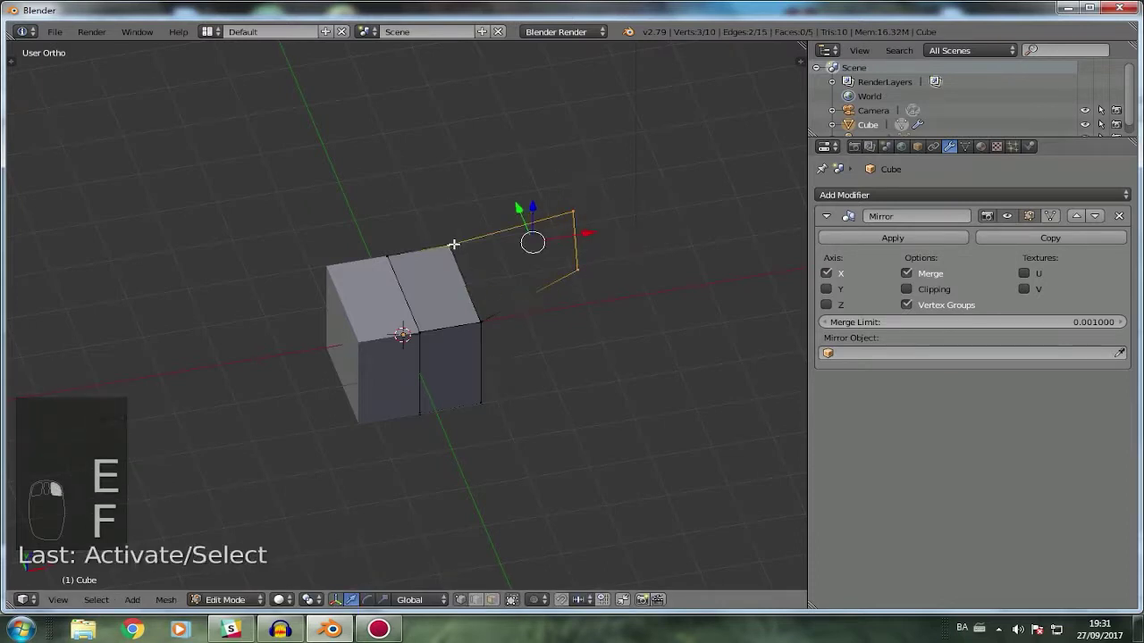
right_click(482, 323, "shift")
key("f")
middle_click_drag(358, 315, 321, 333)
key("Tab")
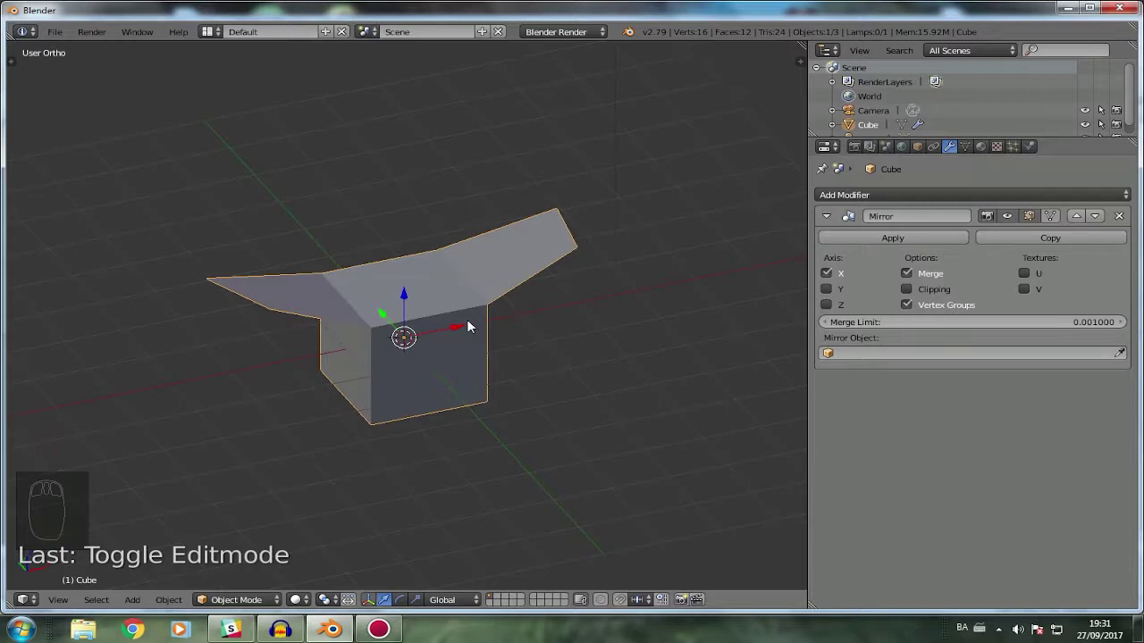
Apply the Mirror modifier to the winged cube in Object Mode.
key("Tab")
key("Tab")
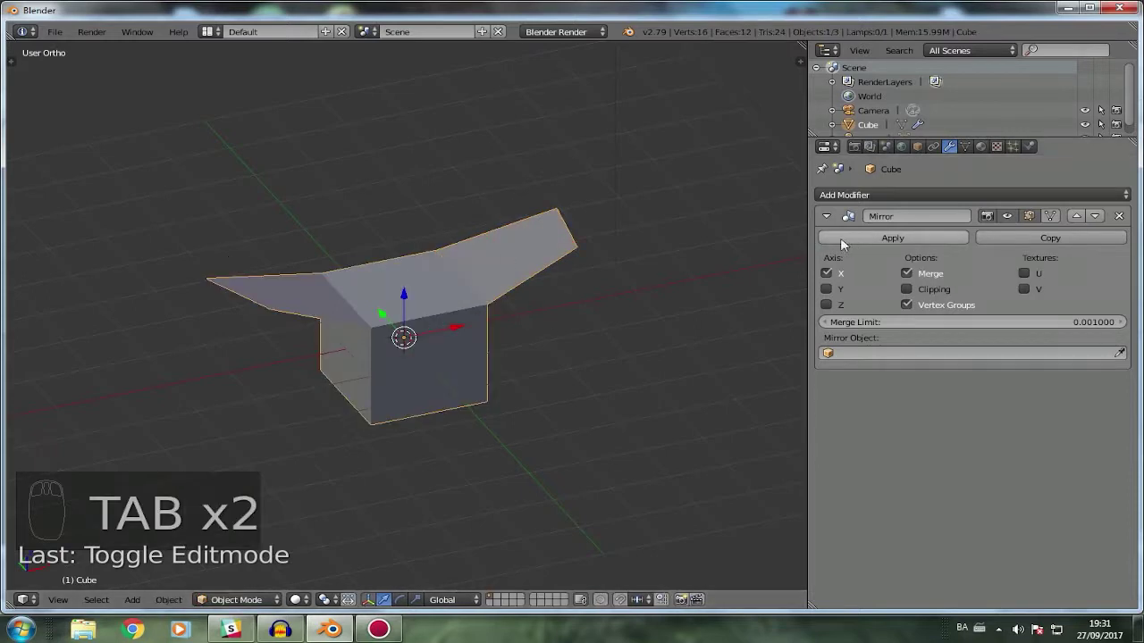
left_click(842, 237)
Select the centre edge loop of the cube in Edit Mode and dissolve its edges.
key("Tab")
key("a")
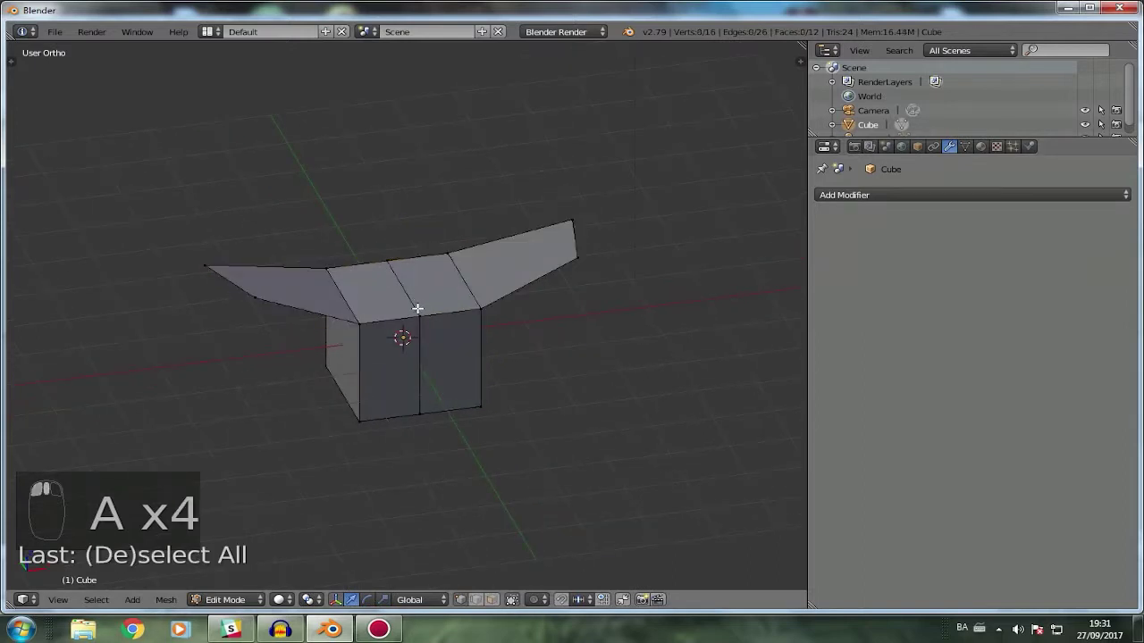
right_click(417, 308, "alt")
key("a")
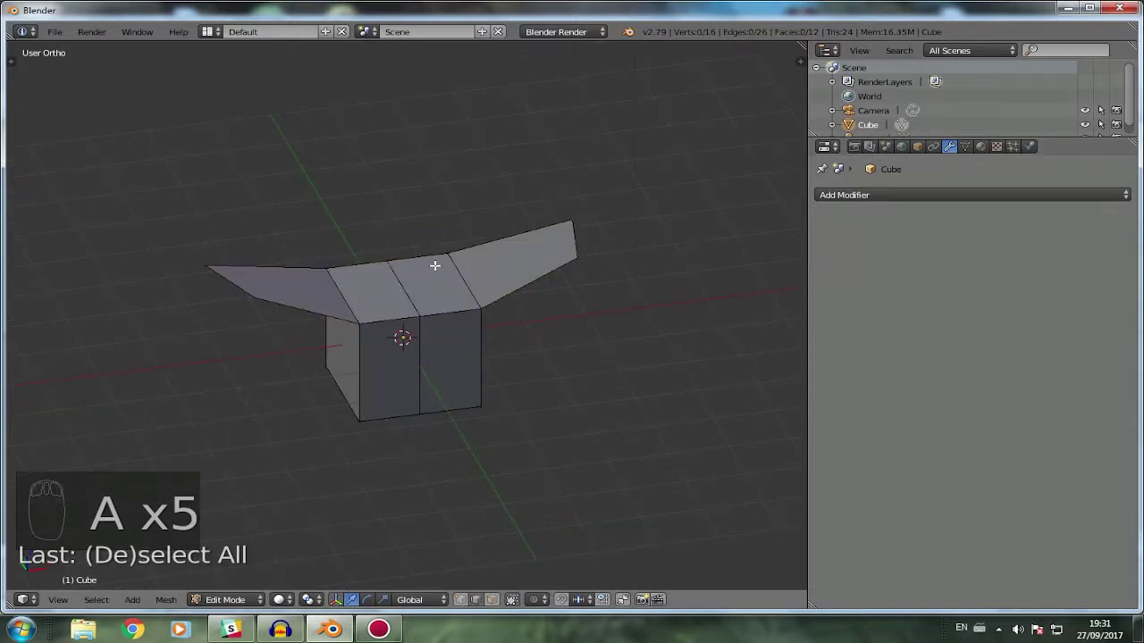
right_click(407, 293, "alt")
middle_click_drag(519, 377, 521, 389)
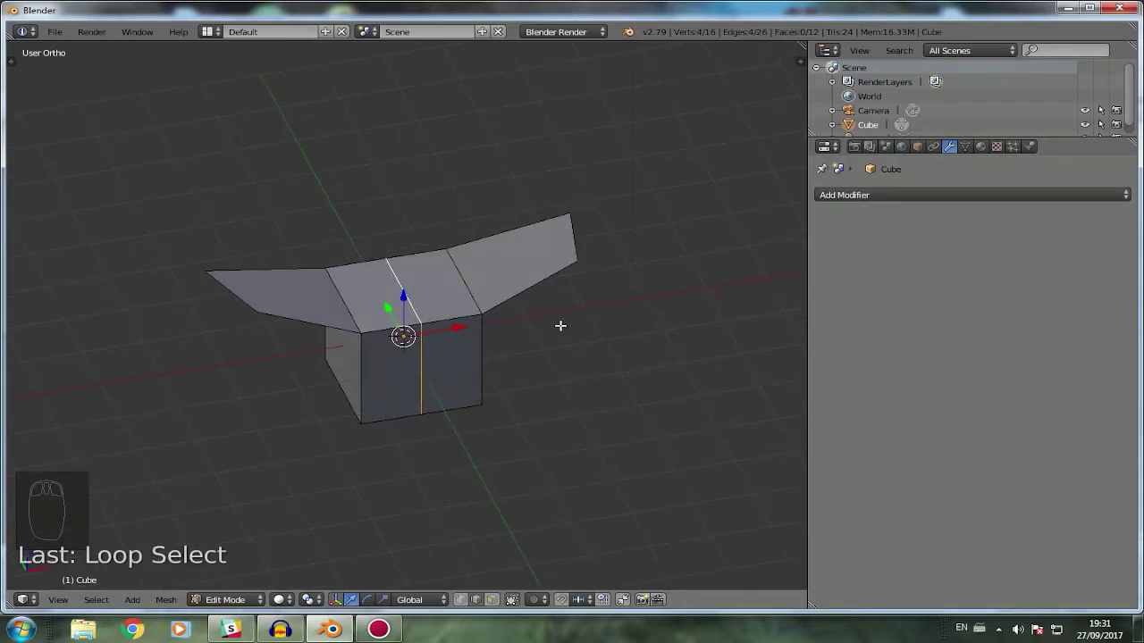
key("Delete")
left_click(545, 423)
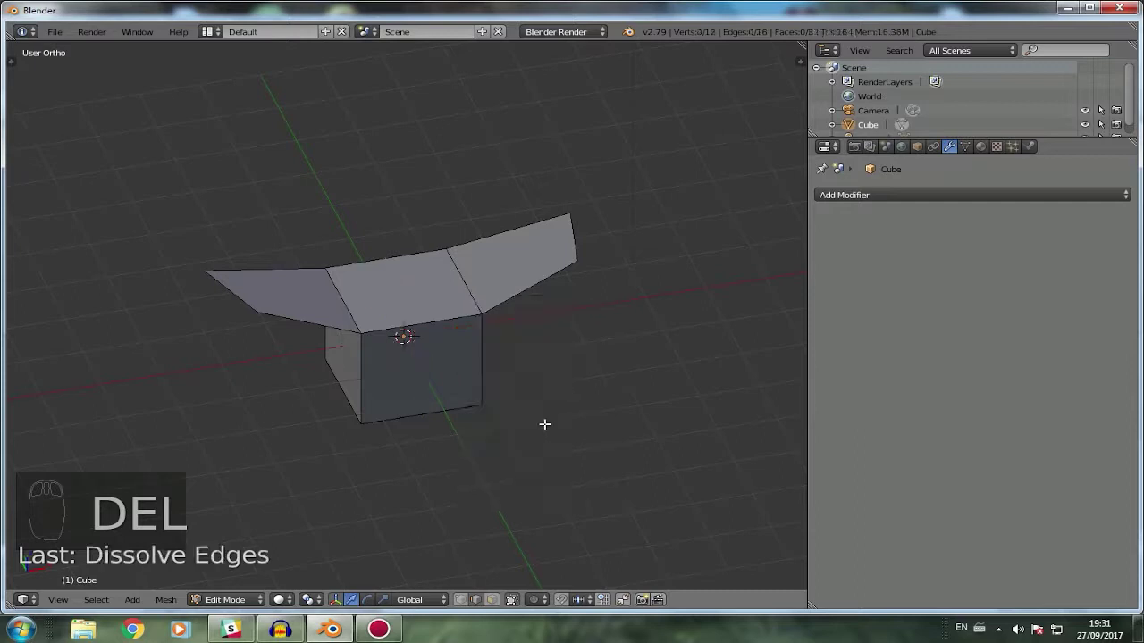
Check the winged mesh in wireframe and solid display, then delete the object in Object Mode.
middle_click_drag(545, 424, 408, 349)
key("z")
key("z")
key("z")
middle_click_drag(488, 355, 586, 378)
key("Tab")
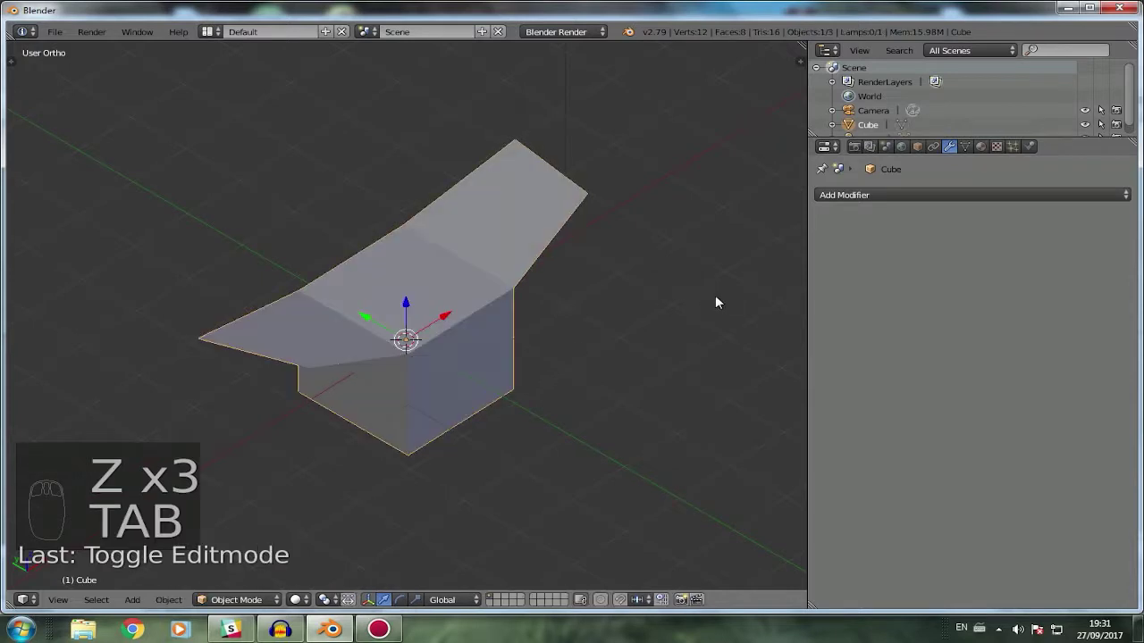
key("Delete")
Add a new cube and give it a Subdivision Surface modifier.
key("shift+a")
mouse_move(715, 295)
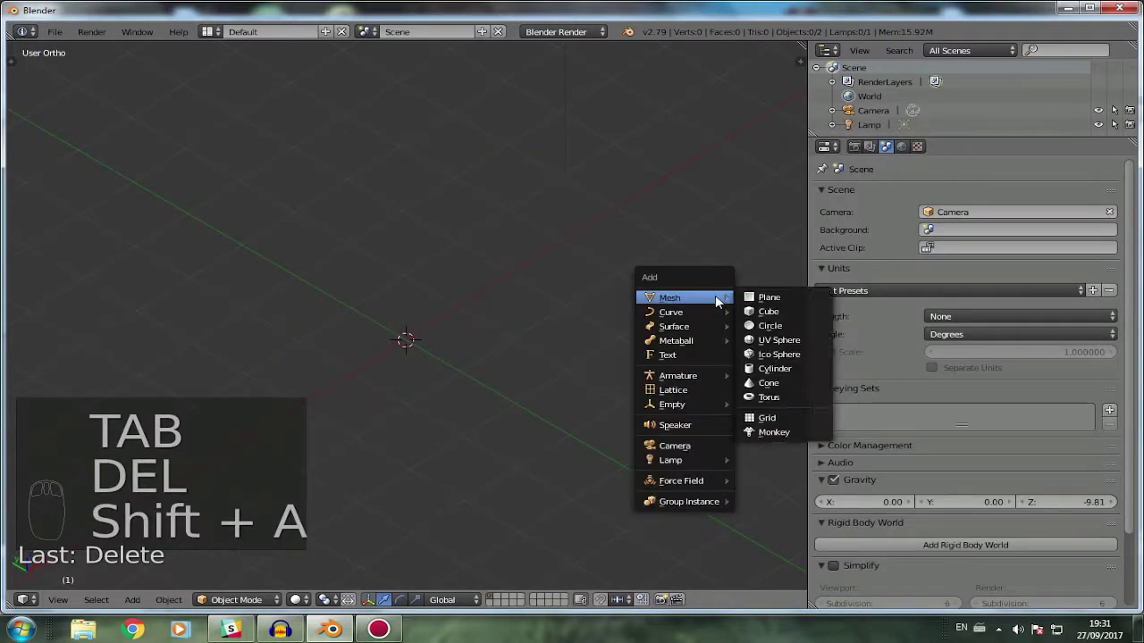
left_click(776, 312)
left_click(949, 145)
left_click(933, 195)
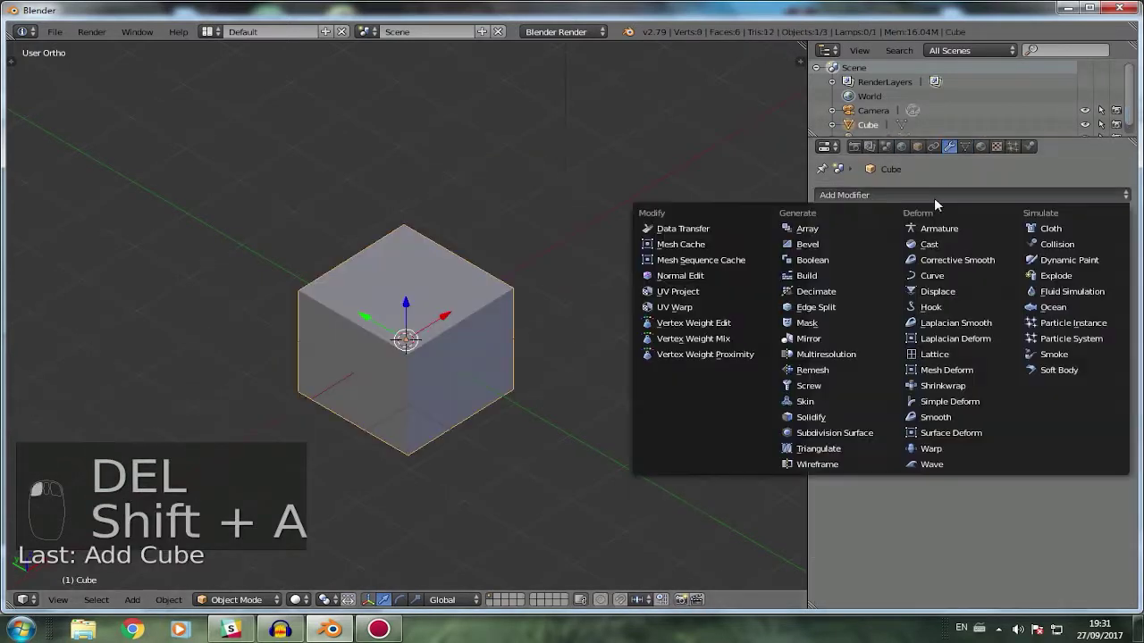
left_click(842, 433)
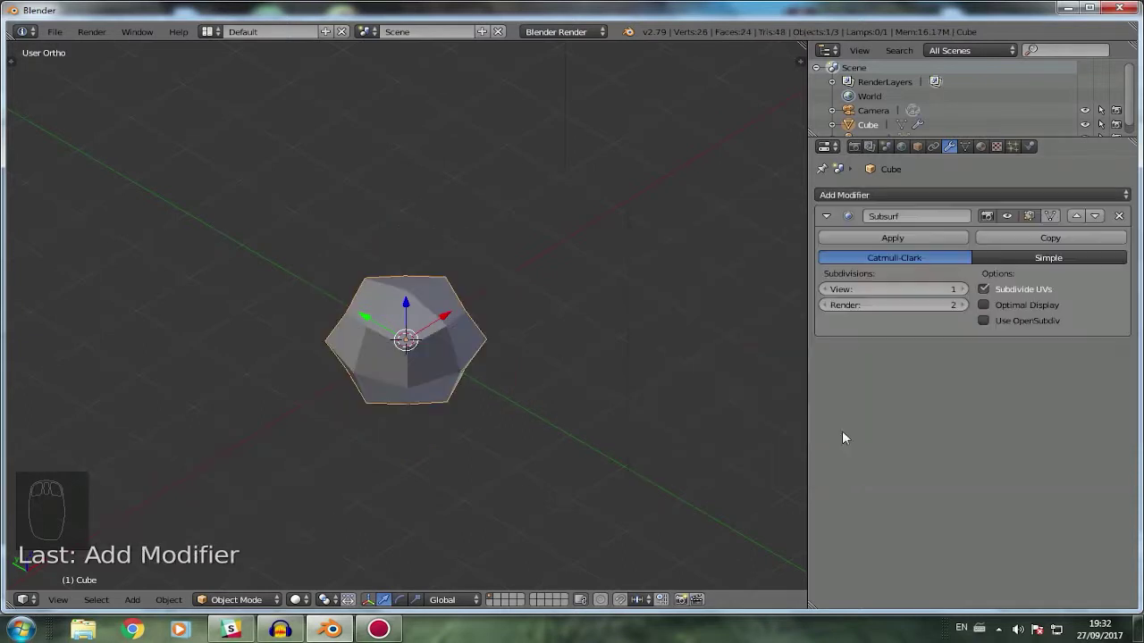
scroll(559, 439, "up", 3)
middle_click_drag(559, 439, 505, 447)
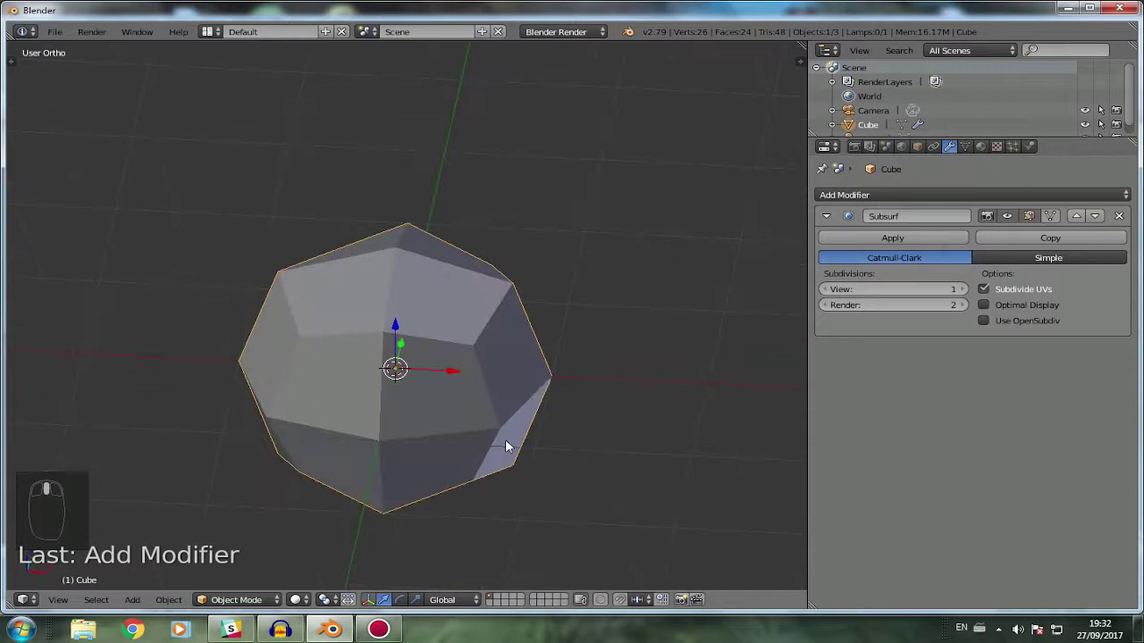
Raise the Subsurf modifier's view subdivisions step by step to 6, checking the smoothness along the way.
left_click(962, 288)
left_click(962, 288)
middle_click_drag(560, 345, 563, 396)
middle_click_drag(463, 317, 554, 353)
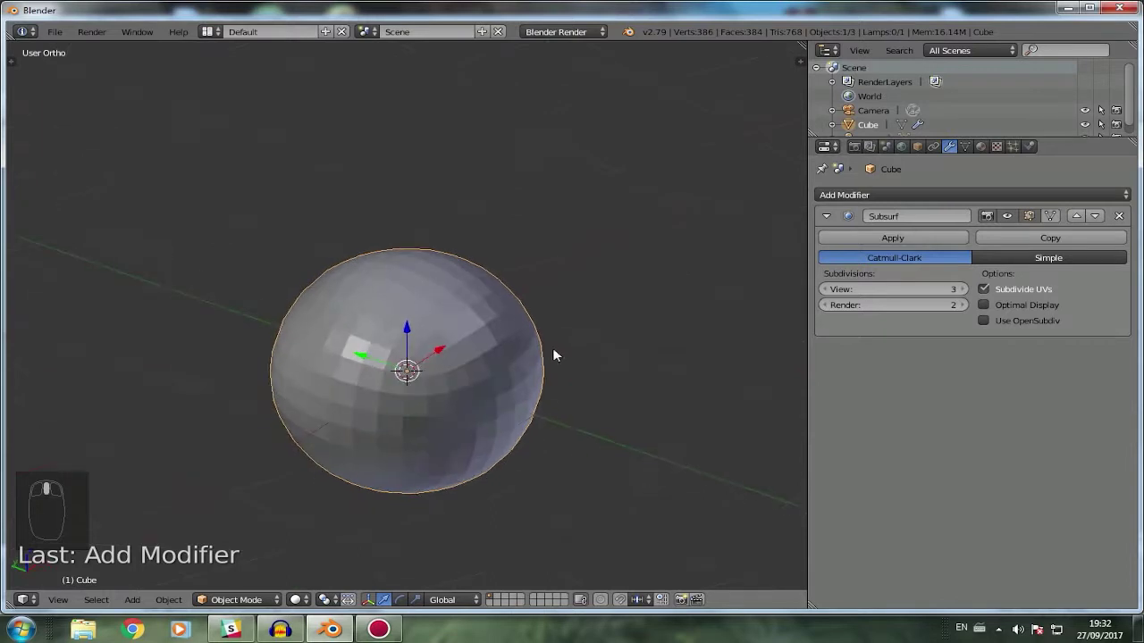
left_click(963, 289)
middle_click_drag(501, 294, 315, 304)
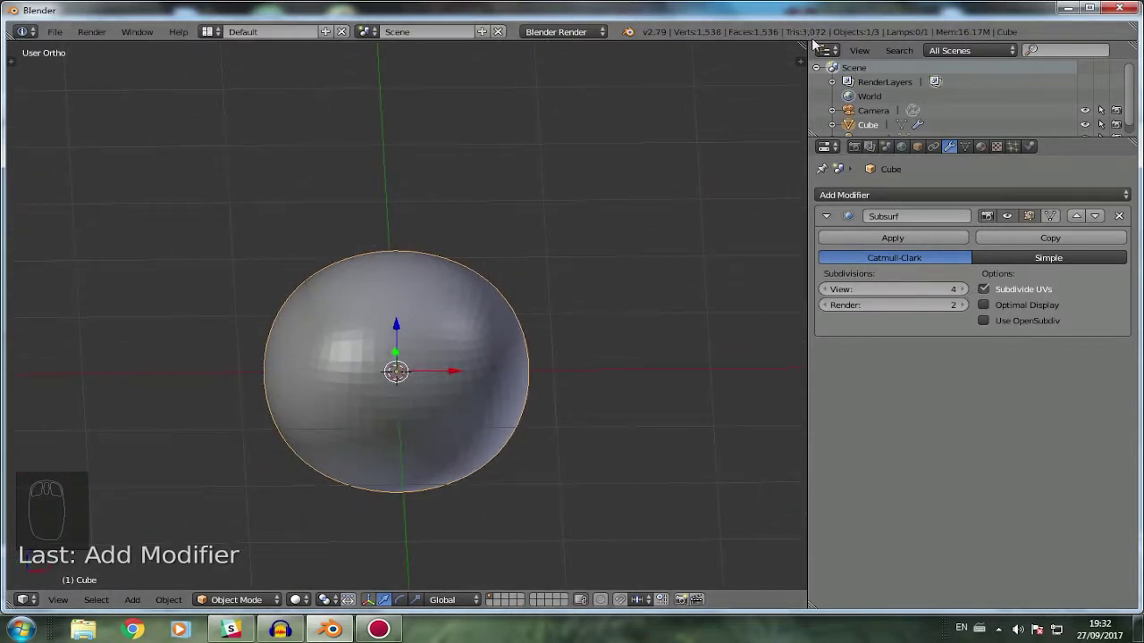
left_click(963, 289)
left_click(963, 289)
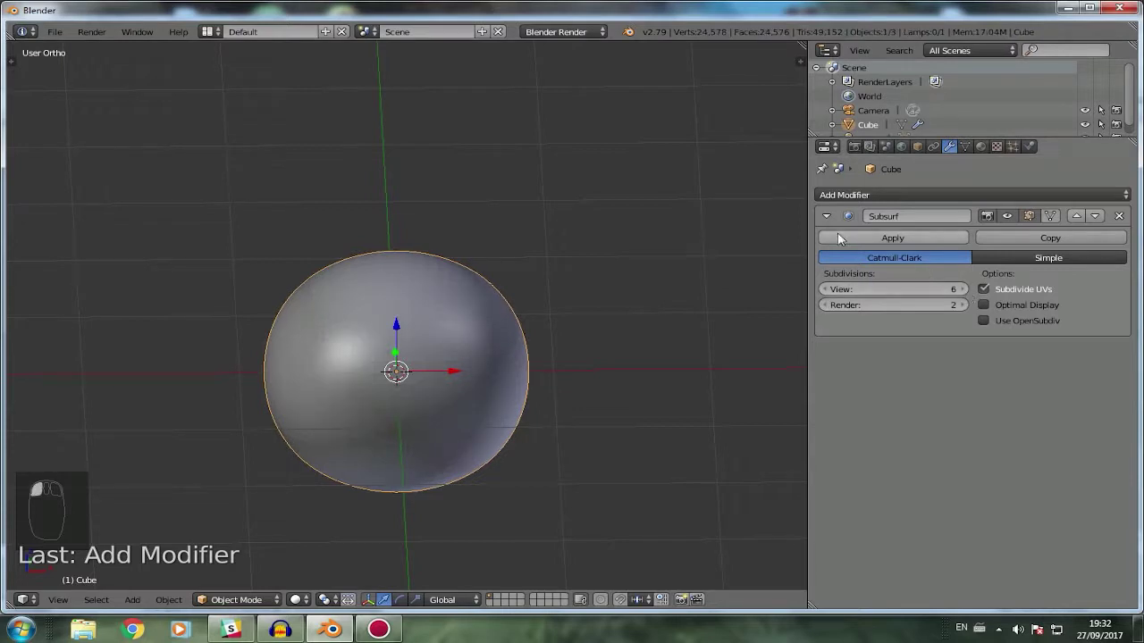
left_click(959, 291)
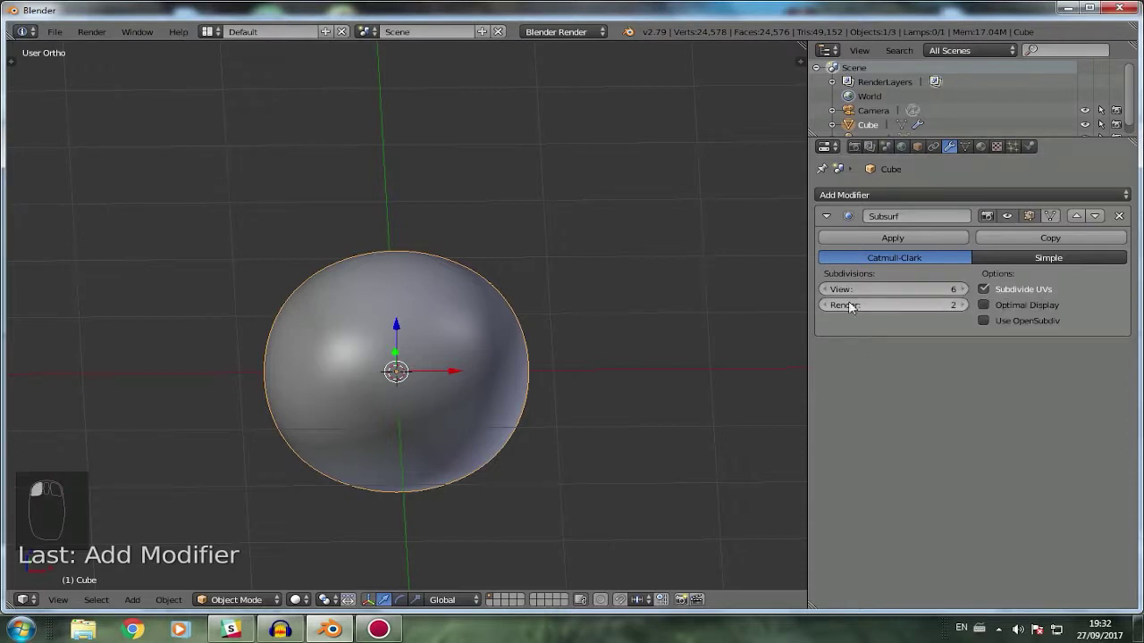
Lower the Subsurf modifier's view subdivisions to 2.
left_click(825, 289)
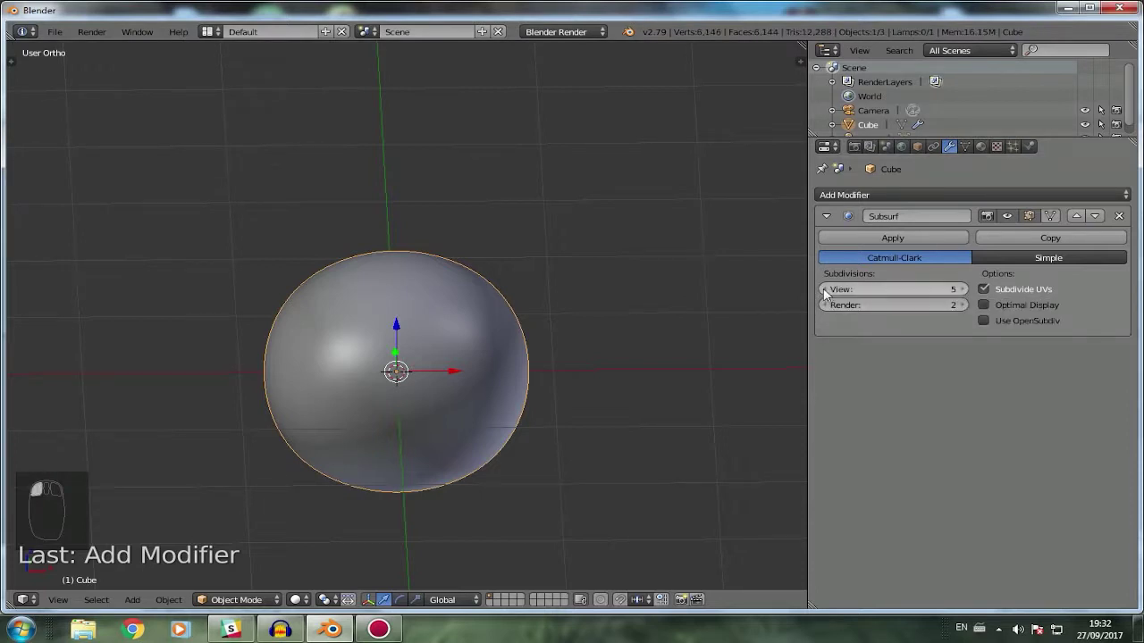
left_click(824, 290)
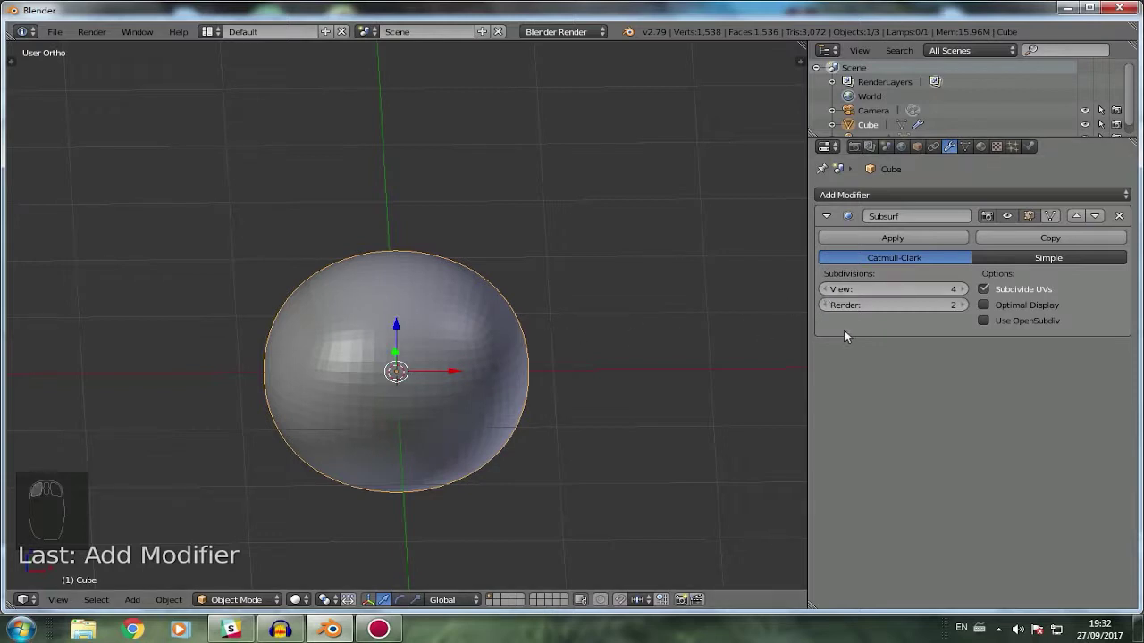
left_click(824, 291)
left_click(824, 290)
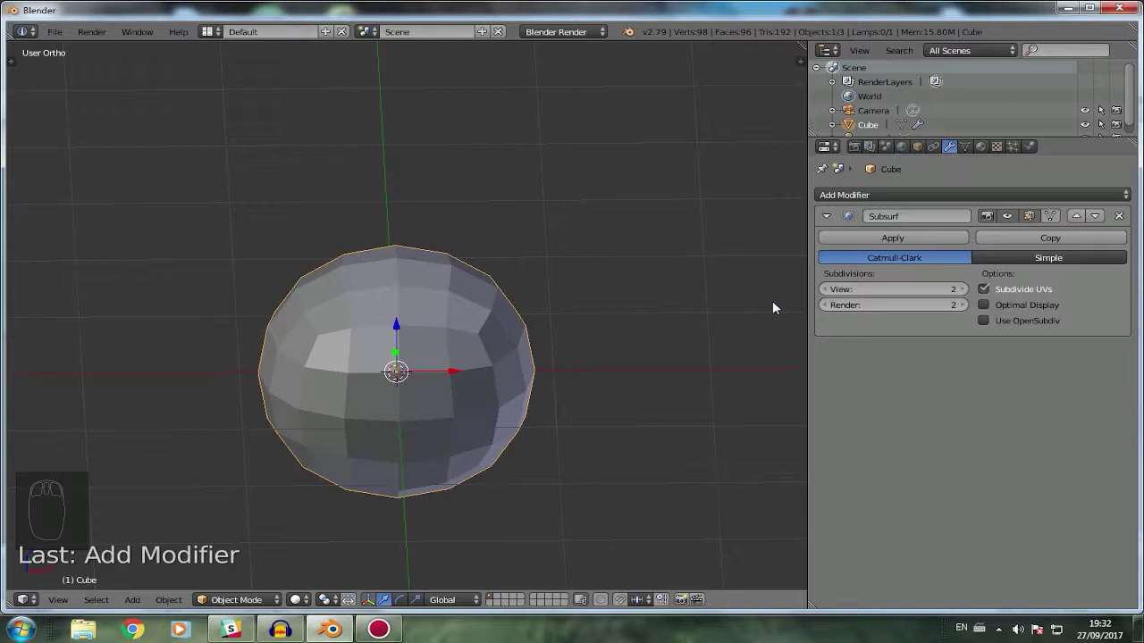
Enter Edit Mode on the cube and inspect its cage around the smoothed shape.
key("Tab")
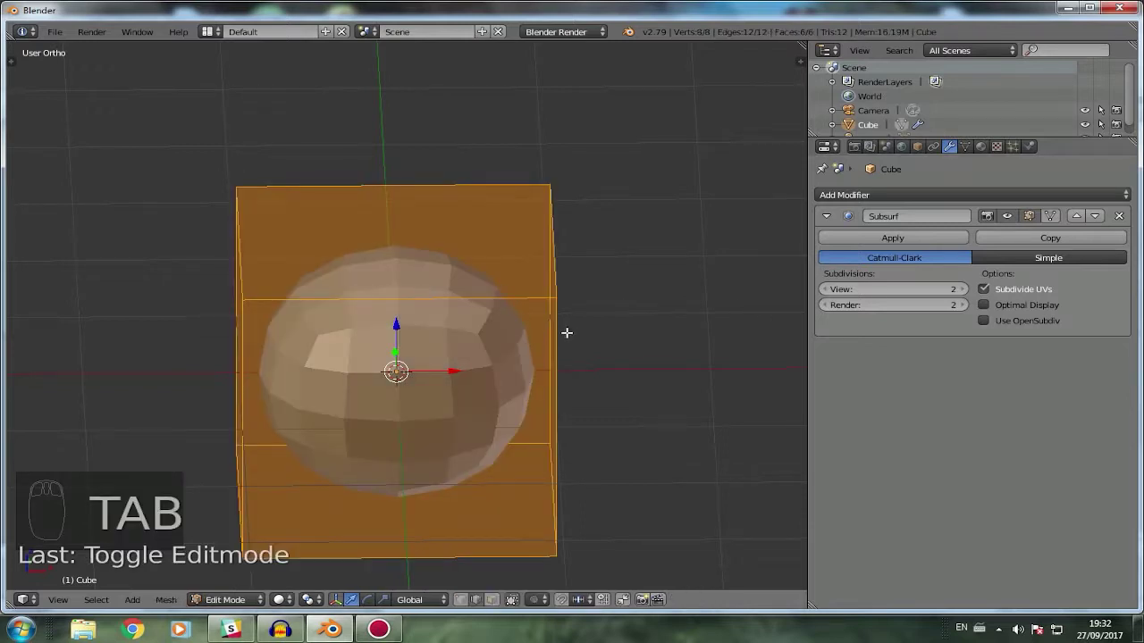
middle_click_drag(460, 368, 482, 384)
scroll(556, 332, "down", 3)
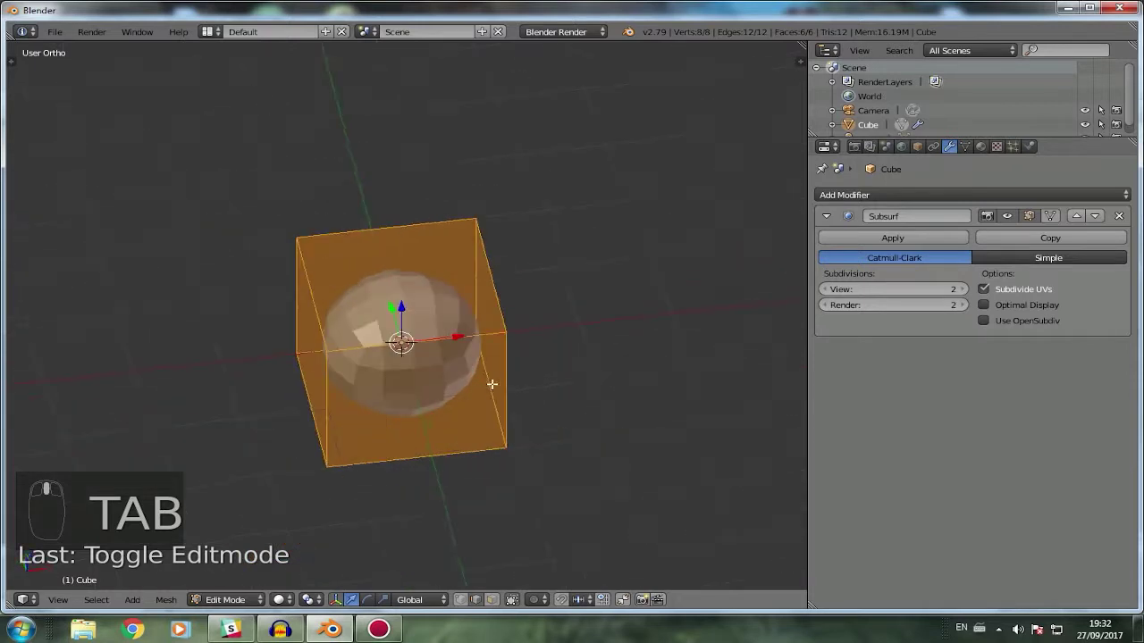
scroll(476, 390, "up", 3)
middle_click_drag(441, 337, 481, 342)
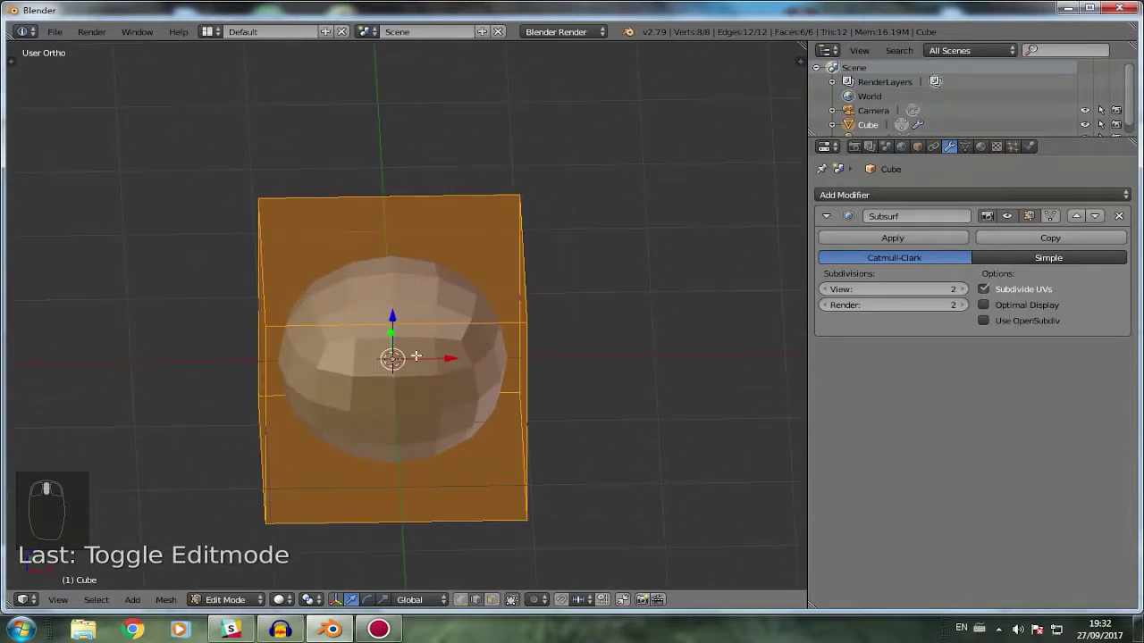
Add a centred loop cut across the cube, perpendicular to the X axis.
key("ctrl+r")
left_click(469, 214)
right_click(469, 214)
middle_click_drag(468, 214, 500, 350)
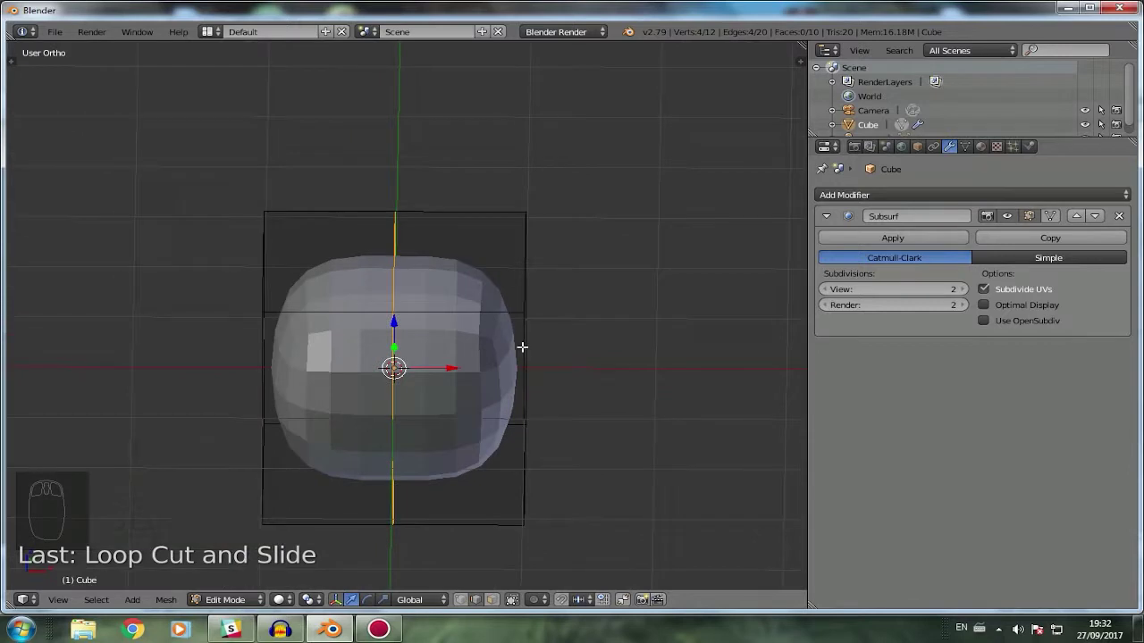
Move the new edge loop about 0.93 units along X towards the side face, and undo the move and the cut.
key("g")
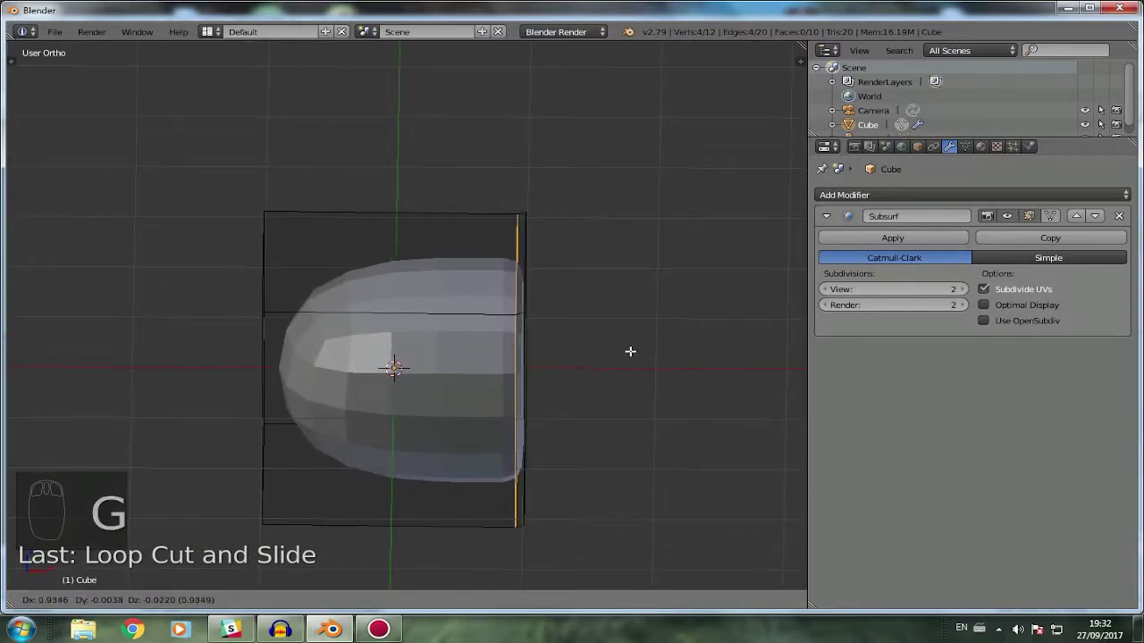
left_click(630, 351)
middle_click_drag(630, 352, 544, 358)
key("ctrl+z")
key("ctrl+z")
Bevel all the cube's edges with 3 segments.
key("ctrl+r")
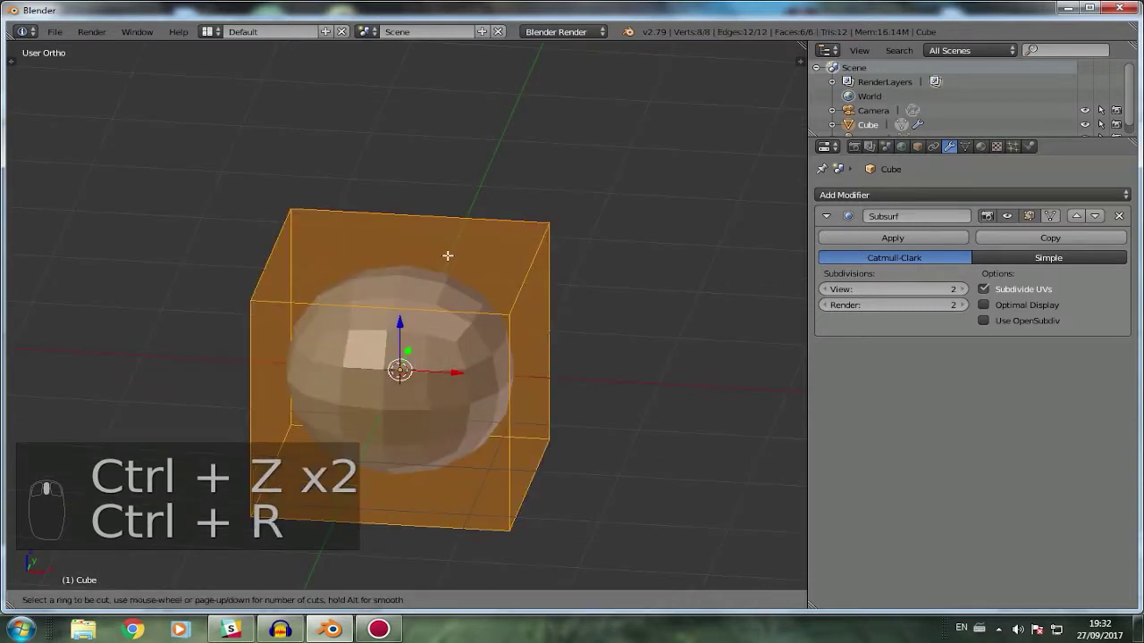
right_click(483, 301)
key("ctrl+b")
scroll(670, 317, "up", 2)
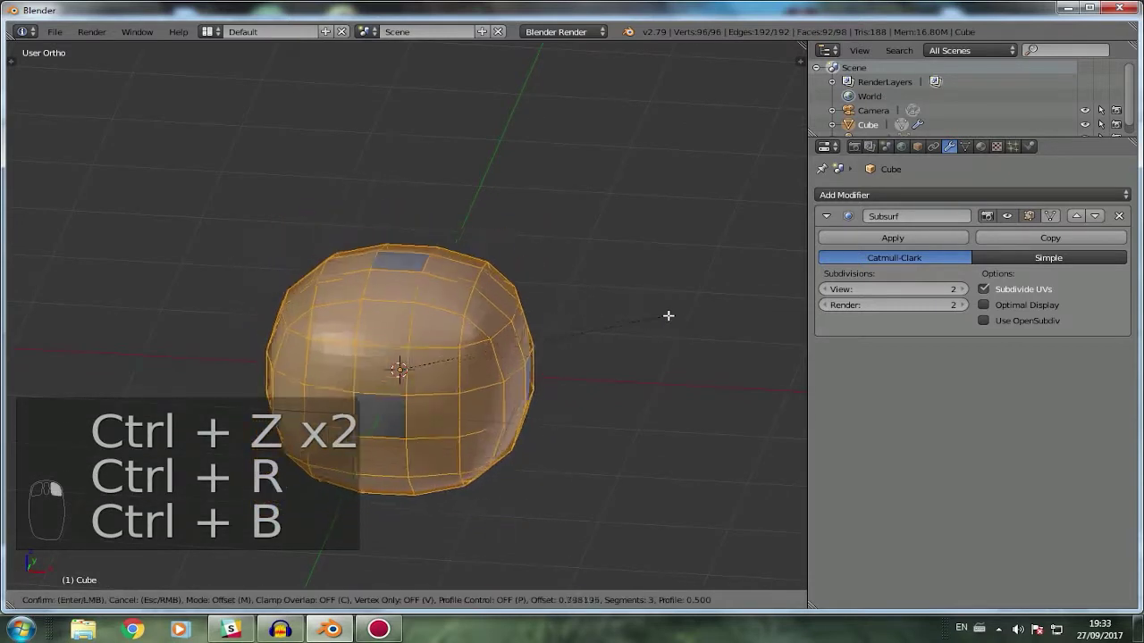
left_click(625, 327)
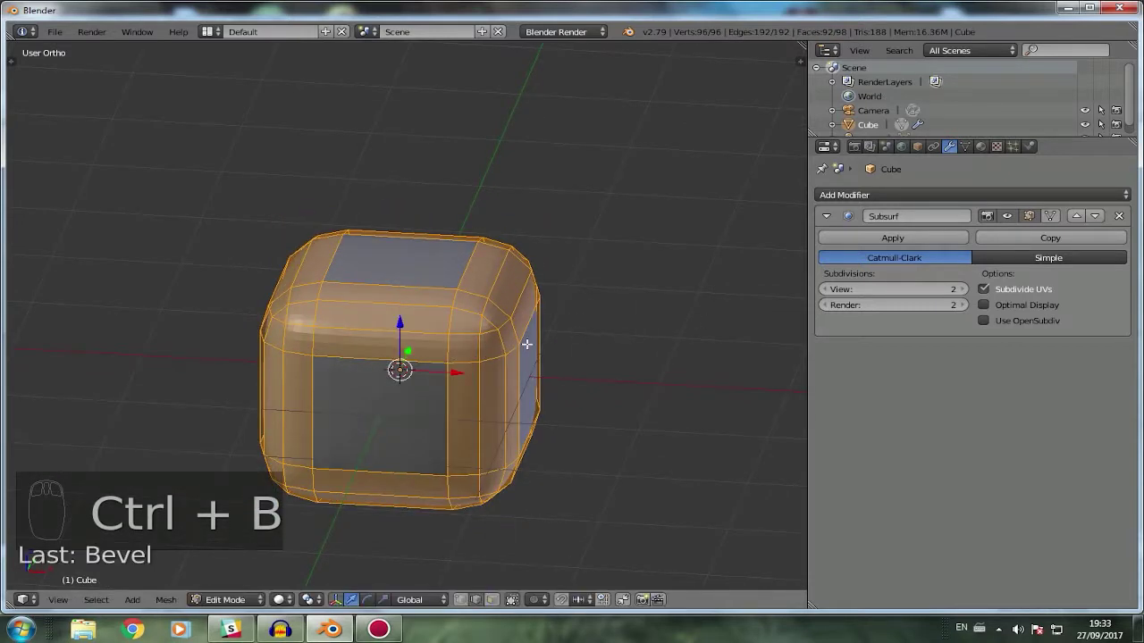
Compare the smoothed bevelled cube in Object Mode with its cage in Edit Mode.
middle_click_drag(525, 342, 630, 335)
scroll(572, 356, "up", 2)
key("Tab")
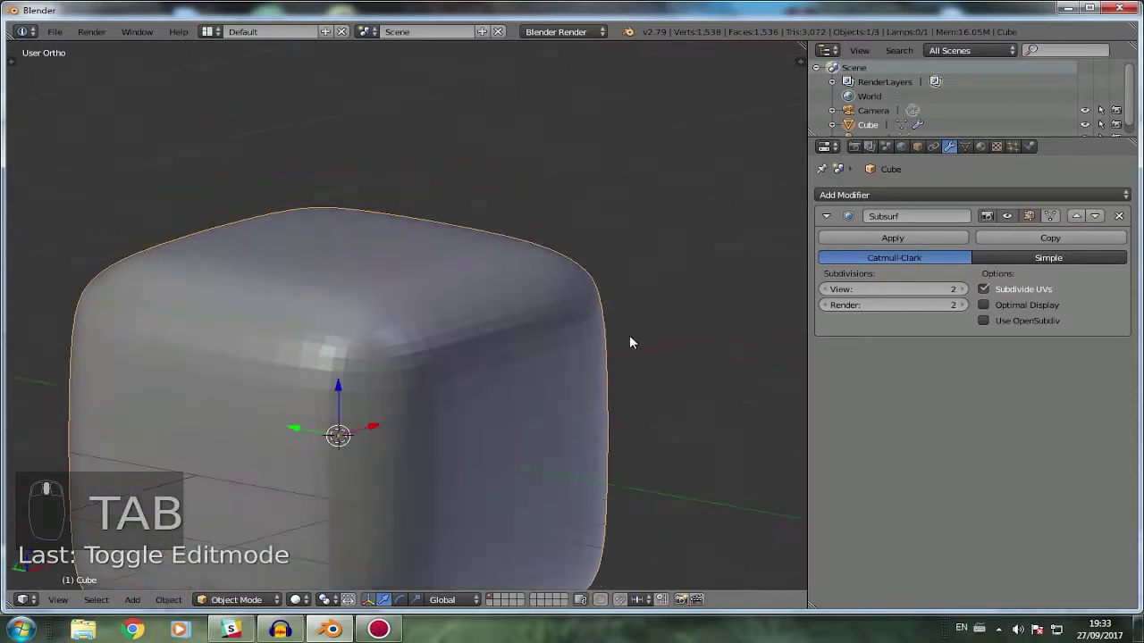
key("Tab")
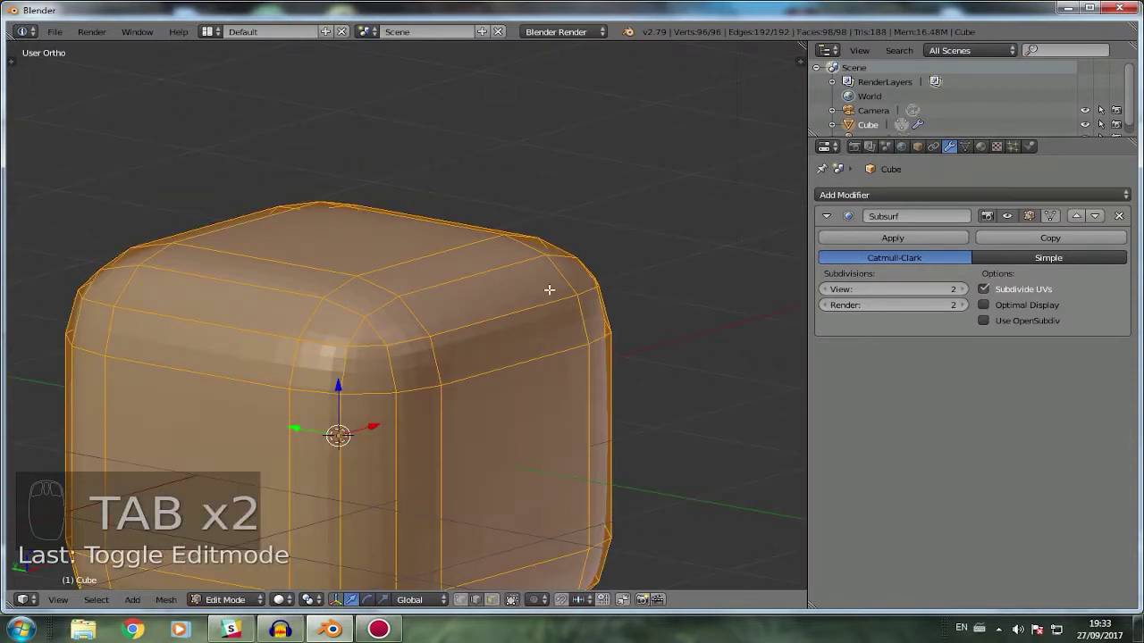
key("Tab")
key("Tab")
Undo the mode switches and the bevel on the cube.
key("ctrl+z")
key("ctrl+z")
key("ctrl+z")
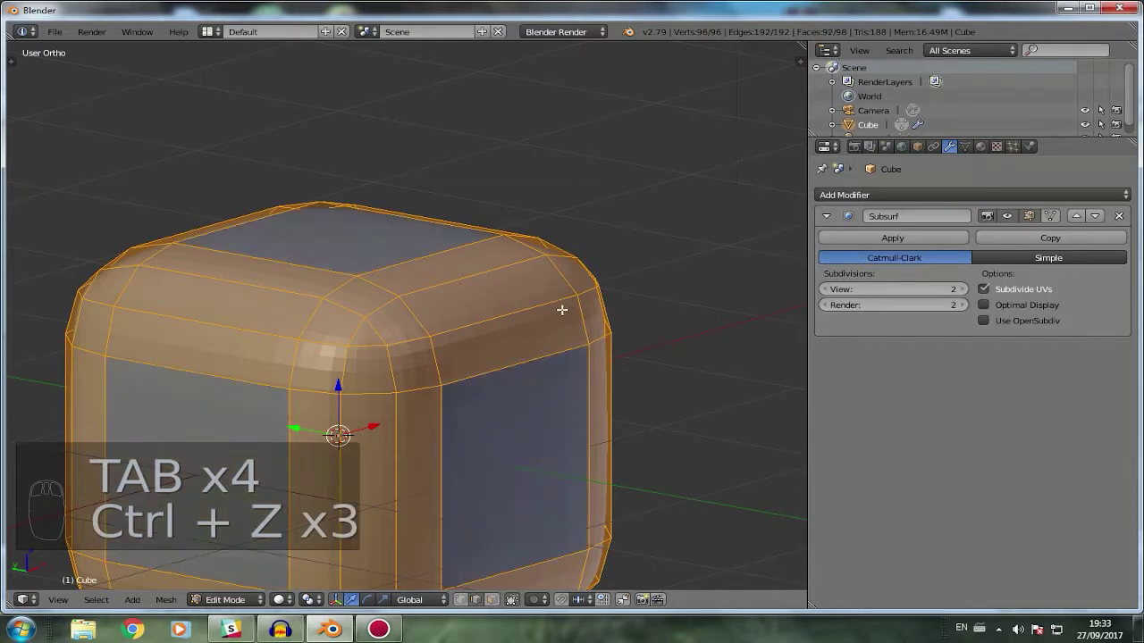
key("ctrl+z")
scroll(554, 309, "down", 3)
Add three evenly spaced loop cuts across the cube and scale them down to pinch its middle.
key("ctrl+r")
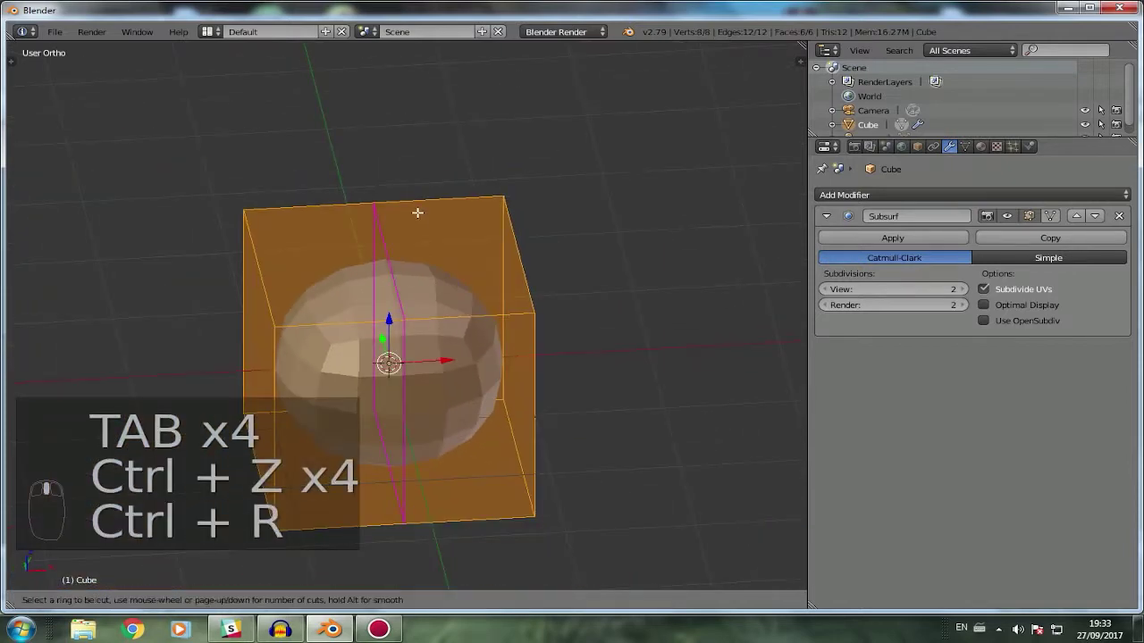
scroll(417, 213, "up", 2)
left_click(417, 213)
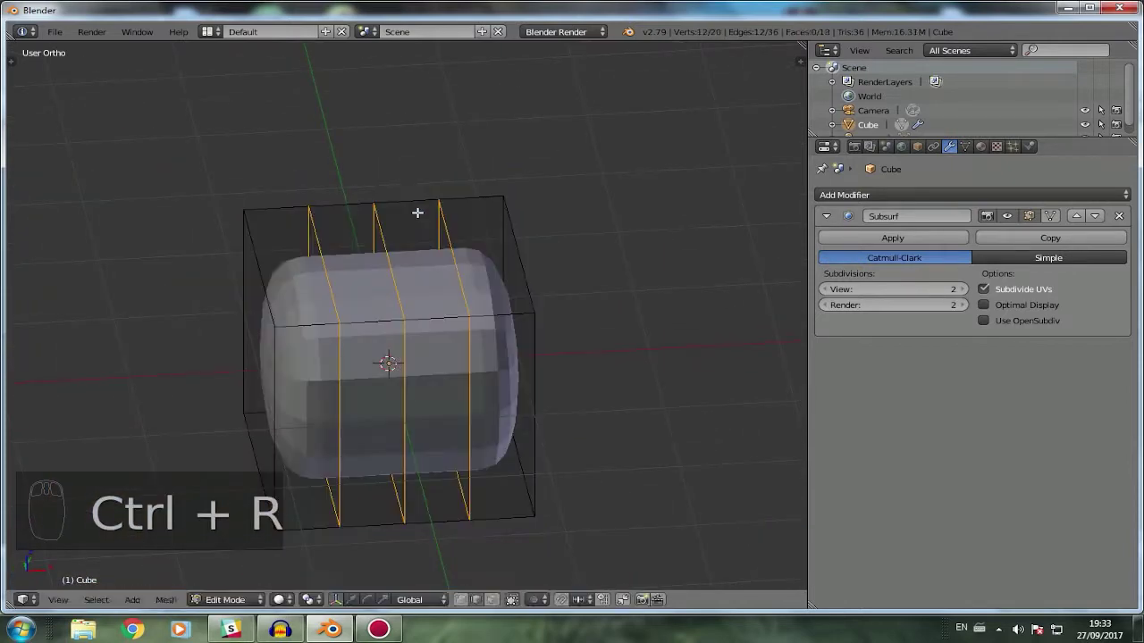
right_click(418, 212)
key("s")
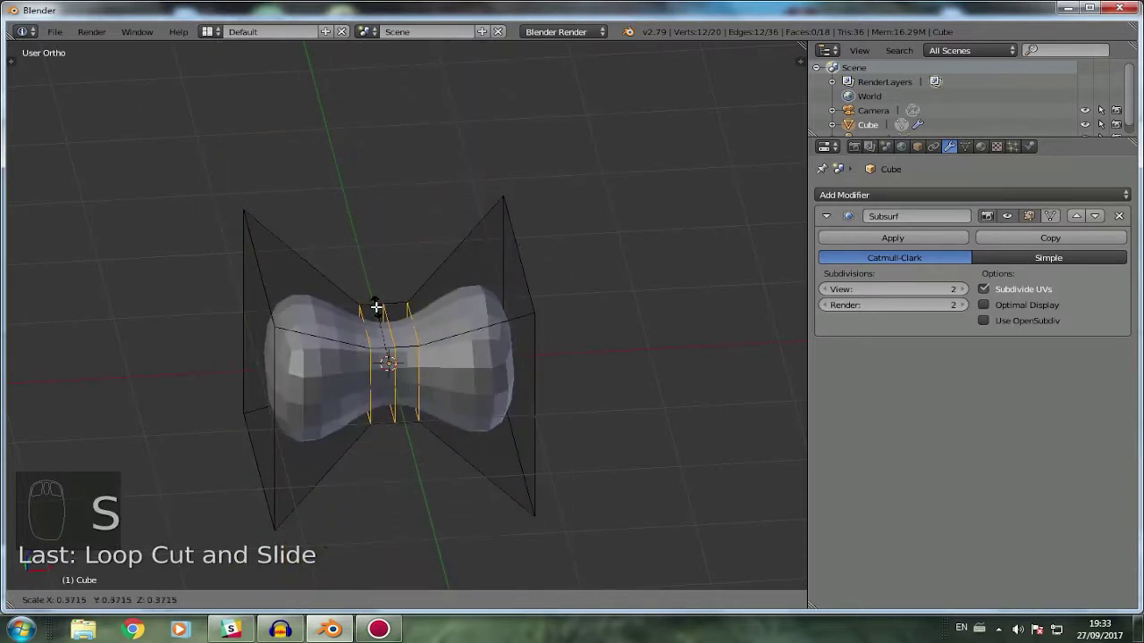
left_click(411, 341)
Return to Object Mode, undo back to the bevelled cube, and switch off the Subsurf modifier's viewport display.
middle_click_drag(465, 339, 488, 339)
key("Tab")
key("ctrl+z")
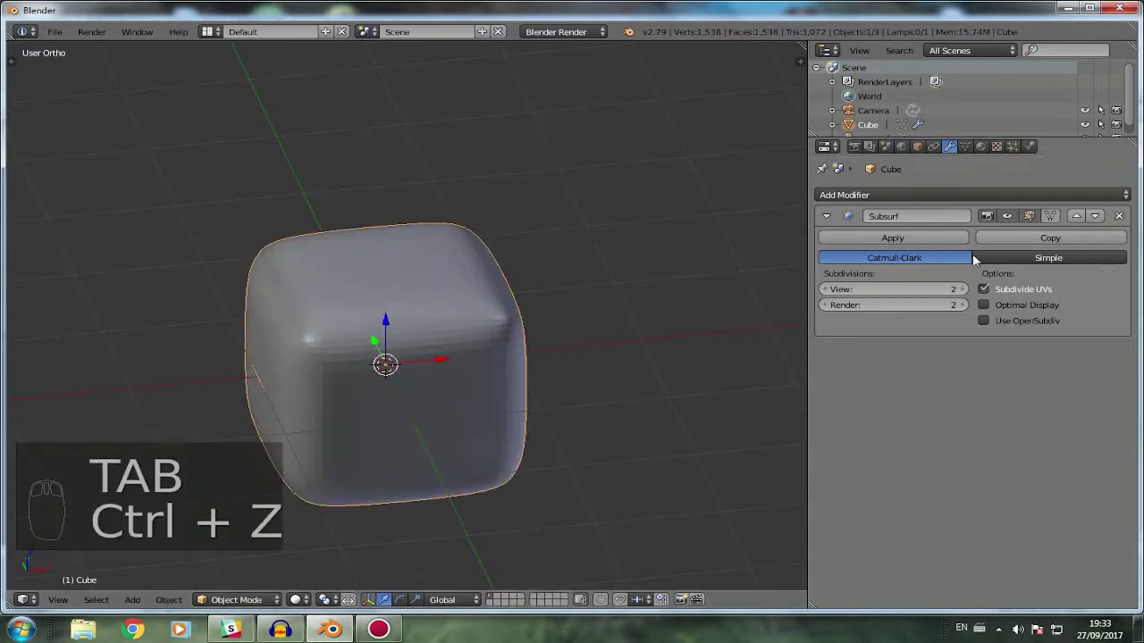
left_click(1008, 216)
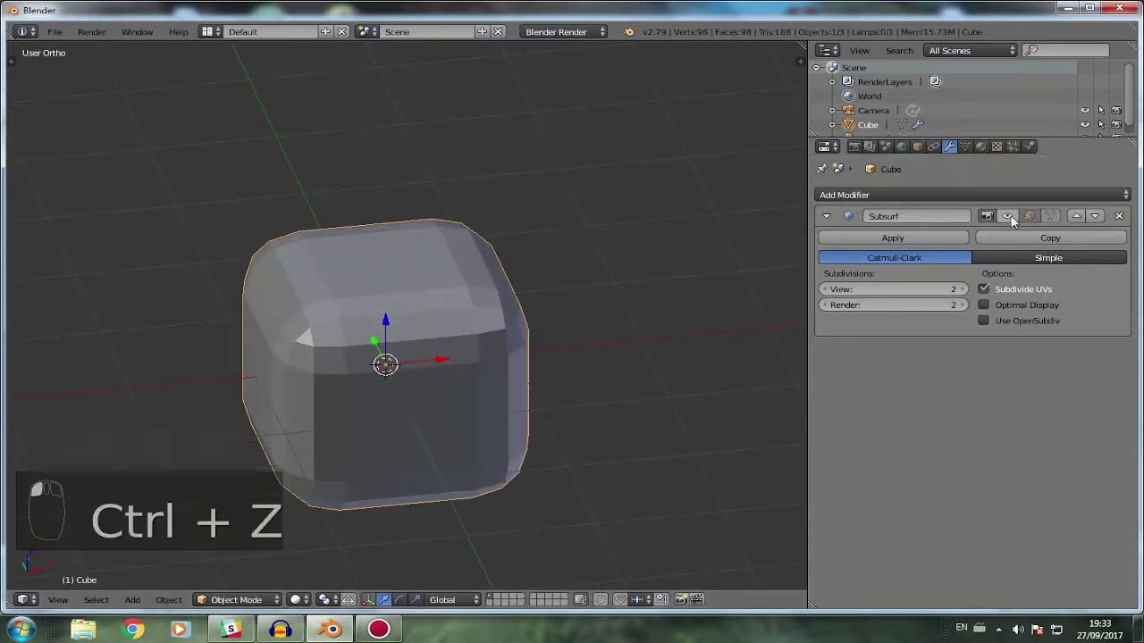
left_click(1009, 216)
left_click(1008, 216)
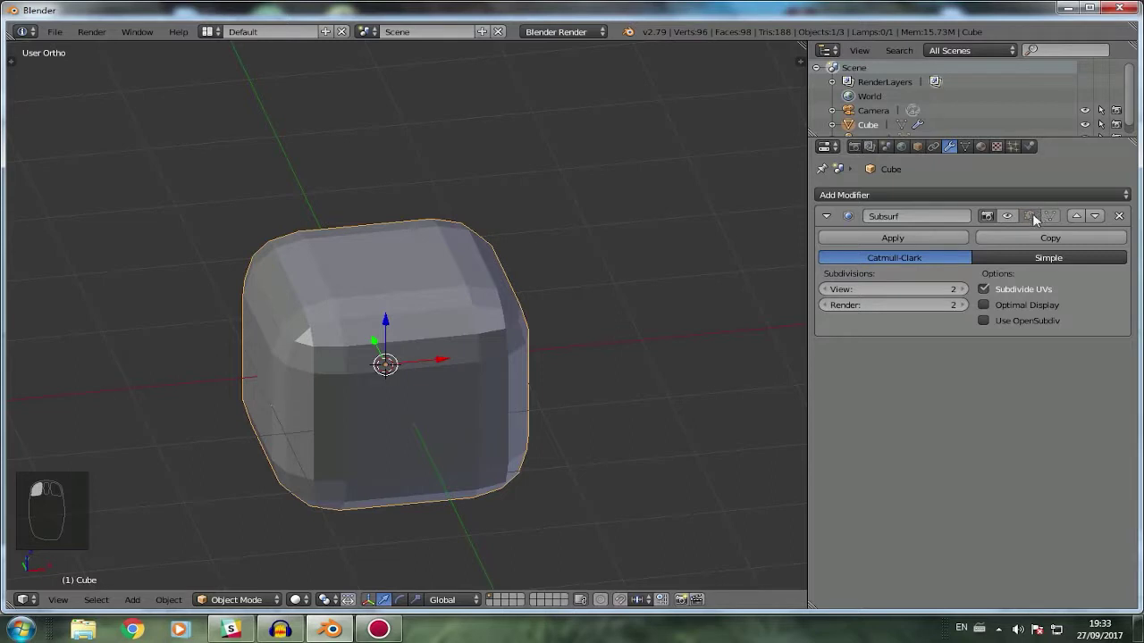
Remove the Subsurf modifier and replace the bevelled cube with a new plain cube.
left_click(1118, 216)
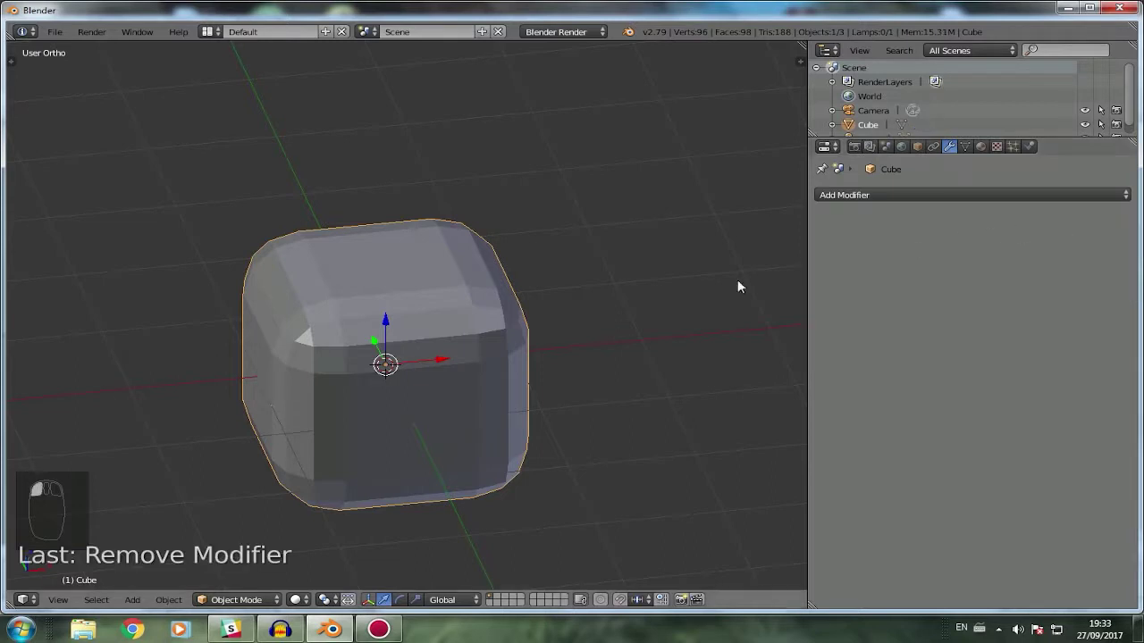
key("Delete")
left_click(435, 334)
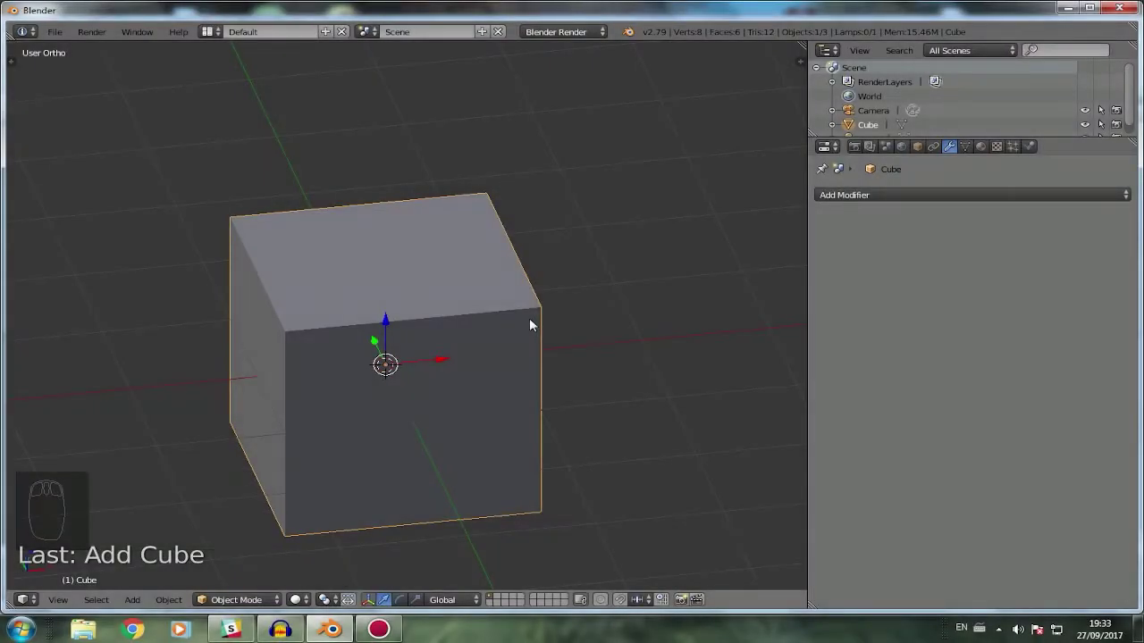
Enter Edit Mode with face selection on the new cube and try selecting several of its faces.
scroll(530, 325, "down", 2)
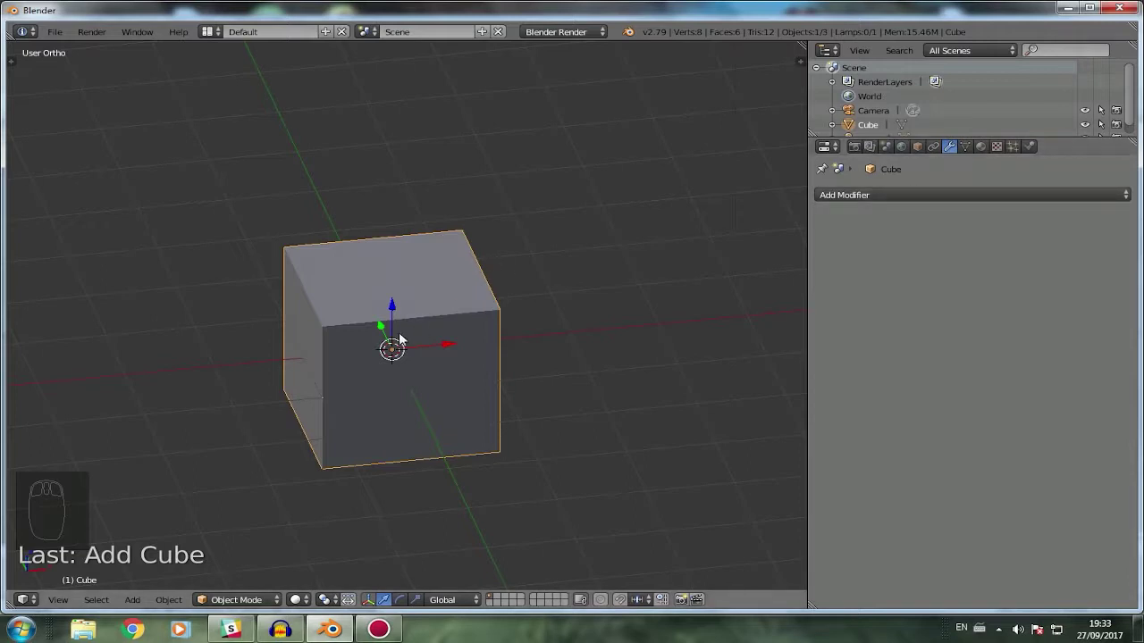
middle_click_drag(488, 274, 489, 339)
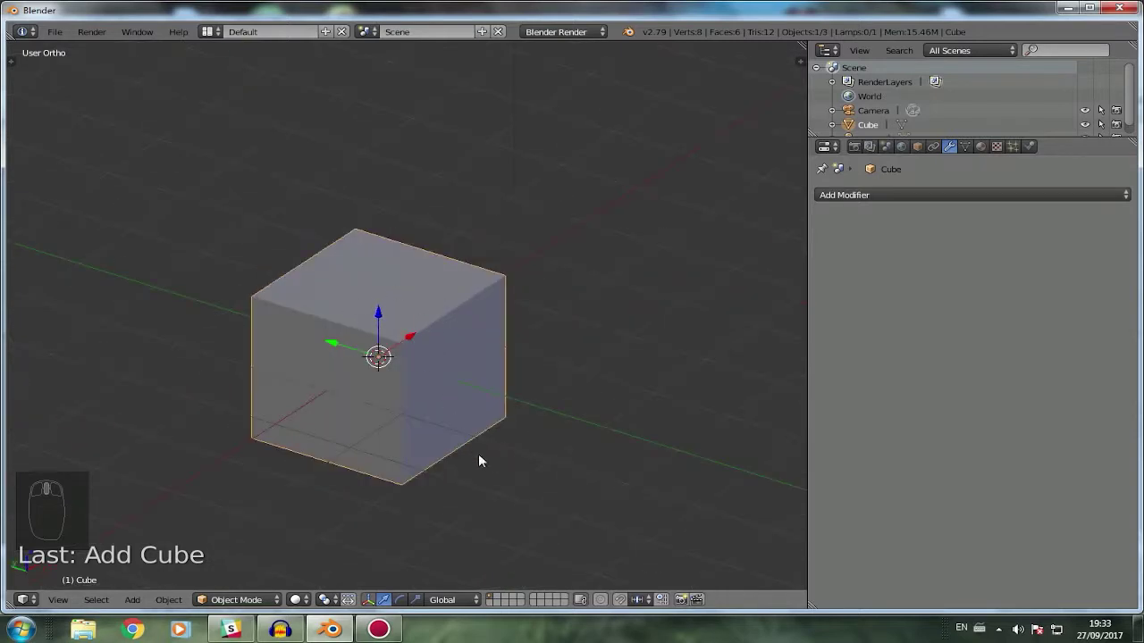
key("Tab")
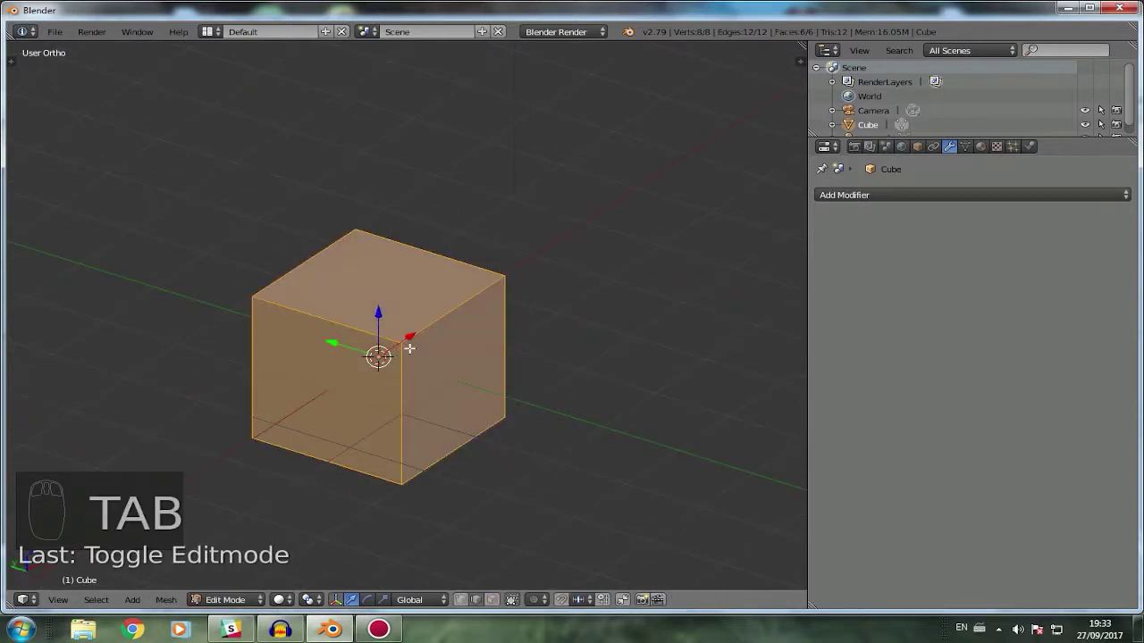
left_click(494, 602)
right_click(490, 345)
right_click(417, 301)
right_click(396, 377, "shift")
right_click(427, 383, "shift")
Select only the cube's side face in the positive X direction and open the material settings.
middle_click_drag(429, 380, 335, 361)
right_click(443, 341)
right_click(483, 336)
middle_click_drag(484, 336, 513, 352)
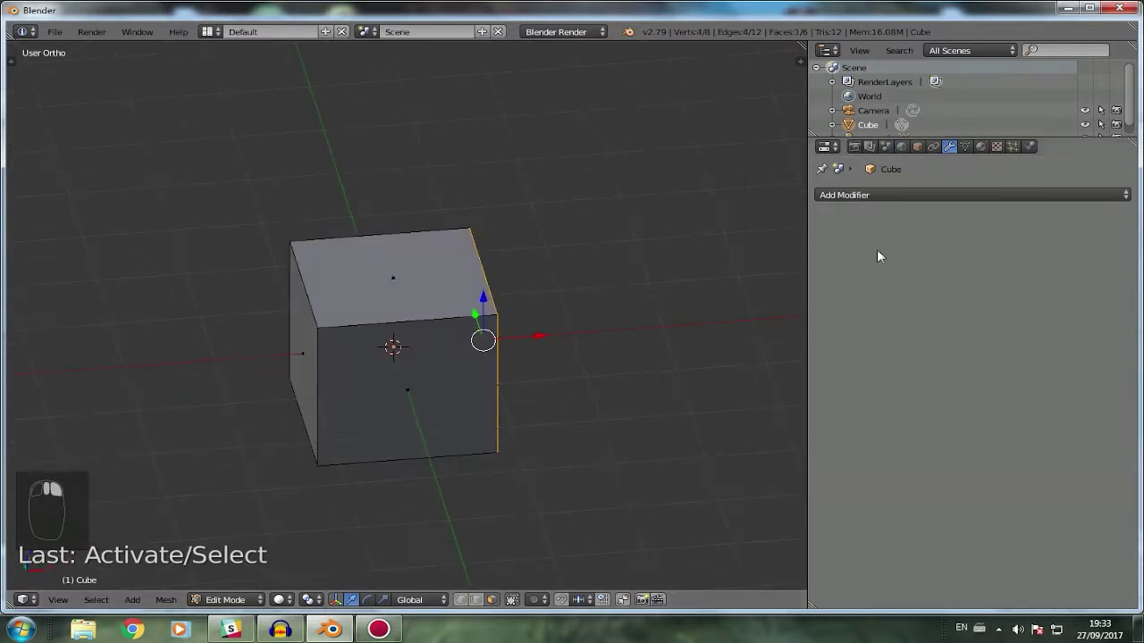
left_click(981, 147)
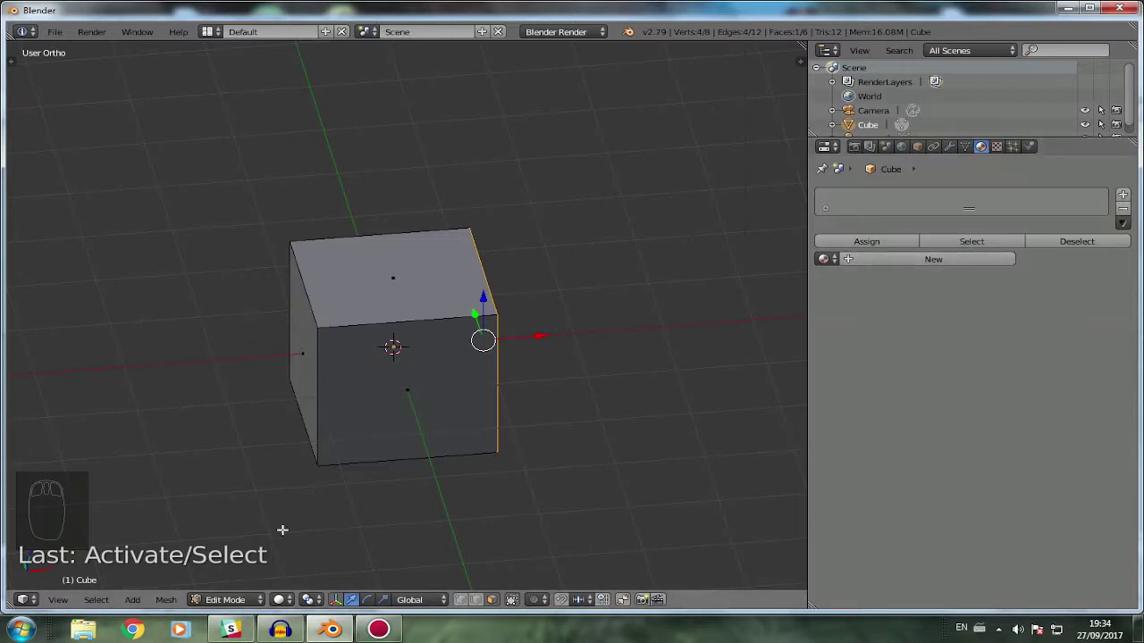
In Object Mode, give the whole cube a new material with a blue diffuse colour and remove its slot again.
key("Tab")
left_click(913, 241)
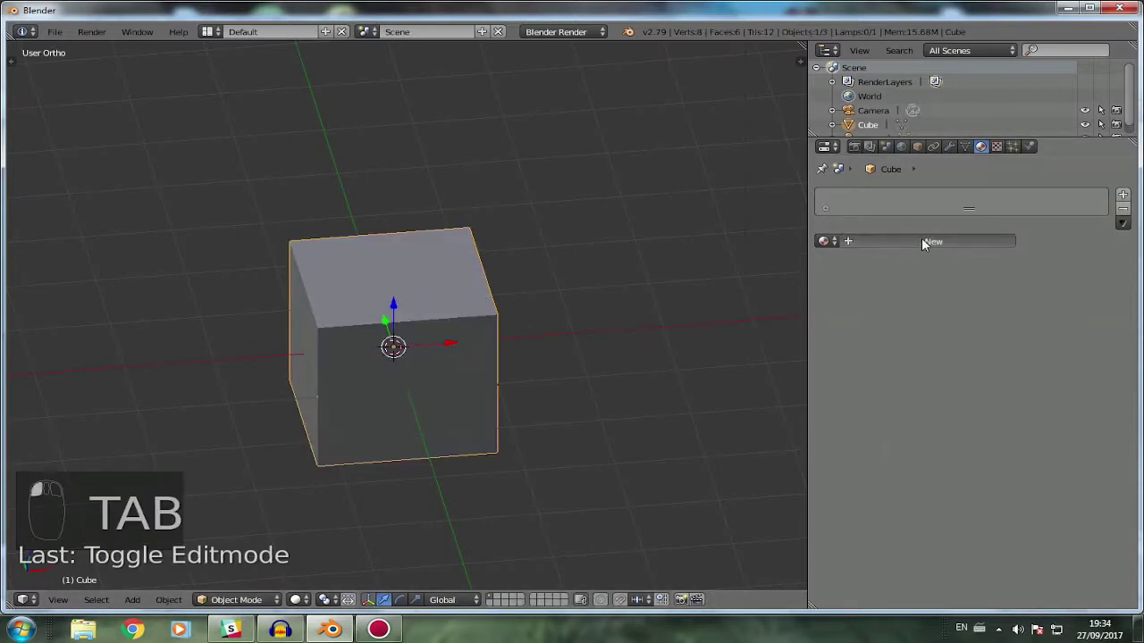
middle_click_drag(376, 388, 490, 387)
scroll(462, 400, "up", 3)
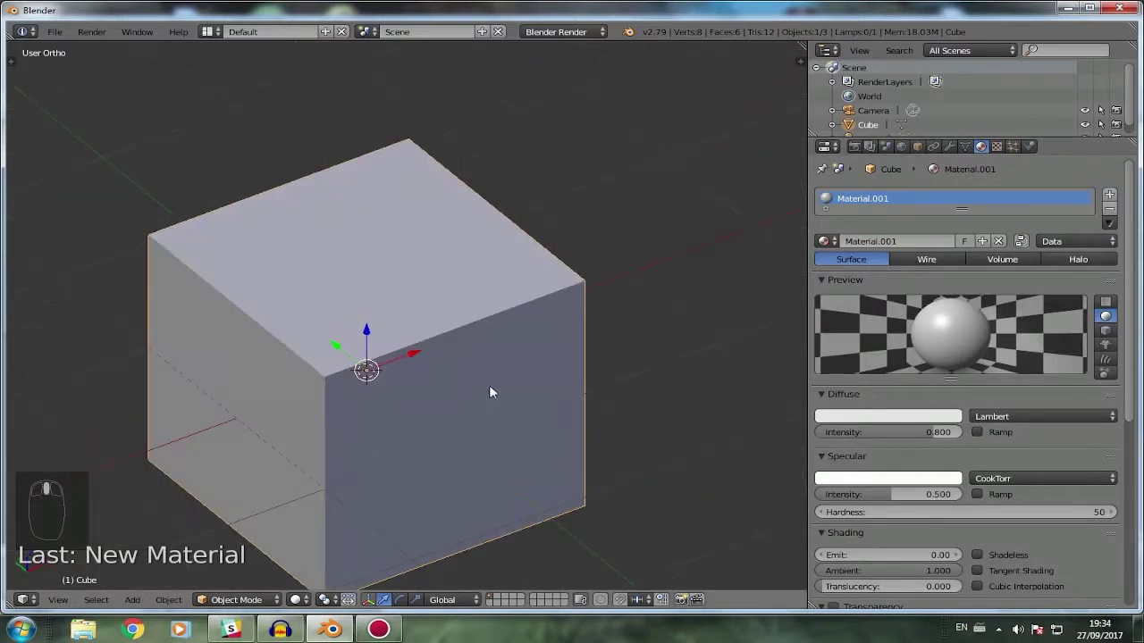
left_click(919, 417)
left_click(913, 280)
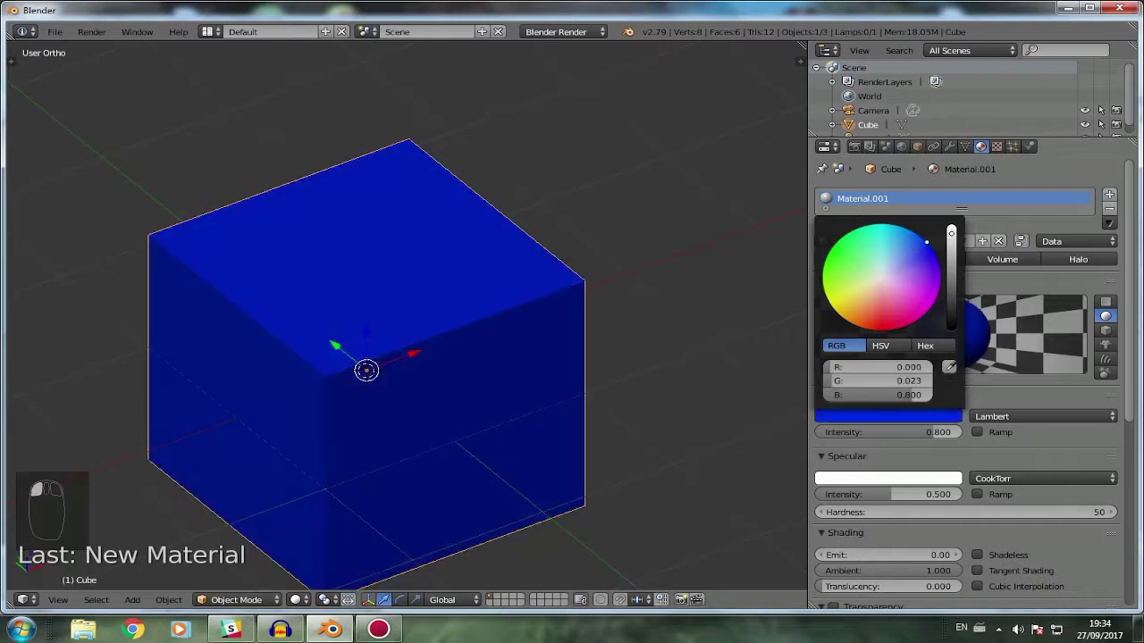
middle_click_drag(604, 254, 509, 276)
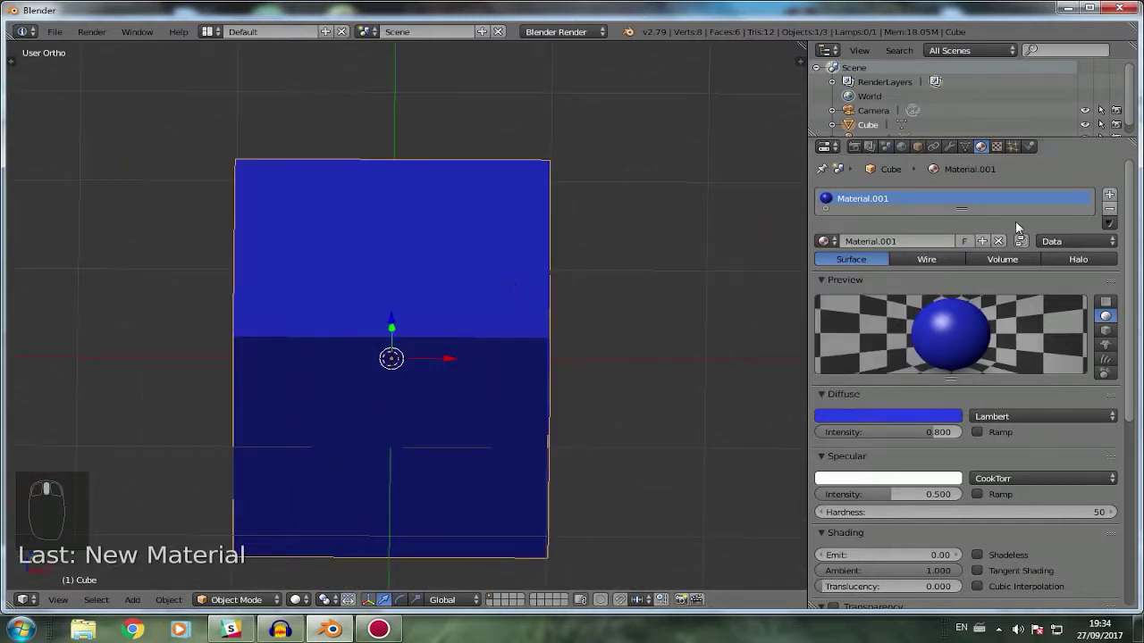
left_click(1109, 208)
Return to Edit Mode and select only the cube's side face in the negative Y direction.
key("Tab")
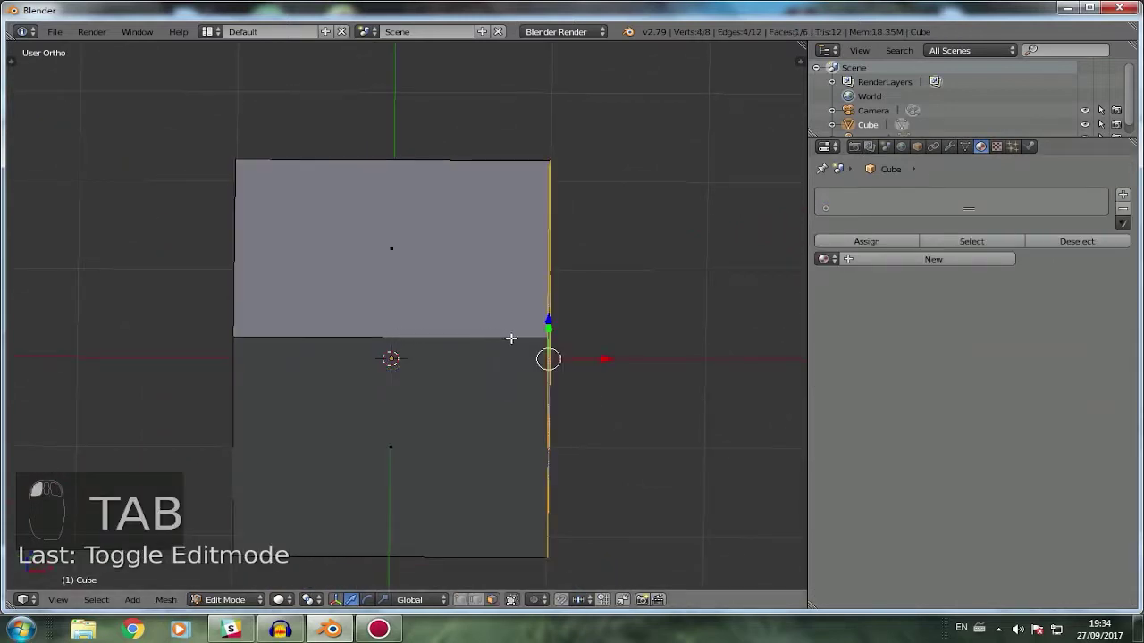
key("a")
key("a")
middle_click_drag(584, 337, 552, 342)
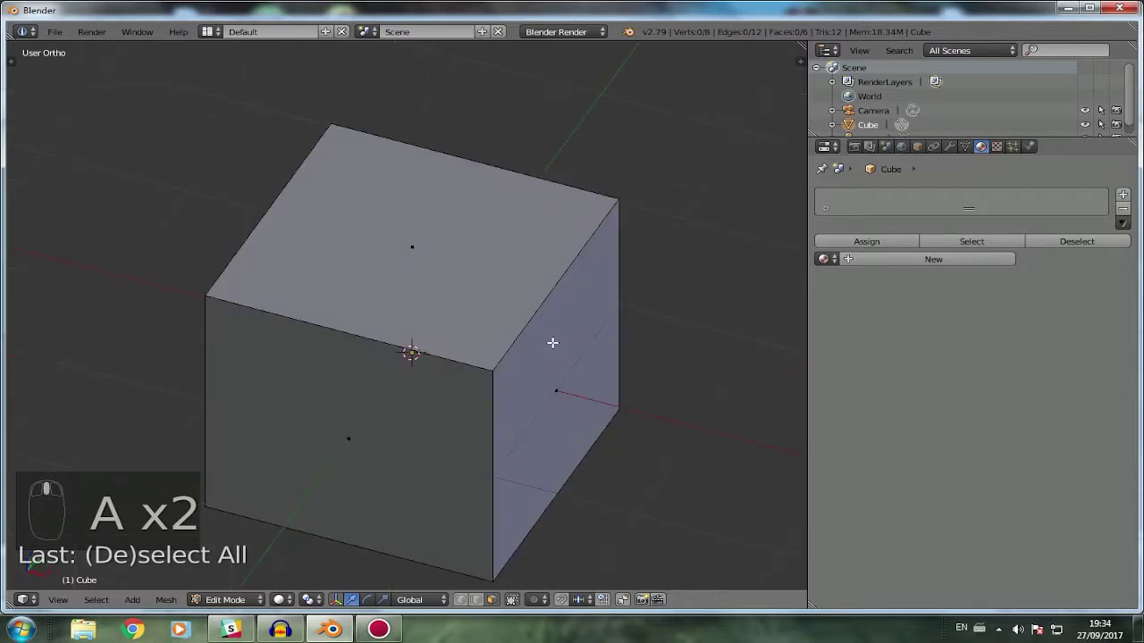
right_click(407, 268)
right_click(255, 455)
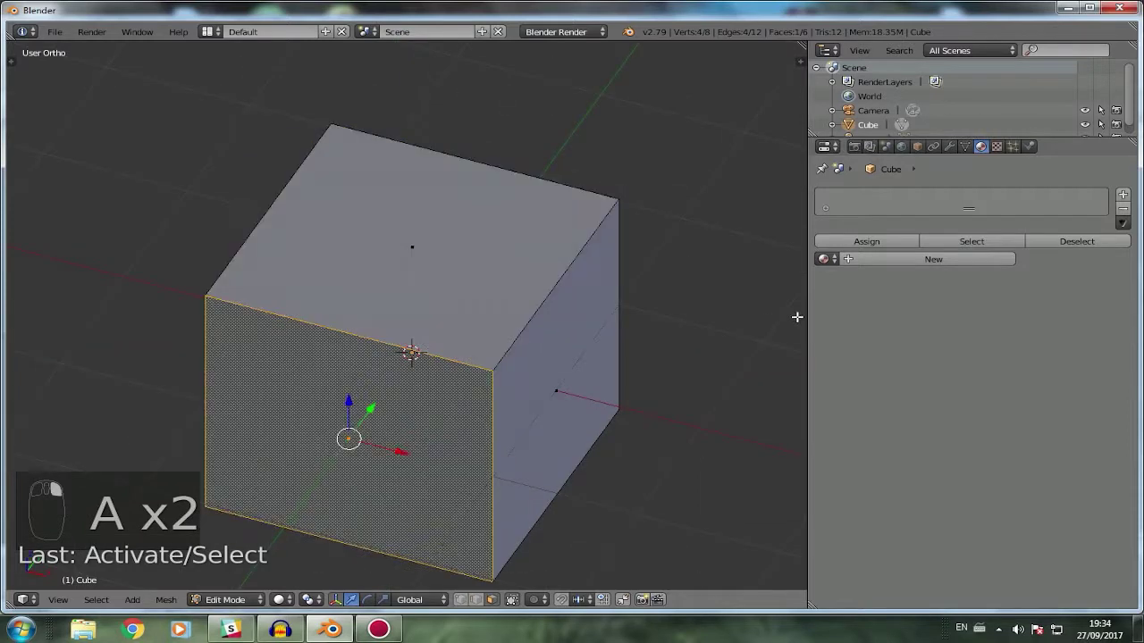
Create a new material on the cube and set its diffuse colour to light green.
left_click(878, 258)
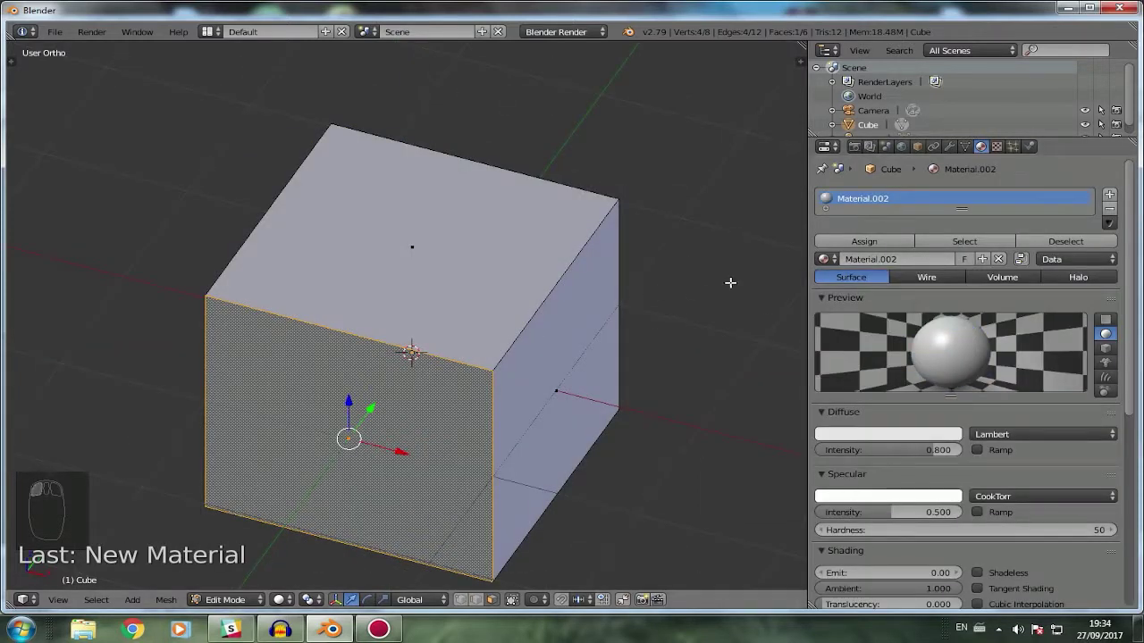
left_click(881, 432)
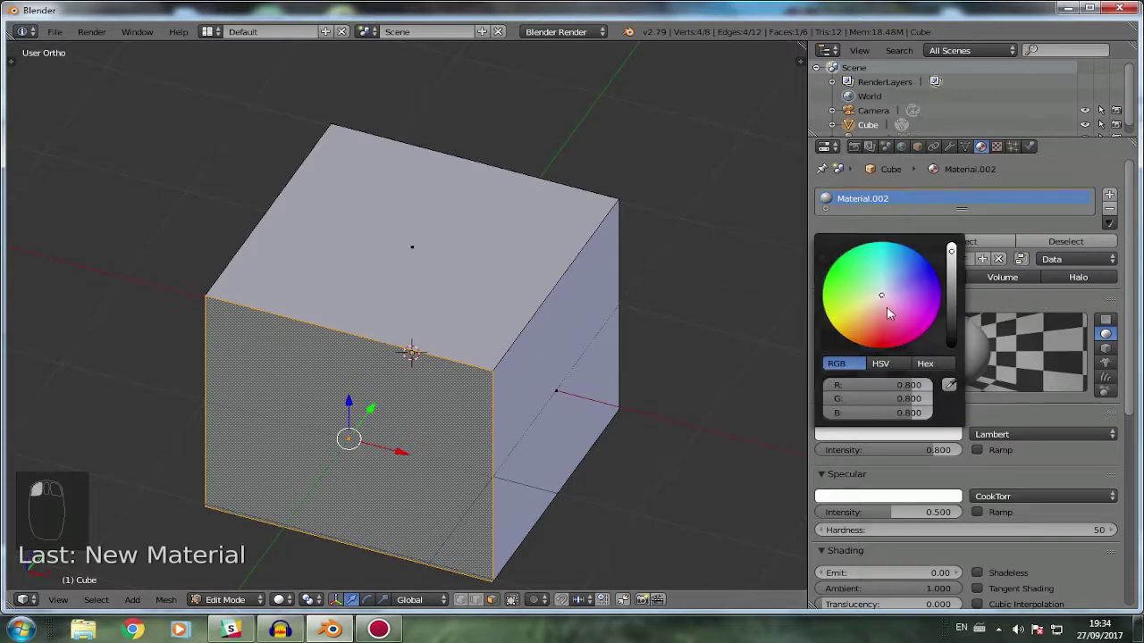
left_click_drag(922, 288, 842, 301)
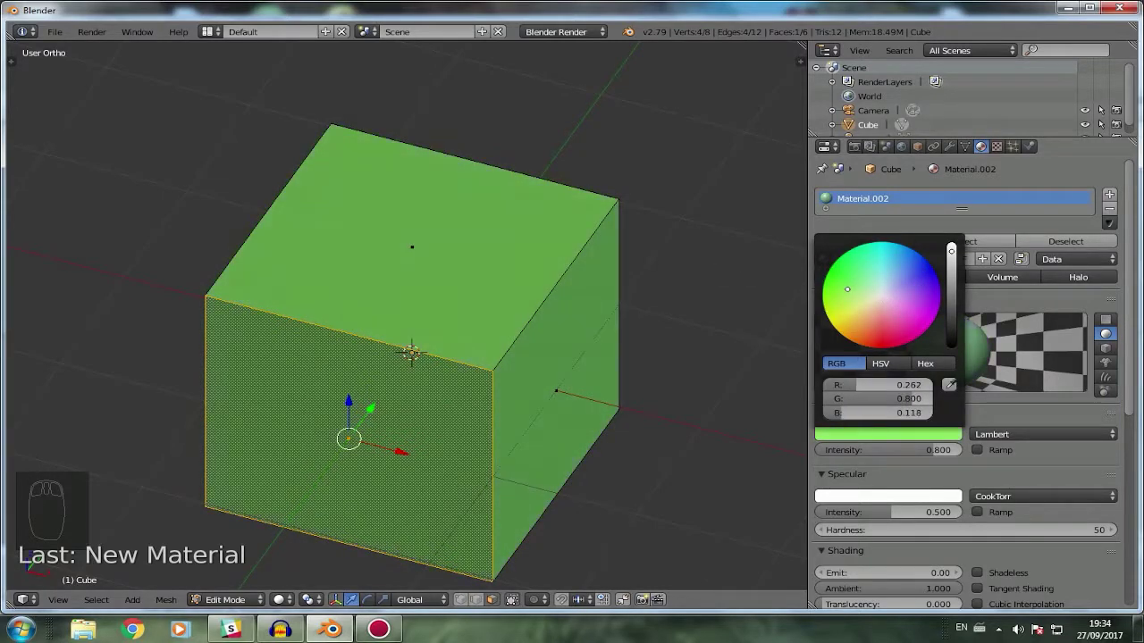
Add a second, empty material slot and try switching between it and the green Material.002 slot.
left_click(1110, 194)
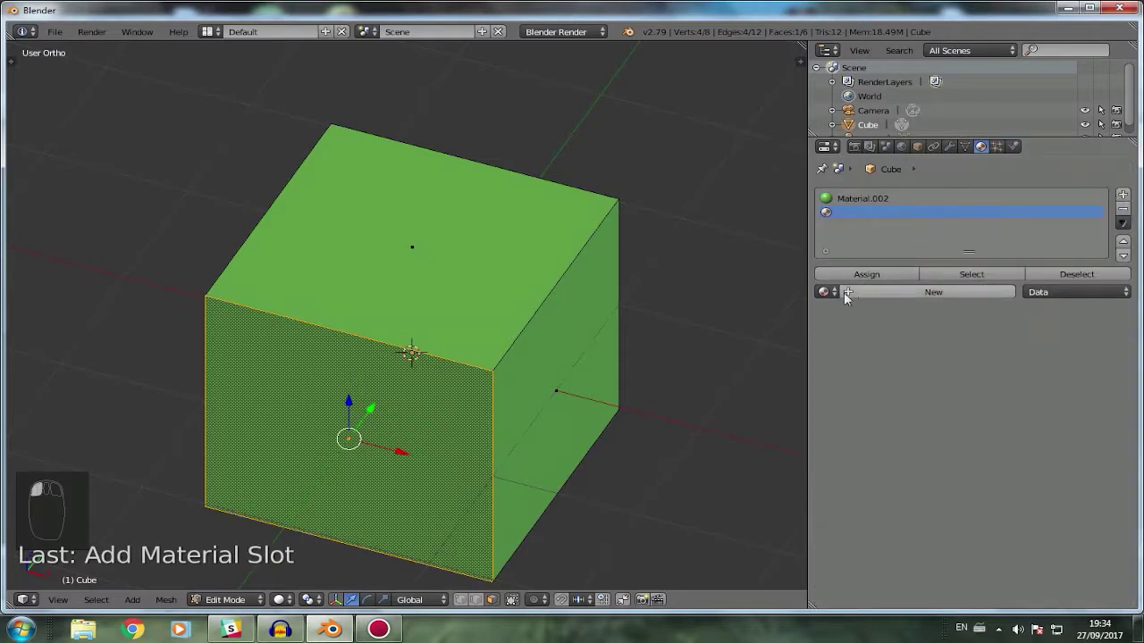
right_click(420, 267)
right_click(382, 382)
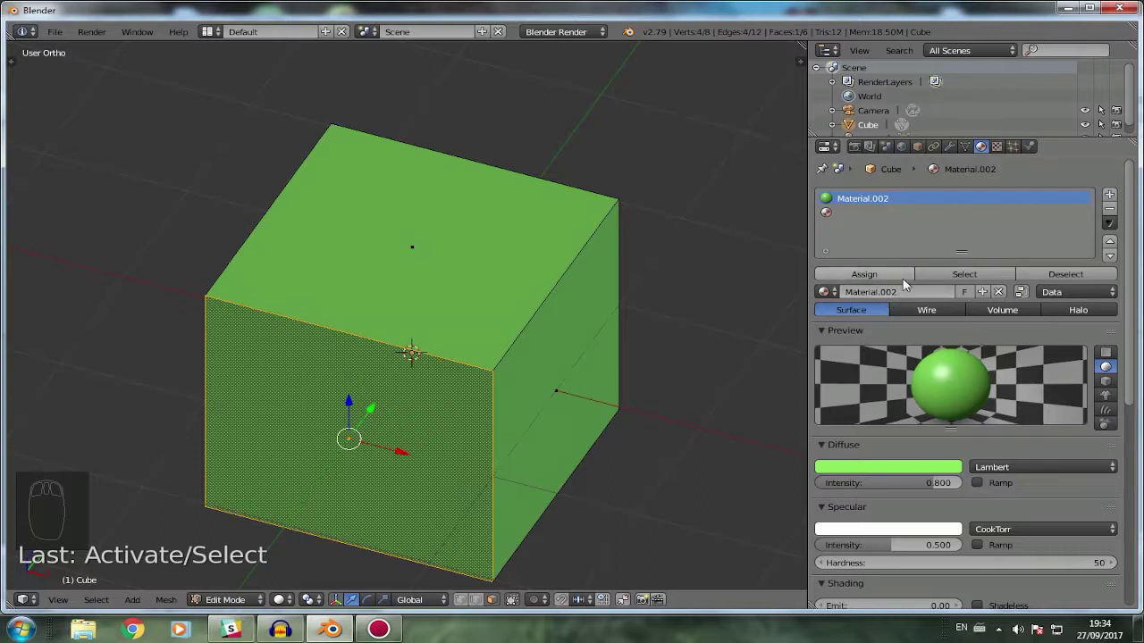
left_click(858, 212)
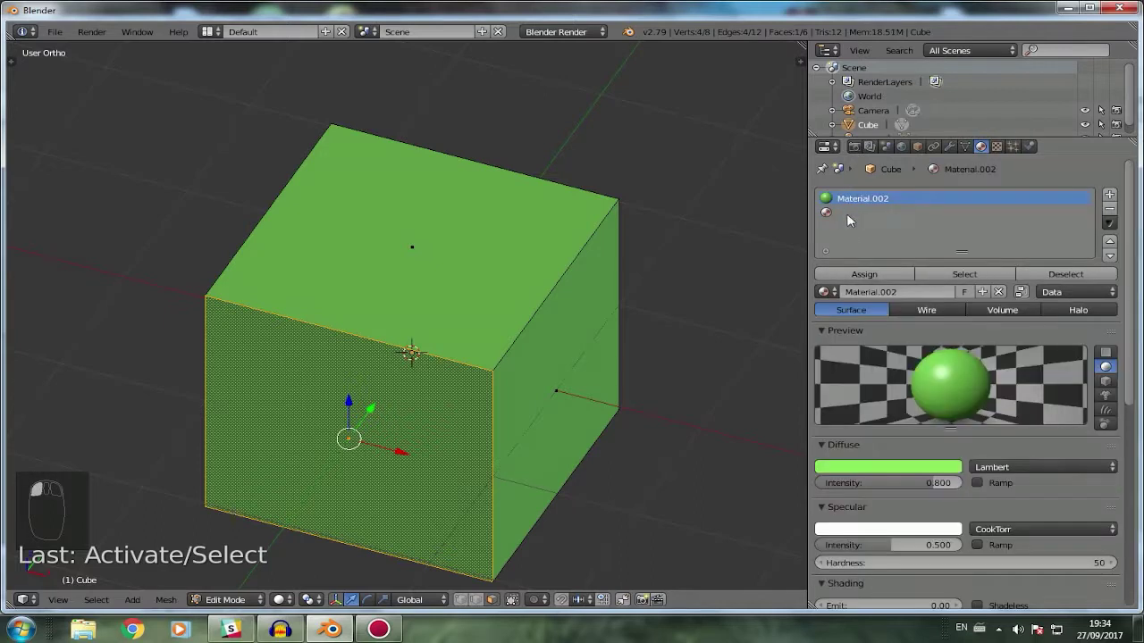
left_click(880, 199)
left_click(938, 214)
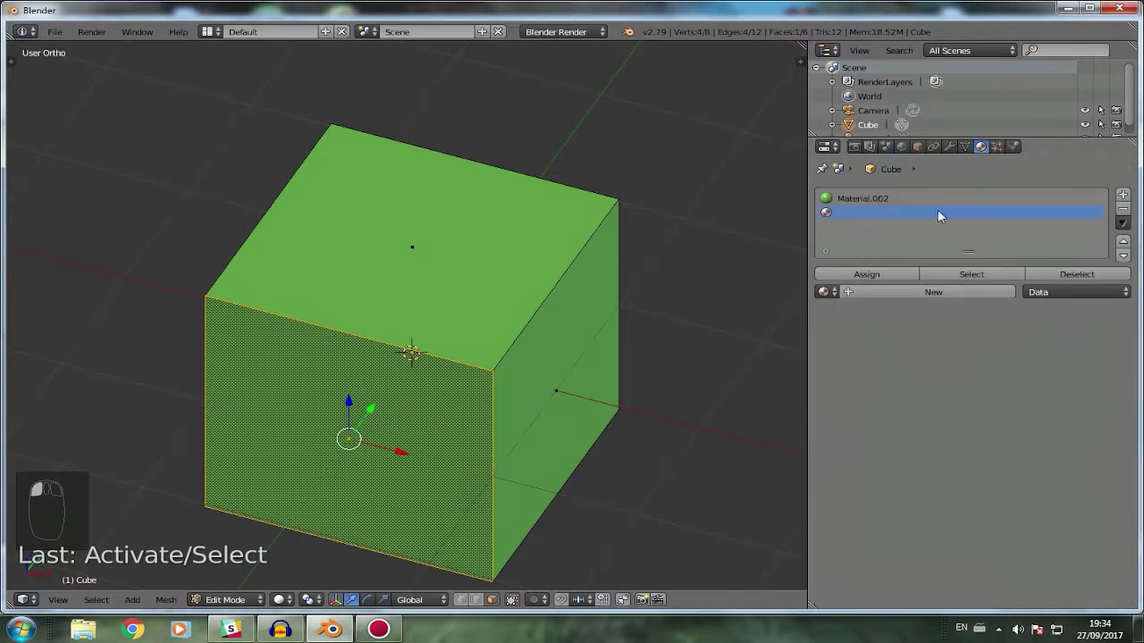
left_click(862, 200)
left_click(860, 212)
Leave Edit Mode and remove the empty material slot from the cube.
left_click(1123, 209)
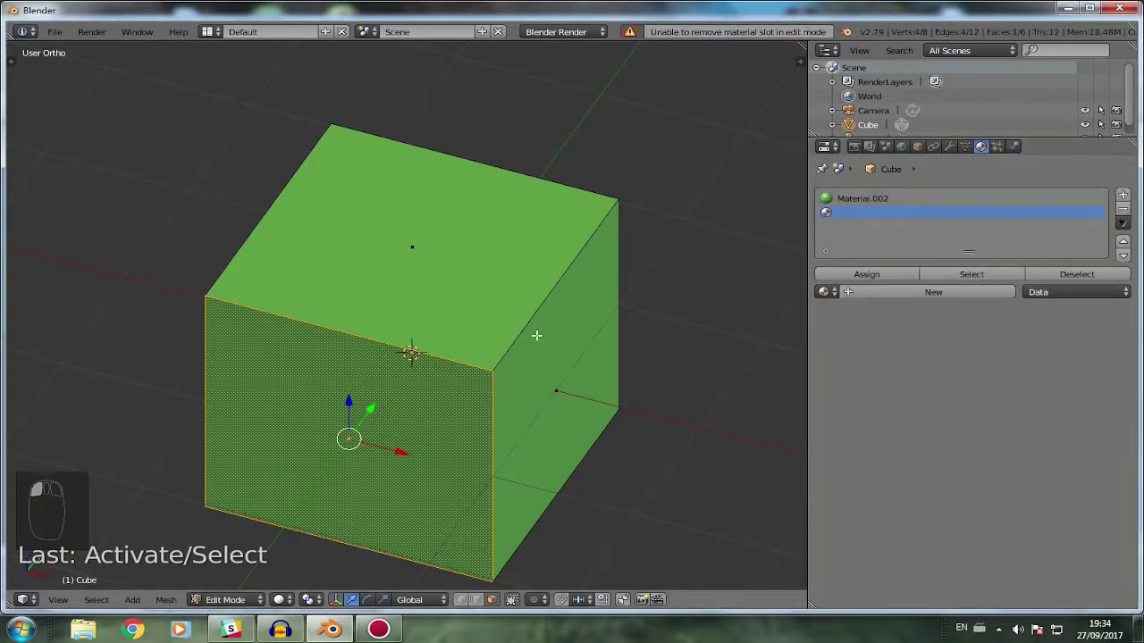
key("Tab")
left_click(1124, 209)
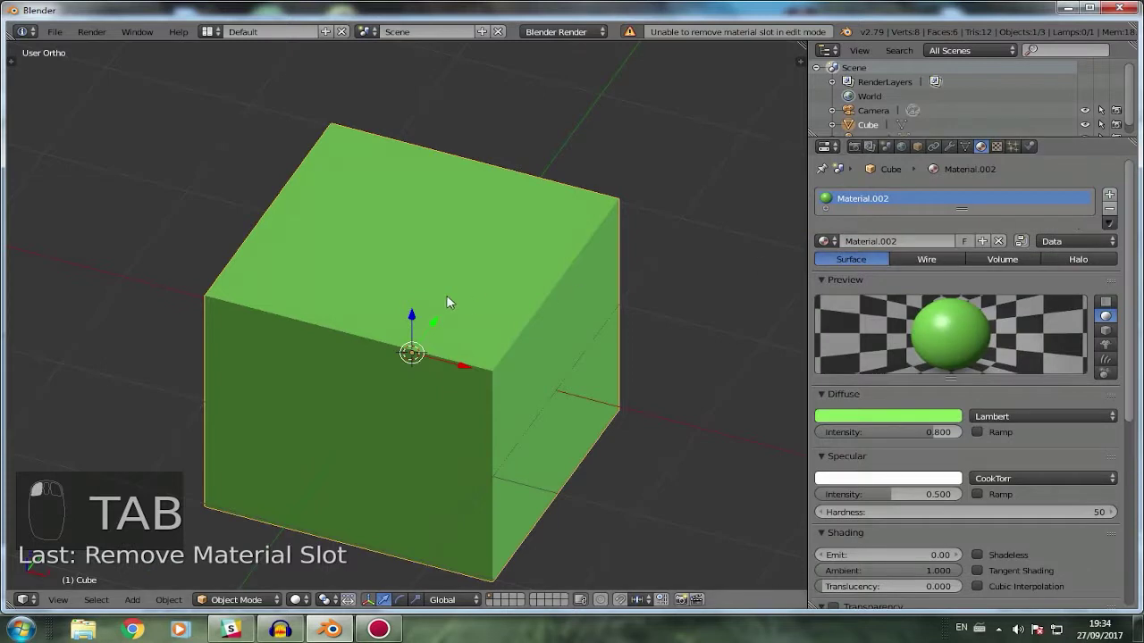
Back in Edit Mode, add a second material slot with a new material and make its diffuse colour red.
key("Tab")
left_click(1111, 195)
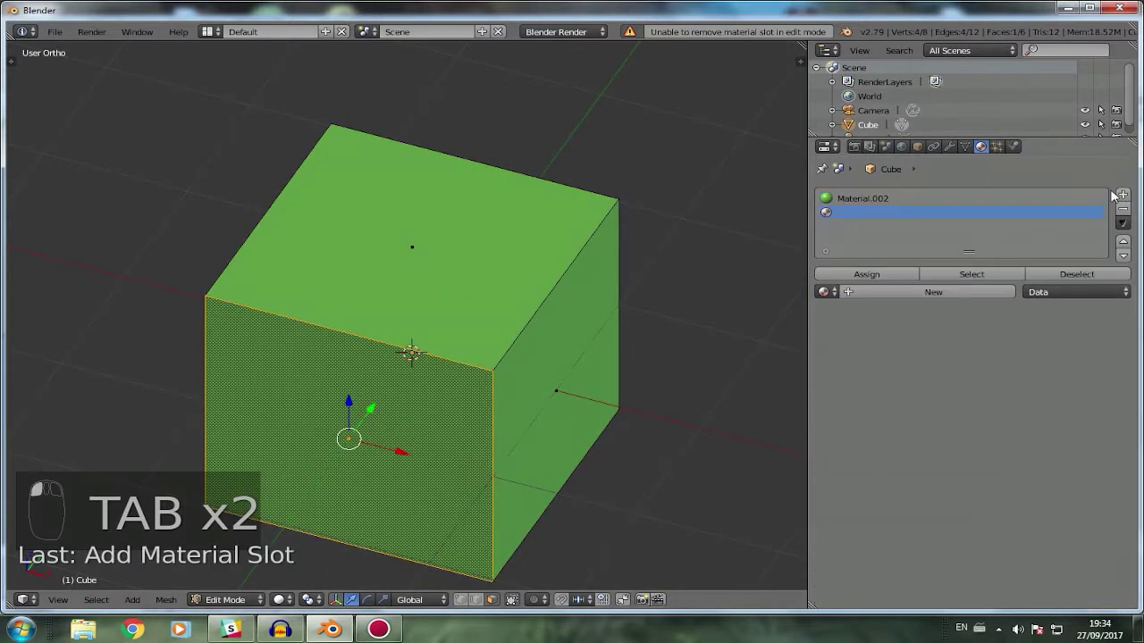
left_click(876, 289)
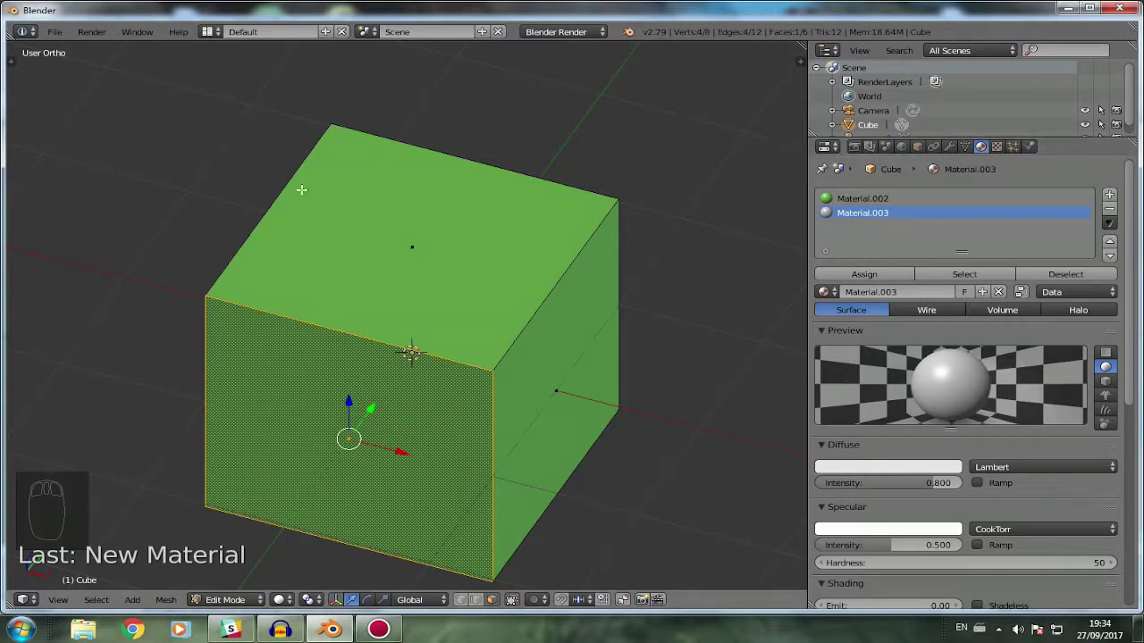
left_click(860, 468)
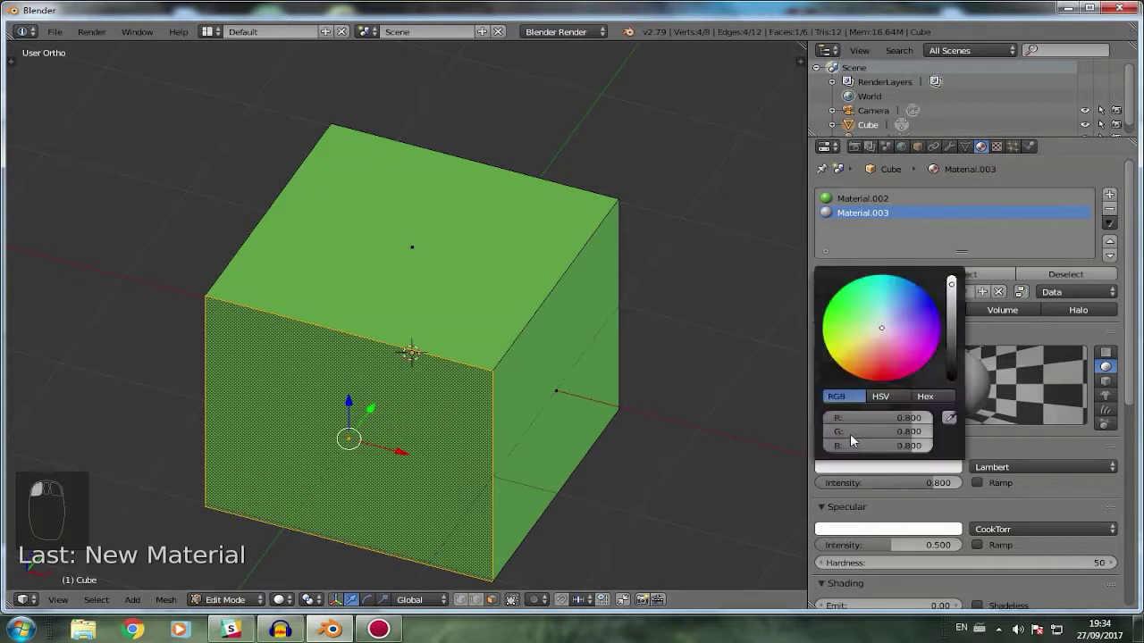
left_click_drag(835, 355, 877, 364)
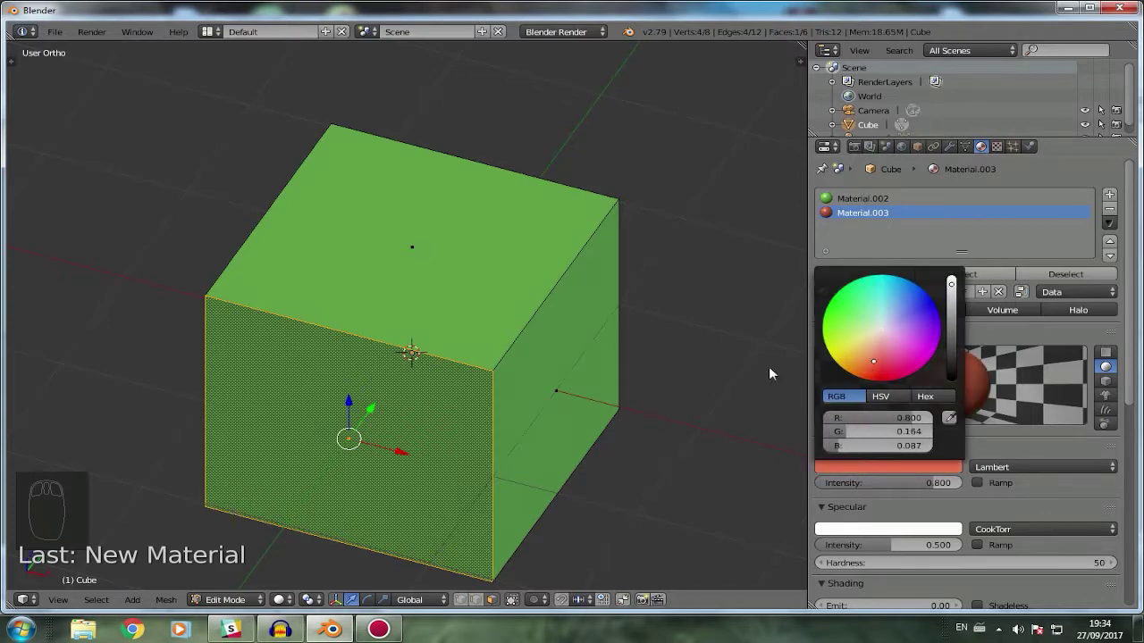
Assign the red material to the selected negative Y side face and return to Object Mode.
left_click(873, 274)
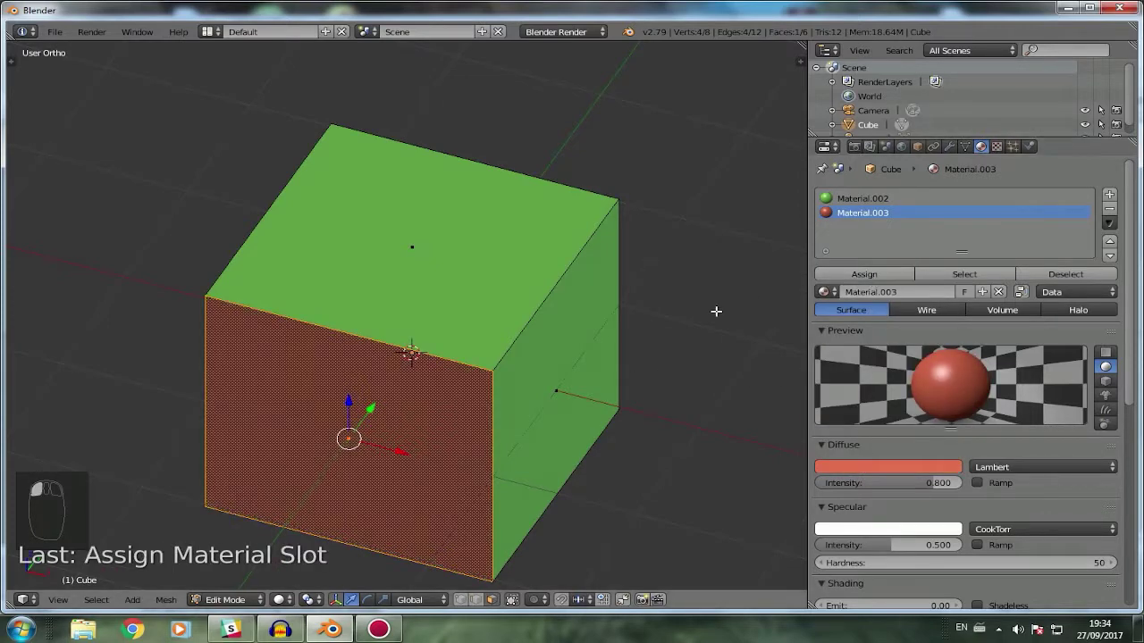
middle_click_drag(715, 312, 532, 403)
key("Tab")
middle_click_drag(457, 365, 454, 420)
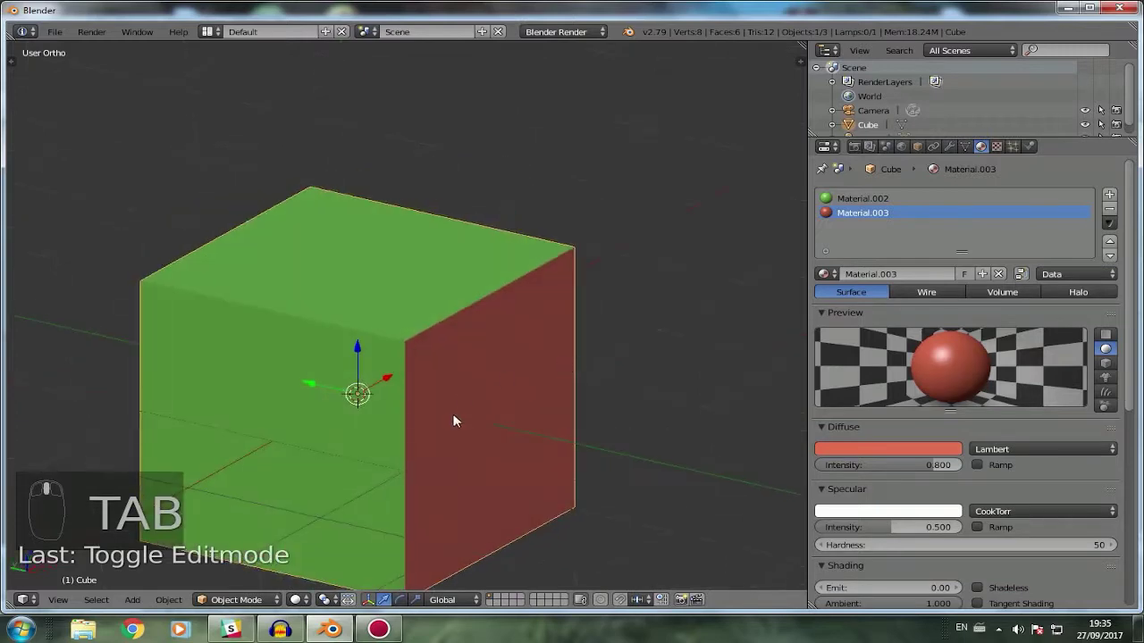
Select the cube's top face in Edit Mode and assign the red Material.003 to it.
right_click(412, 255)
key("Tab")
right_click(411, 255)
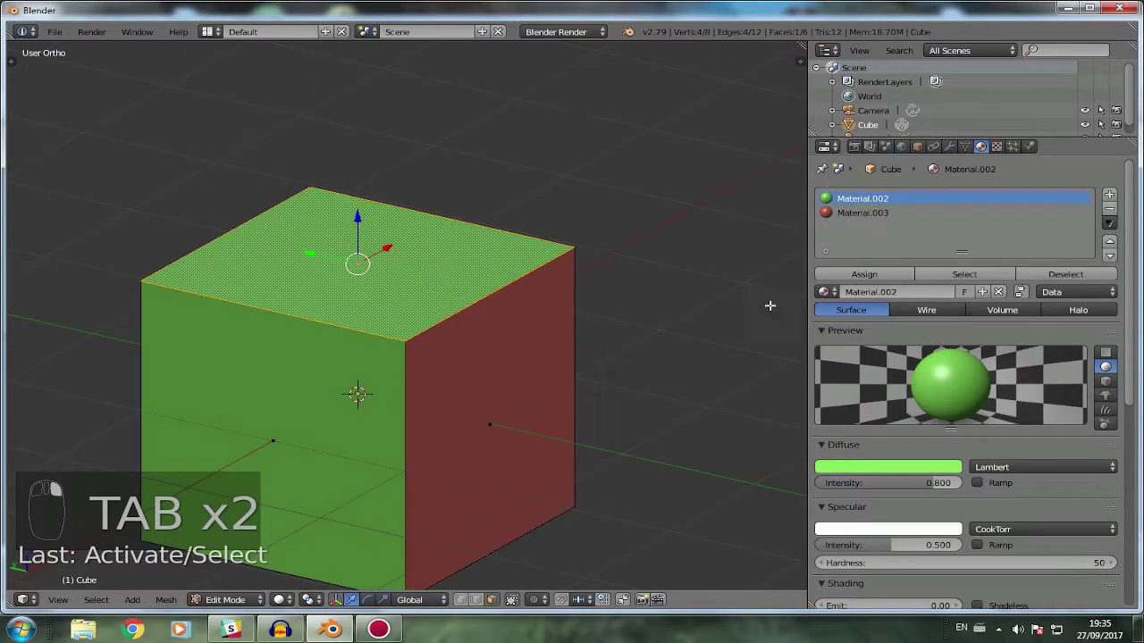
left_click(857, 212)
left_click(864, 273)
Assign the green Material.002 to both the negative Y side face and the top face, and return to Object Mode.
right_click(490, 420)
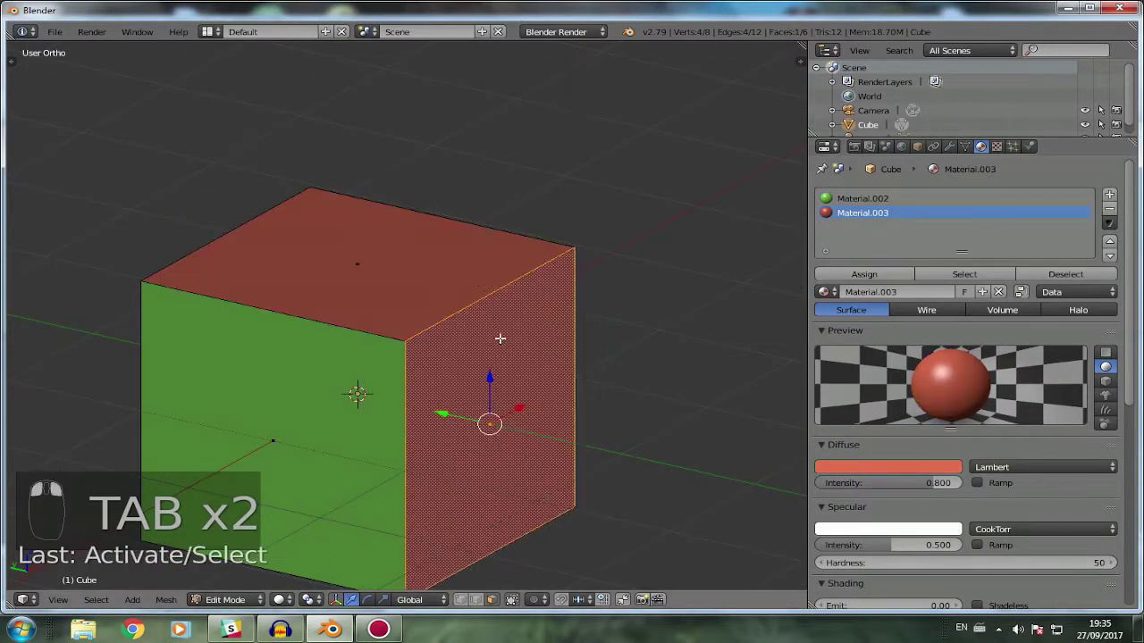
right_click(375, 260, "shift")
left_click(858, 198)
left_click(853, 273)
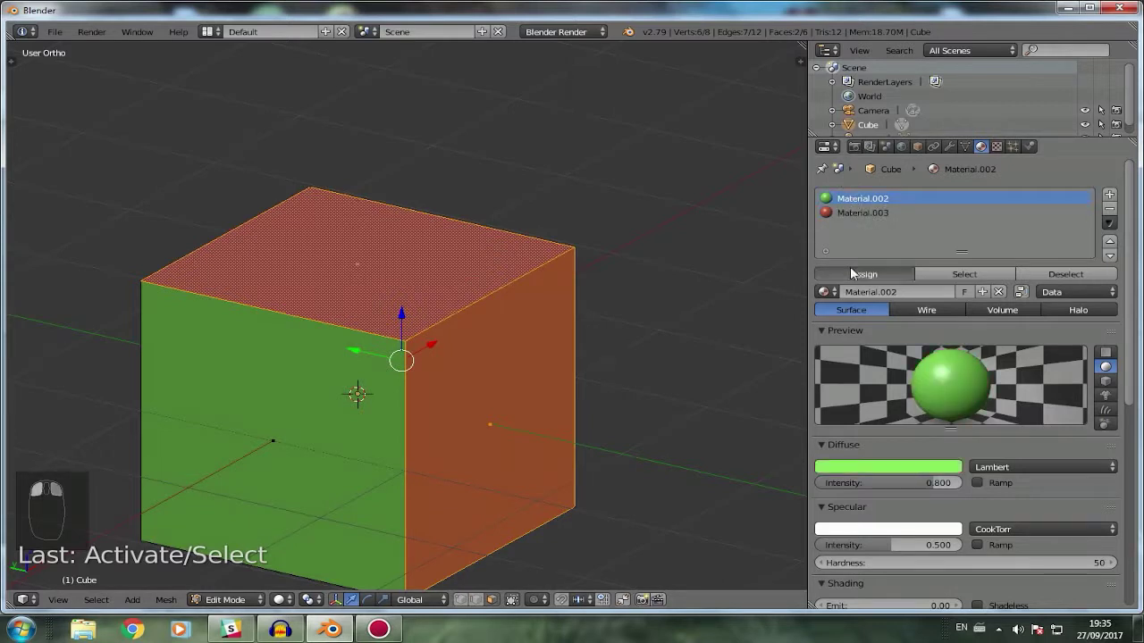
key("Tab")
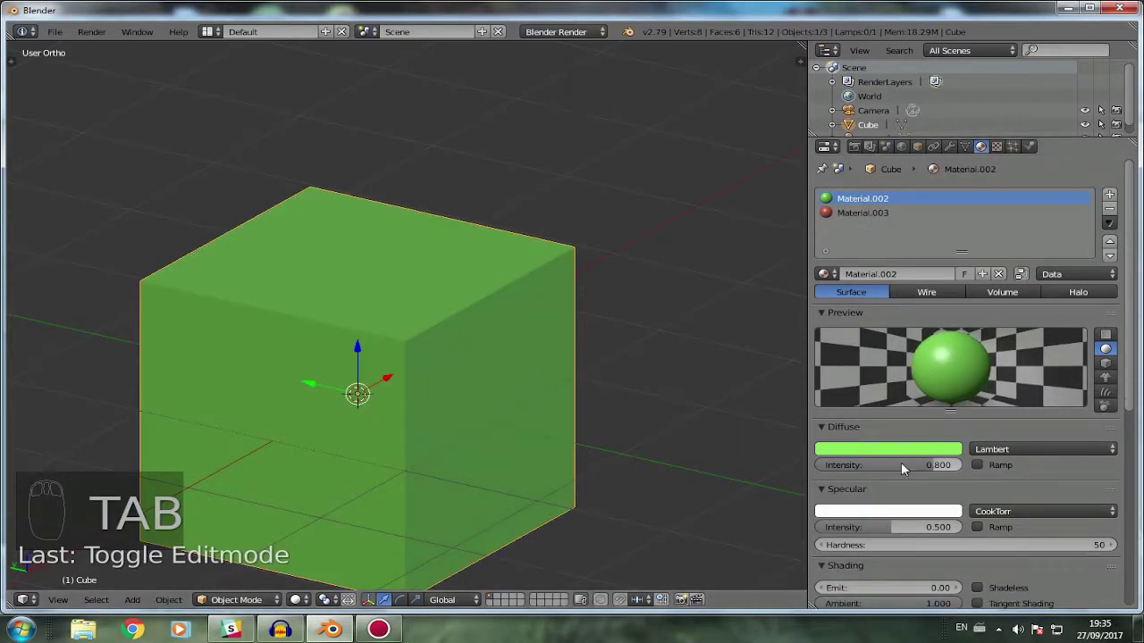
Set the green material's diffuse intensity to 1.000 and its specular intensity to 0.737.
left_click_drag(901, 462, 932, 462)
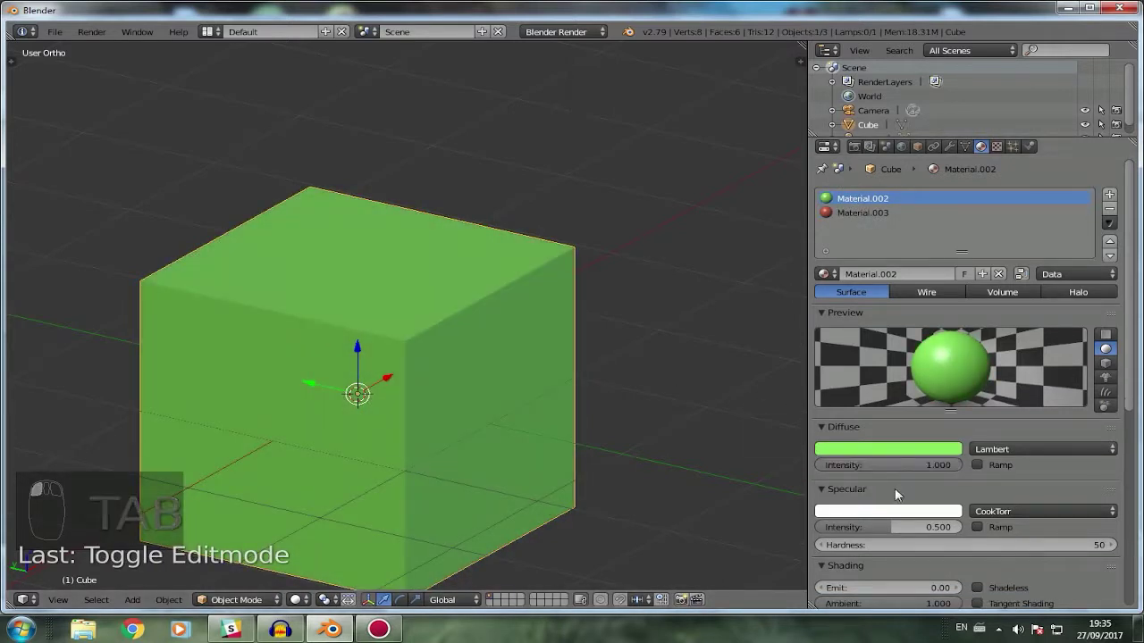
left_click_drag(887, 527, 925, 527)
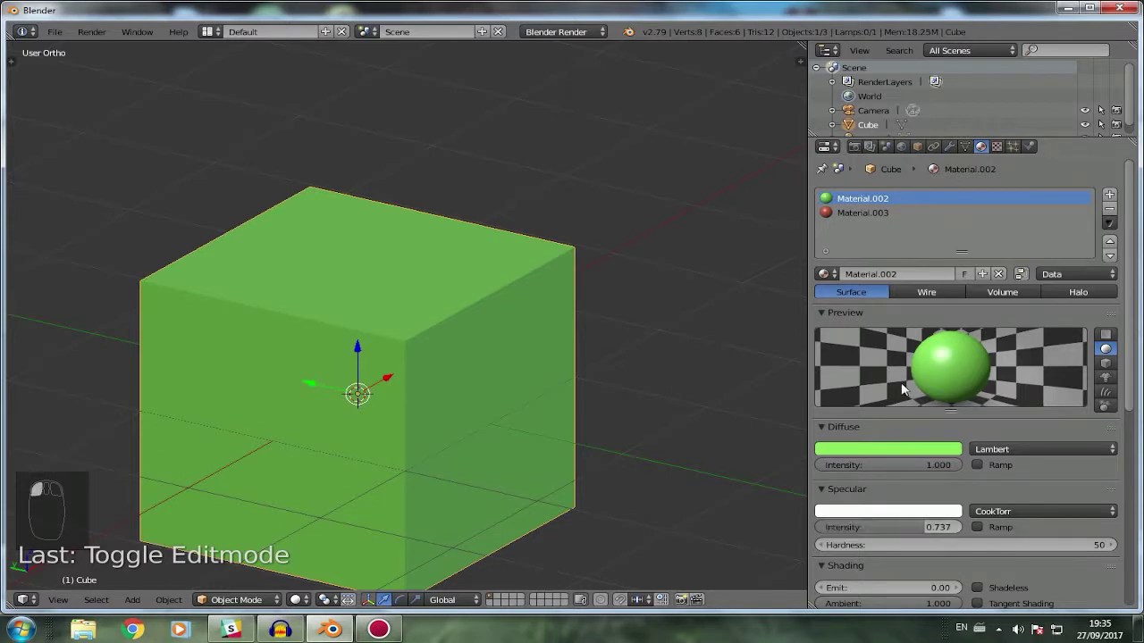
Try a blue specular colour on the green material and restore white by setting its R and G values to 1.
left_click(905, 510)
left_click(918, 347)
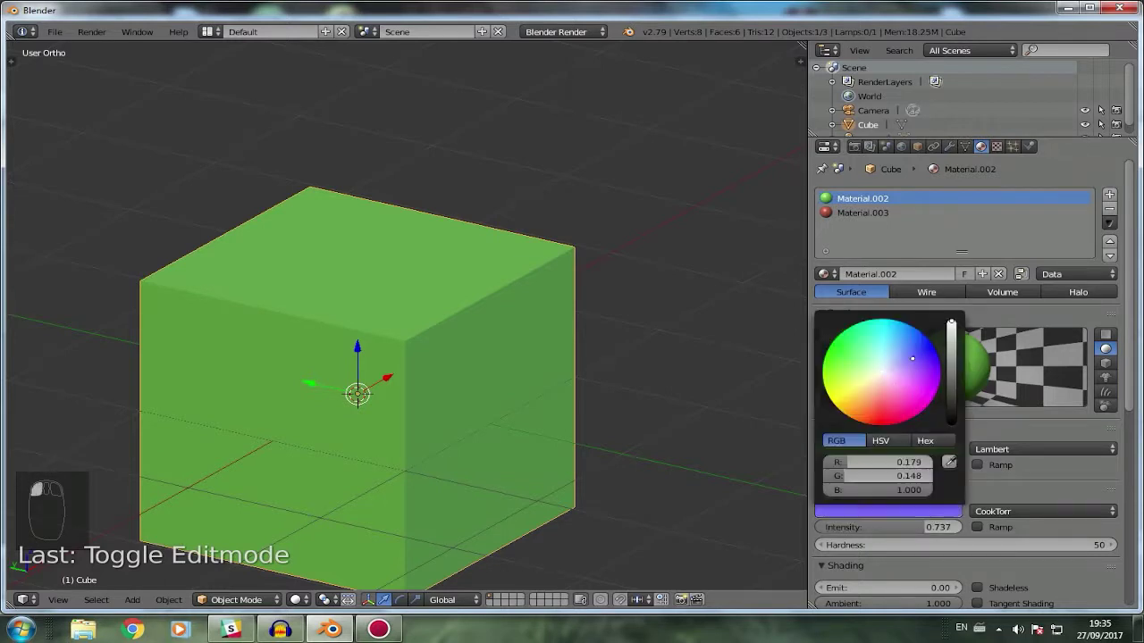
left_click(912, 507)
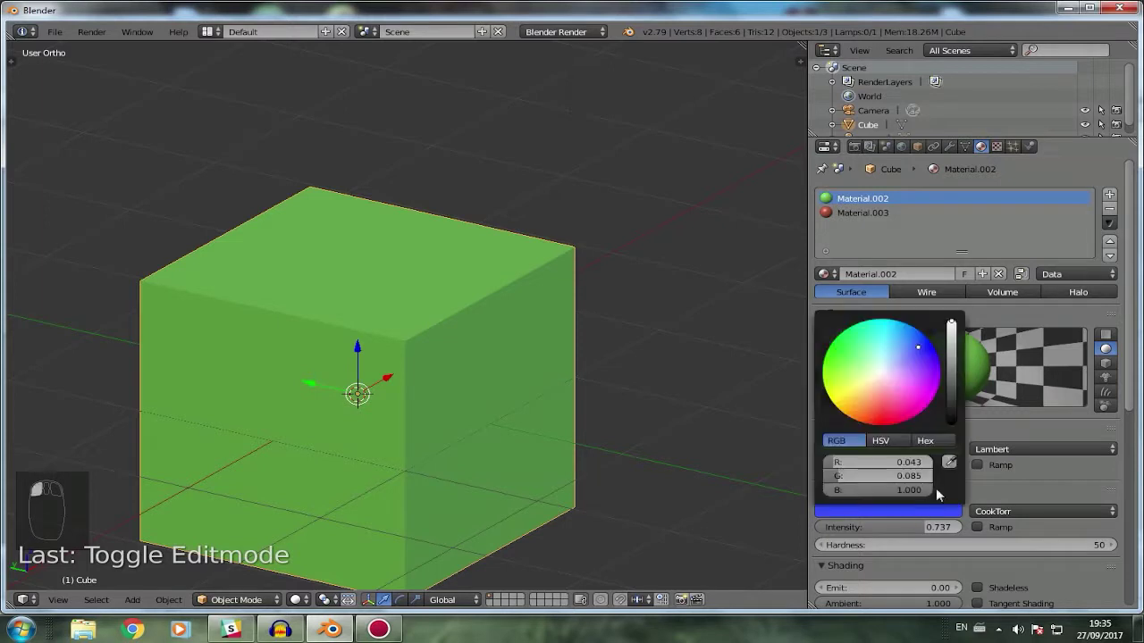
left_click(839, 462)
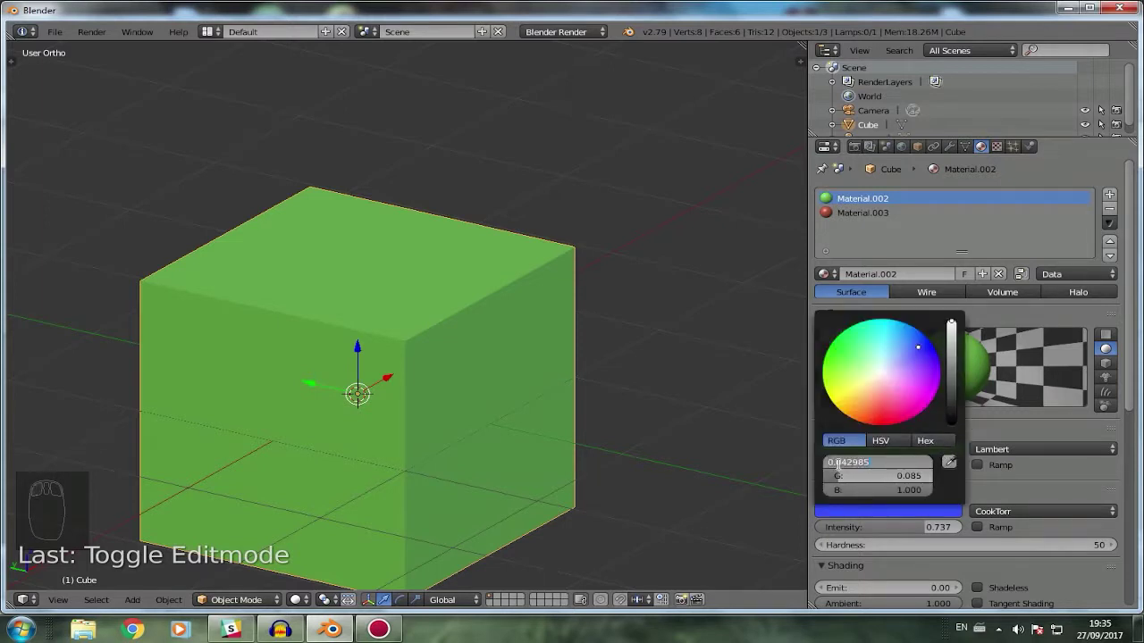
type("1")
key("Tab")
type("1")
key("Return")
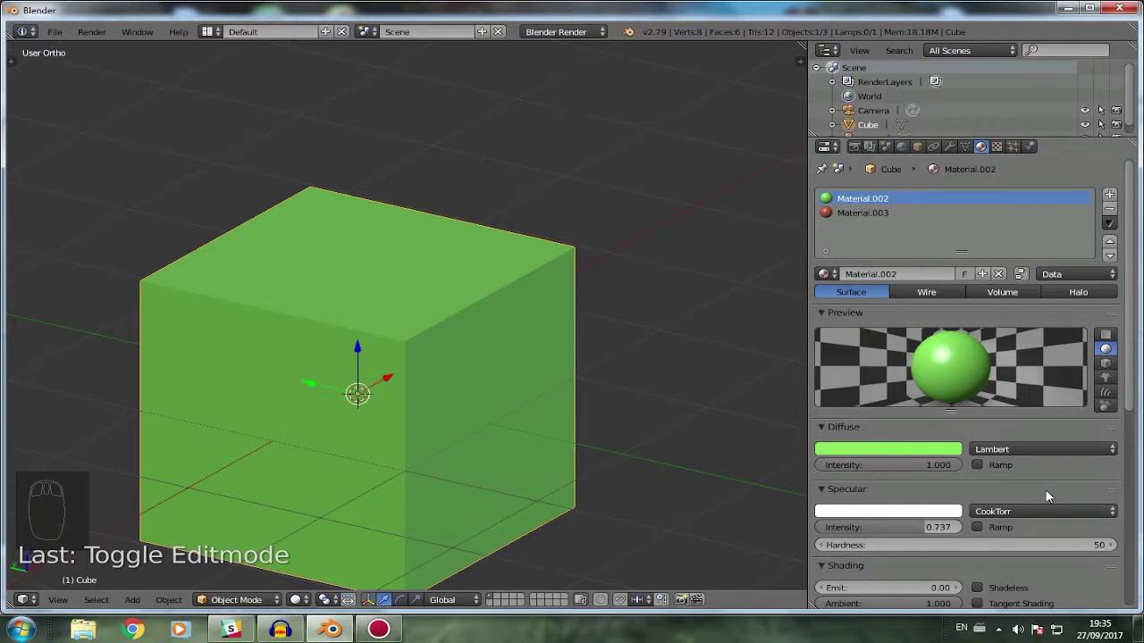
Look through the green material's Shading, Transparency and Mirror settings.
scroll(1028, 474, "down", 2)
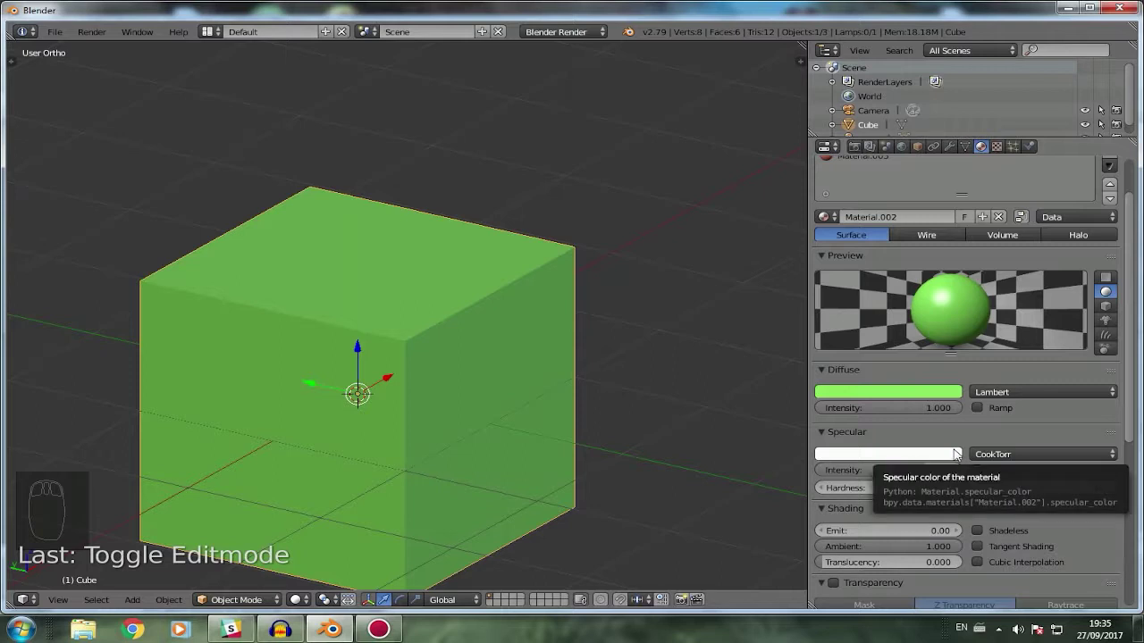
scroll(1015, 497, "down", 4)
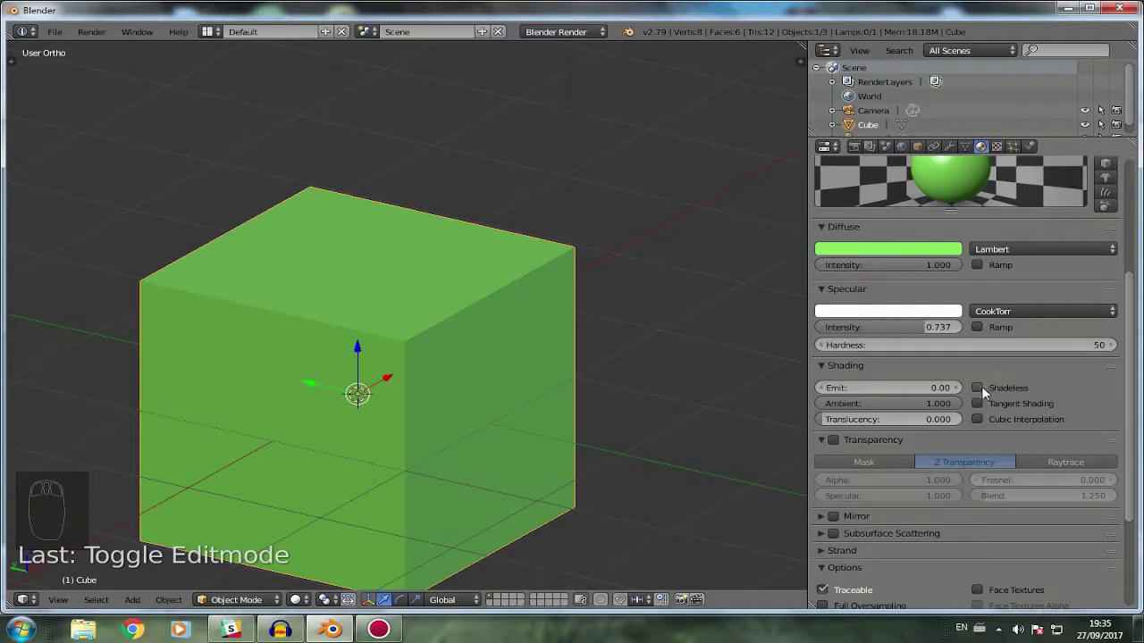
scroll(947, 398, "down", 2)
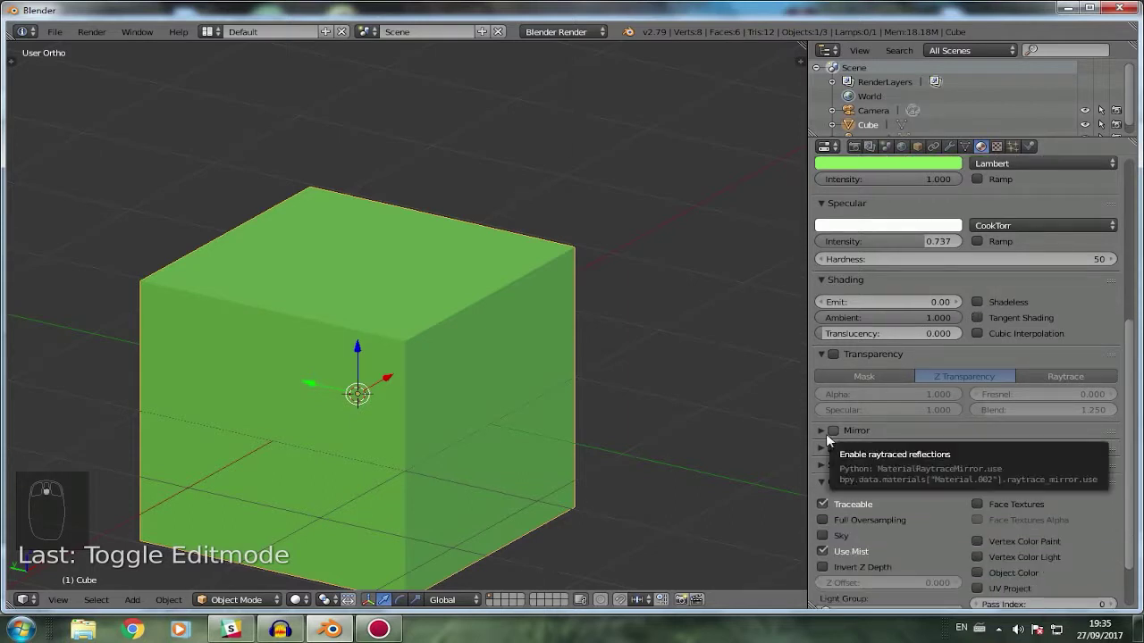
Enable Mirror on the green material and set its reflectivity to 0.390.
left_click(832, 431)
left_click(821, 430)
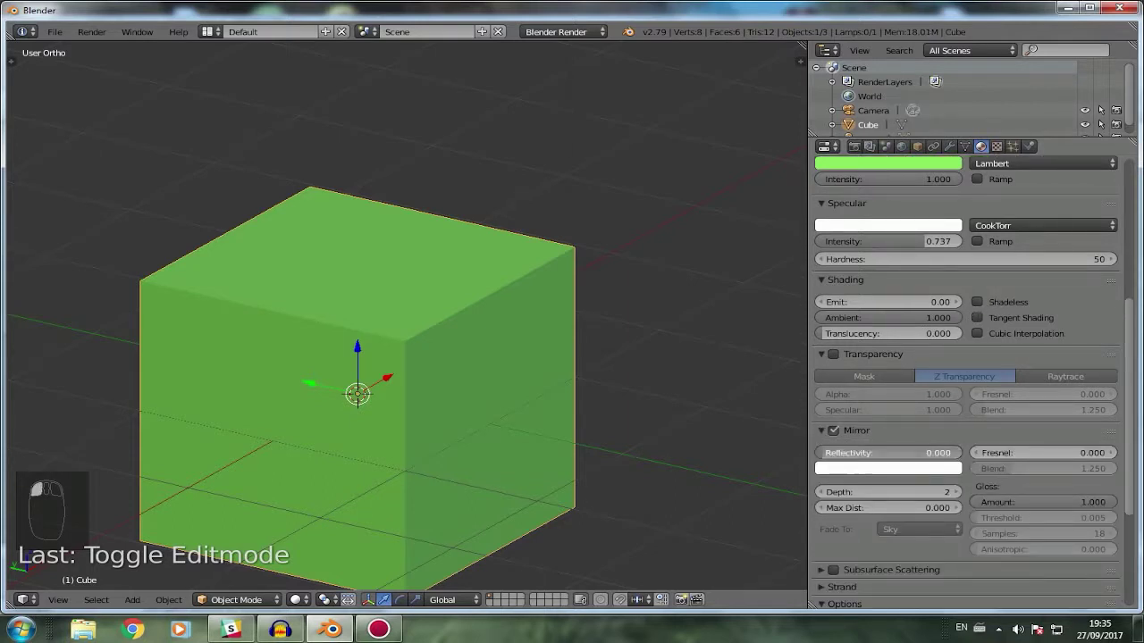
scroll(879, 450, "up", 6)
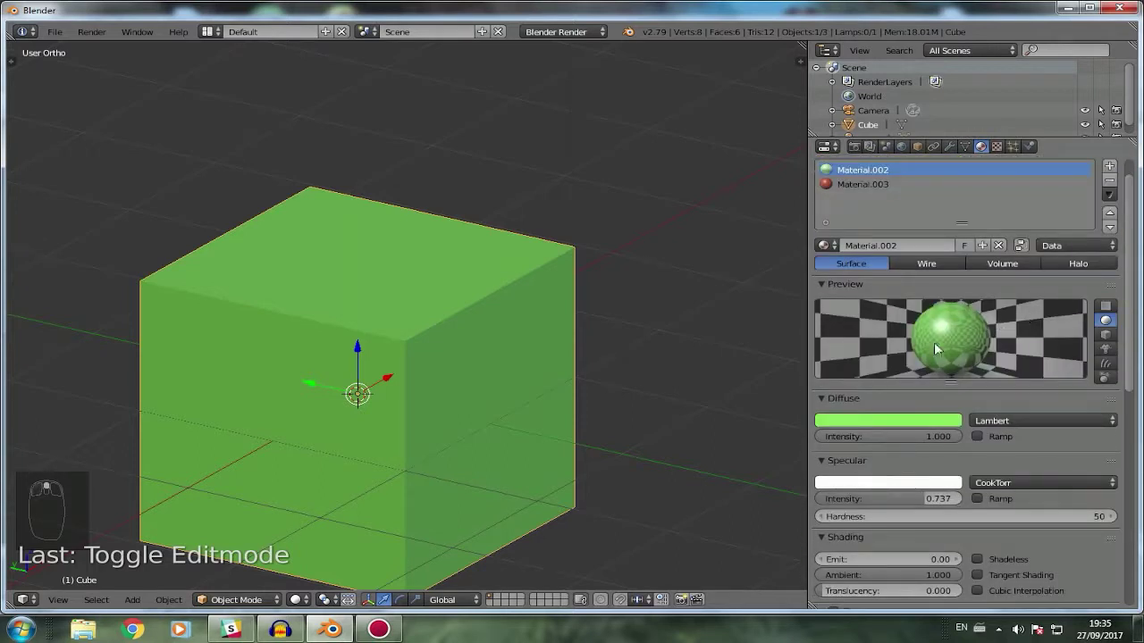
Enable Z Transparency on the green material with an alpha of 0.102.
scroll(911, 365, "down", 3)
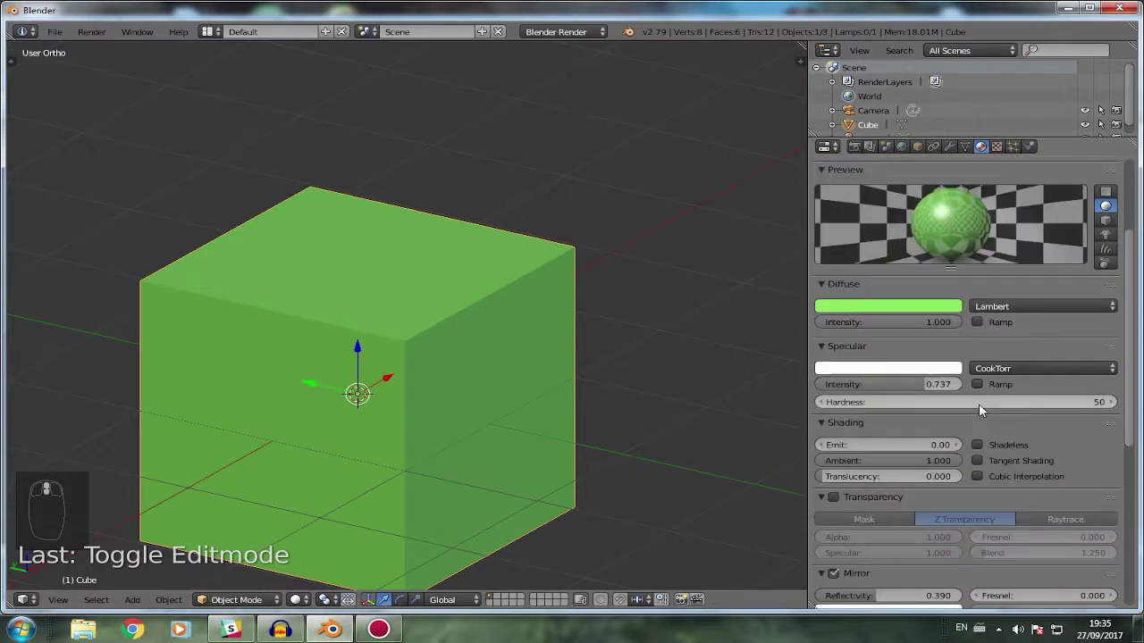
left_click(838, 498)
left_click_drag(885, 532, 750, 532)
scroll(545, 445, "down", 4)
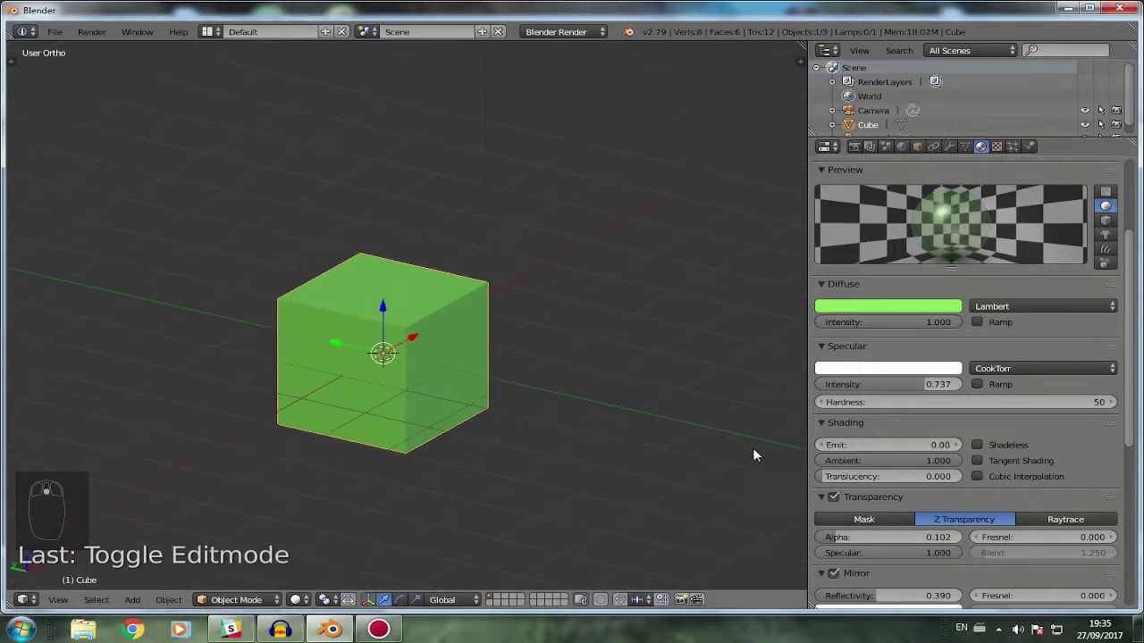
Look through the green material's remaining settings and its diffuse and specular shader models, keeping Lambert and CookTorr.
scroll(962, 475, "down", 6)
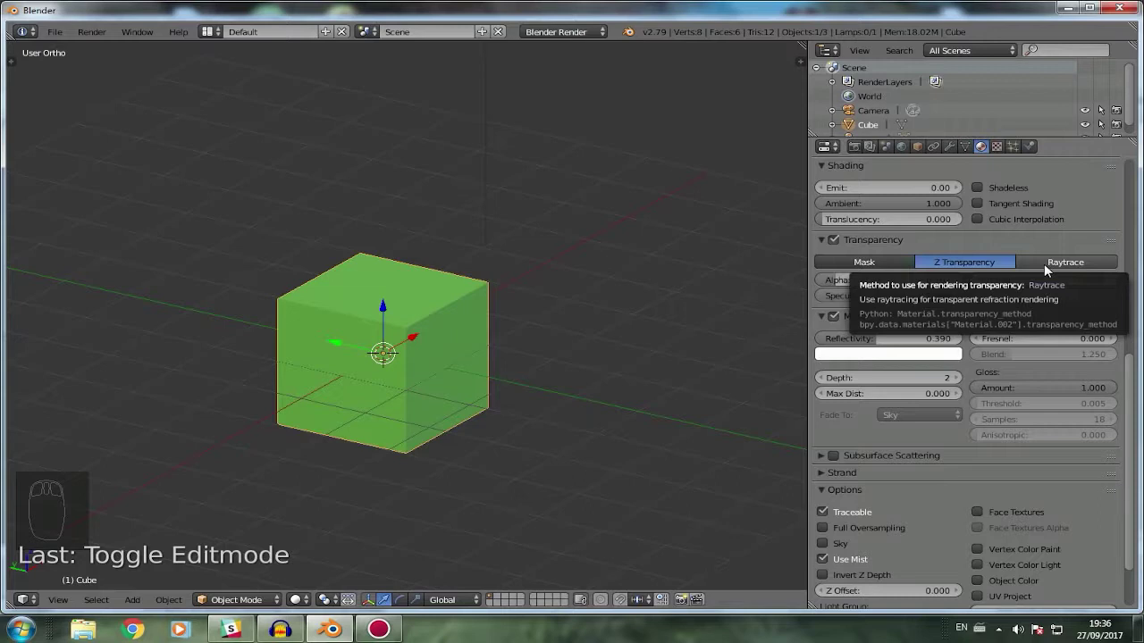
scroll(1007, 432, "down", 2)
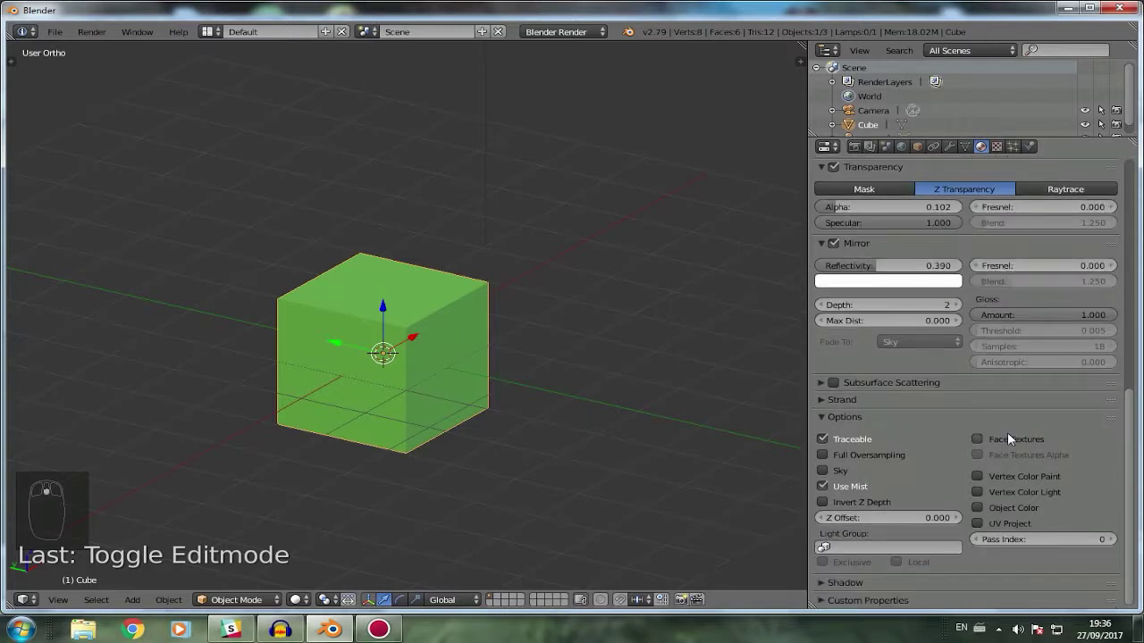
scroll(1007, 432, "up", 15)
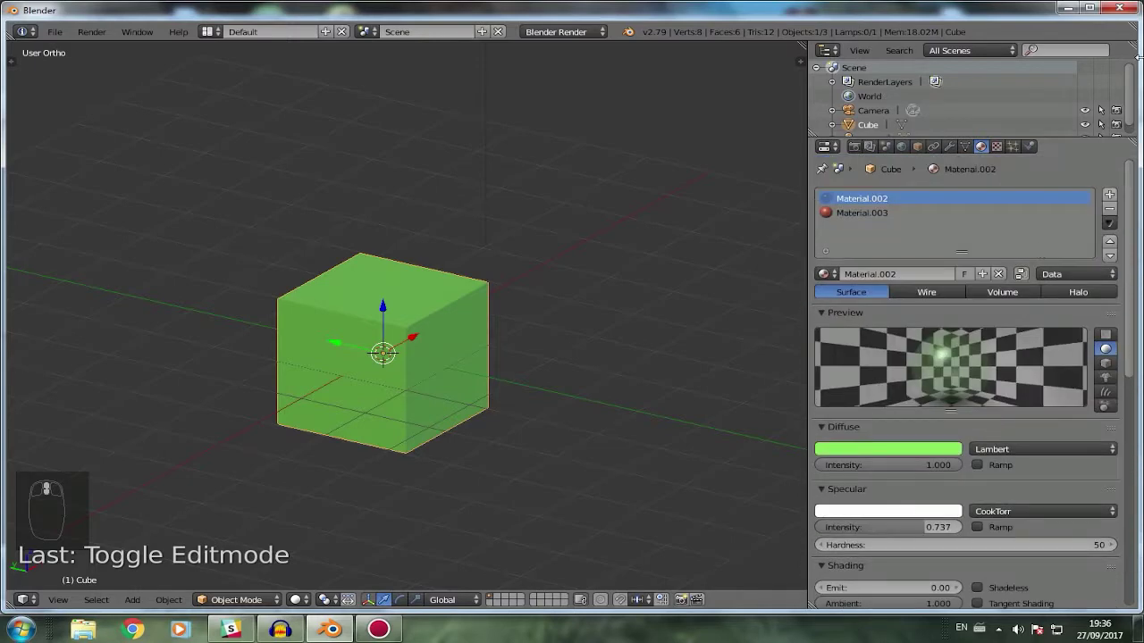
scroll(912, 354, "down", 5)
left_click(1034, 278)
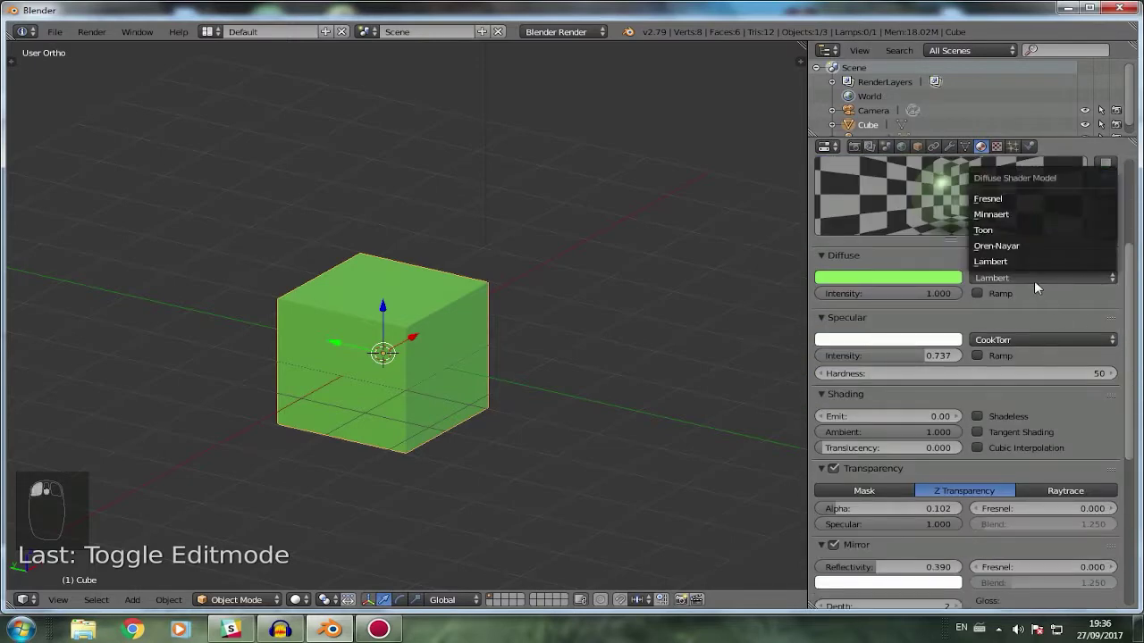
left_click(1004, 258)
left_click(1007, 279)
left_click(1006, 260)
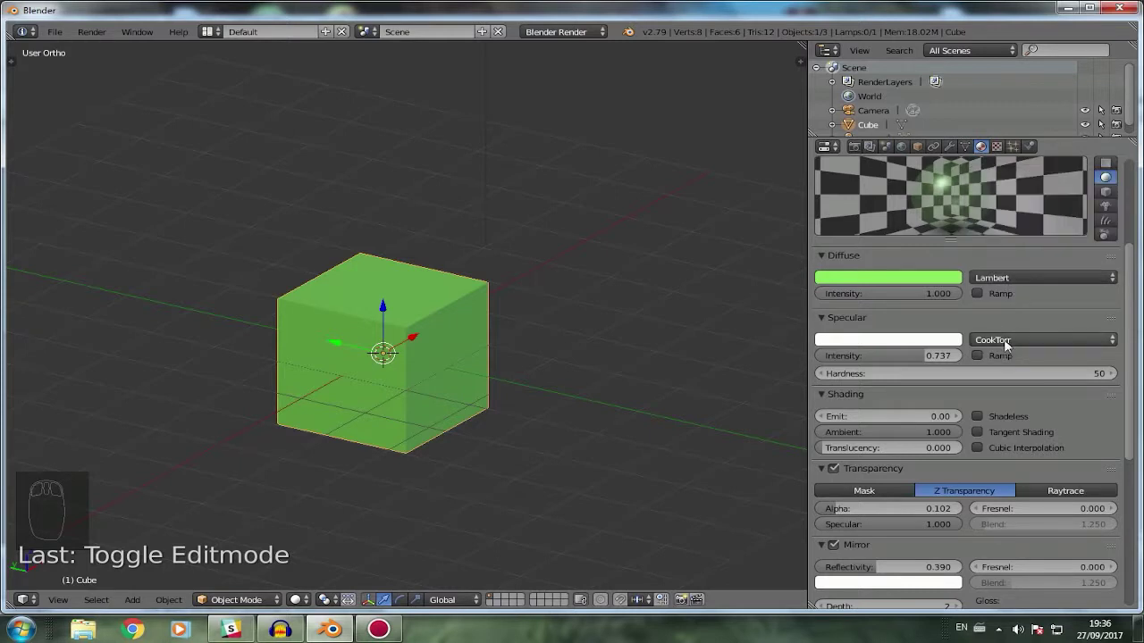
left_click(1004, 339)
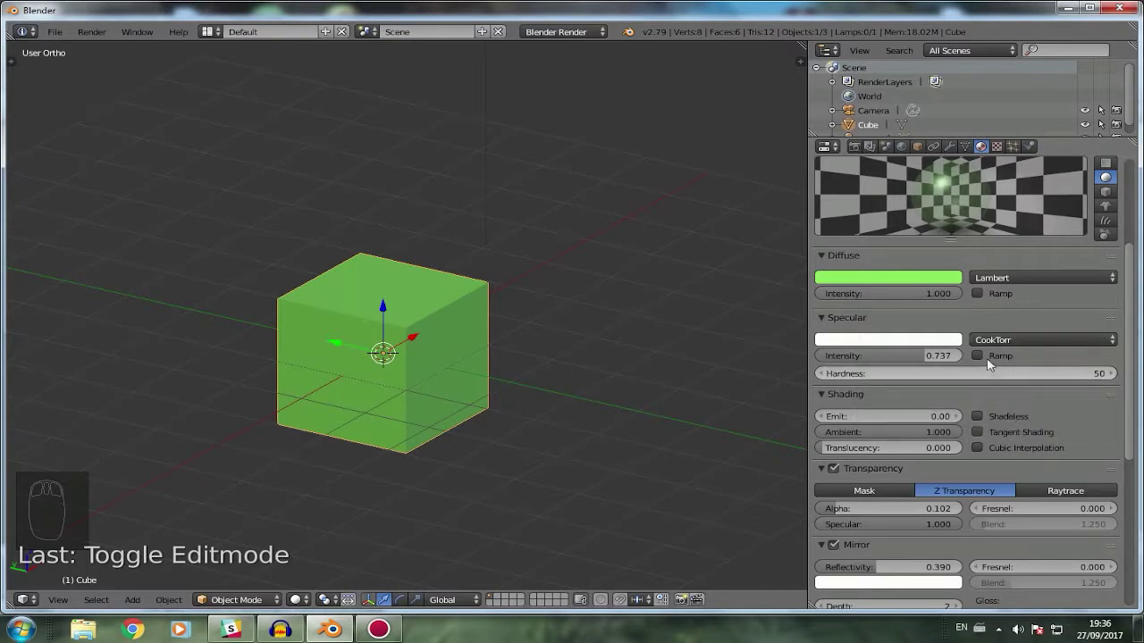
scroll(949, 396, "up", 5)
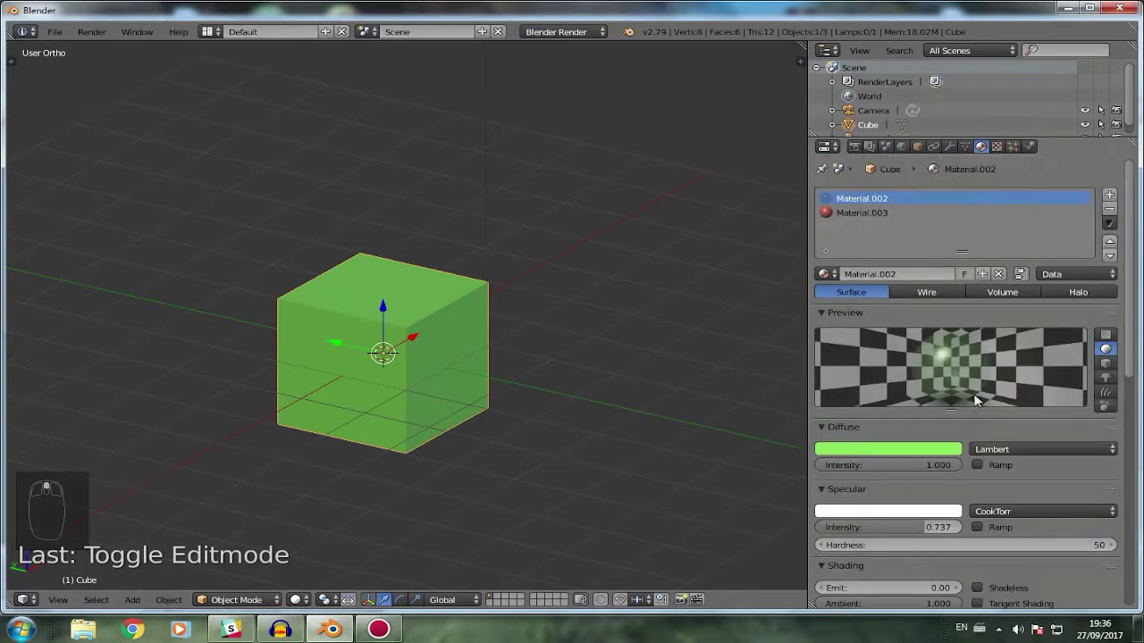
Delete the green cube from the scene in Object Mode.
key("Tab")
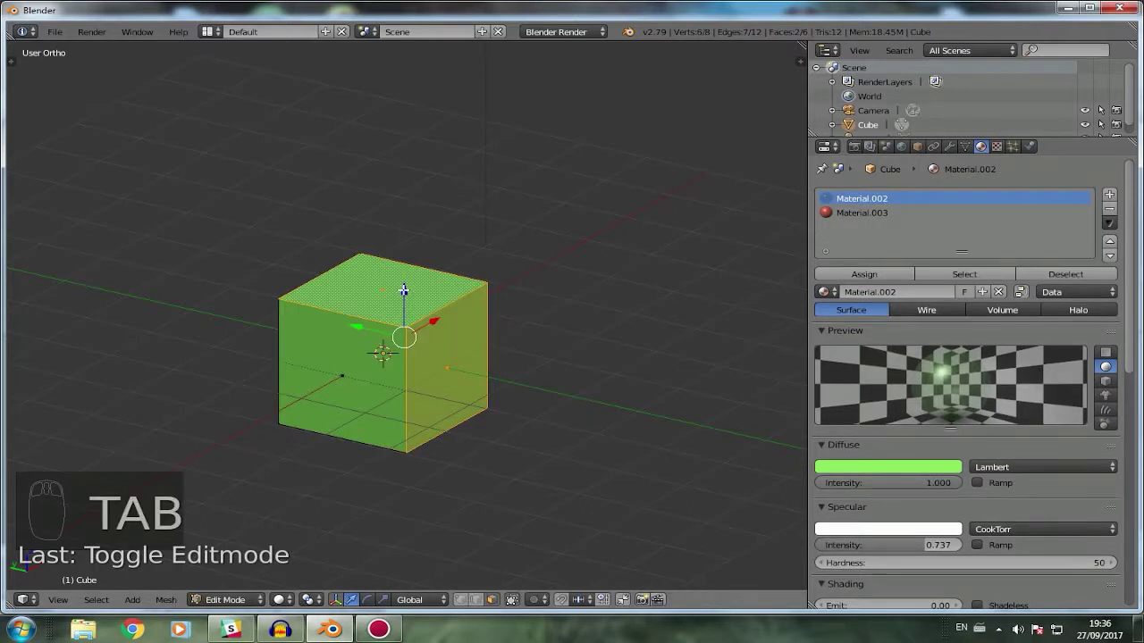
key("Tab")
key("Delete")
left_click(380, 290)
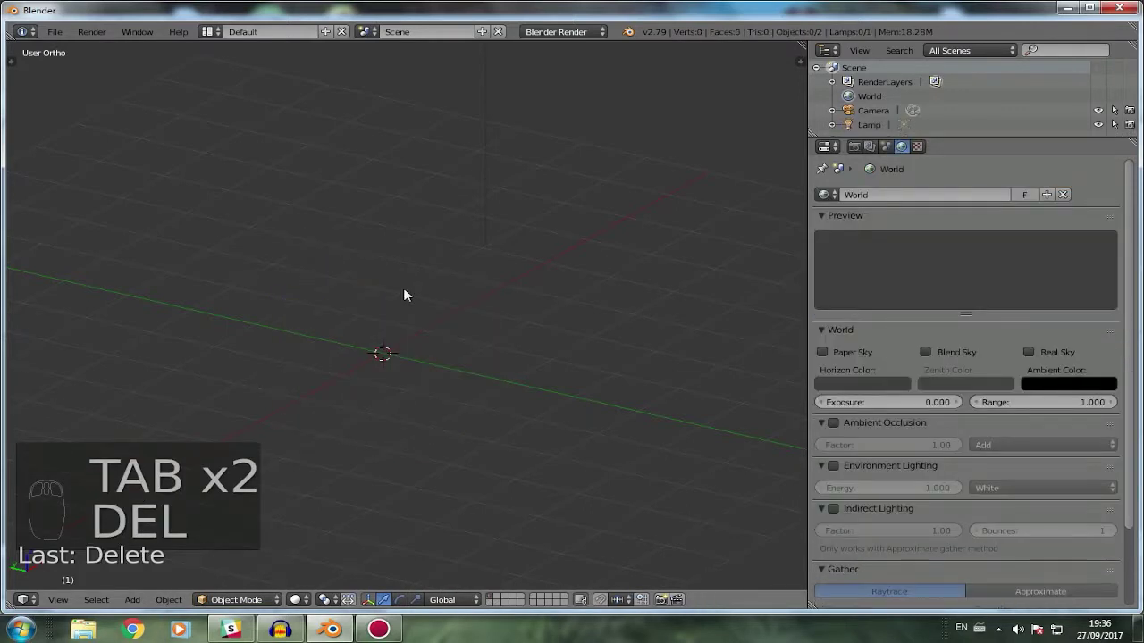
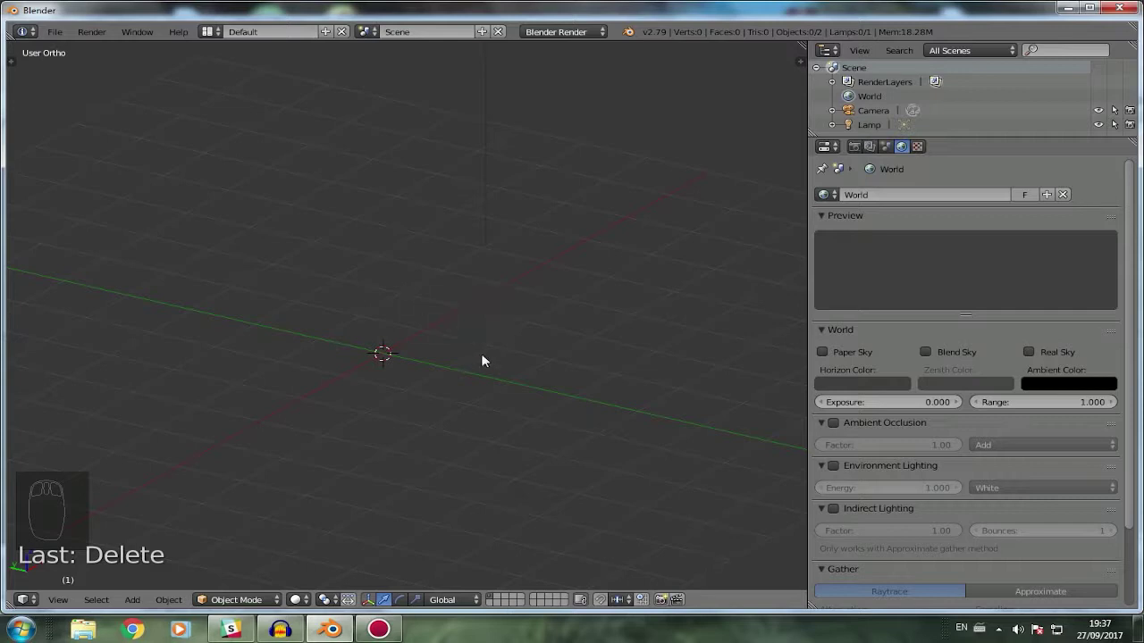
Add a new cube mesh and widen the 3D view by narrowing the properties area.
key("shift+a")
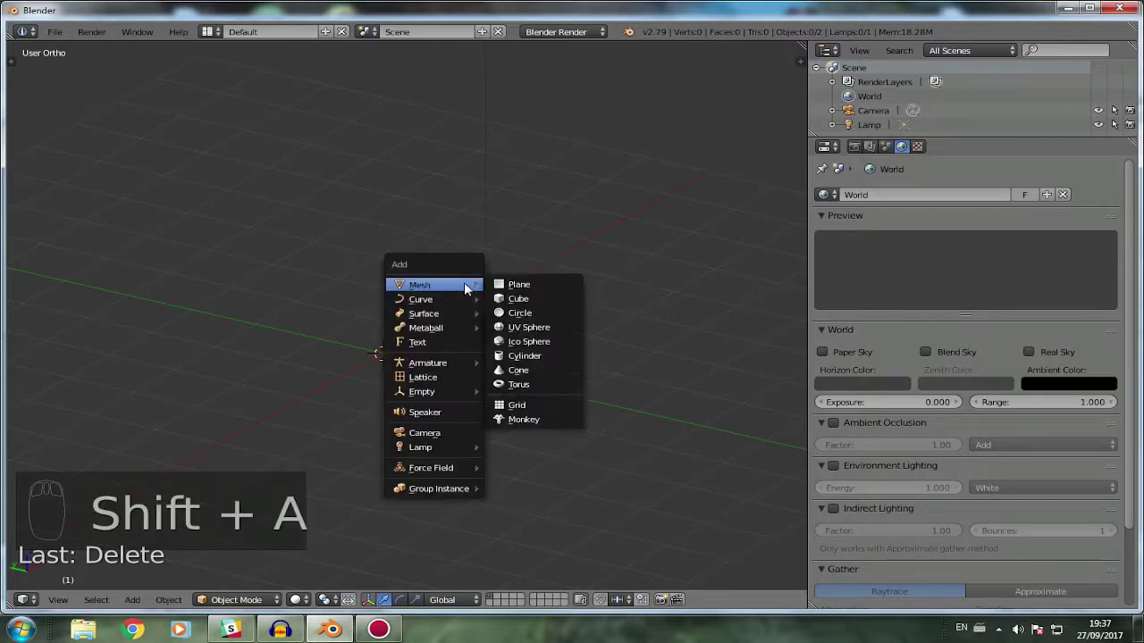
left_click(524, 296)
middle_click_drag(523, 296, 564, 283)
scroll(454, 336, "up", 4)
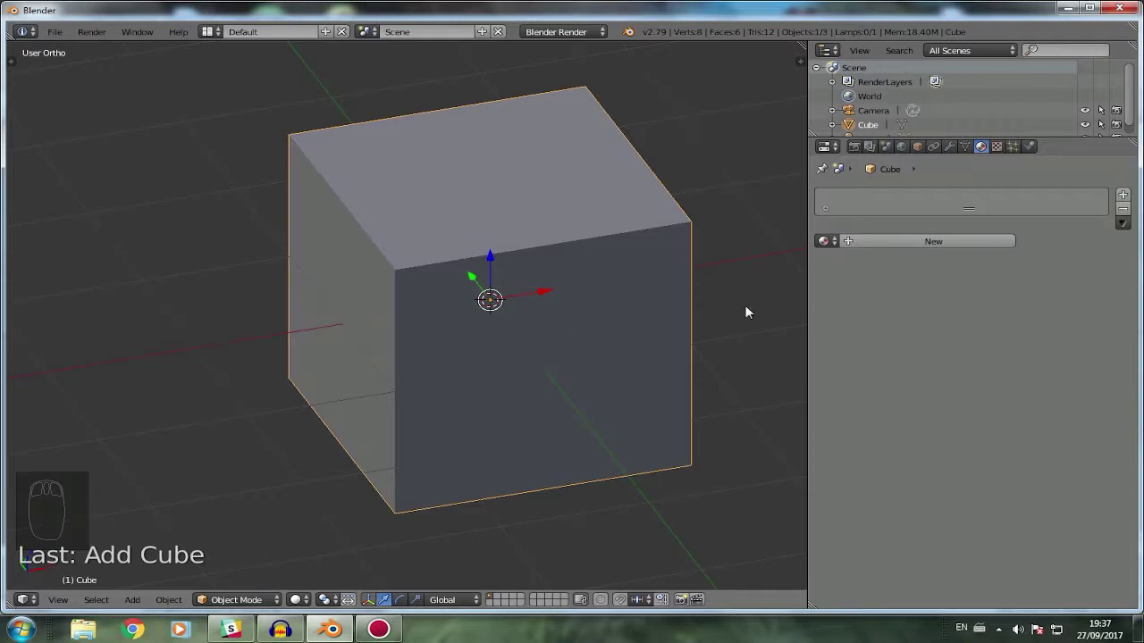
left_click_drag(809, 357, 960, 366)
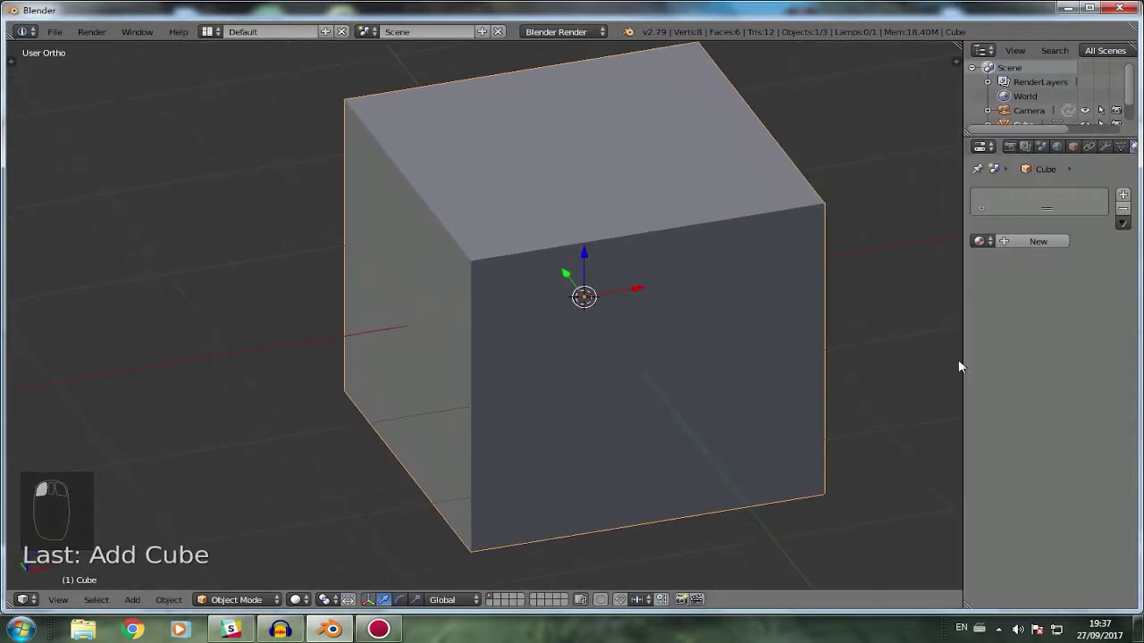
Enter Edit Mode on the new cube, switch to edge selection and select its top edge on the negative X side.
scroll(763, 314, "down", 3)
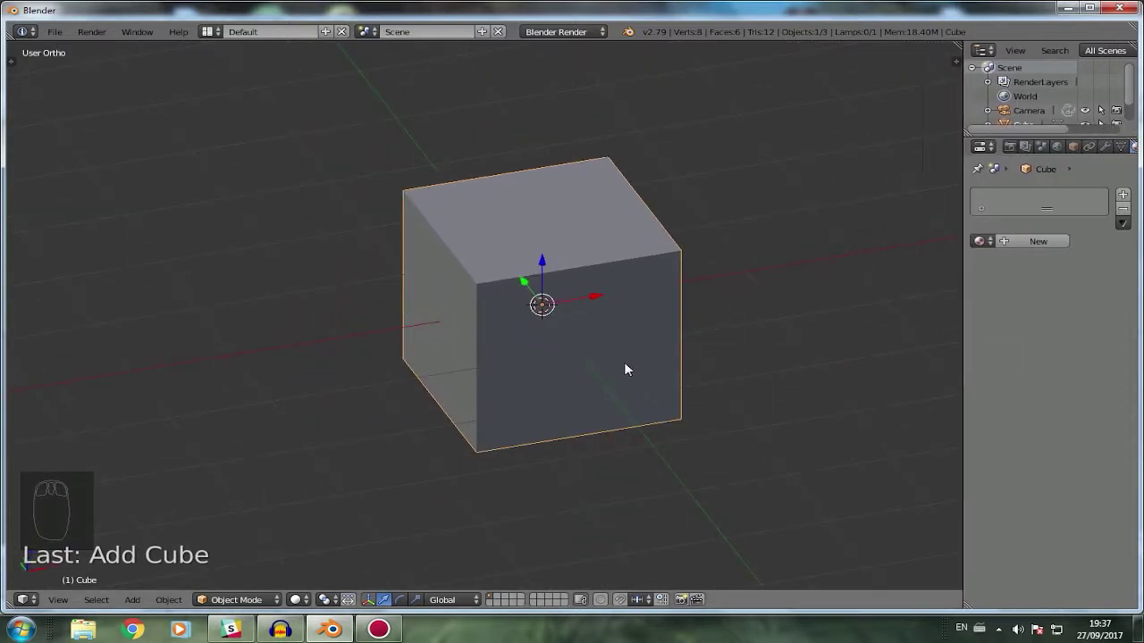
key("Tab")
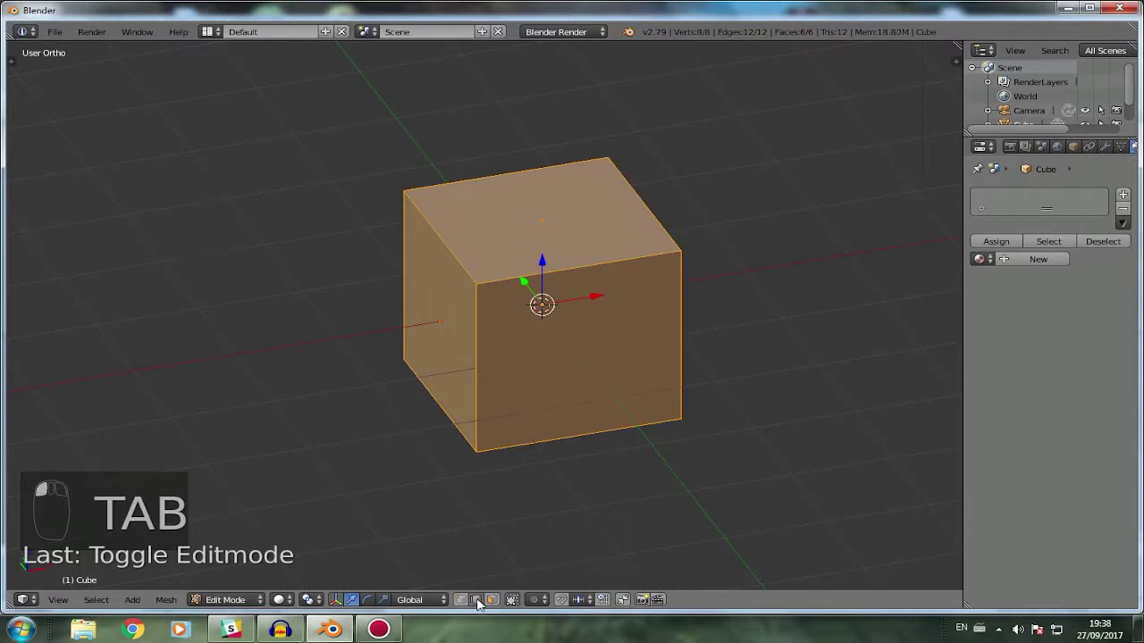
right_click(464, 264)
middle_click_drag(531, 266, 549, 330)
key("KP_7")
Select the cube's top and bottom edges on the negative X, negative Y and positive X sides.
right_click(360, 334)
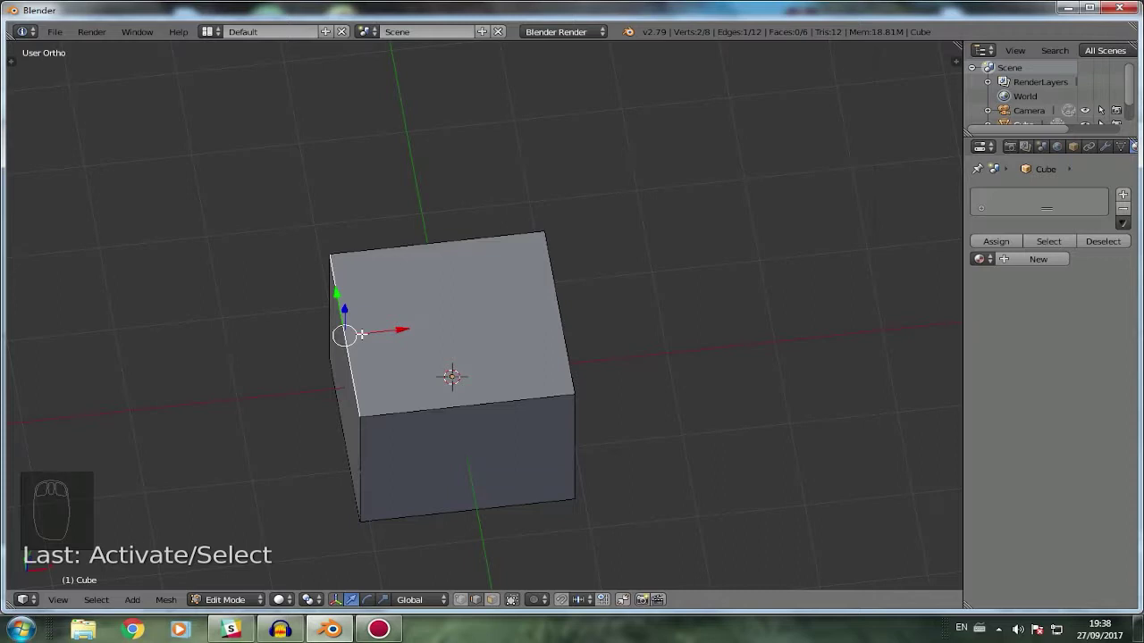
right_click(512, 398, "shift")
right_click(558, 343, "shift")
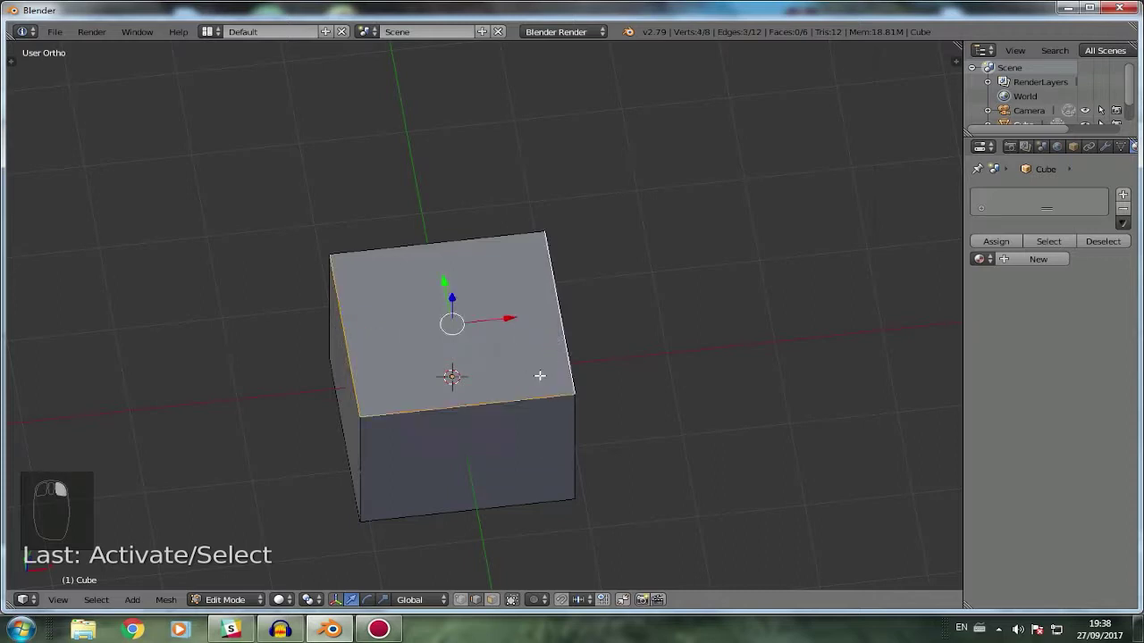
mouse_move(521, 397)
middle_mouse_down()
mouse_move(589, 383)
mouse_move(518, 388)
mouse_move(513, 370)
mouse_move(499, 416)
mouse_move(510, 390)
middle_mouse_up()
middle_click_drag(472, 465, 435, 378, "shift")
right_click(467, 424, "shift")
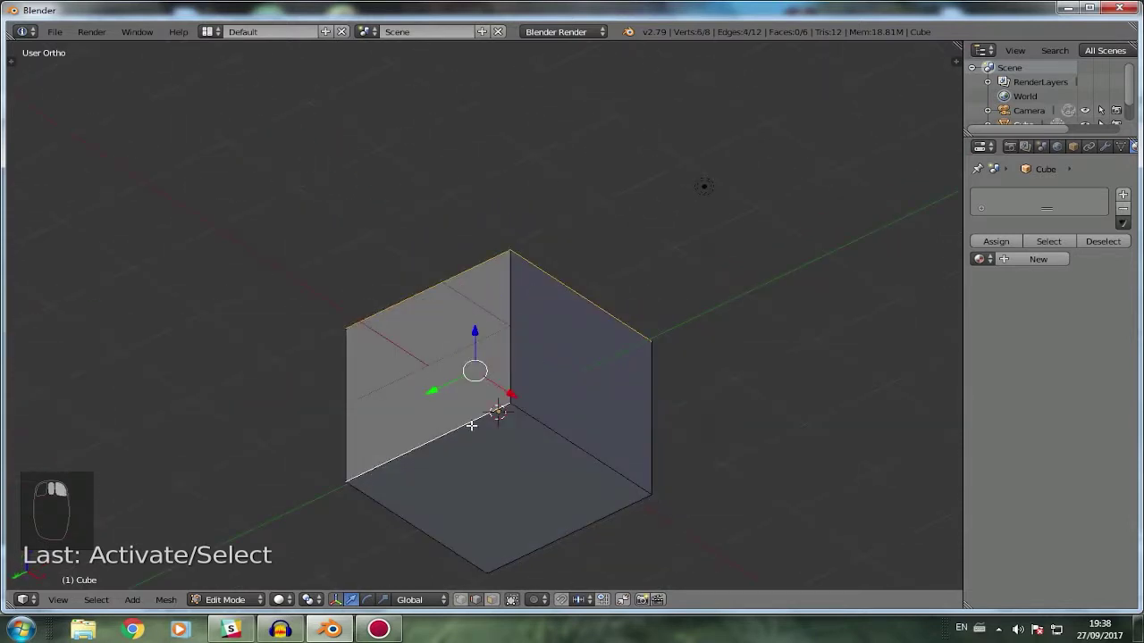
right_click(583, 490, "shift")
right_click(589, 505, "shift")
middle_click_drag(603, 485, 567, 459)
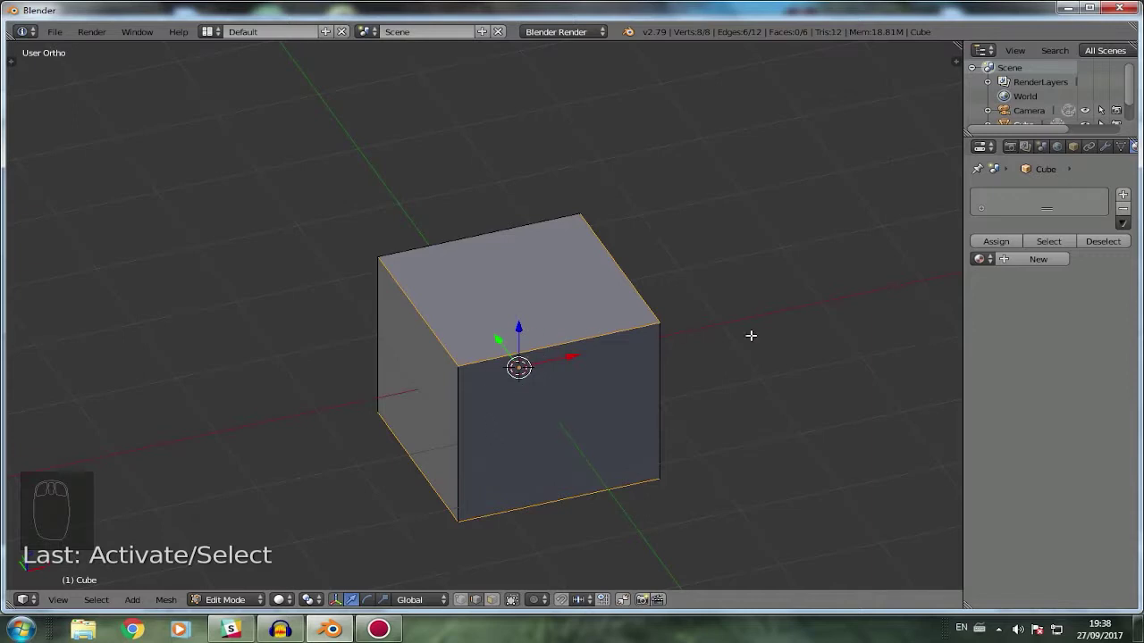
middle_click_drag(608, 449, 570, 462)
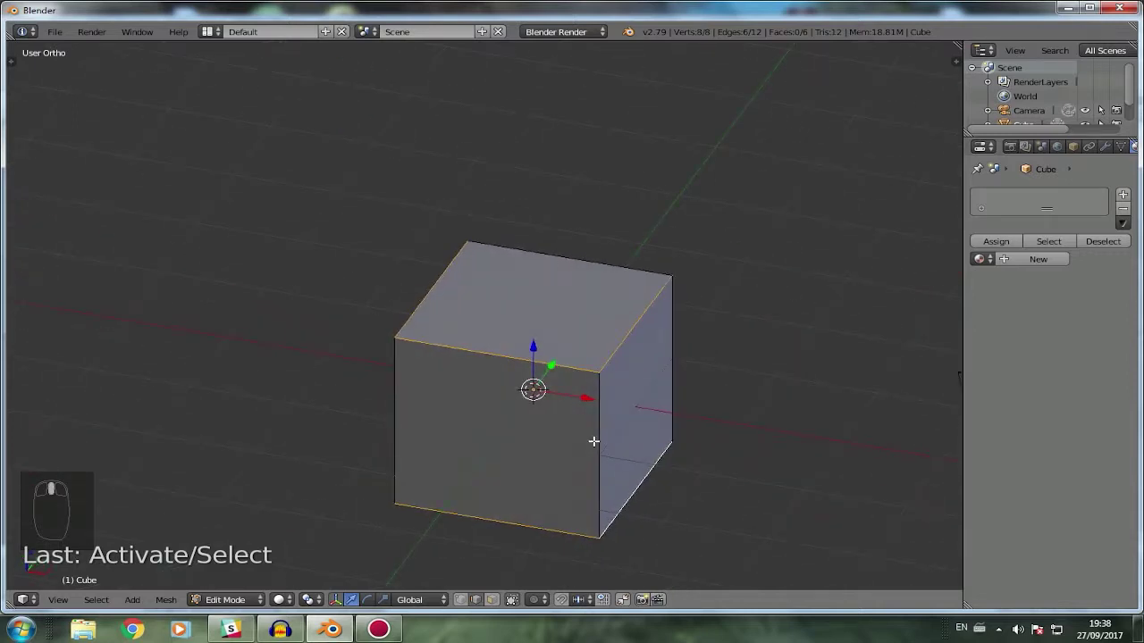
Select instead the top, bottom and negative Y-side vertical edges of the cube's positive X and negative X faces.
right_click(599, 437)
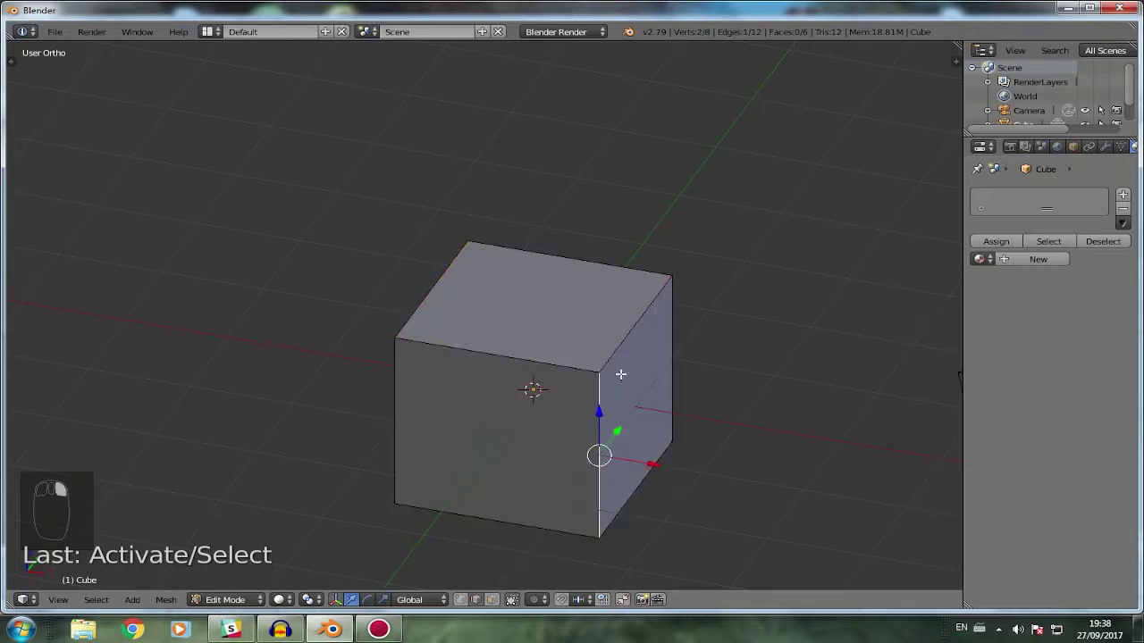
right_click(623, 343, "shift")
right_click(665, 454, "shift")
middle_click_drag(612, 470, 564, 452)
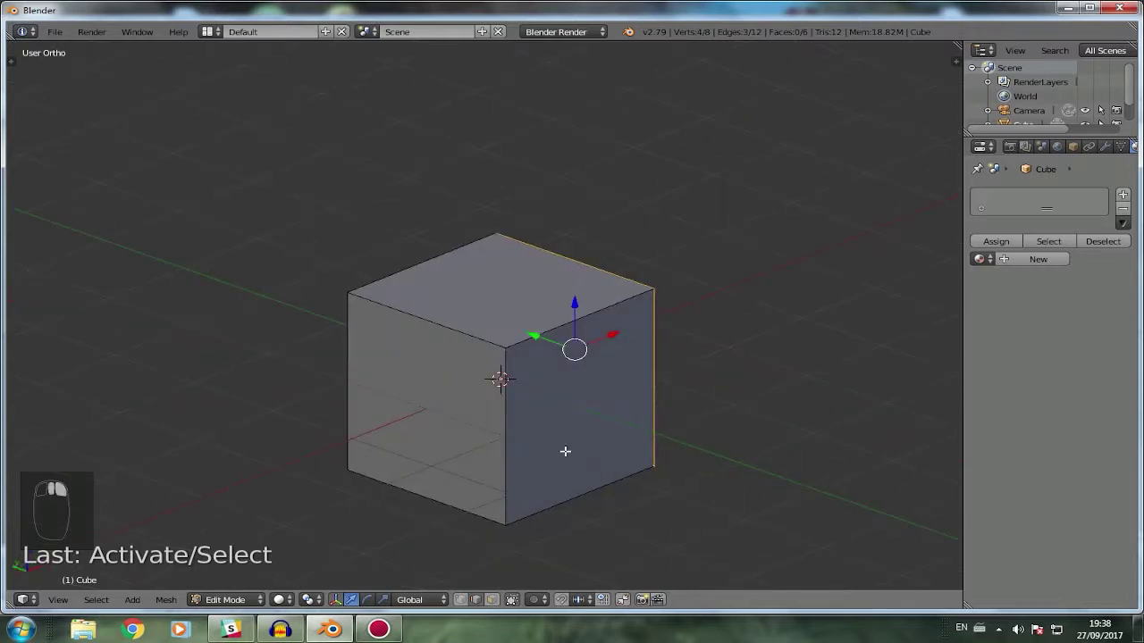
right_click(528, 353, "shift")
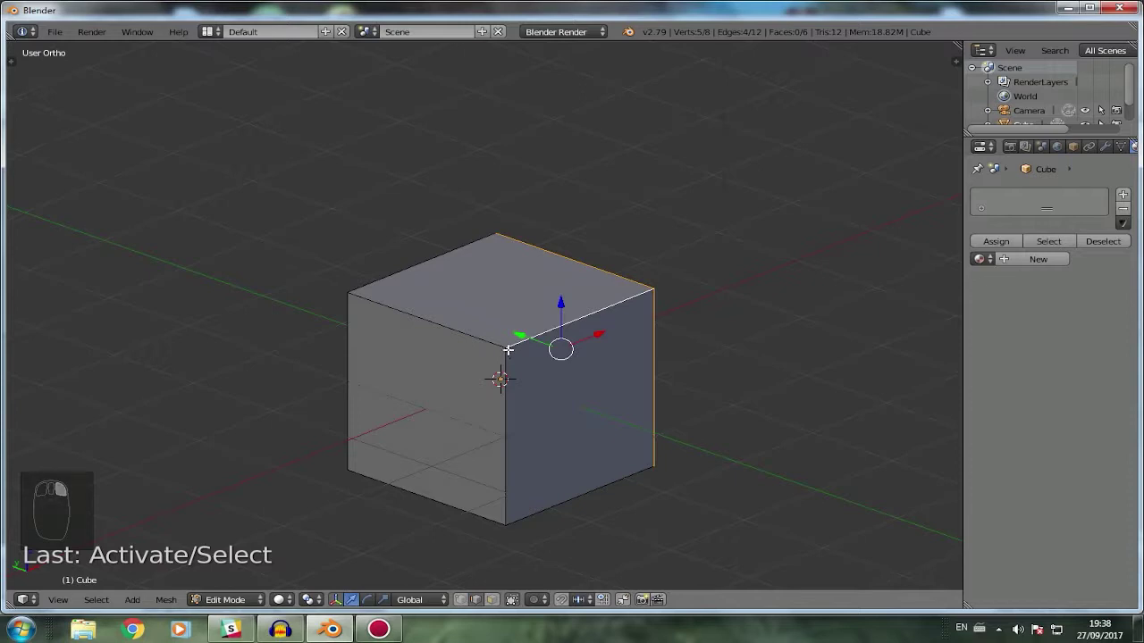
key("ctrl+z")
key("ctrl+z")
key("ctrl+z")
key("ctrl+z")
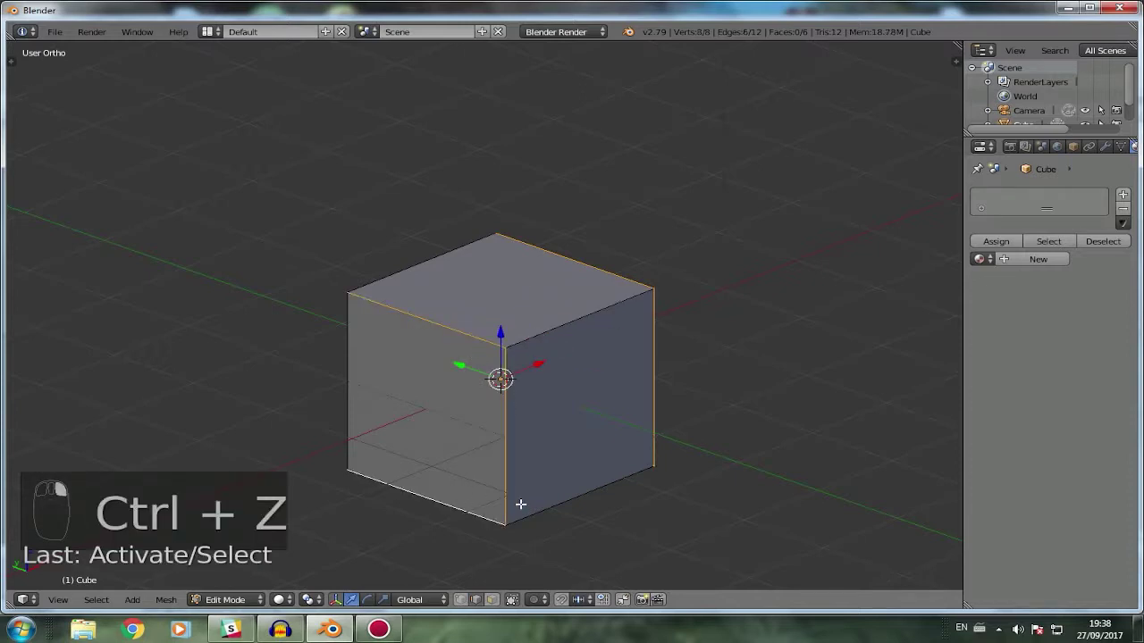
Swap the selected vertical edges on the cube's negative Y side for the two on its positive Y side.
middle_click_drag(521, 503, 684, 352)
right_click(496, 400, "shift")
right_click(371, 381, "shift")
right_click(643, 363, "shift")
right_click(686, 357, "shift")
middle_click_drag(667, 426, 790, 452)
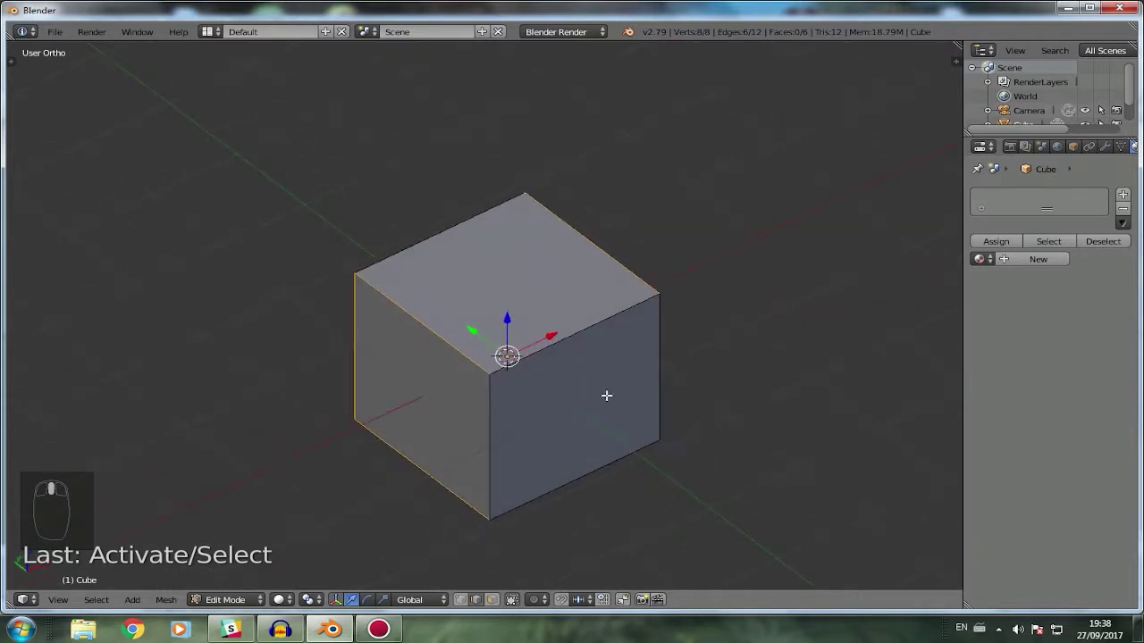
Restore the cube's seven-edge selection and mark those edges as seams.
right_click(438, 237)
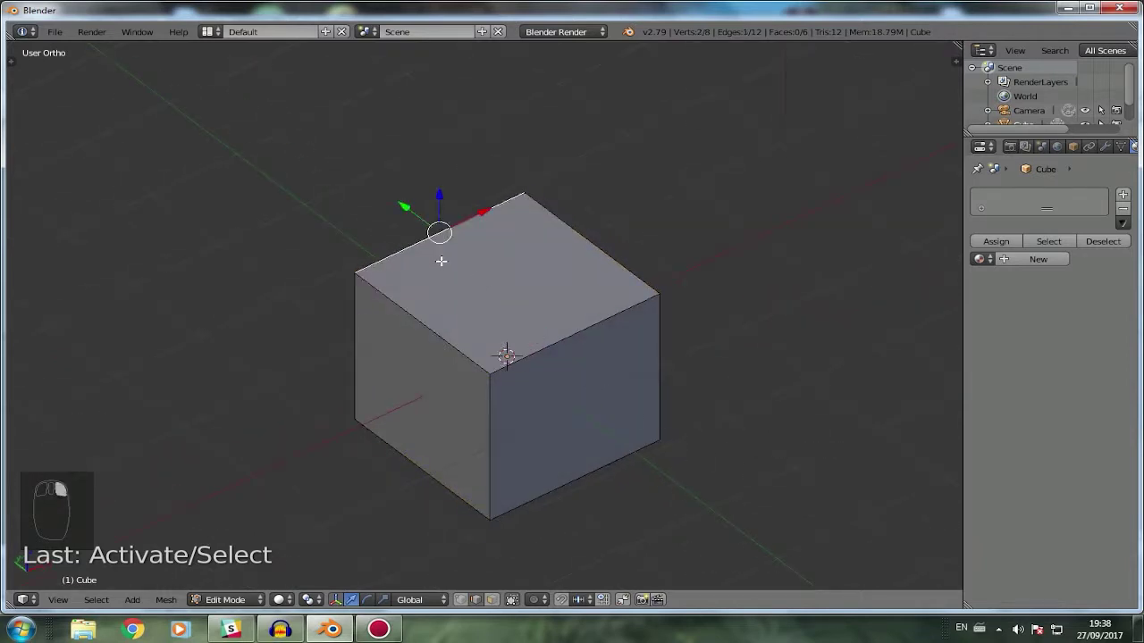
key("ctrl+z")
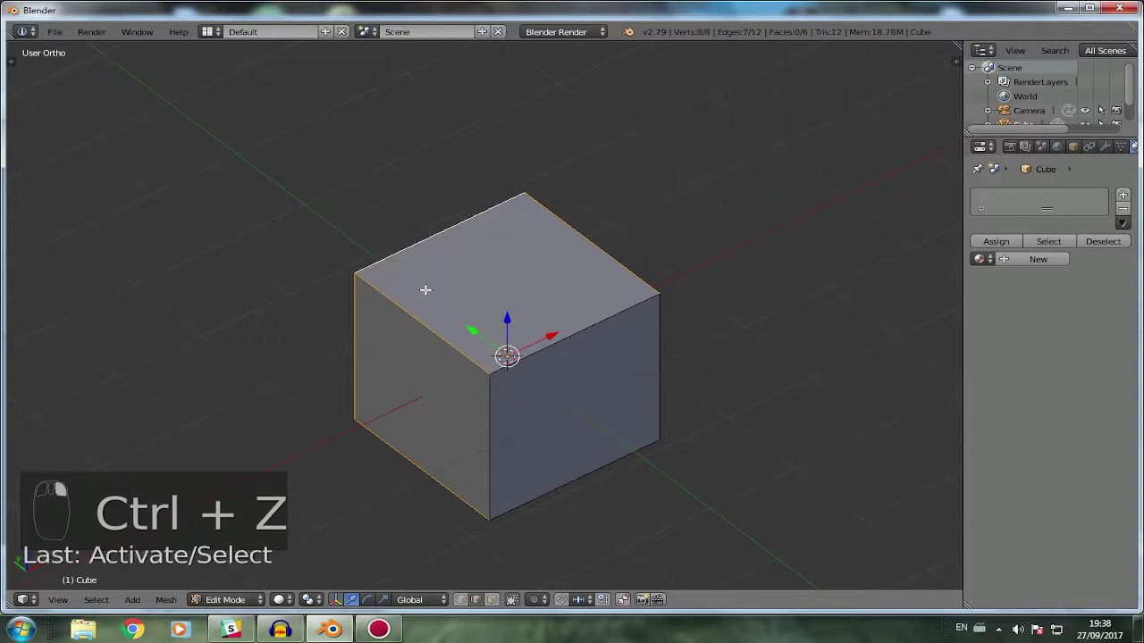
middle_click_drag(681, 493, 717, 441)
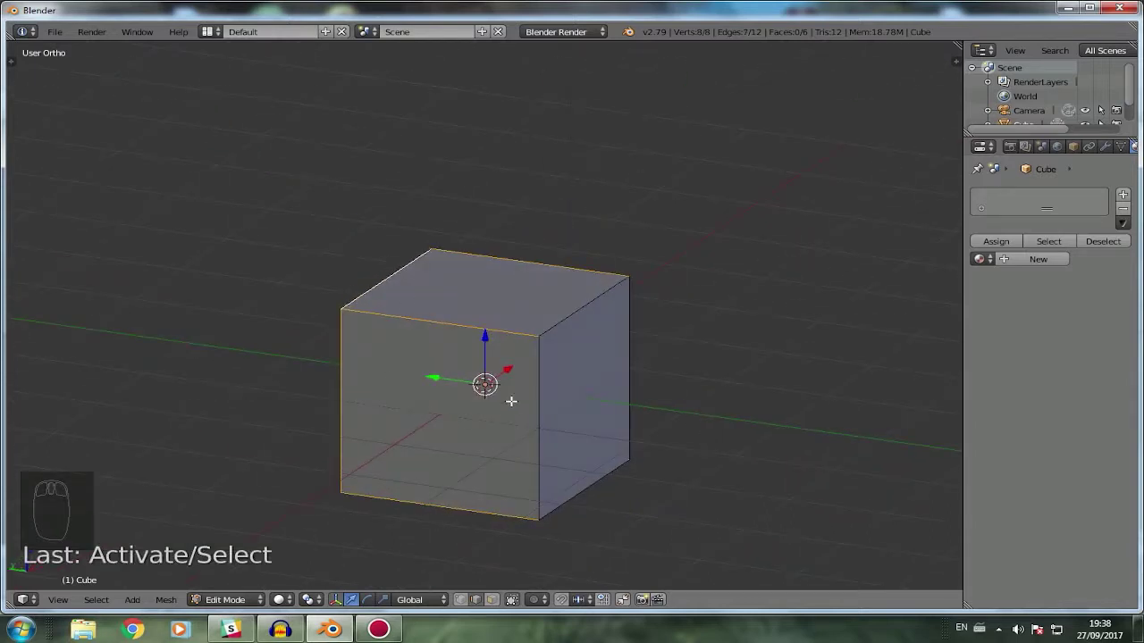
middle_click_drag(477, 450, 296, 472)
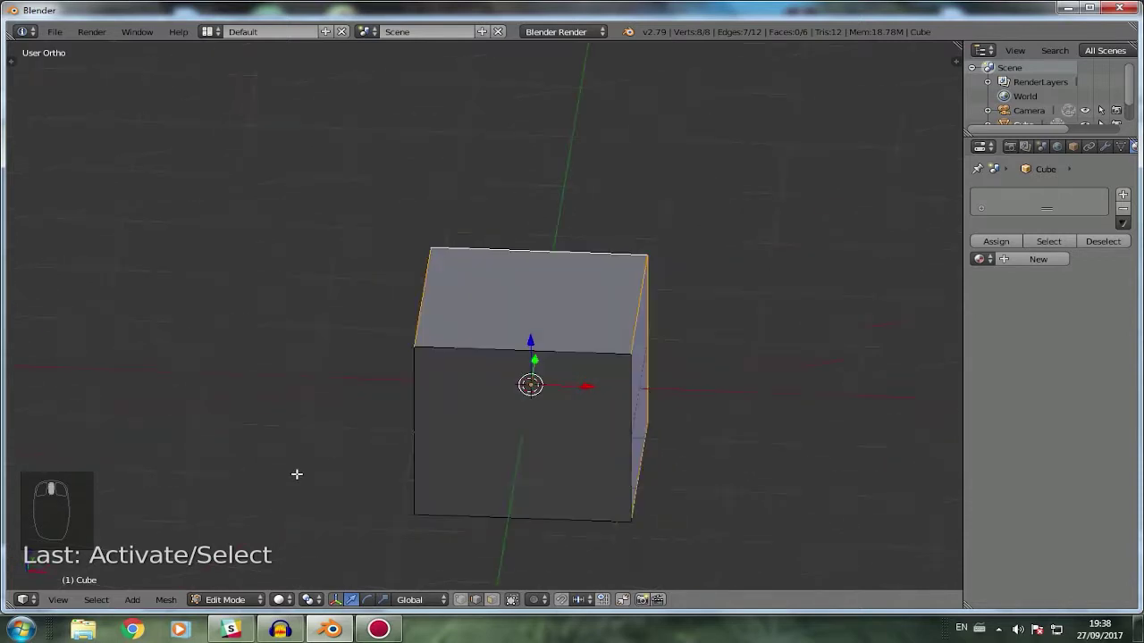
middle_click_drag(668, 403, 556, 406)
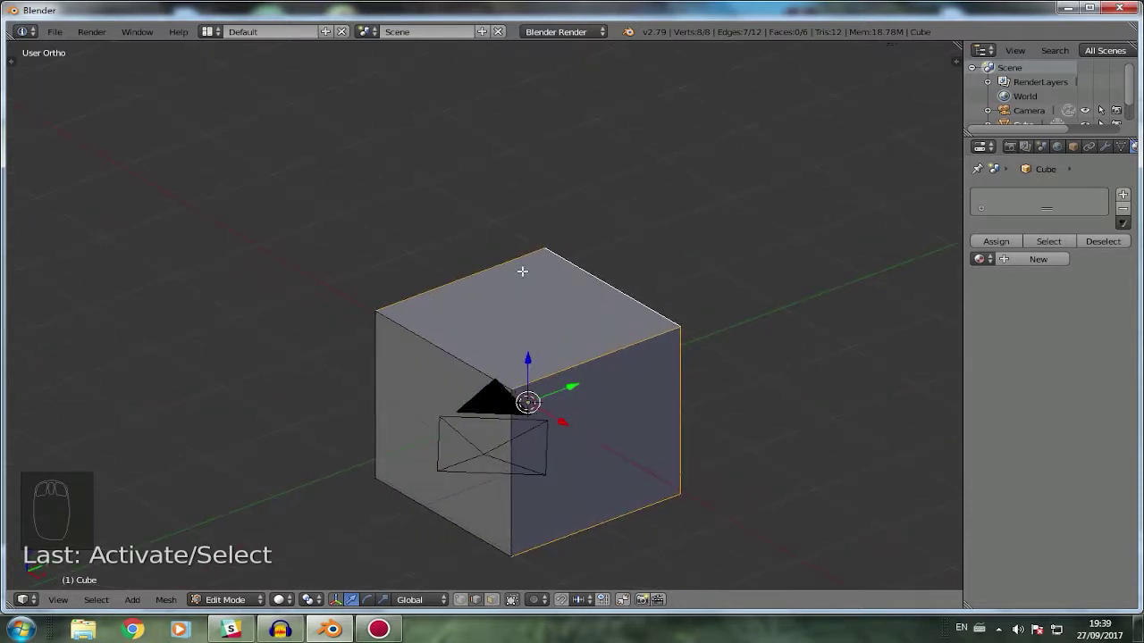
middle_click_drag(732, 461, 628, 528)
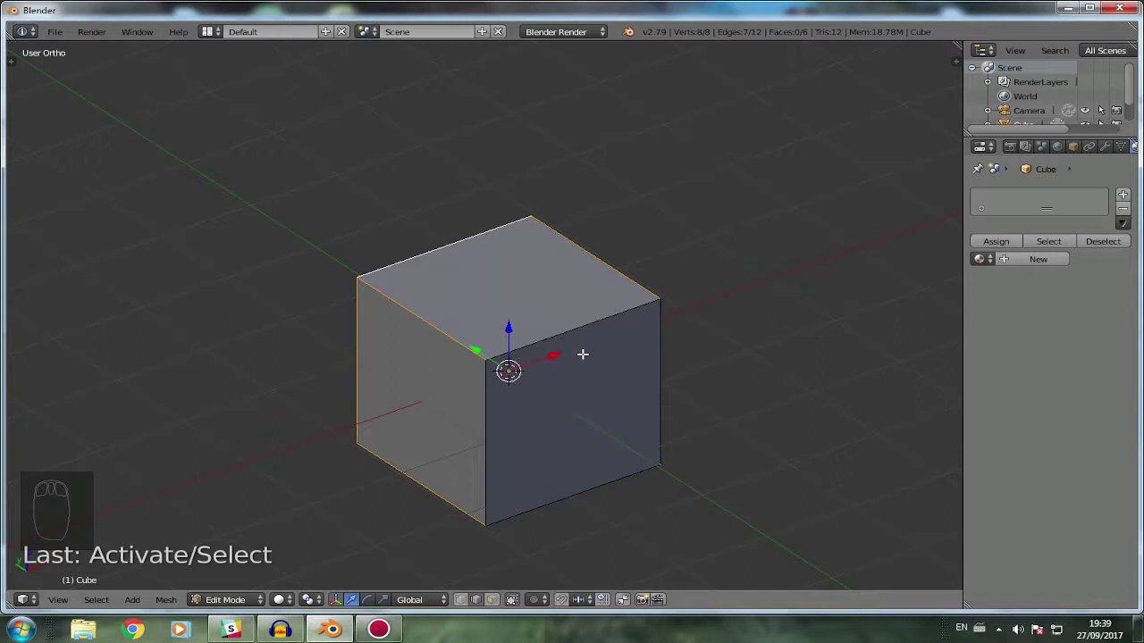
mouse_move(547, 348)
middle_mouse_down("shift")
mouse_move(664, 351)
mouse_move(643, 358)
mouse_move(614, 324)
mouse_move(537, 345)
middle_mouse_up("shift")
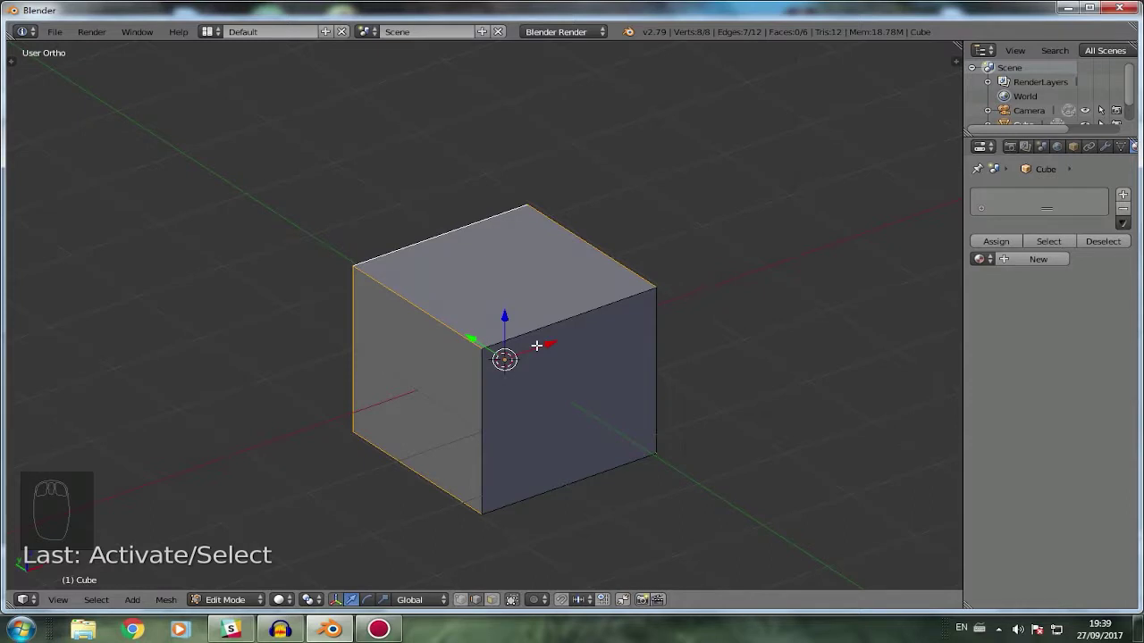
key("ctrl+e")
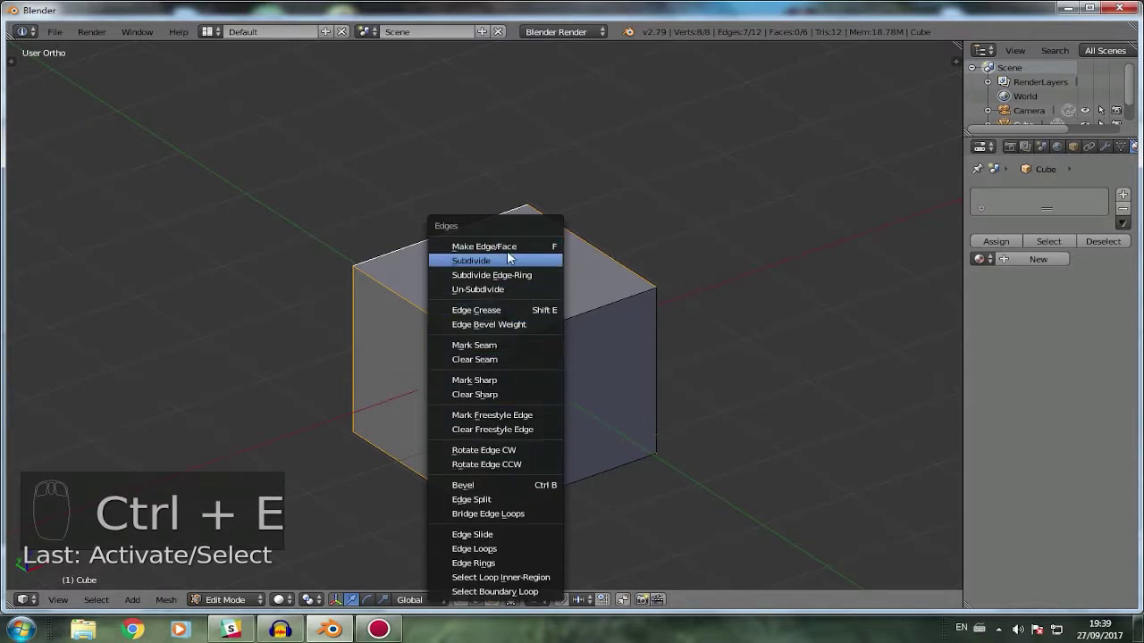
left_click(518, 347)
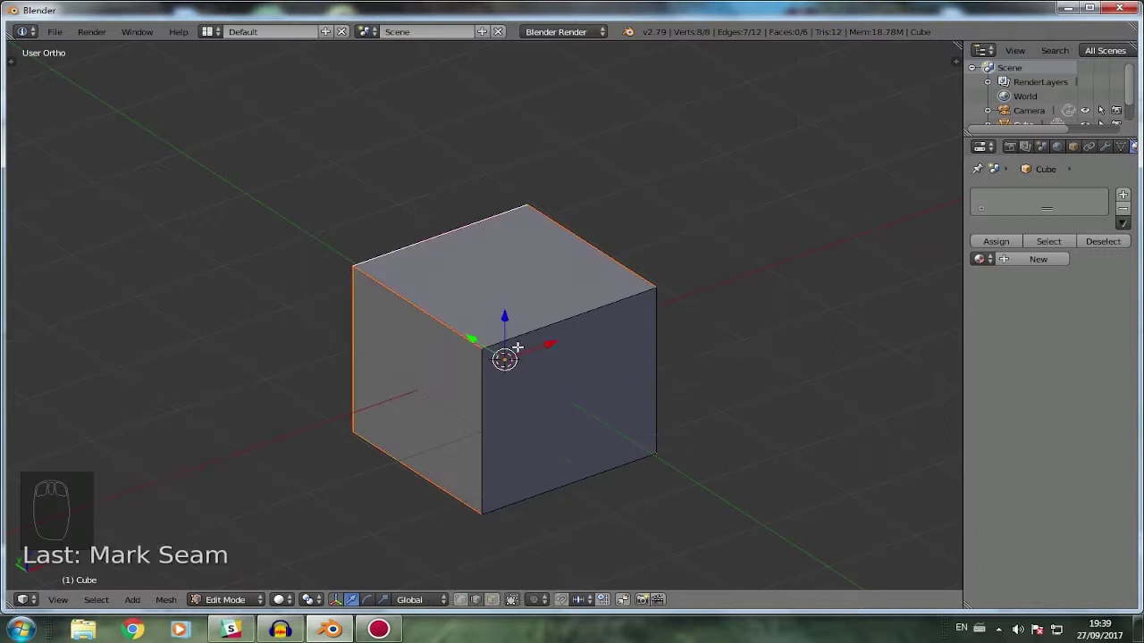
Select the seam edges around the cube's top face one by one to examine which edges are marked.
right_click(461, 329)
right_click(576, 256)
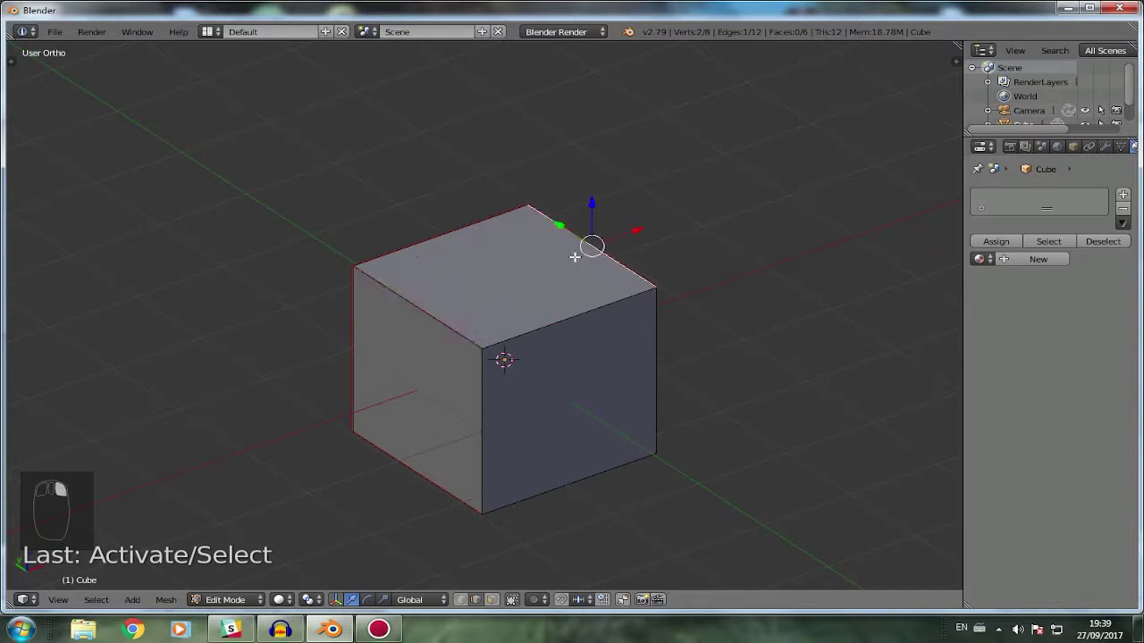
right_click_drag(403, 241, 349, 331)
right_click(480, 285)
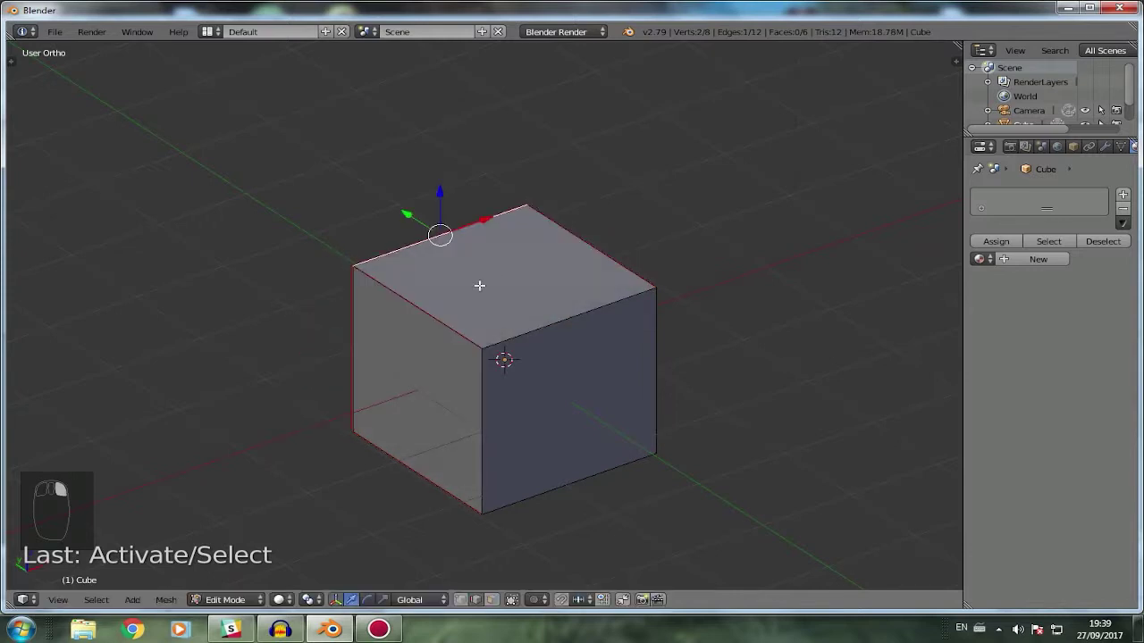
right_click(417, 325)
right_click(435, 268)
key("b")
key("g")
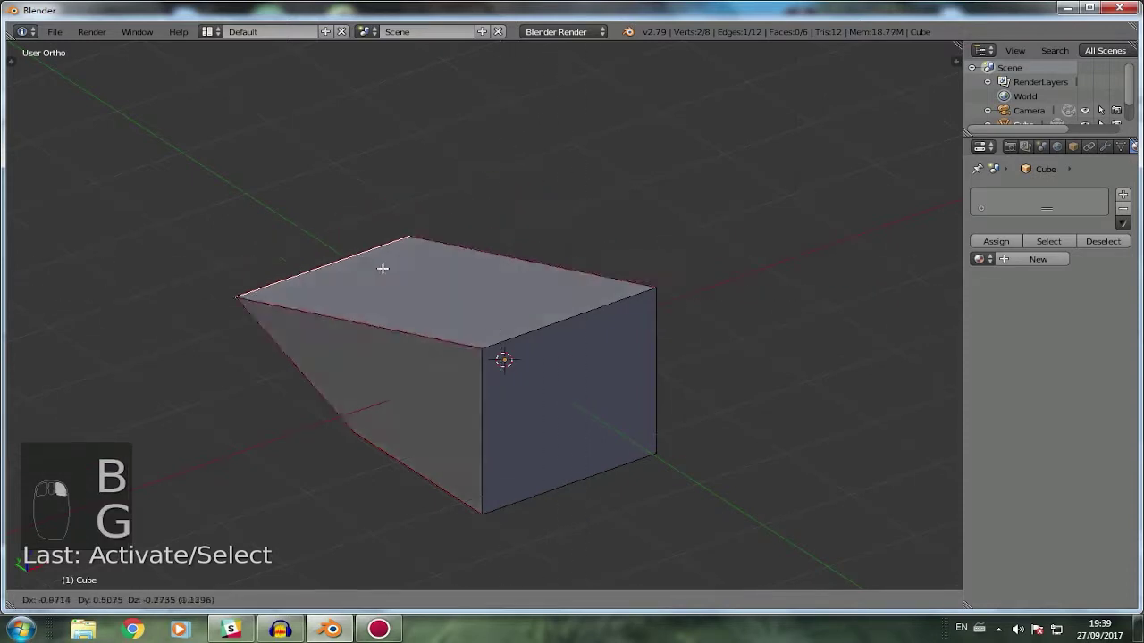
right_click(420, 255)
right_click(453, 289)
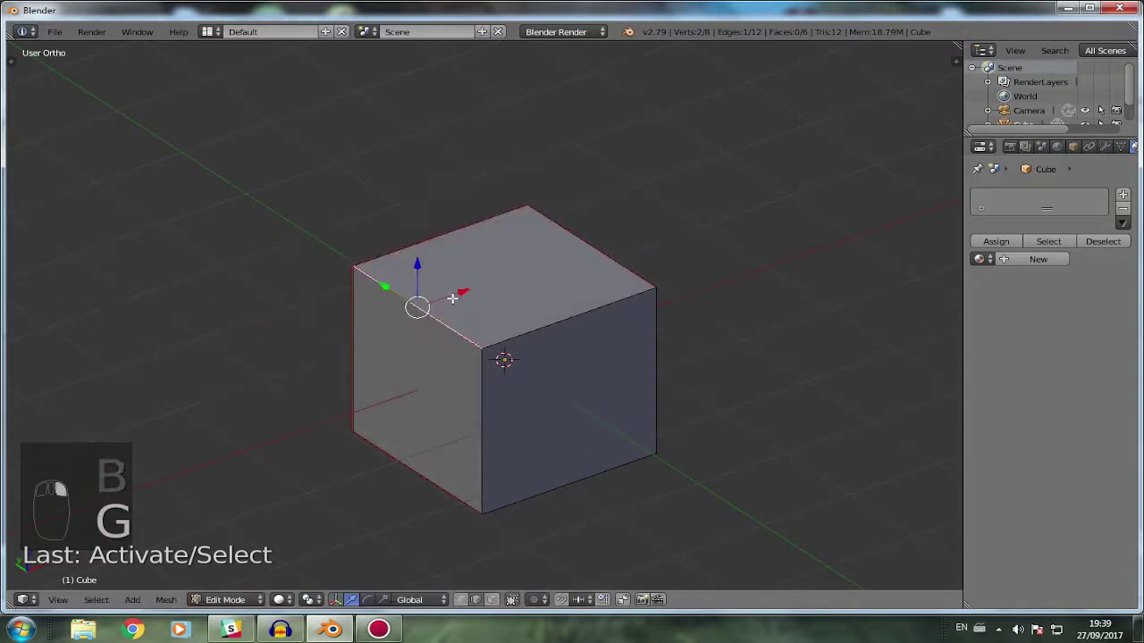
right_click(363, 394)
right_click(466, 308)
right_click(623, 235)
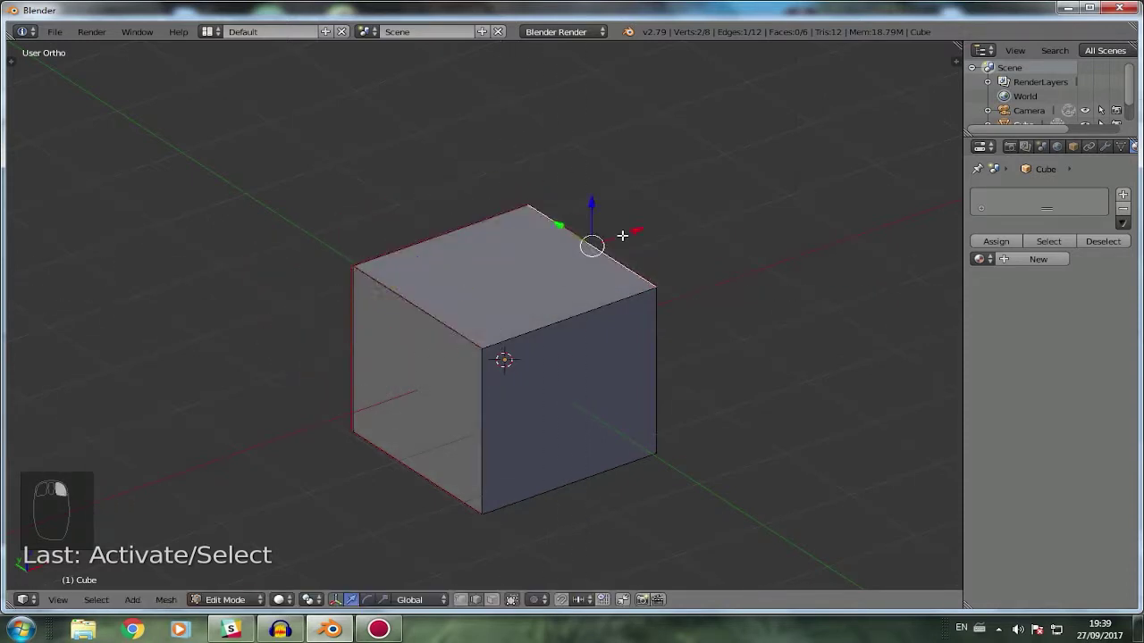
Clear the seam from the edge between the cube's top and front-left faces, then deselect everything.
right_click(424, 340)
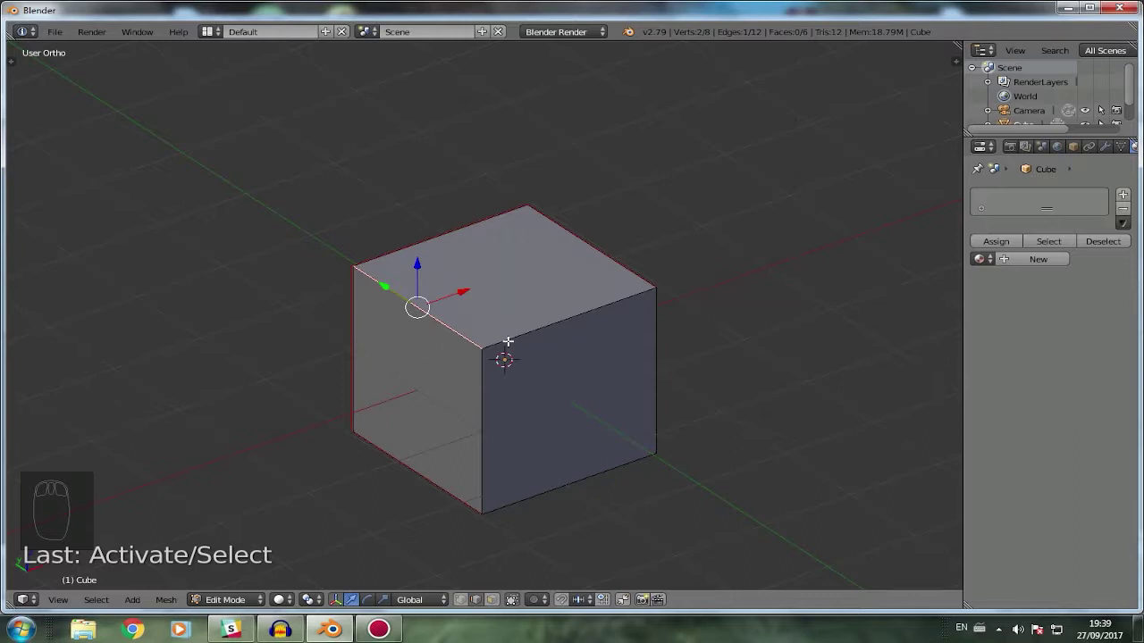
key("ctrl+e")
left_click(477, 347)
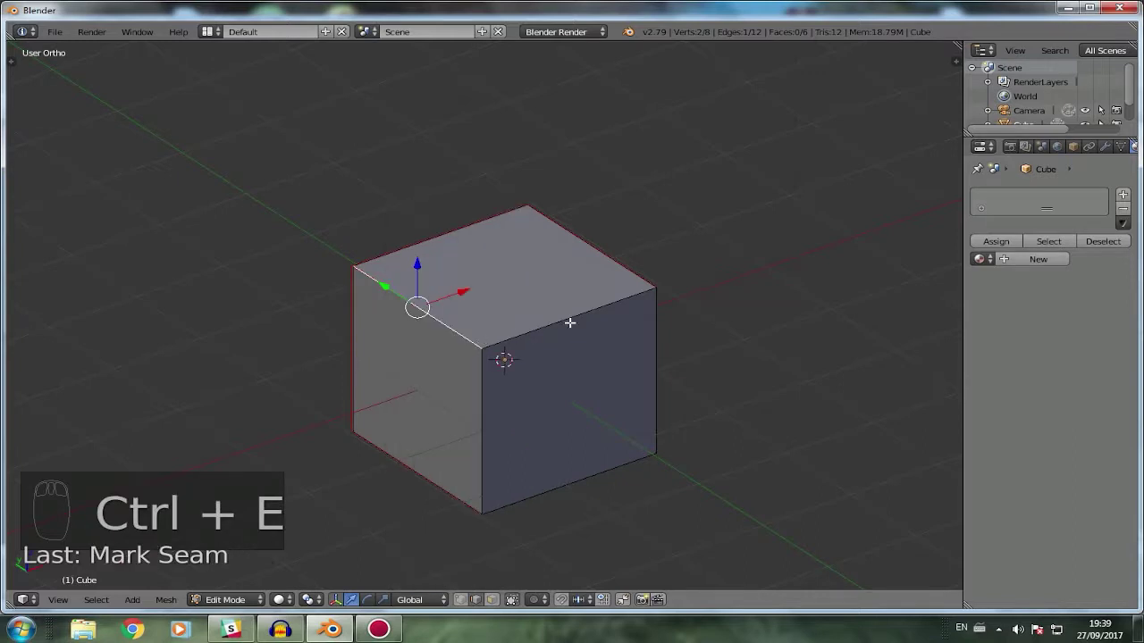
key("a")
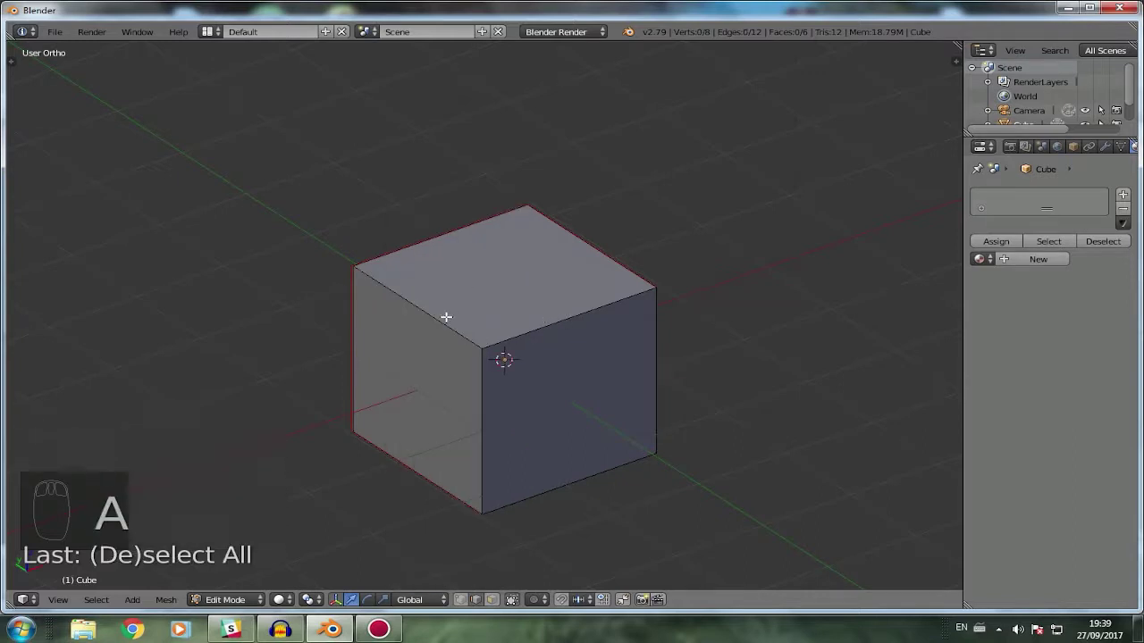
Mark the edge between the cube's top and front-left faces as a seam again.
right_click(412, 316)
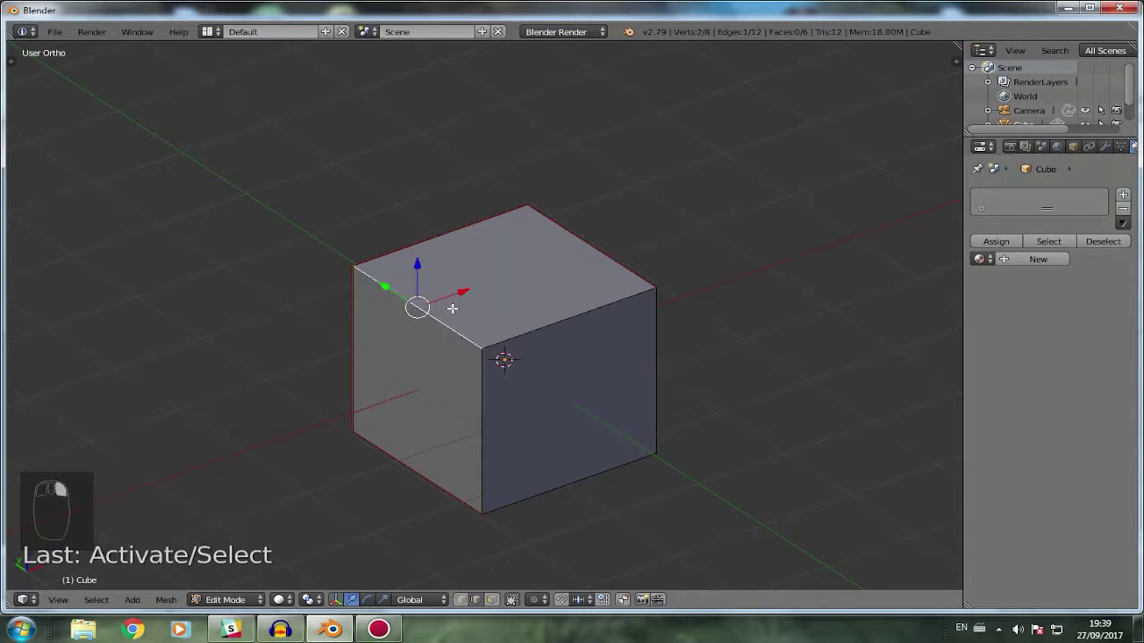
key("ctrl+e")
left_click(450, 296)
Select the entire cube mesh and unwrap it along its seams with the Unwrap method.
middle_click_drag(656, 355, 501, 382)
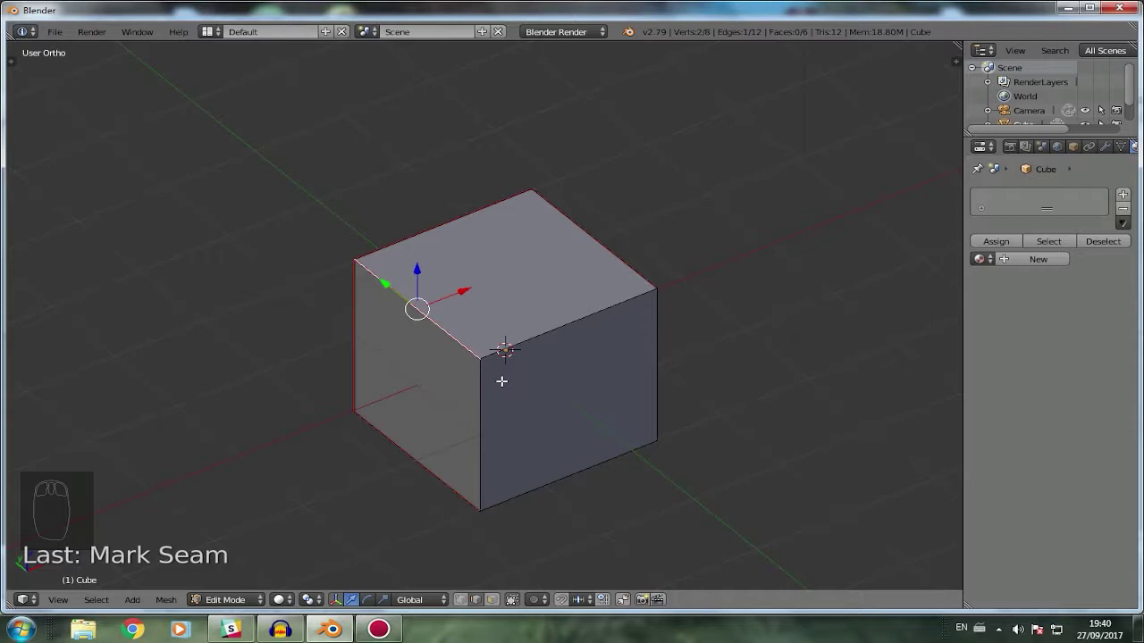
key("a")
key("a")
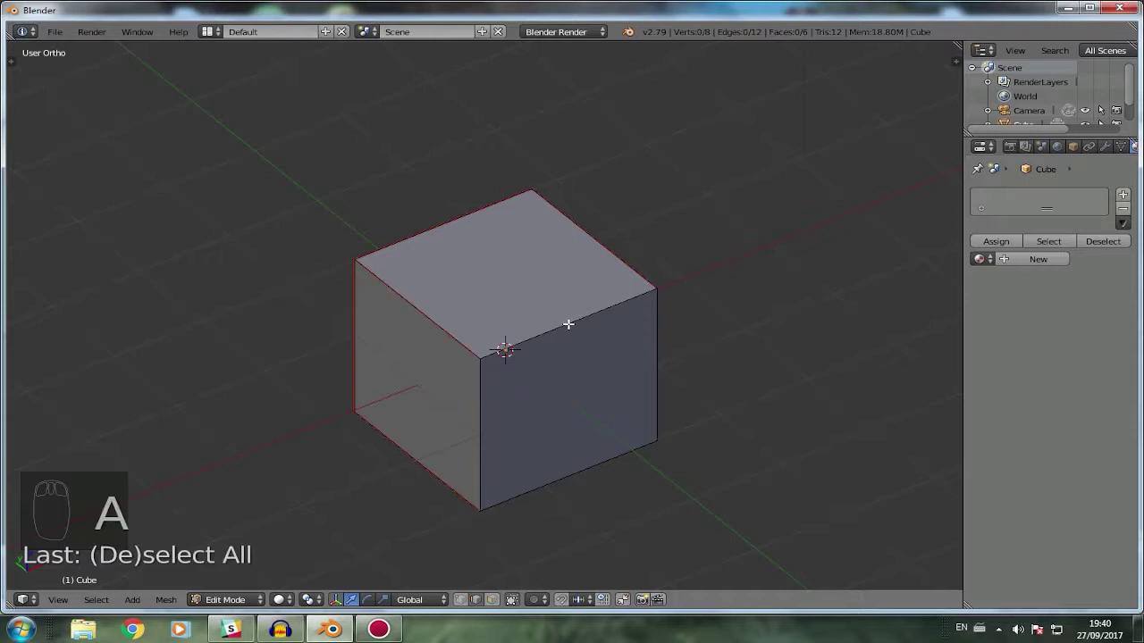
middle_click_drag(571, 326, 547, 340)
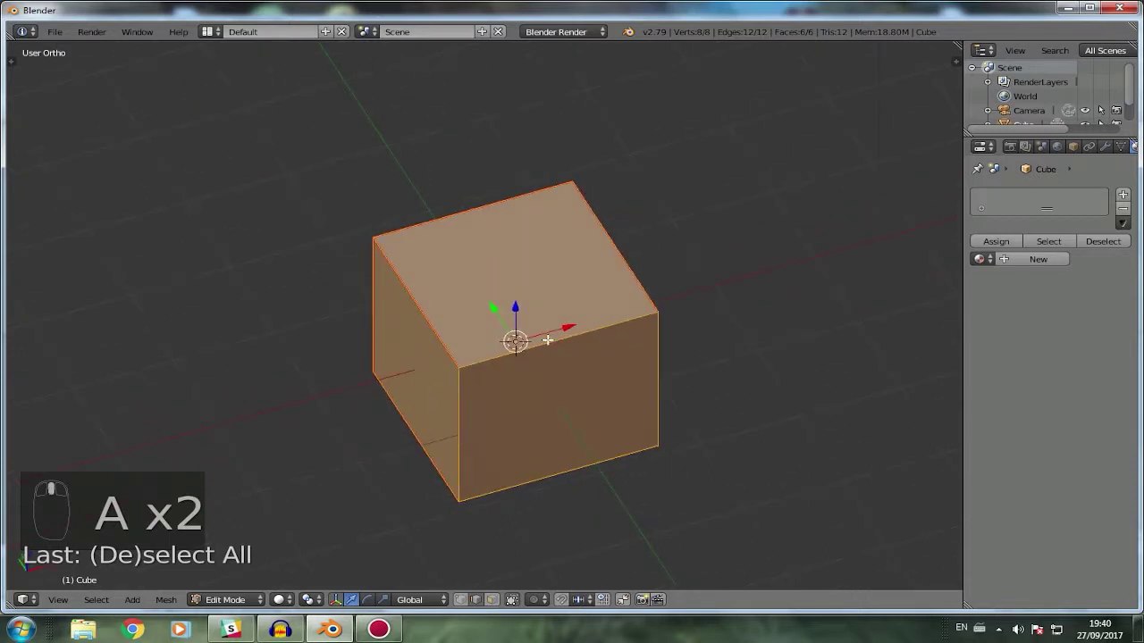
key("a")
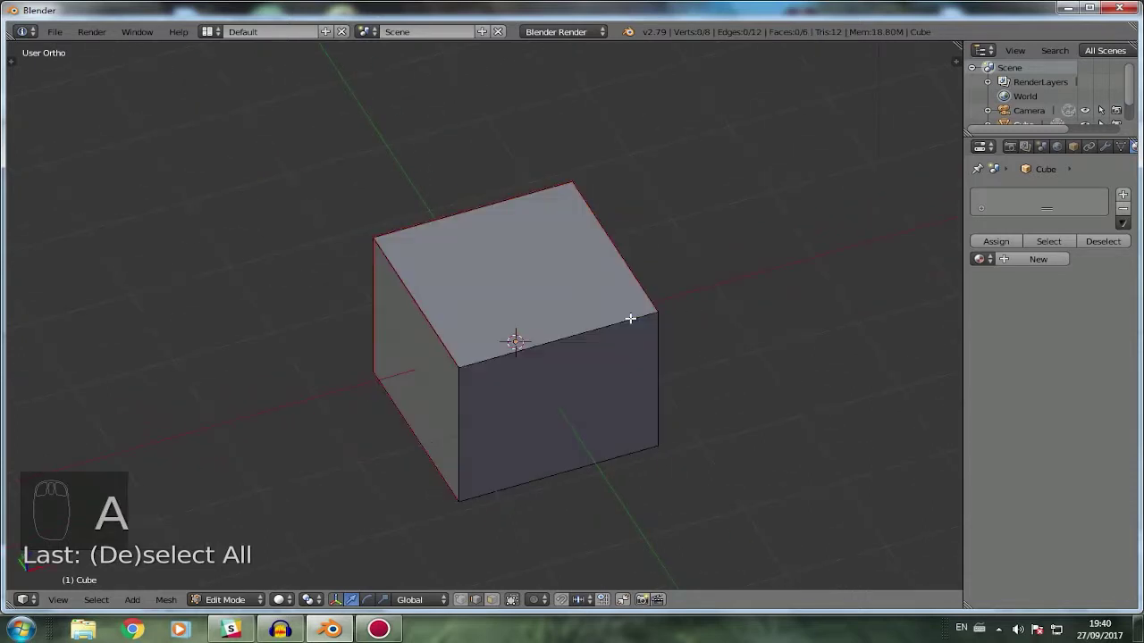
key("a")
key("u")
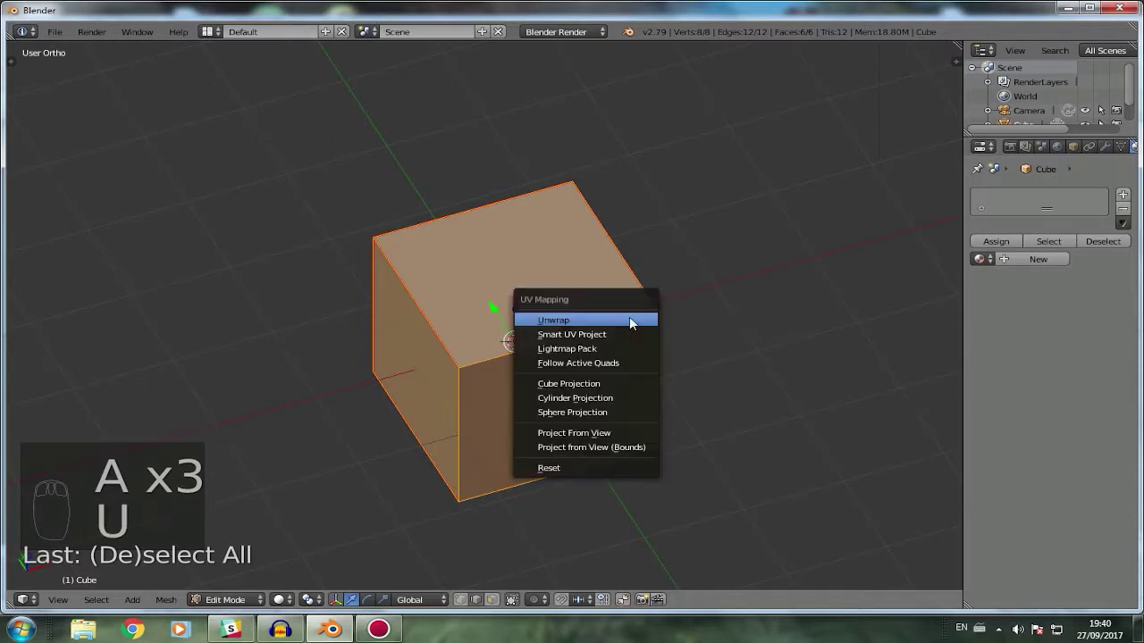
left_click(630, 320)
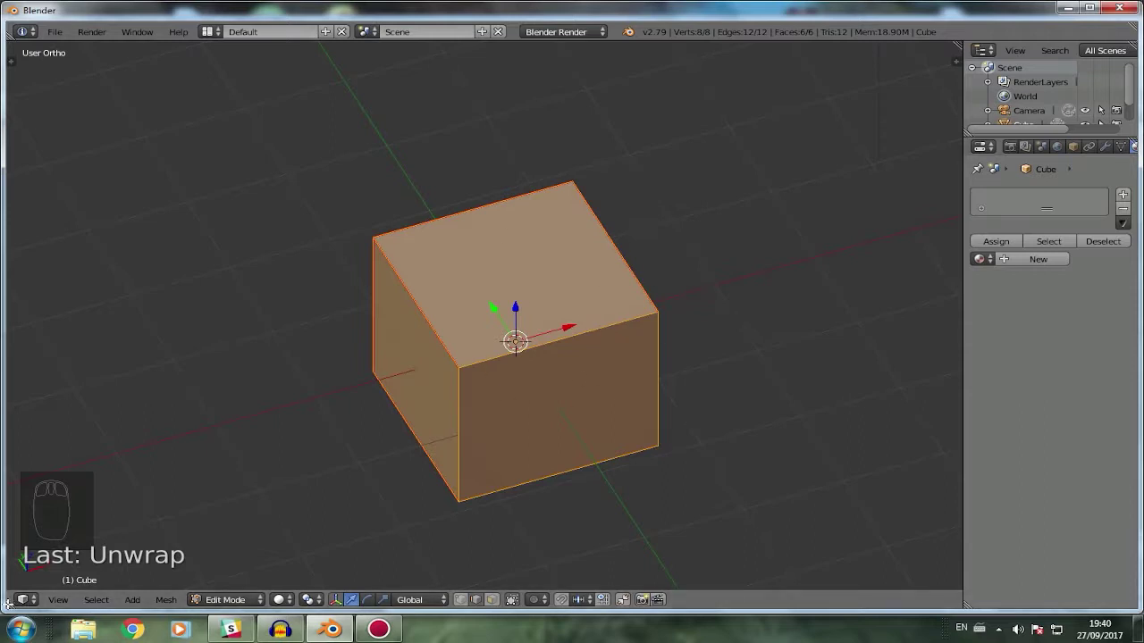
Split the 3D view into two side-by-side areas and change the new one to the UV/Image Editor.
left_click_drag(7, 605, 430, 605)
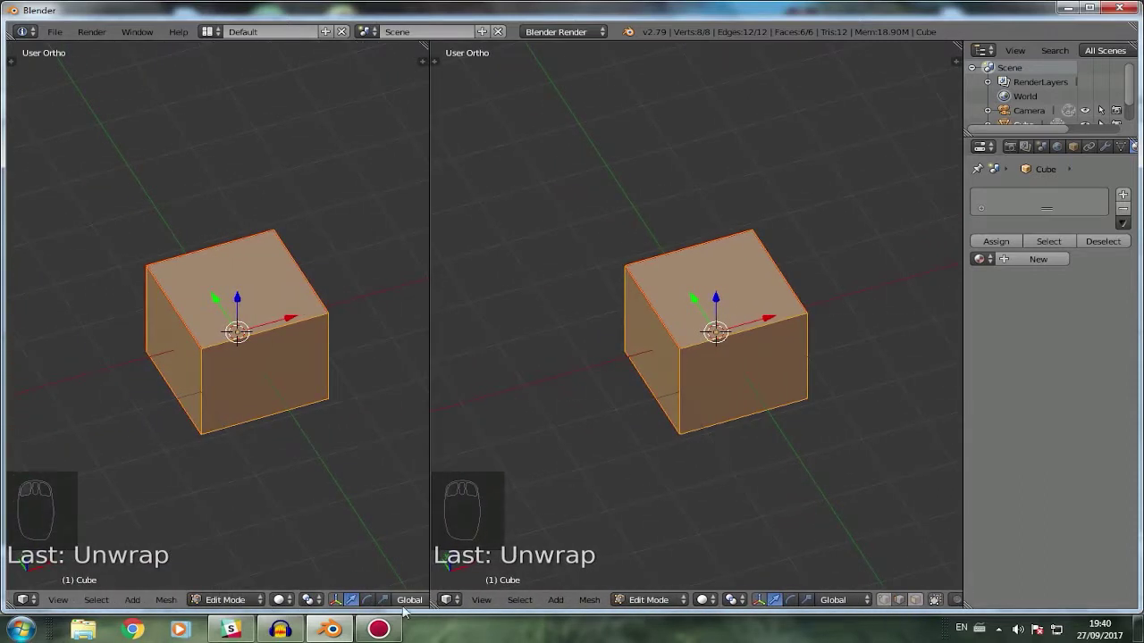
left_click(23, 600)
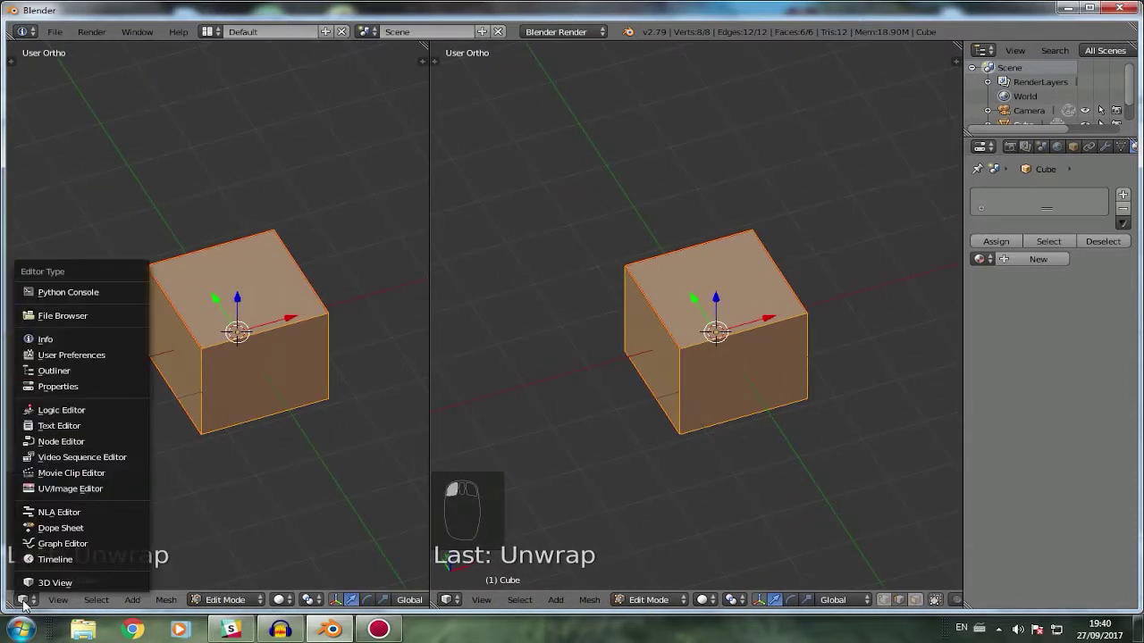
left_click(69, 489)
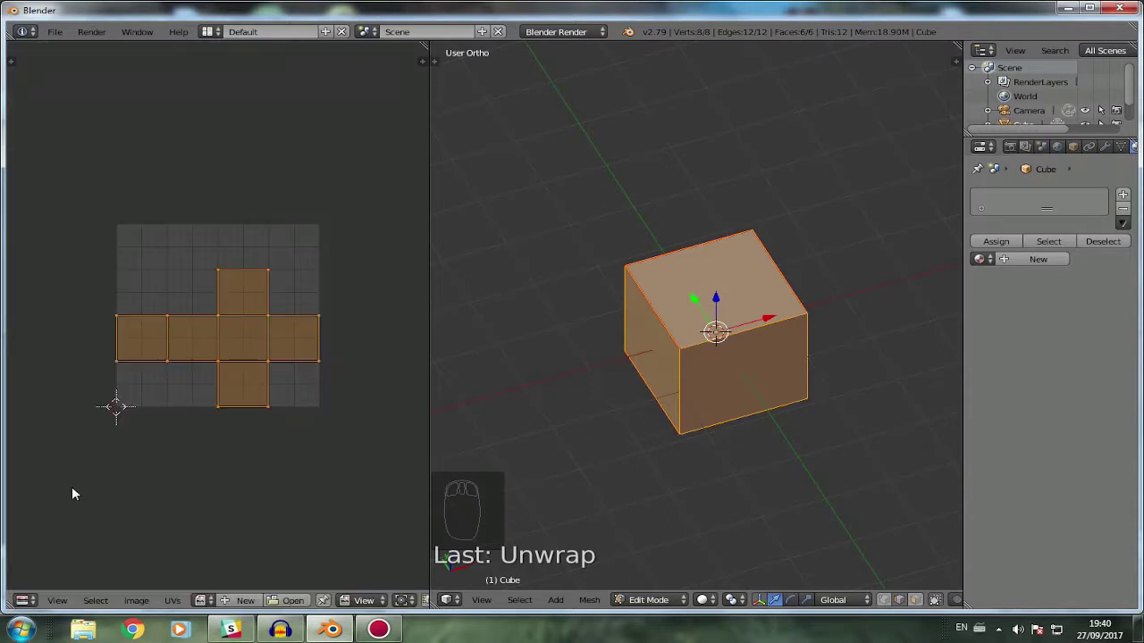
Rotate the cube's UV layout by 90 degrees and move it flush with the upper-left corner of the UV grid.
scroll(199, 406, "up", 3)
scroll(255, 415, "down", 3)
key("r")
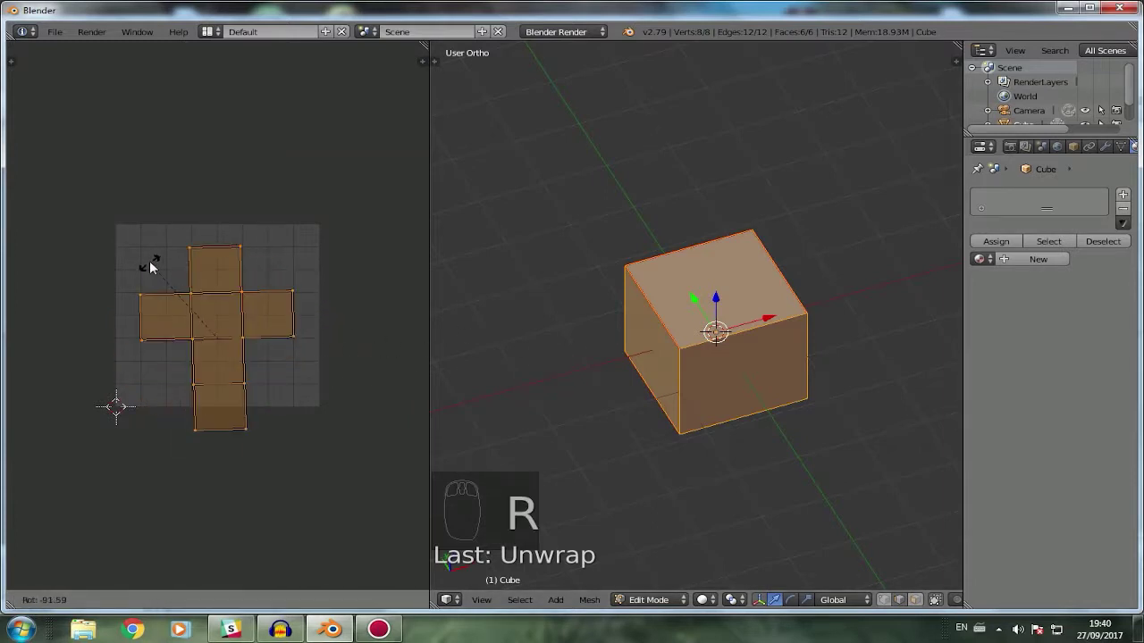
type("90")
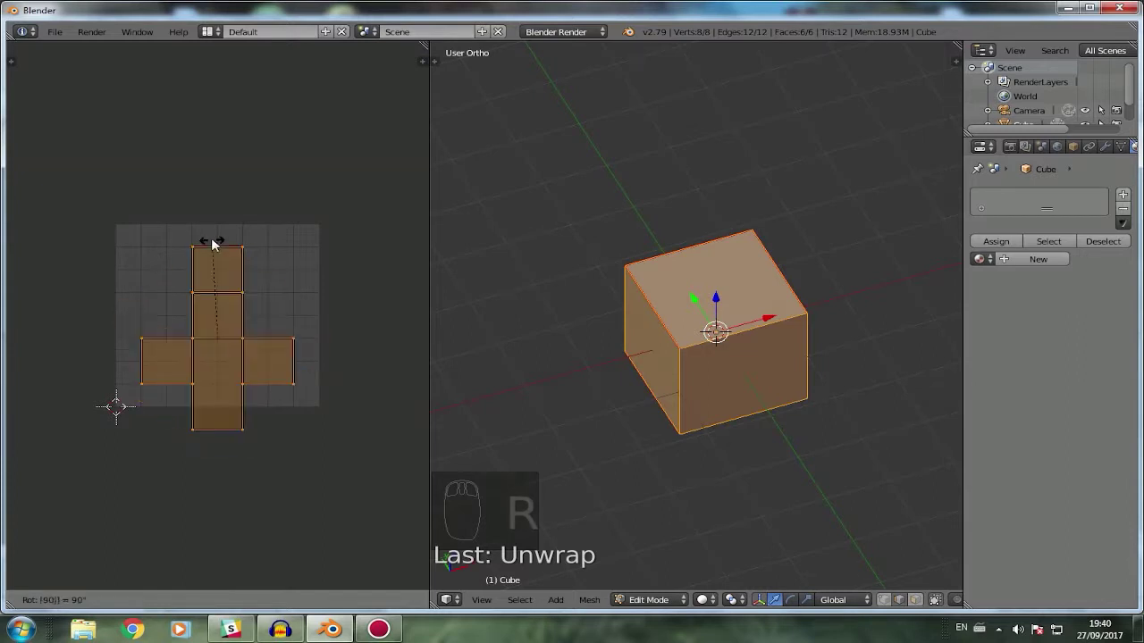
key("Return")
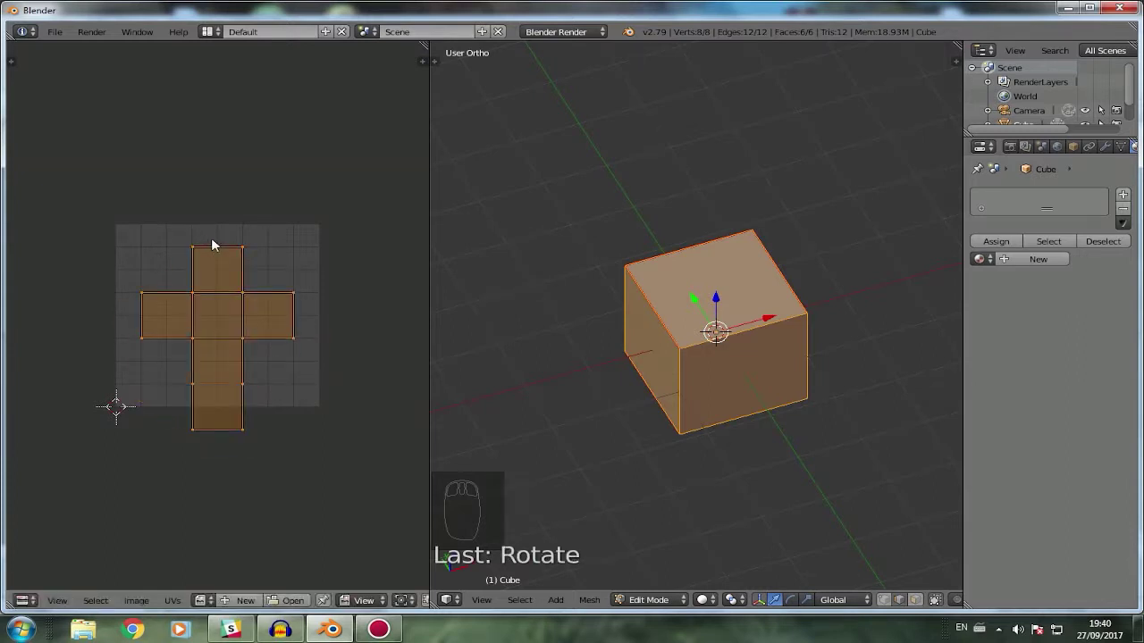
key("g")
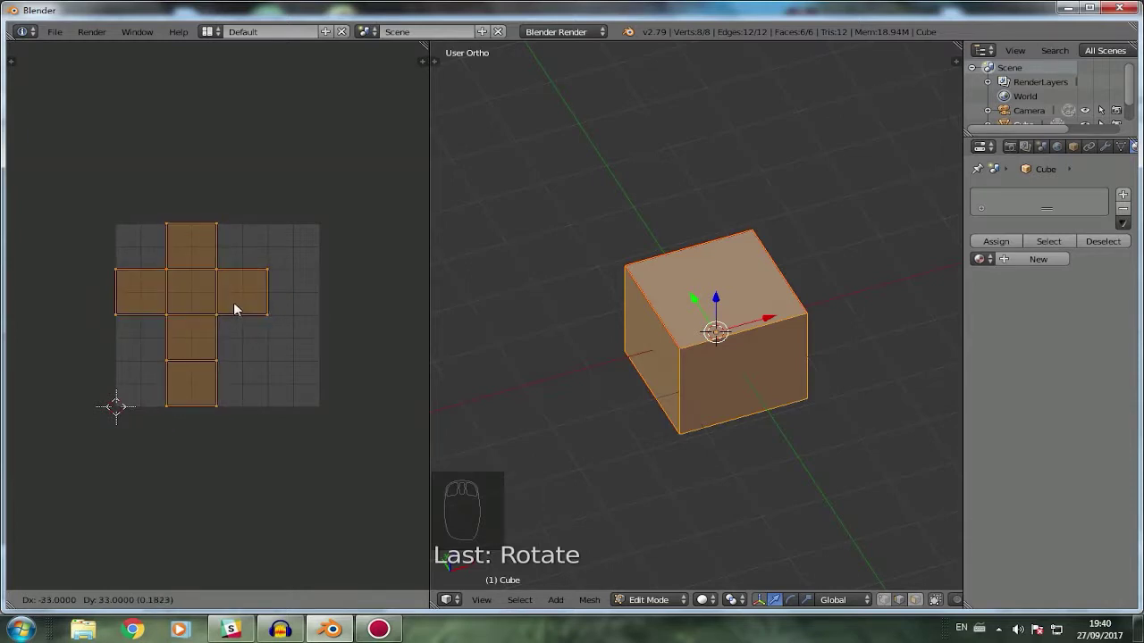
left_click(233, 305)
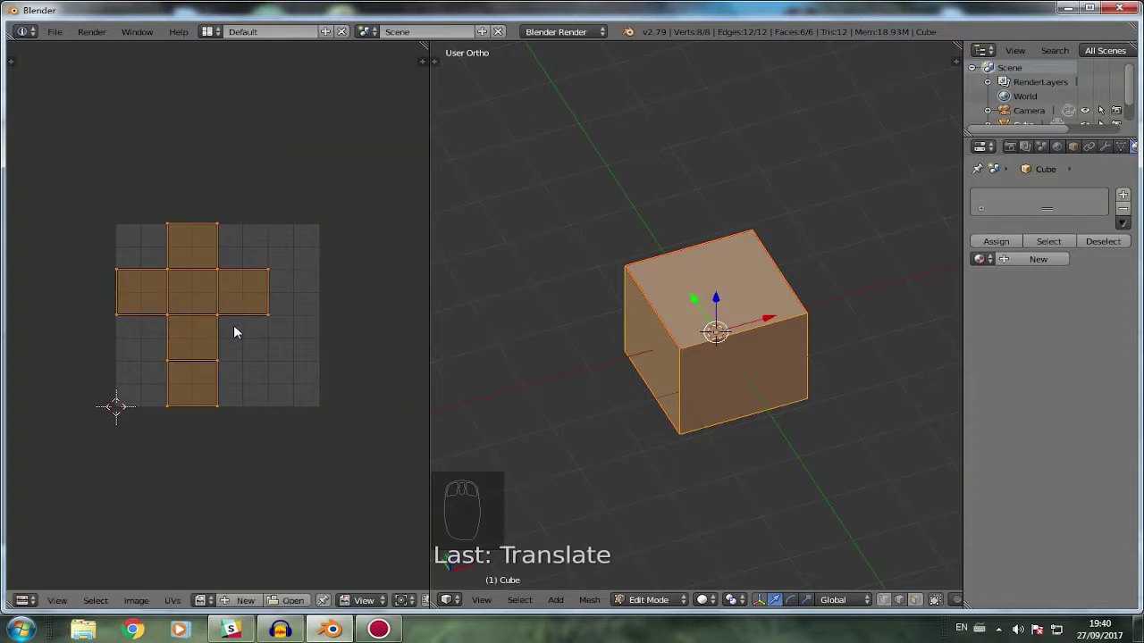
Move the UV layout slightly up and left, then pack its islands into the UV grid.
key("g")
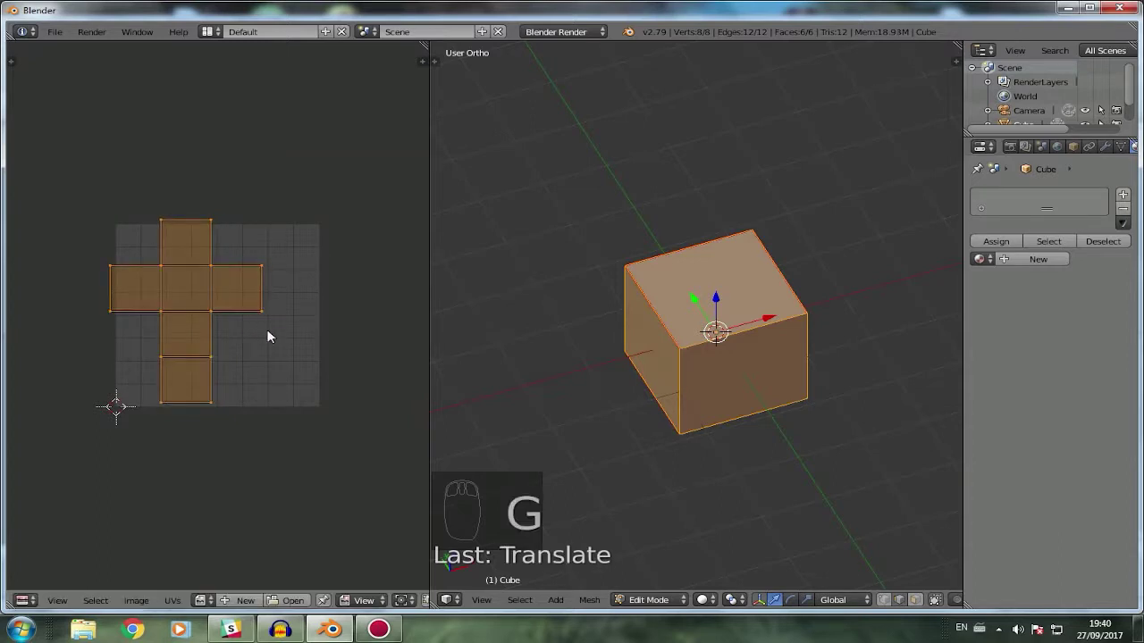
key("ctrl+p")
key("ctrl+p")
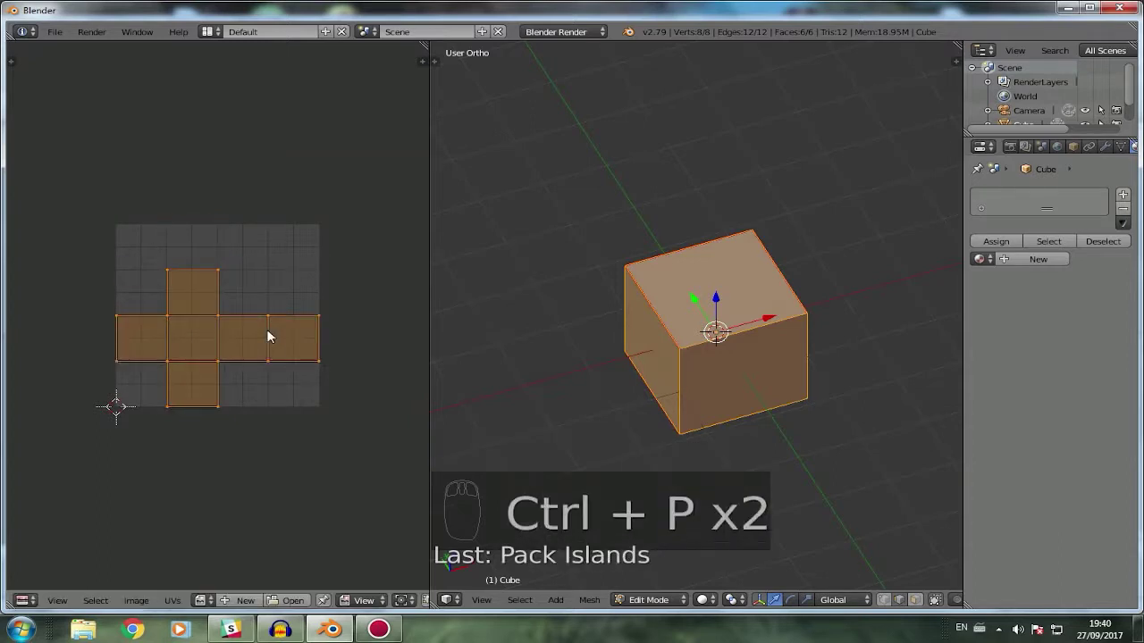
Rotate the UV layout until the cross stands upright, and pack its islands into the UV grid again.
key("r")
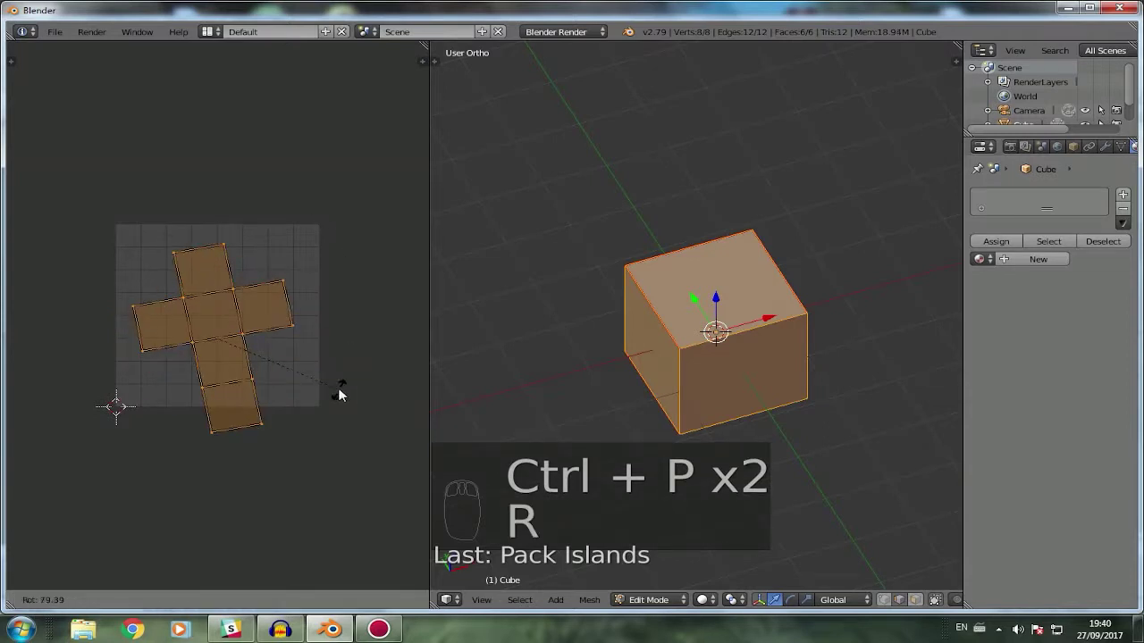
left_click(338, 394)
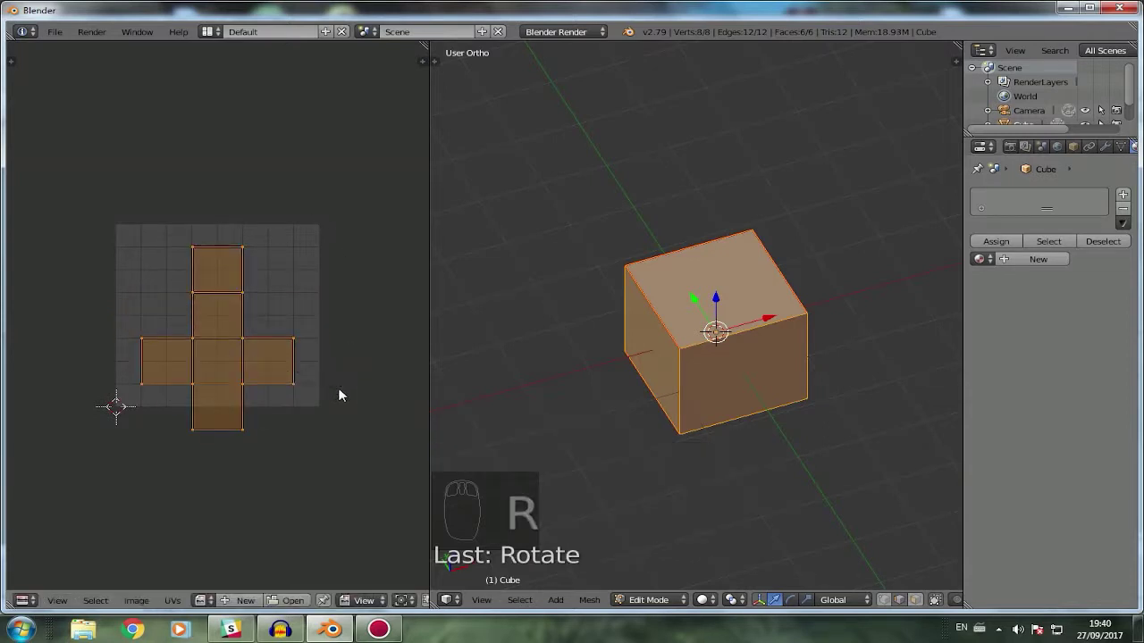
key("ctrl+p")
key("ctrl+p")
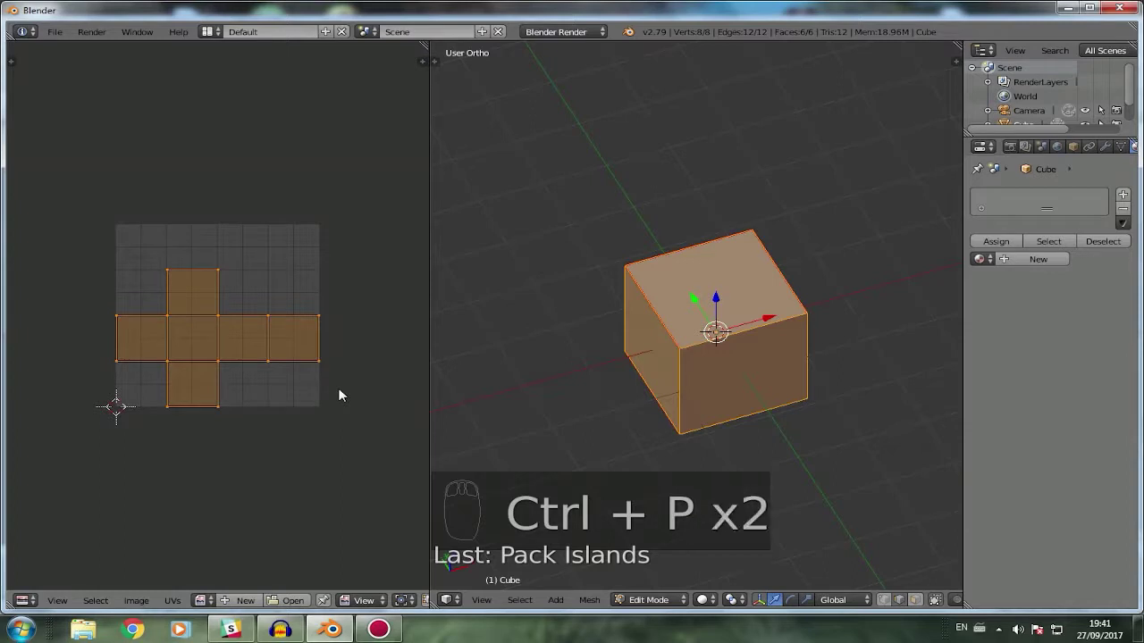
Move the UV layout to different spots around the UV grid, packing its islands again after each move.
key("g")
left_click(336, 227)
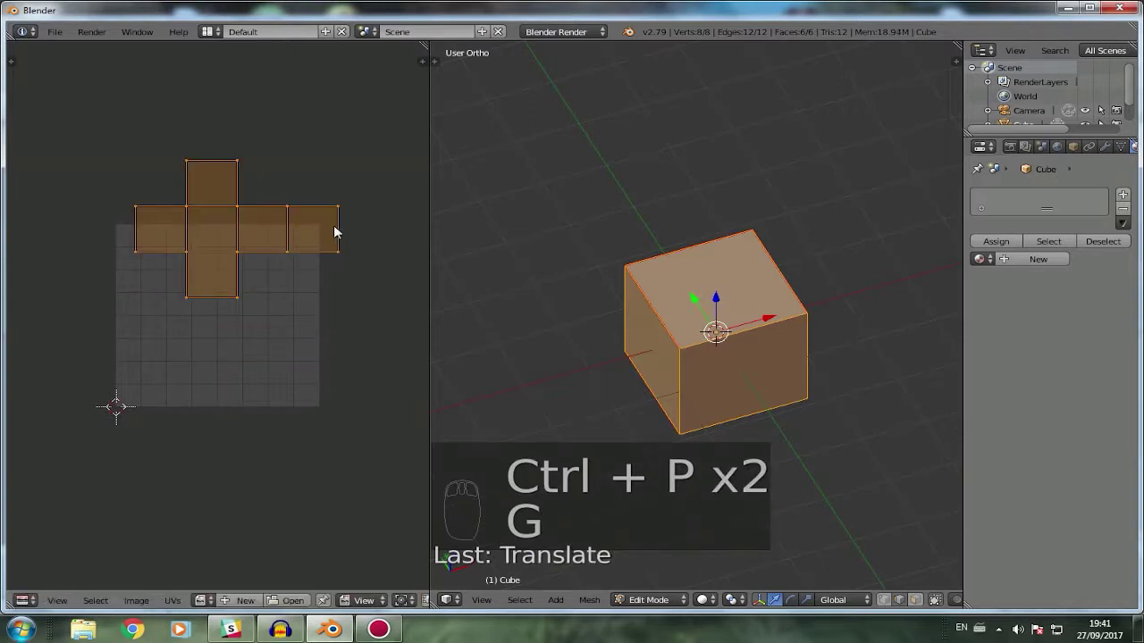
key("ctrl+p")
key("g")
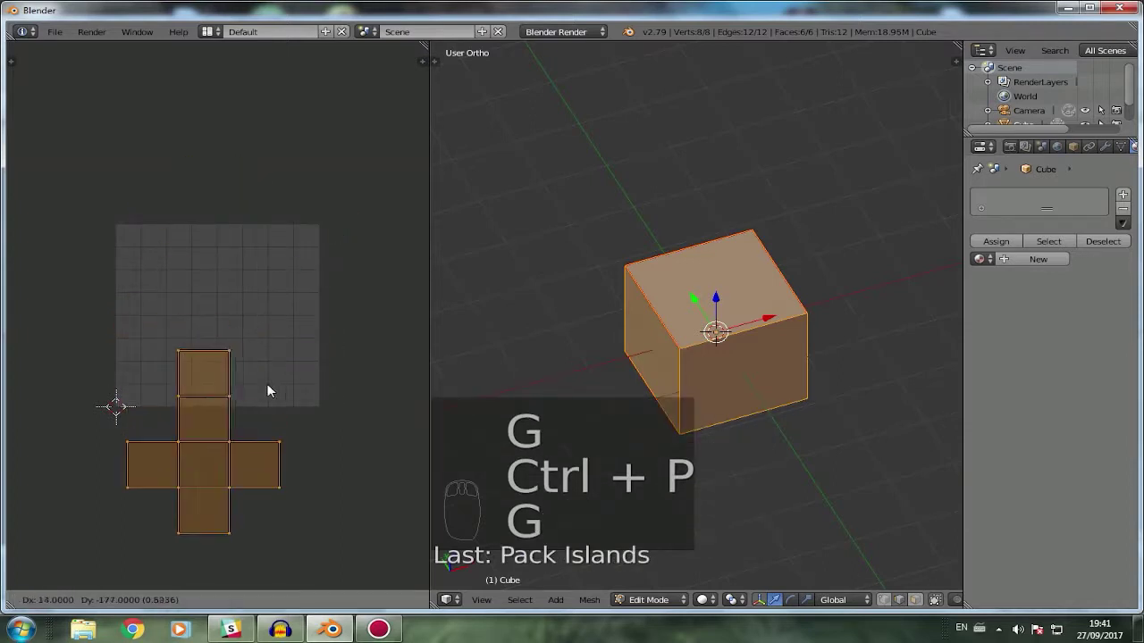
left_click(265, 385)
key("ctrl+p")
key("ctrl+p")
key("g")
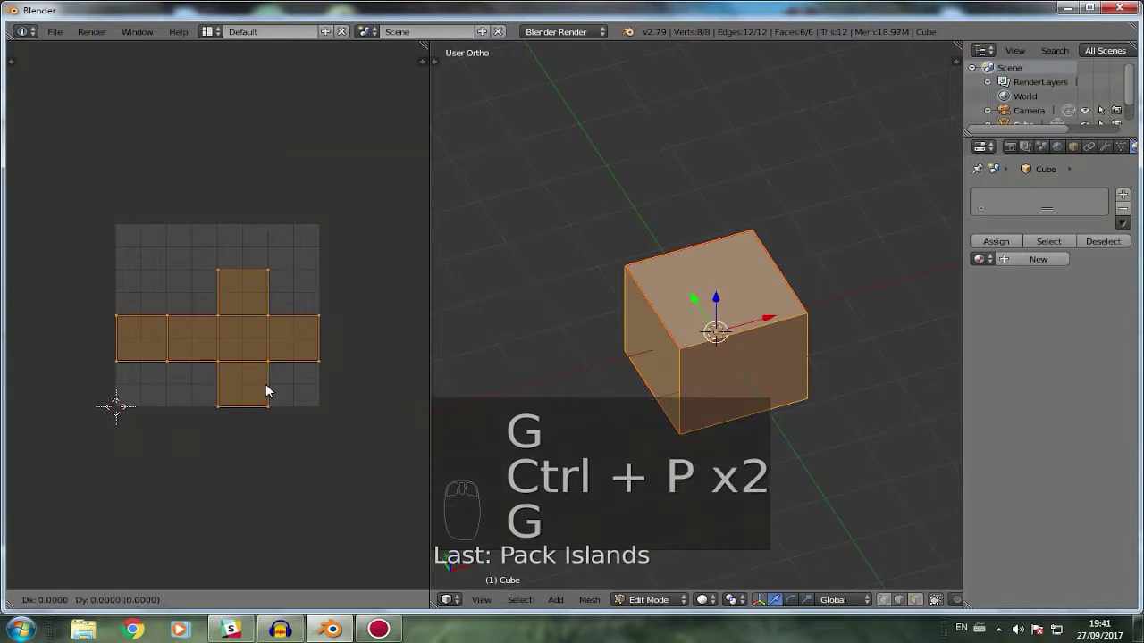
left_click(227, 304)
key("ctrl+p")
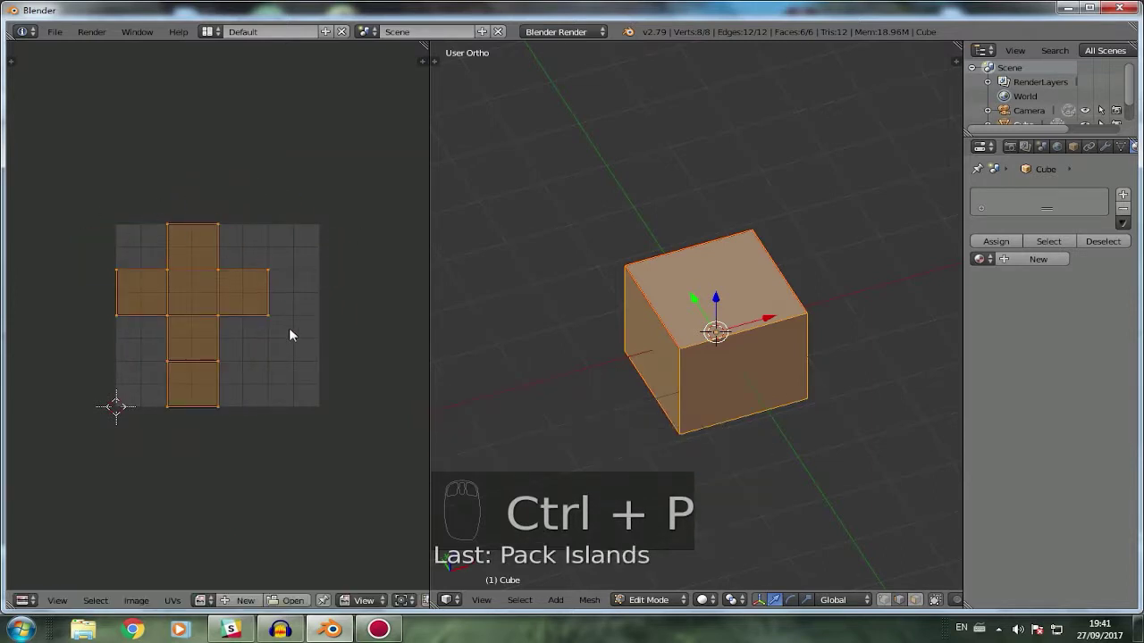
key("s")
right_click(284, 352)
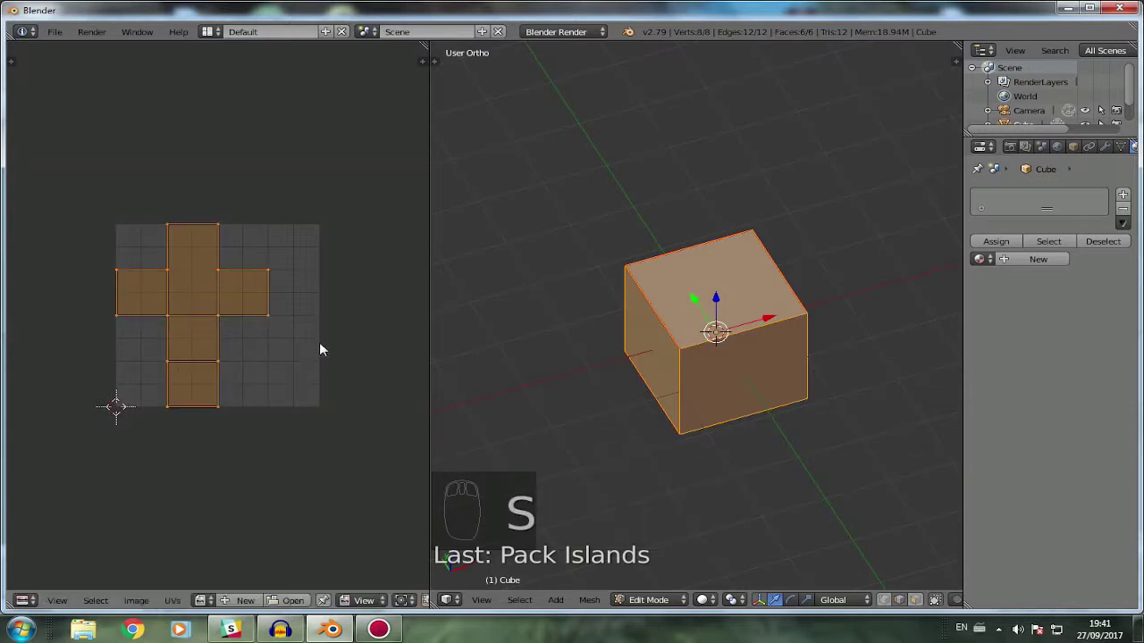
key("g")
right_click(384, 295)
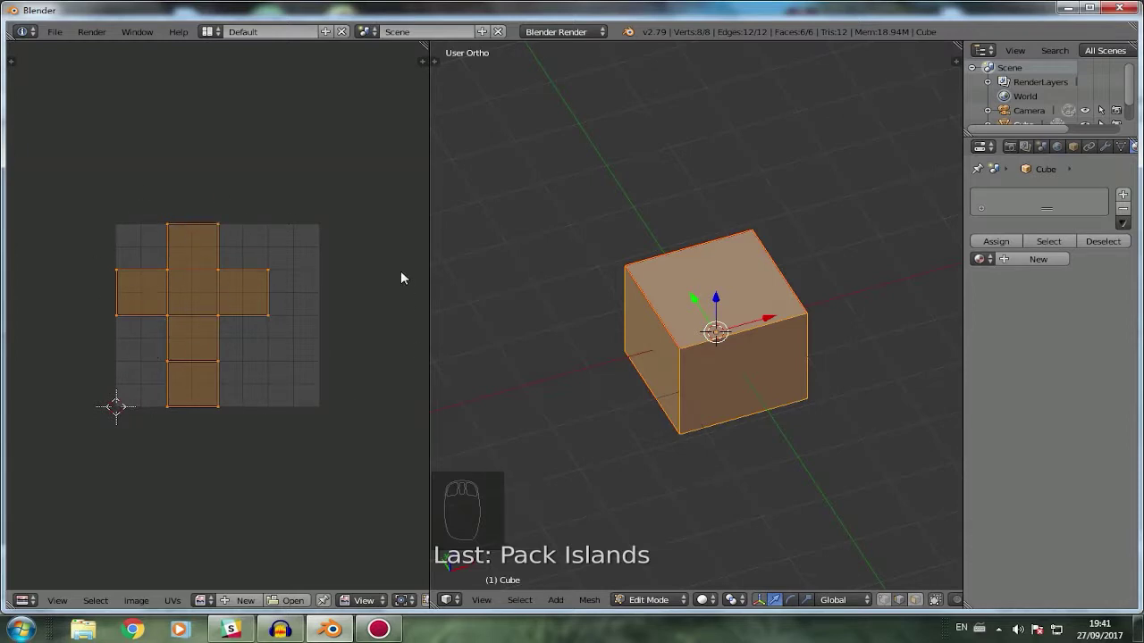
Show the 3D view's tool shelf, widen it slightly, and switch the cube to Texture Paint mode.
scroll(649, 391, "up", 4)
scroll(720, 390, "down", 5)
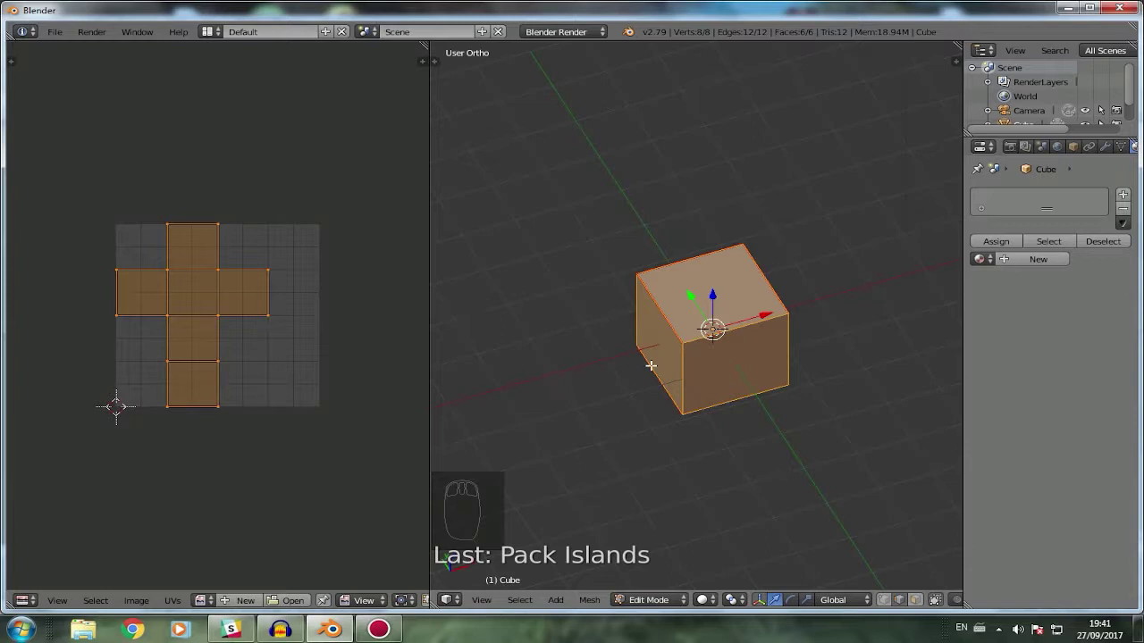
key("n")
key("n")
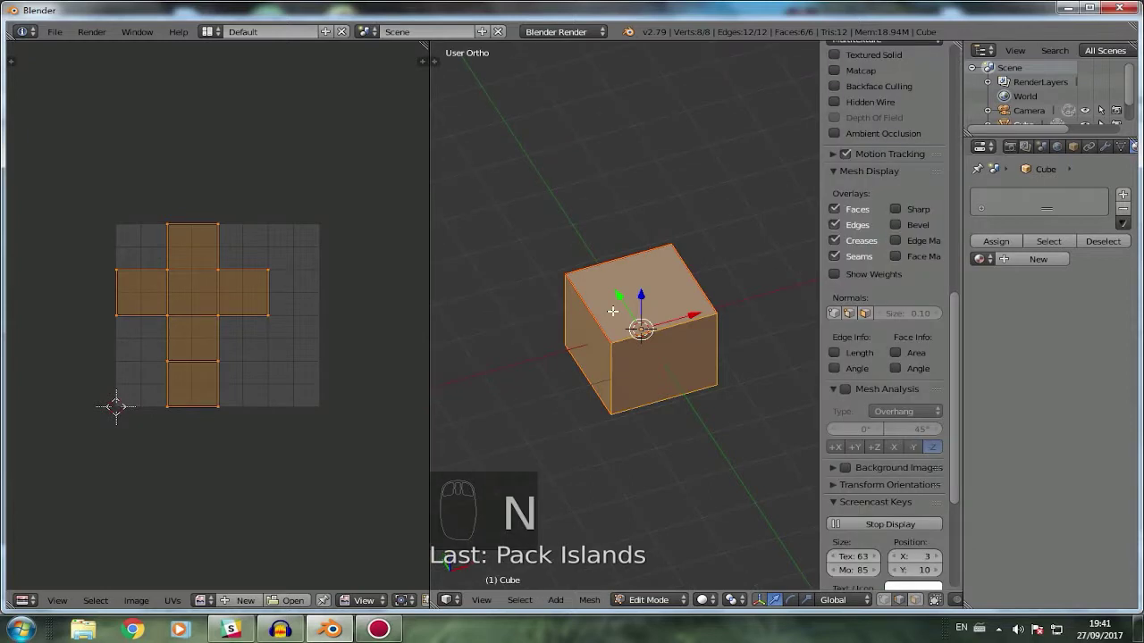
key("t")
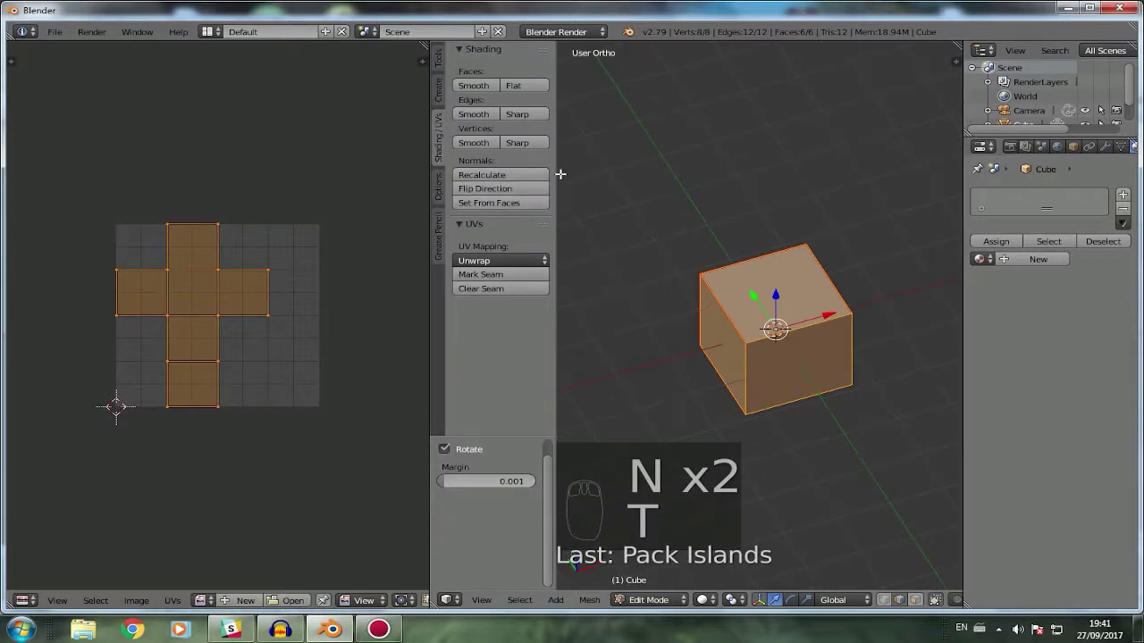
left_click_drag(557, 174, 594, 175)
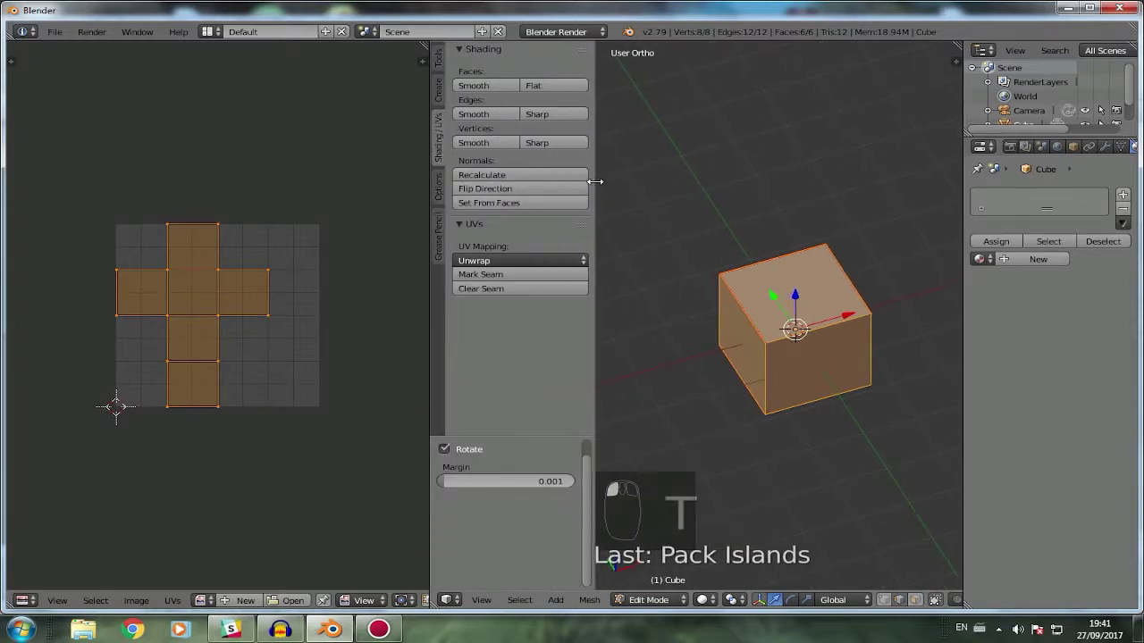
left_click(649, 600)
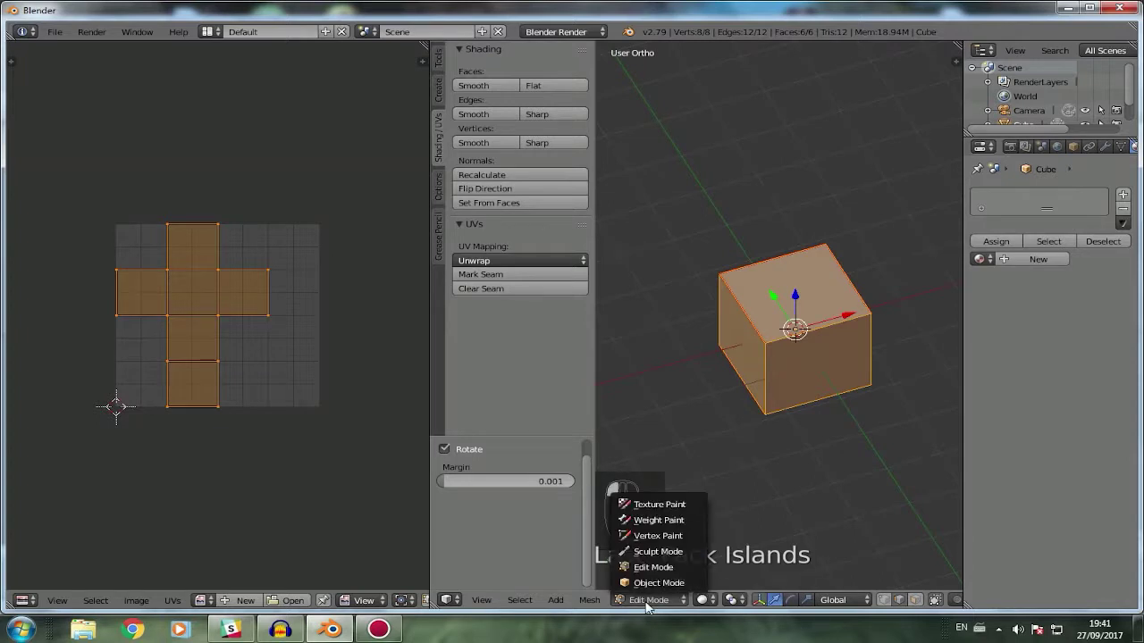
left_click(666, 504)
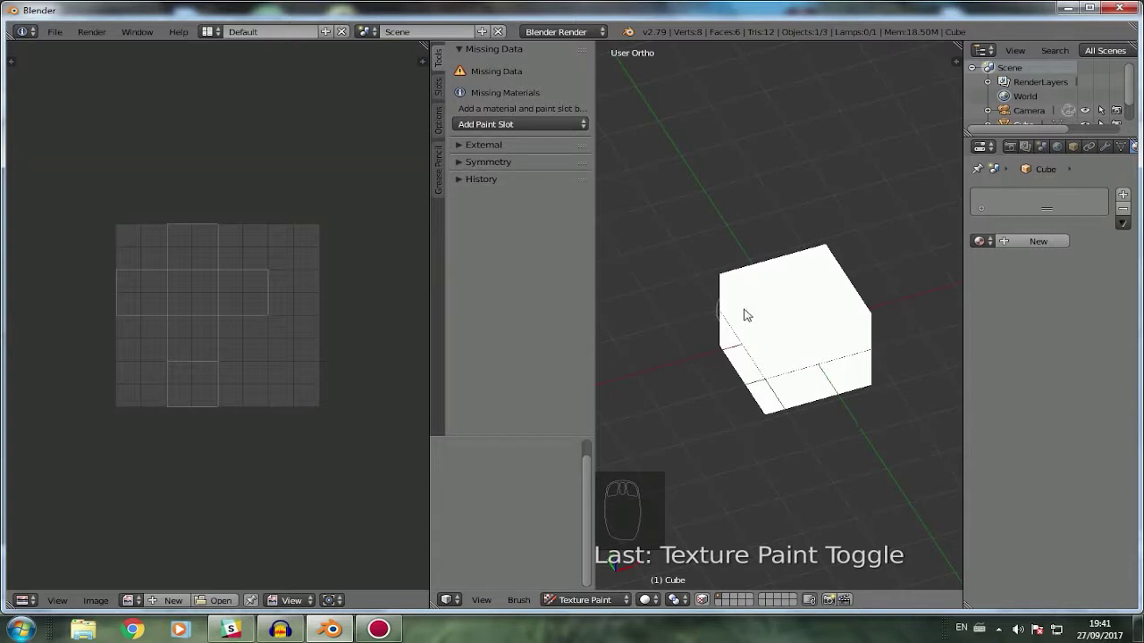
Begin adding a Diffuse Color paint slot for the cube, set its color to white, and name it Textura_dado.
left_click(486, 125)
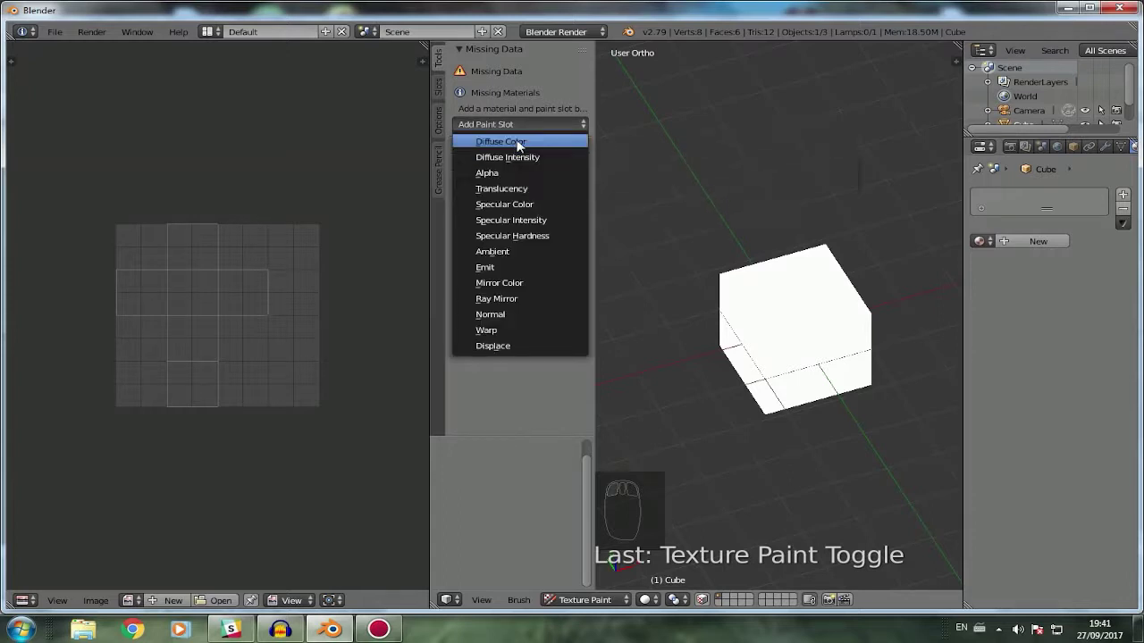
left_click(520, 143)
left_click(575, 185)
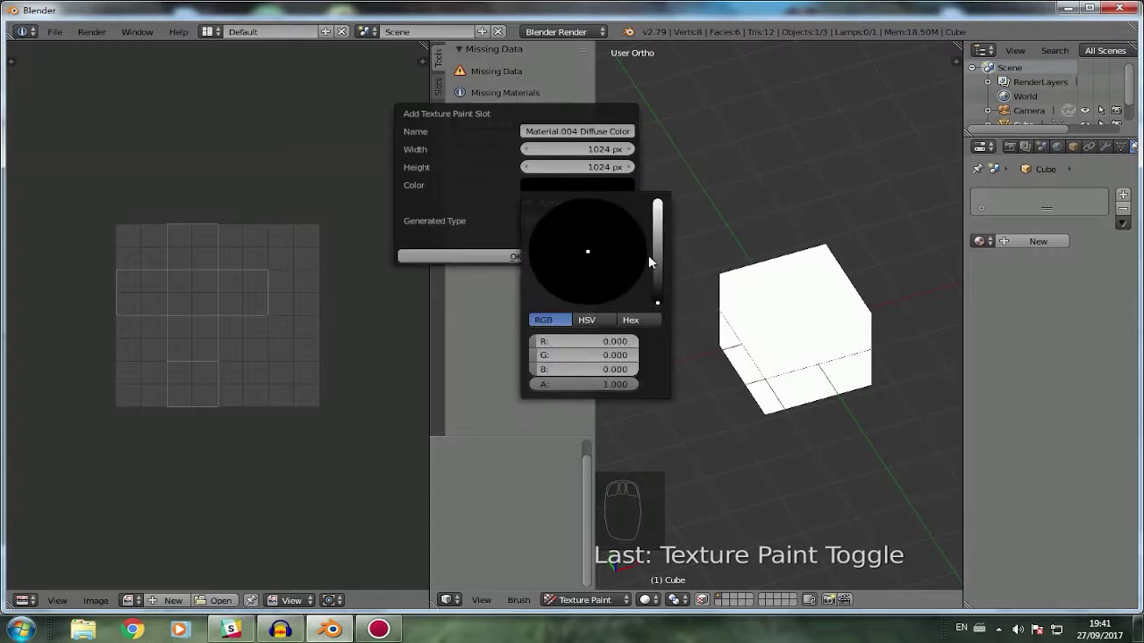
left_click_drag(657, 304, 658, 204)
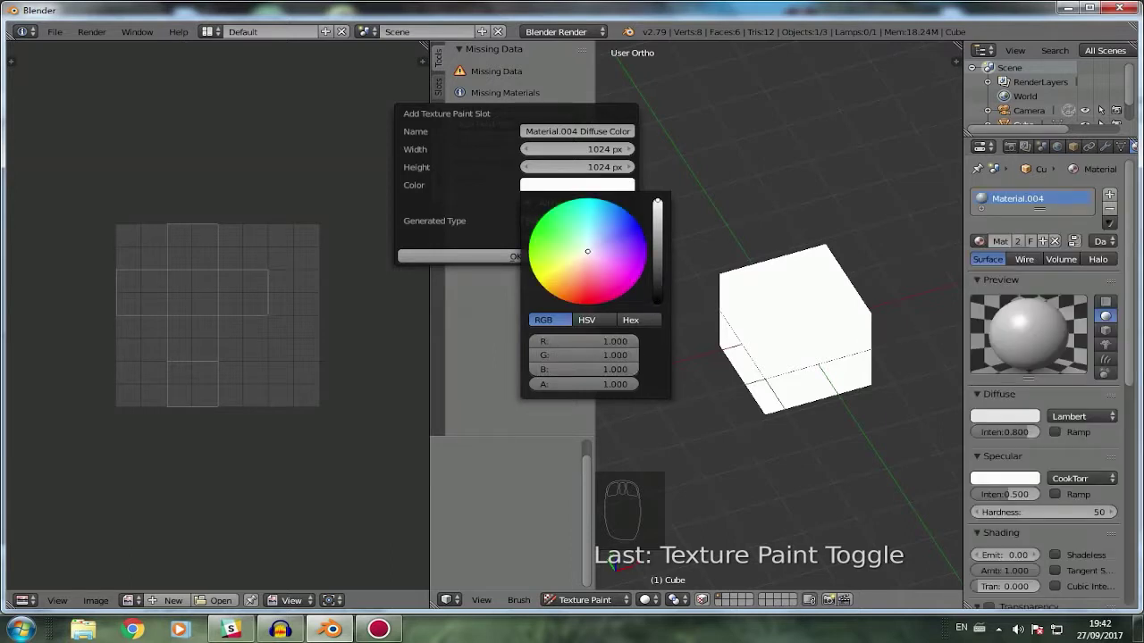
left_click(575, 132)
type("Textura_dado")
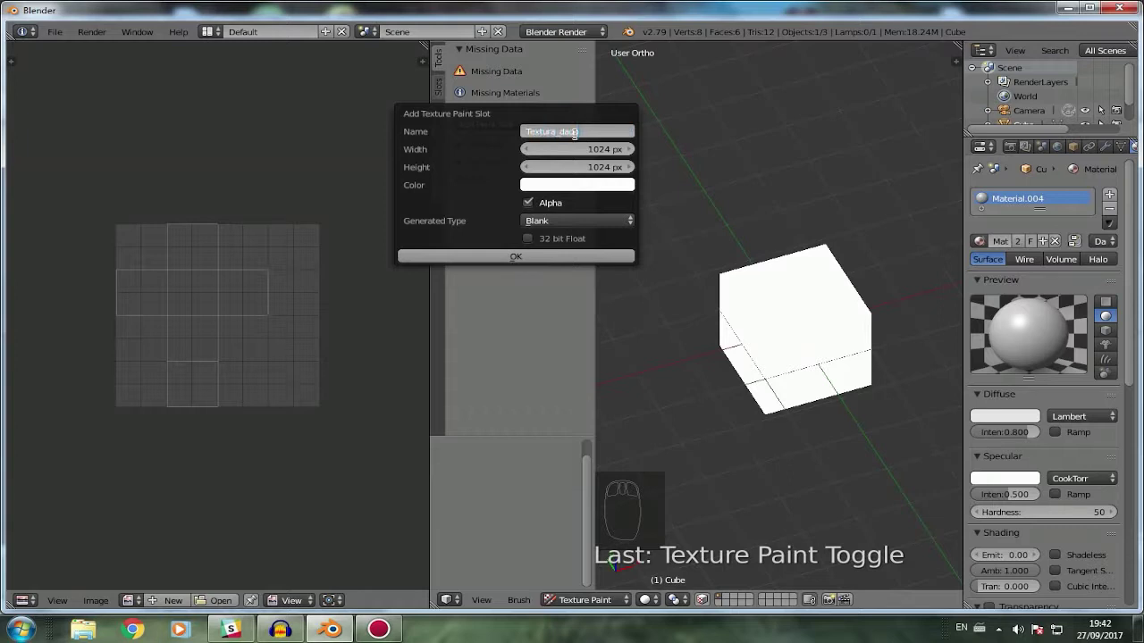
key("Return")
Set the paint slot's color to light beige (R 1.000, G 0.879, B 0.659) and create the slot.
left_click(583, 185)
left_click(570, 264)
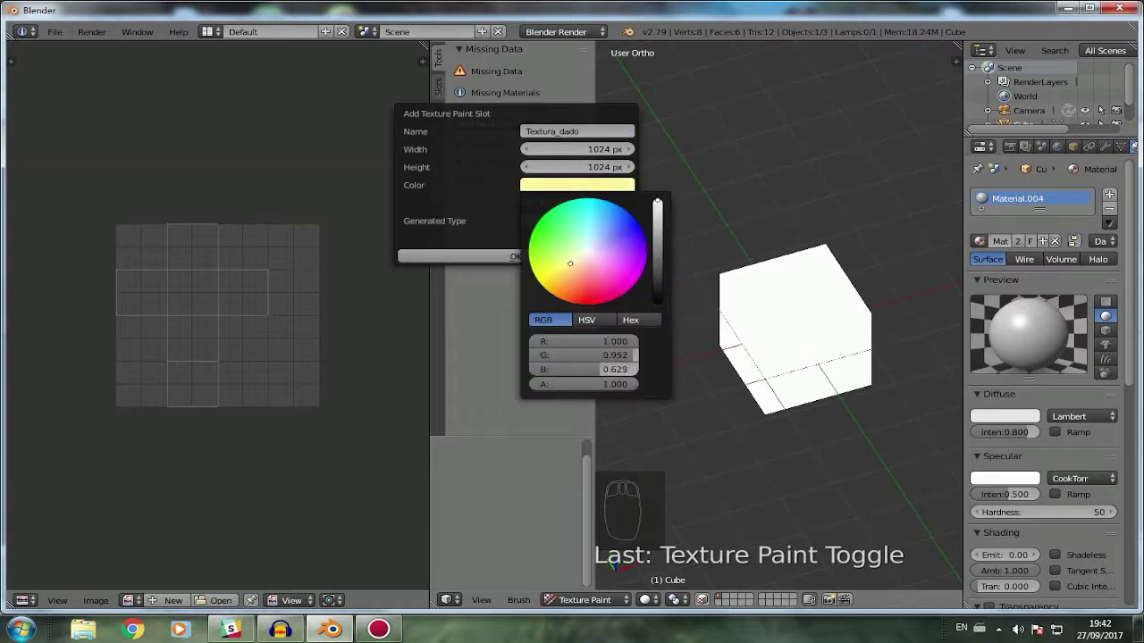
left_click(553, 186)
left_click_drag(564, 254, 575, 265)
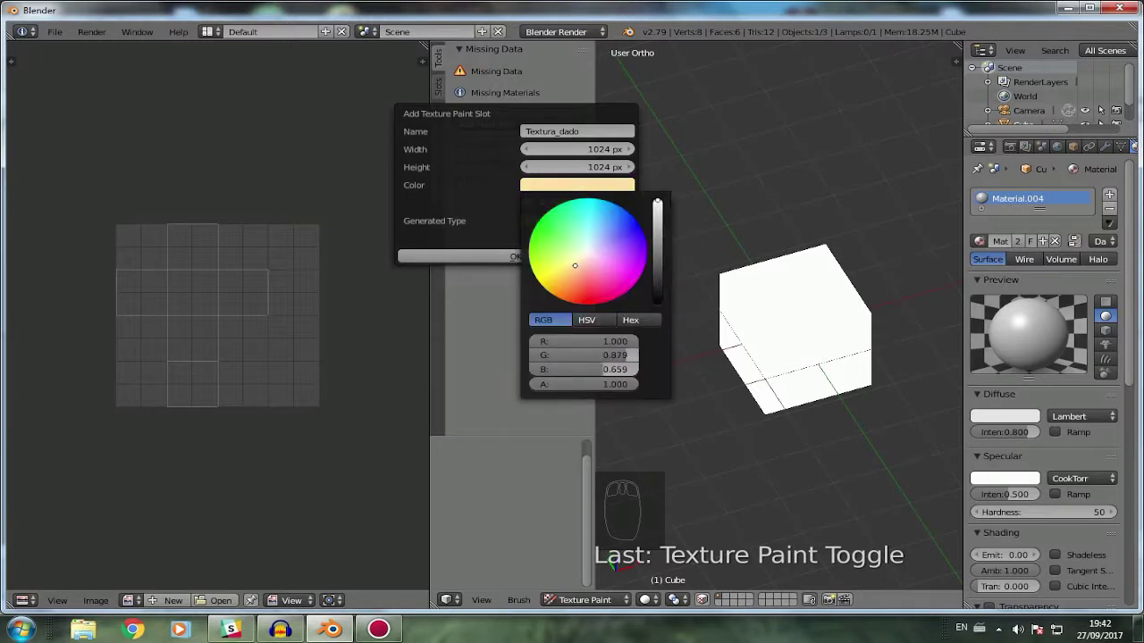
left_click(510, 257)
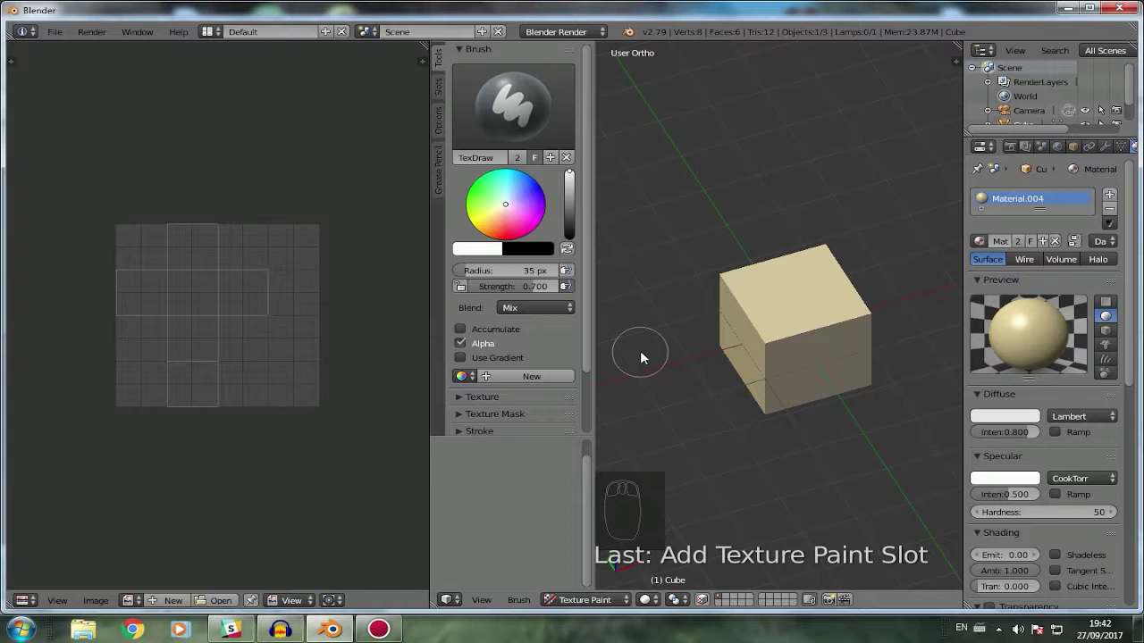
Switch the cube from Texture Paint back to Edit Mode.
left_click(606, 601)
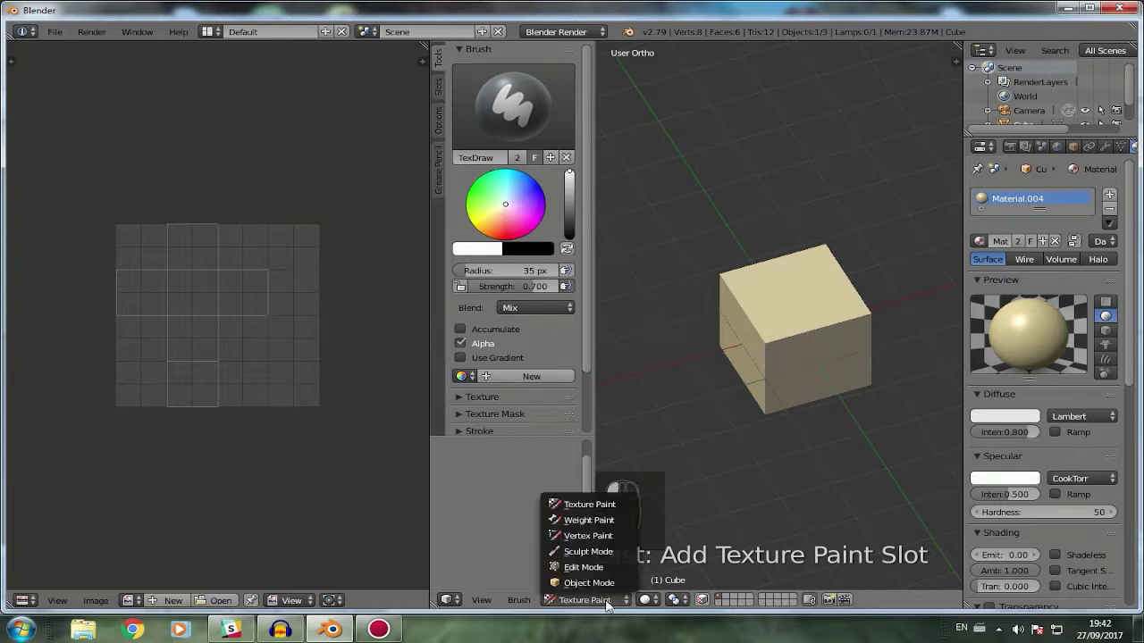
left_click(584, 568)
scroll(738, 455, "up", 3)
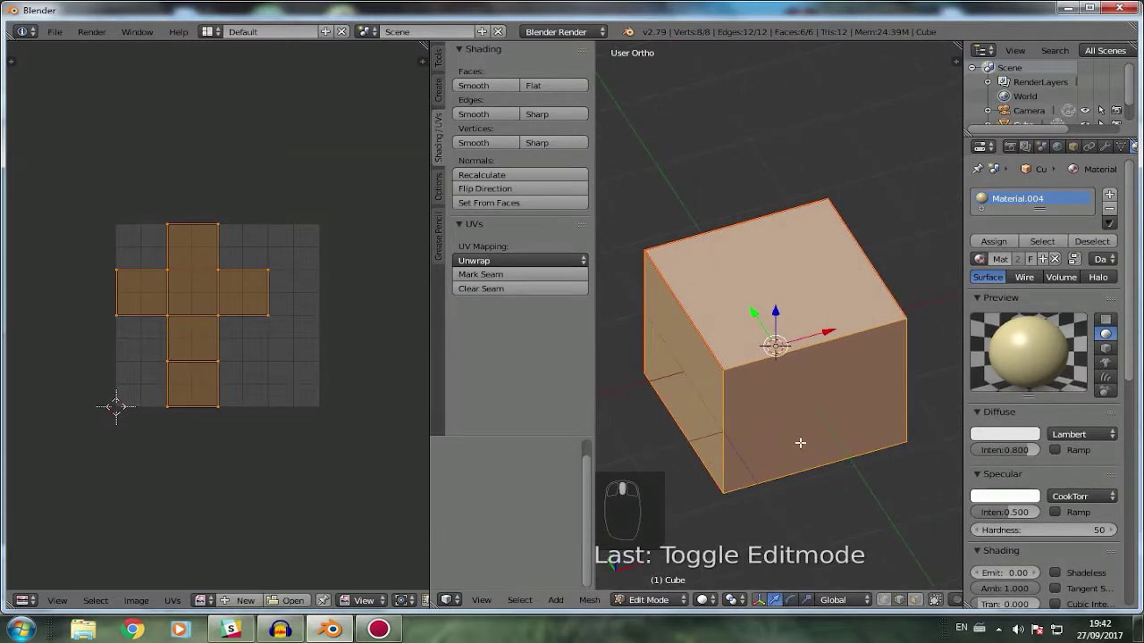
key("ctrl+b")
scroll(843, 442, "up", 2)
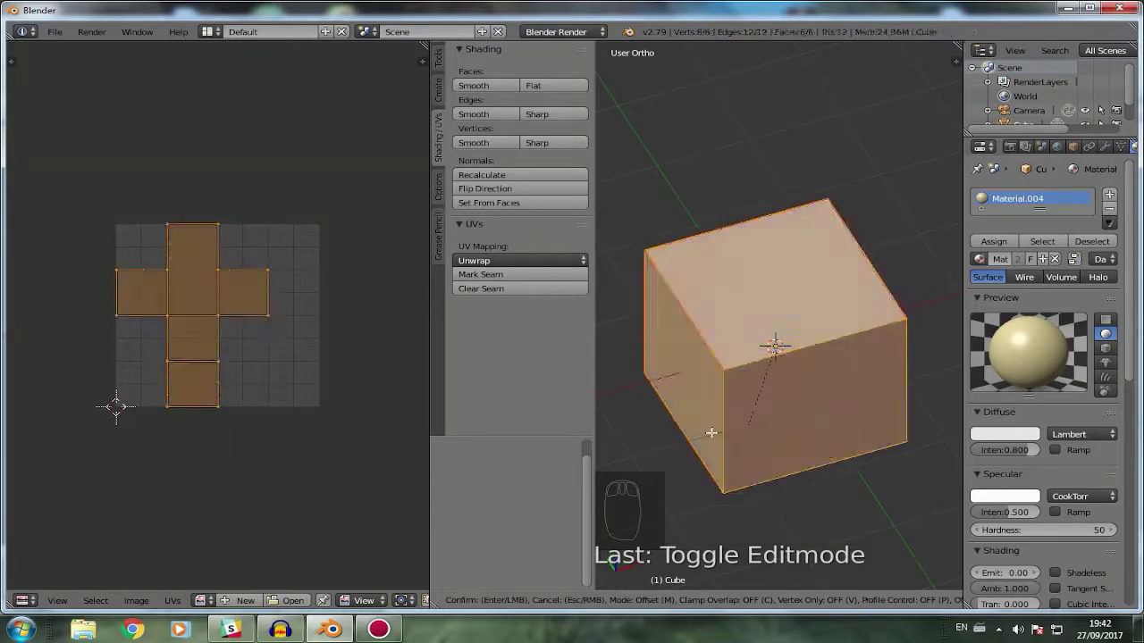
key("Escape")
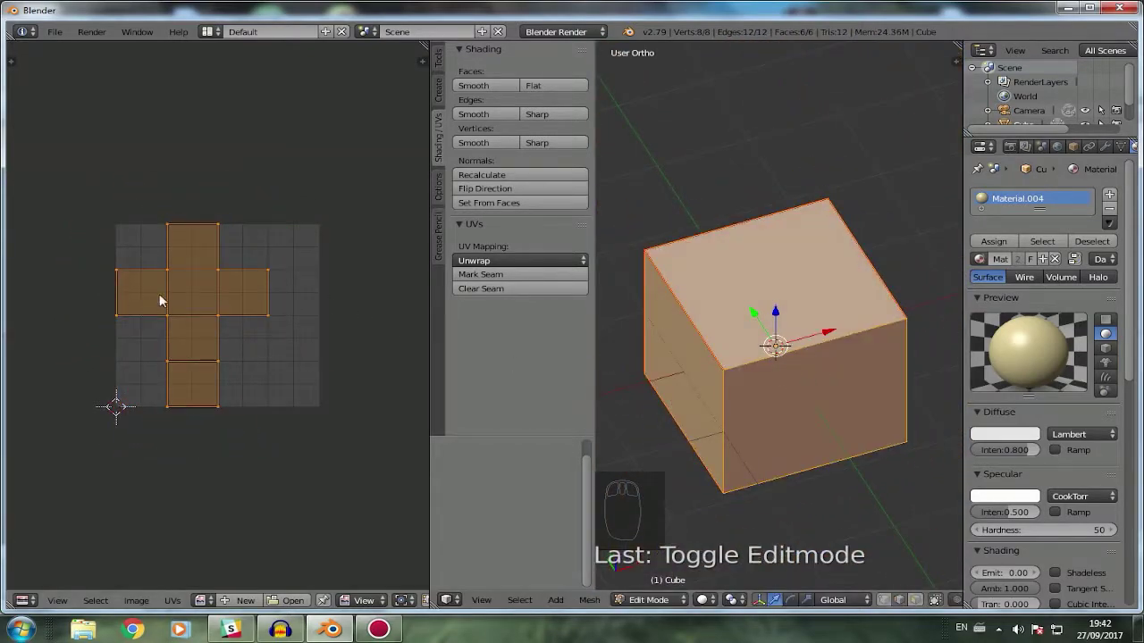
Bevel all edges of the cube with a narrow rounded multi-segment bevel and examine its effect on the UV layout.
key("ctrl+b")
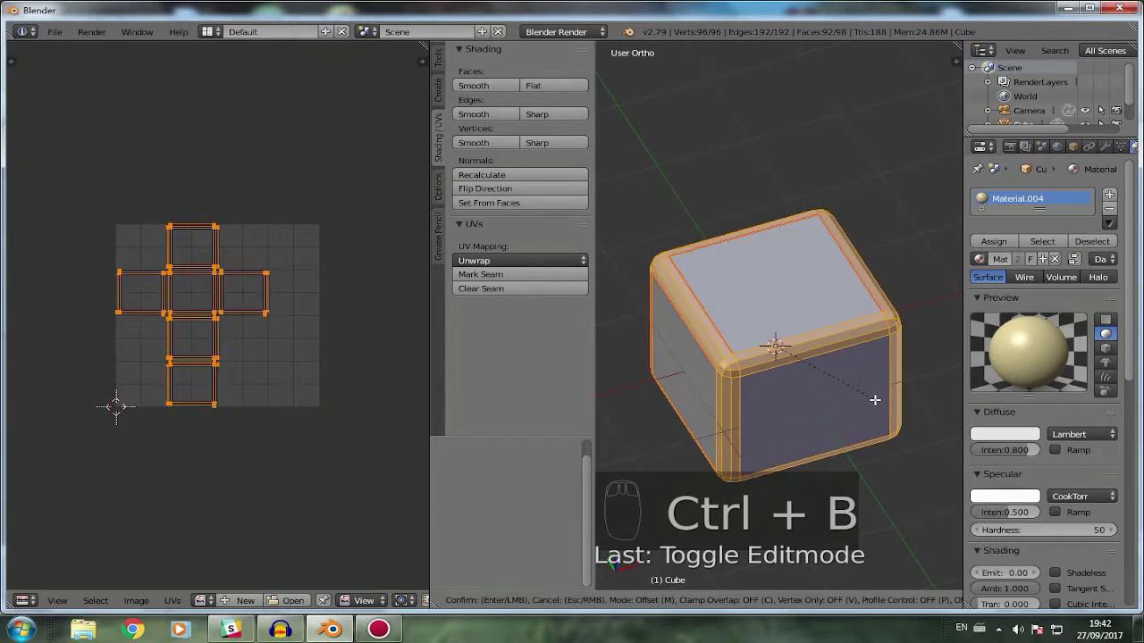
left_click(875, 399)
key("Tab")
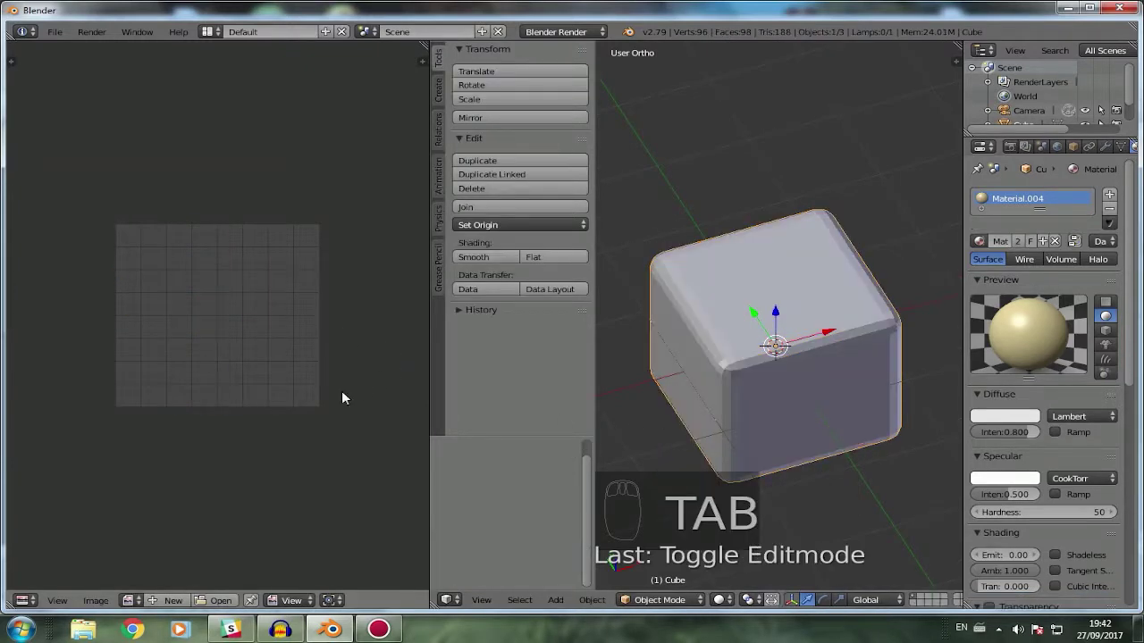
key("Tab")
scroll(210, 371, "up", 6)
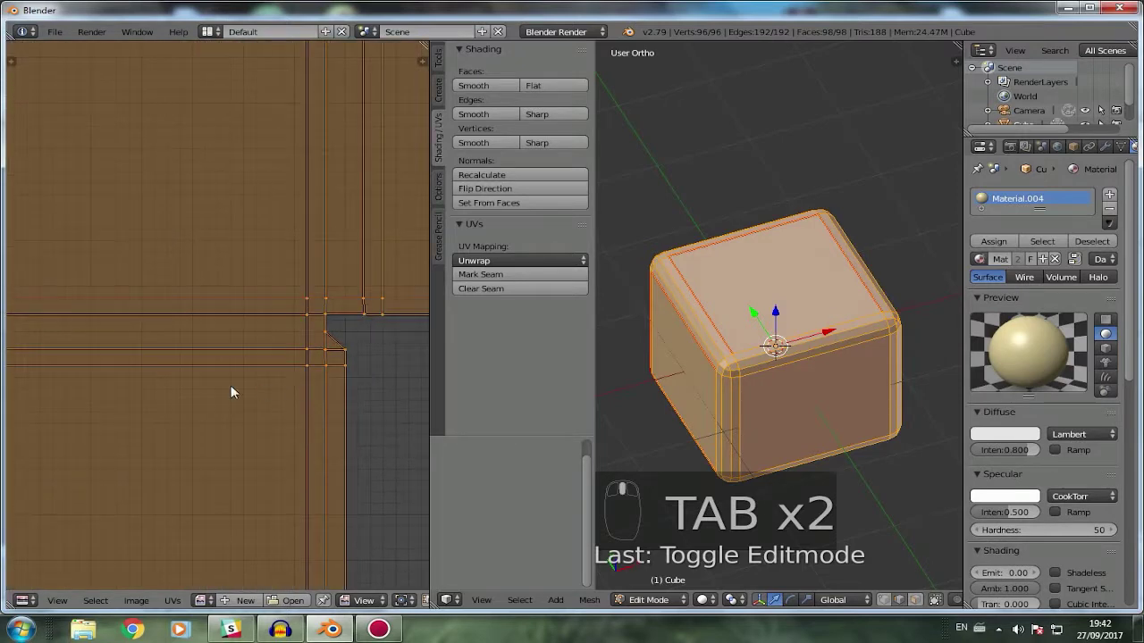
scroll(268, 375, "down", 3)
scroll(148, 322, "up", 3)
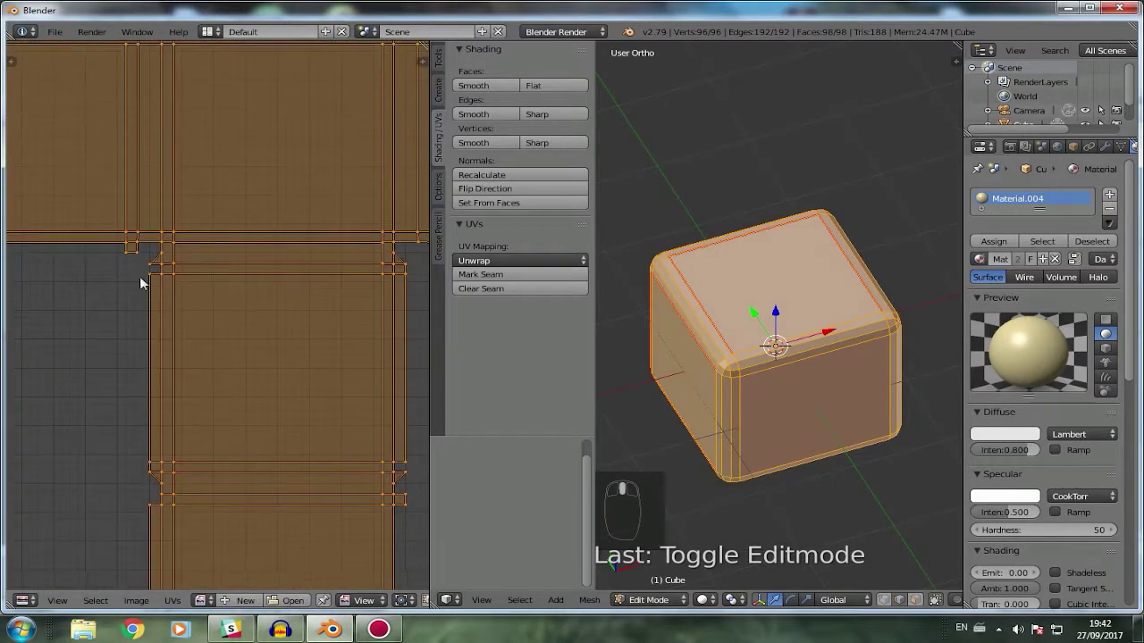
scroll(139, 276, "down", 4)
scroll(295, 401, "up", 2)
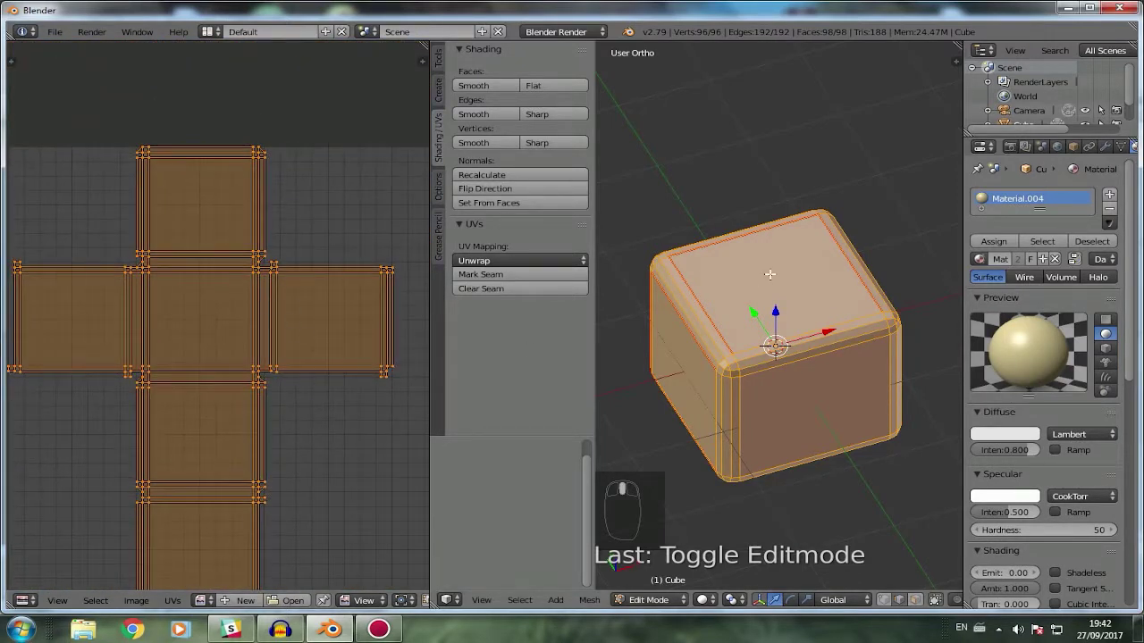
Undo the bevel on the cube's edges.
key("ctrl+z")
key("ctrl+z")
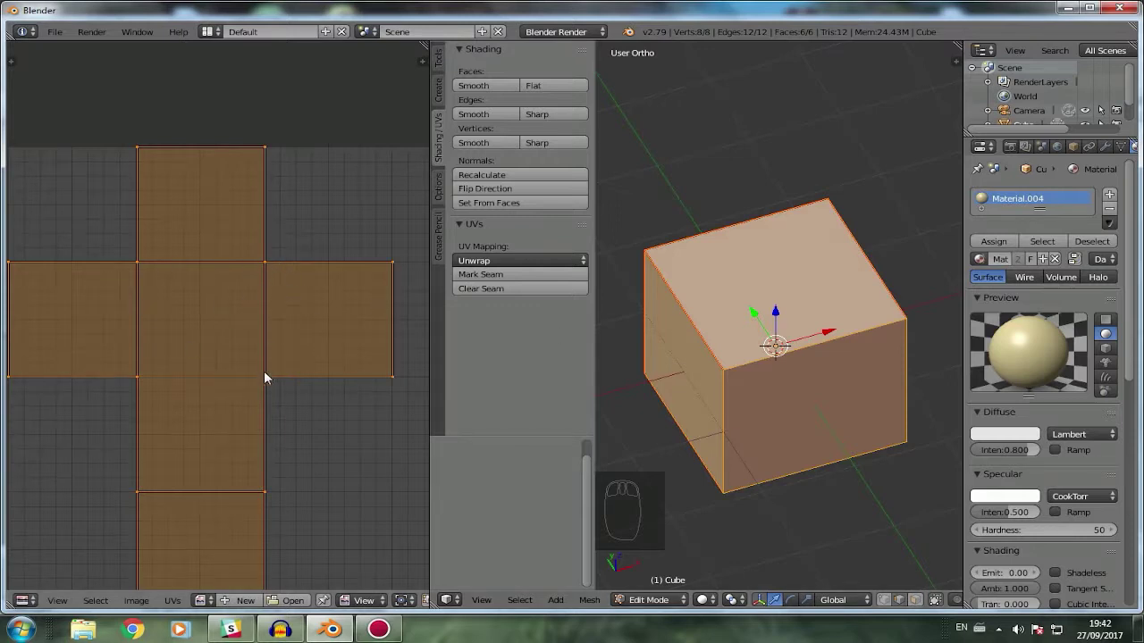
middle_click_drag(847, 328, 702, 382)
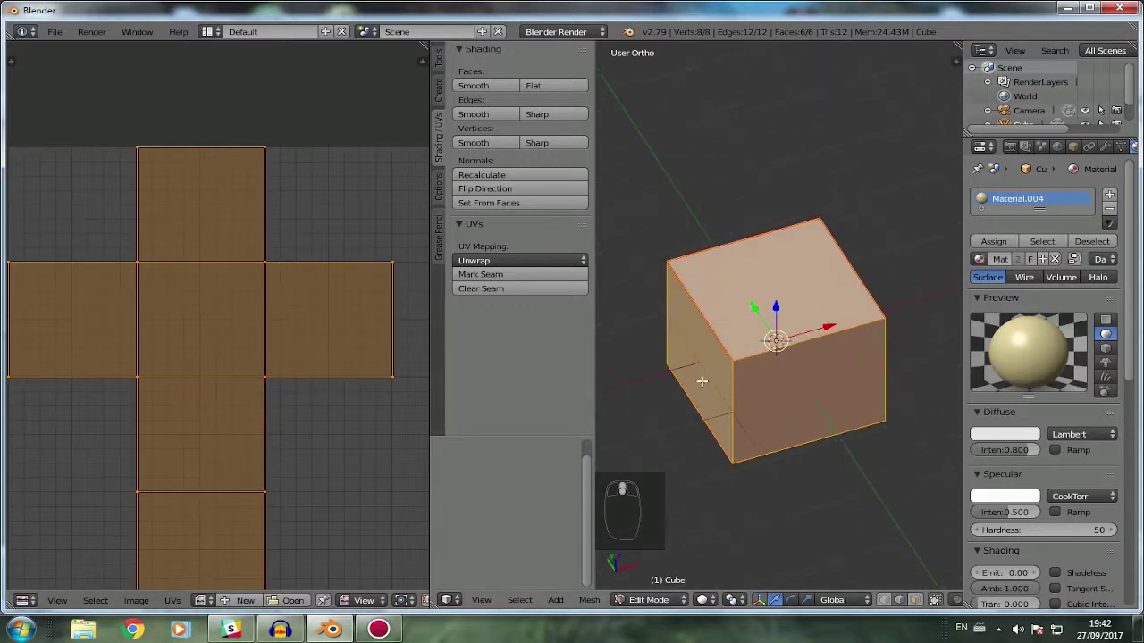
scroll(753, 402, "down", 2)
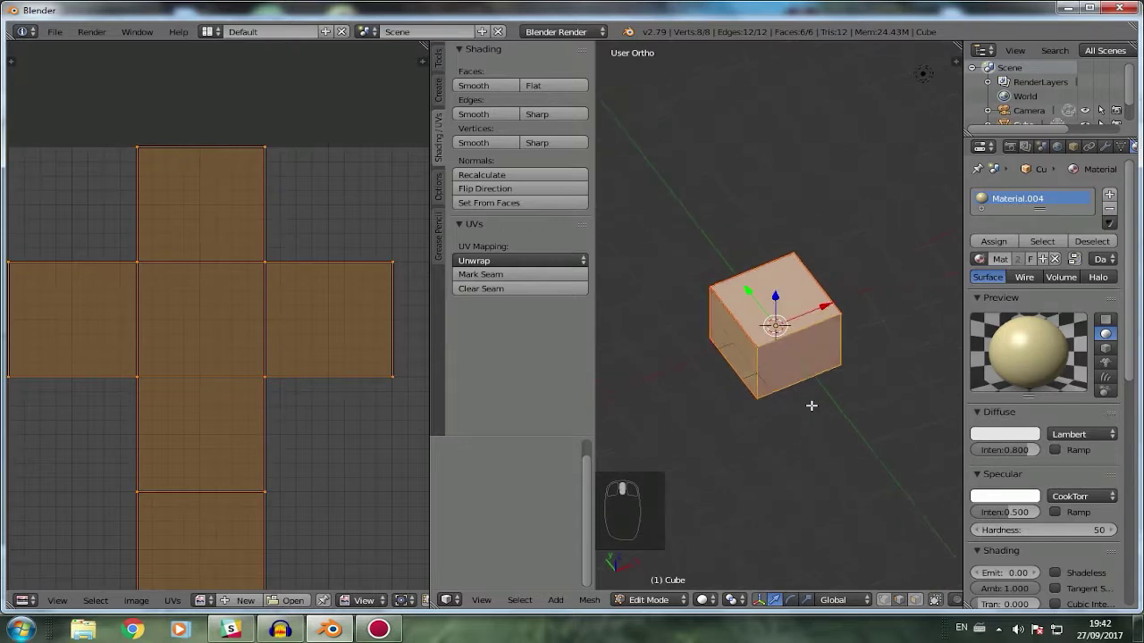
scroll(764, 402, "up", 3)
middle_click_drag(794, 315, 748, 485)
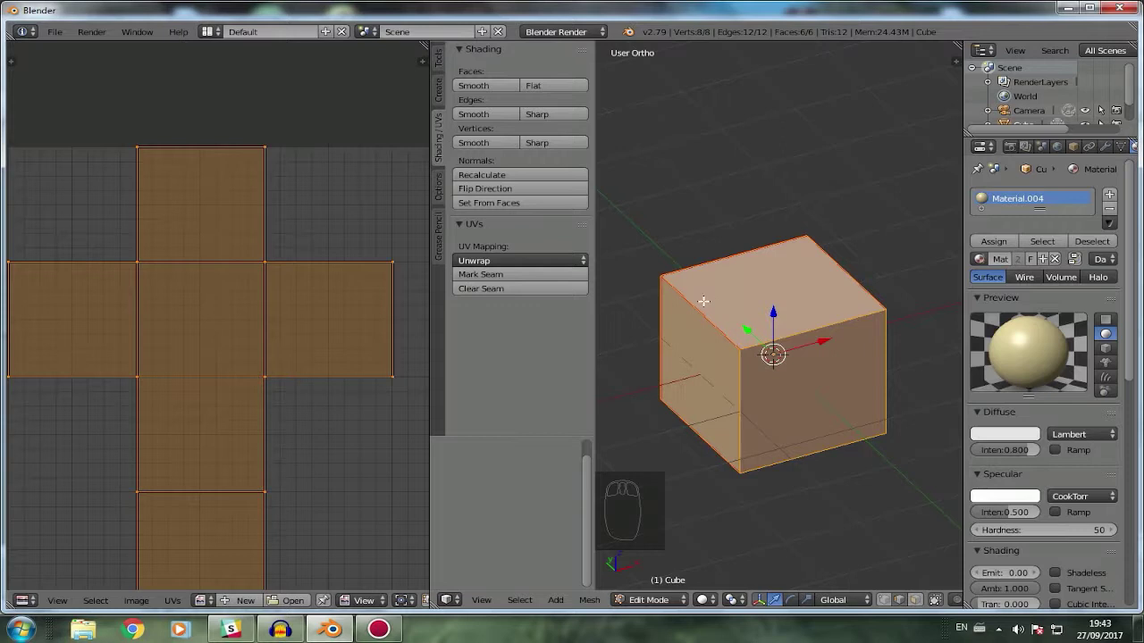
Switch the cube to Texture Paint mode and set the brush radius to 10 px and strength to 1.000.
left_click(645, 599)
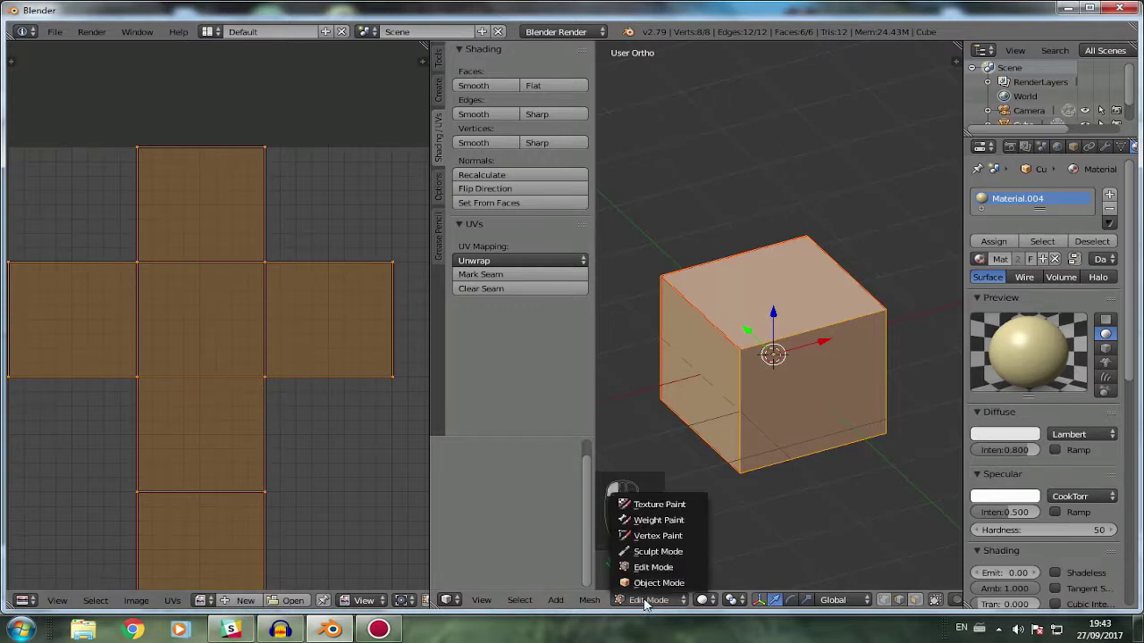
left_click(649, 504)
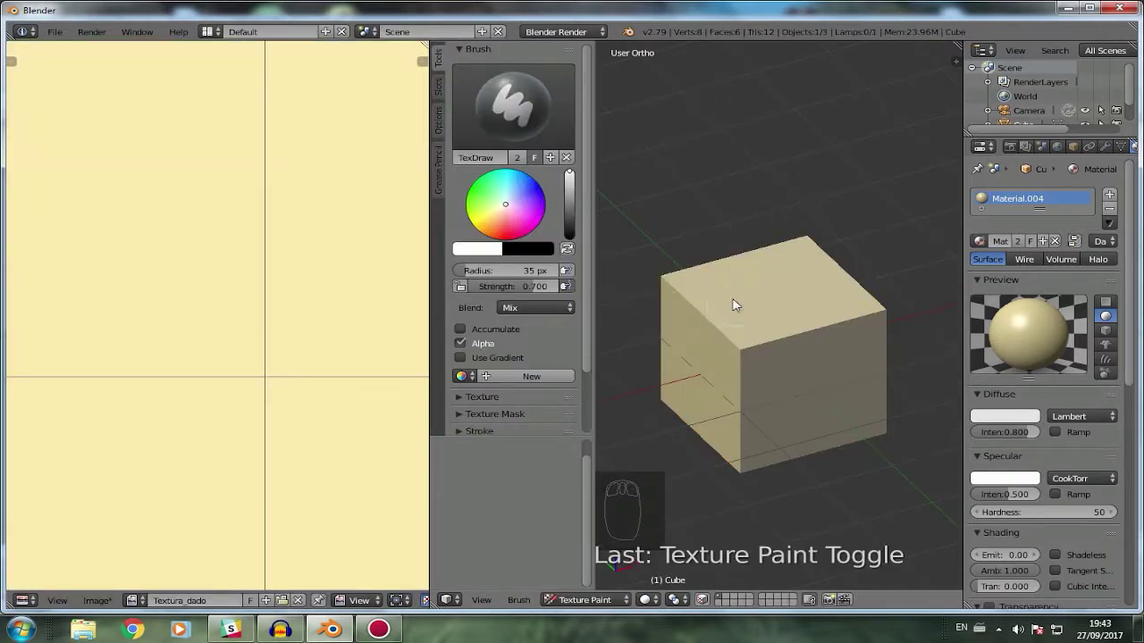
scroll(200, 242, "down", 4)
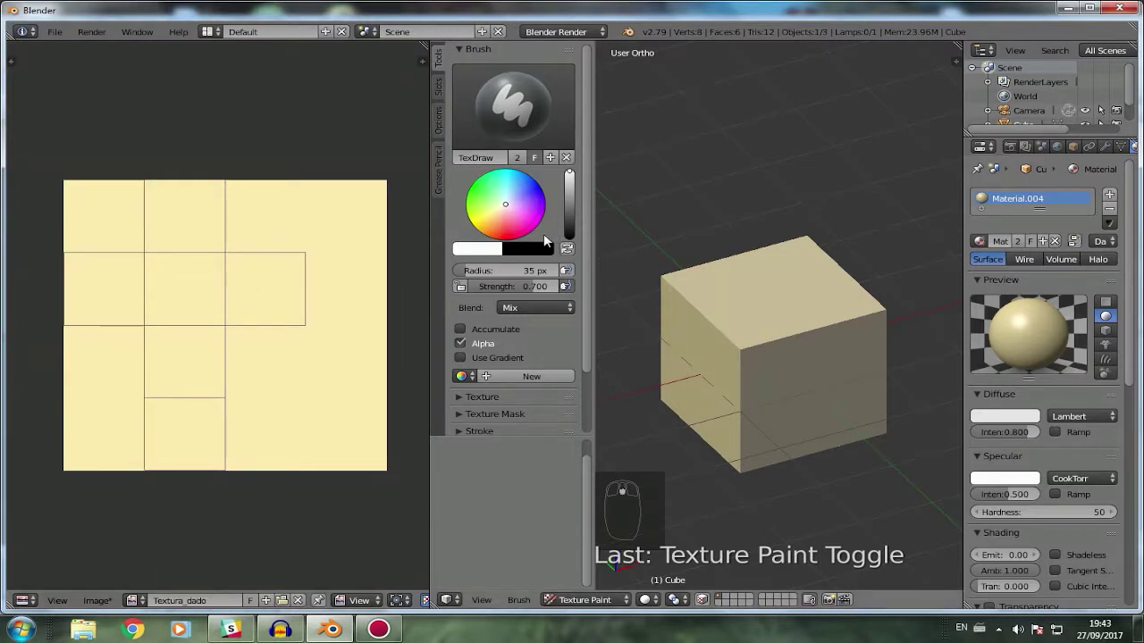
left_click_drag(489, 272, 460, 271)
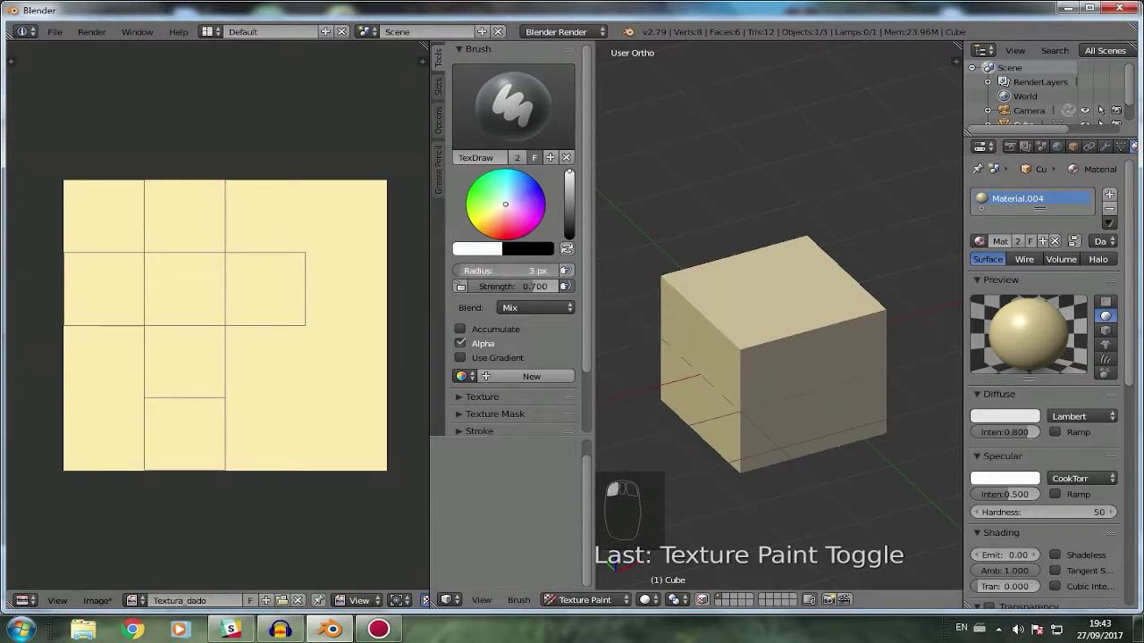
left_click(459, 269)
type("10")
left_click(506, 287)
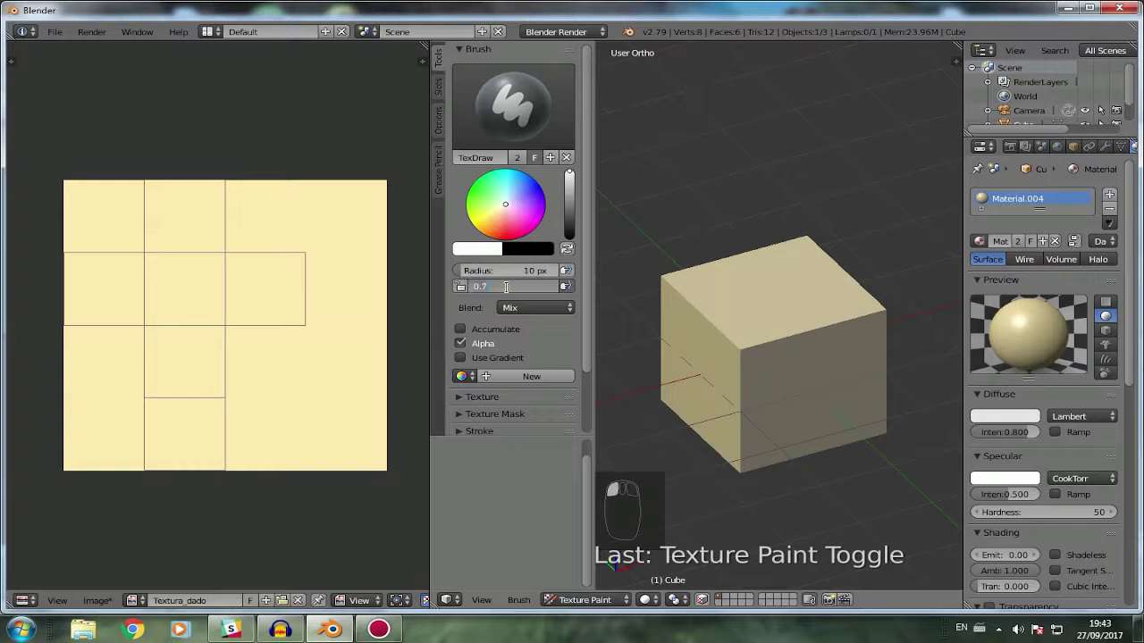
type("1")
key("Return")
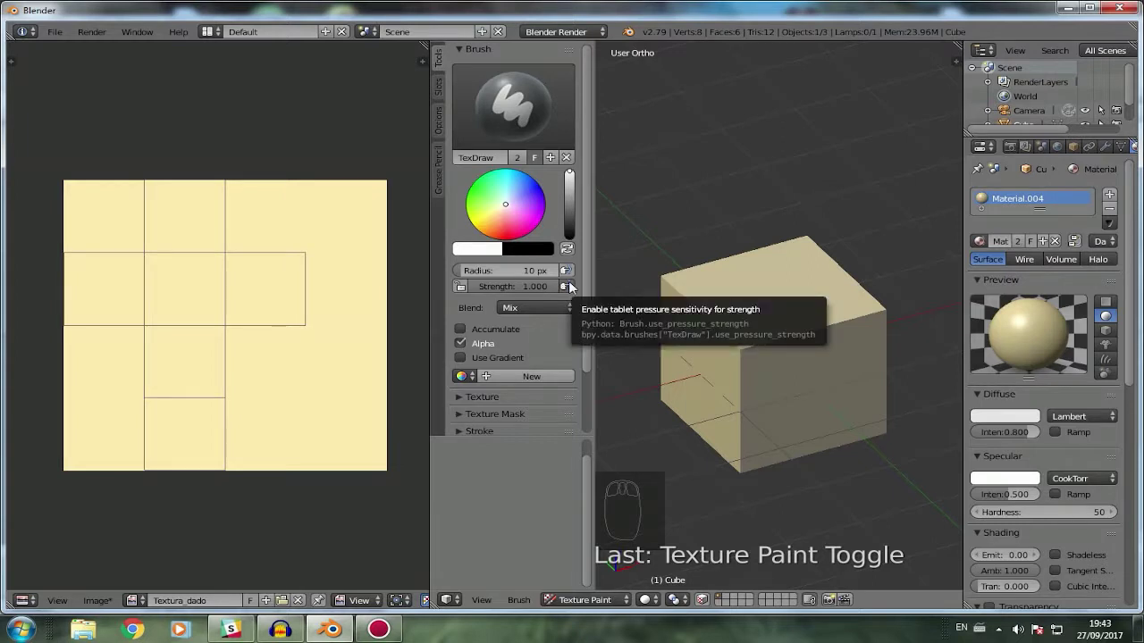
Try toggling tablet pressure sensitivity for the brush radius and strength.
left_click(568, 271)
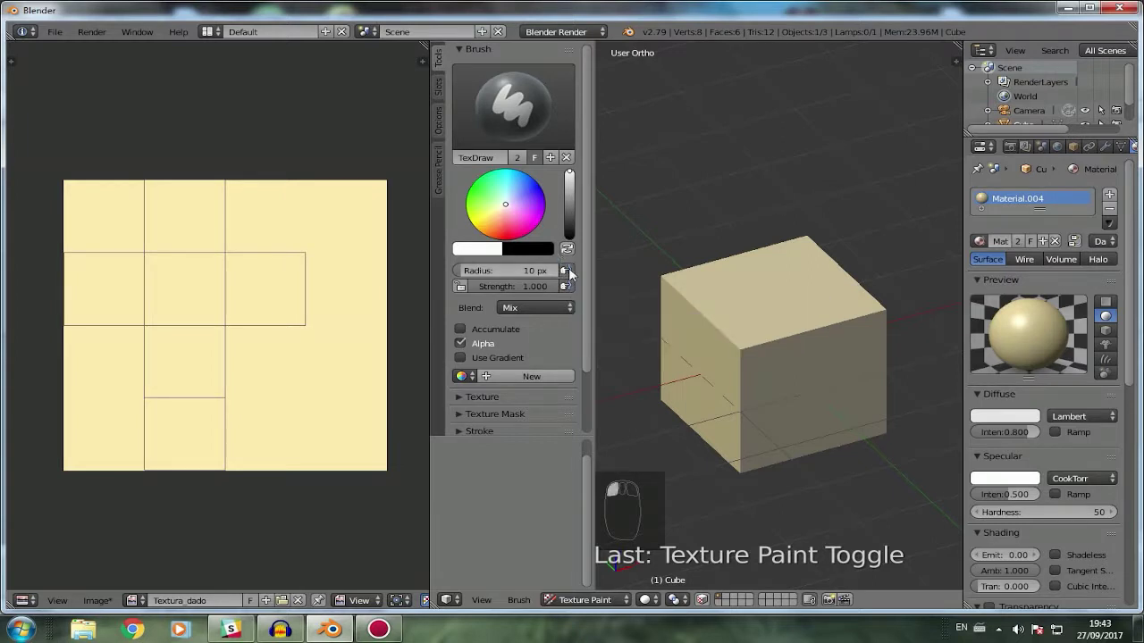
left_click(568, 271)
left_click(567, 291)
left_click(568, 287)
left_click(567, 287)
left_click(567, 272)
left_click(567, 271)
left_click(568, 287)
left_click(568, 287)
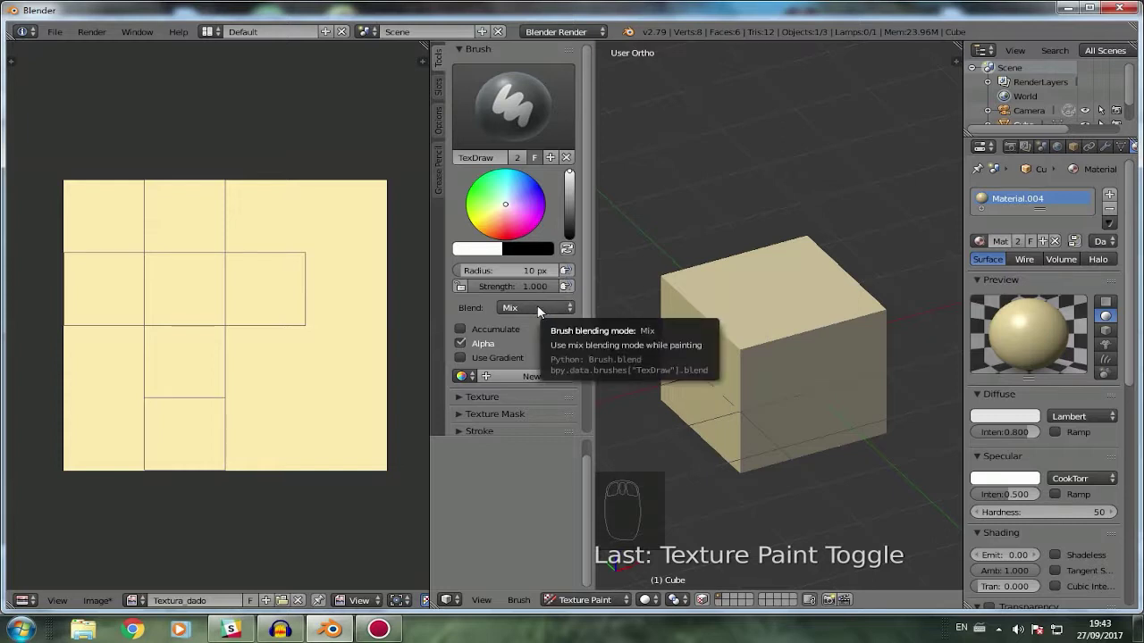
scroll(527, 385, "down", 2)
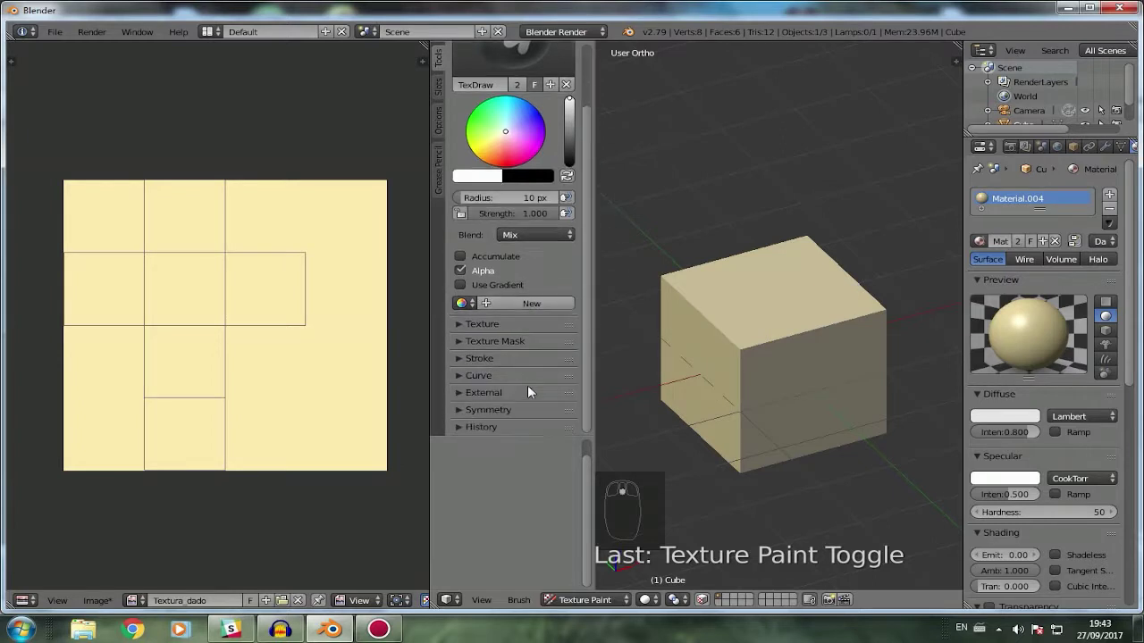
left_click(458, 378)
left_click(457, 378)
left_click(457, 361)
left_click(458, 361)
scroll(500, 304, "up", 1)
left_click(530, 259)
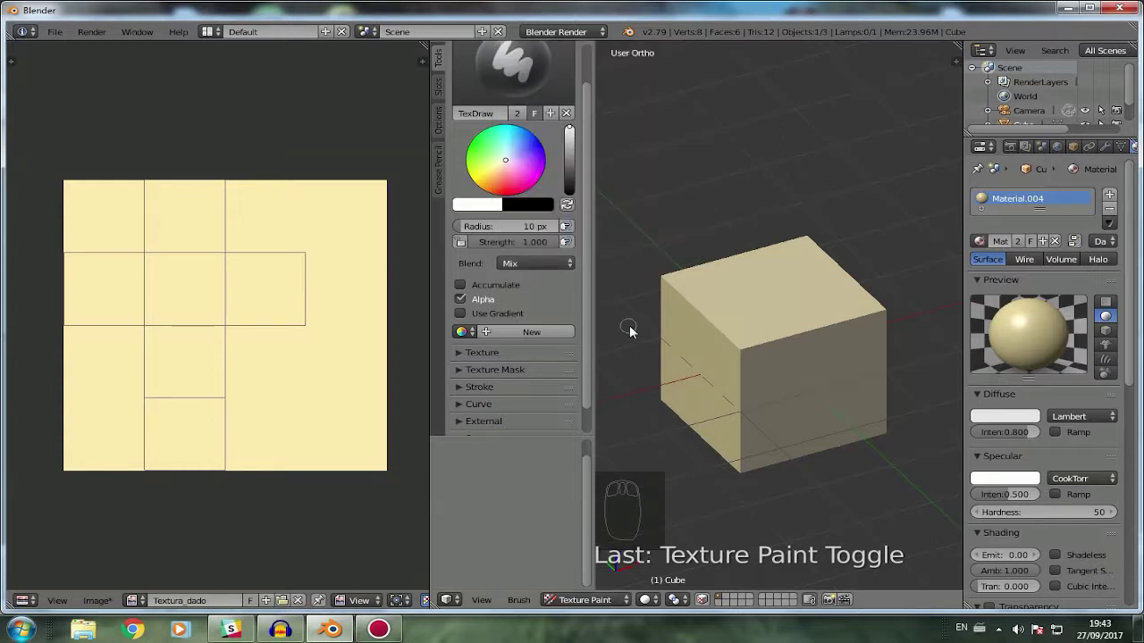
Darken the brush color to near-black and paint a single dot at the center of the cube's top face.
scroll(767, 346, "up", 2)
middle_click_drag(767, 346, 635, 258)
left_click_drag(572, 172, 569, 188)
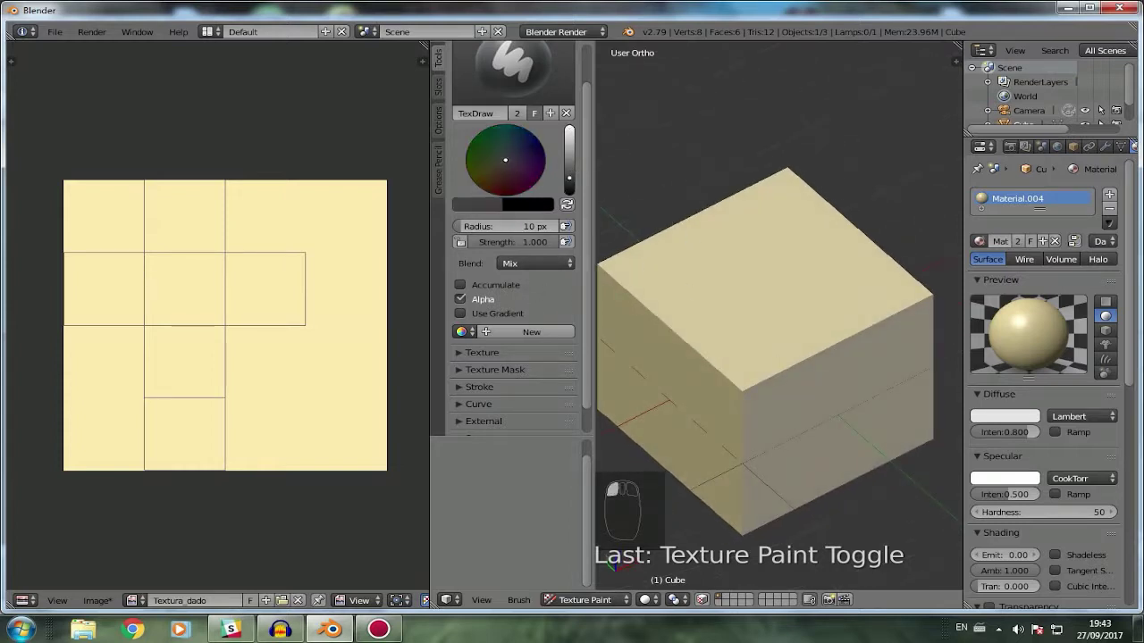
left_click(758, 274)
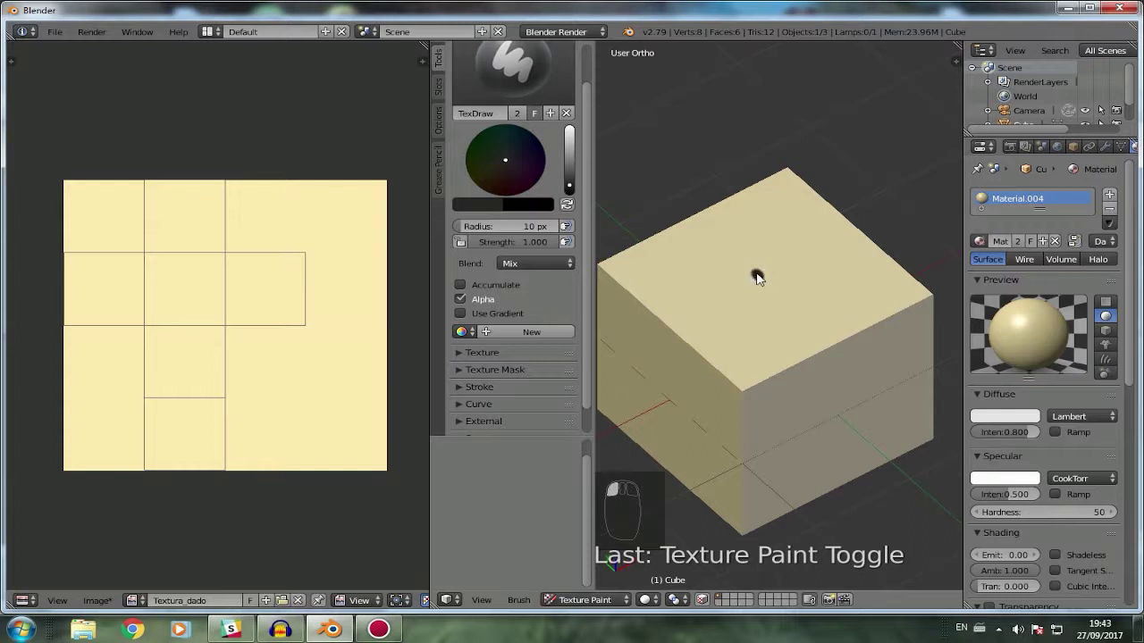
Paint six black dots in two rows of three on the cube's bottom face, opposite the single dot.
mouse_move(758, 274)
middle_mouse_down()
mouse_move(786, 300)
mouse_move(843, 158)
mouse_move(855, 166)
middle_mouse_up()
left_click(679, 345)
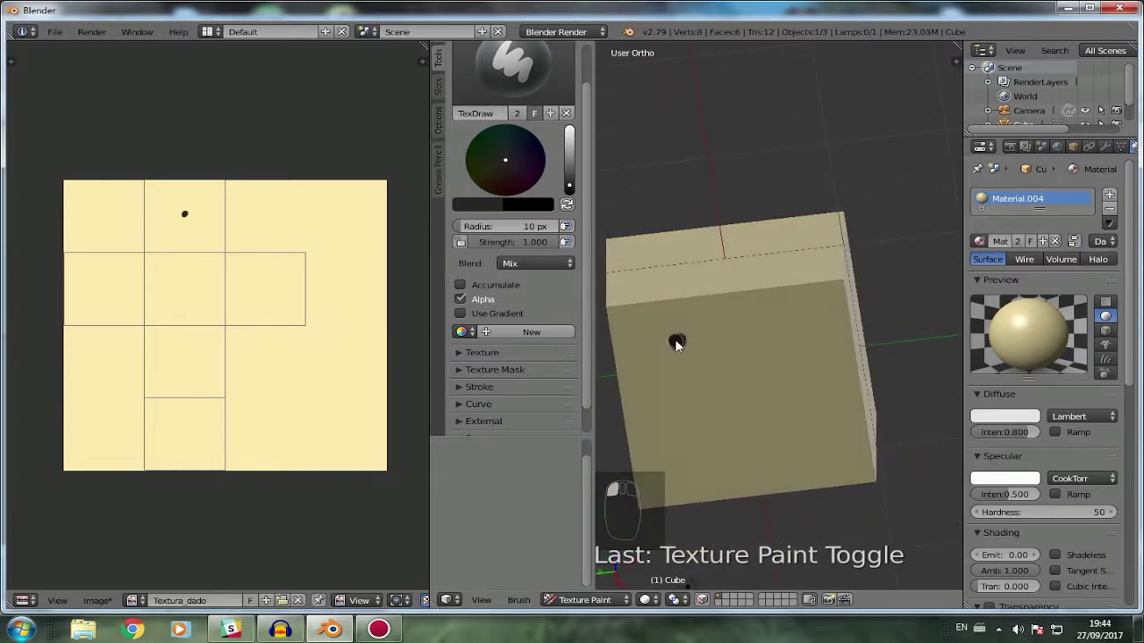
left_click(682, 405)
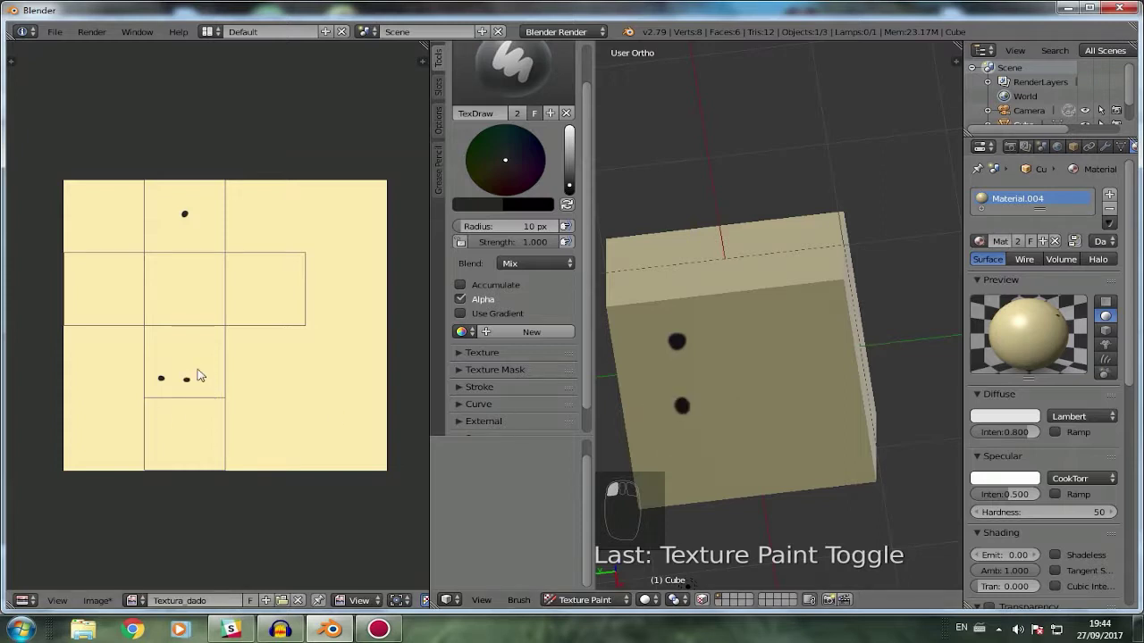
left_click(683, 458)
left_click(789, 334)
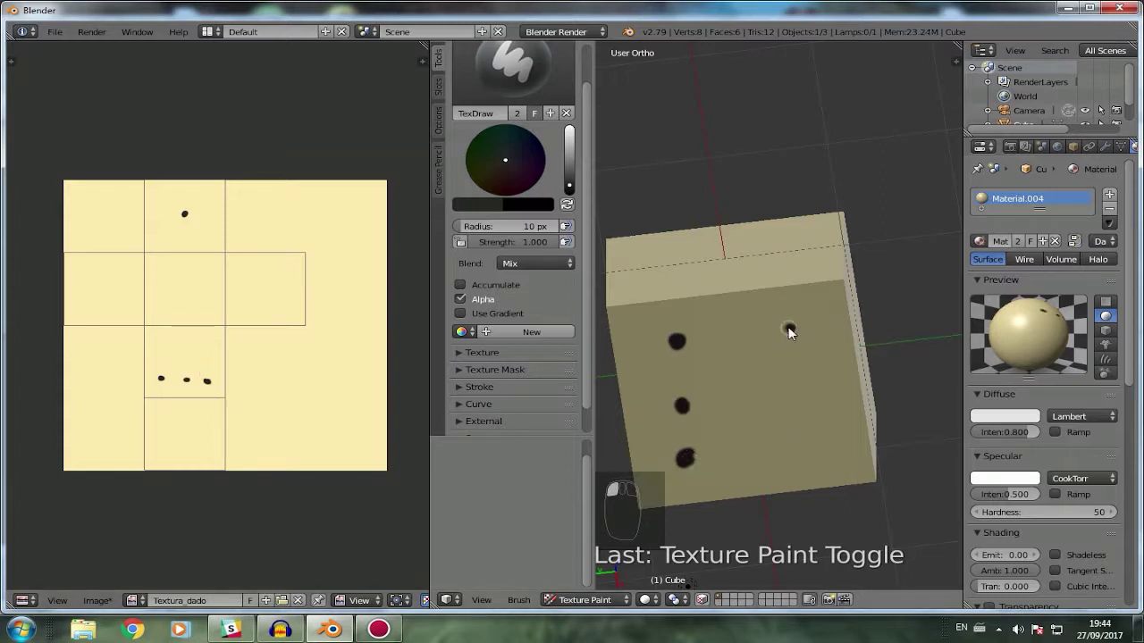
left_click(787, 391)
mouse_move(800, 443)
left_mouse_down()
mouse_move(786, 448)
mouse_move(801, 450)
left_mouse_up()
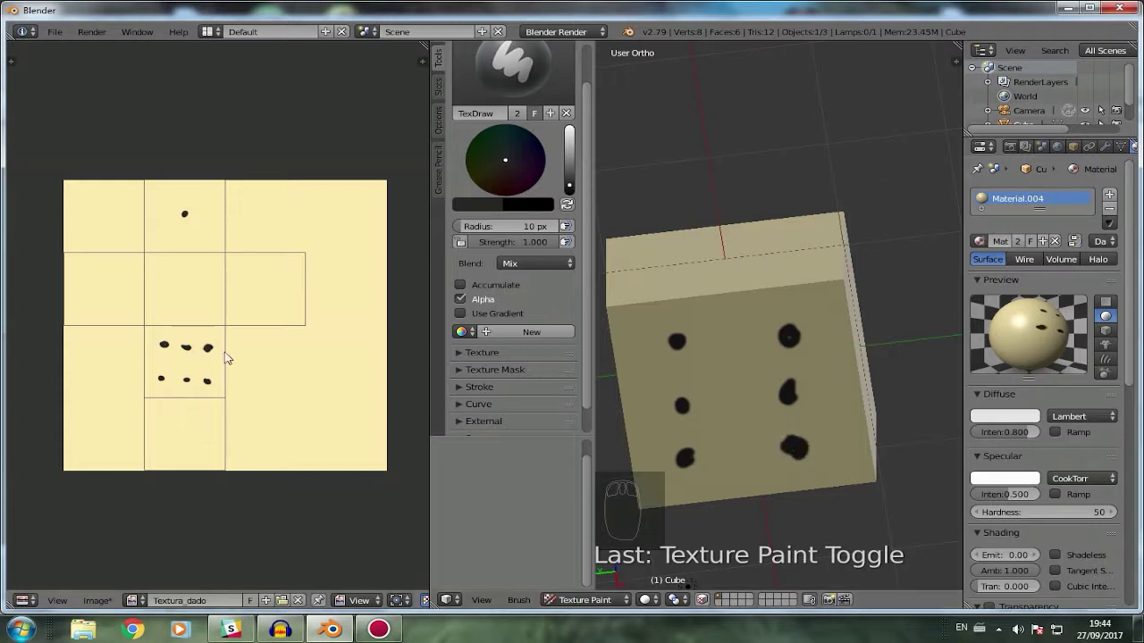
Switch the image editor showing Textura_dado from View to Paint mode.
mouse_move(824, 388)
middle_mouse_down()
mouse_move(835, 345)
mouse_move(805, 334)
mouse_move(824, 386)
mouse_move(822, 370)
middle_mouse_up()
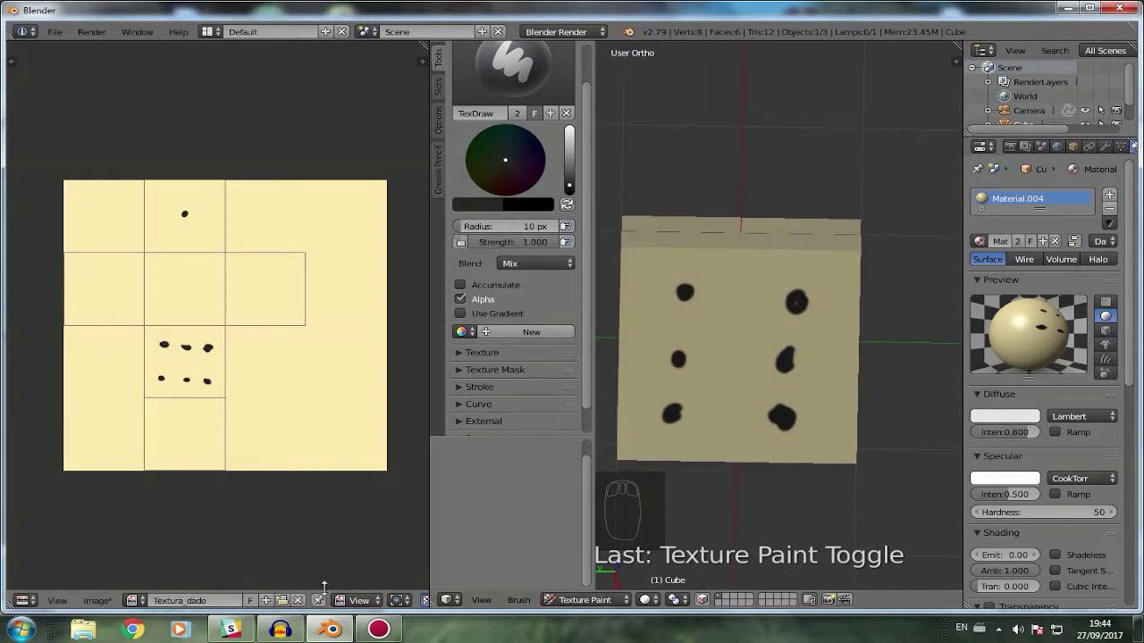
left_click(358, 599)
left_click(367, 565)
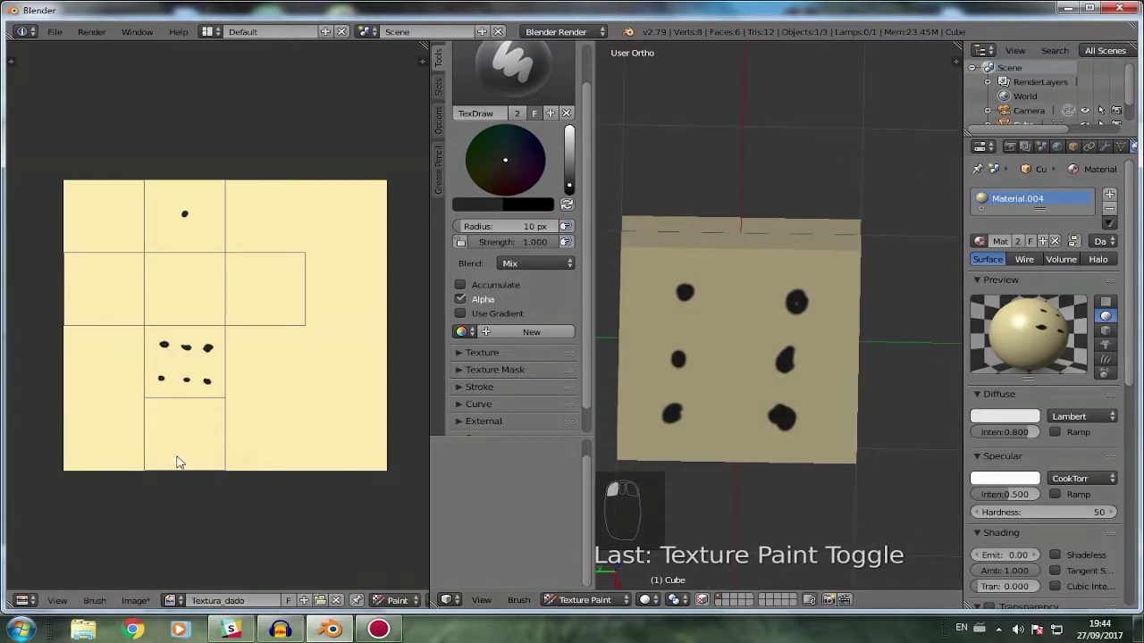
scroll(178, 462, "up", 3)
scroll(178, 462, "down", 2)
left_click(397, 599)
left_click(397, 548)
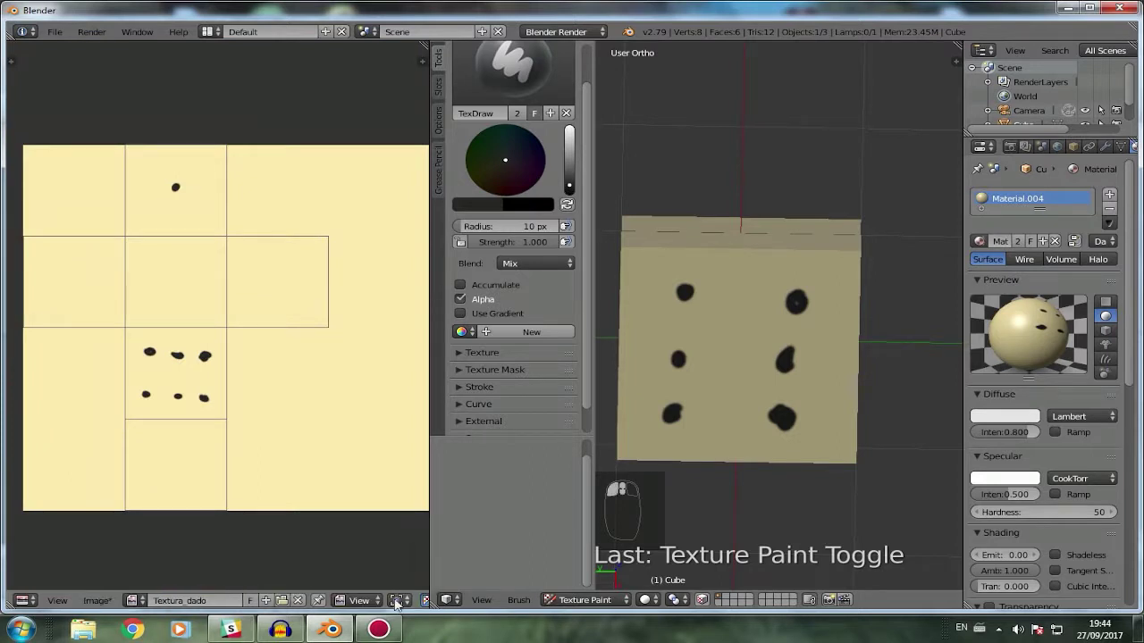
left_click(358, 600)
left_click(374, 572)
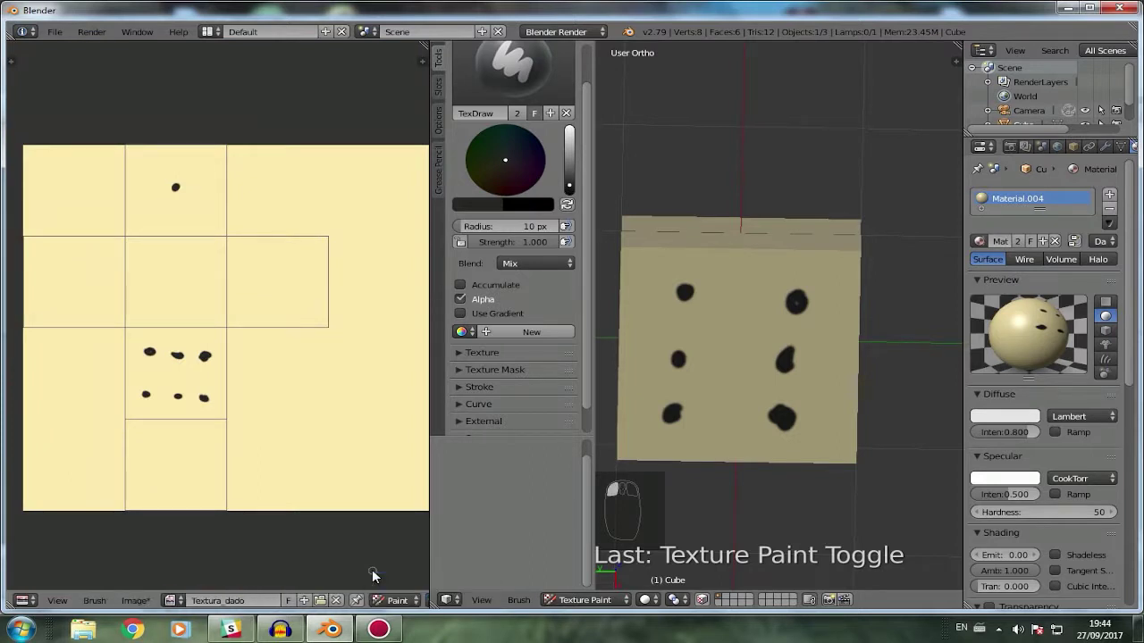
Widen the image editor and hide the 3D view's tool shelf.
left_click_drag(430, 563, 490, 561)
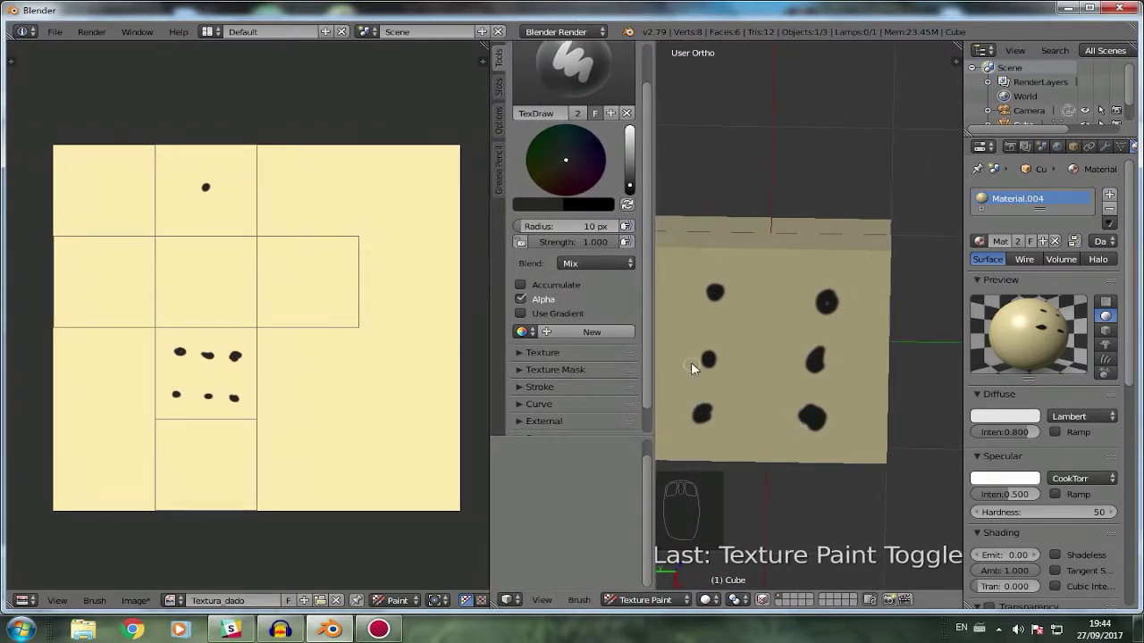
key("t")
scroll(217, 404, "up", 1)
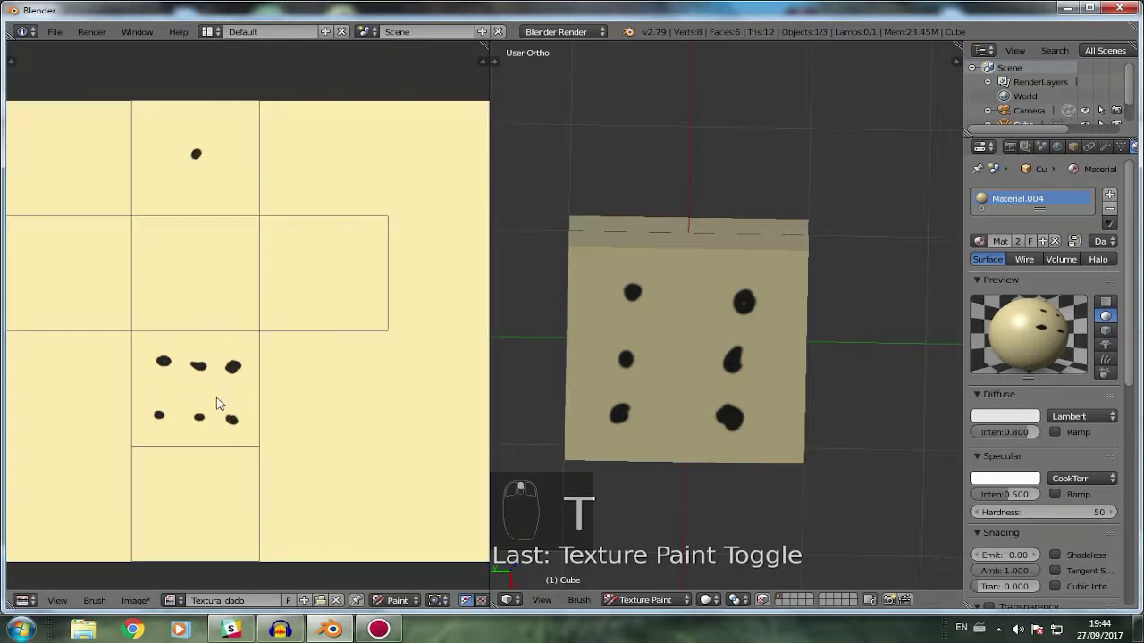
Thicken two of the six dots in the texture image and paint two diagonal dots on a blank side face of the cube.
mouse_move(230, 424)
left_mouse_down()
mouse_move(239, 418)
mouse_move(197, 415)
mouse_move(212, 418)
left_mouse_up()
mouse_move(738, 298)
middle_mouse_down()
mouse_move(670, 434)
mouse_move(700, 516)
mouse_move(745, 396)
mouse_move(759, 396)
middle_mouse_up()
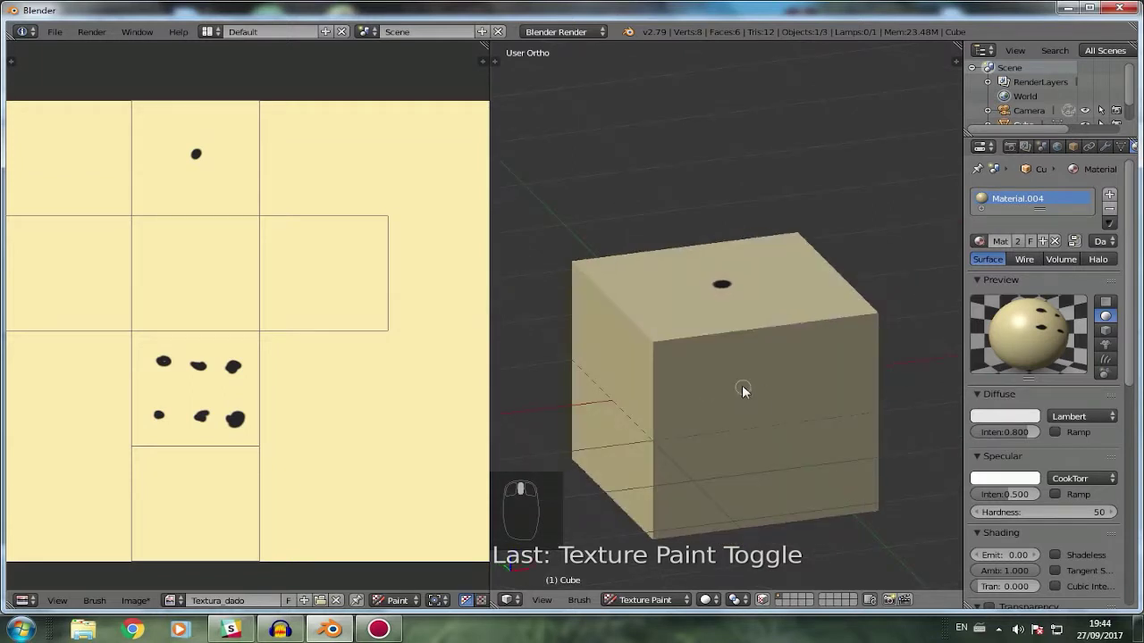
left_click_drag(715, 386, 721, 384)
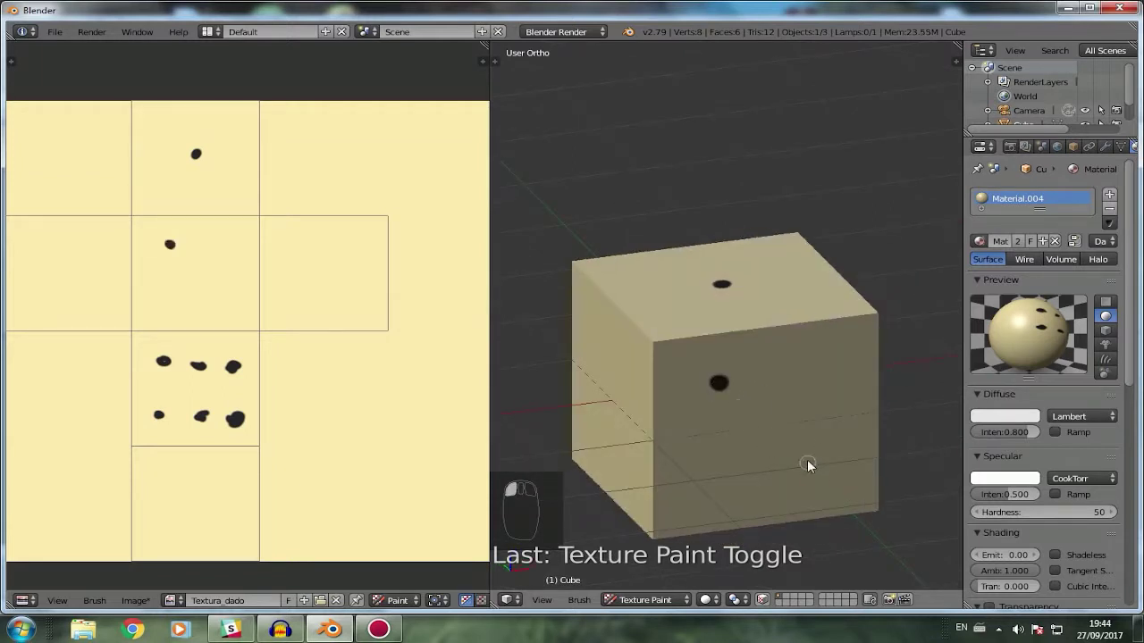
left_click_drag(810, 466, 809, 474)
Paint five dots, four corners and a center, on the side face opposite the two-dot face.
mouse_move(786, 478)
middle_mouse_down()
mouse_move(784, 442)
mouse_move(499, 409)
middle_mouse_up()
left_click_drag(619, 385, 623, 386)
left_click_drag(197, 512, 159, 468)
left_click_drag(238, 473, 236, 471)
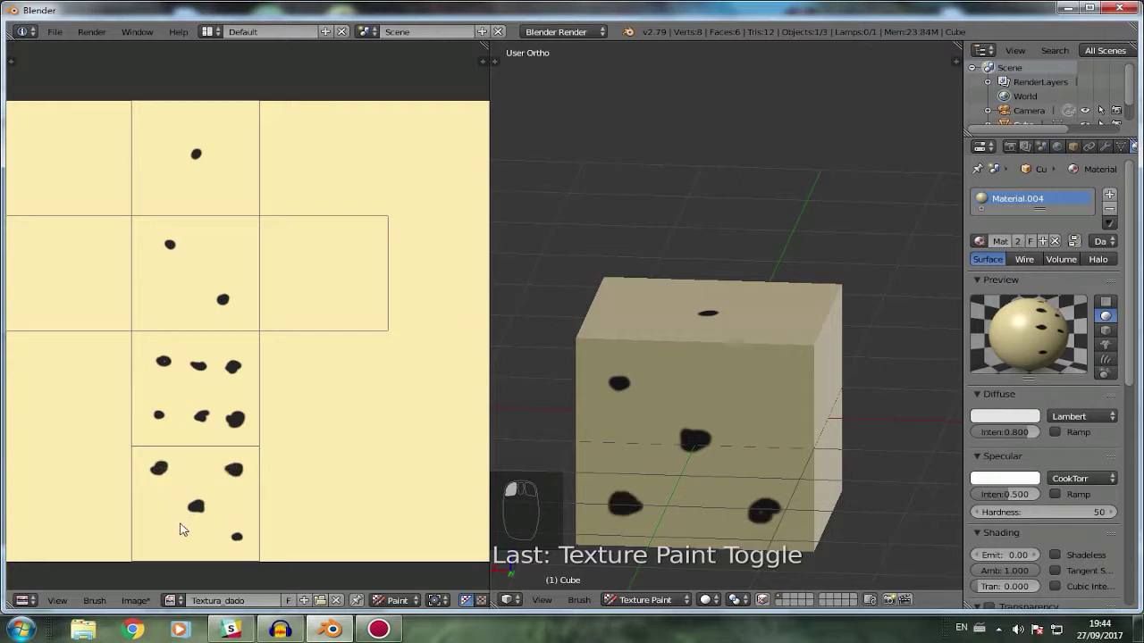
left_click_drag(162, 538, 161, 537)
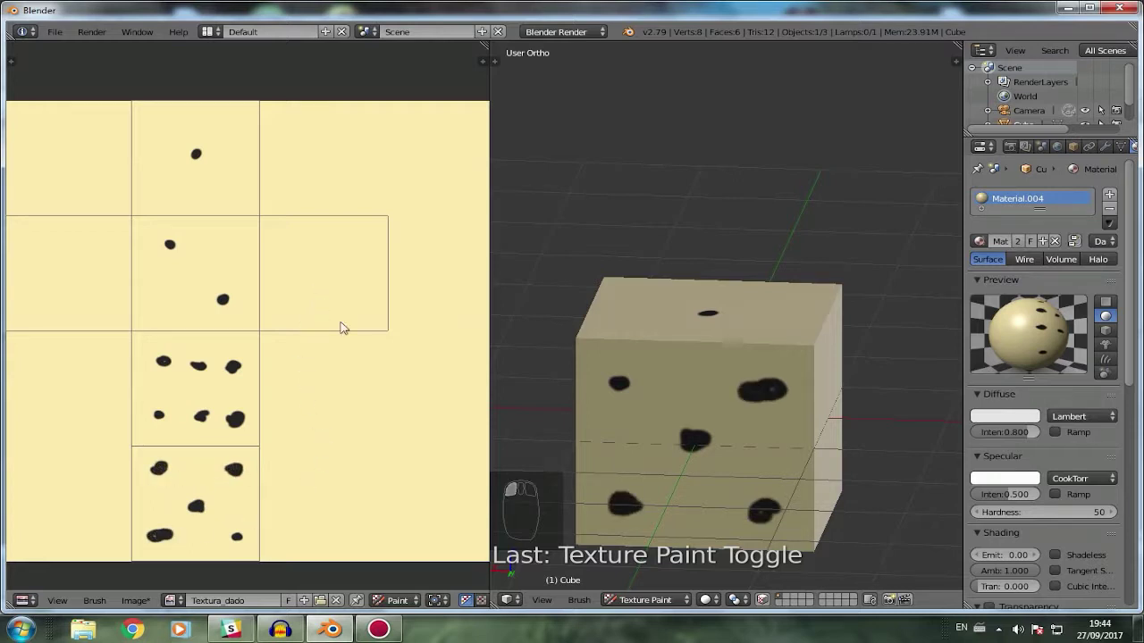
Paint three diagonal dots in the texture image on the face beside the two-dot face.
middle_click_drag(536, 380, 613, 385)
left_click_drag(281, 243, 283, 244)
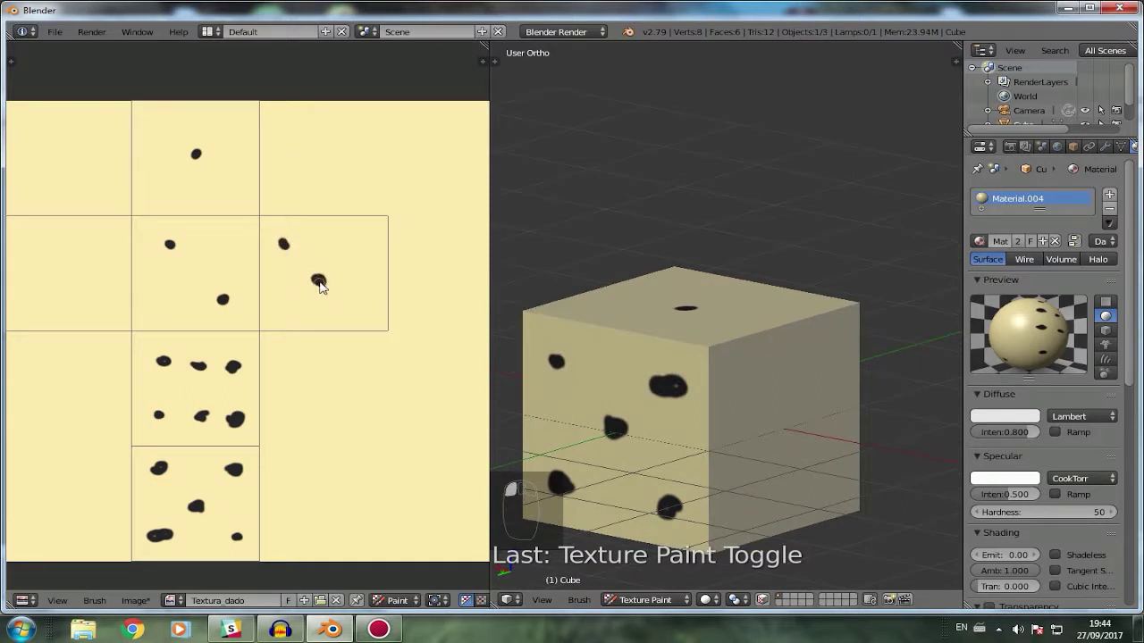
left_click_drag(354, 312, 339, 312)
Paint four corner dots in the texture image on the remaining blank face.
left_click(21, 243)
left_click_drag(23, 244, 29, 243)
left_click_drag(98, 240, 97, 243)
left_click_drag(23, 310, 27, 308)
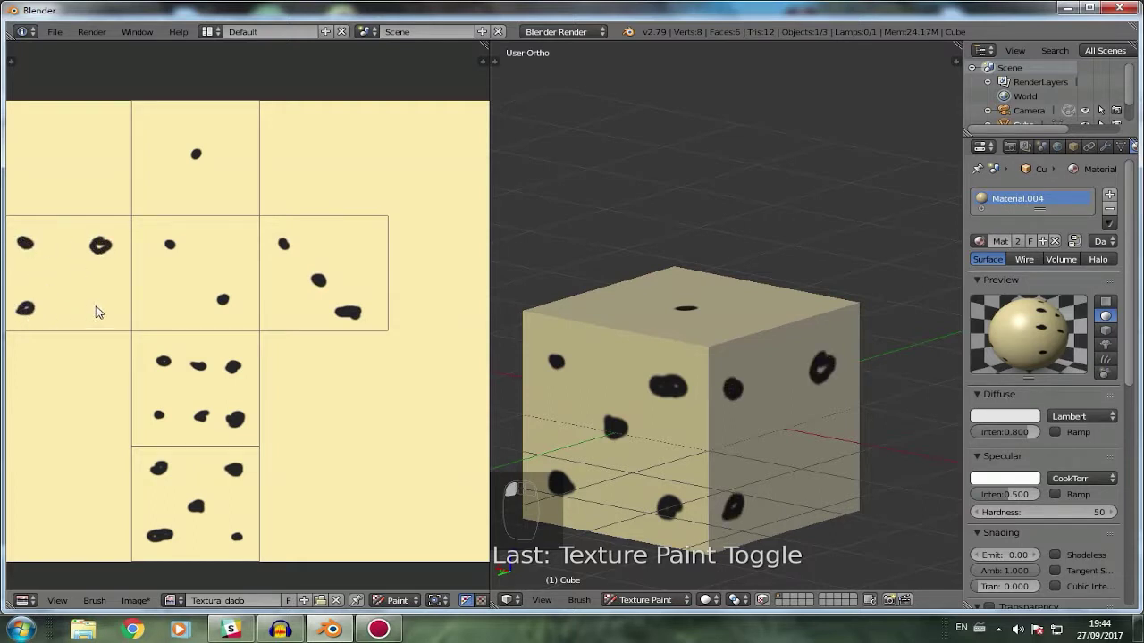
left_click_drag(96, 311, 98, 308)
scroll(688, 355, "down", 3)
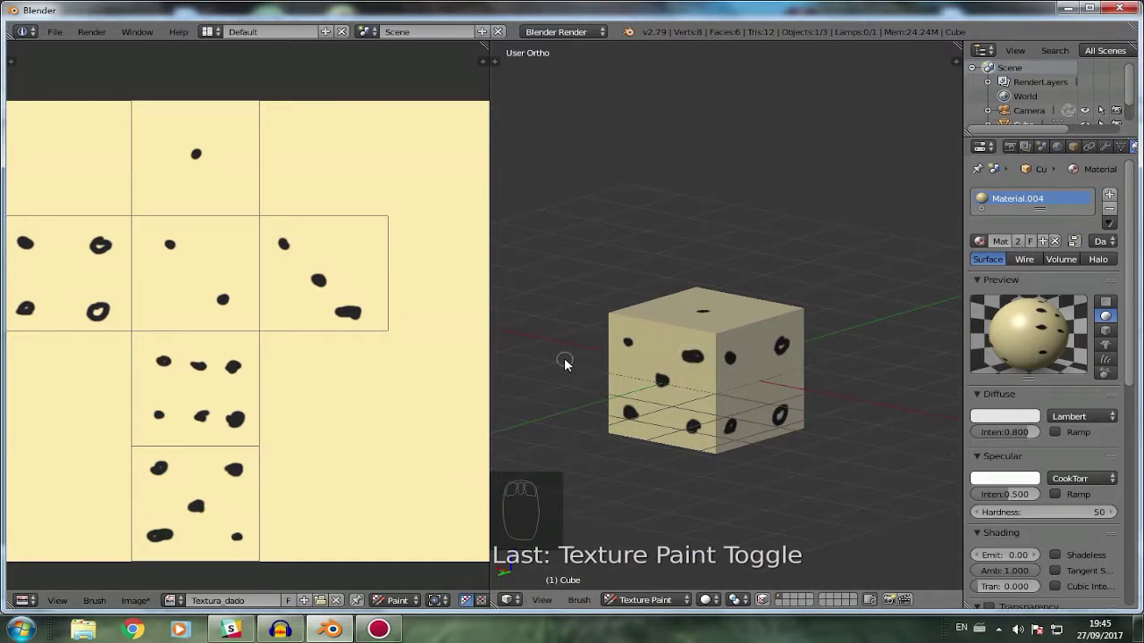
key("ctrl+s")
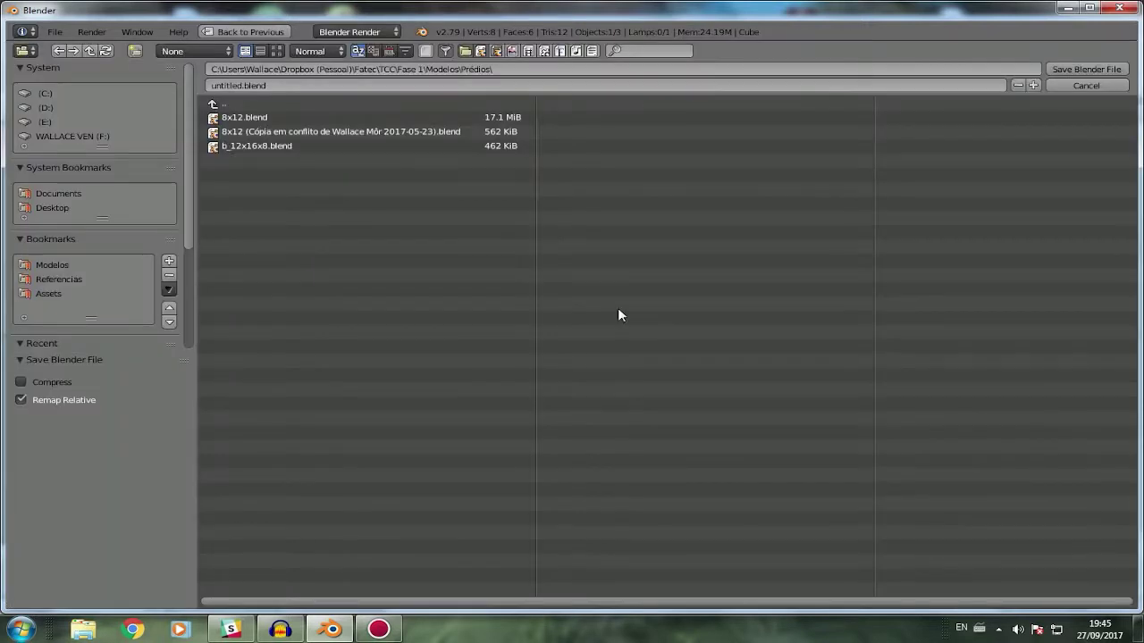
left_click(1083, 86)
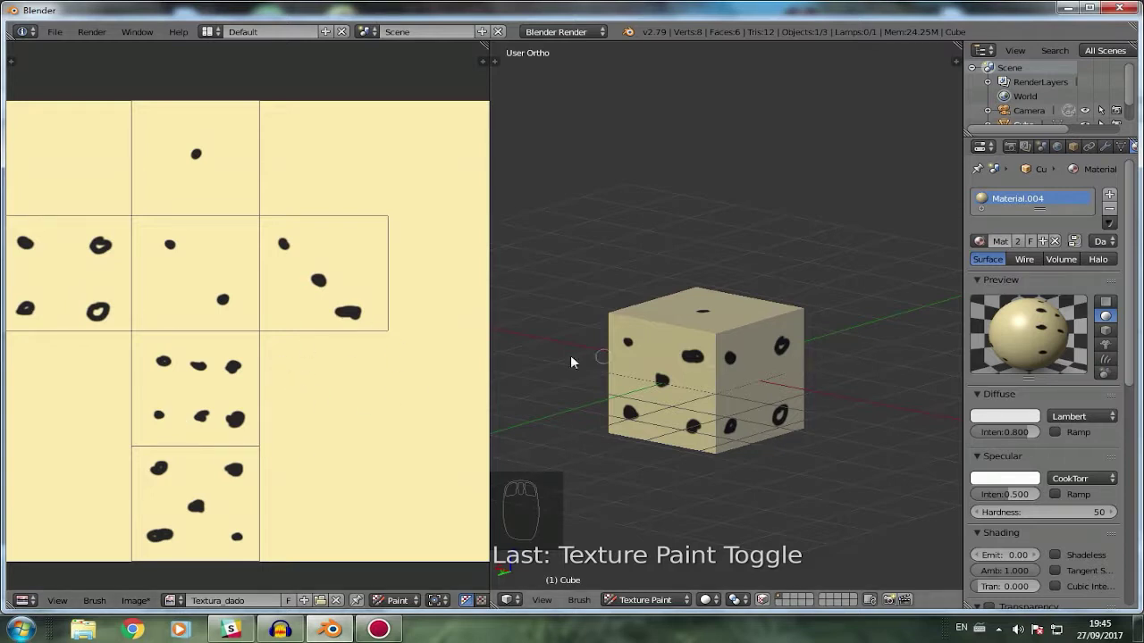
key("F3")
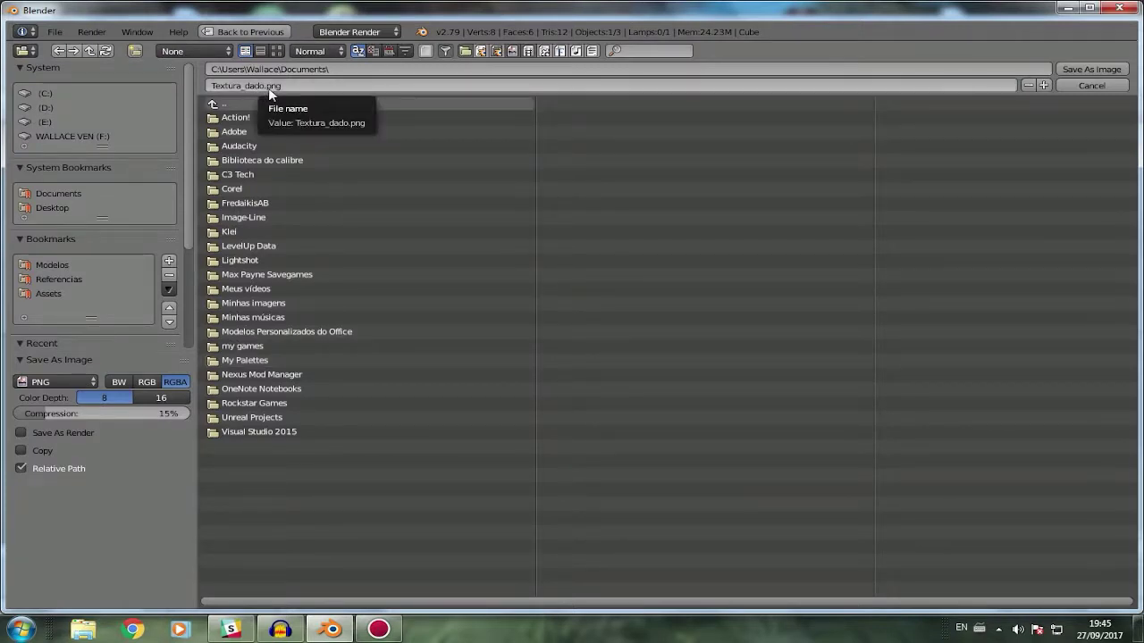
left_click(1091, 85)
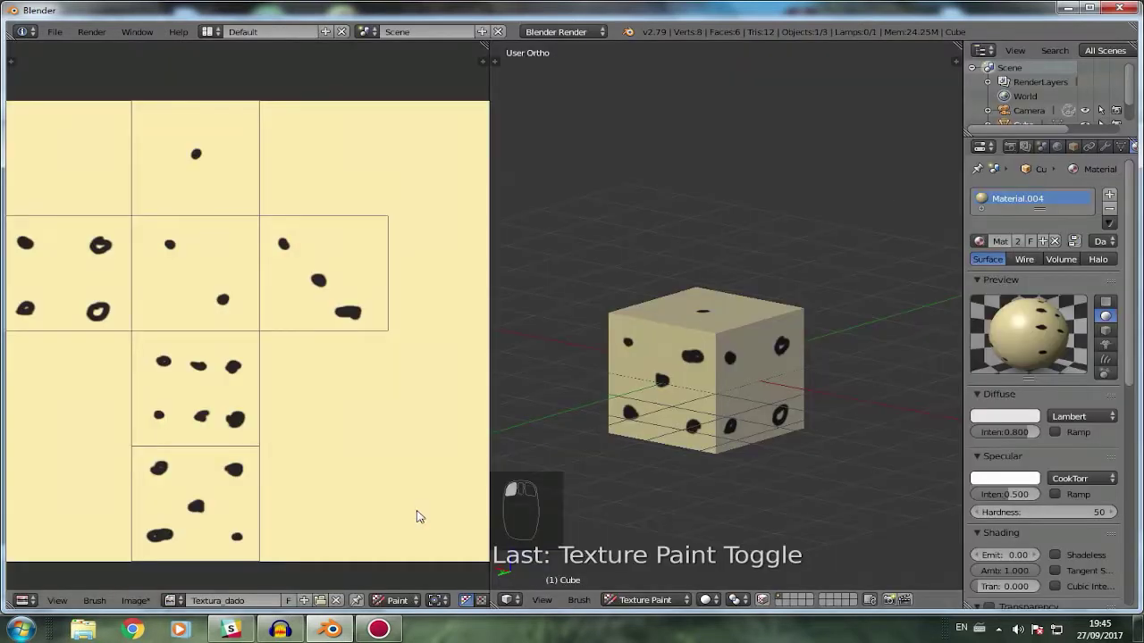
Save the painted die texture as Textura_dado.png in the Desktop folder.
left_click(136, 601)
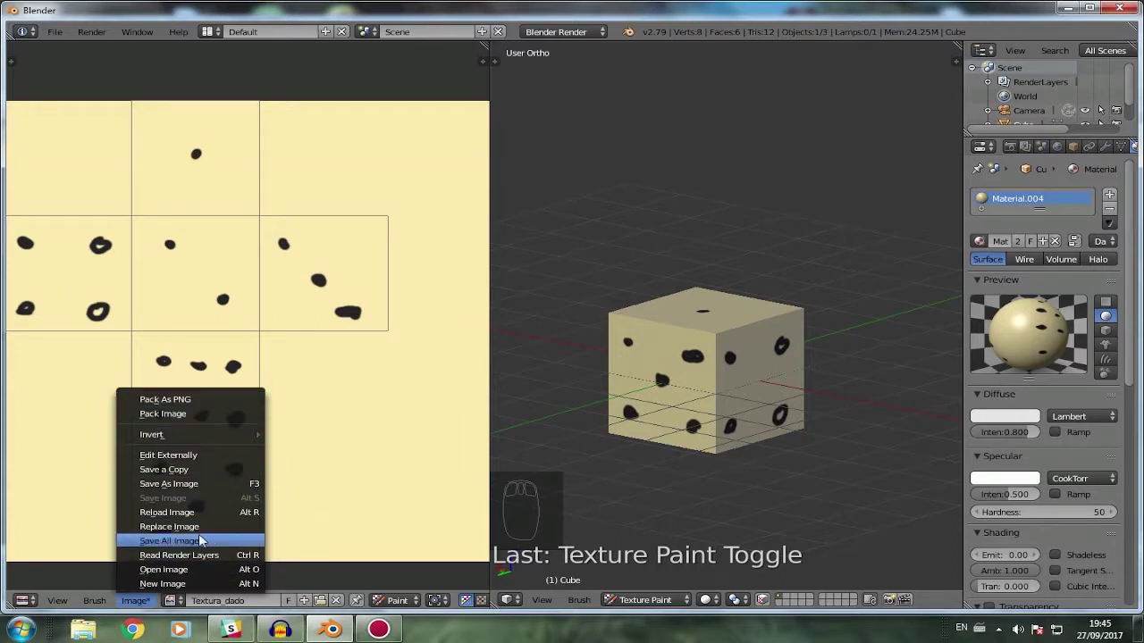
left_click(206, 483)
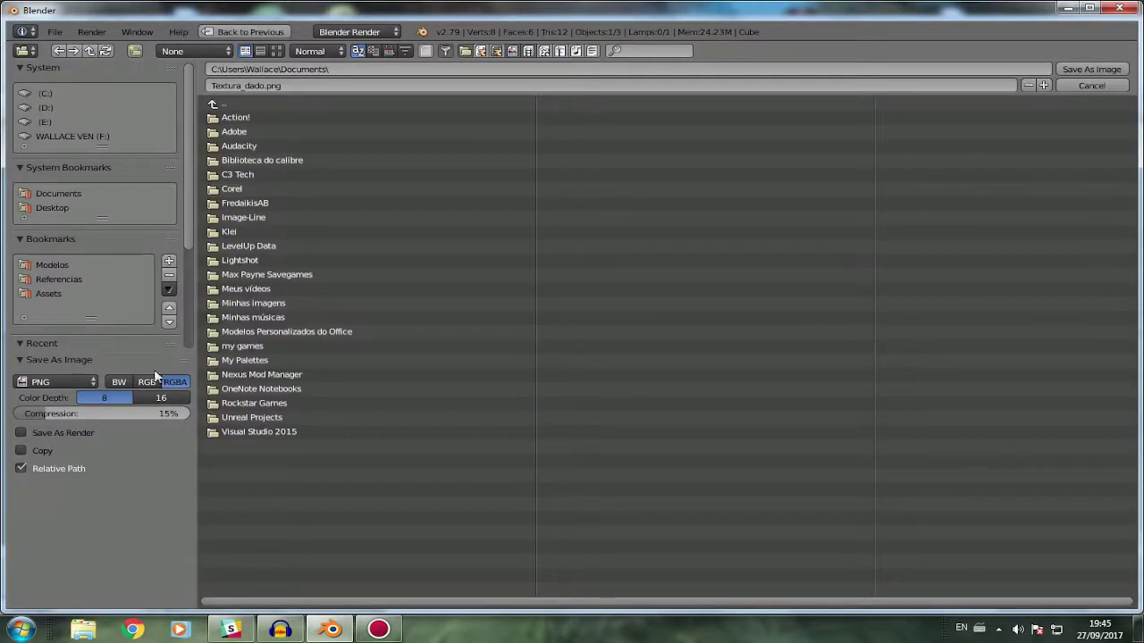
left_click(52, 207)
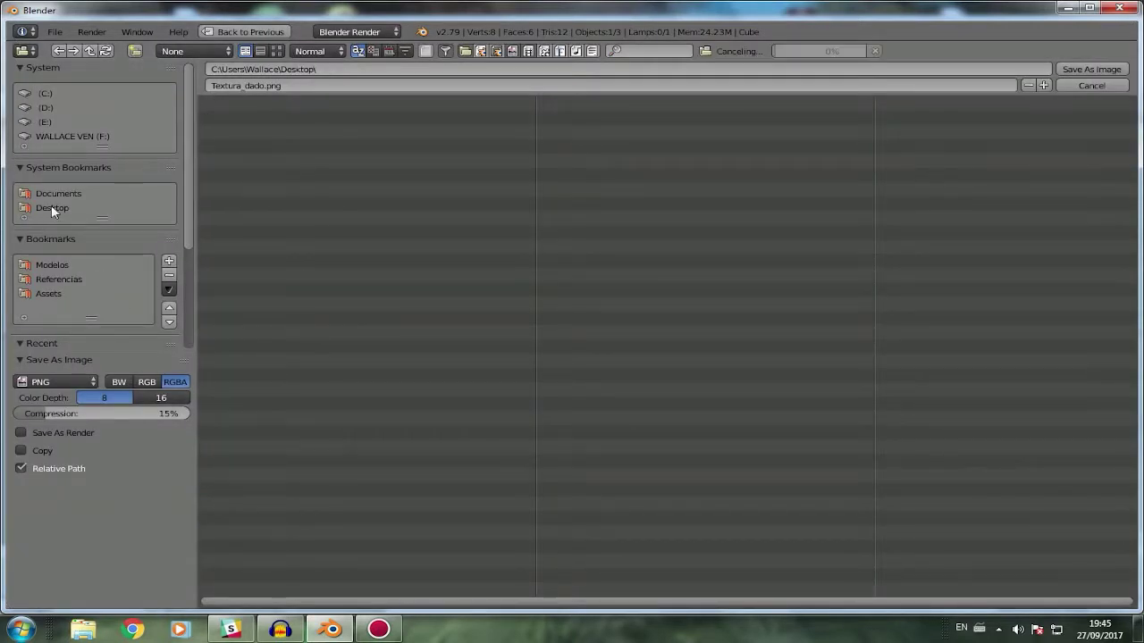
left_click(1092, 70)
View the saved Textura_dado.png from the desktop in the photo viewer, close it and return to Blender.
left_click(1139, 630)
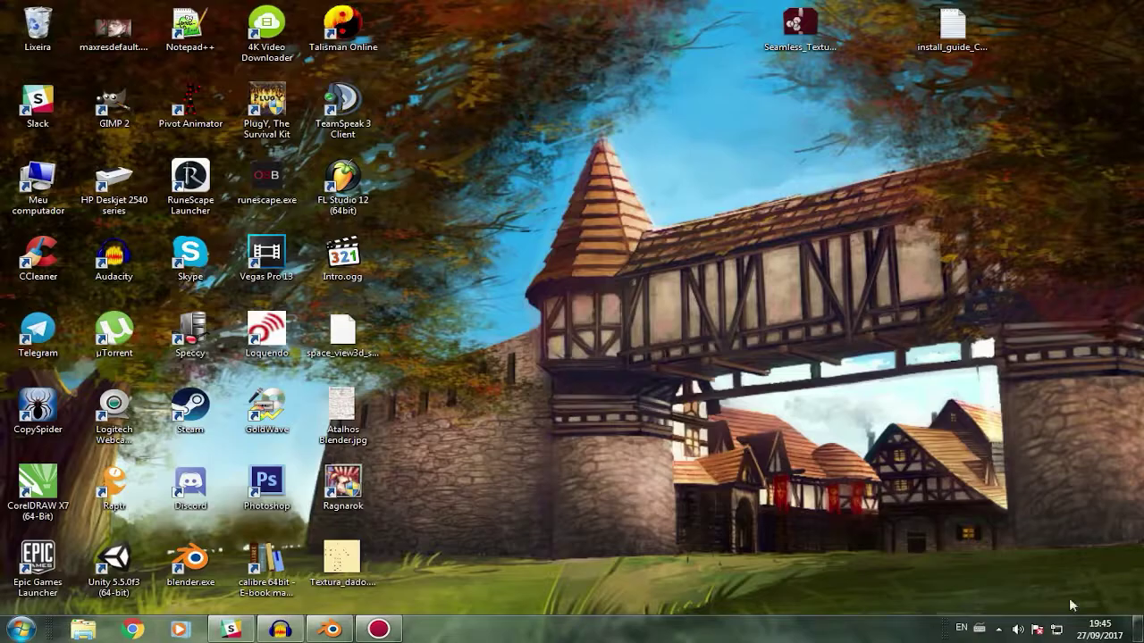
double_click(371, 561)
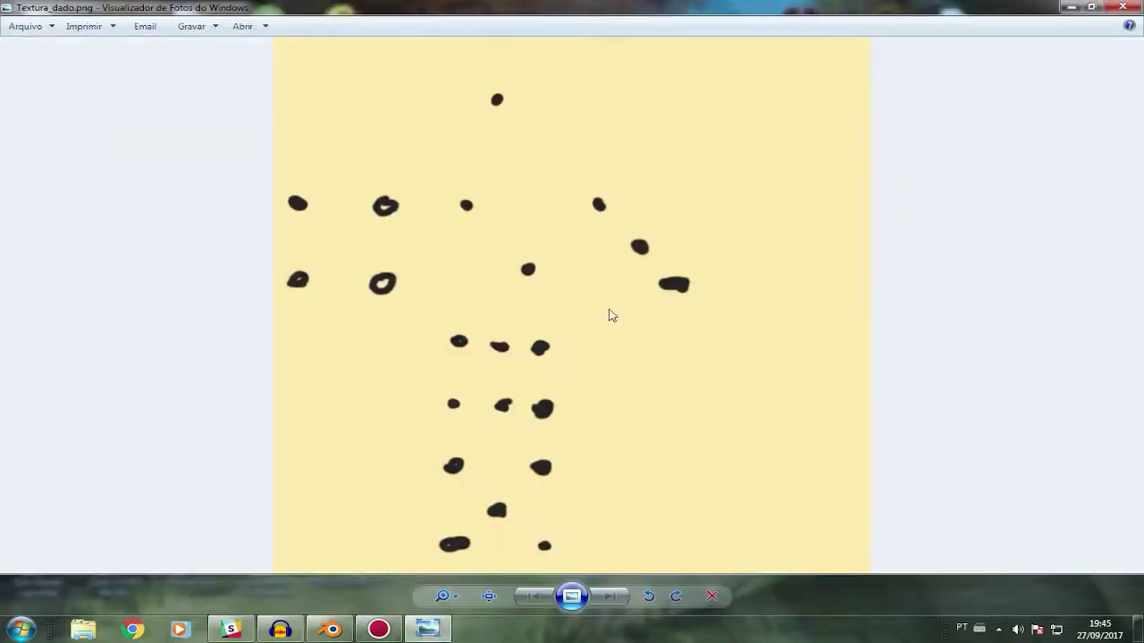
left_click(1122, 7)
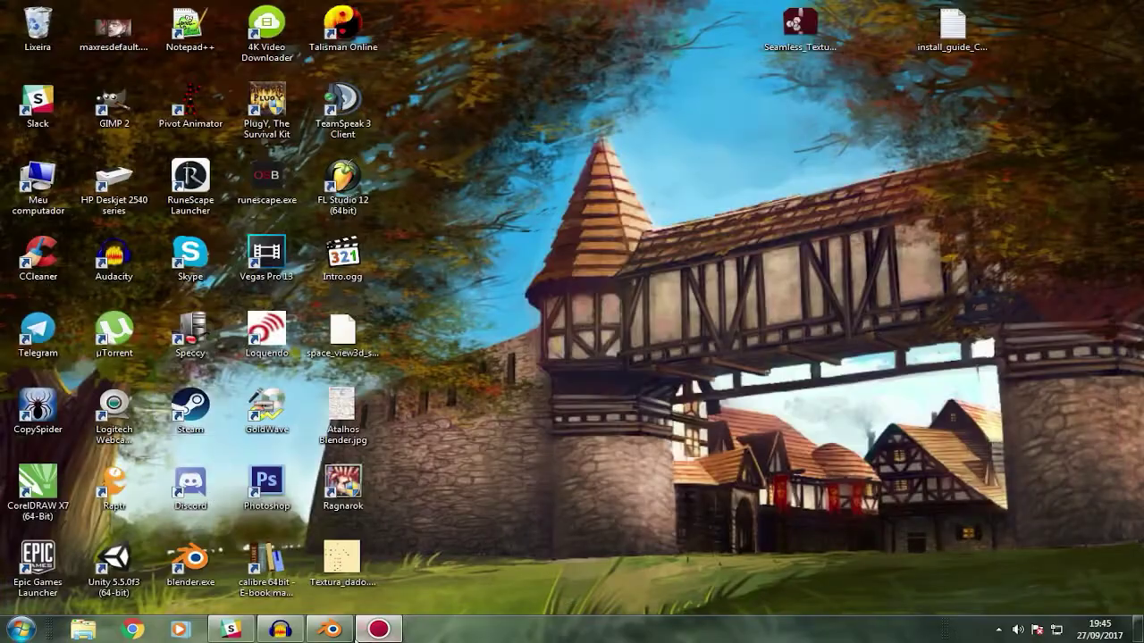
left_click(331, 630)
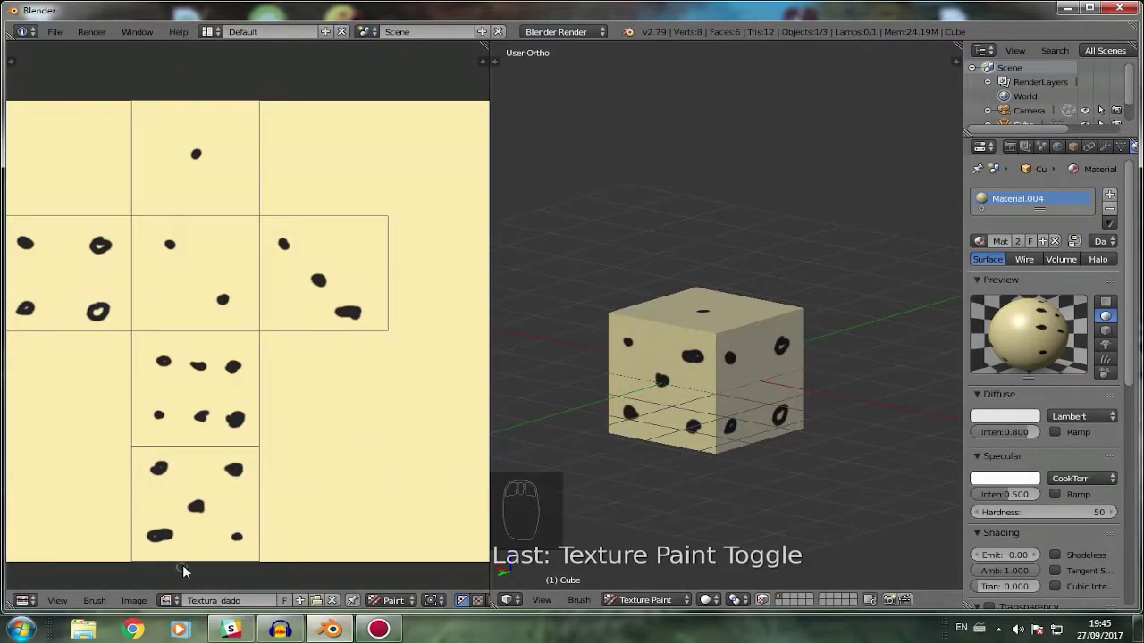
Switch the painted cube from Texture Paint to Edit Mode.
key("Tab")
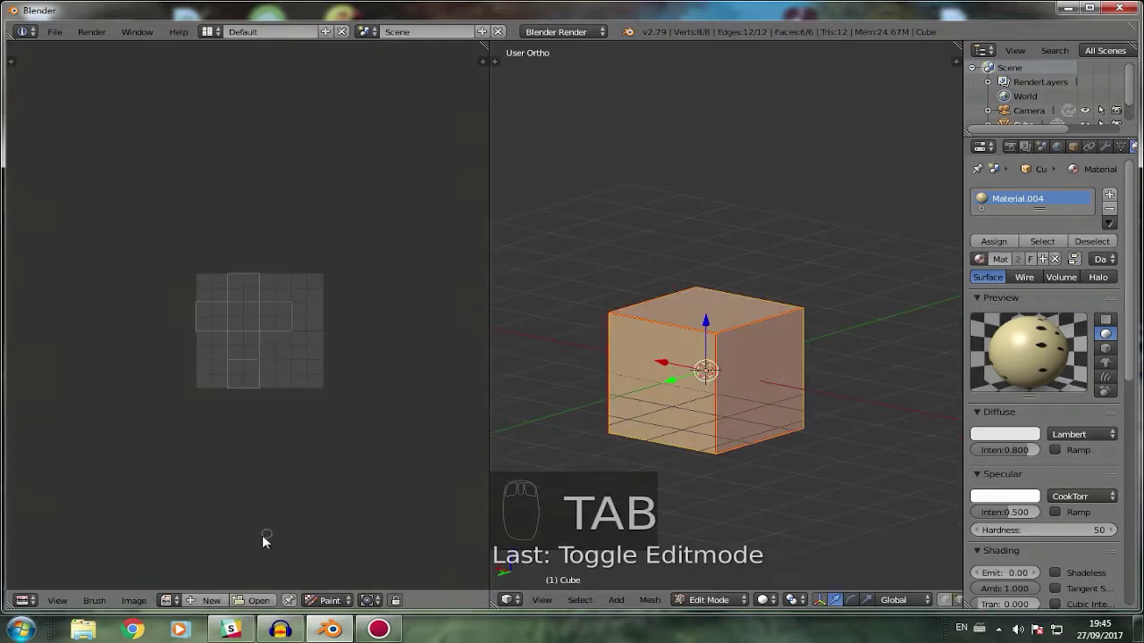
scroll(752, 405, "up", 3)
key("Tab")
key("Tab")
key("Tab")
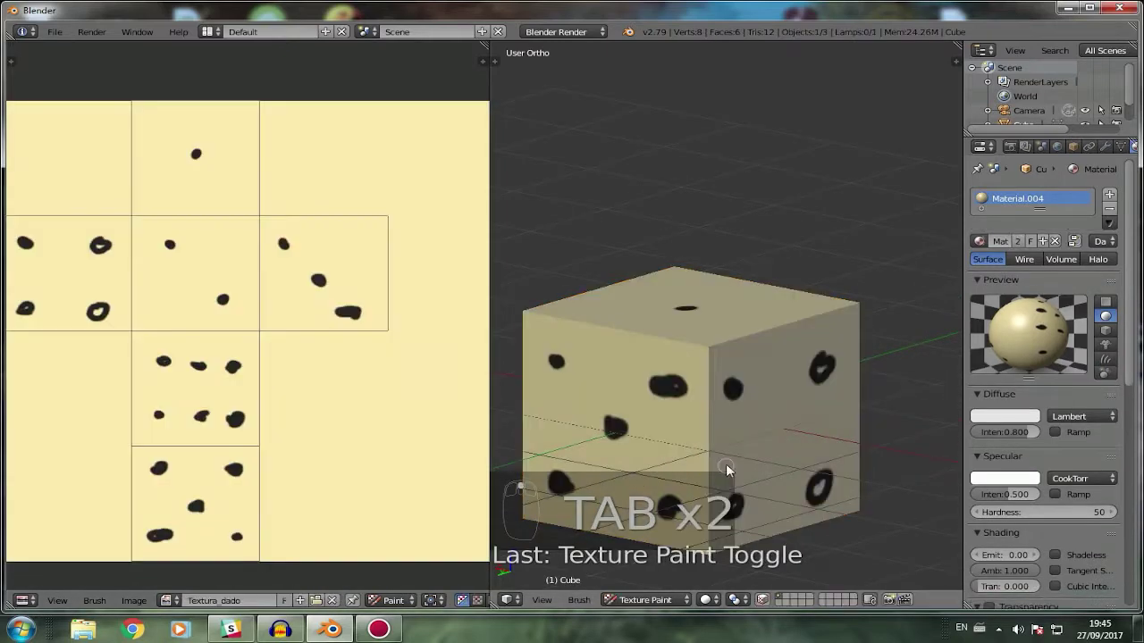
key("Tab")
key("Tab")
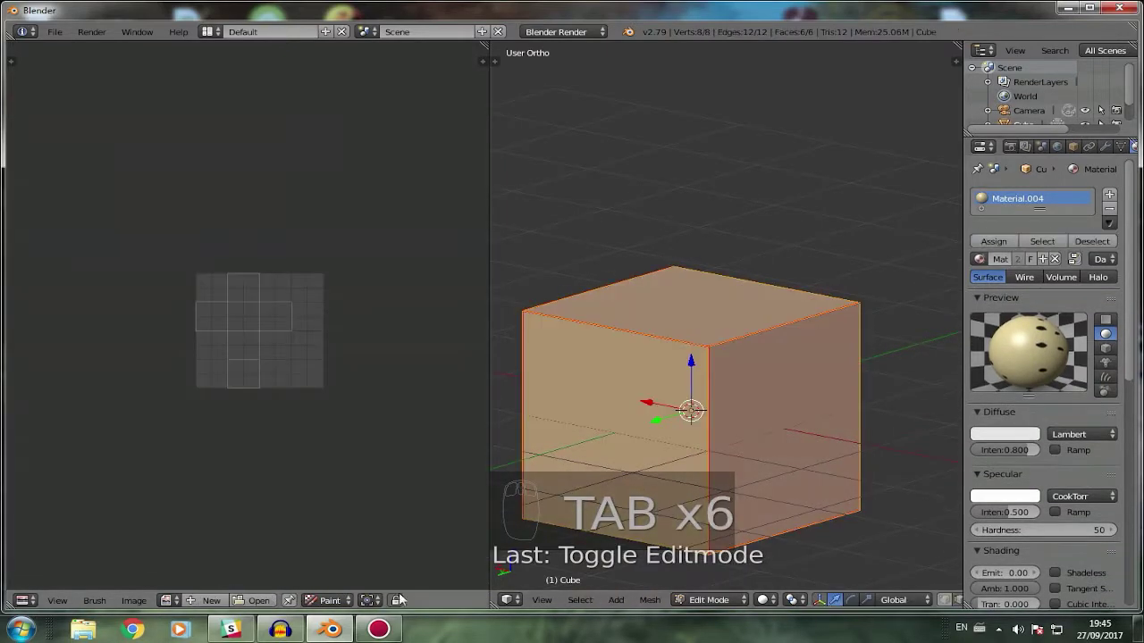
left_click(128, 601)
key("a")
key("a")
key("a")
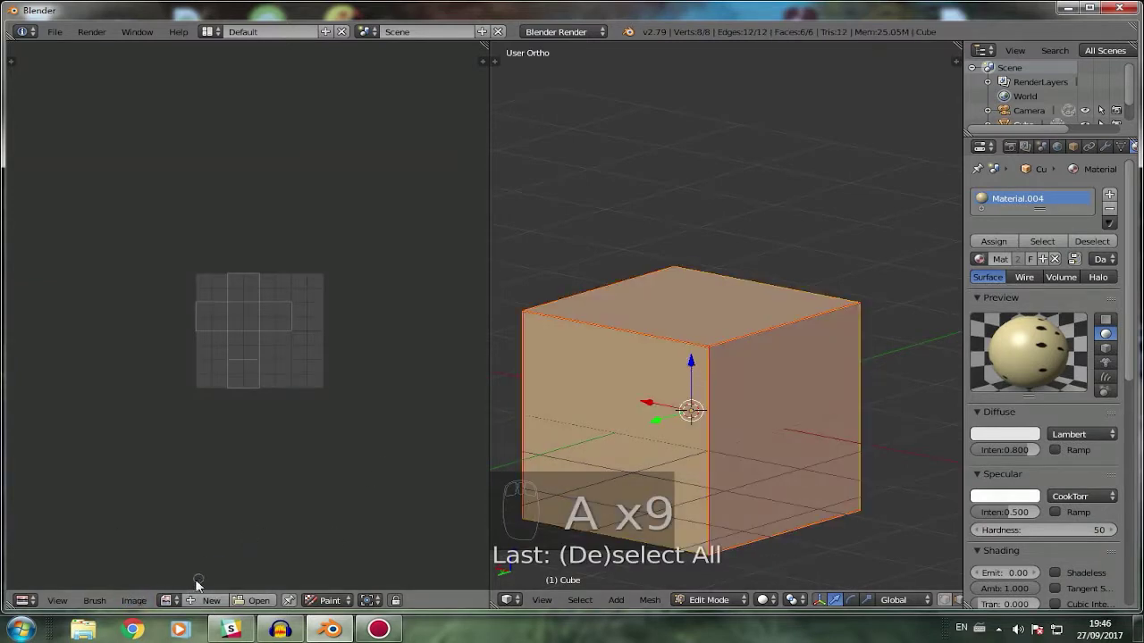
left_click(128, 601)
mouse_move(57, 603)
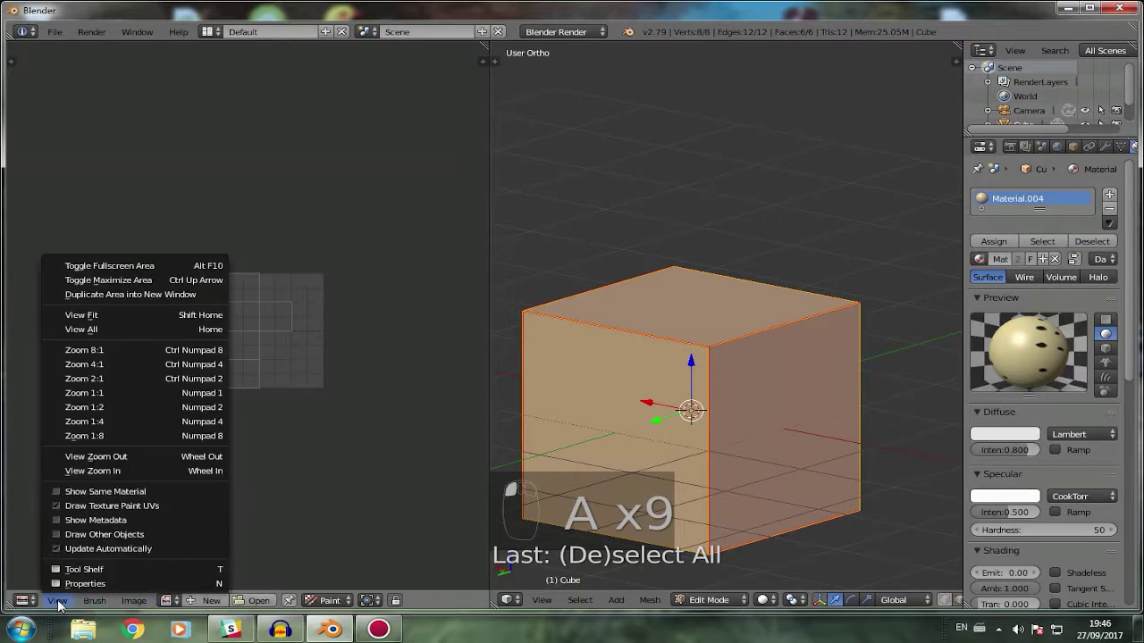
mouse_move(143, 602)
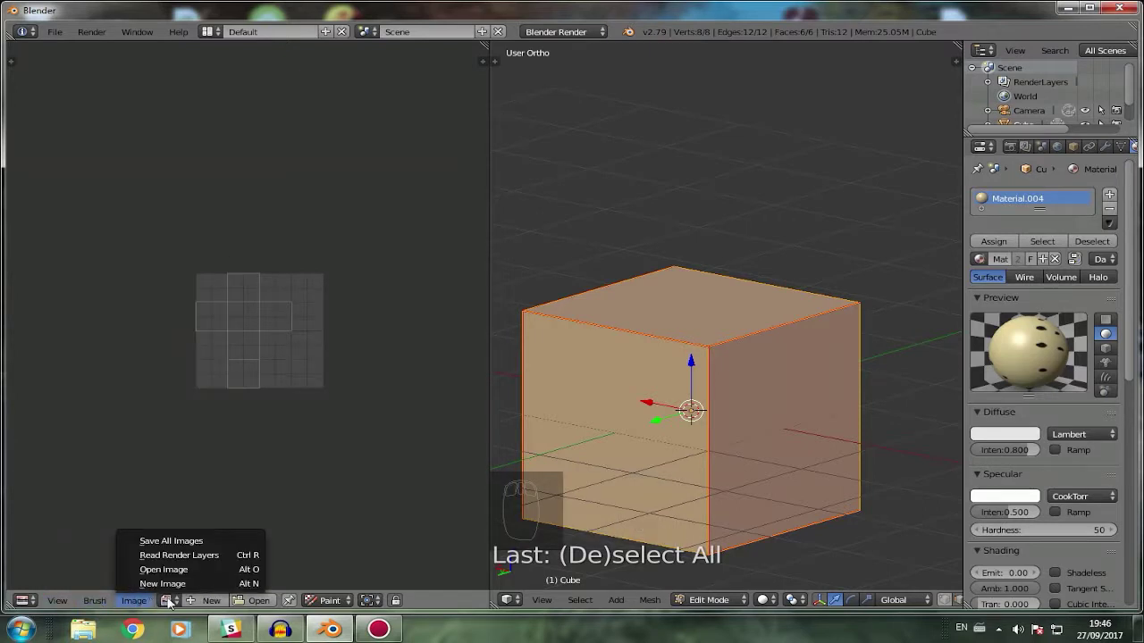
Set the image editor to View mode and open the Export UV Layout dialog, cancelling it without exporting.
left_click(330, 601)
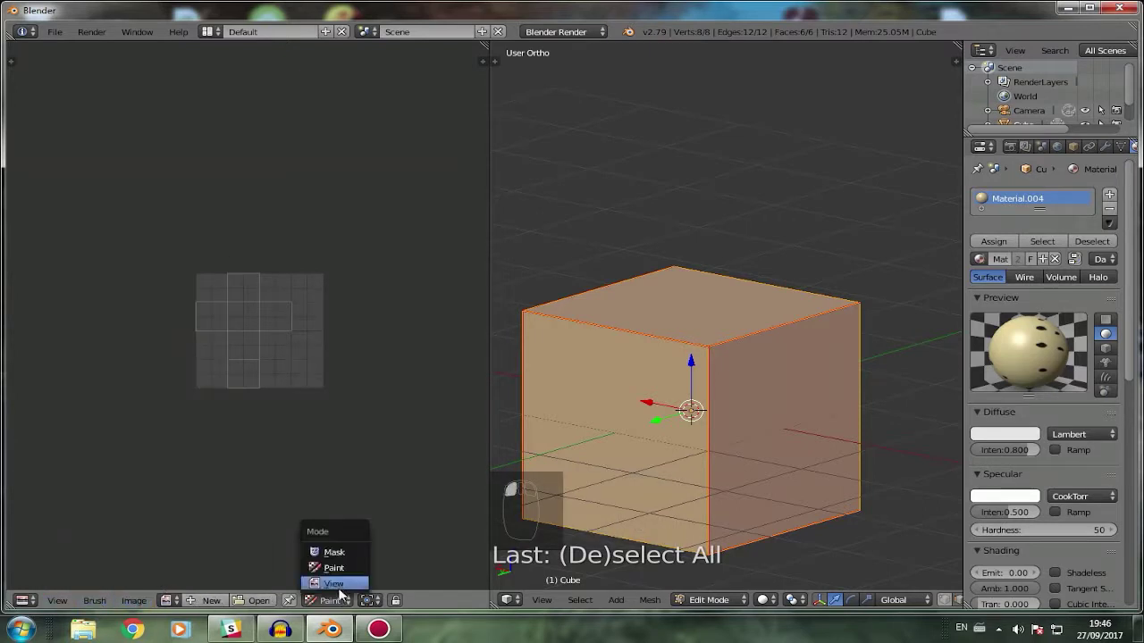
left_click(339, 586)
left_click(168, 602)
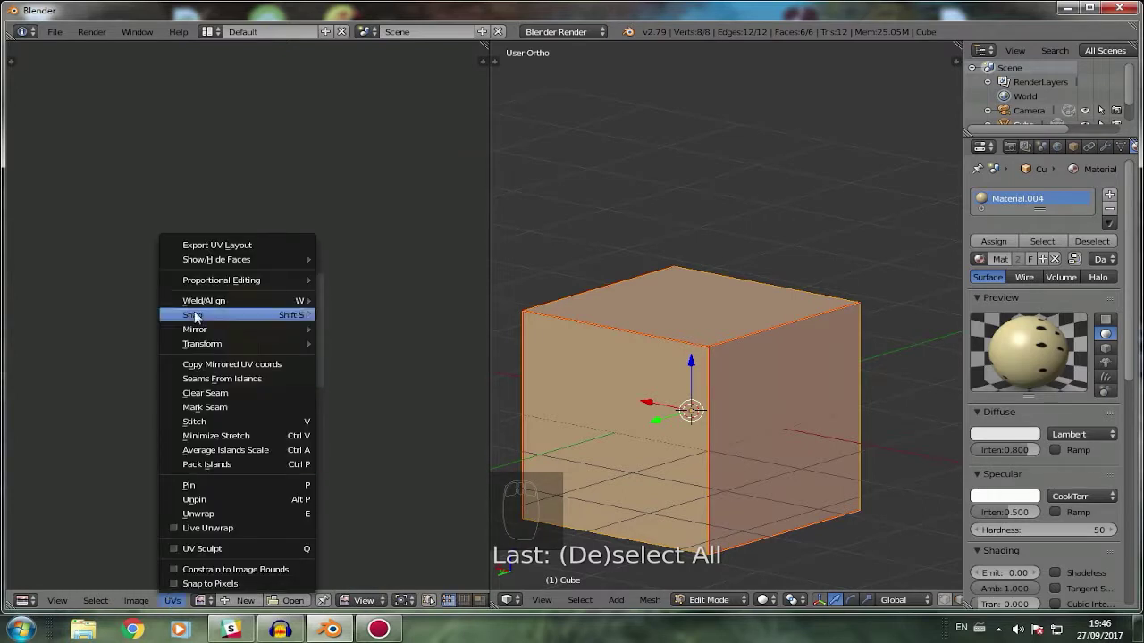
left_click(223, 246)
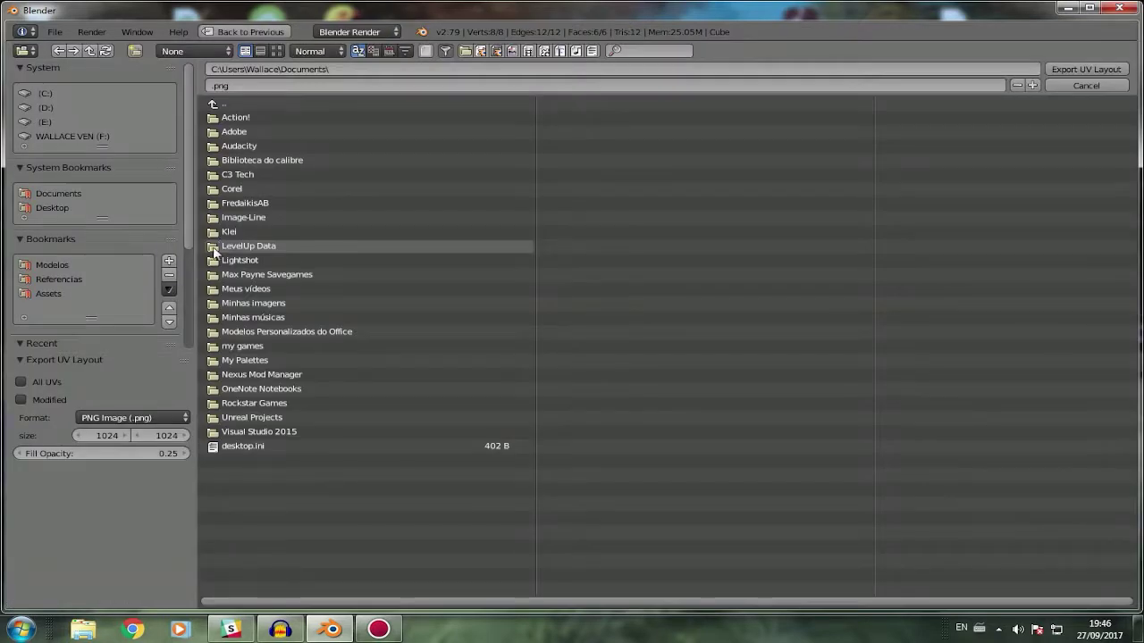
left_click(1086, 85)
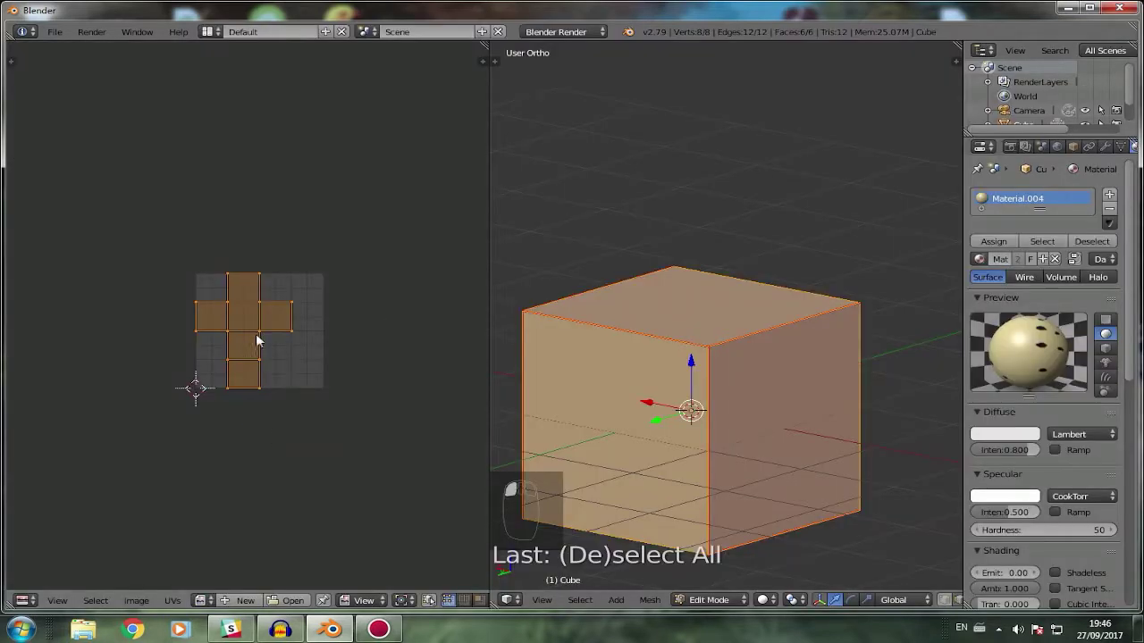
scroll(250, 331, "up", 6)
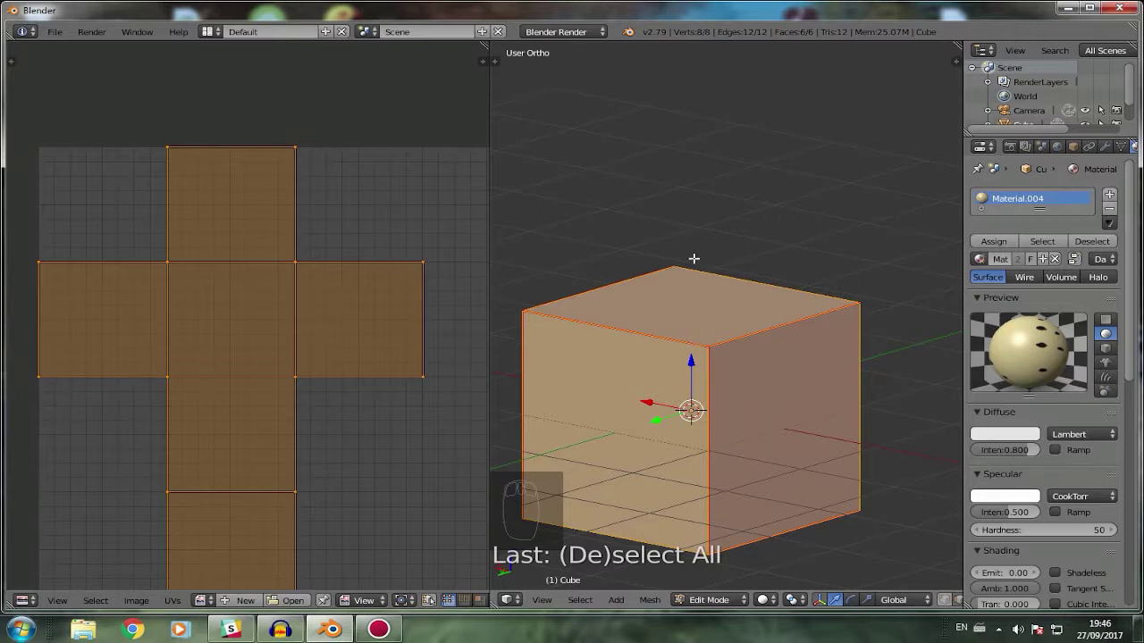
scroll(222, 350, "down", 2)
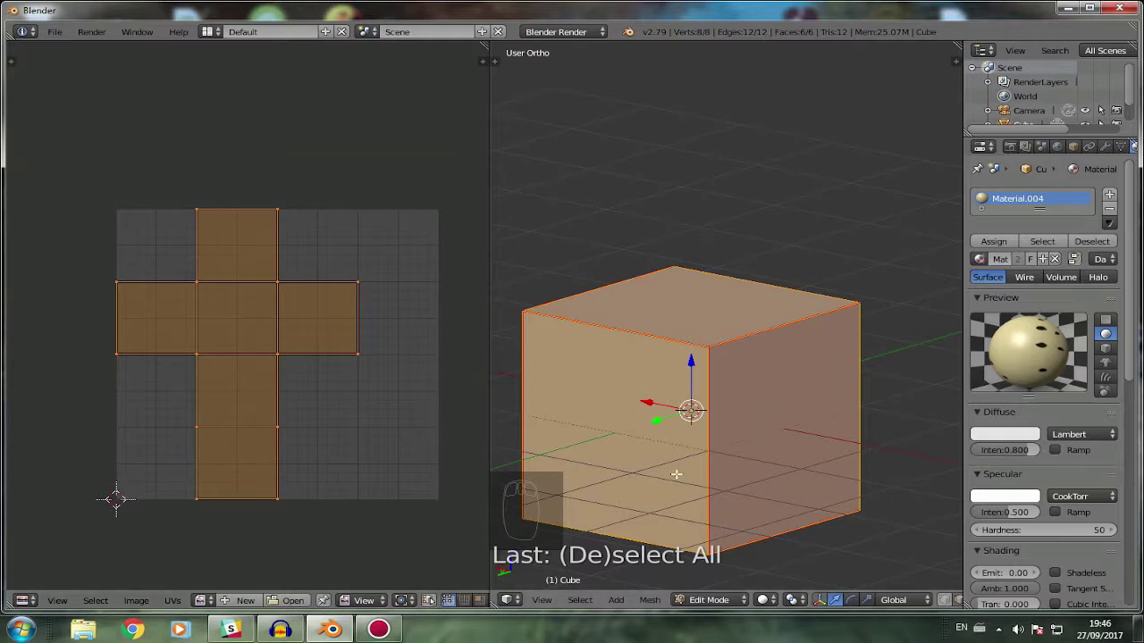
scroll(677, 473, "down", 2)
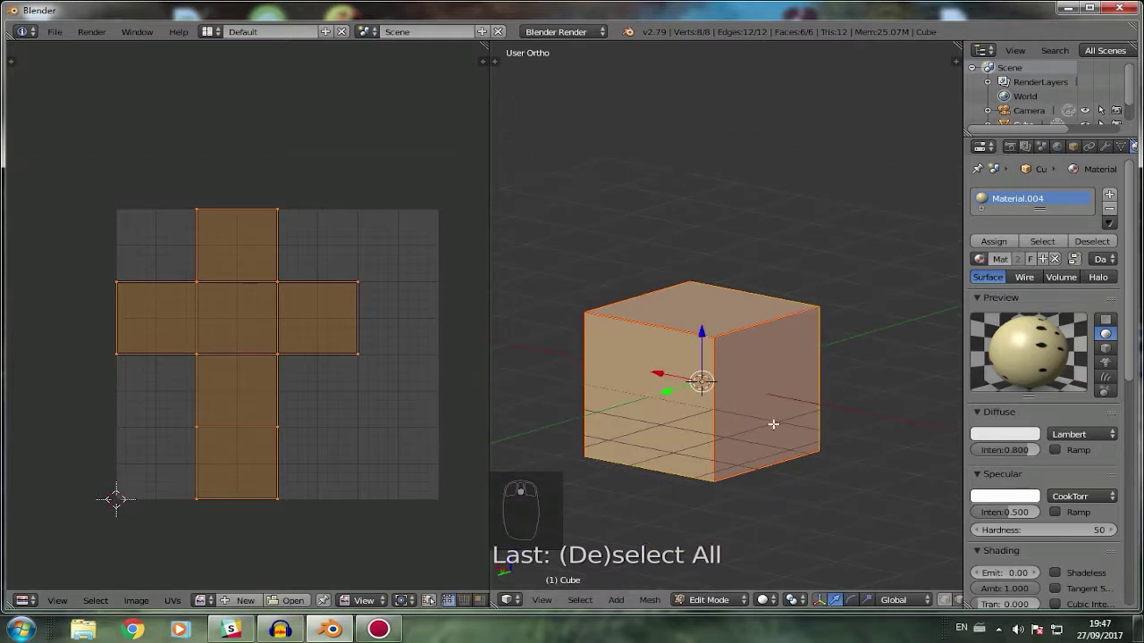
Switch the painted cube to Object Mode.
key("Tab")
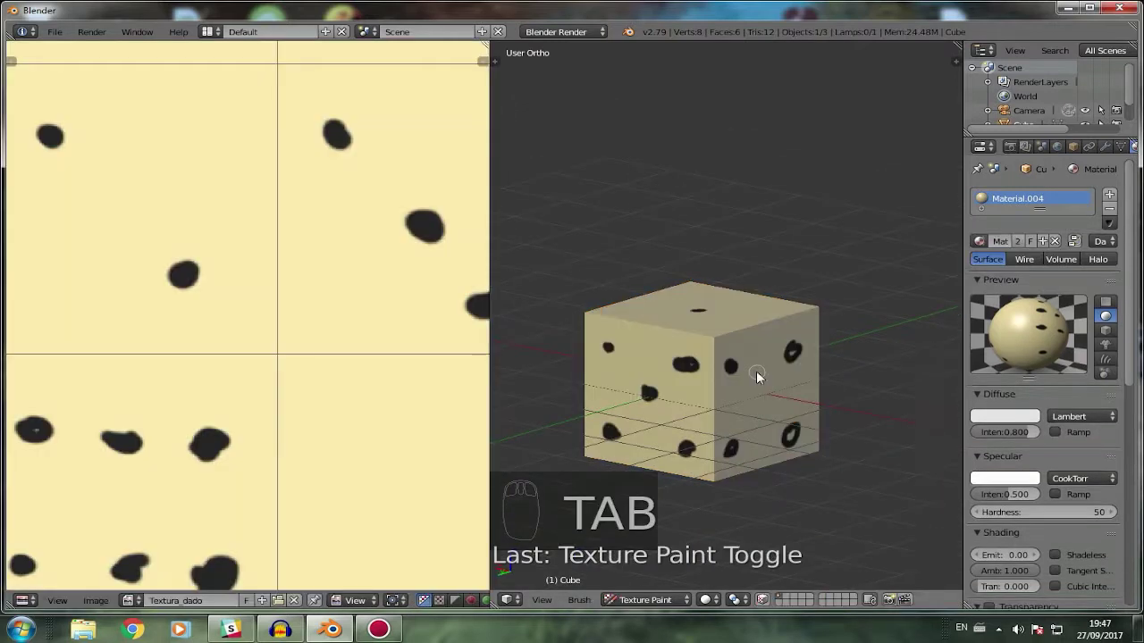
scroll(756, 376, "down", 4)
scroll(683, 394, "up", 2)
key("shift+a")
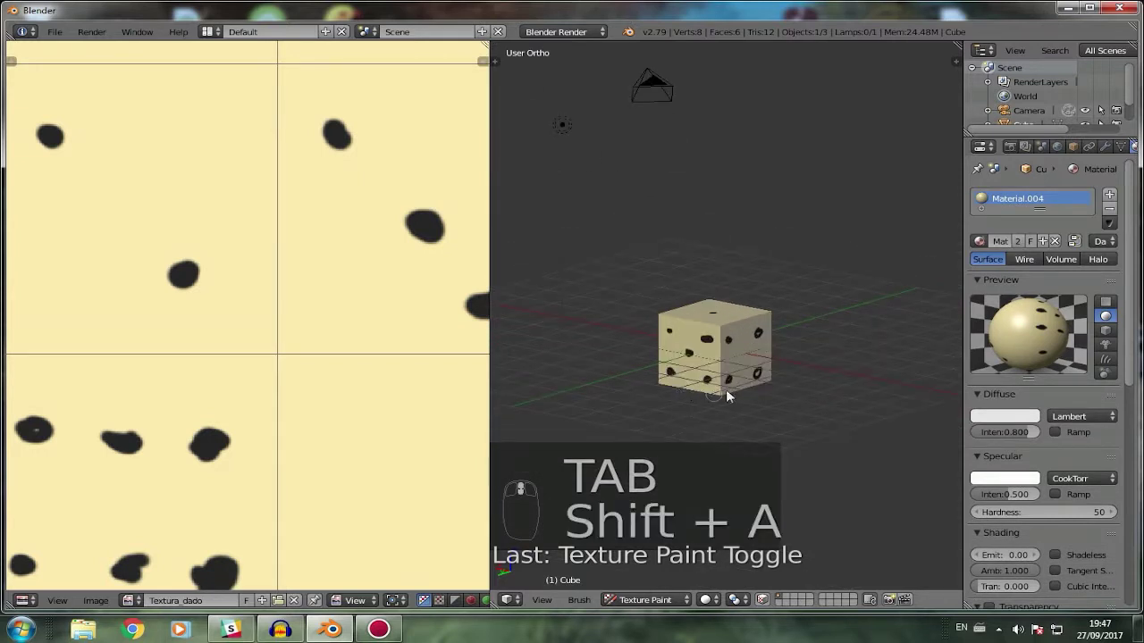
left_click(647, 599)
left_click(650, 587)
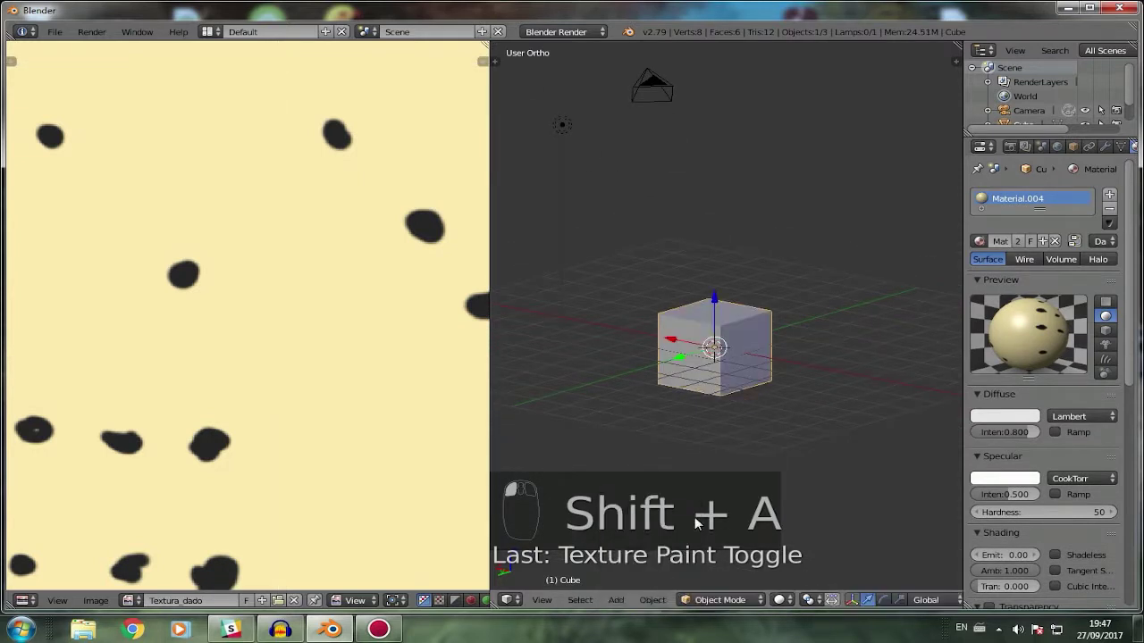
Enlarge the 3D view, add a second cube mesh and move it clear of the first cube.
middle_click_drag(735, 454, 659, 487)
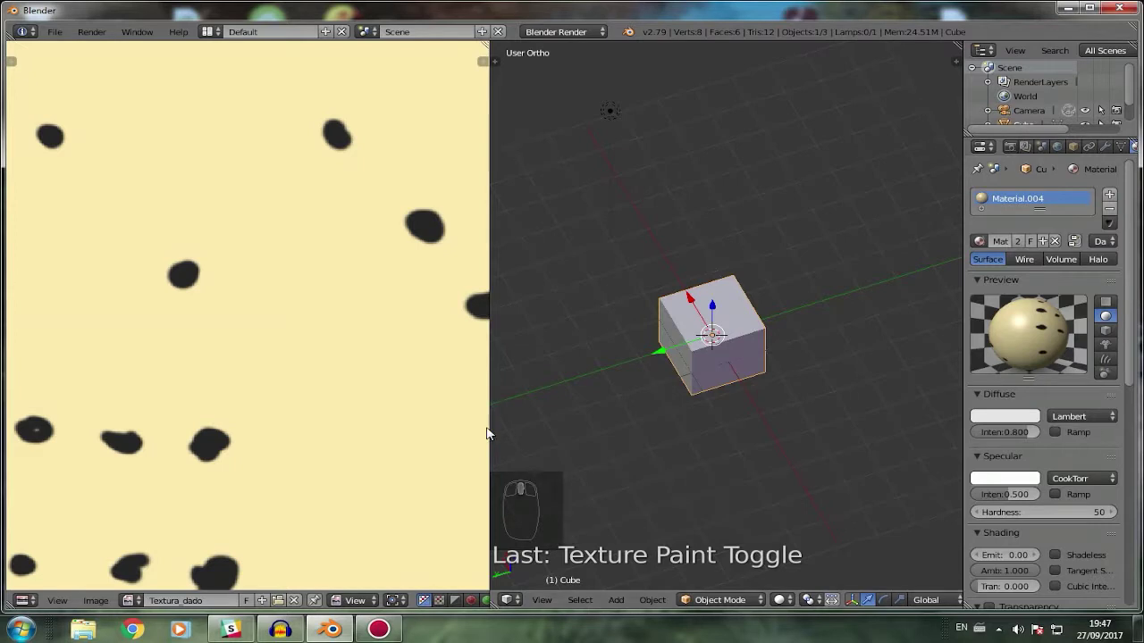
left_click_drag(491, 432, 179, 432)
scroll(554, 331, "down", 3)
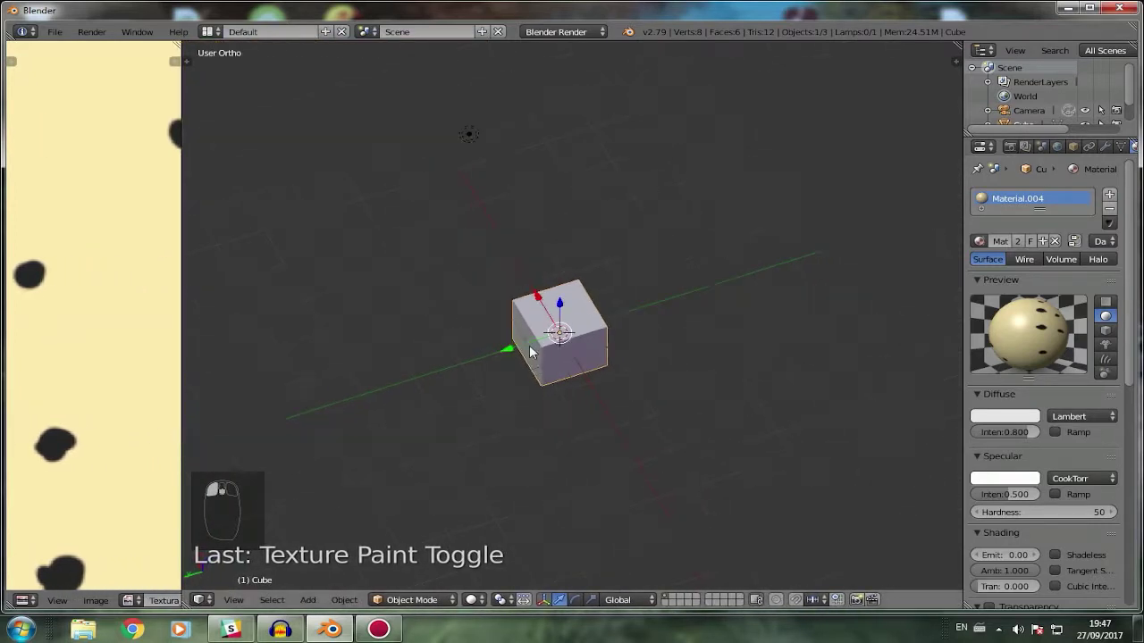
key("shift+a")
mouse_move(584, 324)
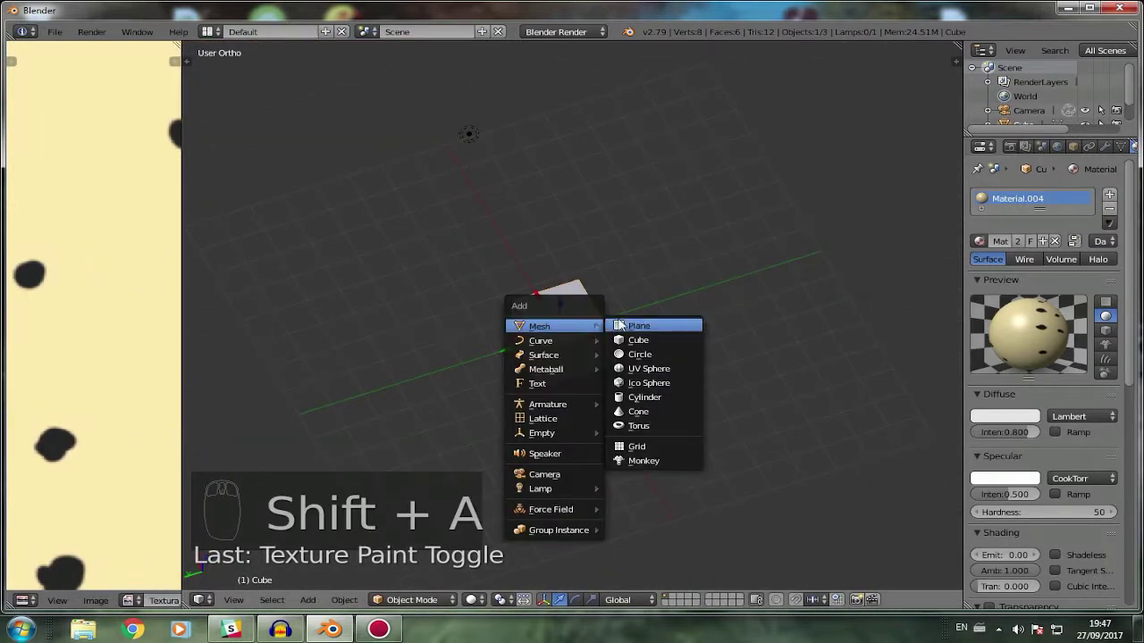
left_click(641, 341)
key("g")
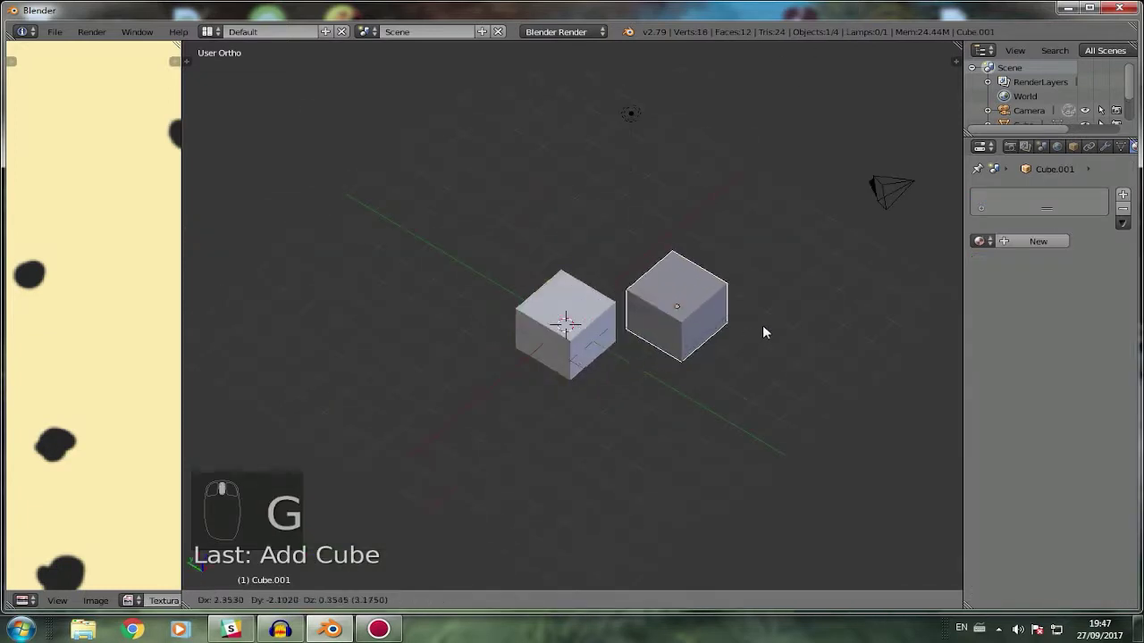
left_click(809, 308)
Widen the image editor to about half the workspace and unlink the Textura_dado image from it.
scroll(685, 470, "up", 3)
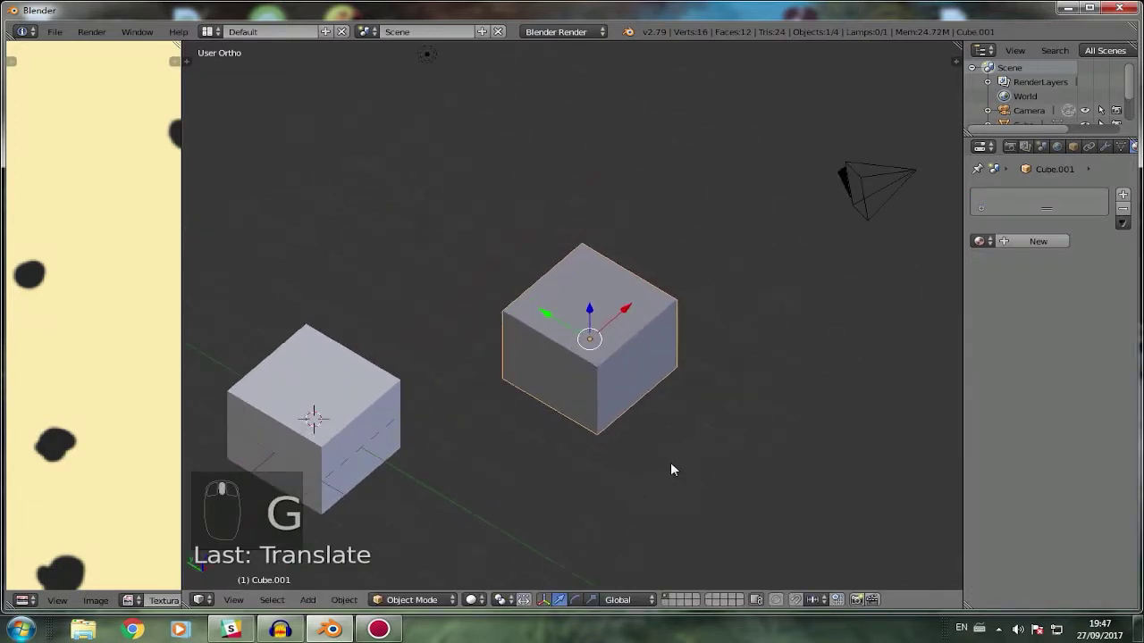
scroll(697, 426, "up", 2)
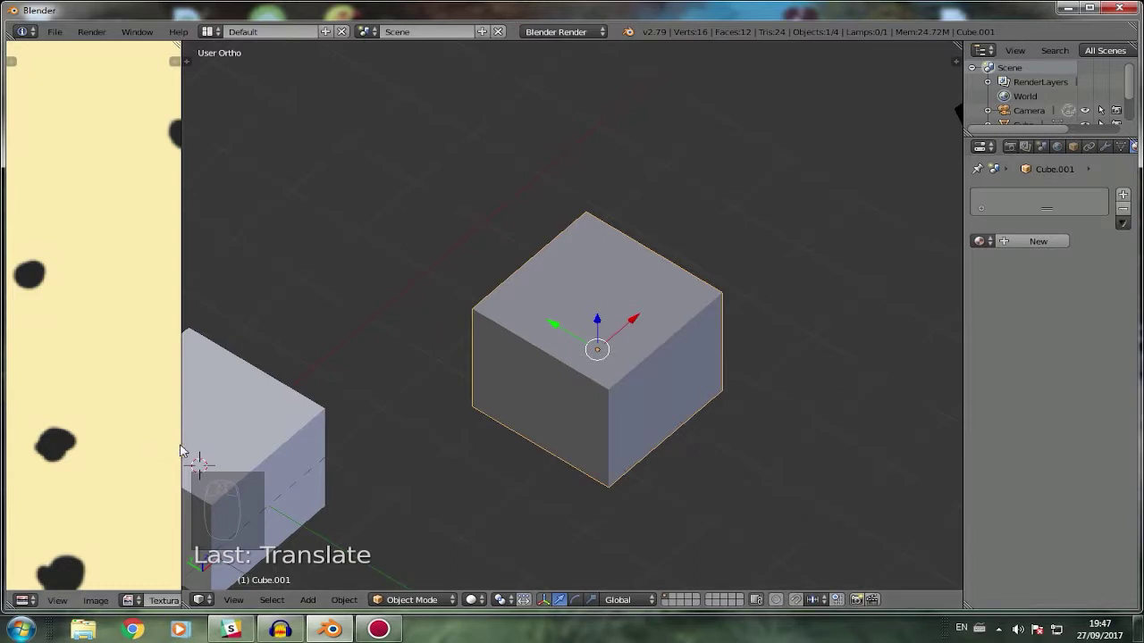
left_click_drag(183, 453, 474, 445)
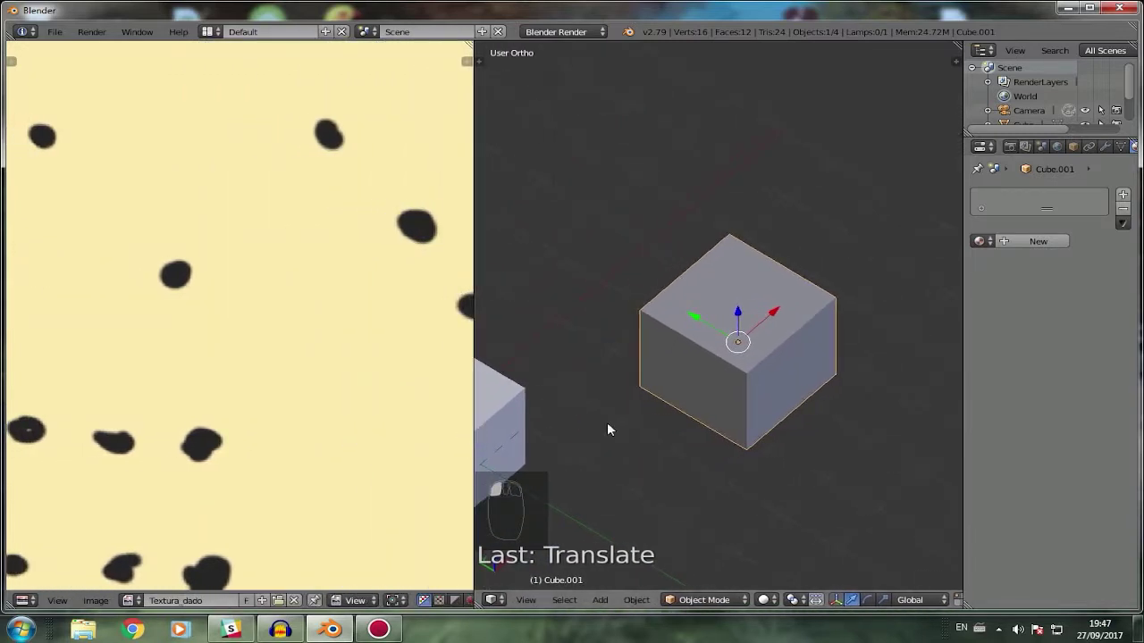
key("Home")
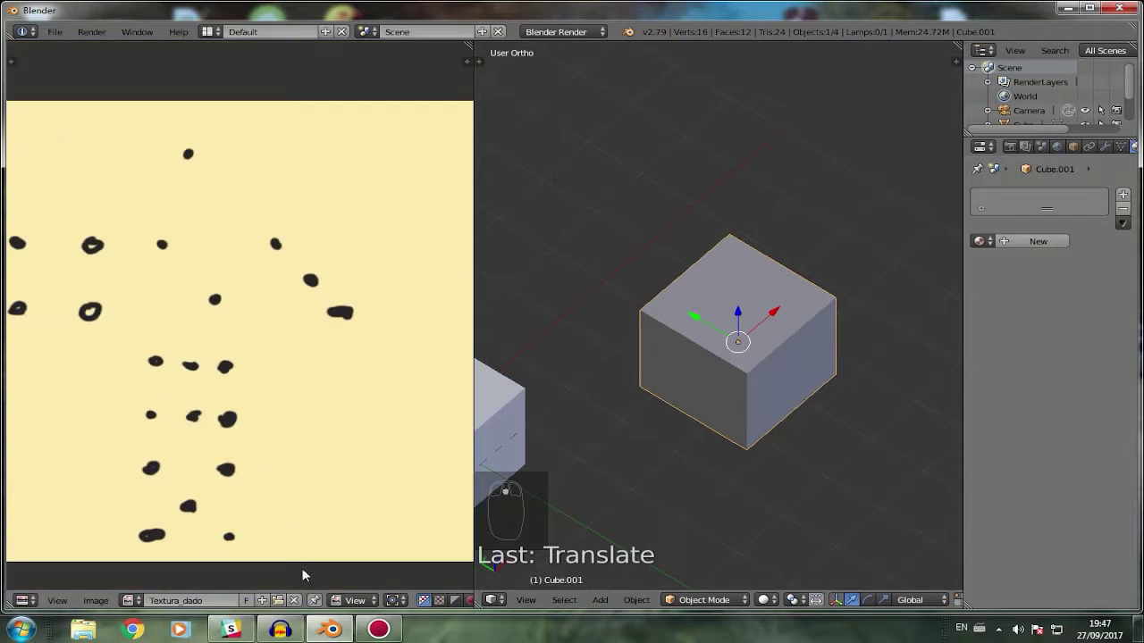
left_click(294, 600)
Put the second cube in Edit Mode and set the 3D view's shading to Material.
scroll(826, 346, "up", 1)
key("Tab")
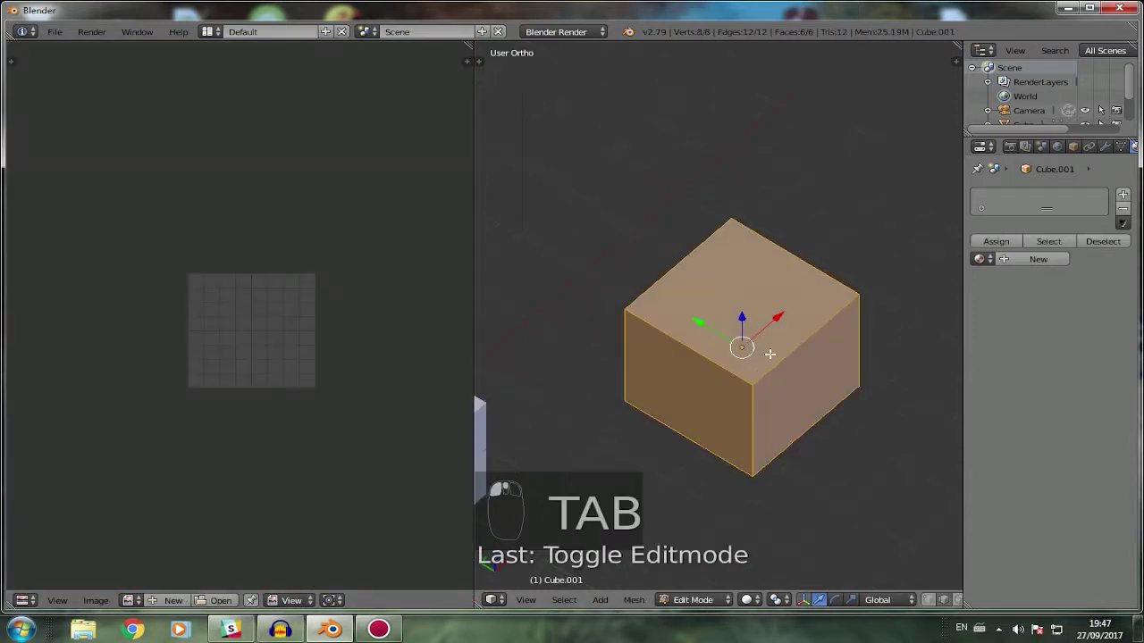
scroll(710, 423, "down", 3)
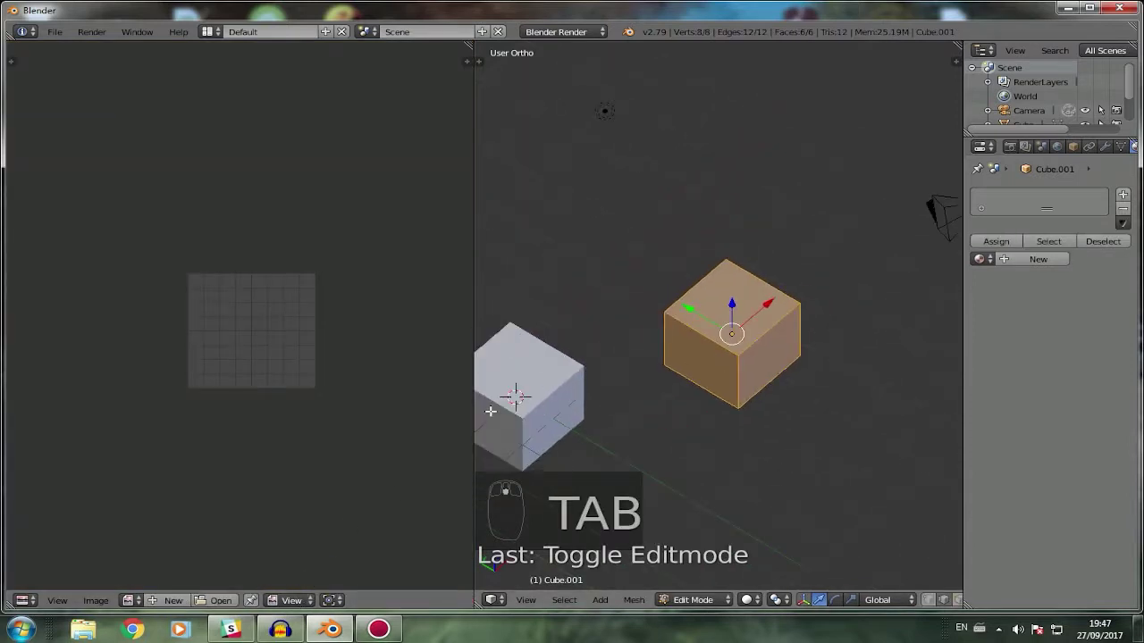
left_click(753, 600)
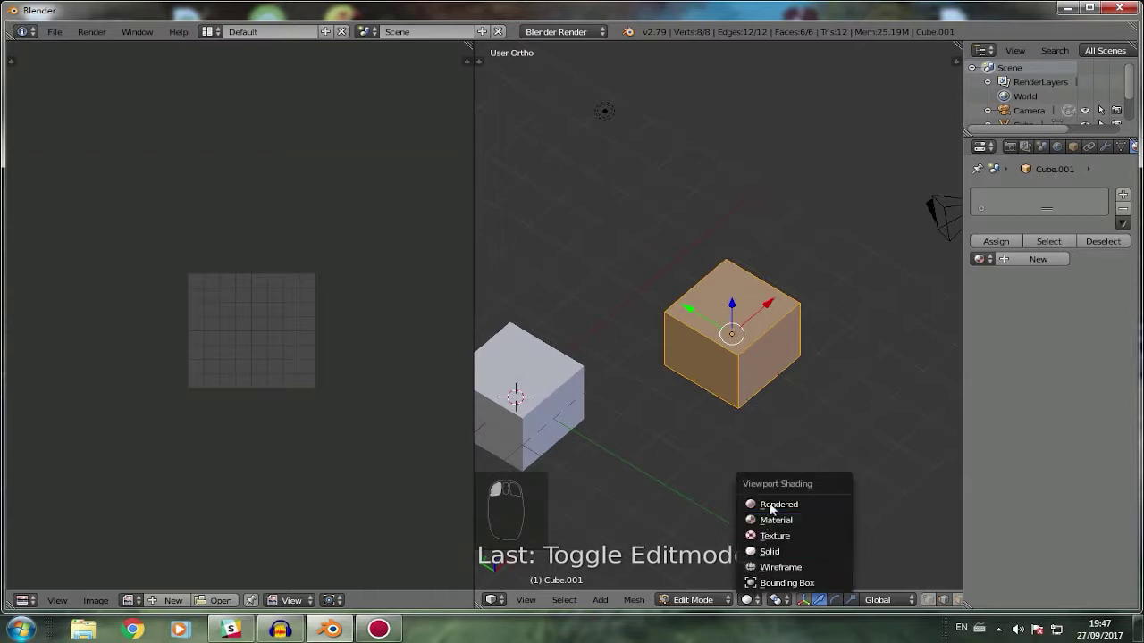
left_click(748, 600)
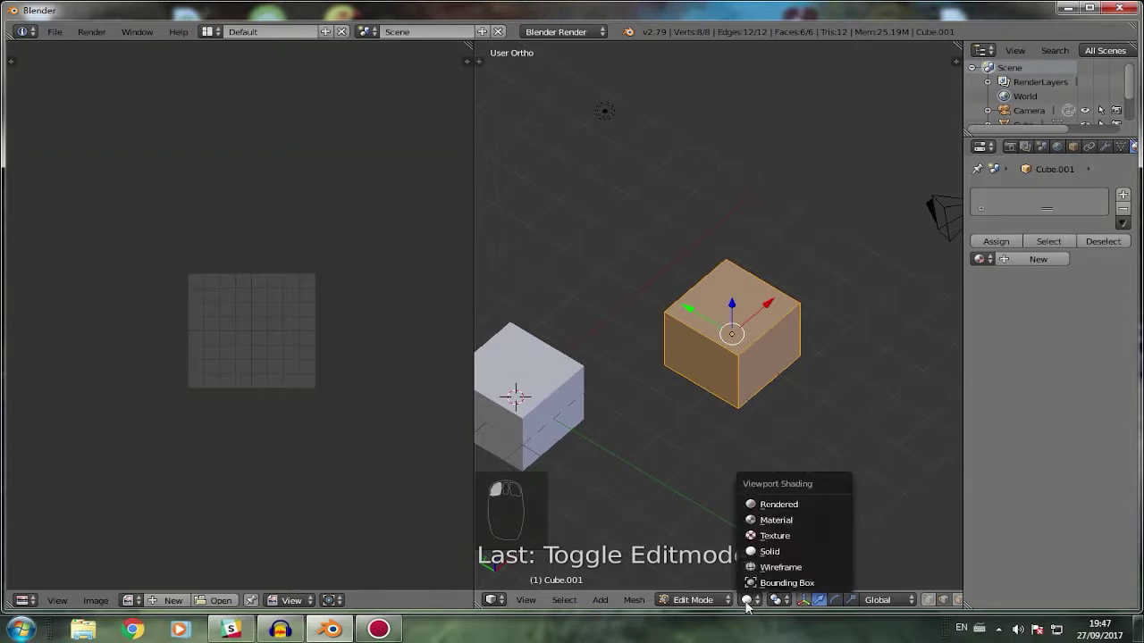
left_click(766, 518)
scroll(722, 479, "down", 2)
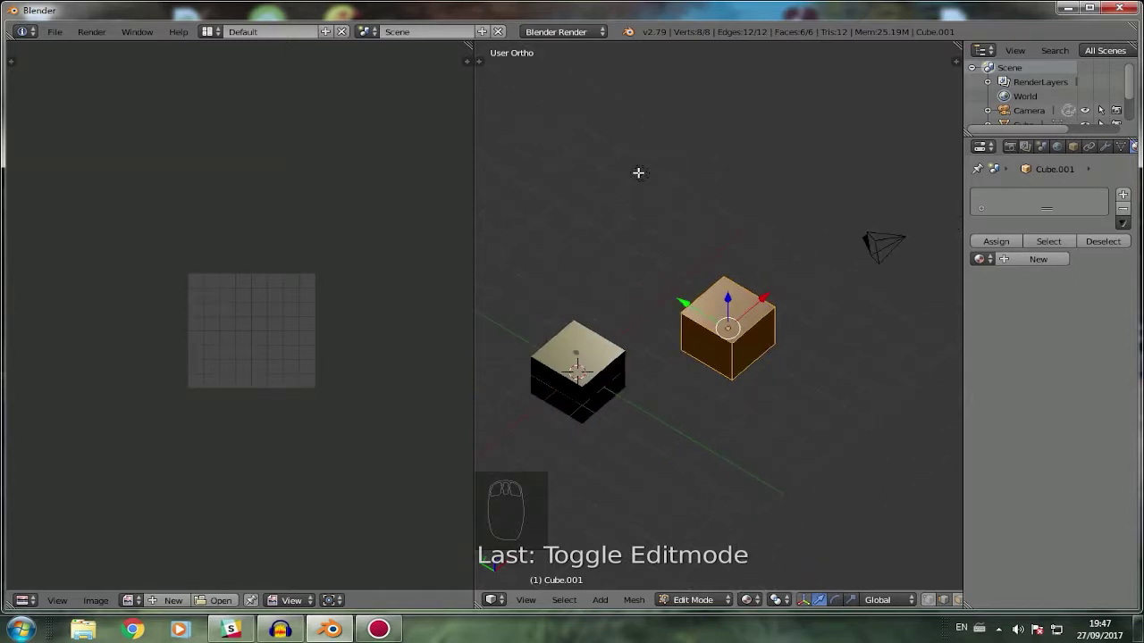
Return to Object Mode, duplicate the lamp and place the copy close to the two cubes.
key("Tab")
scroll(656, 260, "up", 4)
scroll(748, 314, "down", 4)
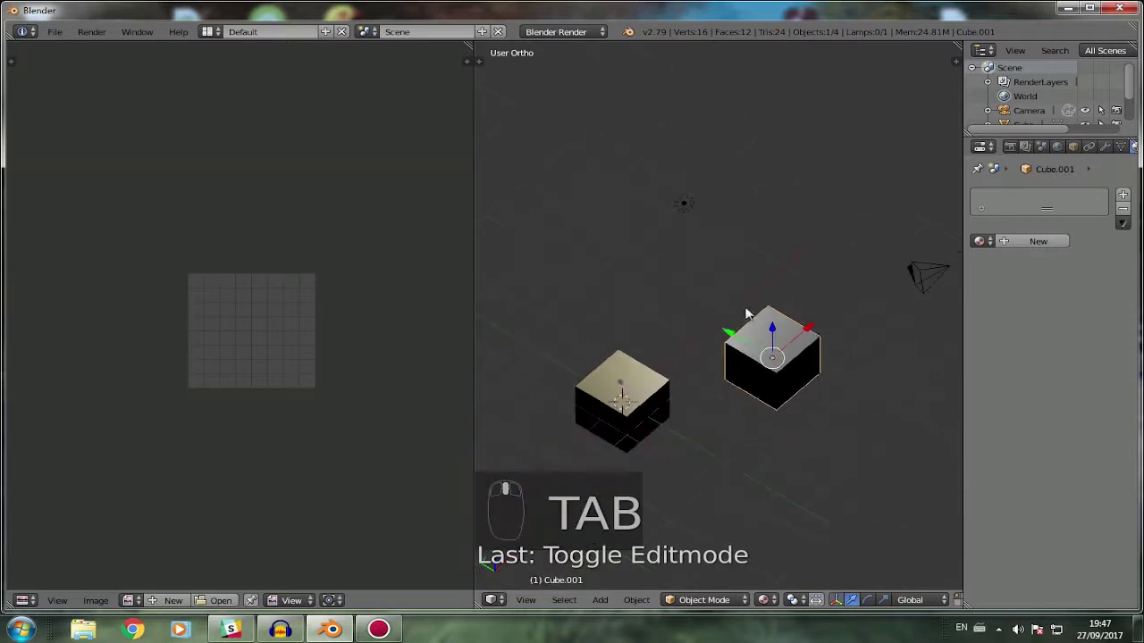
right_click(685, 202)
key("shift+d")
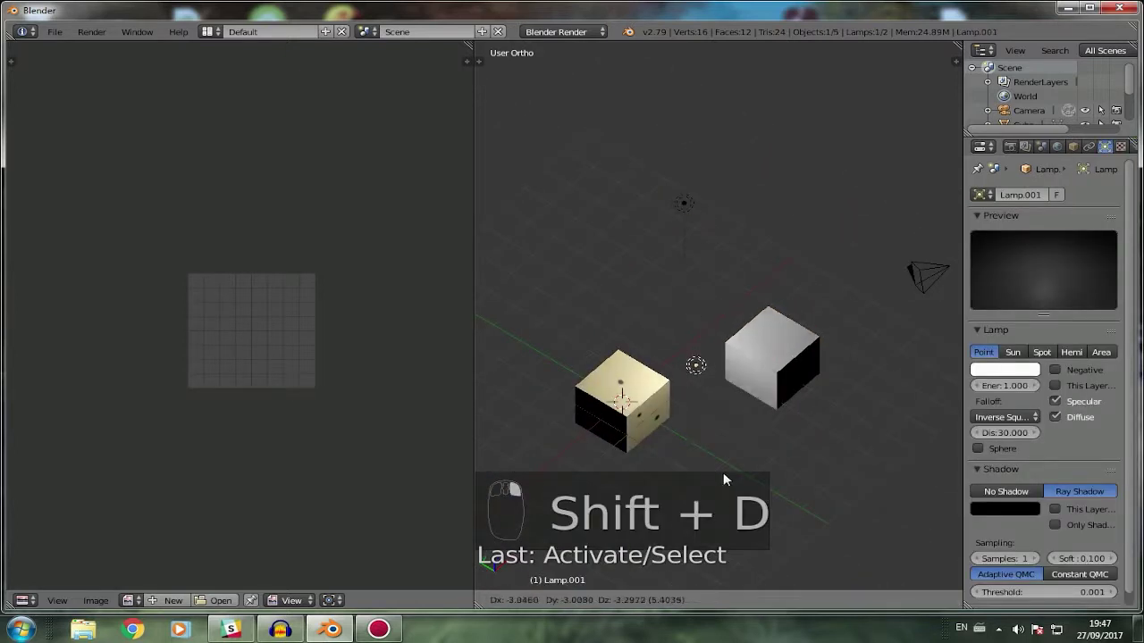
left_click(752, 420)
middle_click_drag(753, 420, 707, 402)
Duplicate the lamp three more times and spread the copies around the cubes to light their dark sides.
key("shift+d")
left_click(543, 378)
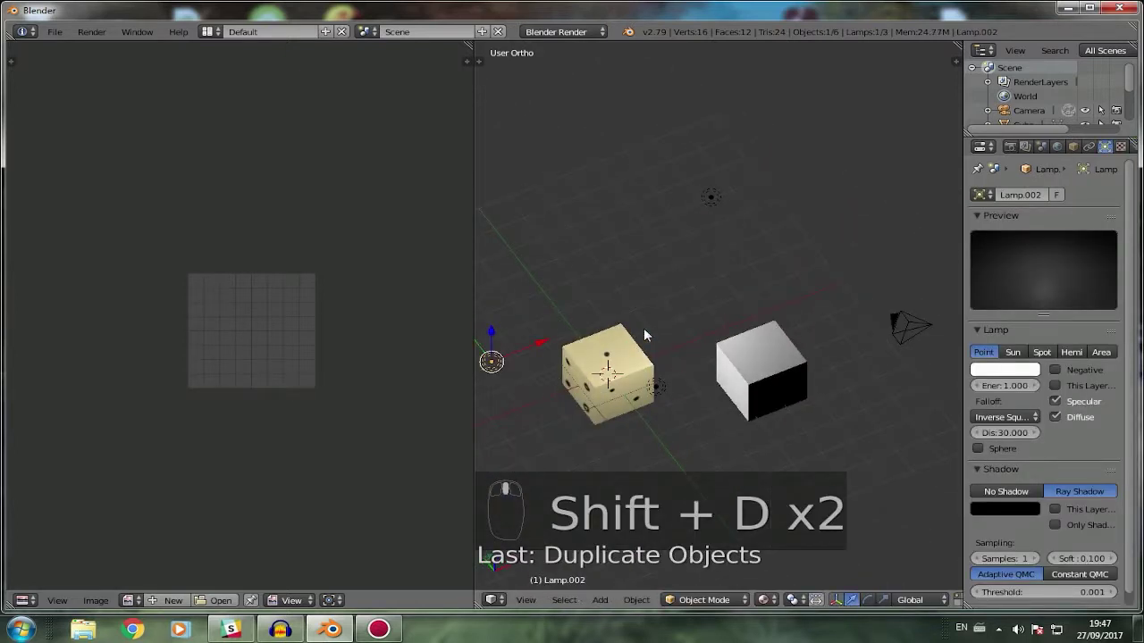
key("shift+d")
left_click(627, 196)
key("shift+d")
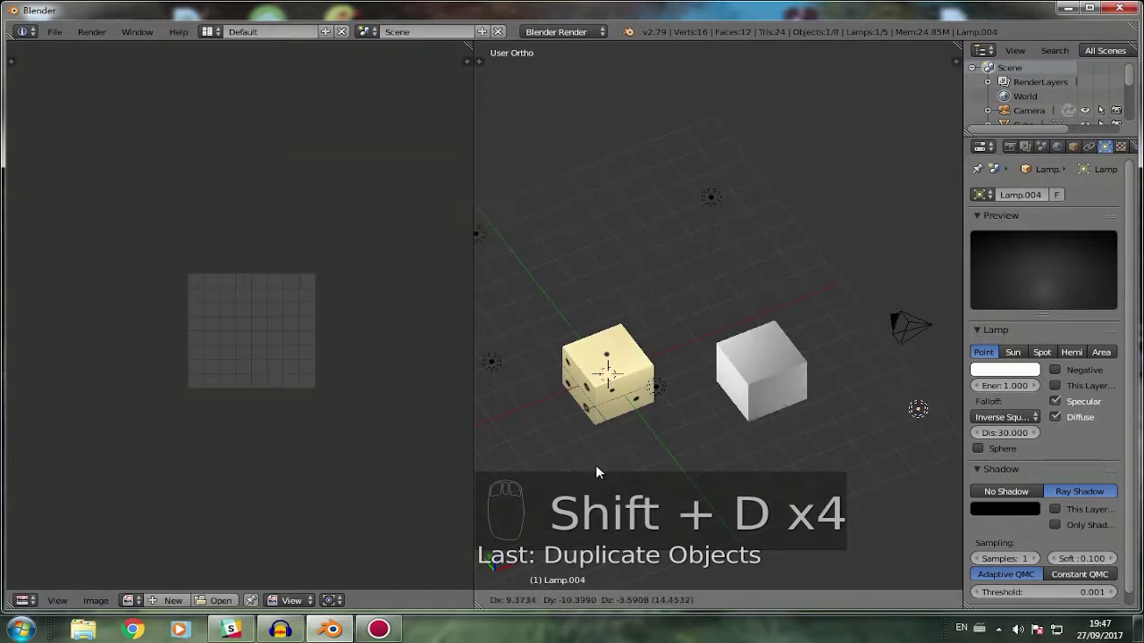
left_click(593, 461)
Move the lamp copy that sits between the two cubes farther away from them.
right_click(659, 388)
middle_click_drag(658, 388, 775, 424)
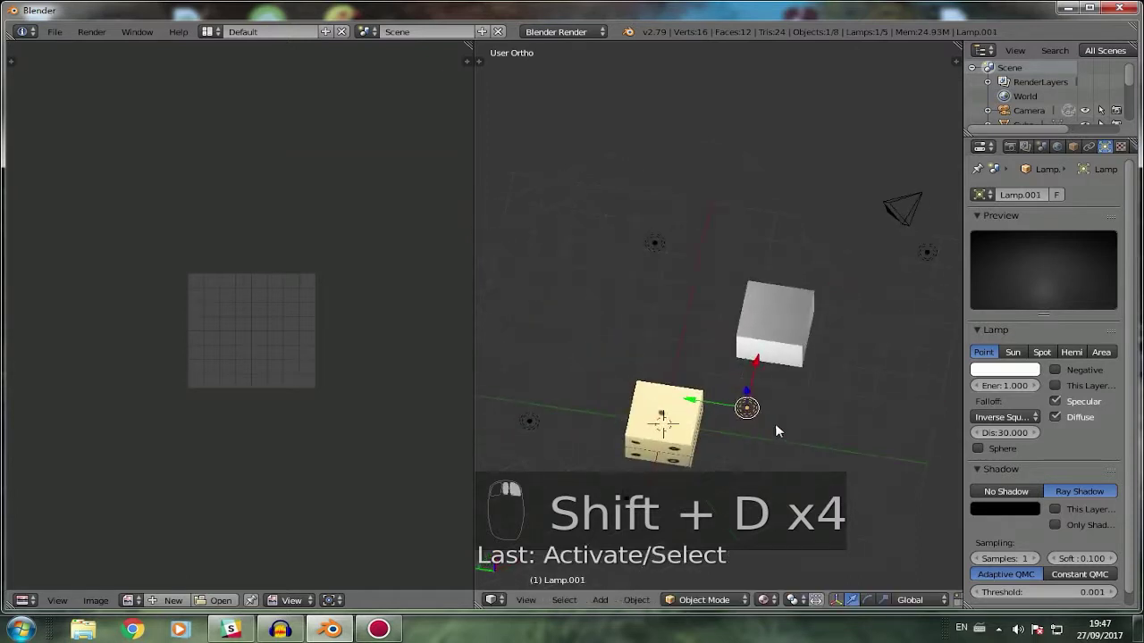
key("g")
left_click(911, 474)
middle_click_drag(910, 474, 698, 360)
Unwrap the second cube in Edit Mode with Smart UV Project, using angle limit 66, island margin 0 and area weight 0.
right_click(783, 379)
scroll(786, 385, "up", 4)
key("Tab")
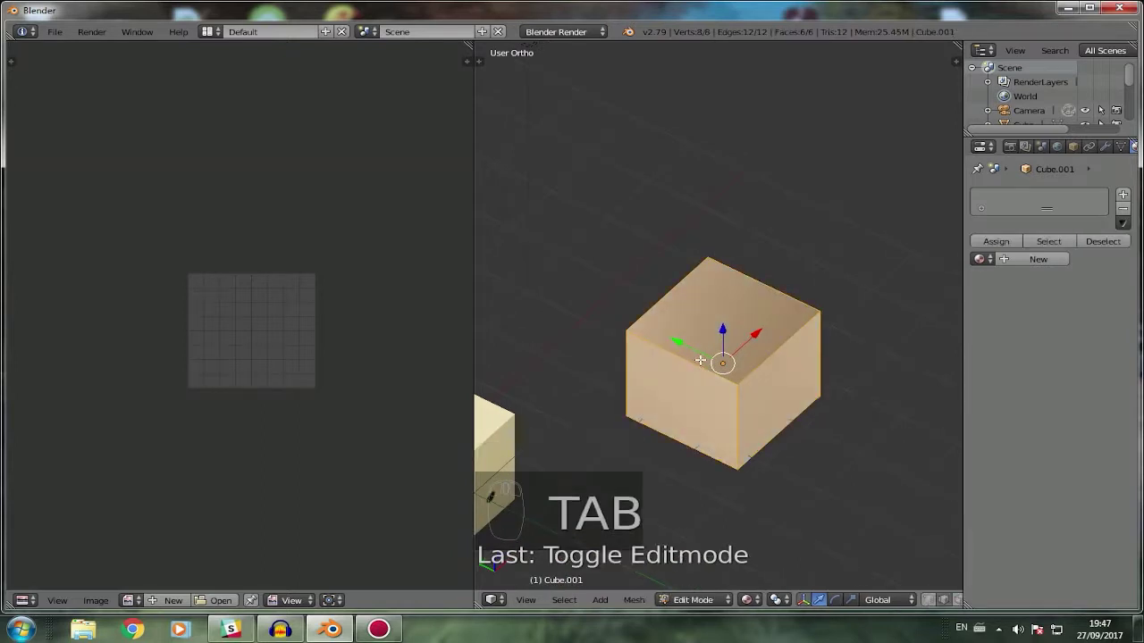
key("u")
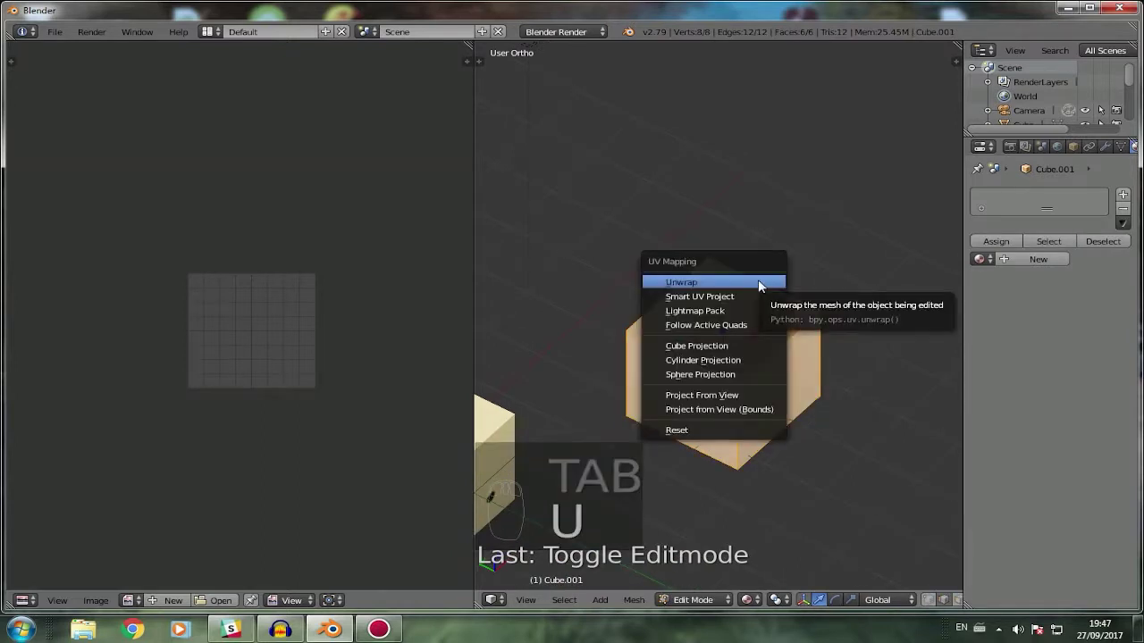
left_click(748, 296)
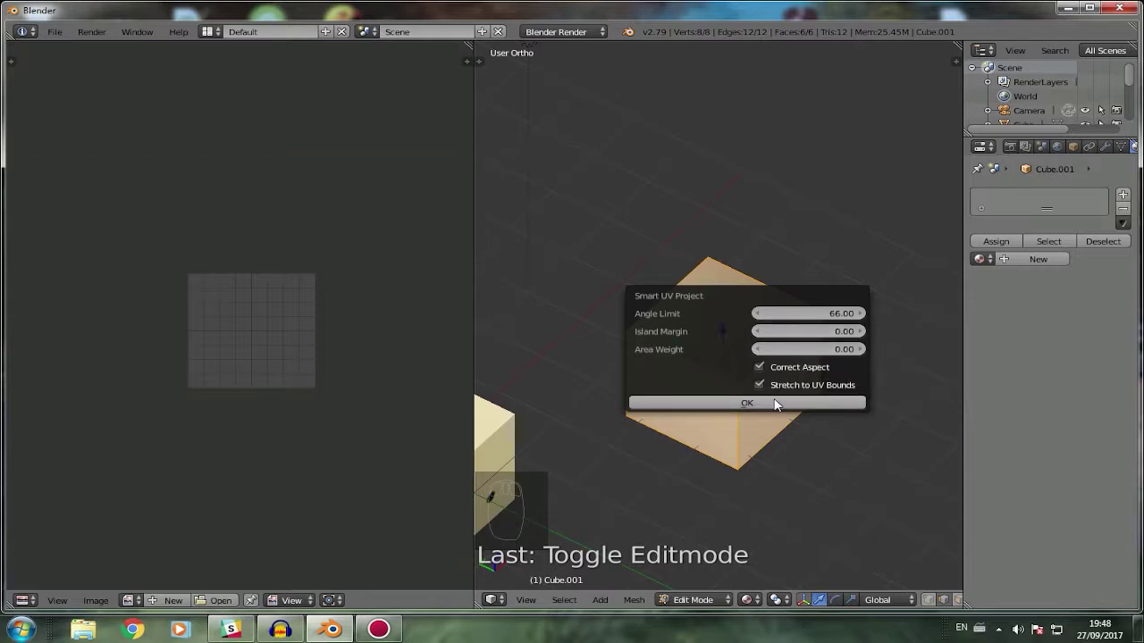
left_click(748, 403)
Show the Smart UV Project operator settings beside the 3D view.
scroll(238, 319, "up", 4)
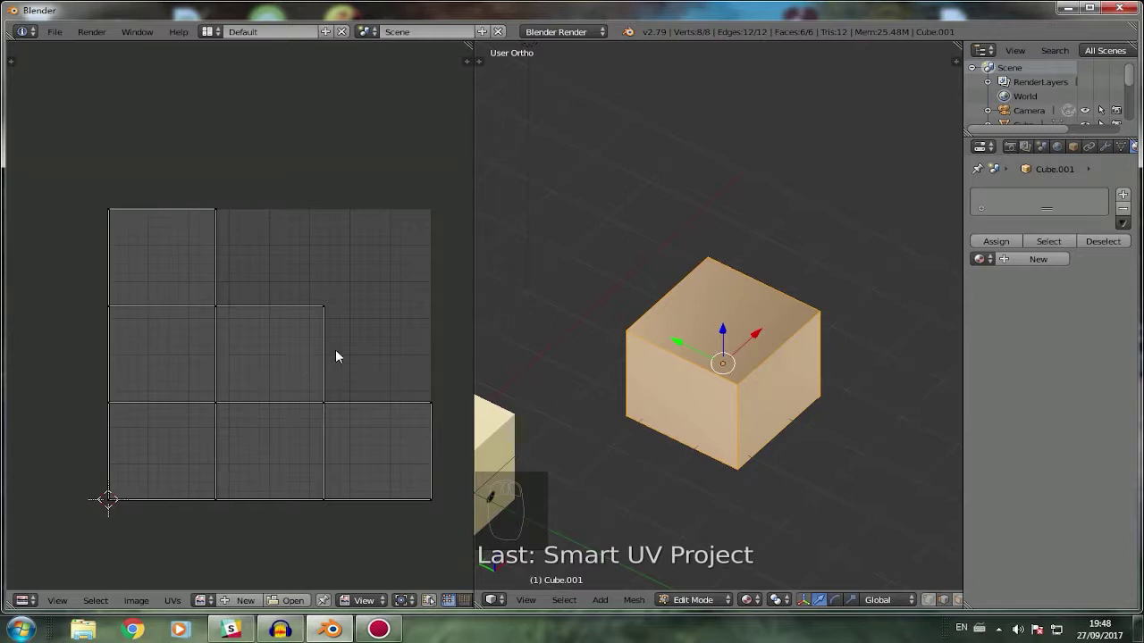
key("n")
key("n")
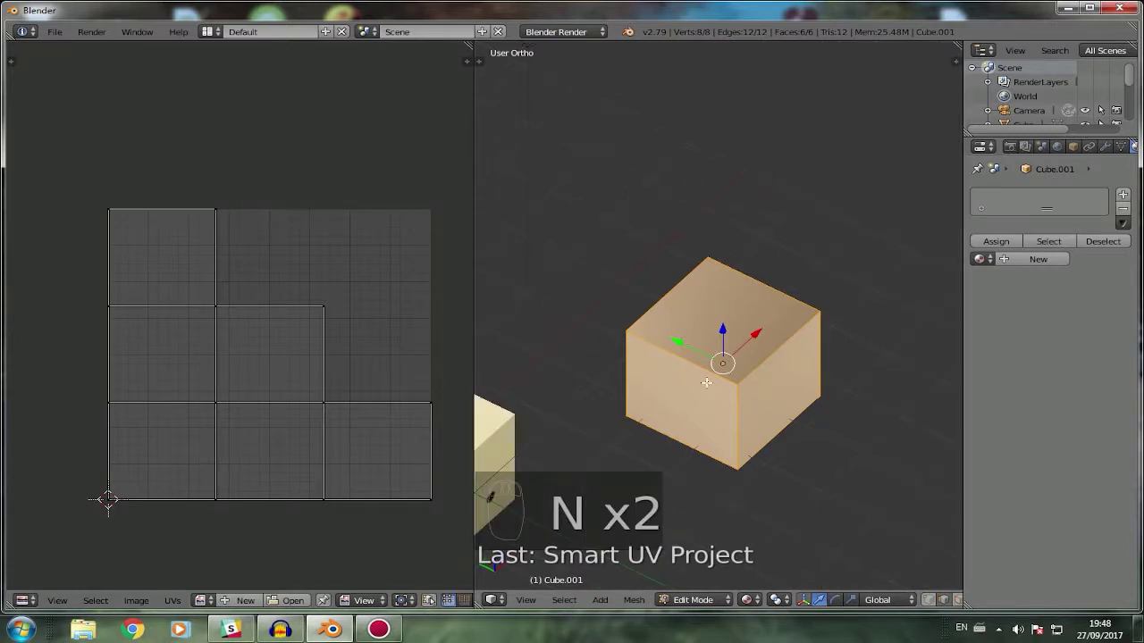
key("t")
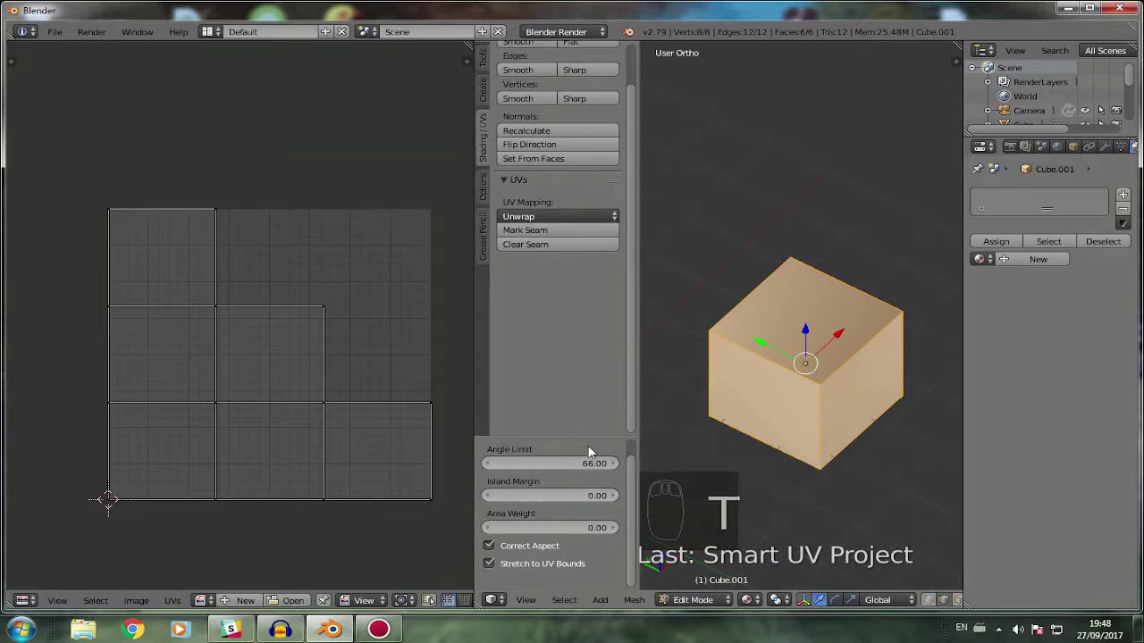
key("t")
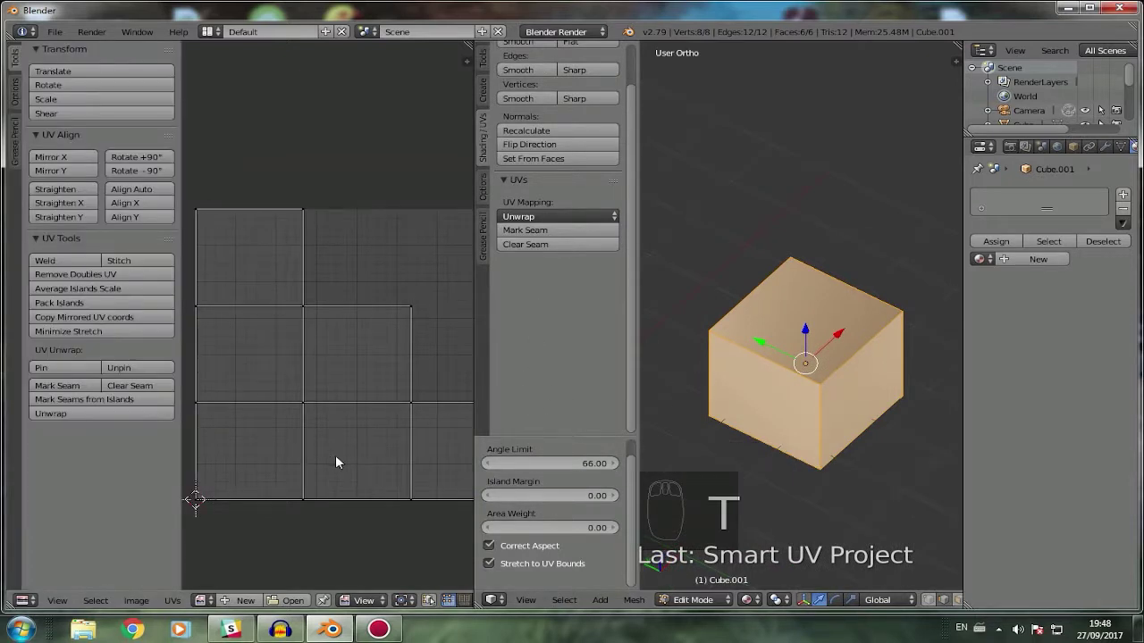
key("t")
key("t")
key("t")
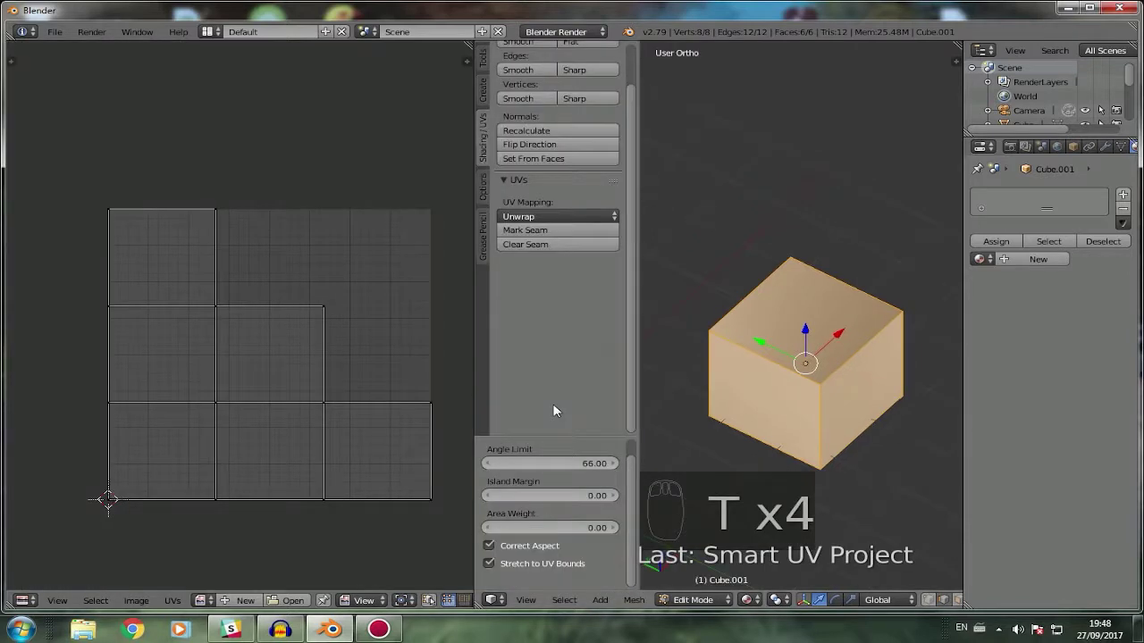
scroll(543, 541, "up", 1)
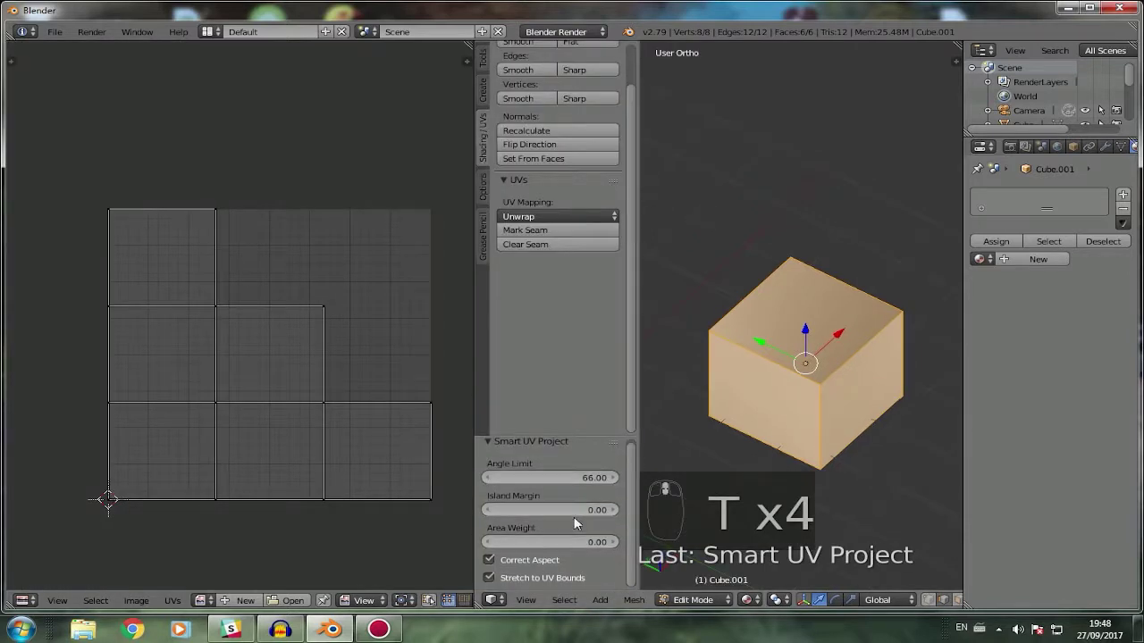
Try a Smart UV Project angle limit of 62.22 and restore it to 66.
left_click_drag(570, 481, 458, 477)
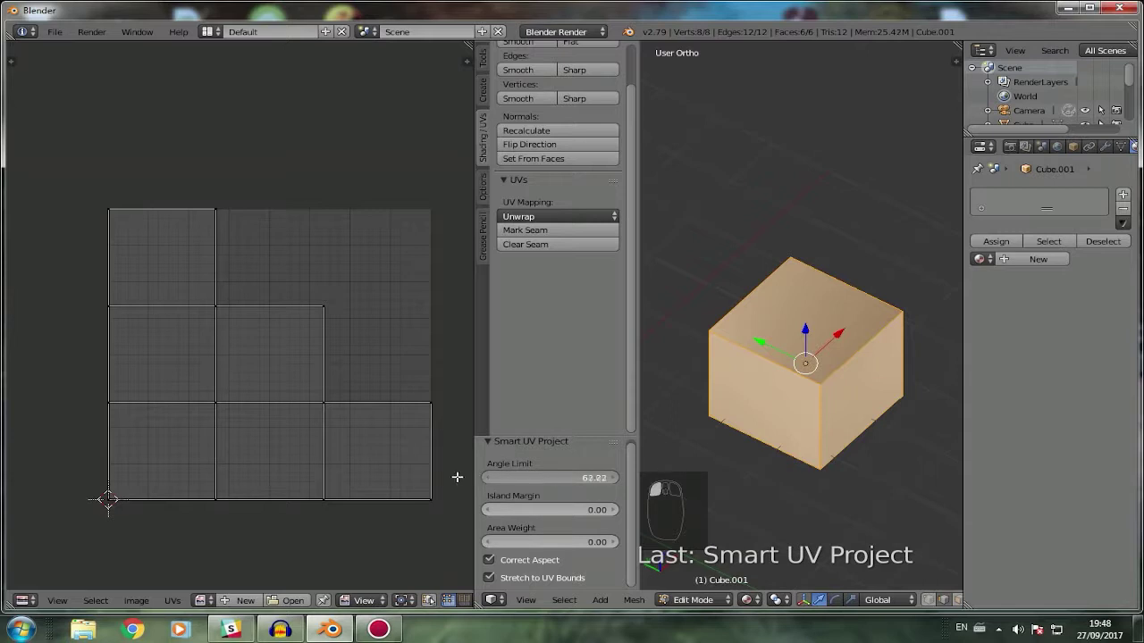
left_click(540, 476)
type("66")
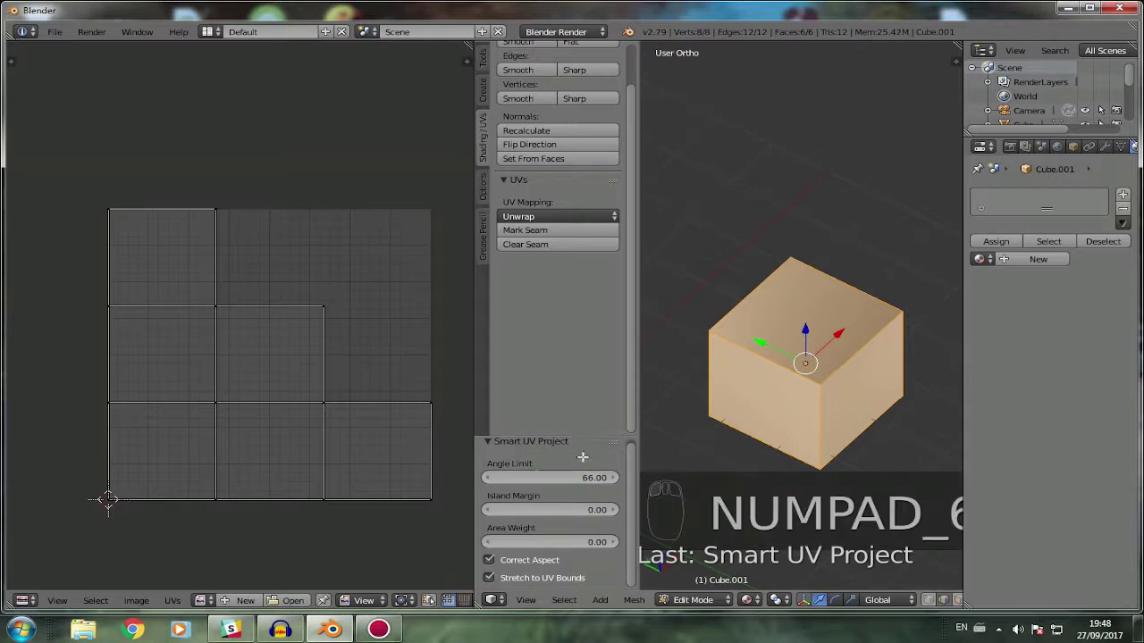
Toggle the second cube out of and back into Edit Mode and hide the 3D view's tool shelf.
key("Tab")
left_click(801, 360)
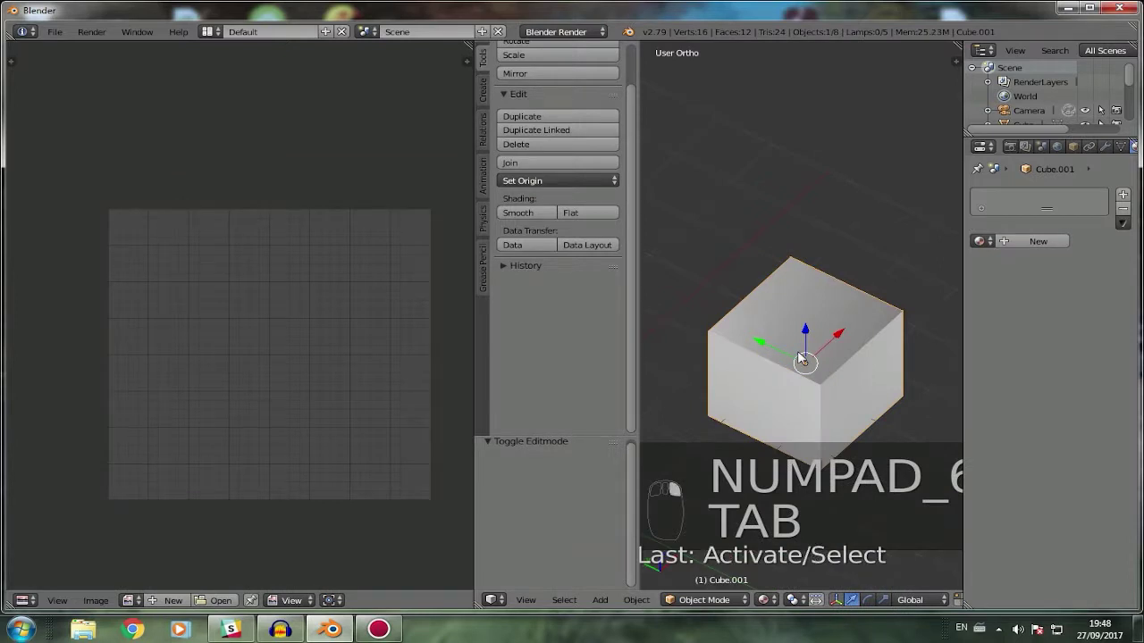
scroll(802, 360, "down", 2)
key("Tab")
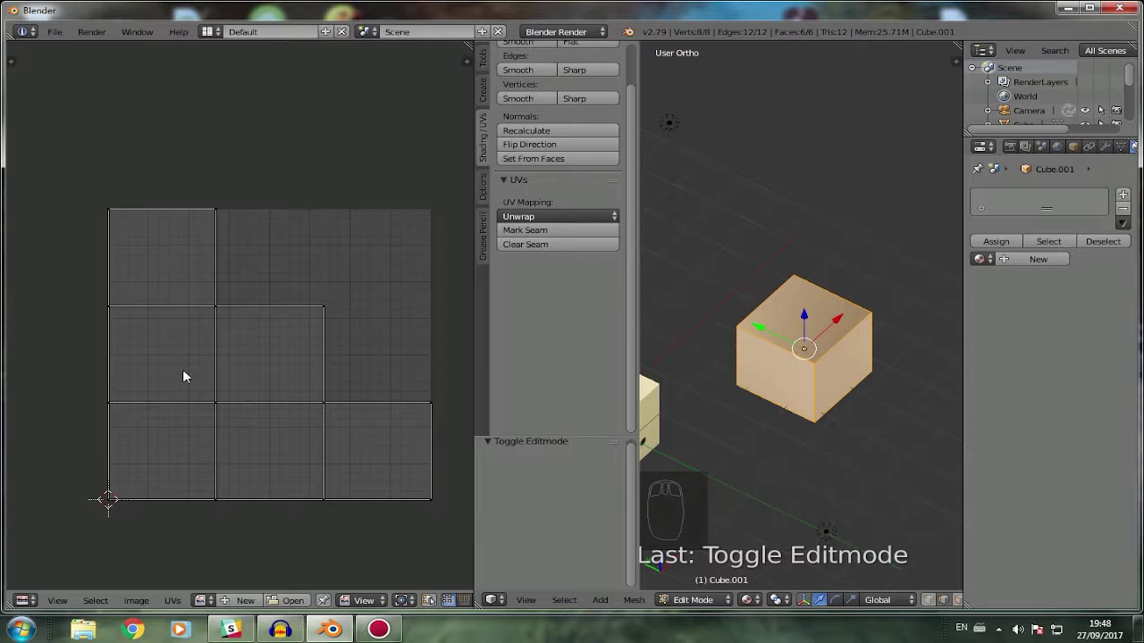
key("n")
key("n")
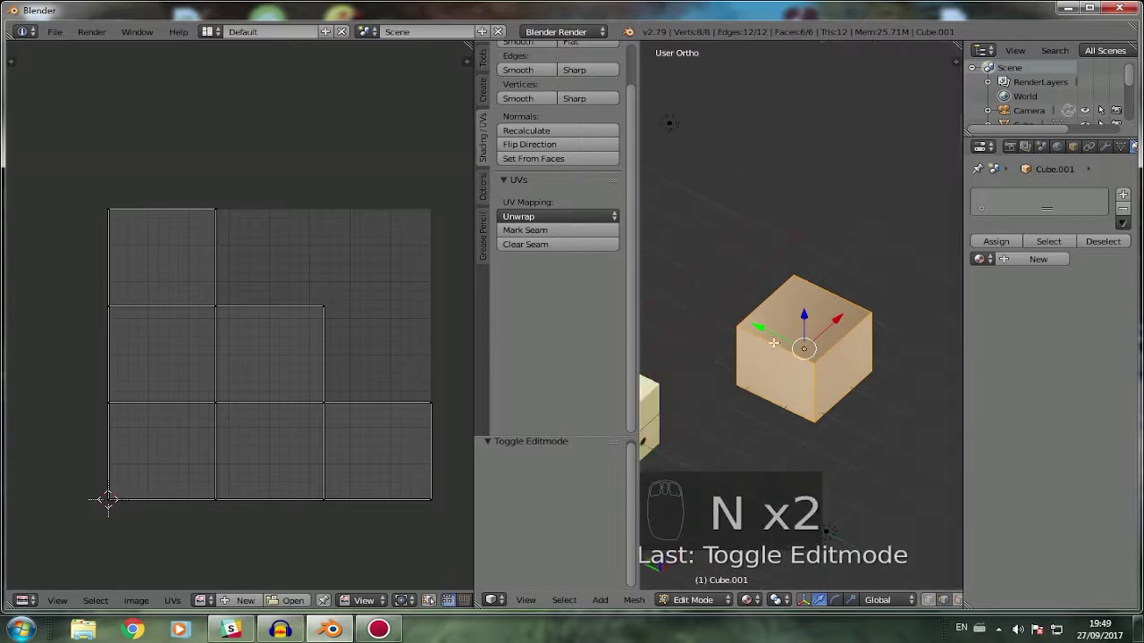
key("t")
scroll(756, 330, "up", 3)
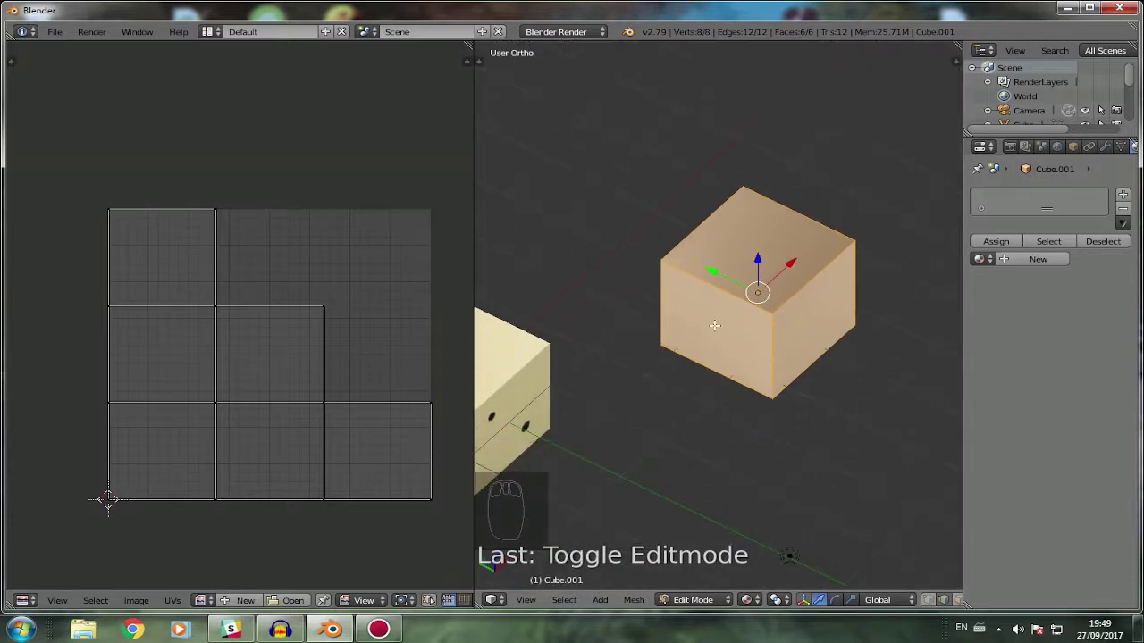
Switch to face selection and select individual faces of the second cube to examine their matching areas in the UV layout.
key("Tab")
key("Tab")
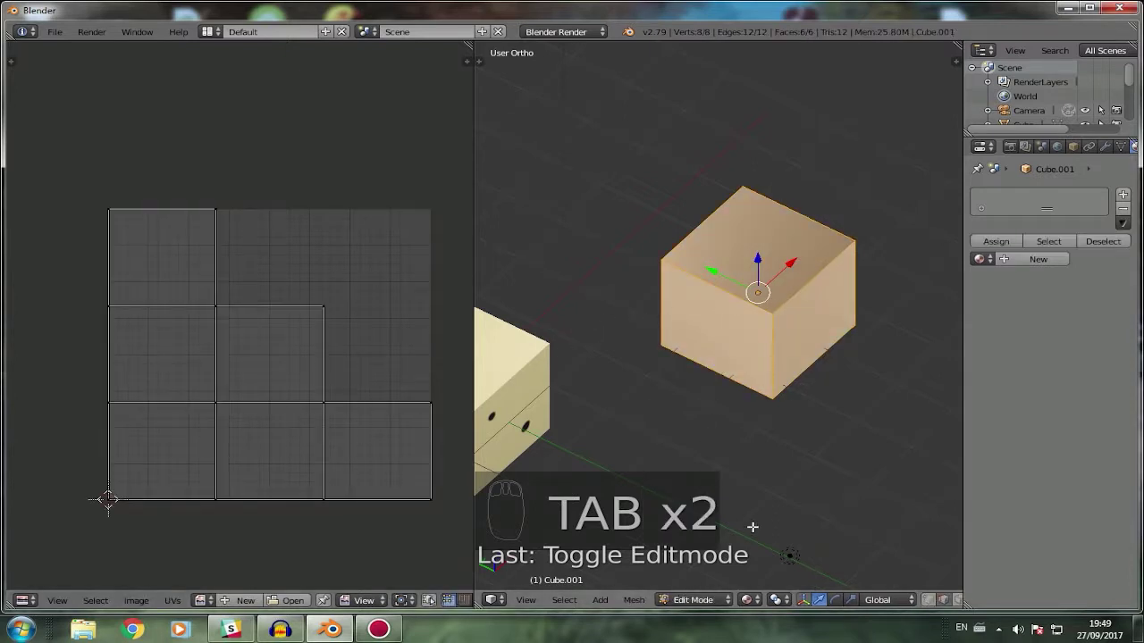
scroll(795, 601, "down", 3)
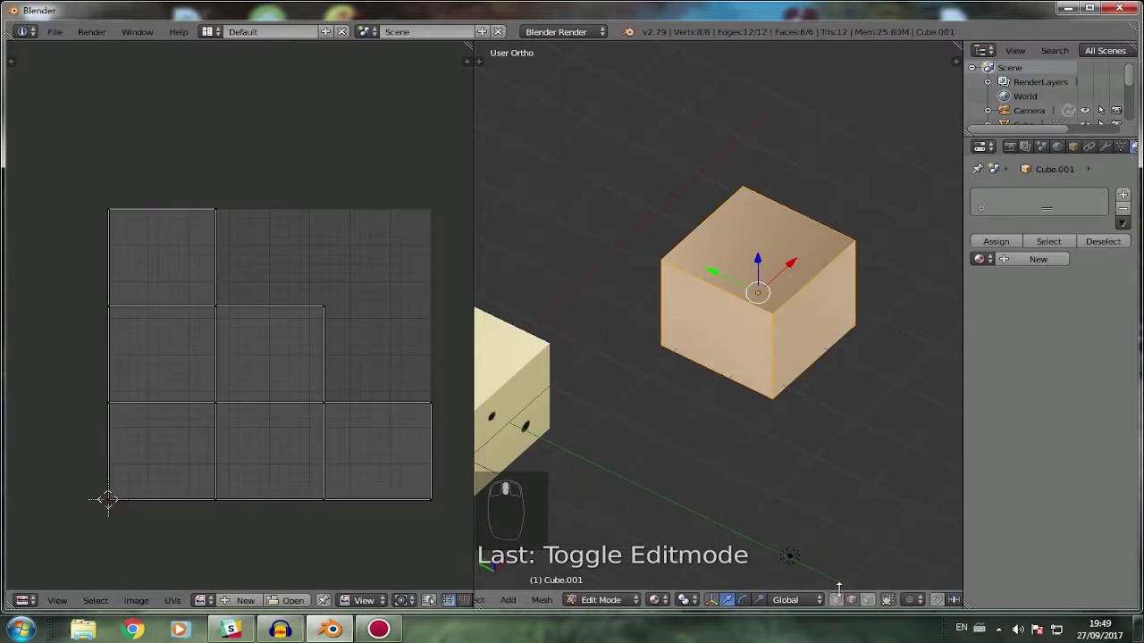
scroll(832, 539, "down", 3)
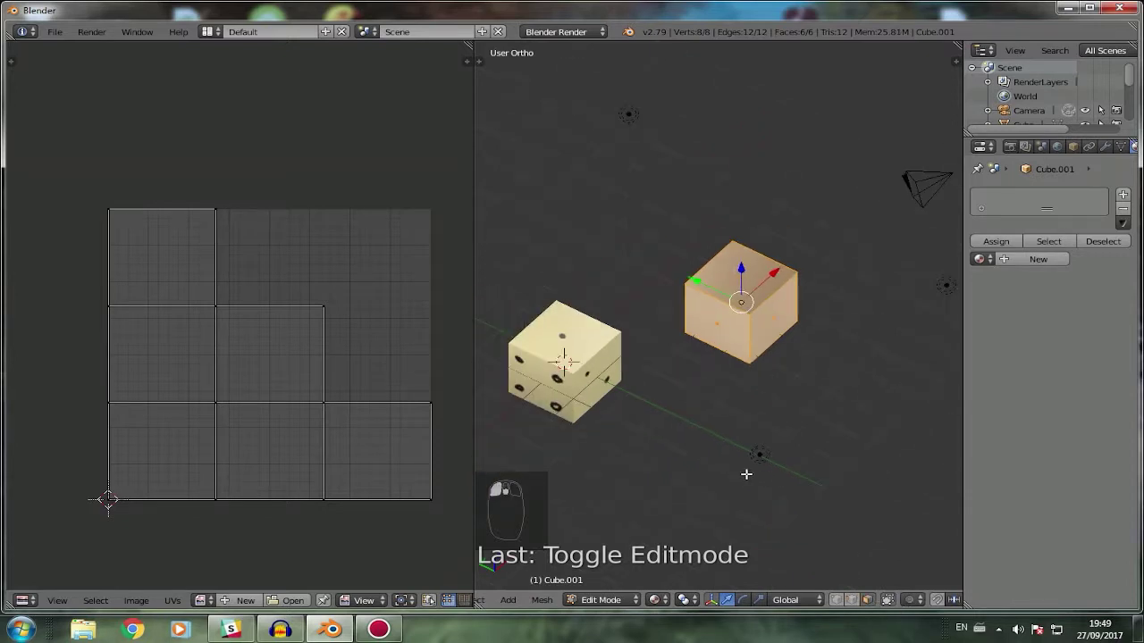
right_click(715, 280)
right_click(715, 322)
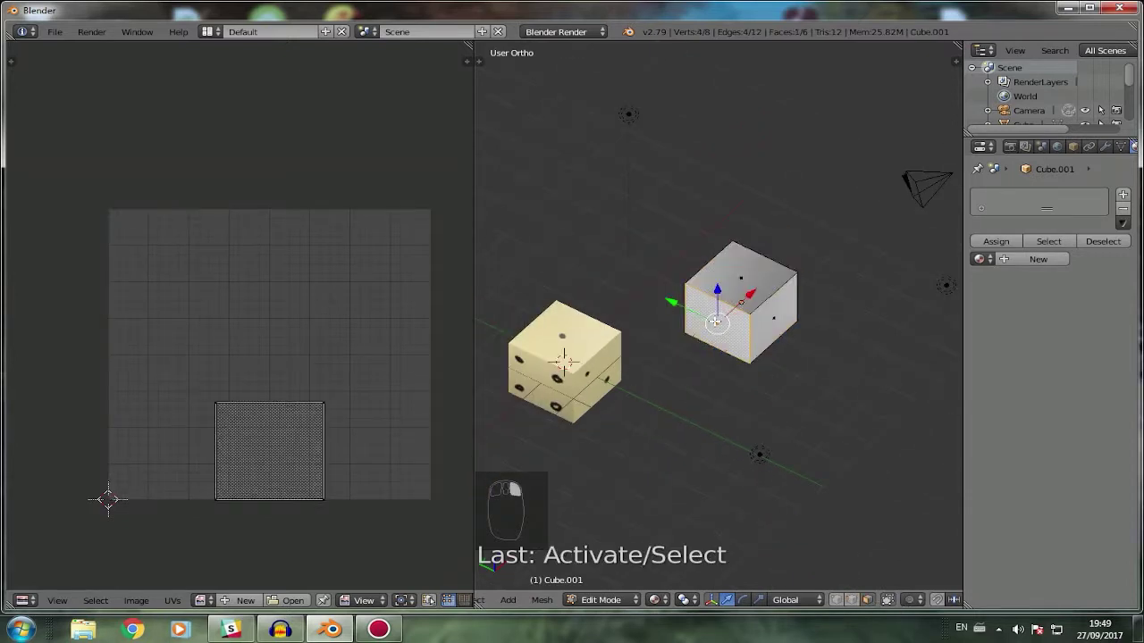
scroll(715, 322, "up", 3)
right_click(751, 251)
right_click(719, 322)
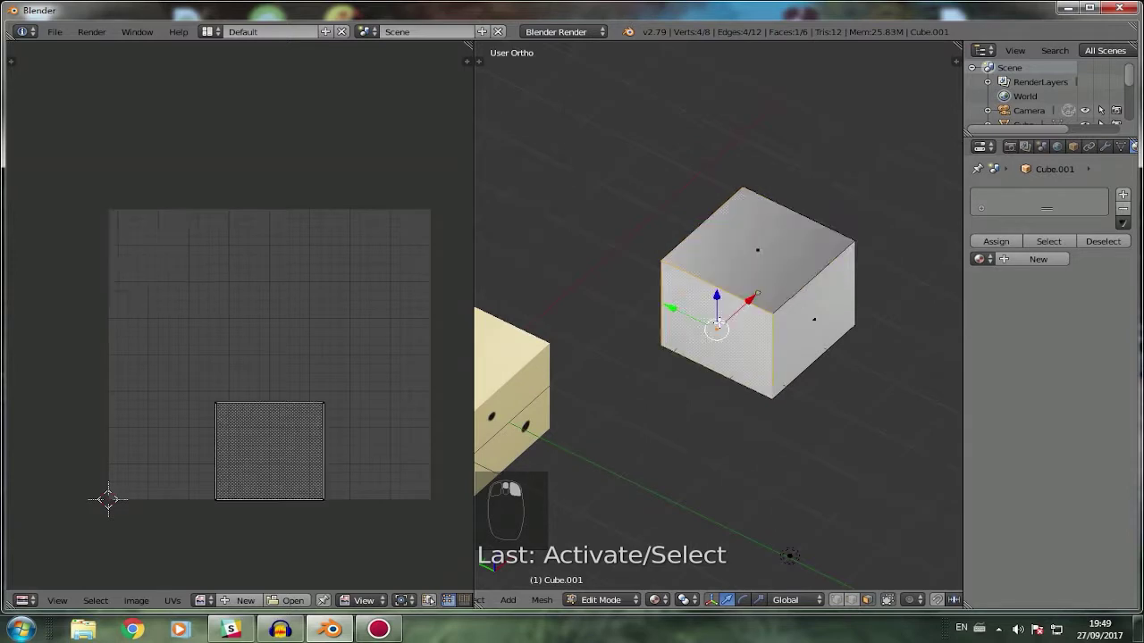
right_click(769, 265)
right_click(719, 323)
middle_click_drag(562, 386, 593, 376)
Switch the second cube to Object Mode and load the Textura_dado image in the image editor.
key("Tab")
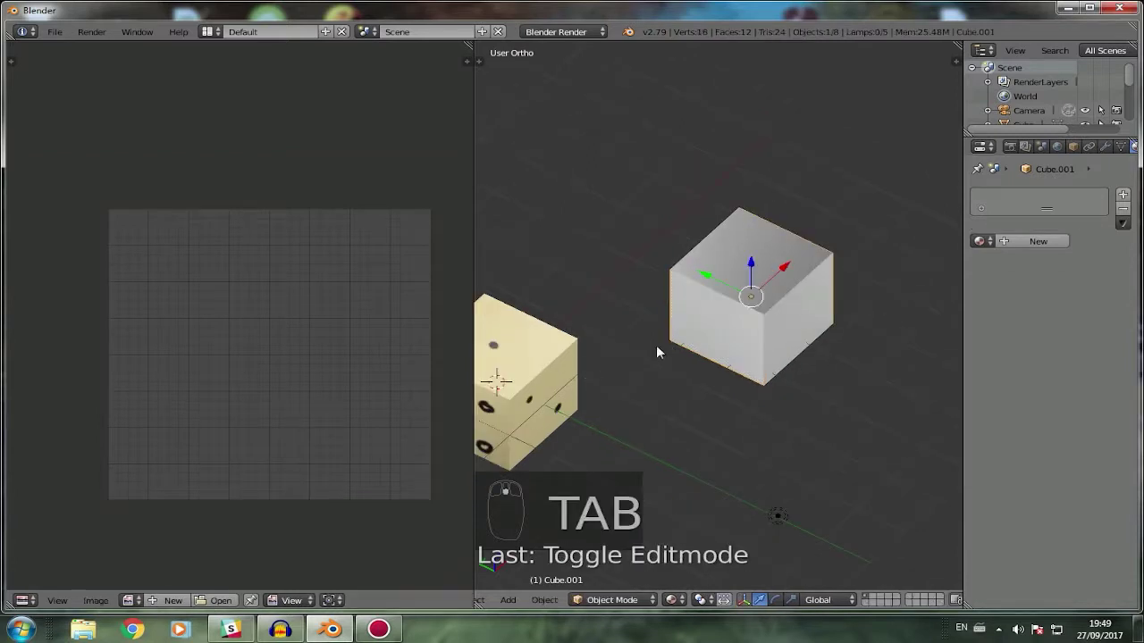
left_click(129, 599)
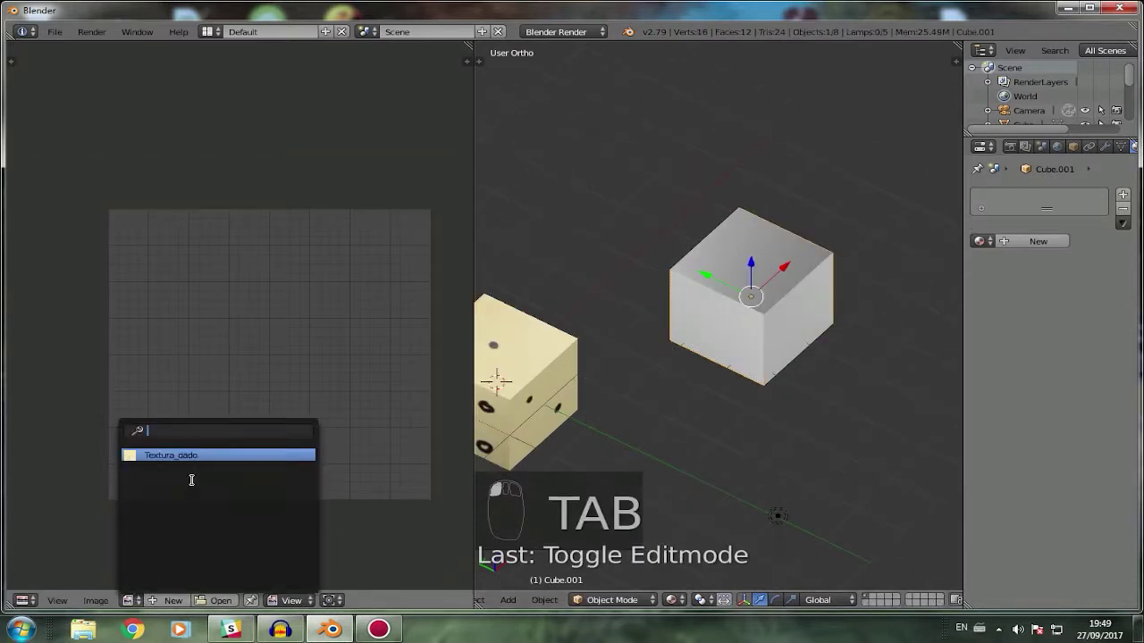
left_click(207, 454)
scroll(309, 429, "down", 4)
Return the second cube to Edit Mode and select all of its faces.
key("Tab")
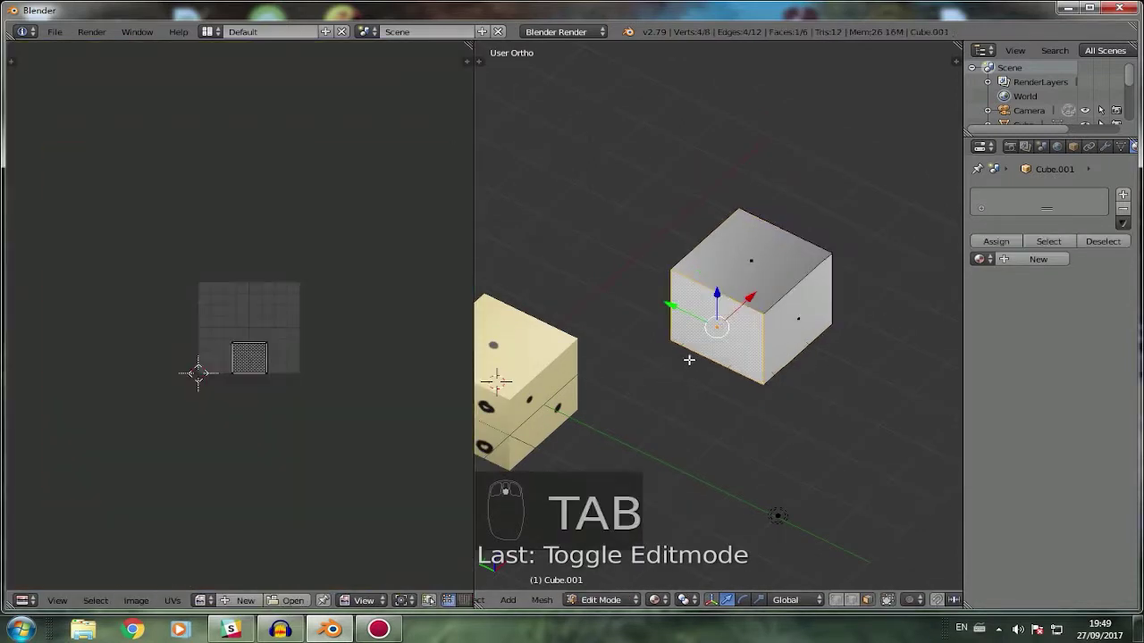
key("a")
key("a")
key("a")
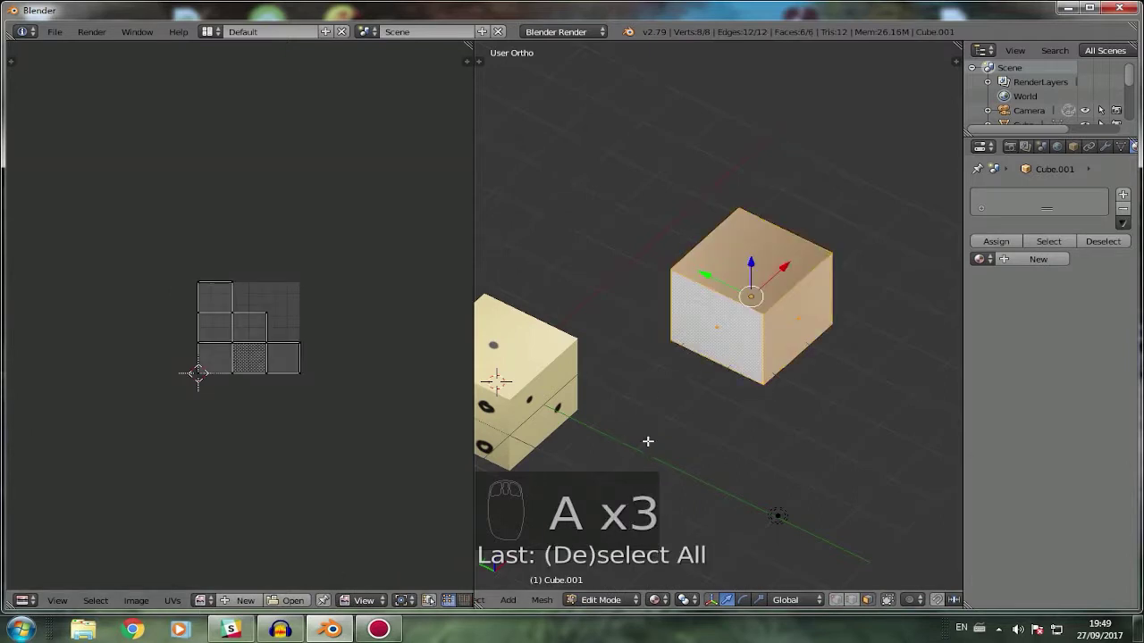
scroll(1066, 148, "down", 3)
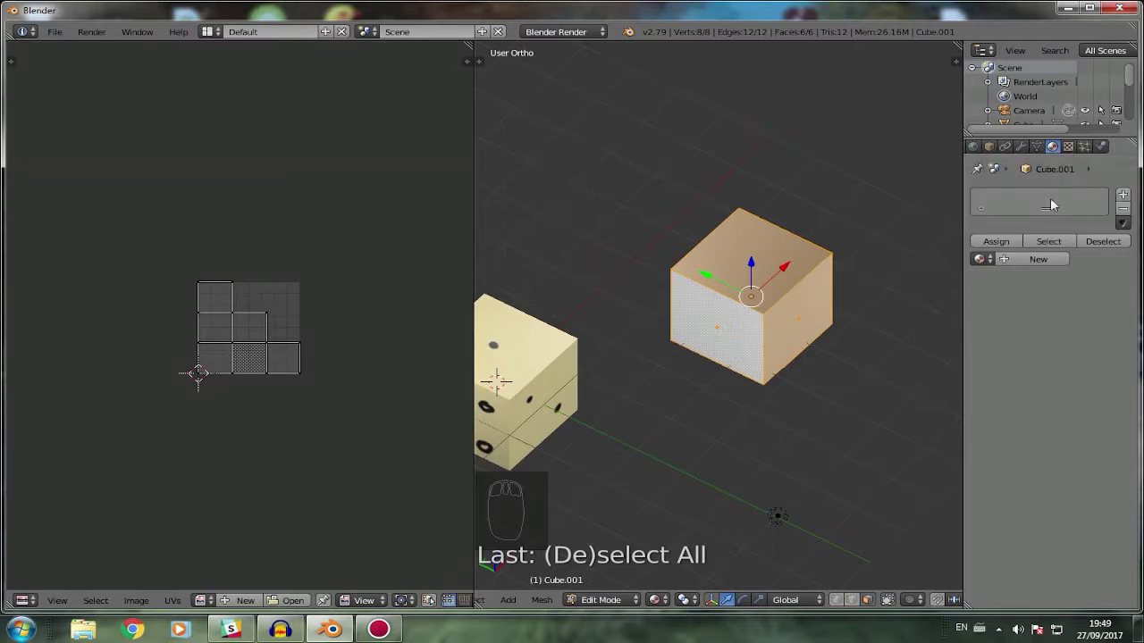
Add a new material to the second cube and display the Textura_dado image behind its UV layout.
left_click(1037, 259)
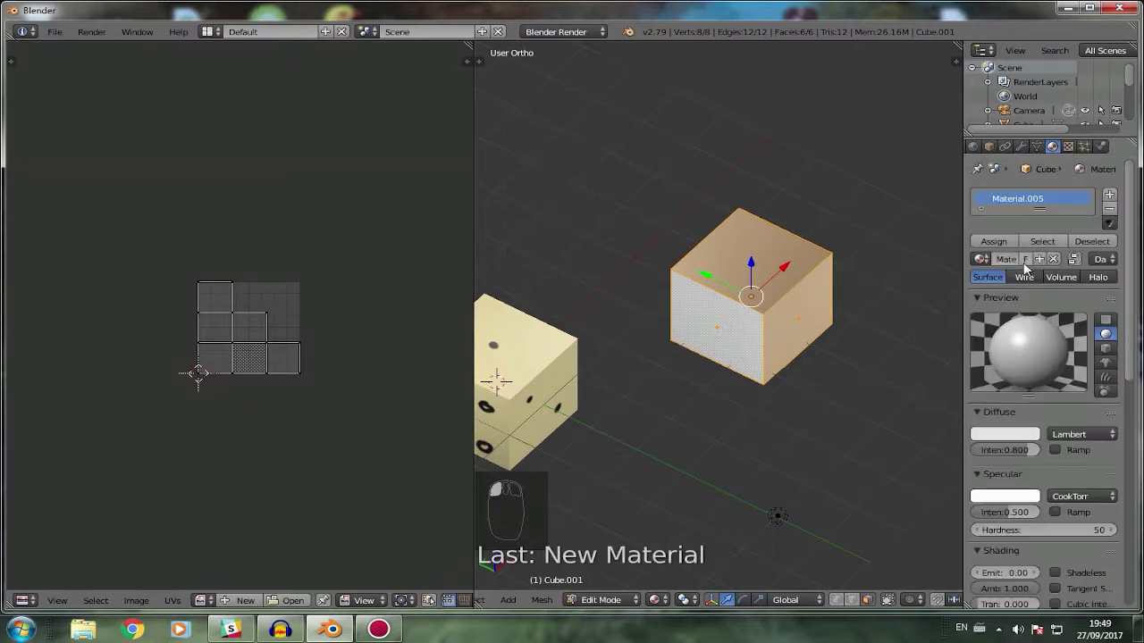
left_click(203, 600)
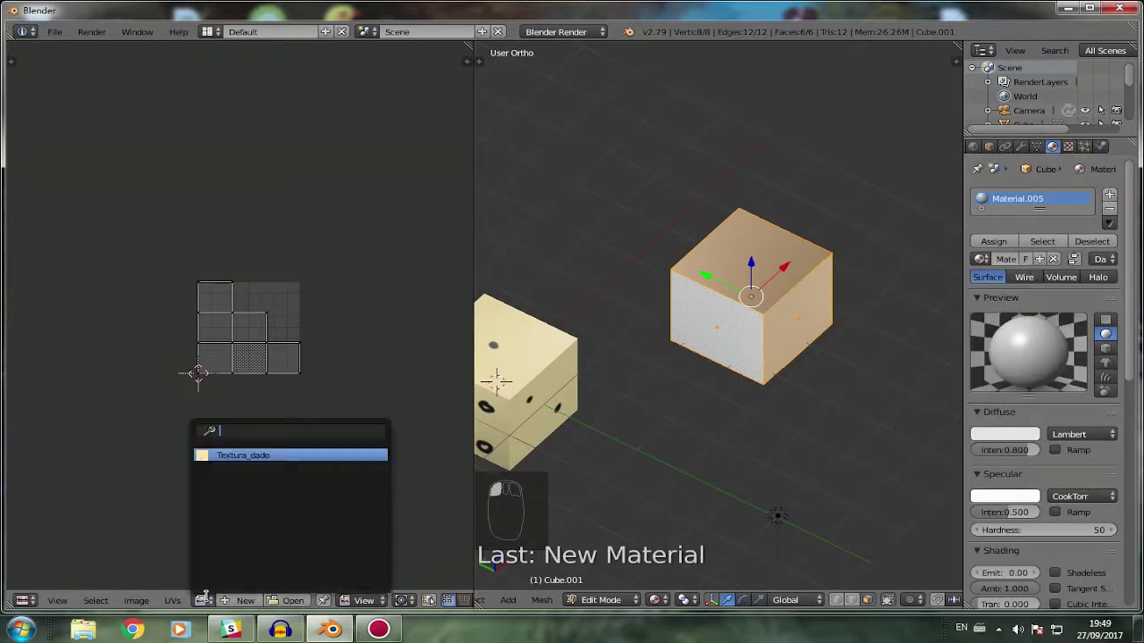
left_click(273, 457)
scroll(683, 334, "up", 3)
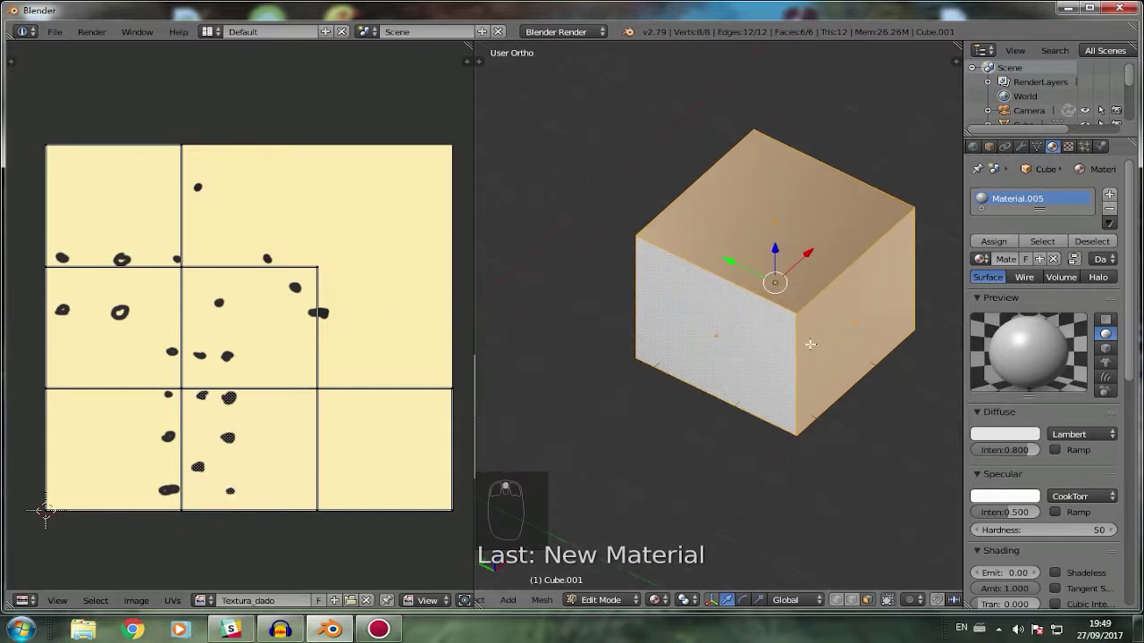
scroll(315, 394, "down", 3)
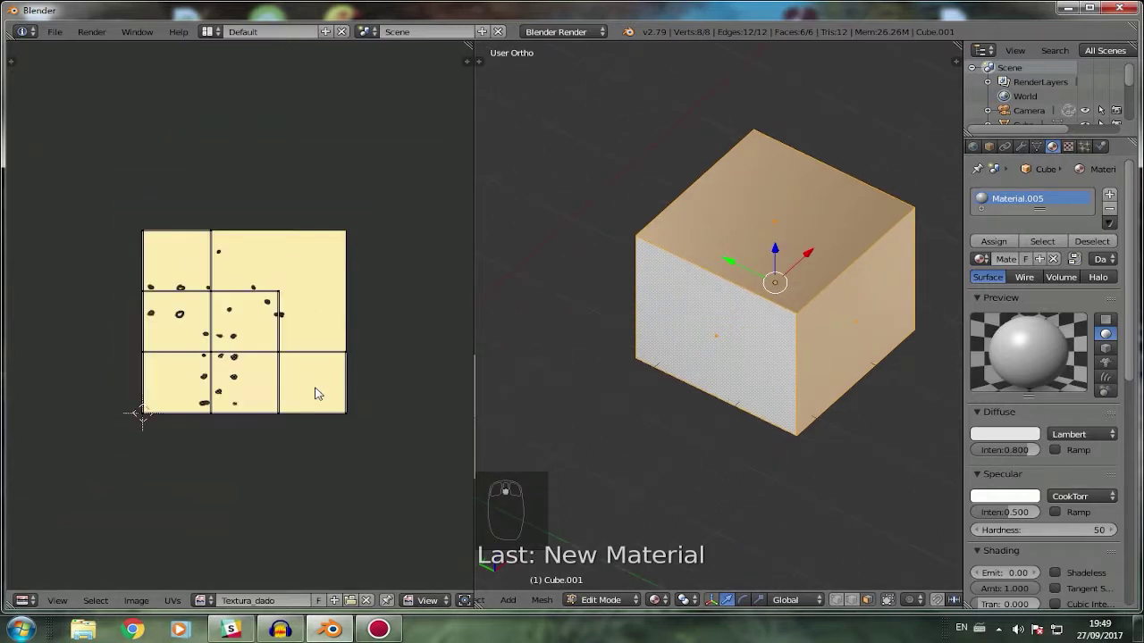
key("Tab")
key("Tab")
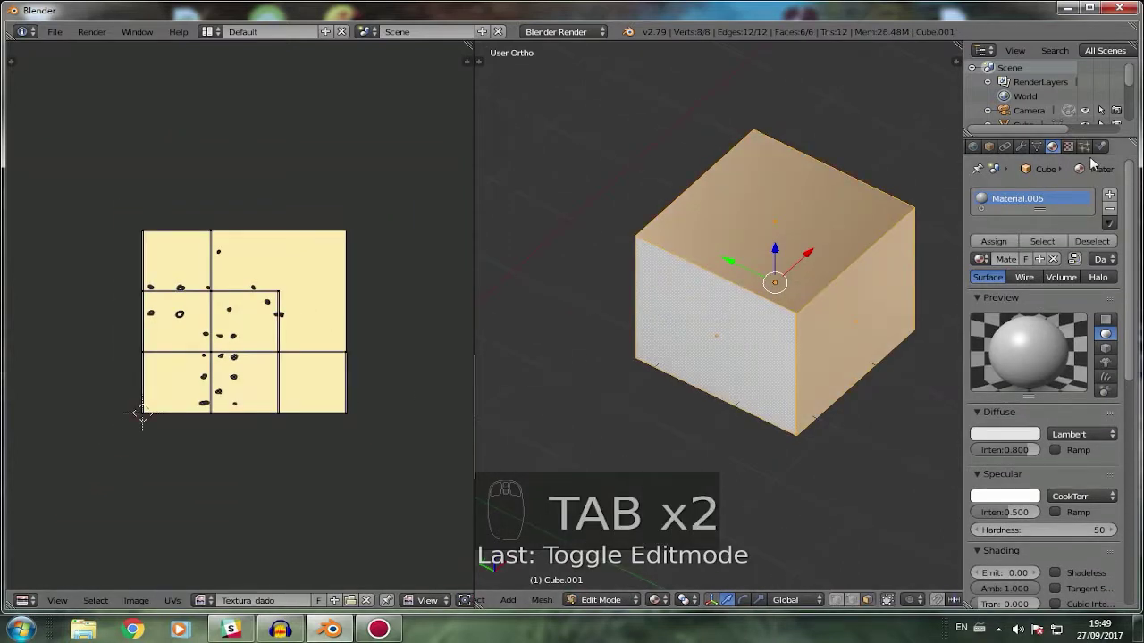
Switch to Object Mode, check the first cube's texture settings for reference, and add a new texture to the second cube's material.
left_click(1068, 145)
scroll(670, 386, "down", 3)
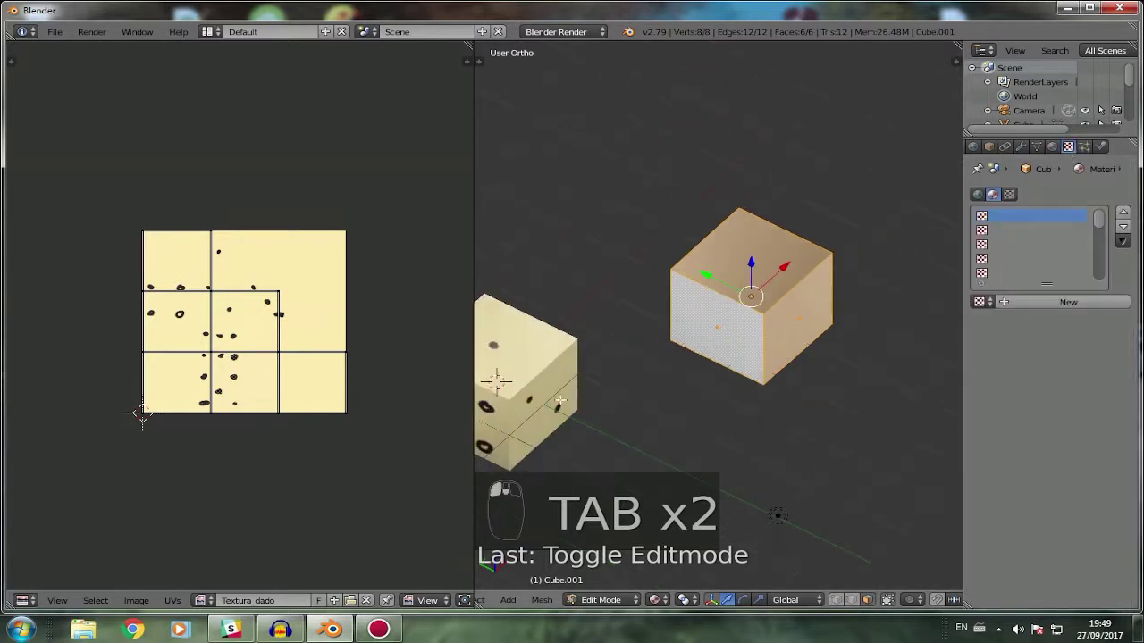
key("Tab")
right_click(531, 377)
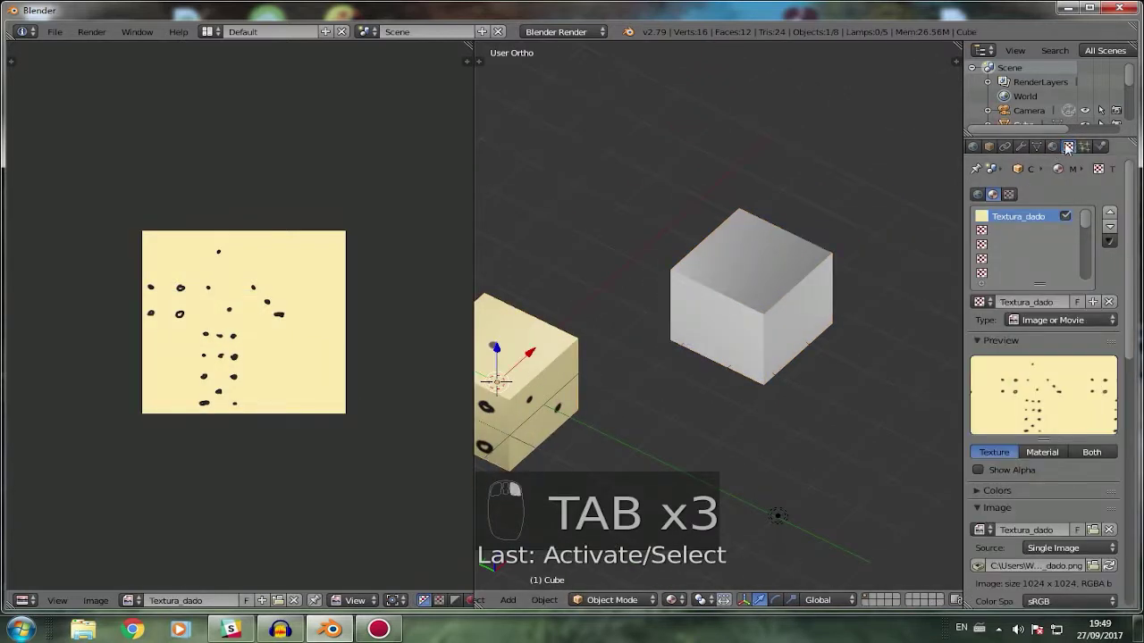
left_click(1051, 145)
right_click(751, 299)
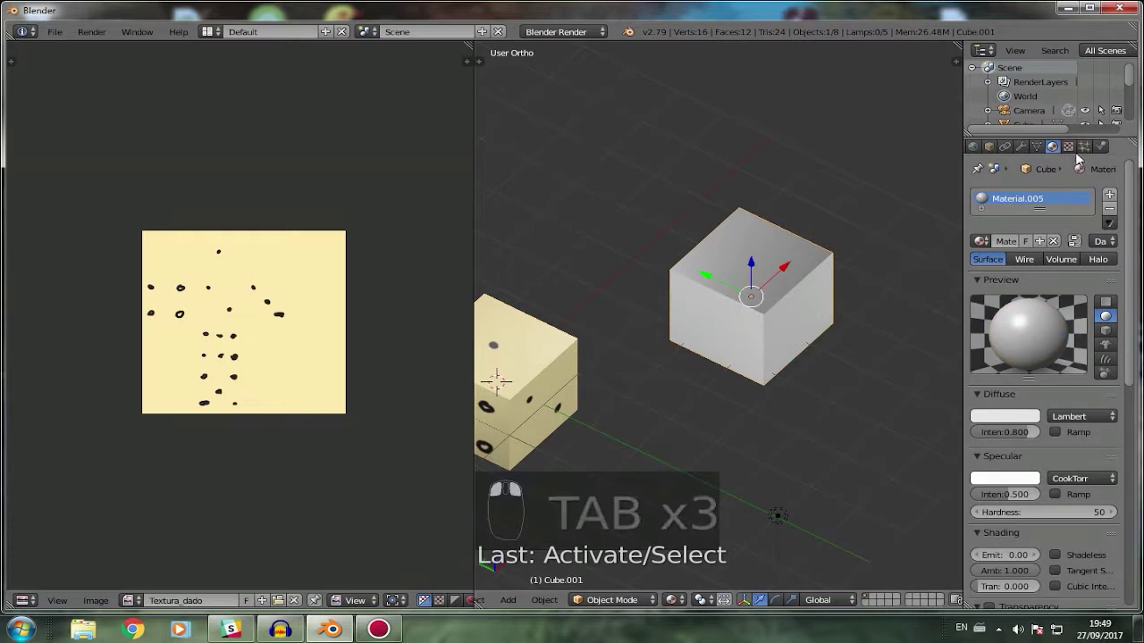
left_click(1068, 145)
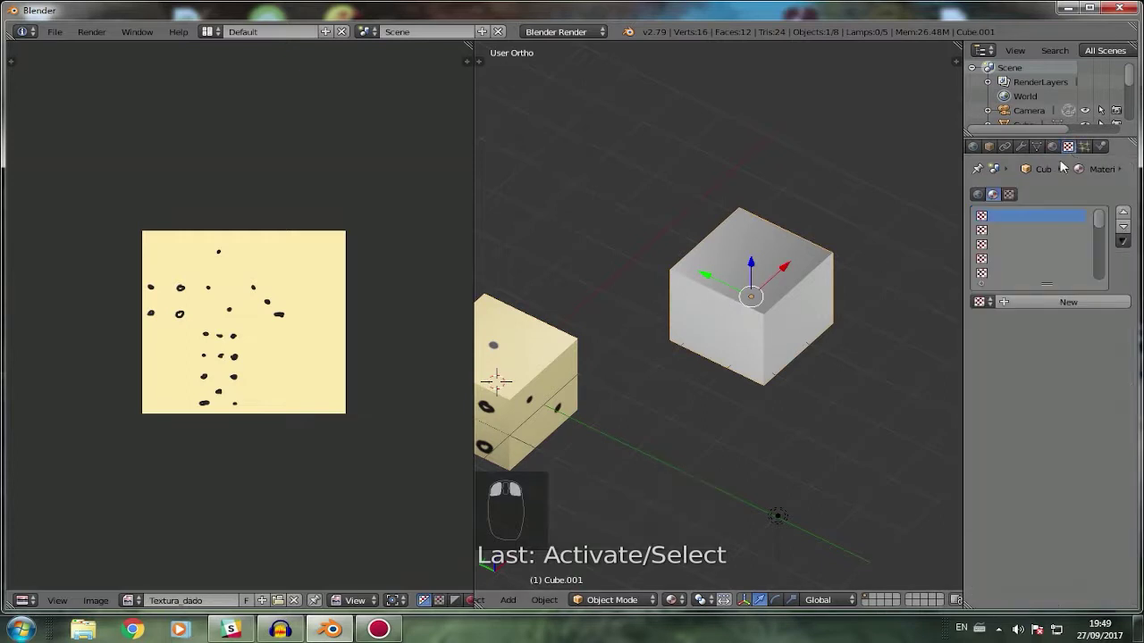
left_click(1042, 302)
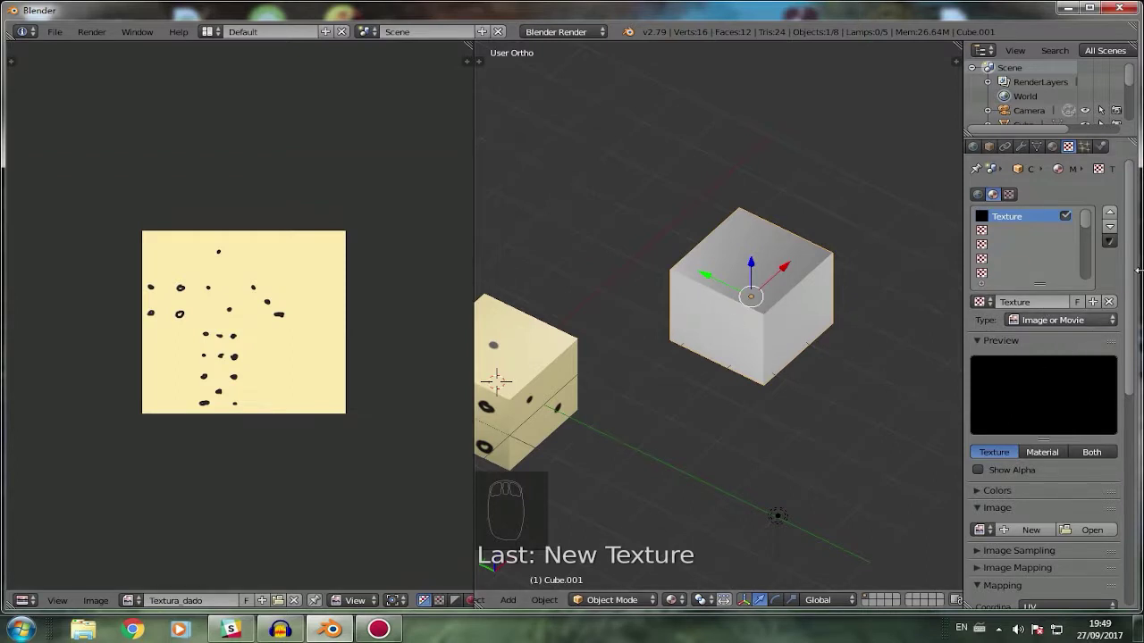
Assign the existing Textura_dado image to the second cube's new texture, using the first cube's texture as reference.
right_click(547, 377)
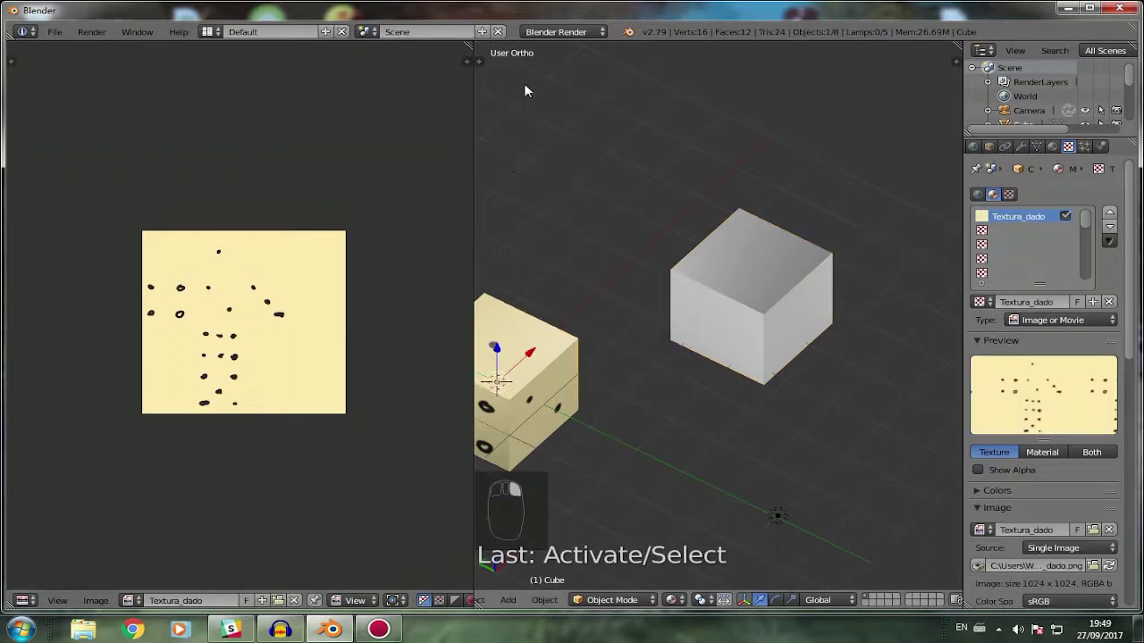
right_click(766, 262)
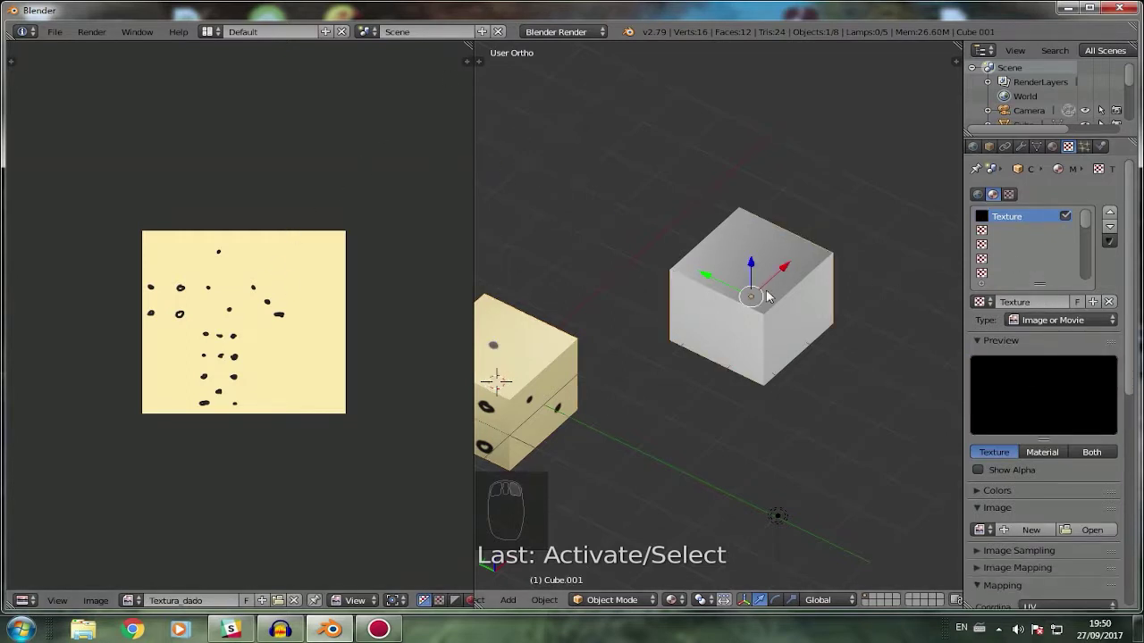
left_click(1052, 146)
left_click(1068, 146)
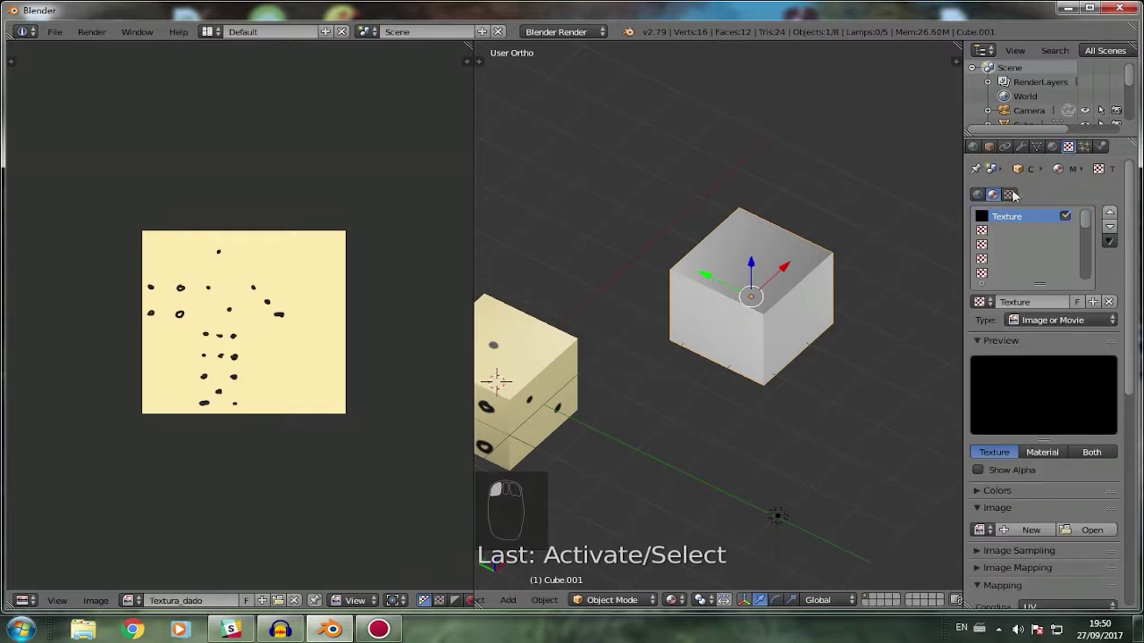
left_click(982, 529)
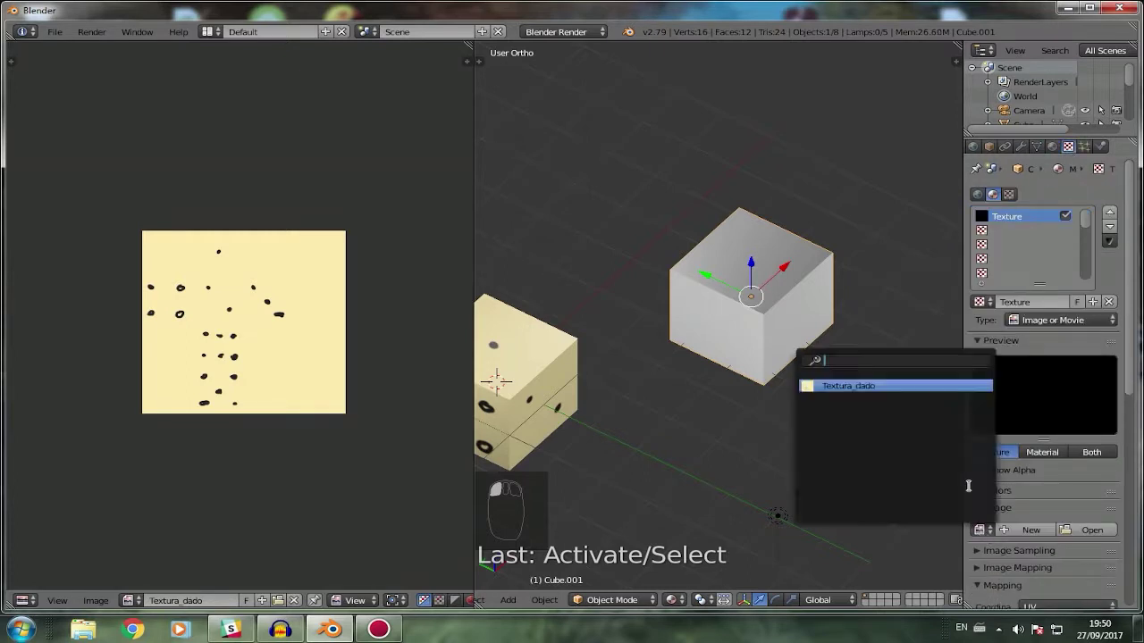
left_click(897, 384)
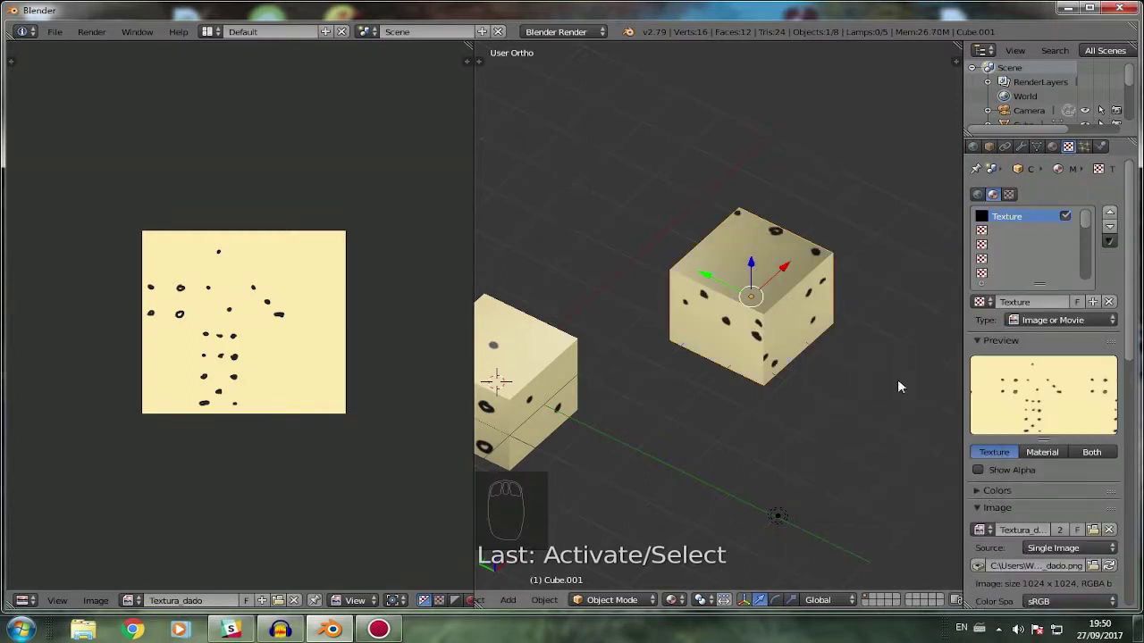
Select the two cubes alternately and compare how the die texture falls on their faces.
scroll(706, 371, "up", 3)
middle_click_drag(706, 371, 746, 356)
scroll(746, 356, "down", 3)
right_click(600, 334)
right_click(756, 312)
right_click(601, 321)
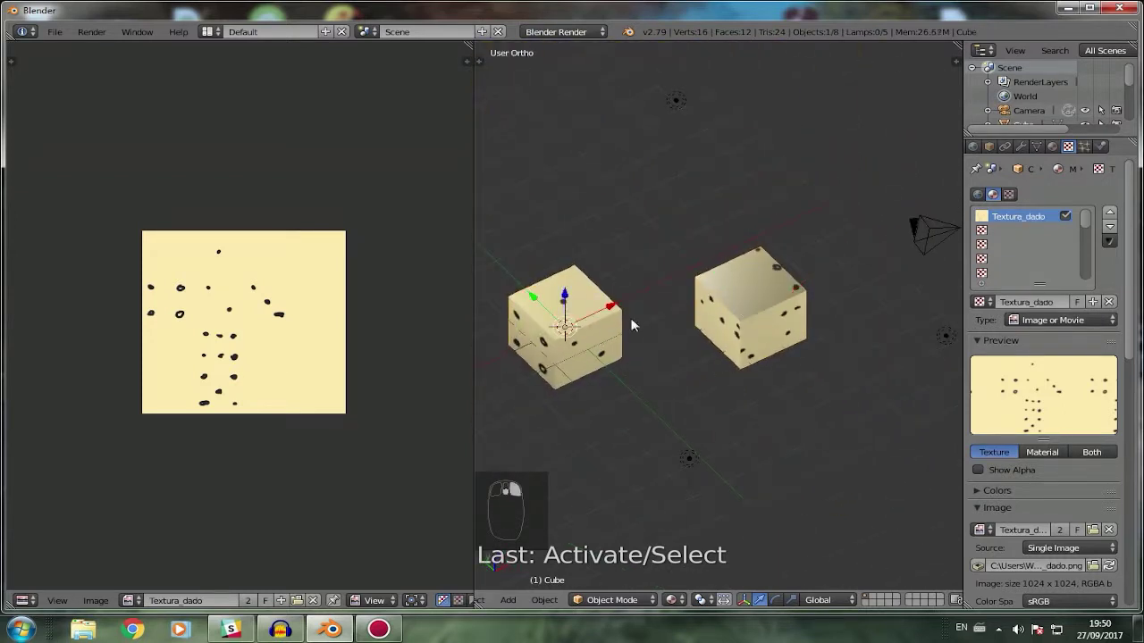
right_click(782, 312)
scroll(757, 322, "up", 5)
middle_click_drag(783, 319, 786, 349)
scroll(807, 291, "down", 3)
Toggle Edit Mode on the second cube and on the first cube to compare their UV layouts over the image.
key("Tab")
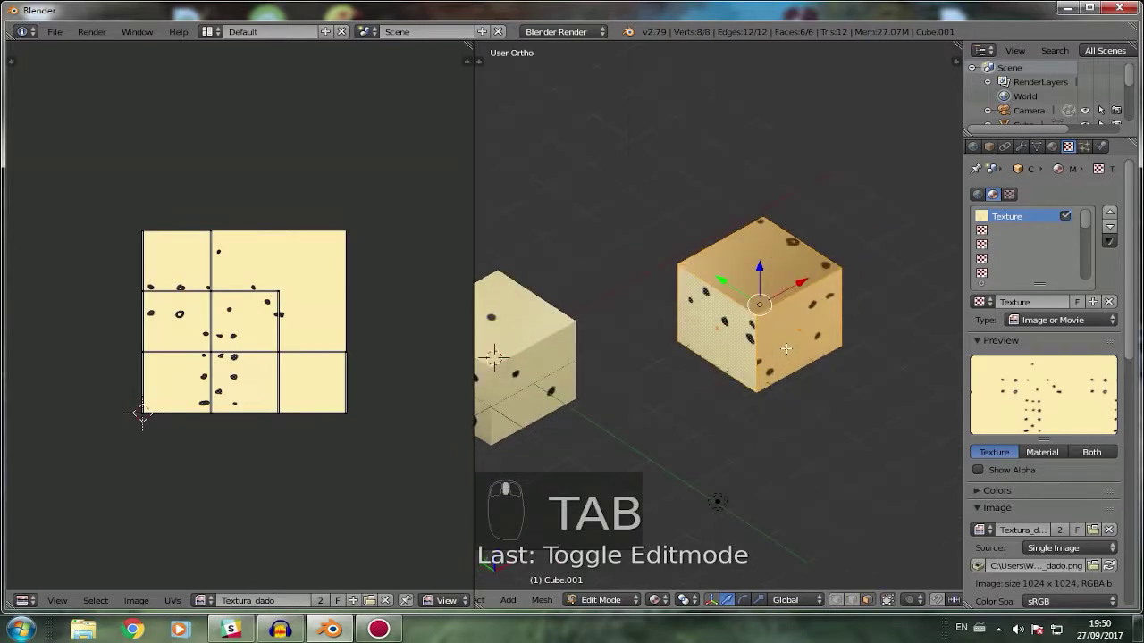
right_click(786, 350)
key("Tab")
right_click(556, 357)
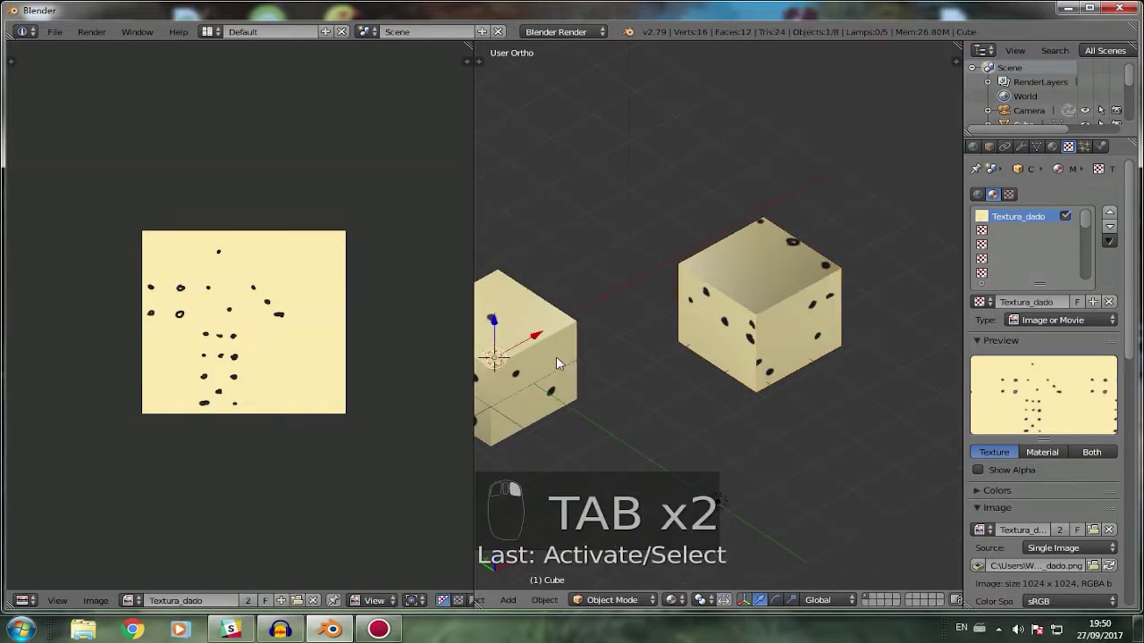
key("Tab")
key("Tab")
scroll(543, 356, "up", 4)
scroll(546, 362, "down", 2)
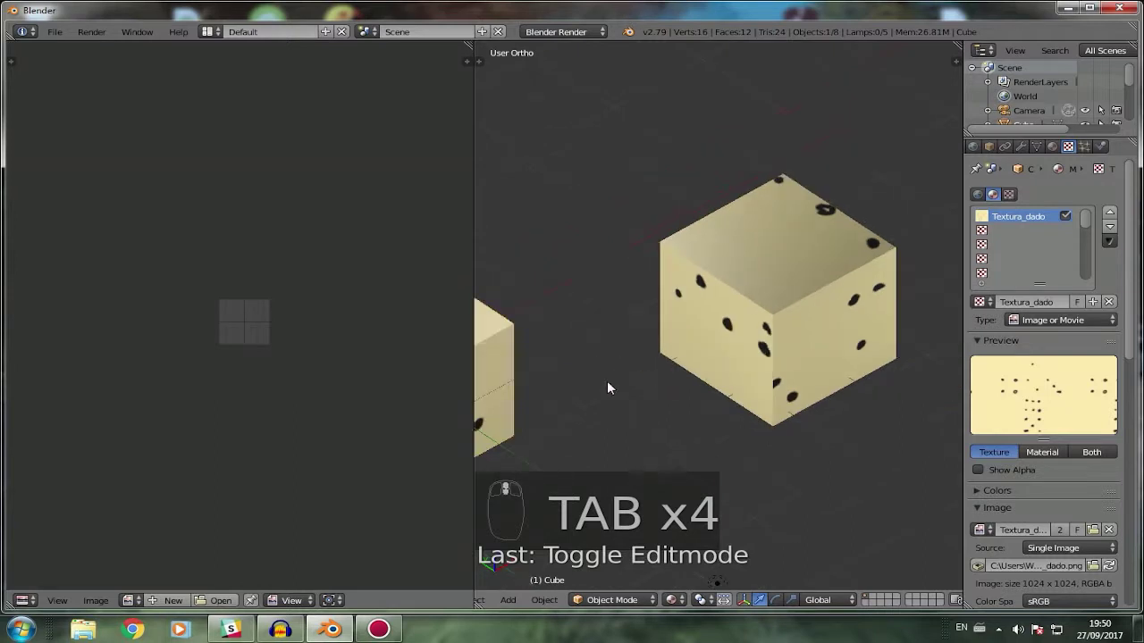
Load the Textura_dado image in the image editor and put the first cube into Edit Mode.
left_click(134, 600)
left_click(197, 456)
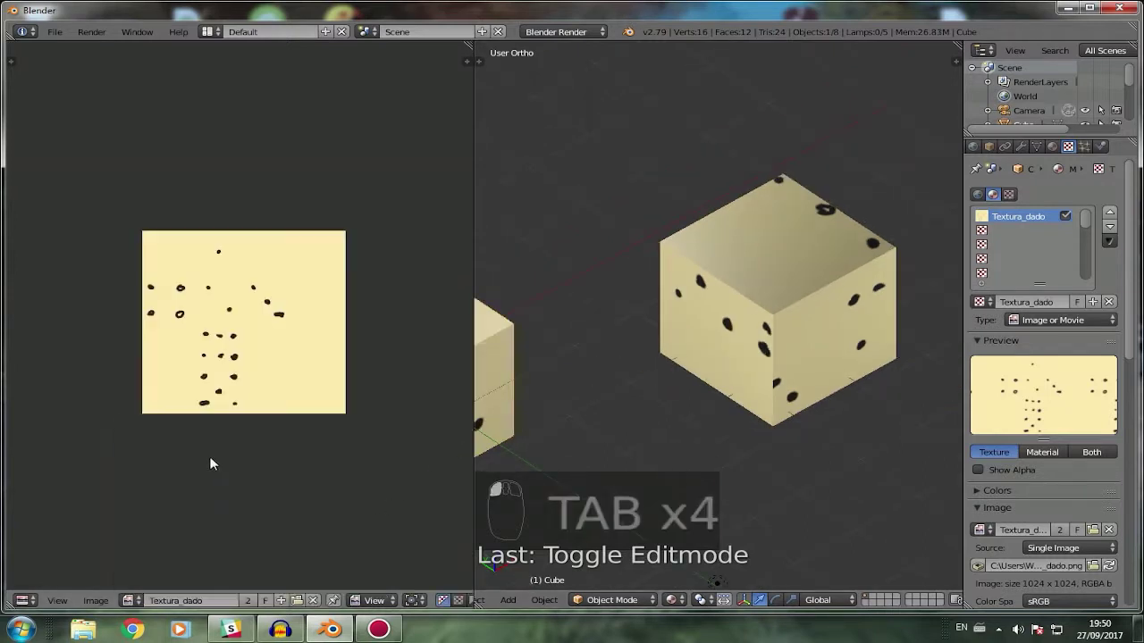
scroll(632, 357, "up", 5)
right_click(567, 340)
key("Tab")
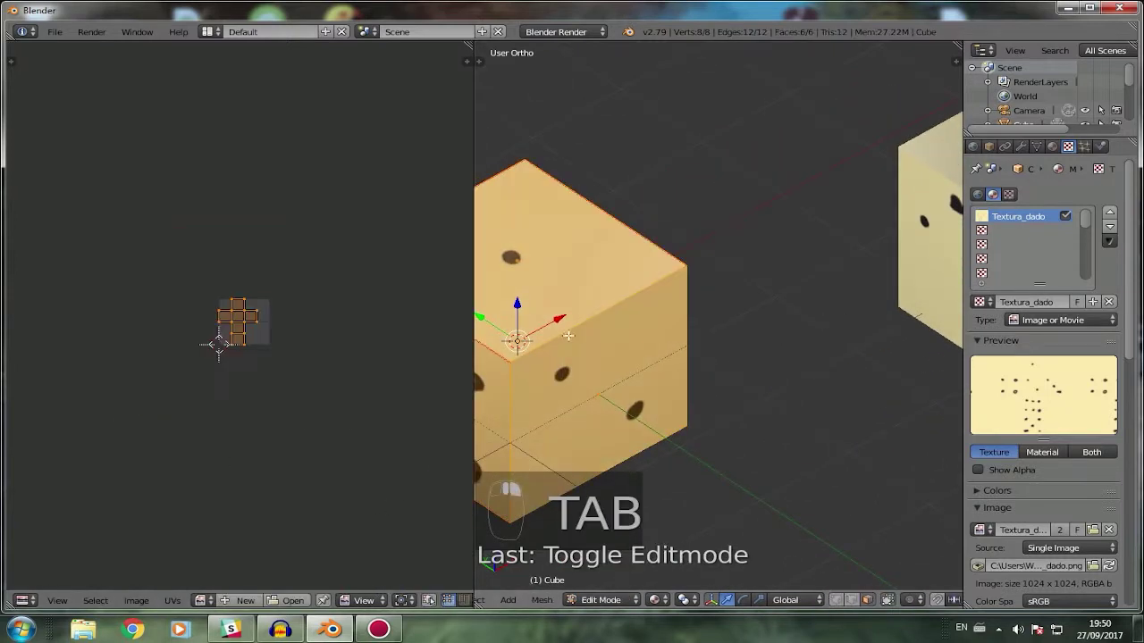
Display Textura_dado behind the first cube's cross-shaped UV layout and make the image a single-user copy.
left_click(204, 601)
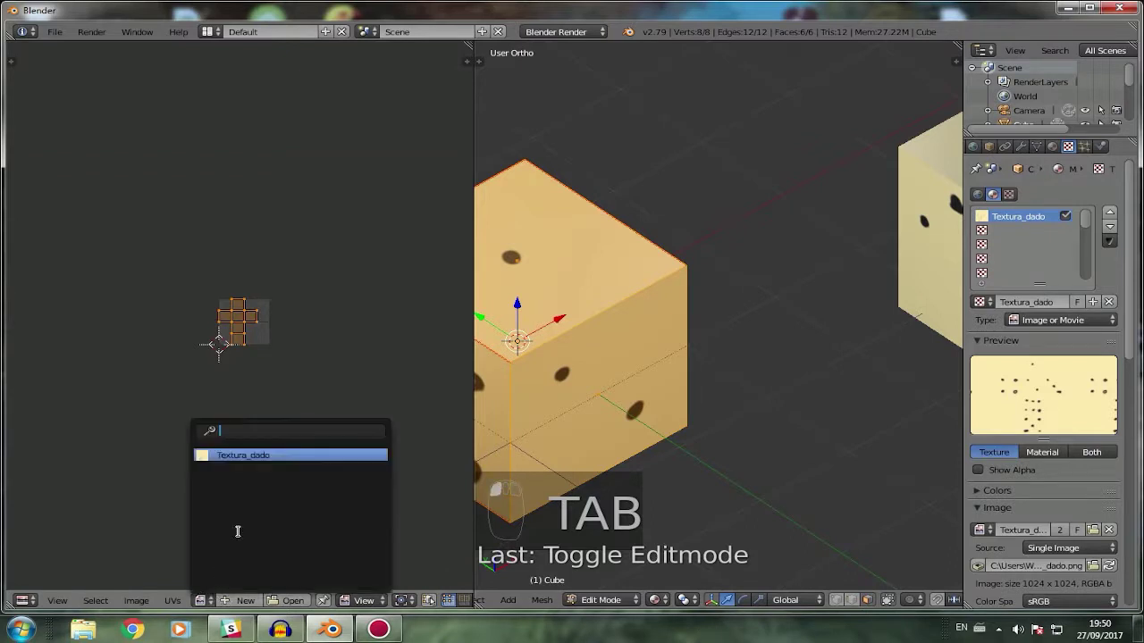
left_click(266, 456)
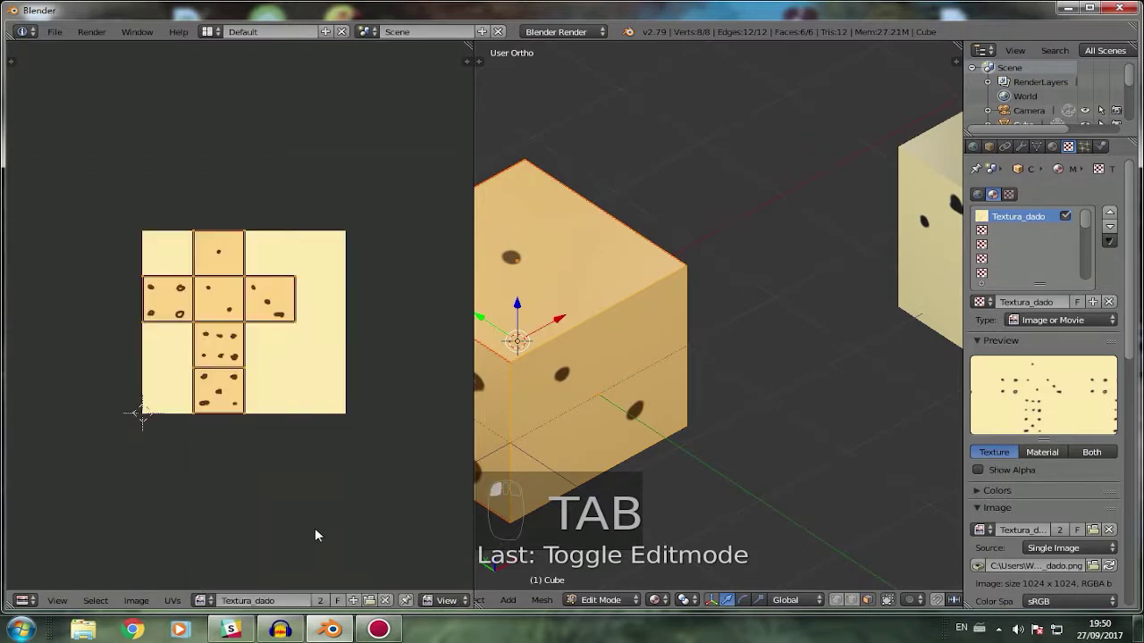
left_click(319, 602)
scroll(700, 388, "down", 2)
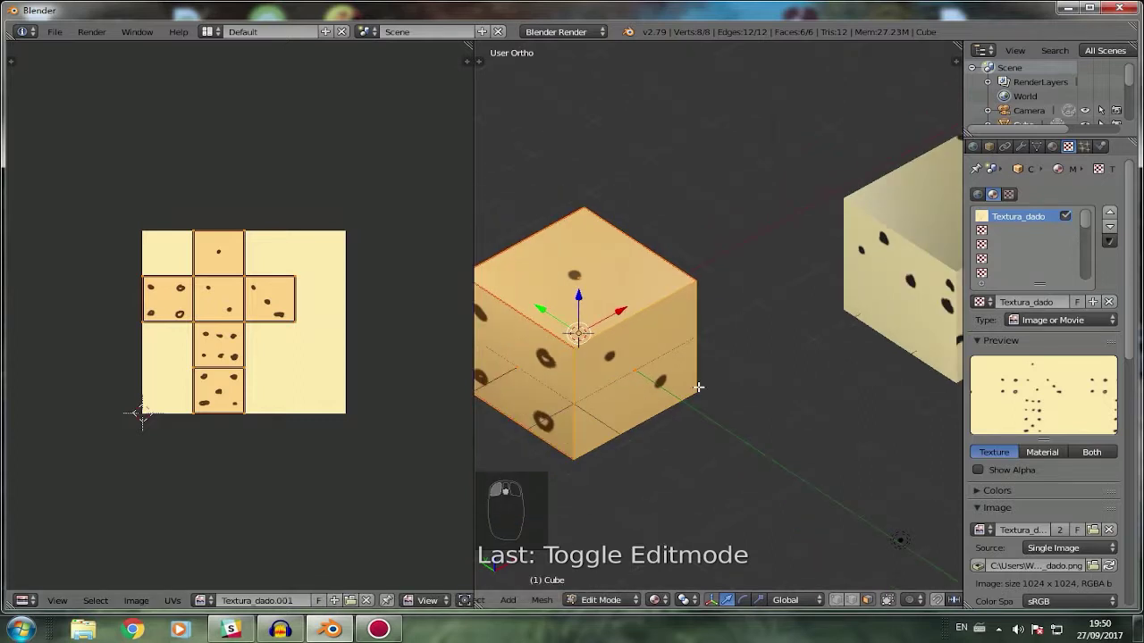
scroll(660, 393, "up", 2)
scroll(657, 392, "down", 2)
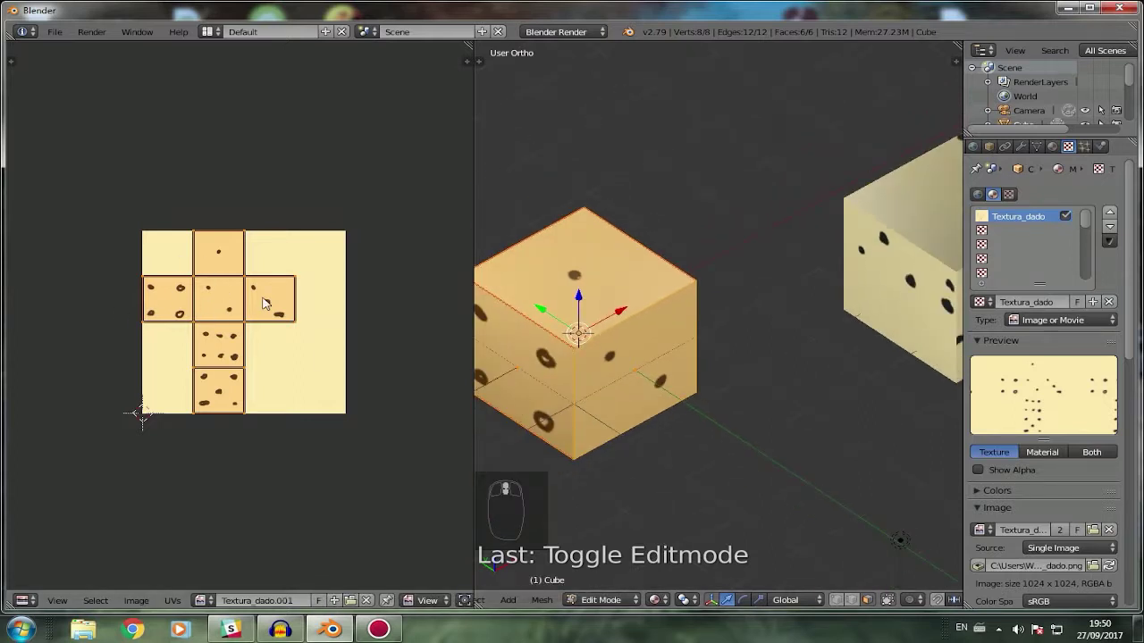
Put the second cube into Edit Mode and select all of its faces.
right_click(931, 296)
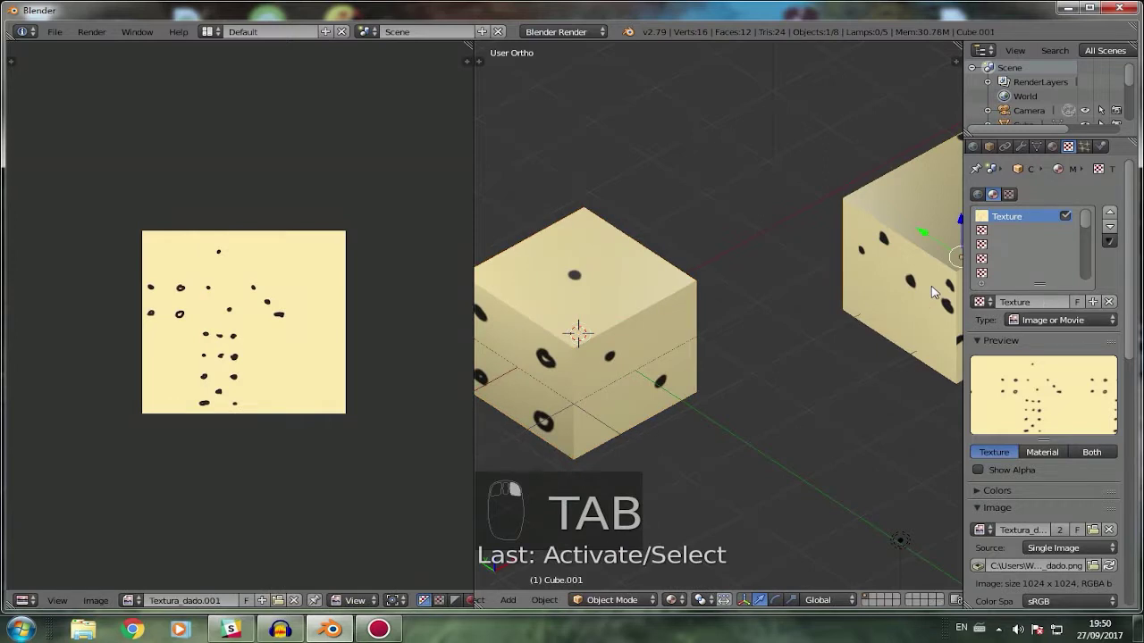
middle_click_drag(823, 363, 751, 364)
key("Tab")
key("a")
key("a")
key("a")
key("a")
key("a")
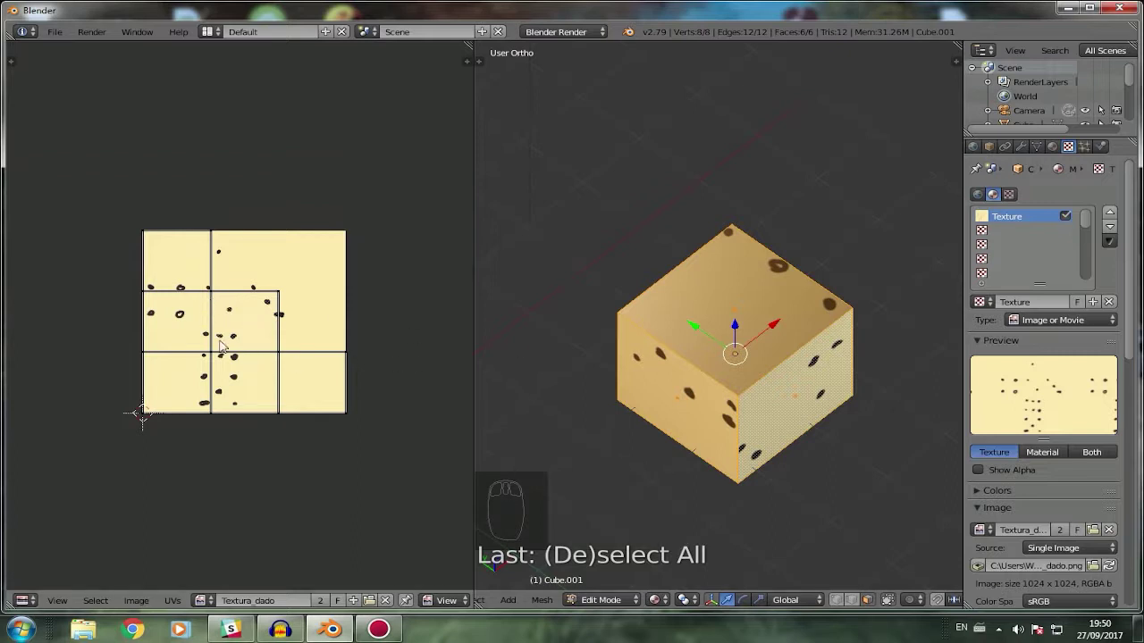
Select the second cube's whole UV layout and try moving it across the die image.
key("a")
key("g")
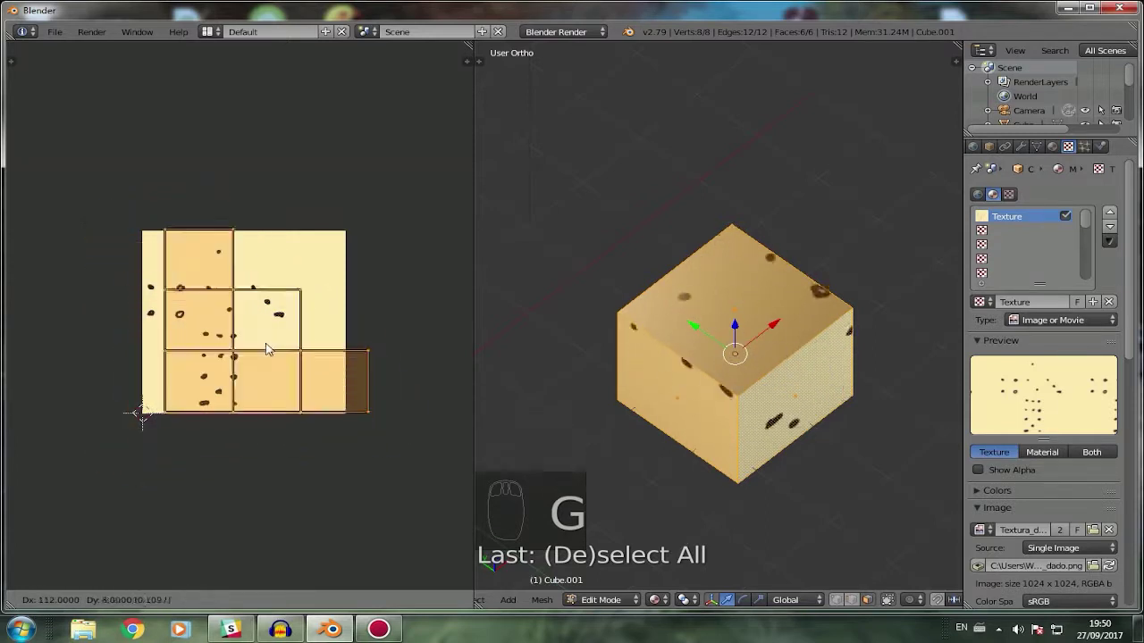
left_click(270, 349)
scroll(862, 469, "up", 1)
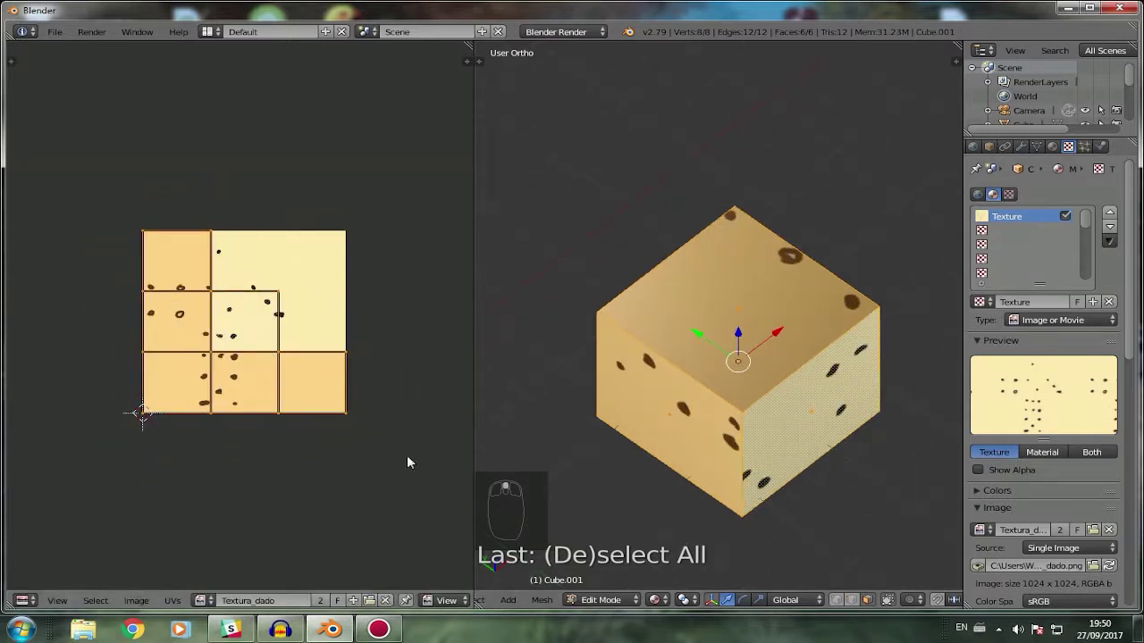
Select individual faces of the second cube to examine which parts of the die image they cover.
right_click(752, 280)
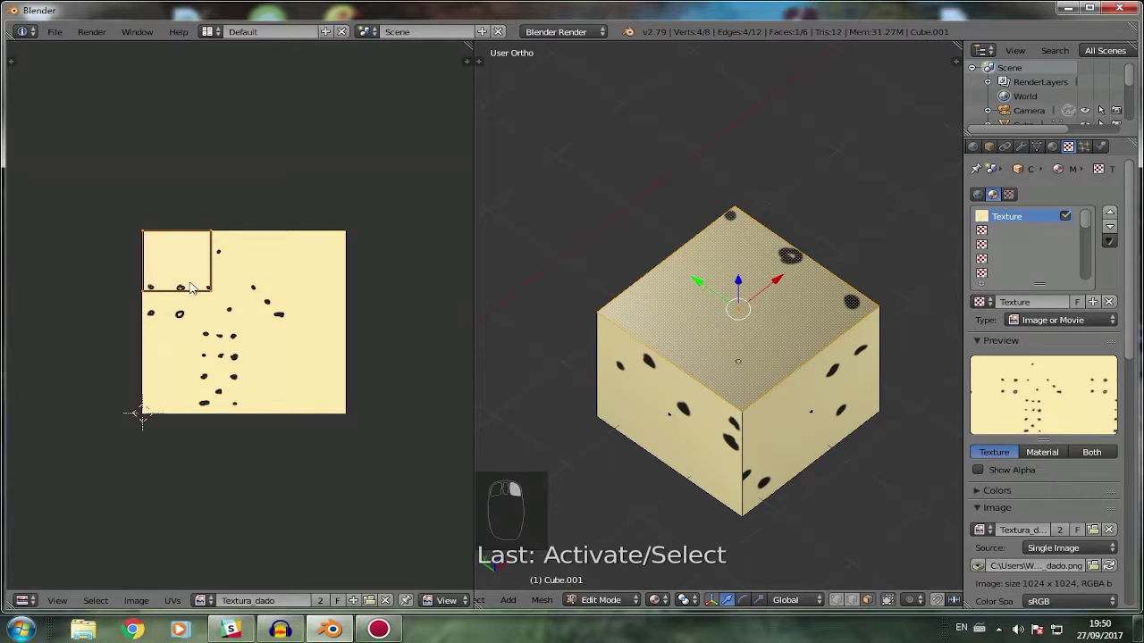
right_click(809, 396)
right_click(675, 432)
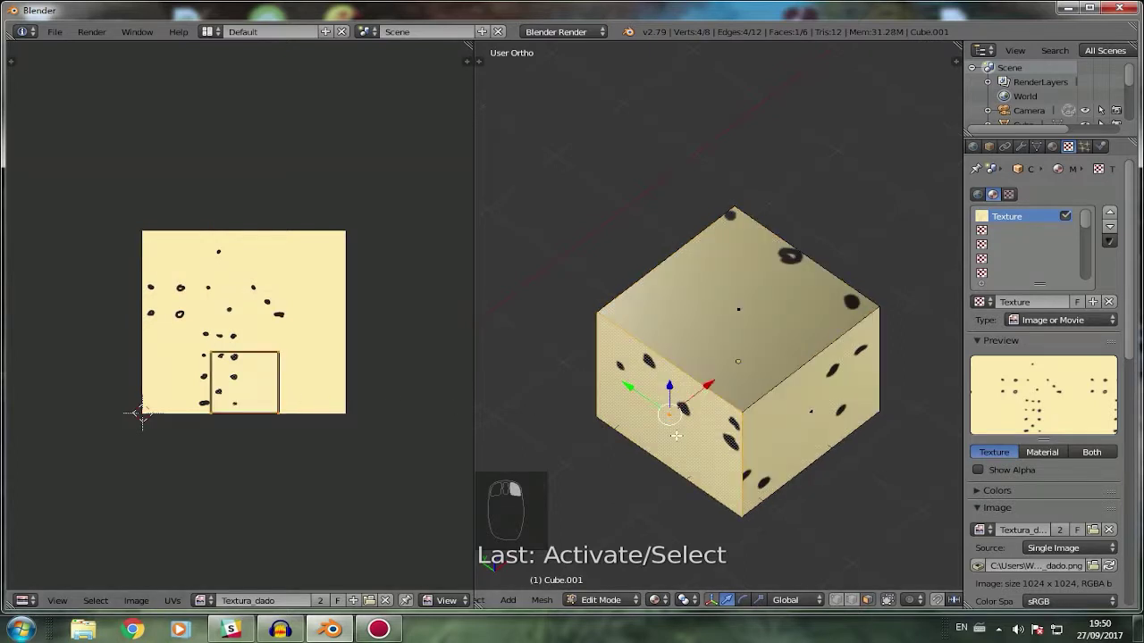
middle_click_drag(677, 427, 780, 333)
right_click(776, 291)
right_click(766, 380)
right_click(776, 274)
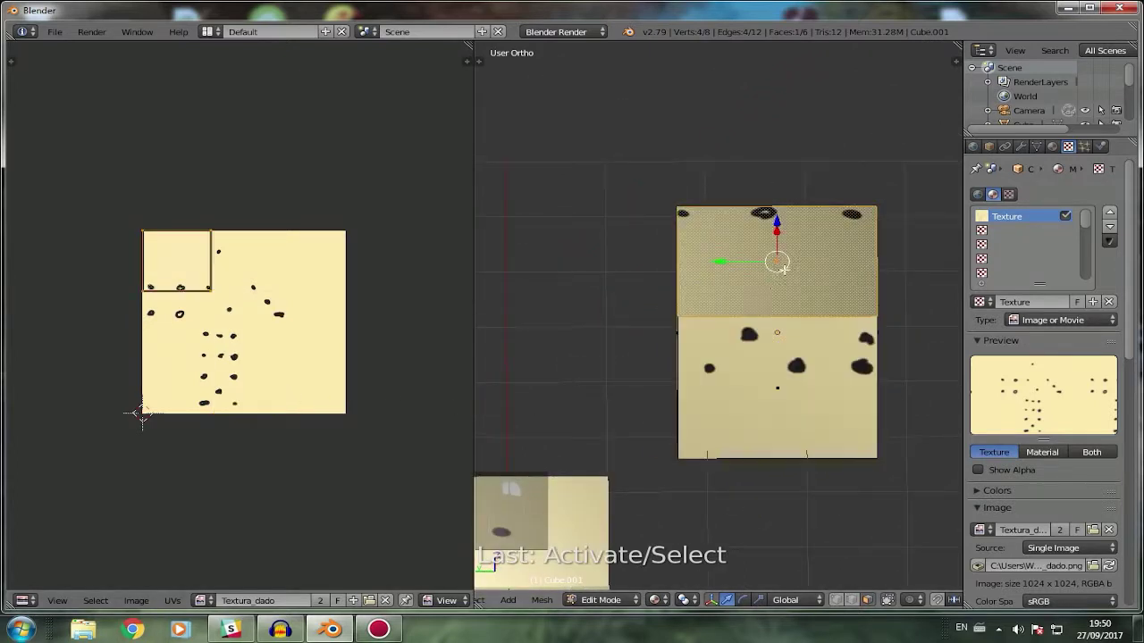
right_click_drag(773, 369, 543, 376)
key("Escape")
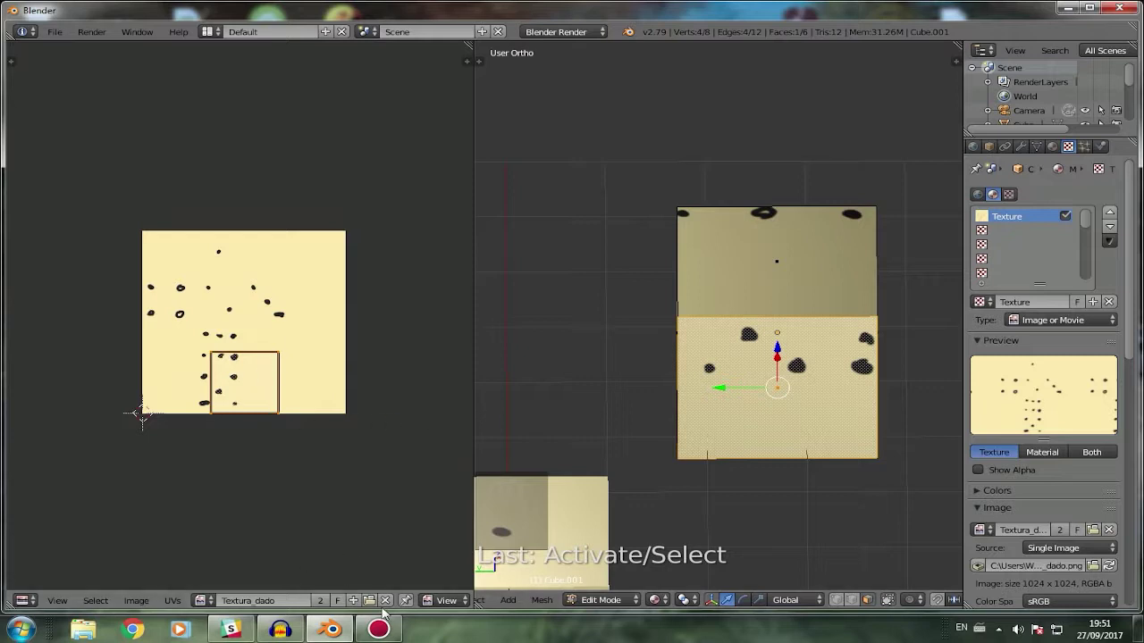
Unlink the die image from the second cube's texture and return the cube to Object Mode.
left_click(1109, 531)
scroll(775, 490, "down", 3)
key("Tab")
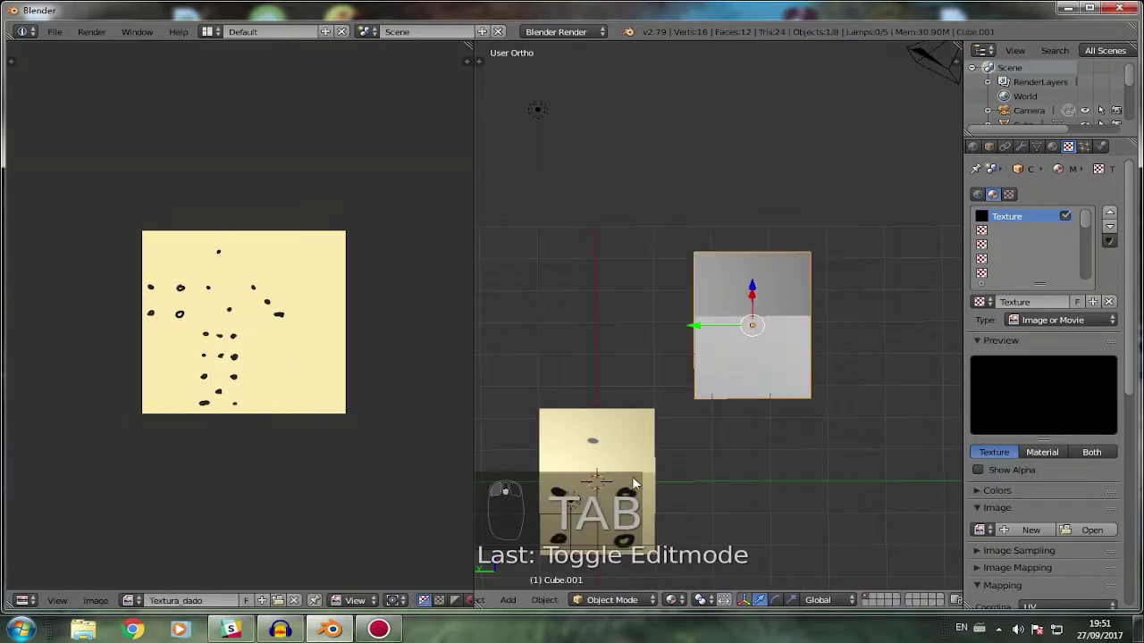
Unlink the die image from the first cube's texture and clear the image shown in the image editor.
right_click(632, 477)
left_click(1112, 534)
middle_click_drag(687, 481, 749, 387, "shift")
left_click(297, 601)
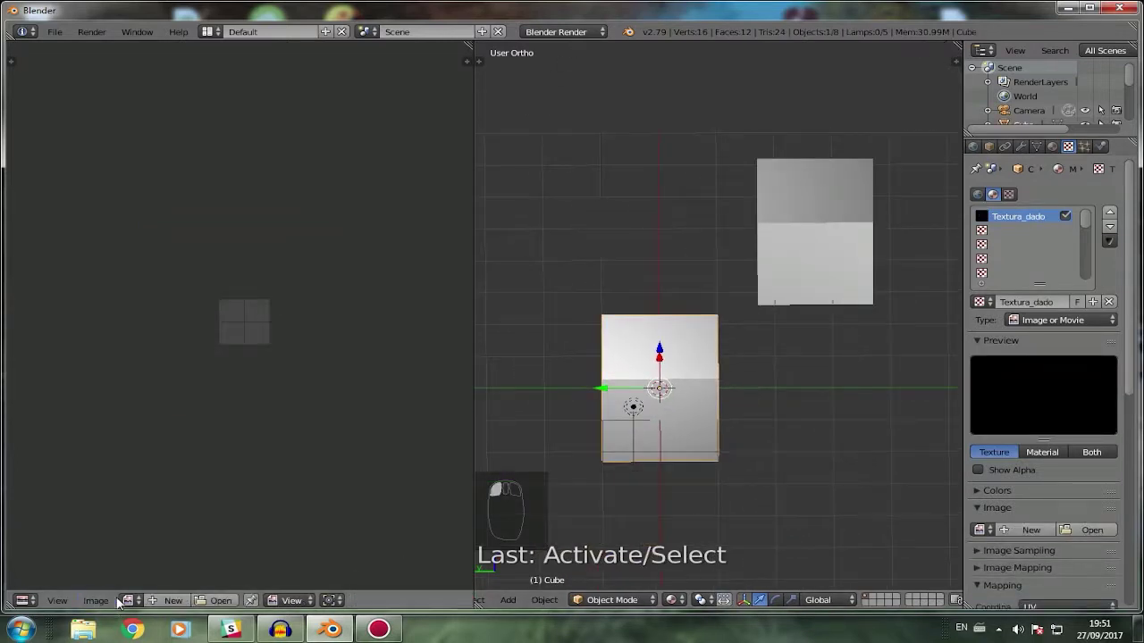
Open the brick image TexturesCom_BrickSmallBrown0456_3_seamless_S.jpg from F:\Texturas in the image editor, browsing the files as thumbnails.
left_click(219, 600)
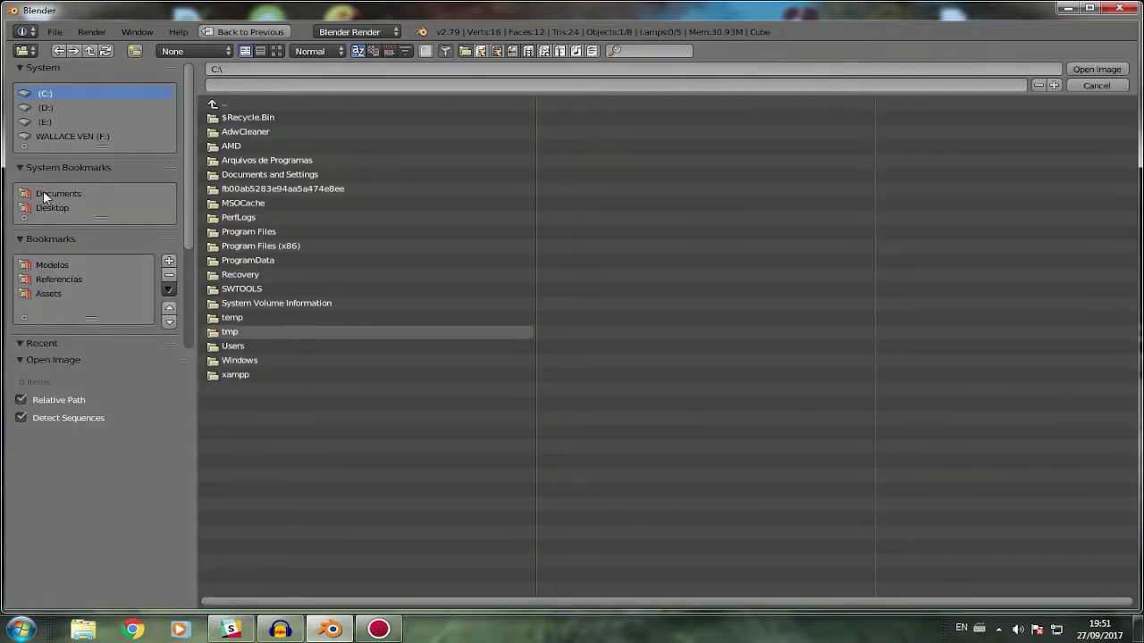
left_click(67, 135)
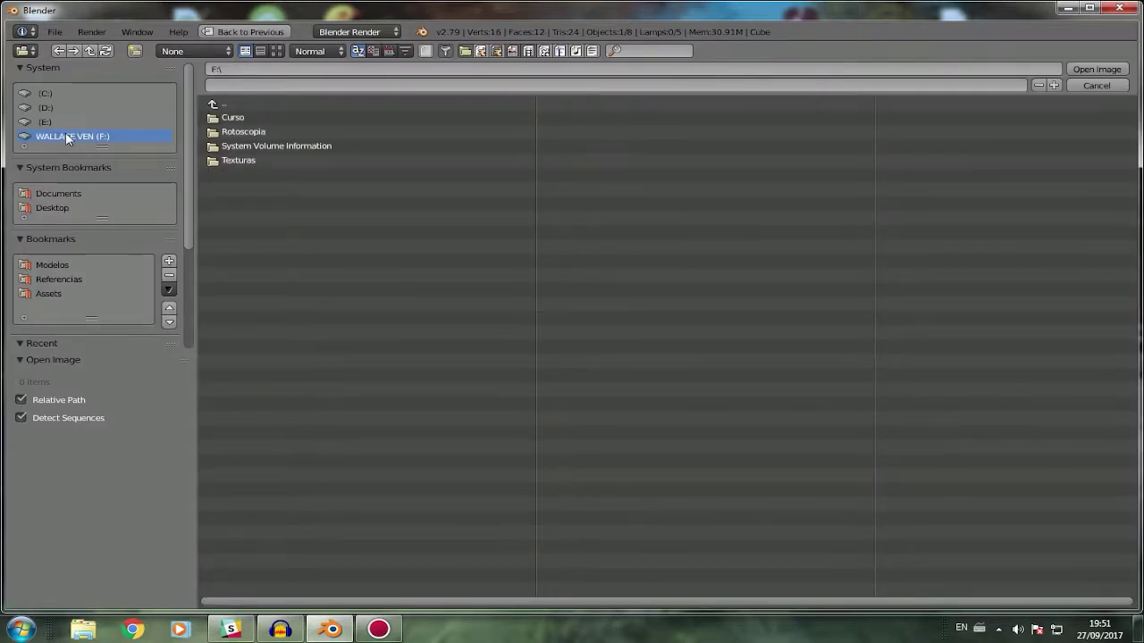
double_click(241, 119)
double_click(224, 105)
double_click(243, 160)
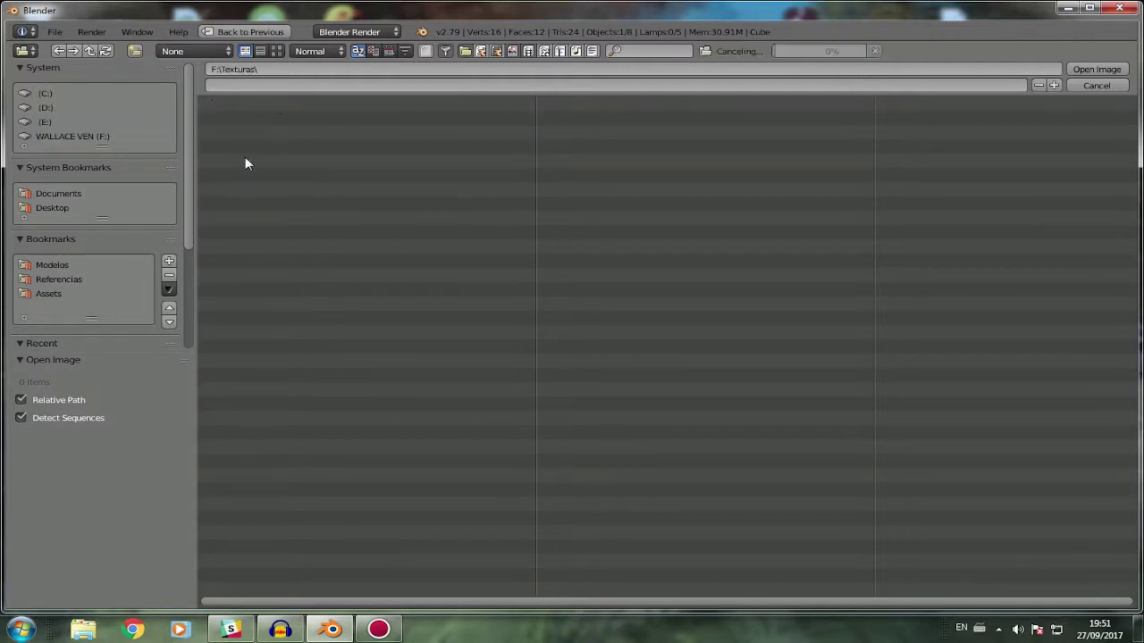
left_click(277, 51)
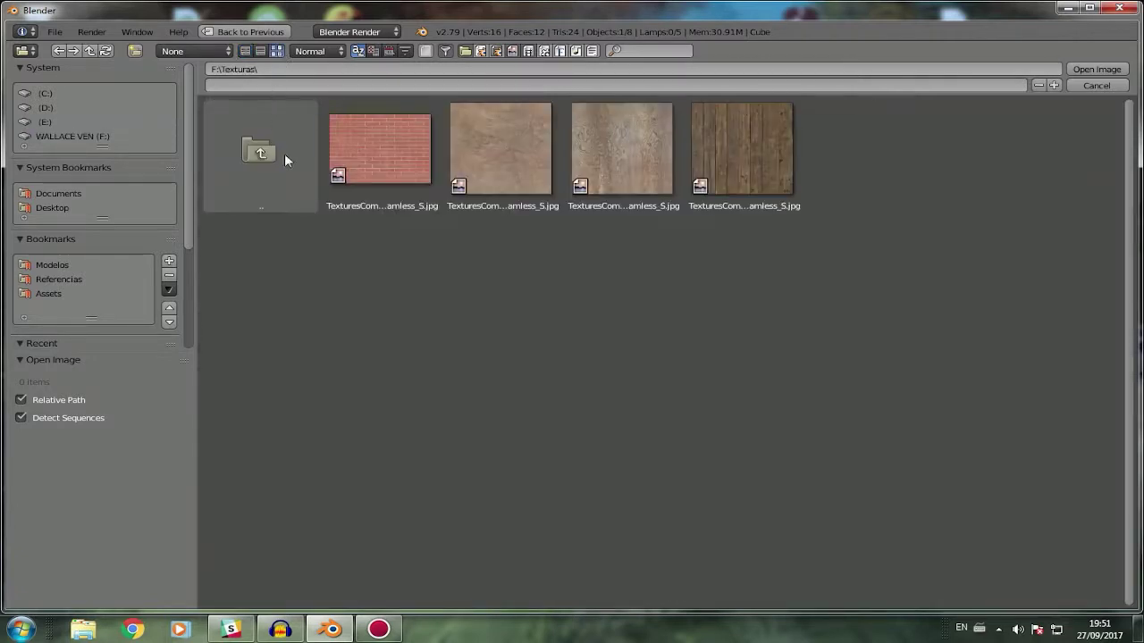
left_click(403, 161)
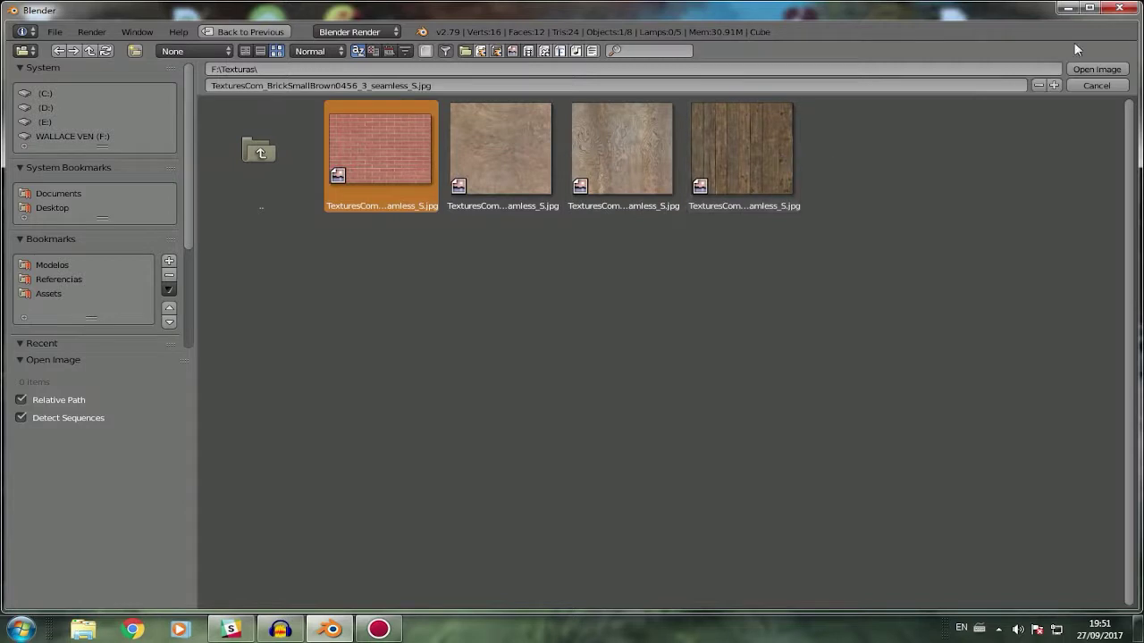
left_click(1094, 69)
Assign the loaded brick image to the first cube's texture and to the second cube's texture.
middle_click_drag(662, 439, 579, 481)
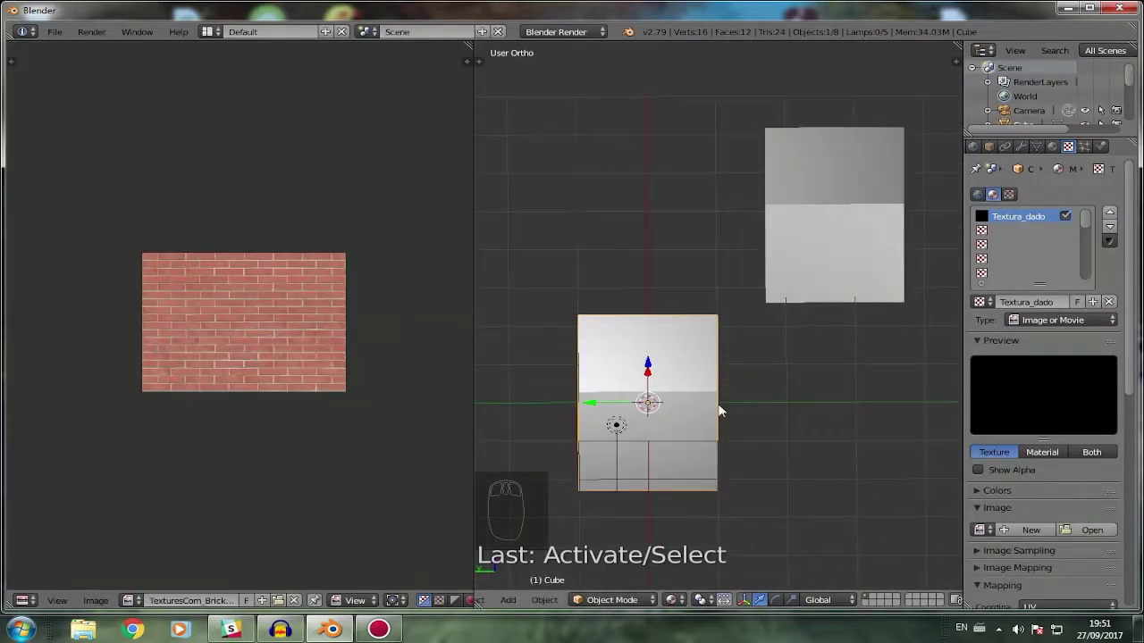
left_click(980, 530)
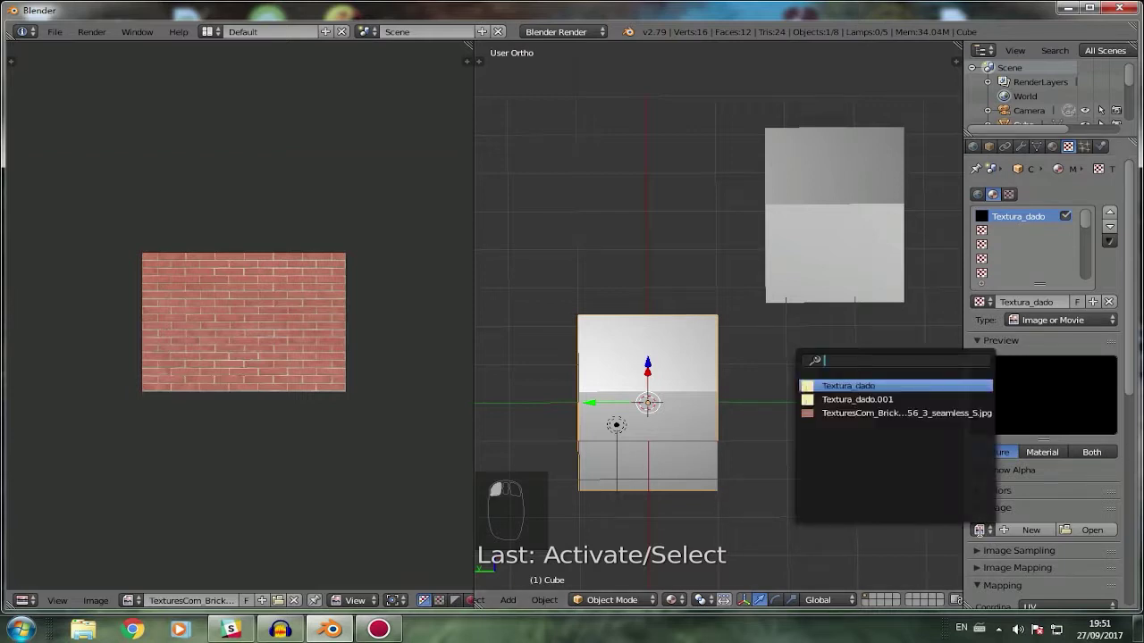
left_click(924, 413)
middle_click_drag(924, 416, 740, 398)
right_click(899, 253)
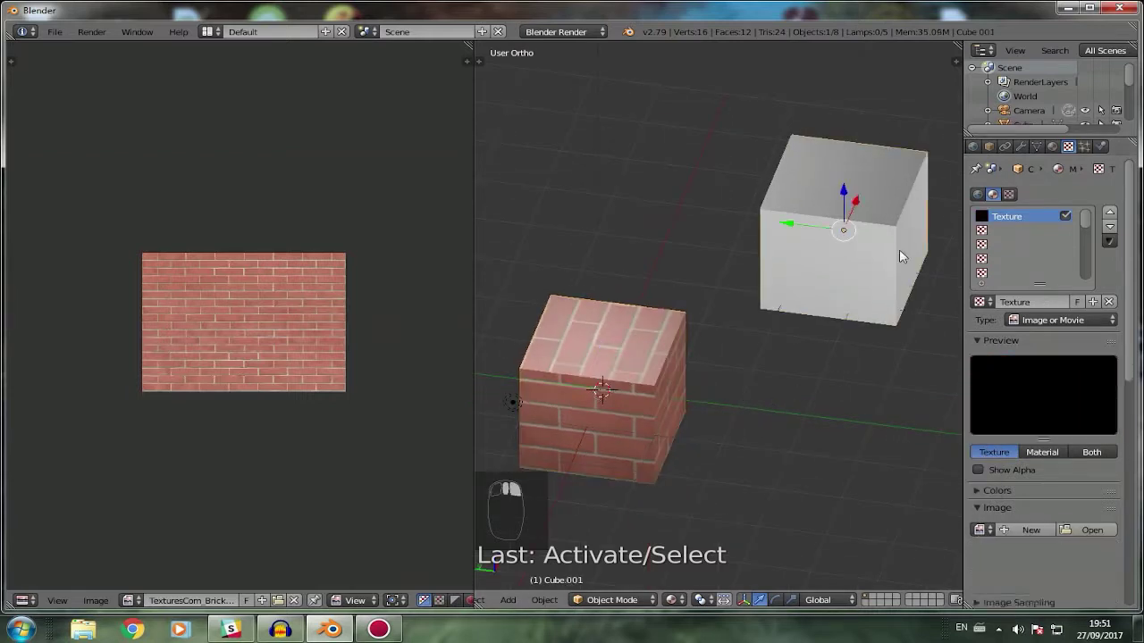
left_click(983, 530)
left_click(894, 413)
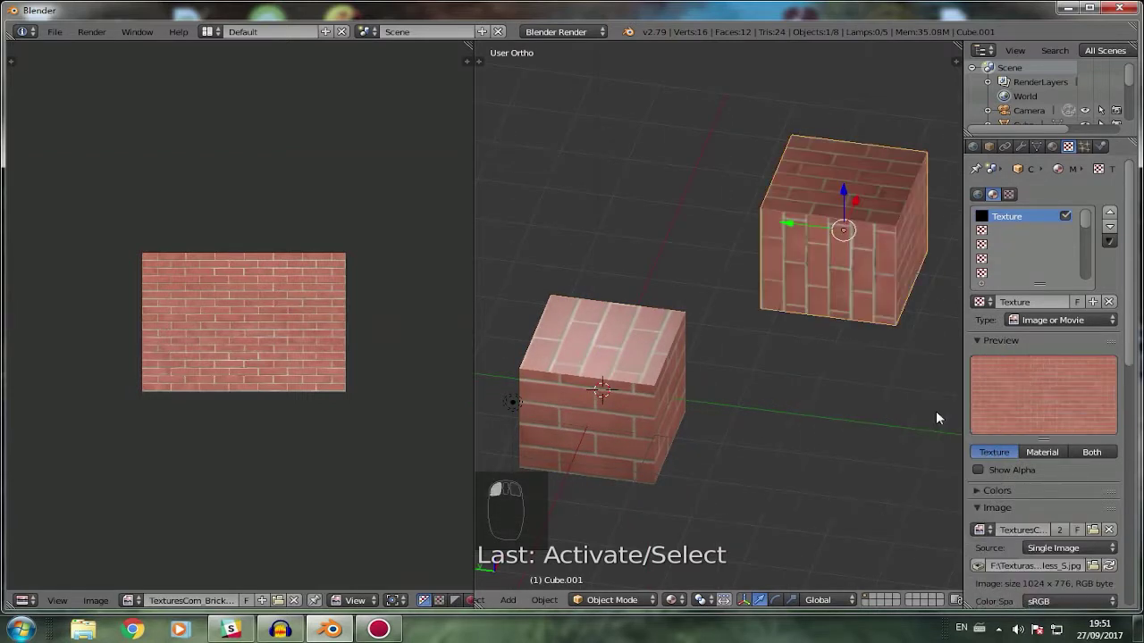
Shrink the image editor to give the 3D view more width, and select the first cube.
middle_click_drag(935, 410, 809, 409)
scroll(809, 409, "up", 5)
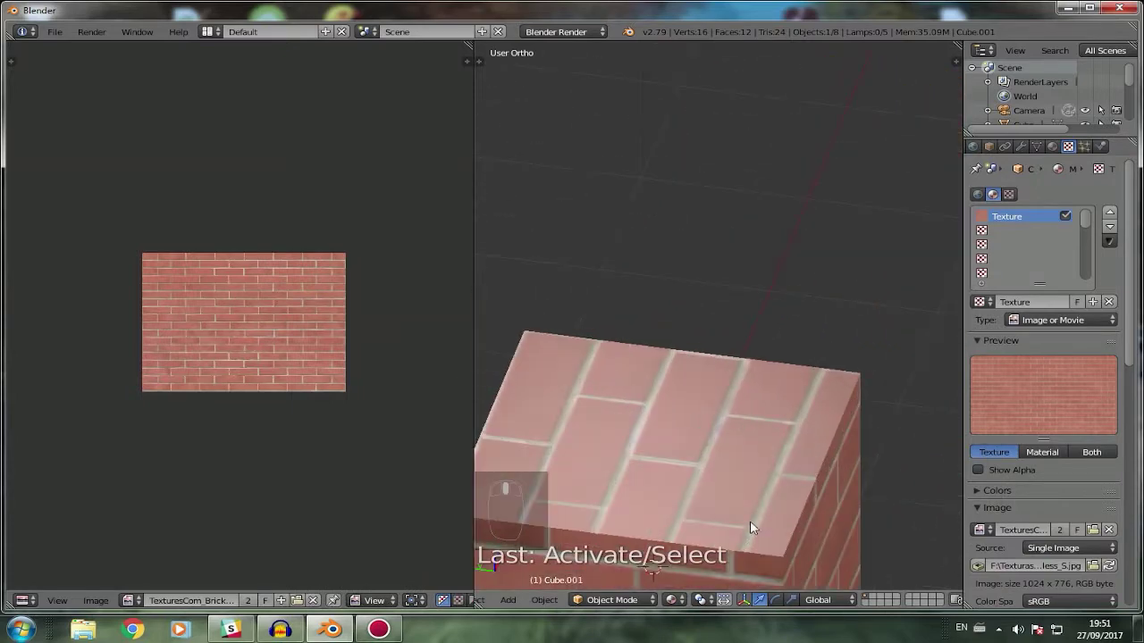
scroll(835, 451, "down", 3)
middle_click_drag(807, 427, 760, 419)
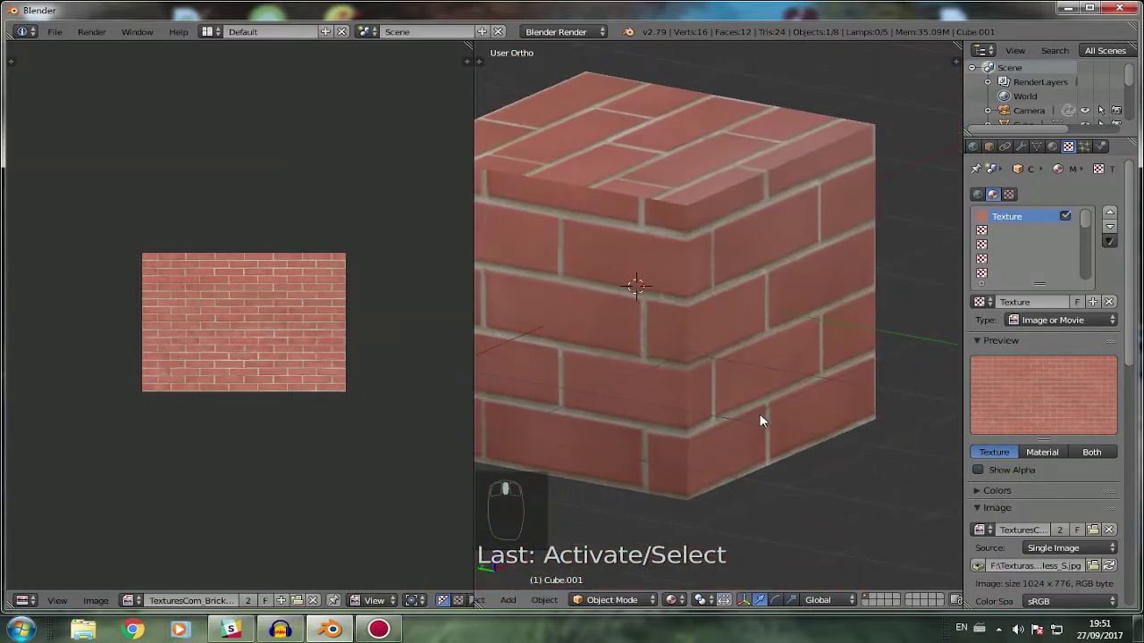
scroll(654, 334, "down", 2)
left_click_drag(470, 383, 254, 386)
right_click(613, 333)
scroll(613, 333, "up", 3)
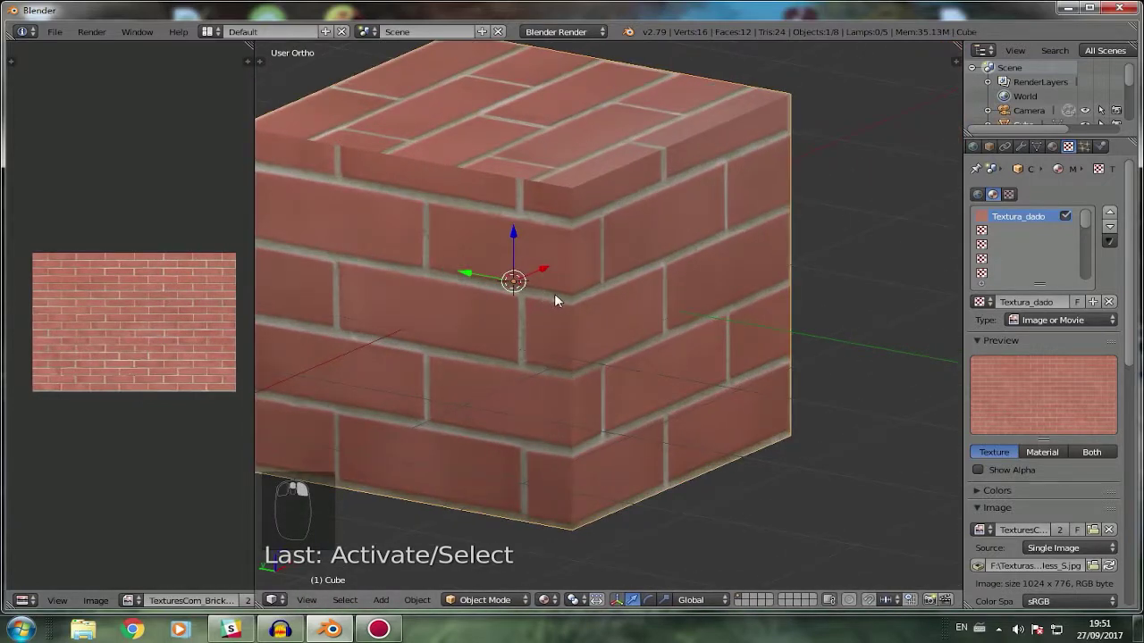
Examine how the brick rows line up across the edges of the first cube from all sides and below.
middle_click_drag(598, 311, 657, 325)
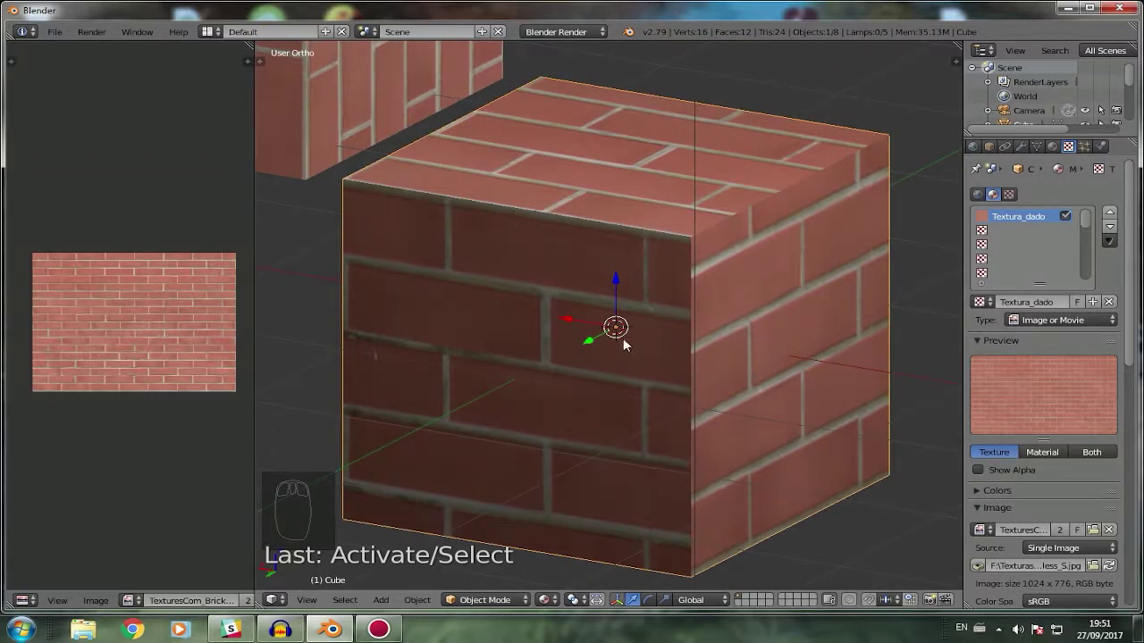
middle_click_drag(623, 340, 762, 357)
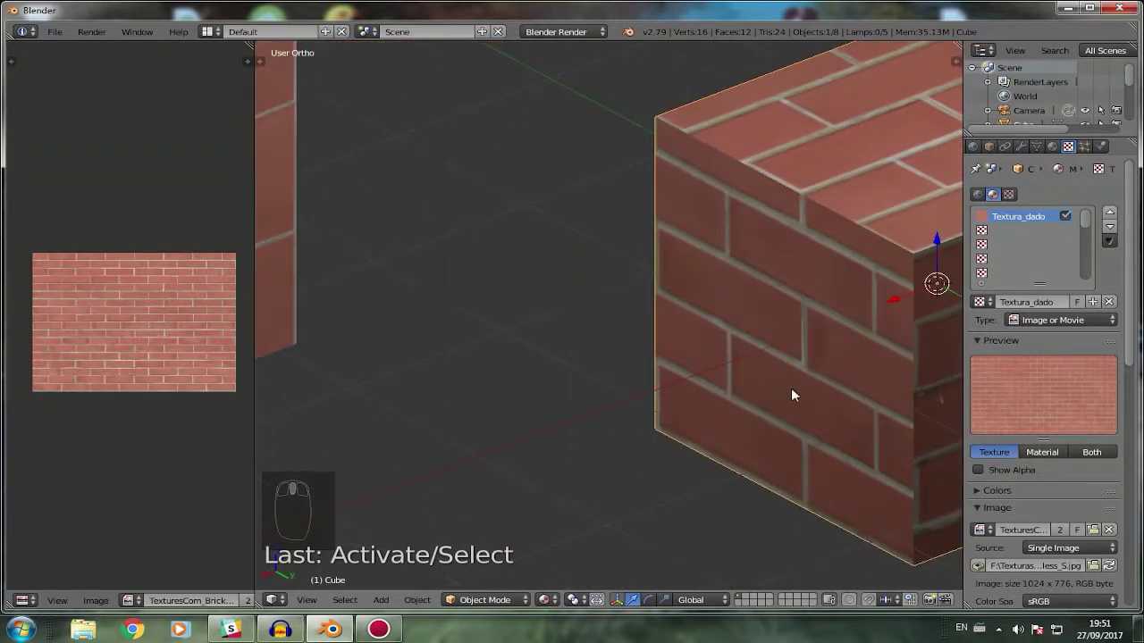
middle_click_drag(791, 396, 704, 380)
middle_click_drag(872, 372, 780, 359)
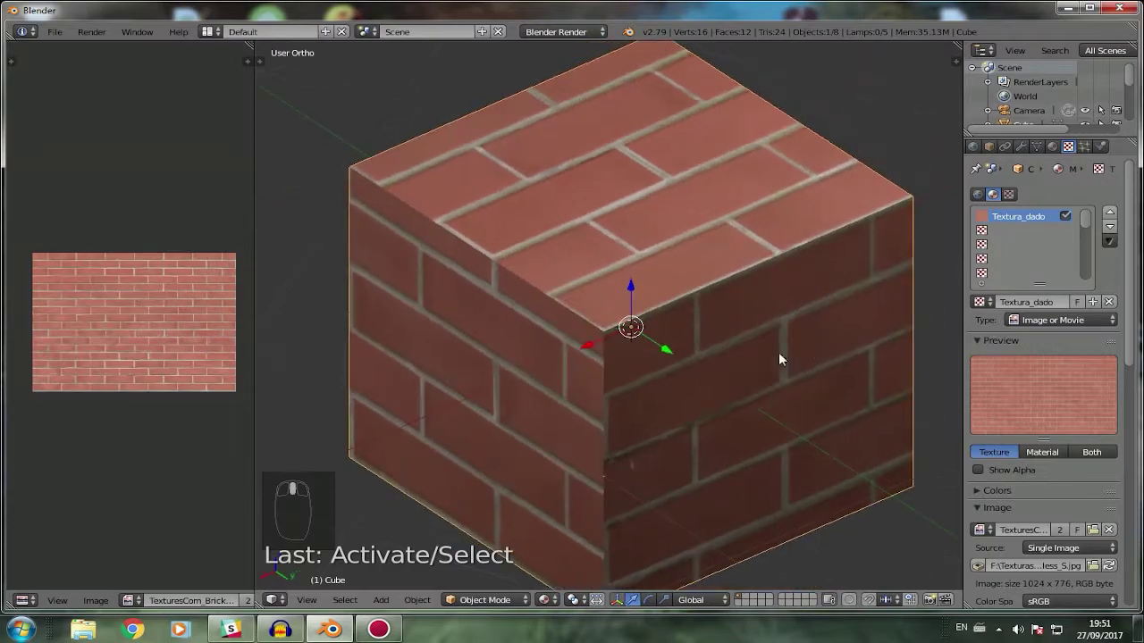
middle_click_drag(668, 429, 690, 343)
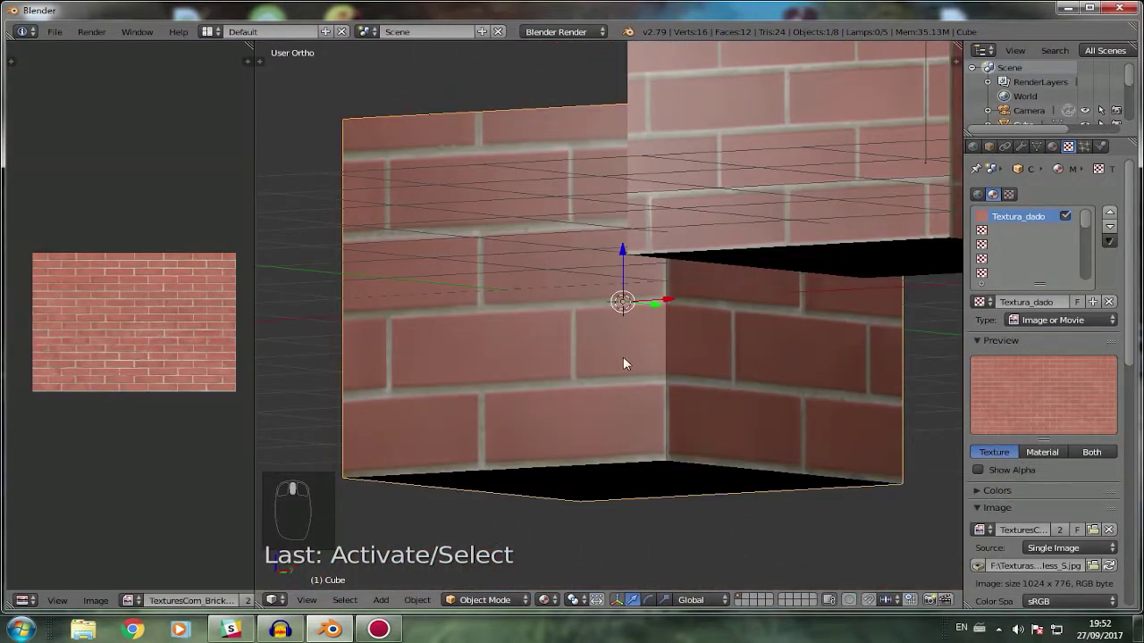
middle_click_drag(770, 368, 714, 389)
Put the first cube in Edit Mode and display the brick image behind its UV layout.
key("Tab")
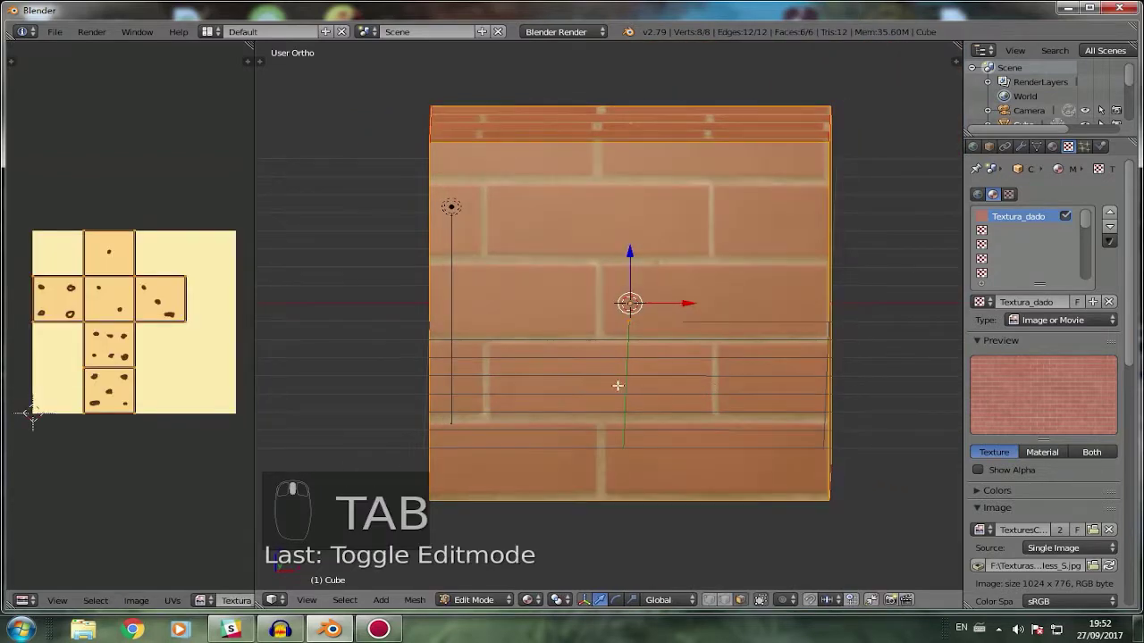
scroll(203, 599, "down", 5)
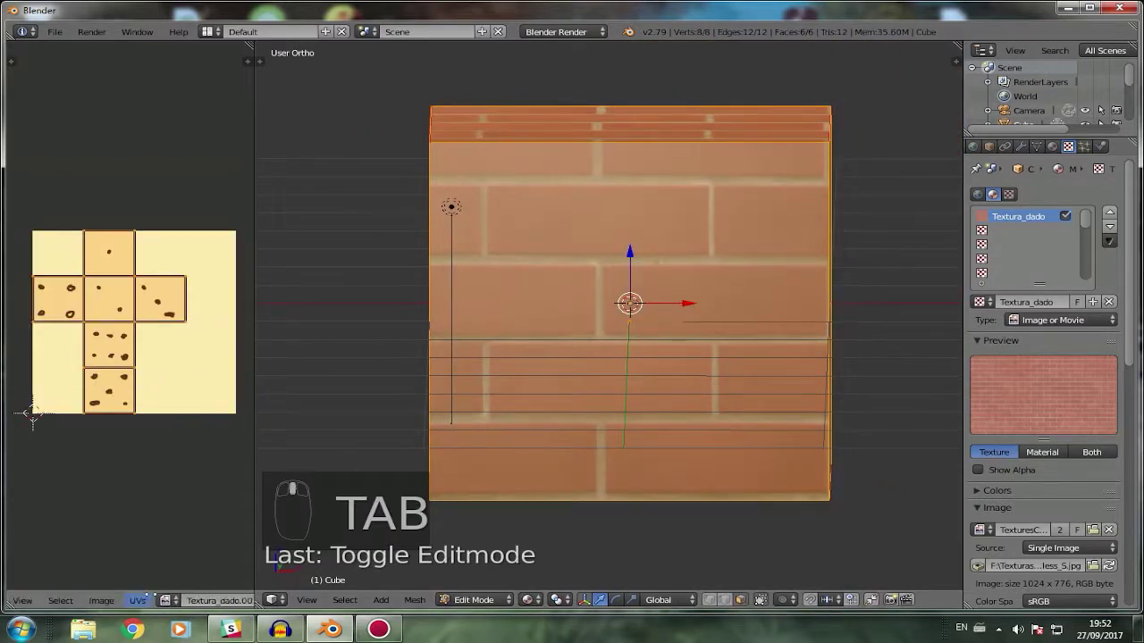
left_click(89, 600)
left_click(142, 490)
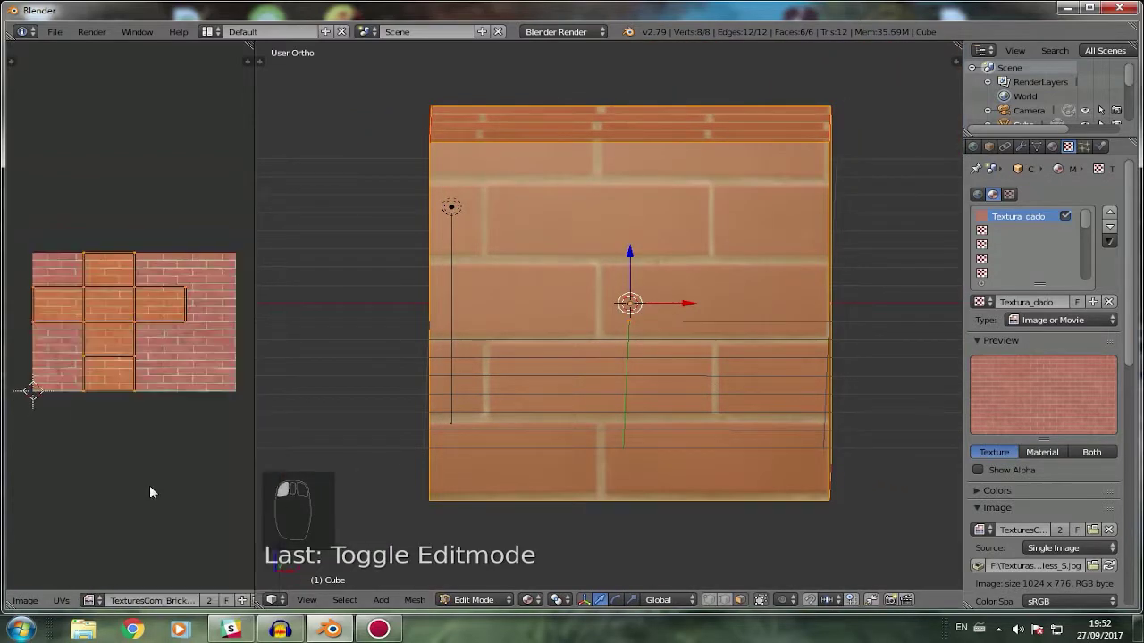
Select side faces of the first cube one at a time to examine their areas on the brick image.
middle_click_drag(562, 395, 370, 401)
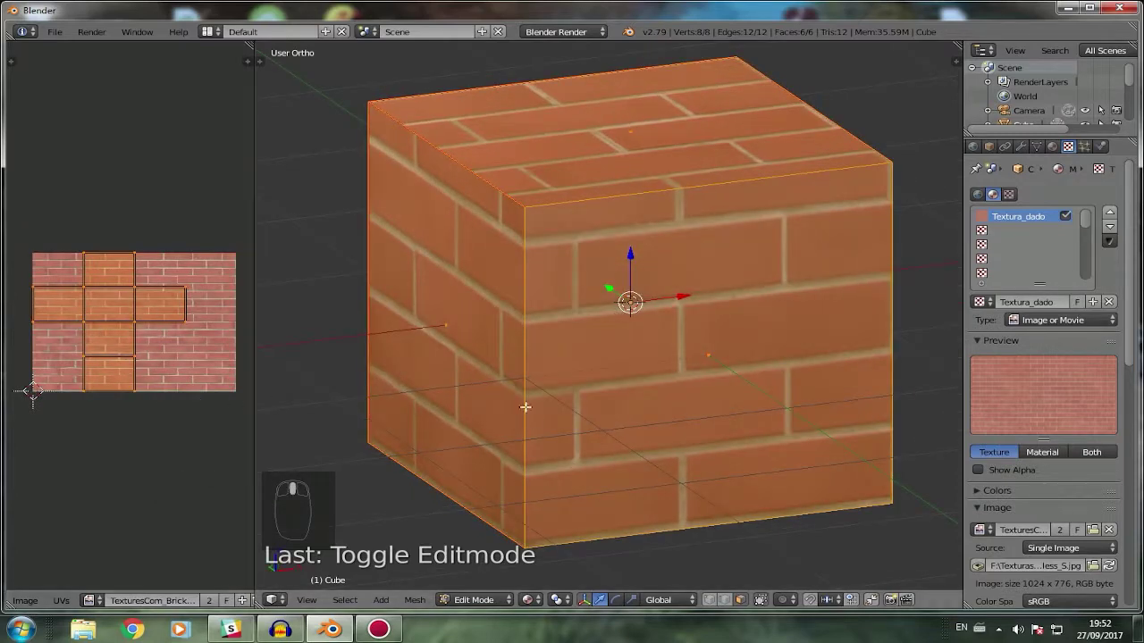
right_click(754, 375)
right_click(405, 361)
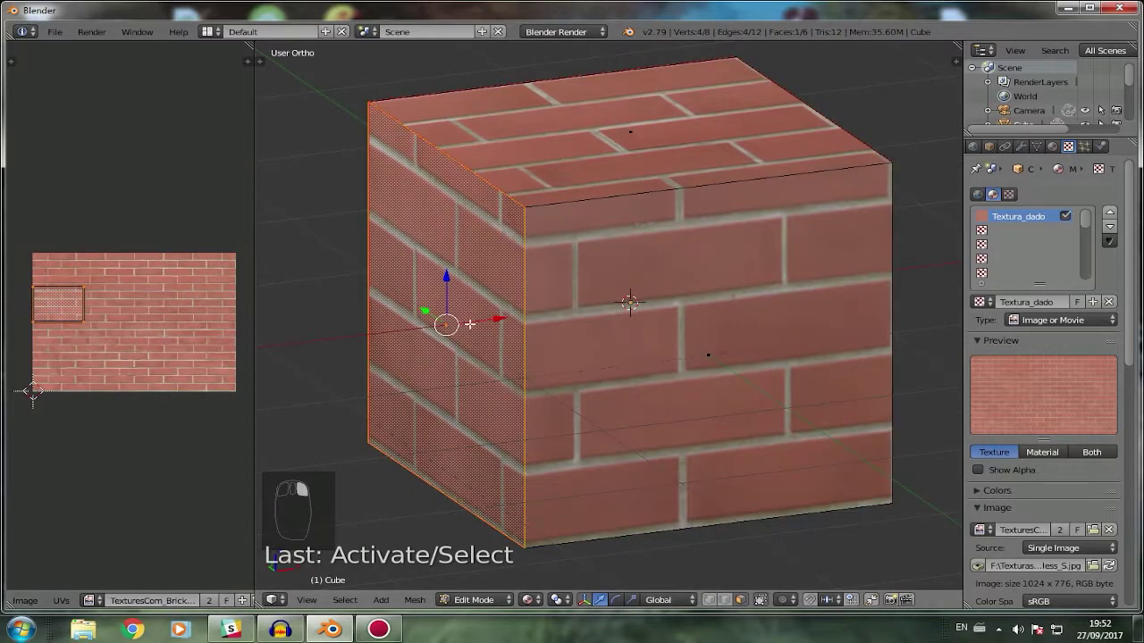
right_click(823, 377)
middle_click_drag(593, 371, 513, 358)
right_click(607, 351)
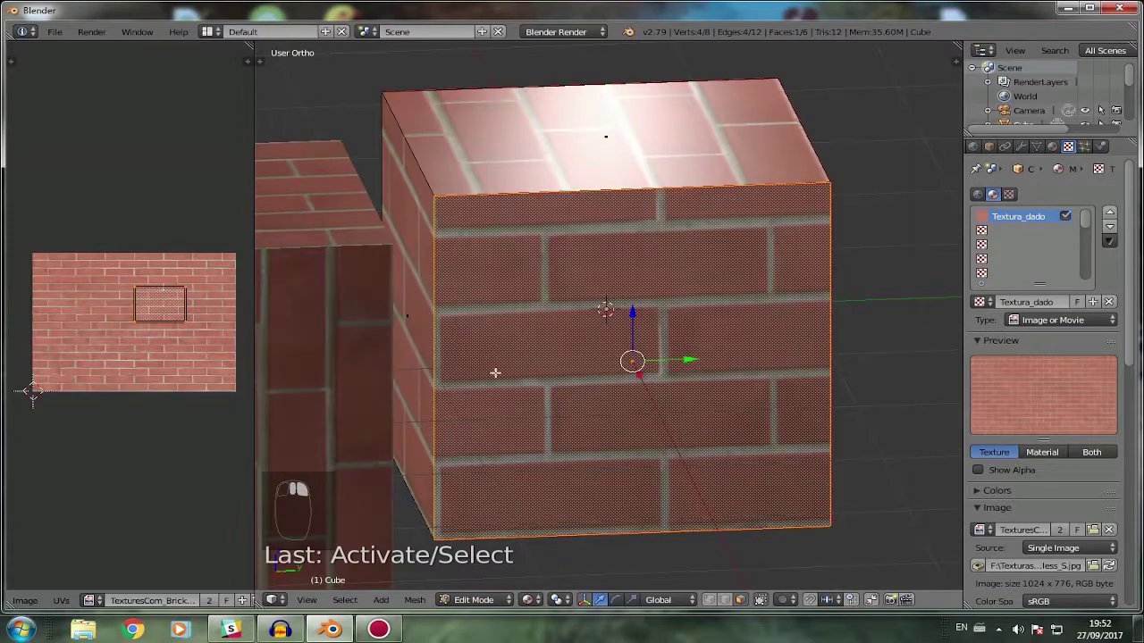
Show the first cube's whole UV layout over the bricks, and check where individual faces, including the underside, are mapped.
key("a")
key("a")
key("a")
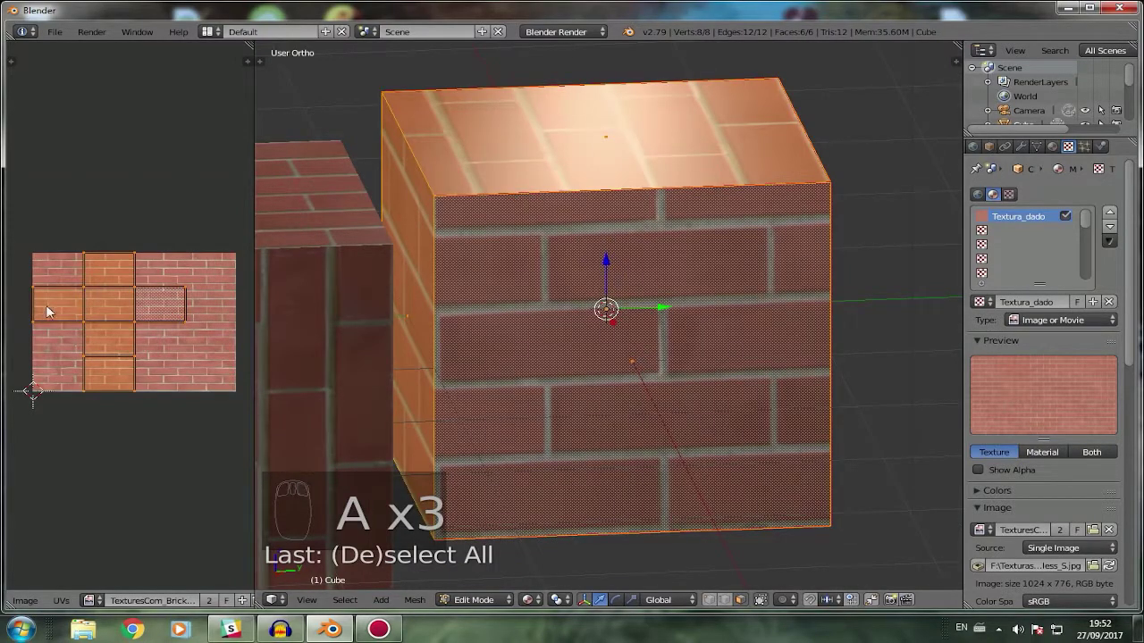
middle_click_drag(523, 305, 684, 299)
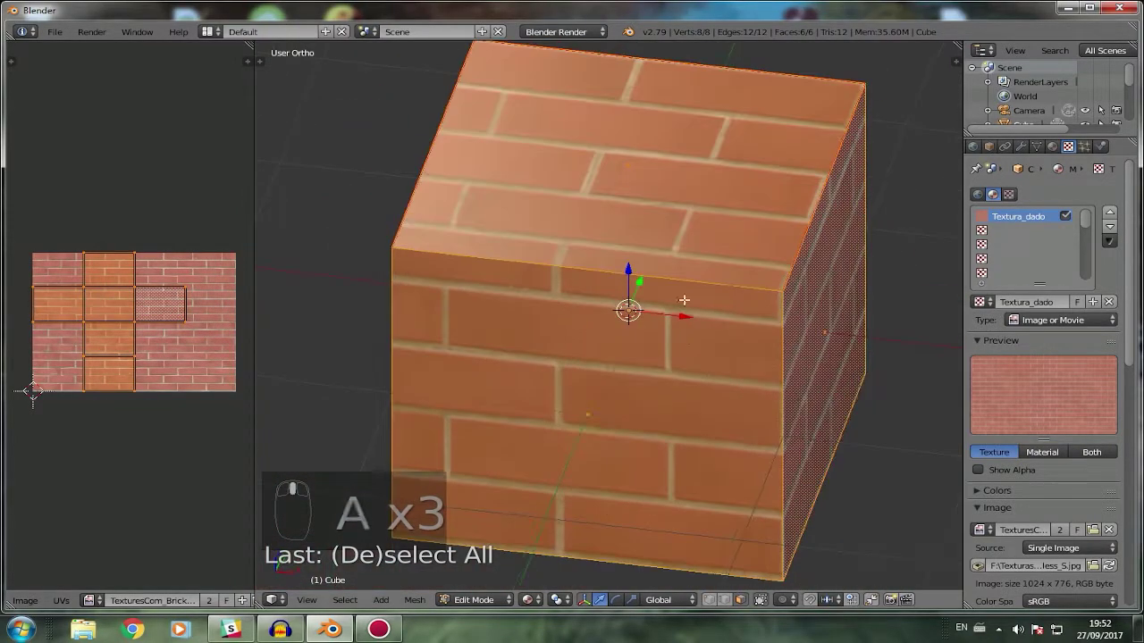
right_click(678, 248)
right_click(589, 362)
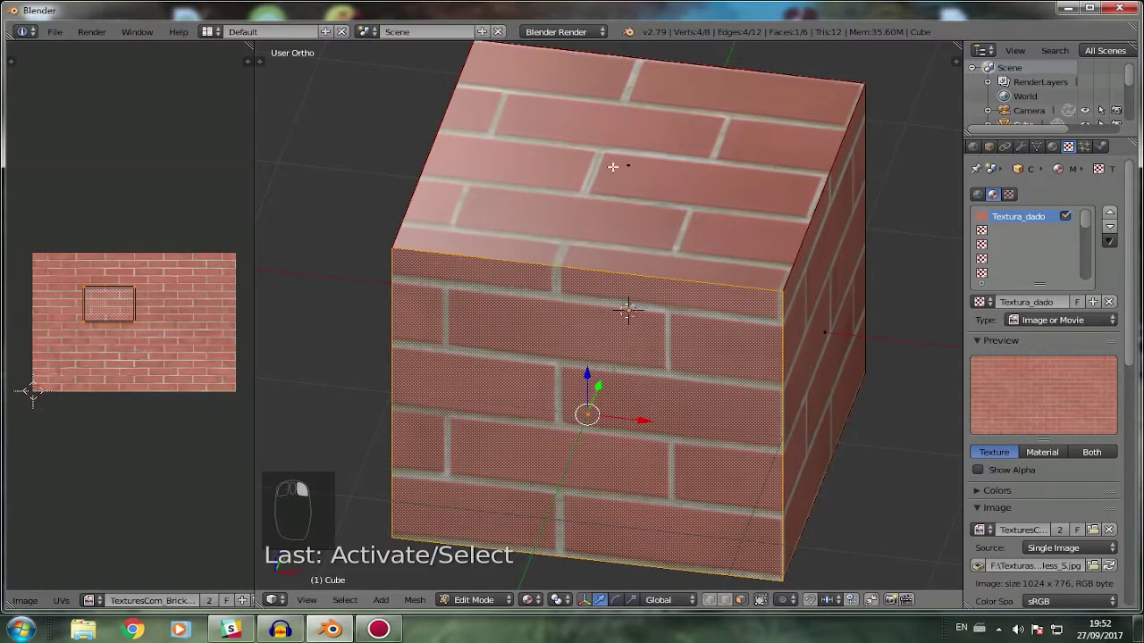
middle_click_drag(598, 318, 608, 210)
right_click(601, 329)
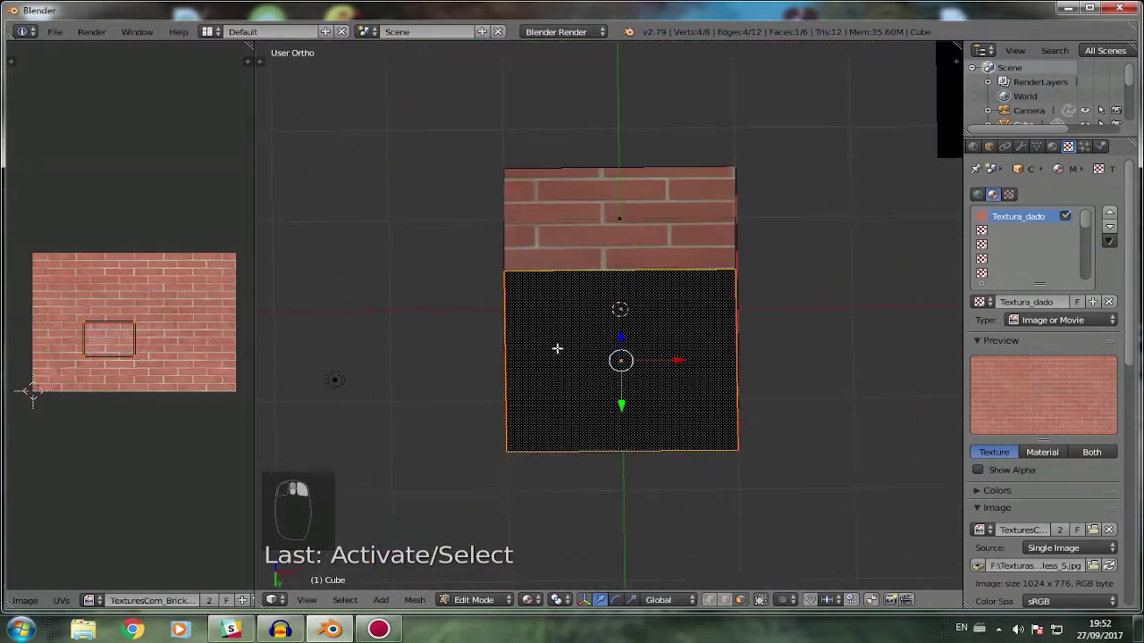
middle_click_drag(557, 348, 571, 386)
Return to Object Mode, duplicate one of the lamps and place the copy below the cubes to light their undersides.
key("Tab")
right_click(428, 234)
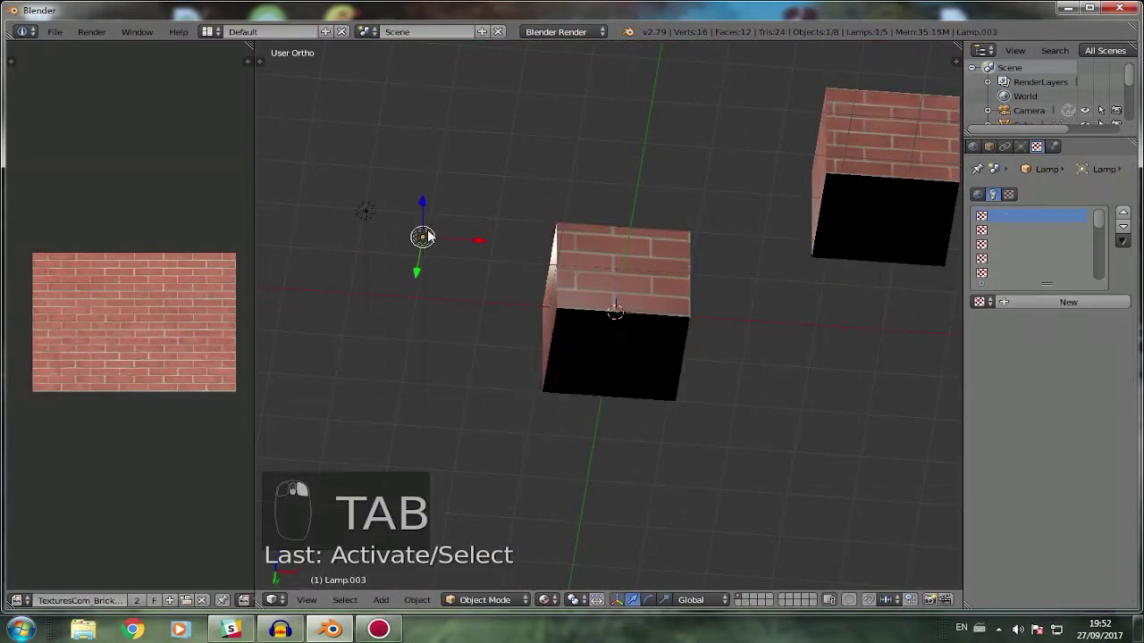
middle_click_drag(429, 236, 510, 332)
key("shift+d")
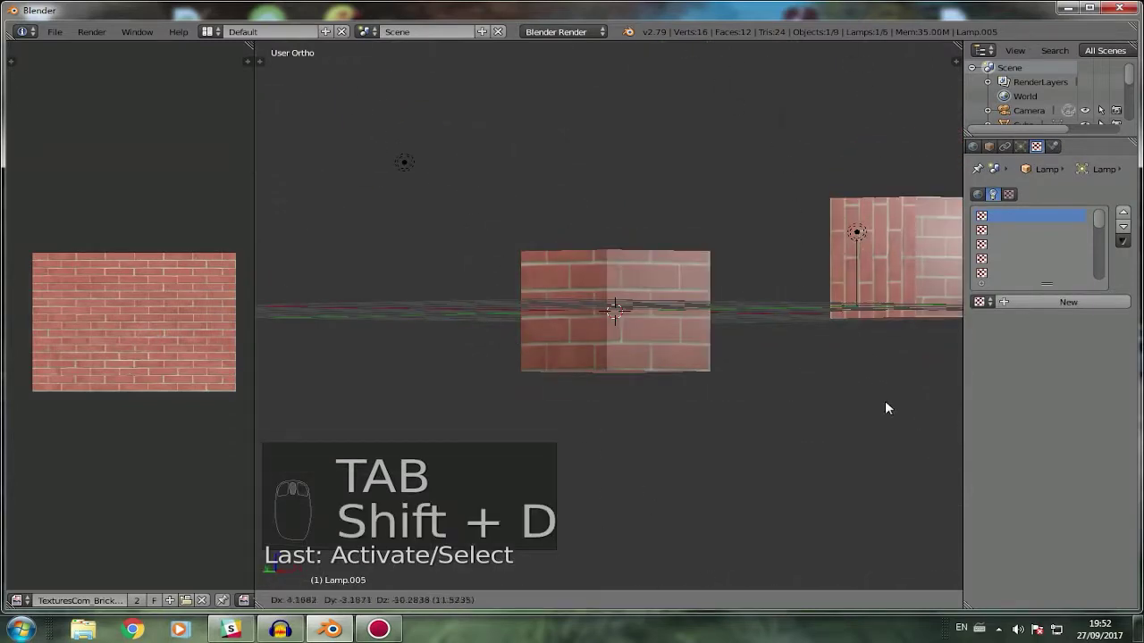
left_click(885, 402)
middle_click_drag(623, 254, 563, 172)
key("Tab")
Compare the brick direction on the two cubes, and select the second cube to examine the mismatched rows between its faces.
middle_click_drag(673, 309, 861, 405)
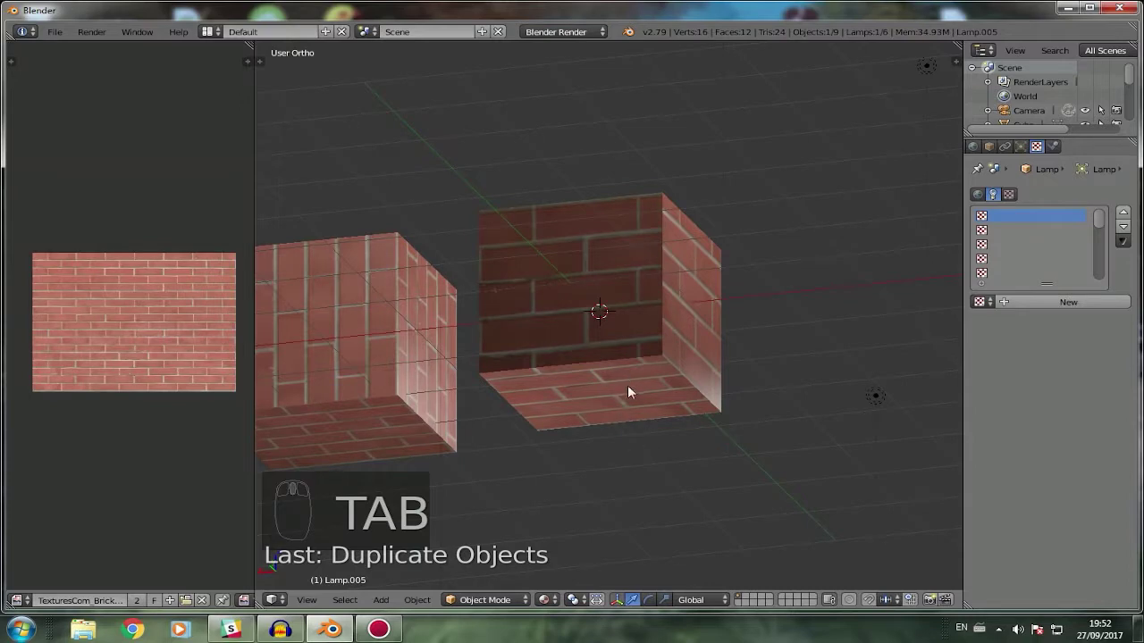
middle_click_drag(627, 391, 715, 386)
middle_click_drag(512, 404, 416, 387)
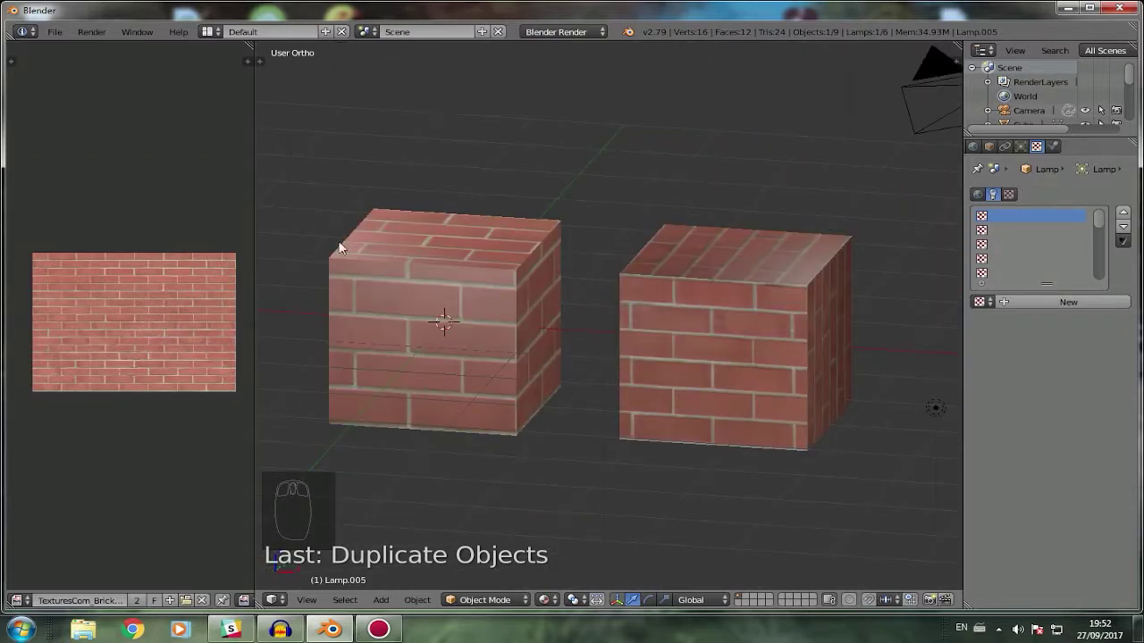
middle_click_drag(791, 338, 875, 373, "shift")
scroll(531, 359, "up", 4)
right_click(596, 326)
middle_click_drag(597, 327, 719, 357)
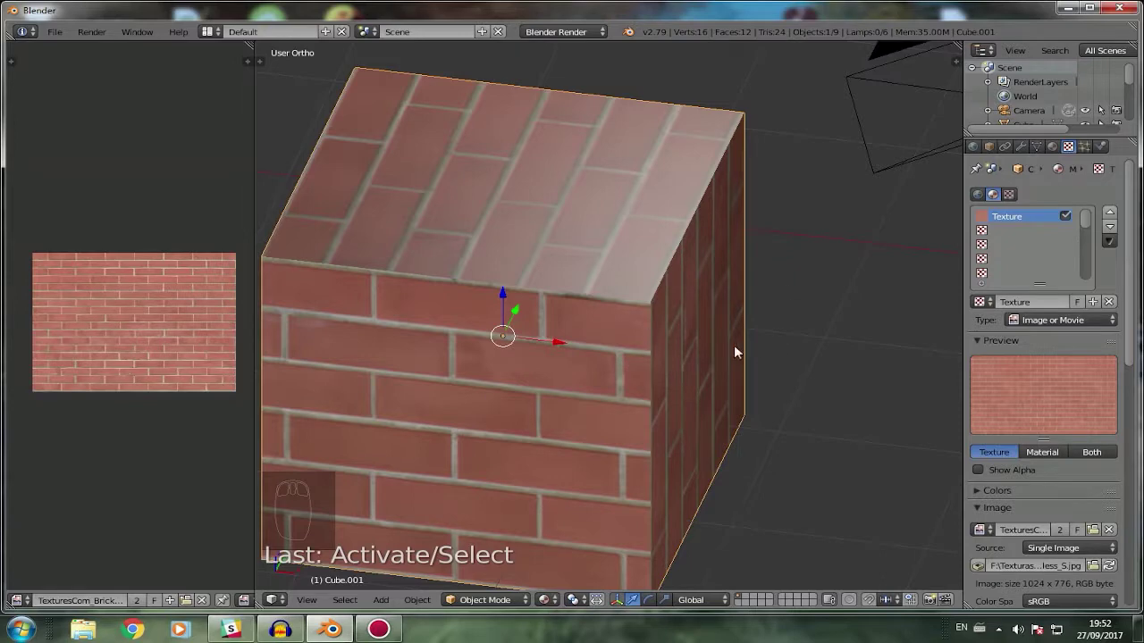
middle_click_drag(736, 352, 745, 294)
scroll(667, 300, "down", 3)
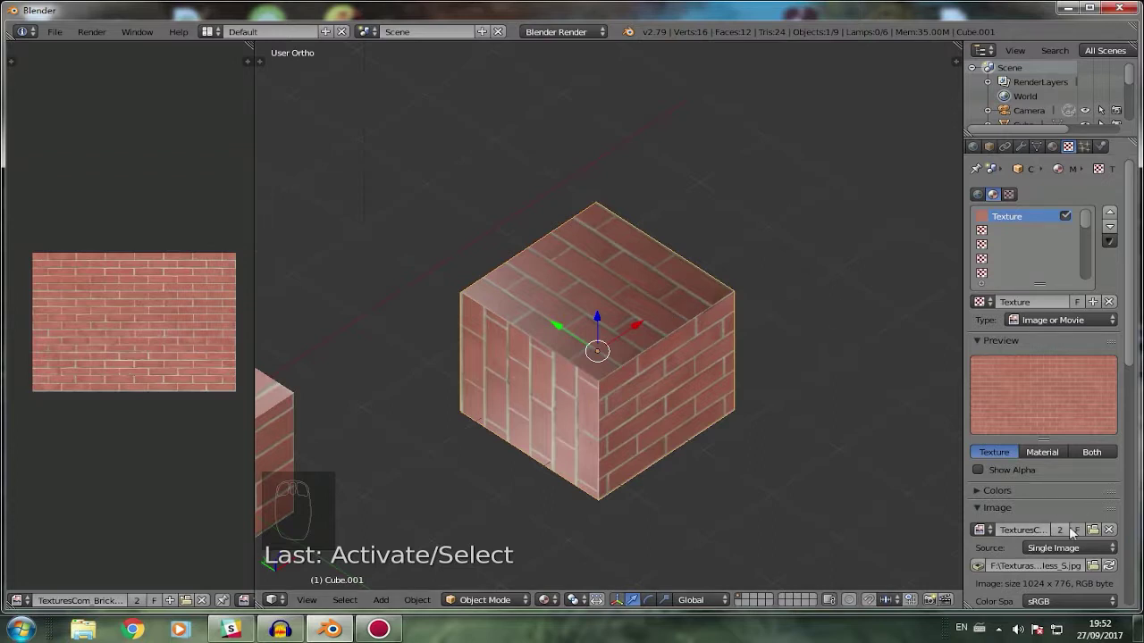
Replace the second cube's brick image with TexturesCom_WoodPlanksOld0292_7_seamless_S.jpg from F:\Texturas.
left_click(1109, 530)
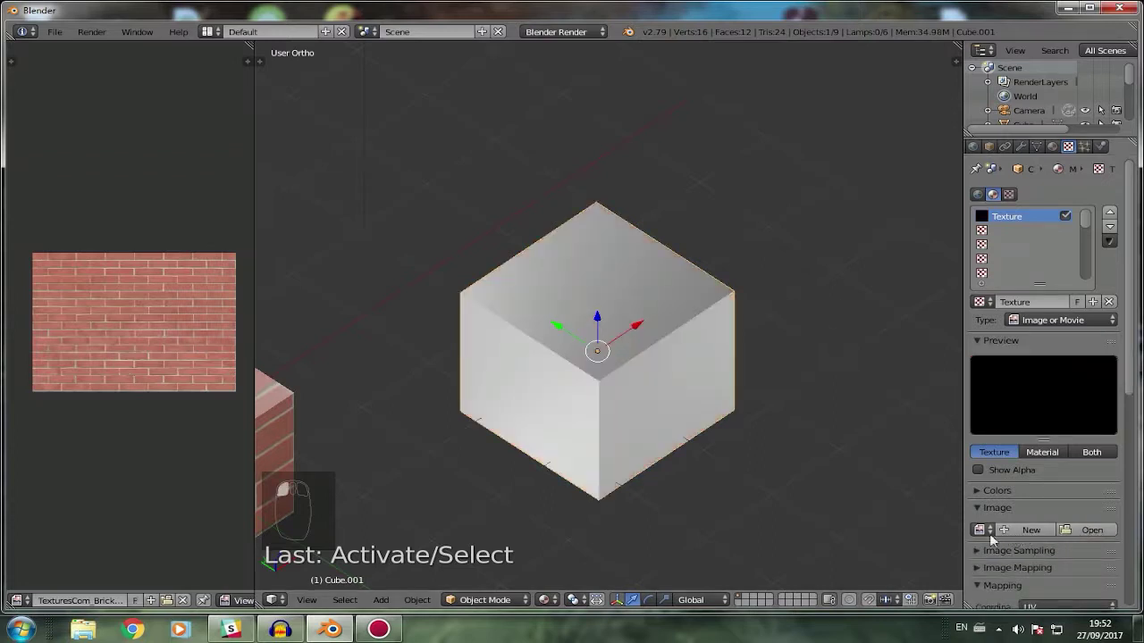
left_click(1092, 530)
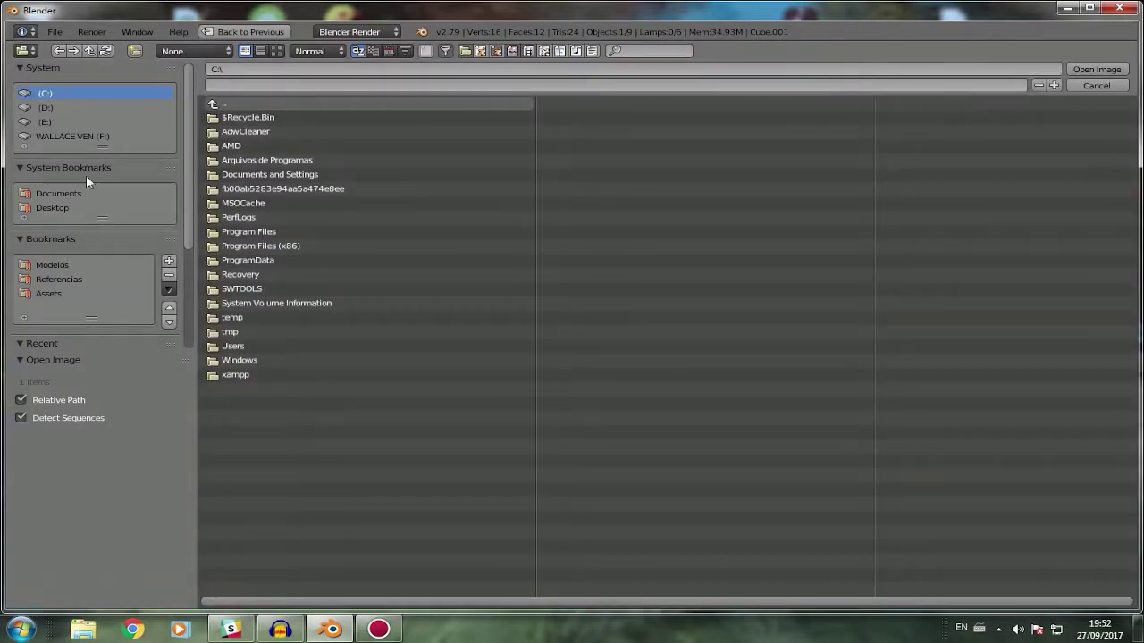
left_click(89, 136)
left_click(236, 160)
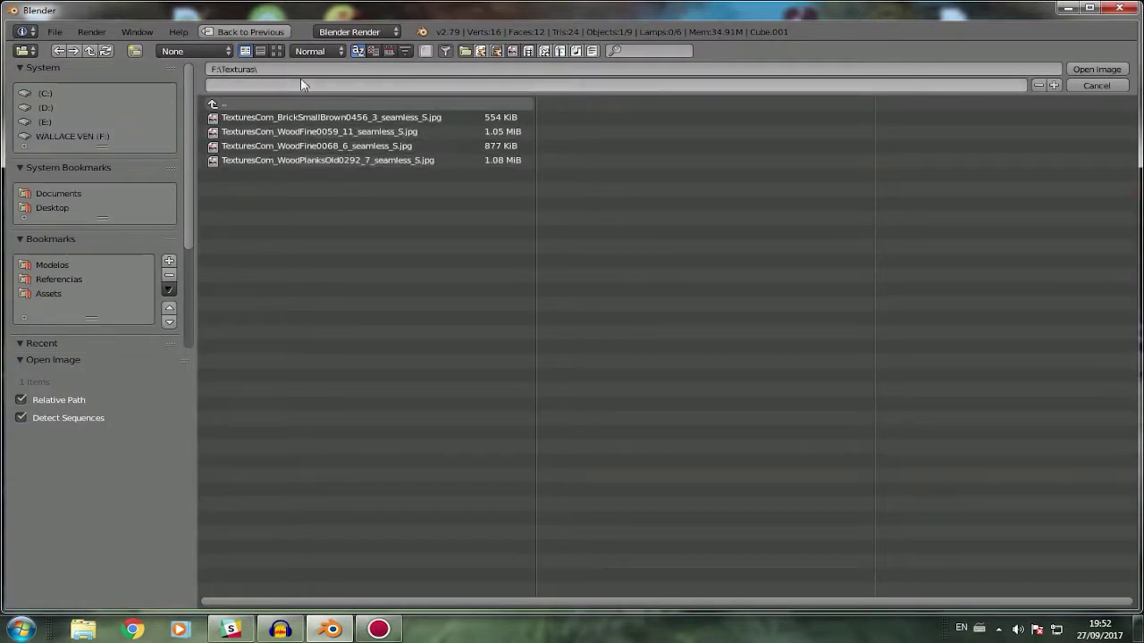
left_click(277, 51)
left_click(759, 173)
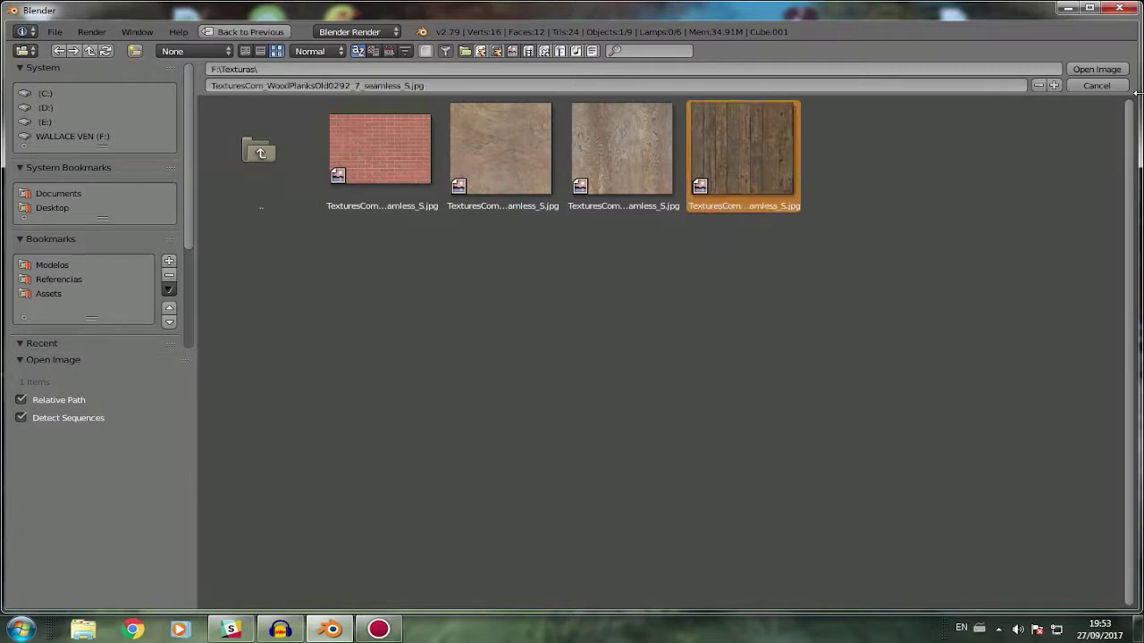
left_click(1097, 69)
scroll(672, 396, "up", 3)
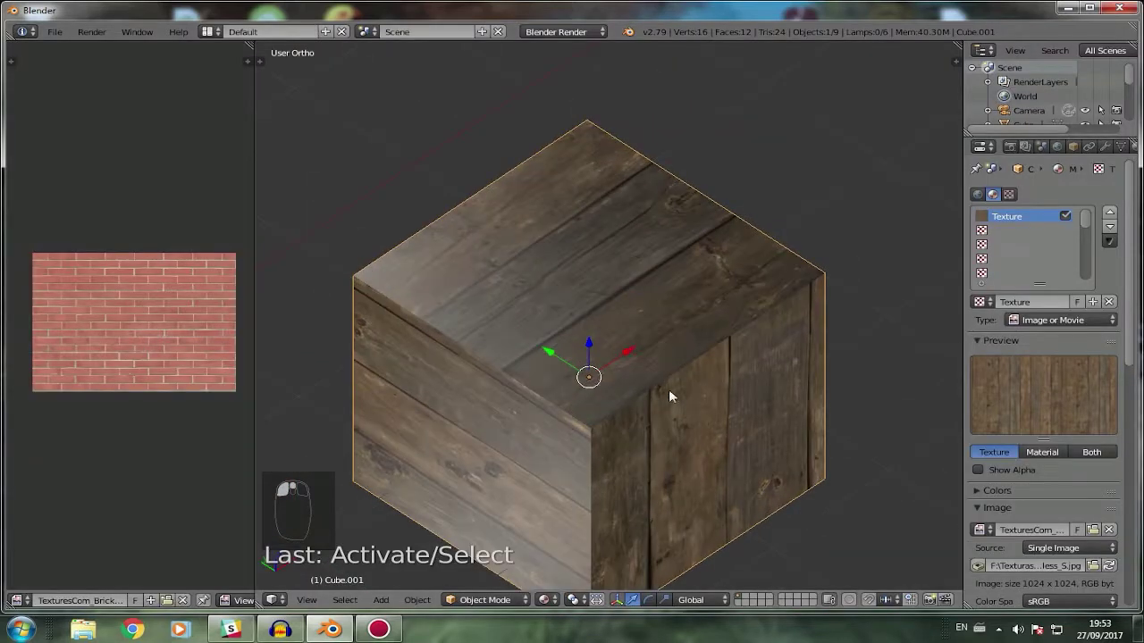
Select the first, brick-textured cube and enable its texture's Normal influence under Geometry.
middle_click_drag(547, 435, 786, 340, "shift")
scroll(786, 341, "down", 3)
middle_click_drag(368, 431, 573, 355, "shift")
right_click(572, 354)
scroll(1077, 523, "down", 7)
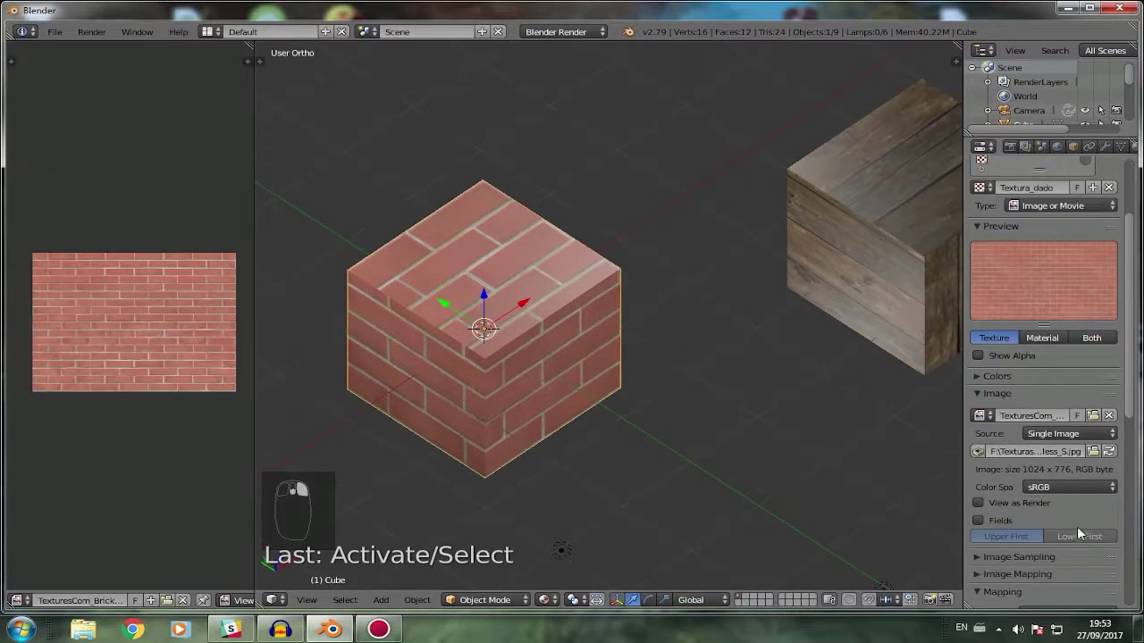
scroll(1078, 512, "down", 7)
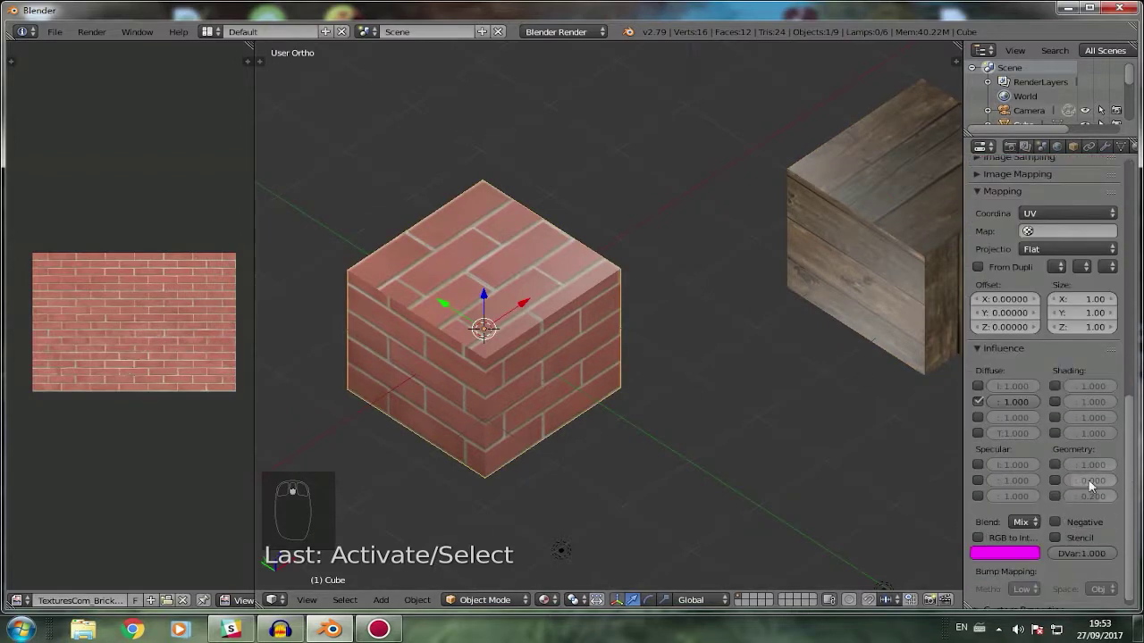
left_click(1059, 463)
scroll(489, 452, "up", 6)
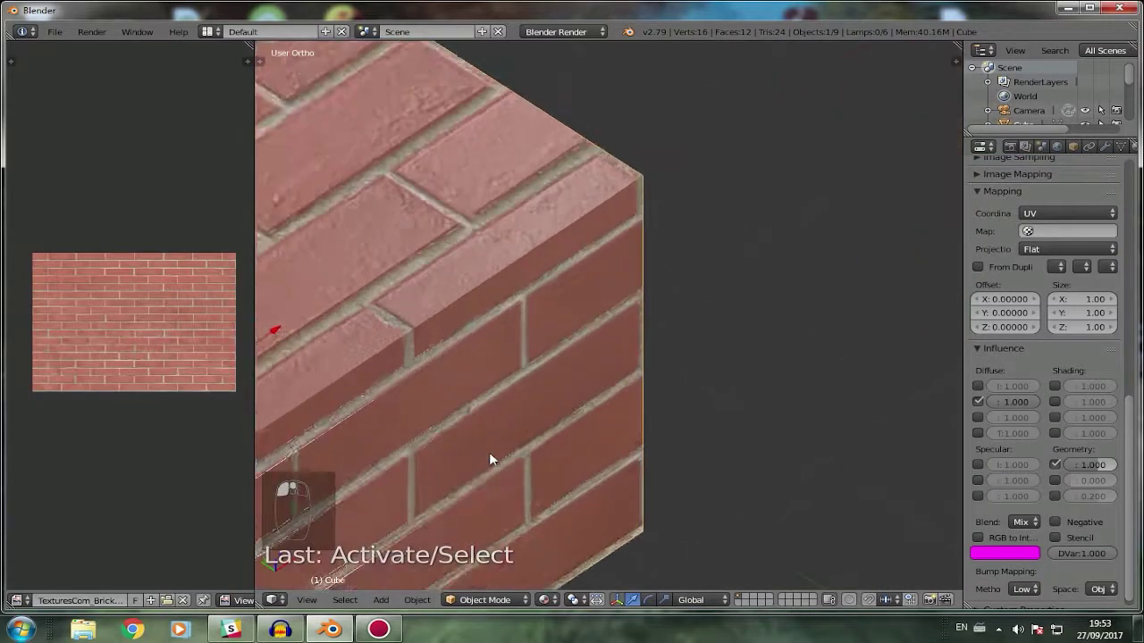
middle_click_drag(376, 409, 599, 421, "shift")
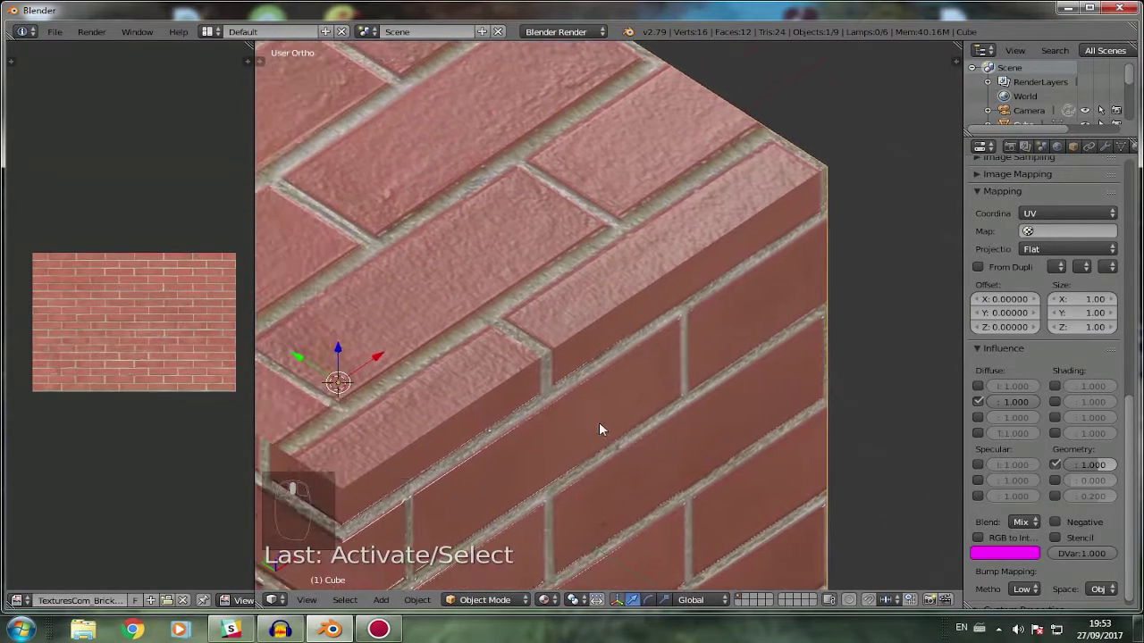
Toggle the brick texture's Normal influence off and on to compare the surface relief, leaving it enabled.
left_click(1056, 463)
left_click(1056, 463)
left_click(1055, 463)
left_click(1056, 463)
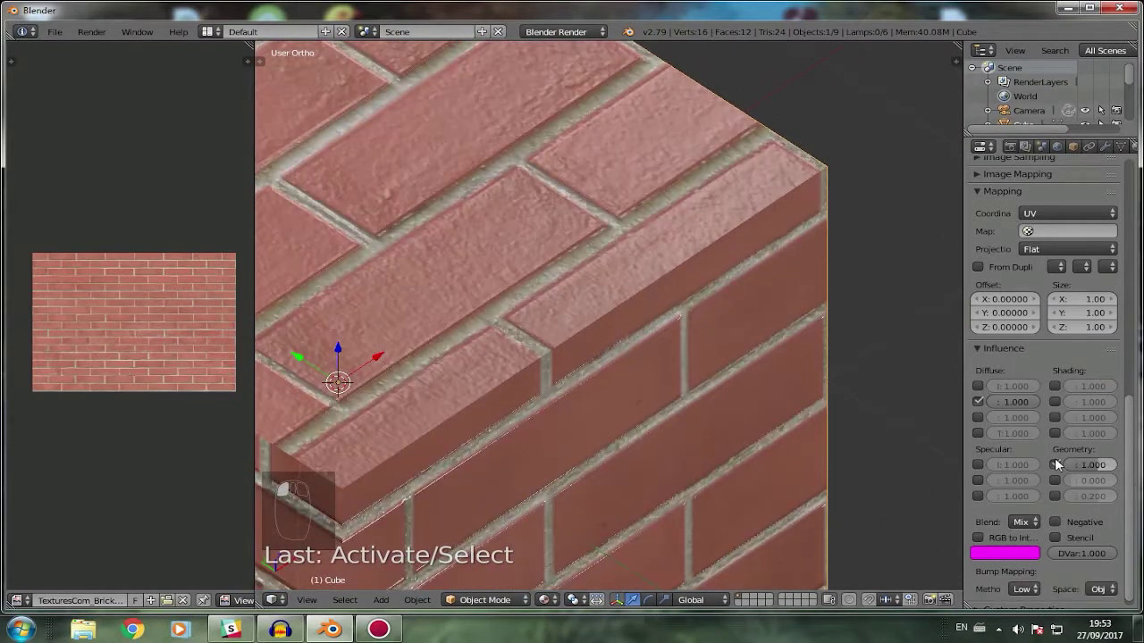
left_click(1055, 462)
left_click(1056, 463)
middle_click_drag(634, 266, 607, 261)
middle_click_drag(709, 281, 648, 313)
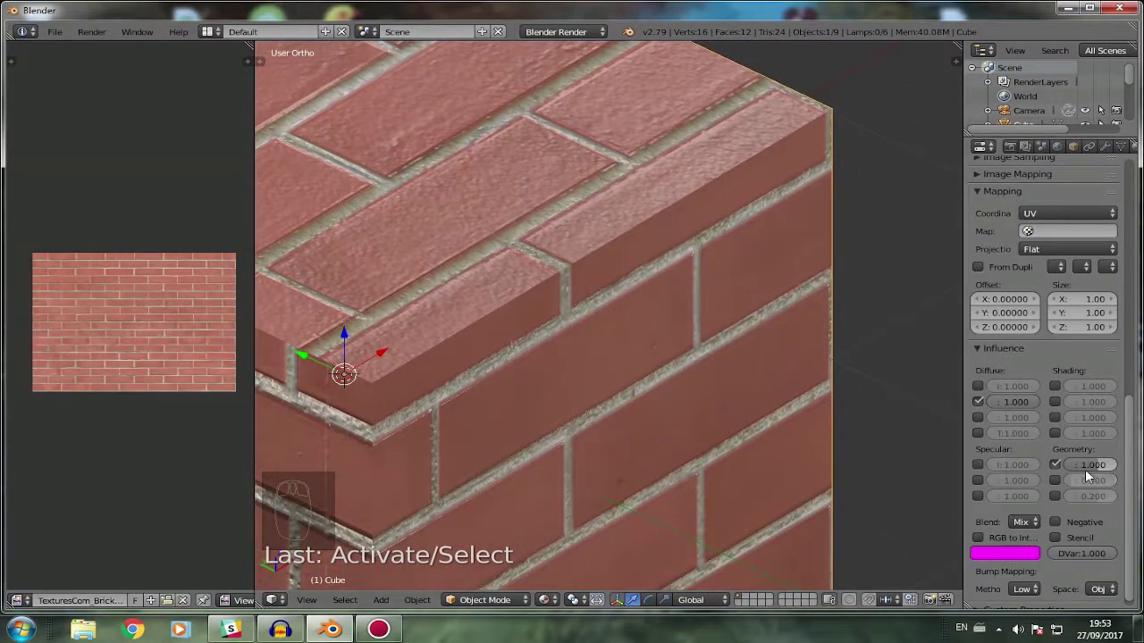
Set the brick texture's Normal influence to 0.5 after trying a value near zero.
mouse_move(1088, 465)
left_mouse_down()
mouse_move(1114, 465)
mouse_move(1087, 465)
left_mouse_up()
scroll(737, 411, "down", 3)
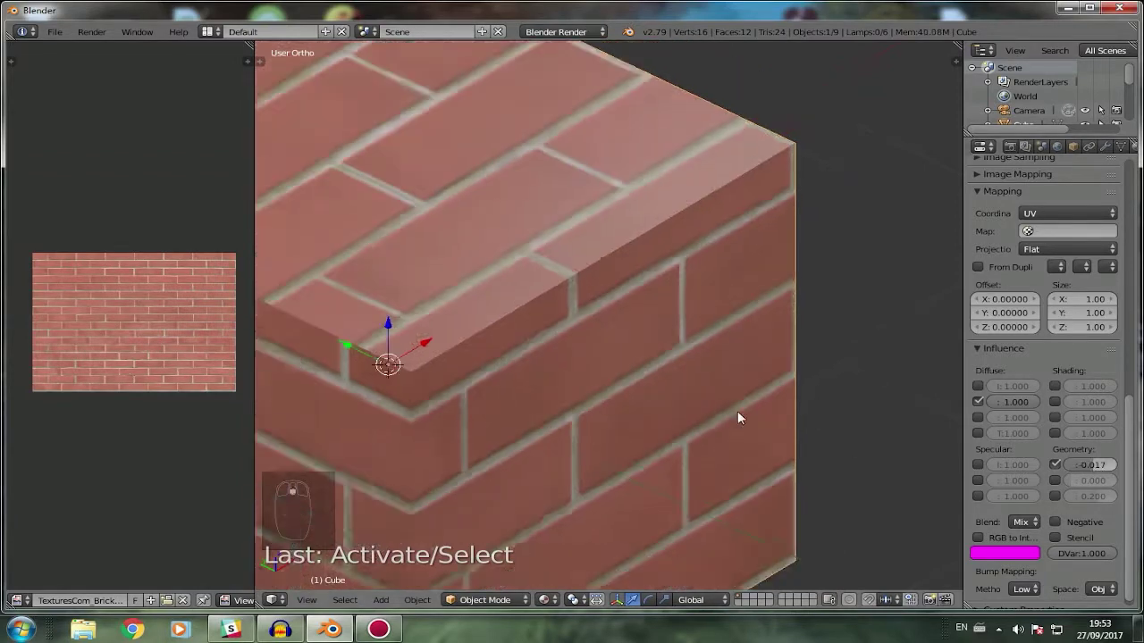
left_click(1084, 465)
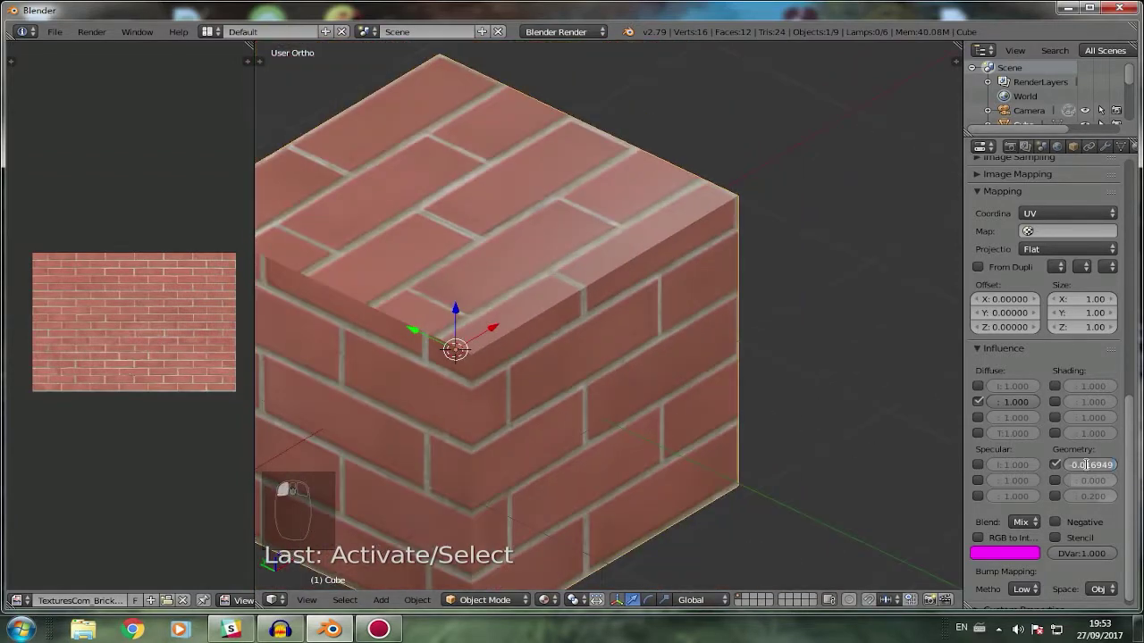
type("0.5")
key("Return")
scroll(661, 293, "down", 3)
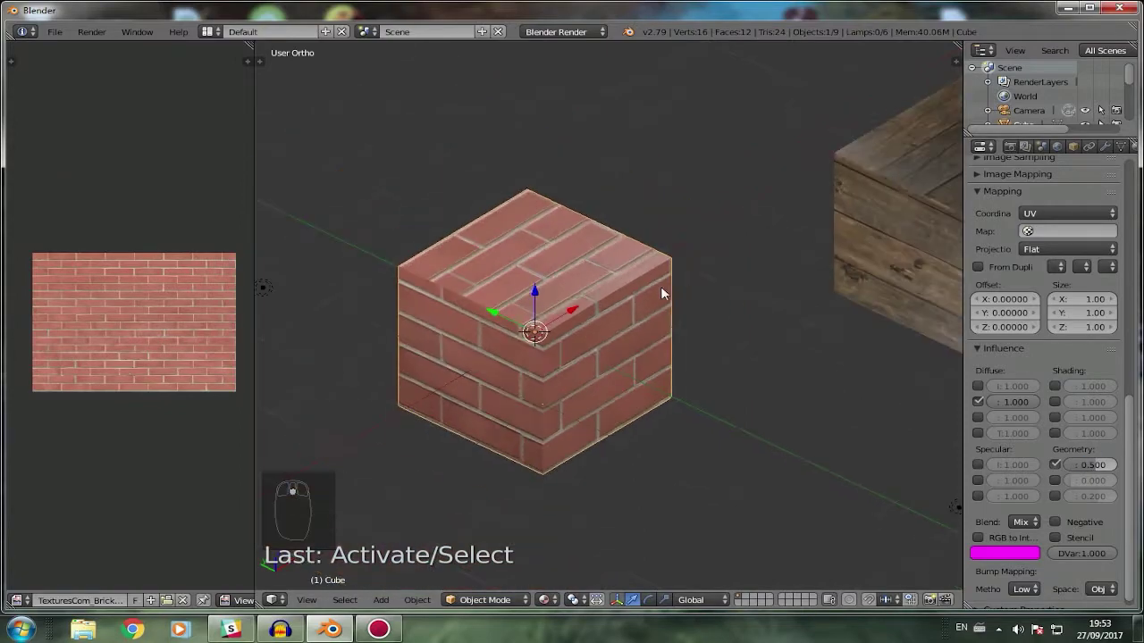
Select the wood-plank cube, enable its texture's Normal influence and inspect the relief up close.
middle_click_drag(792, 347, 741, 273, "shift")
right_click(741, 273)
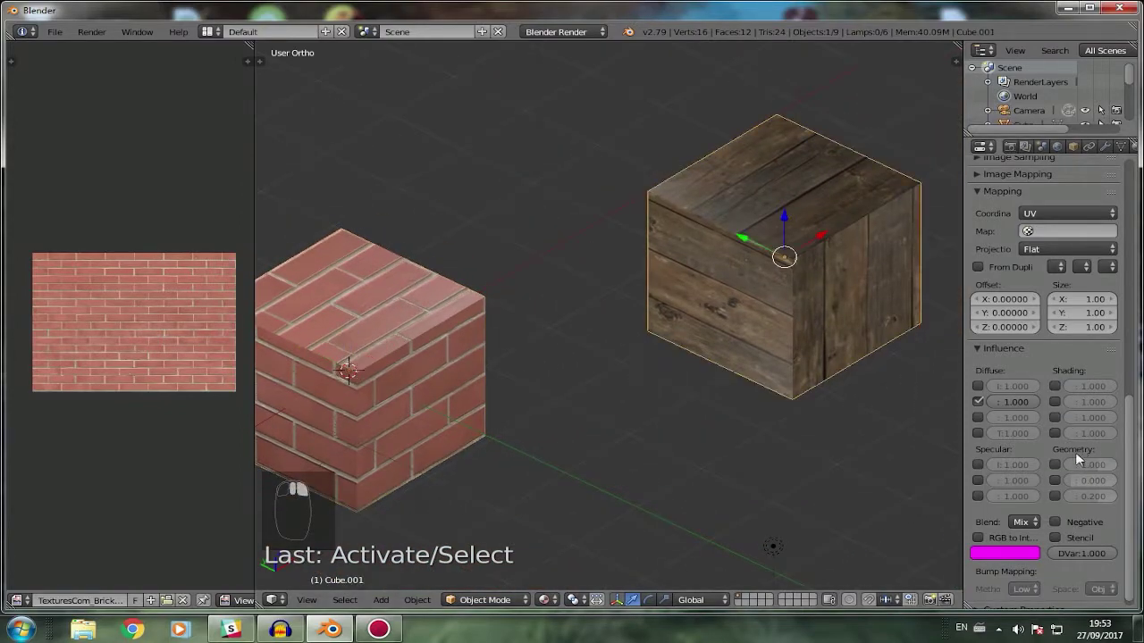
left_click(1055, 464)
middle_click_drag(554, 324, 407, 324, "shift")
scroll(549, 356, "up", 6)
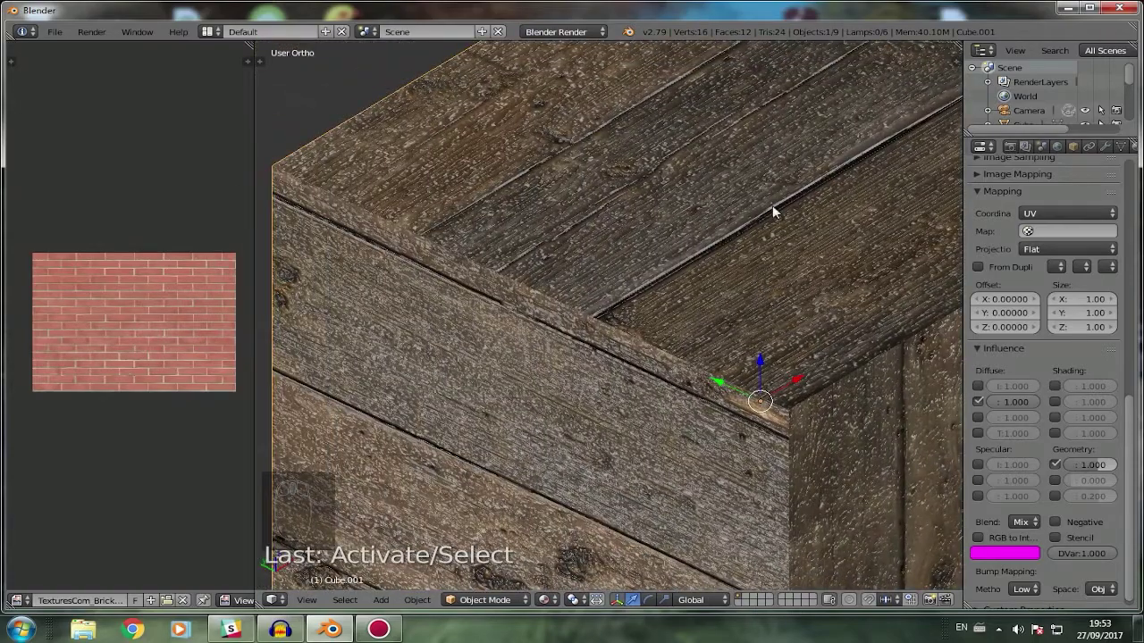
scroll(764, 268, "down", 6)
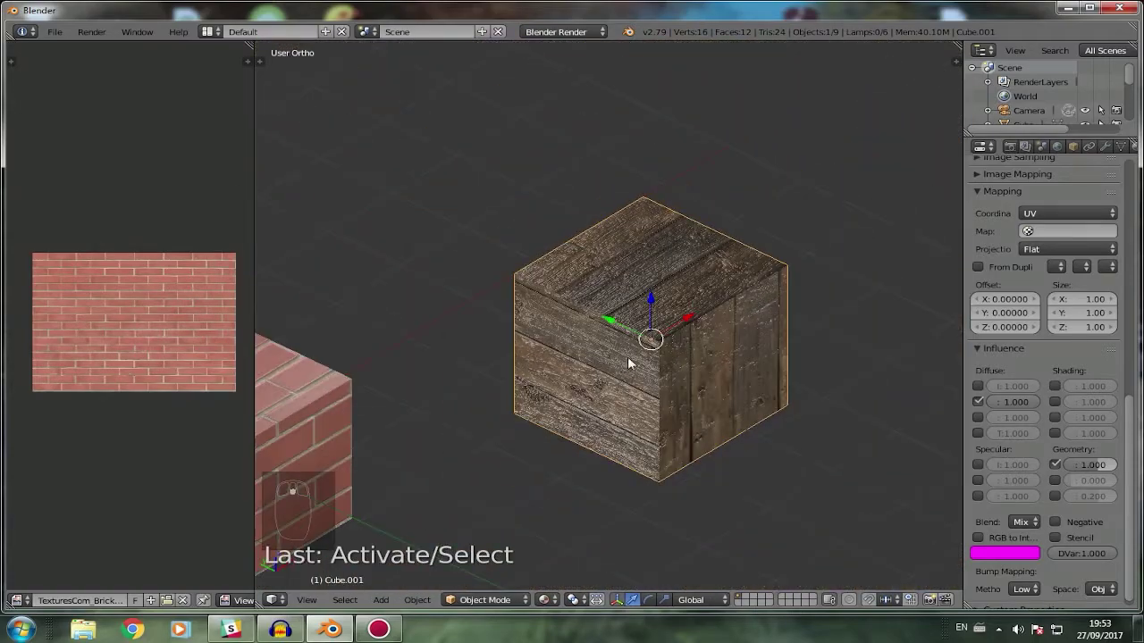
Try Normal influence values of 0.5 and 0.2 on the wood texture and examine the relief on the planks.
left_click(1092, 464)
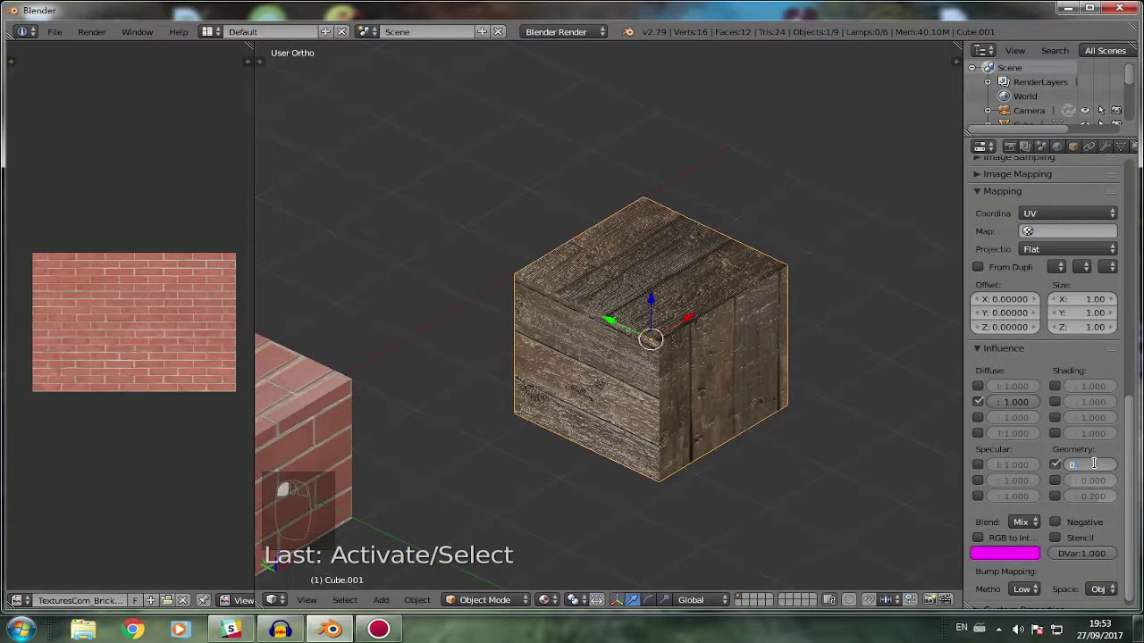
type("0.52")
key("Return")
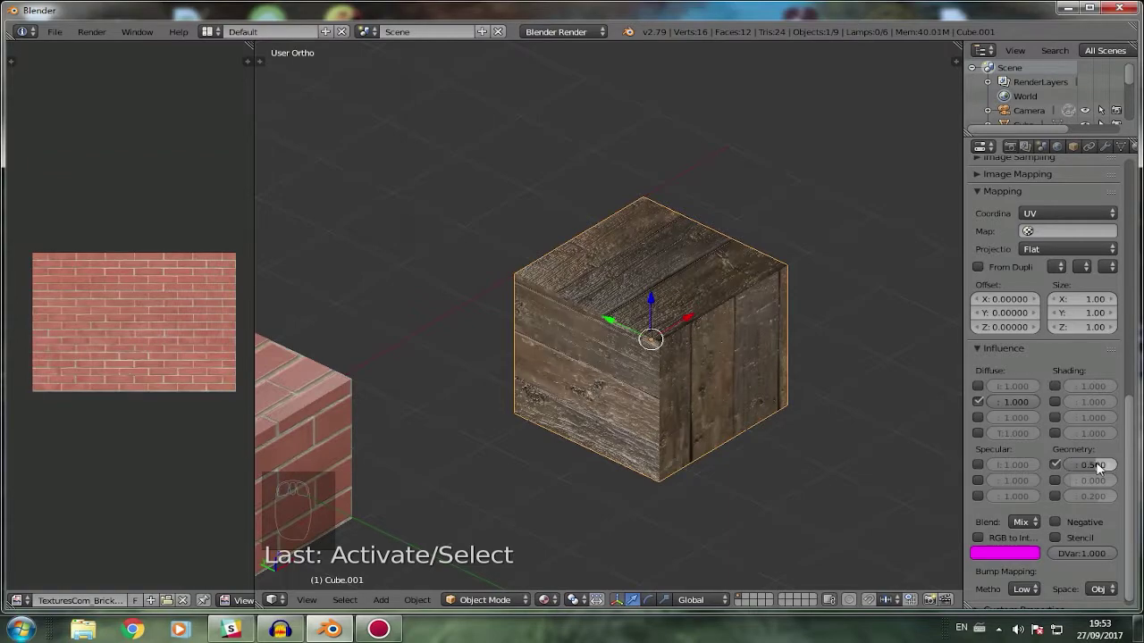
scroll(689, 461, "up", 5)
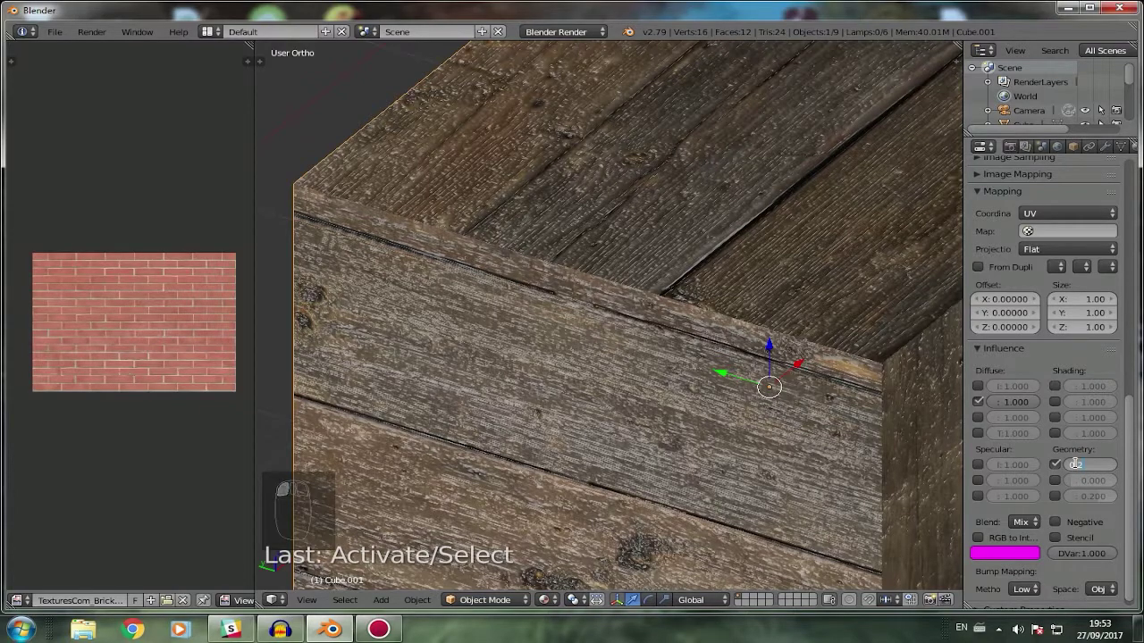
key("Return")
scroll(679, 352, "down", 3)
middle_click_drag(669, 348, 613, 317)
scroll(629, 324, "up", 4)
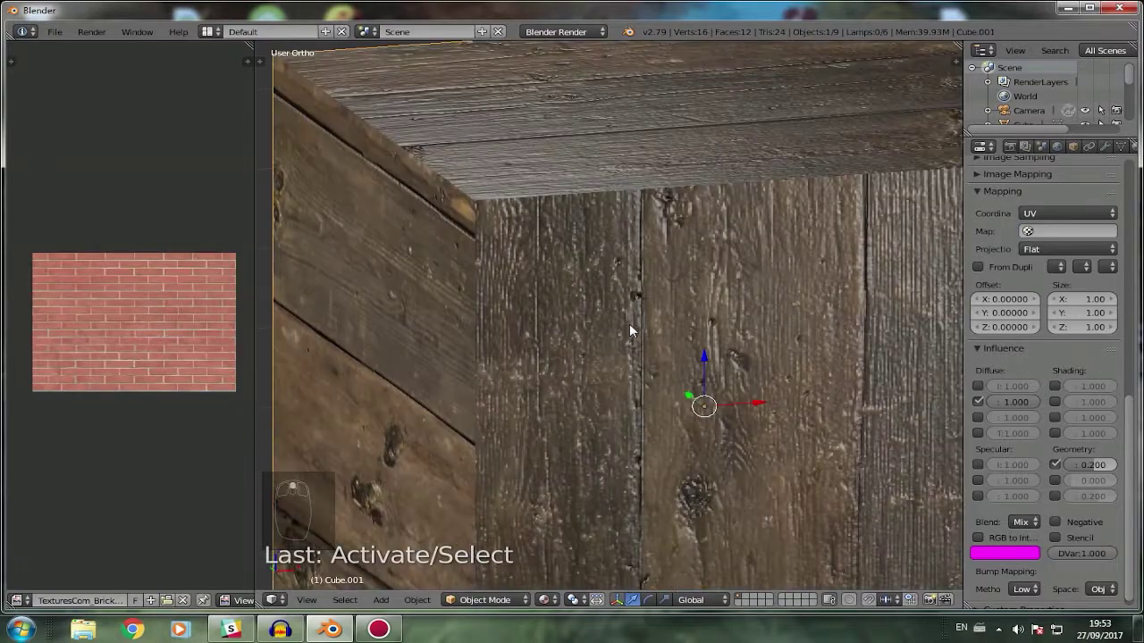
middle_click_drag(779, 329, 679, 343)
Set the wood texture's Normal influence to 0.1 and check the result on the cube's upper and side faces.
left_click(1099, 465)
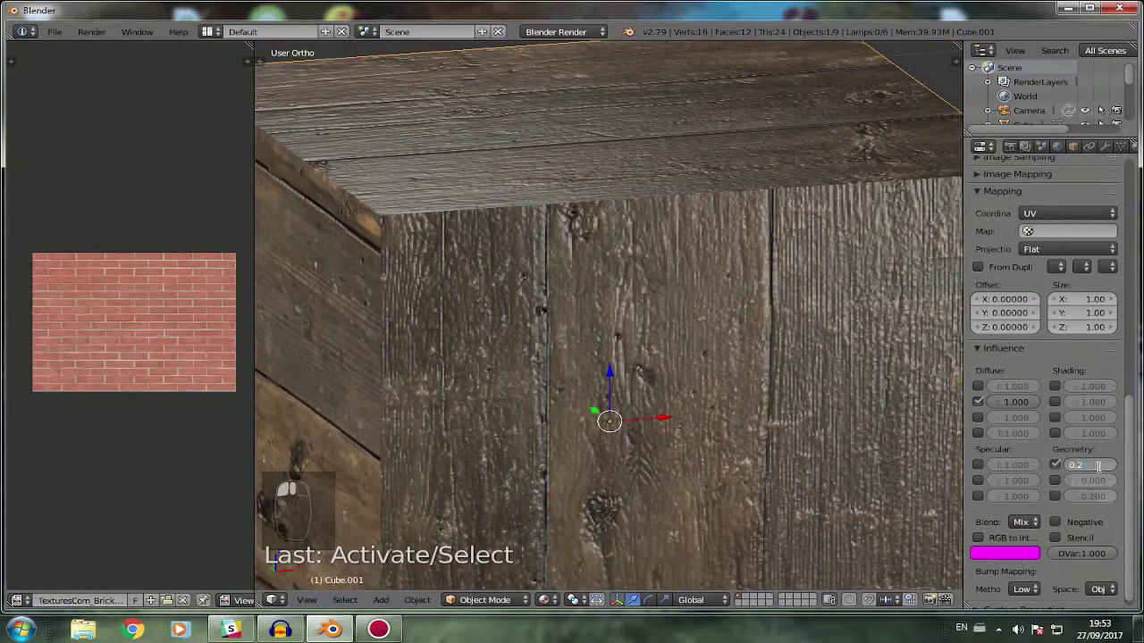
type("0.1")
key("Return")
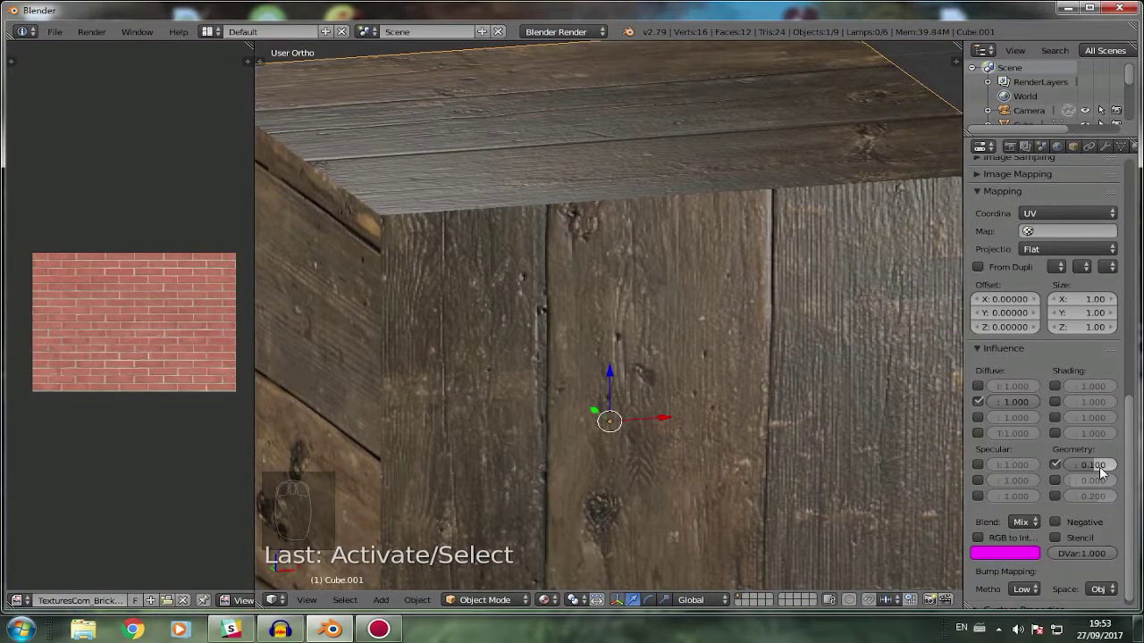
scroll(621, 399, "down", 4)
middle_click_drag(621, 399, 761, 357)
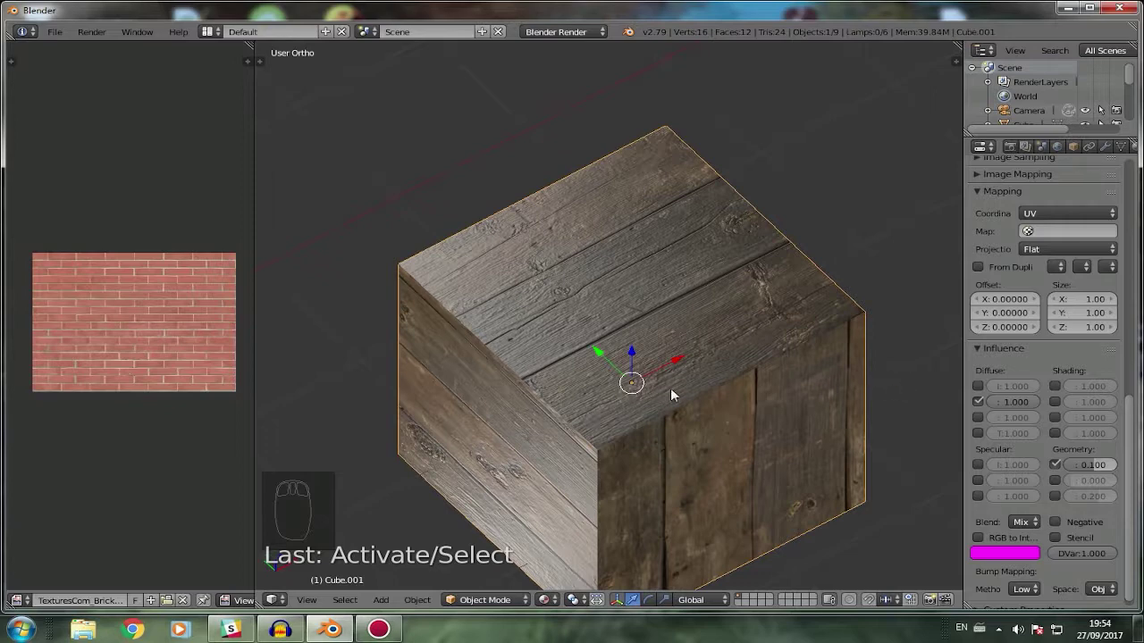
Check the wood texture's Normal influence by toggling it off and on, and view the wood cube beside the brick cube.
scroll(1046, 420, "down", 1)
left_click(1055, 454)
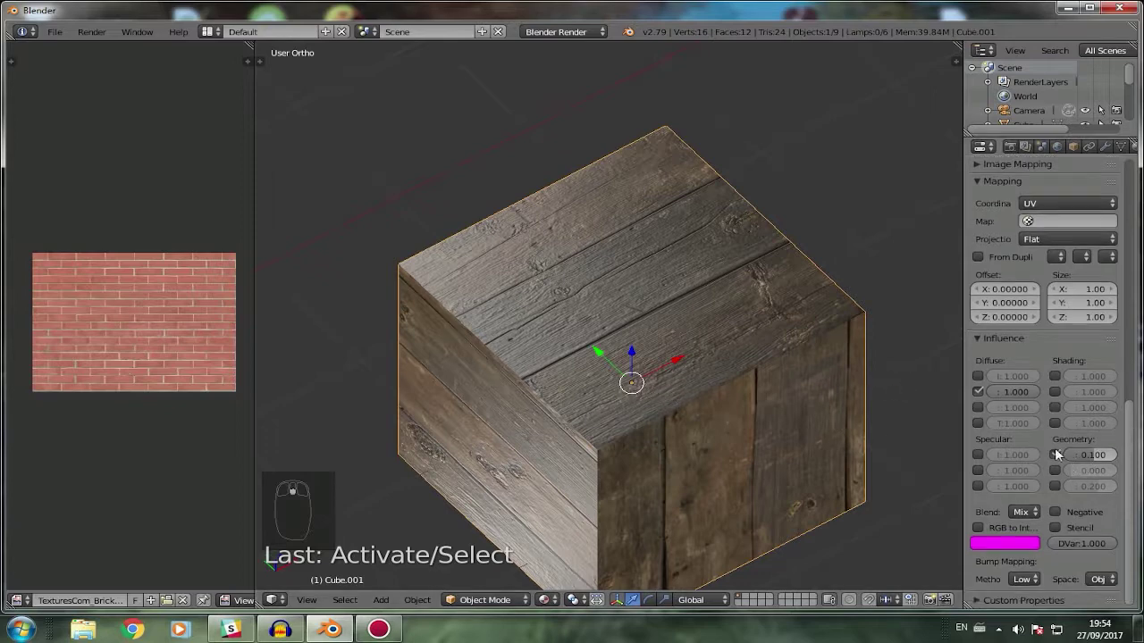
middle_click_drag(536, 379, 723, 208, "shift")
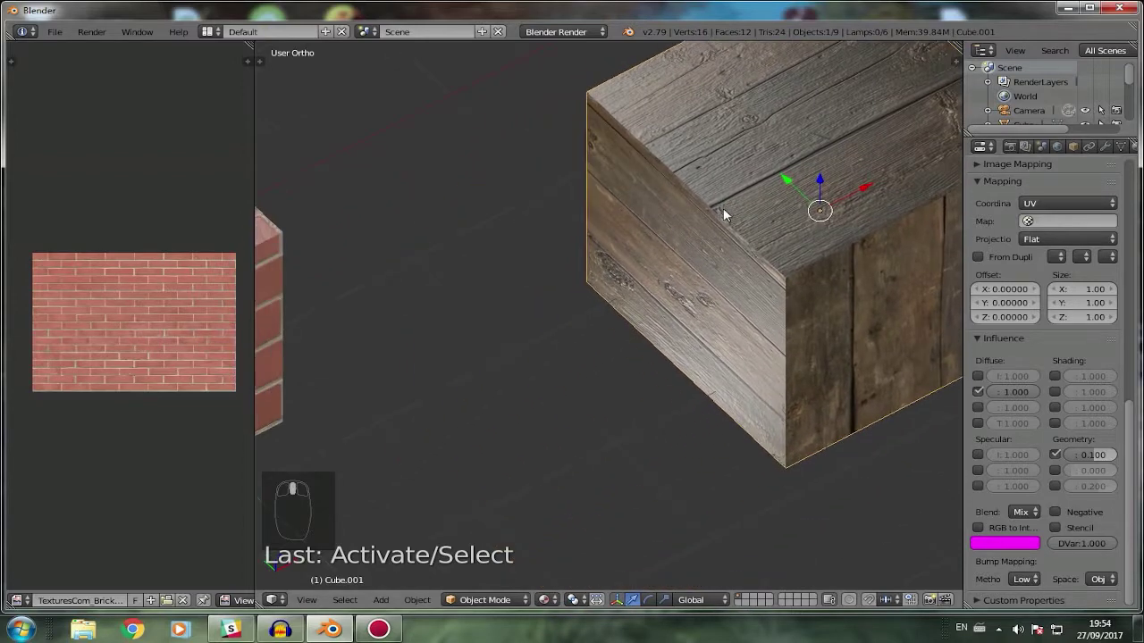
scroll(661, 265, "down", 3)
middle_click_drag(659, 264, 780, 312, "shift")
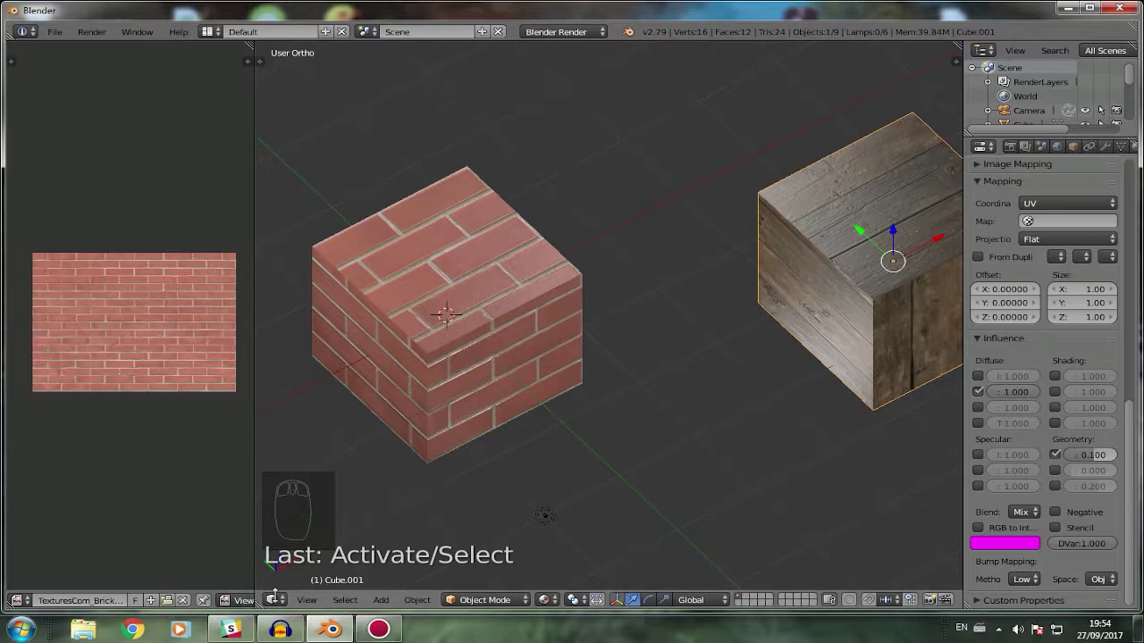
Switch to Chrome and open the NormalMap-Online page to look over its normal map generation options.
left_click(132, 630)
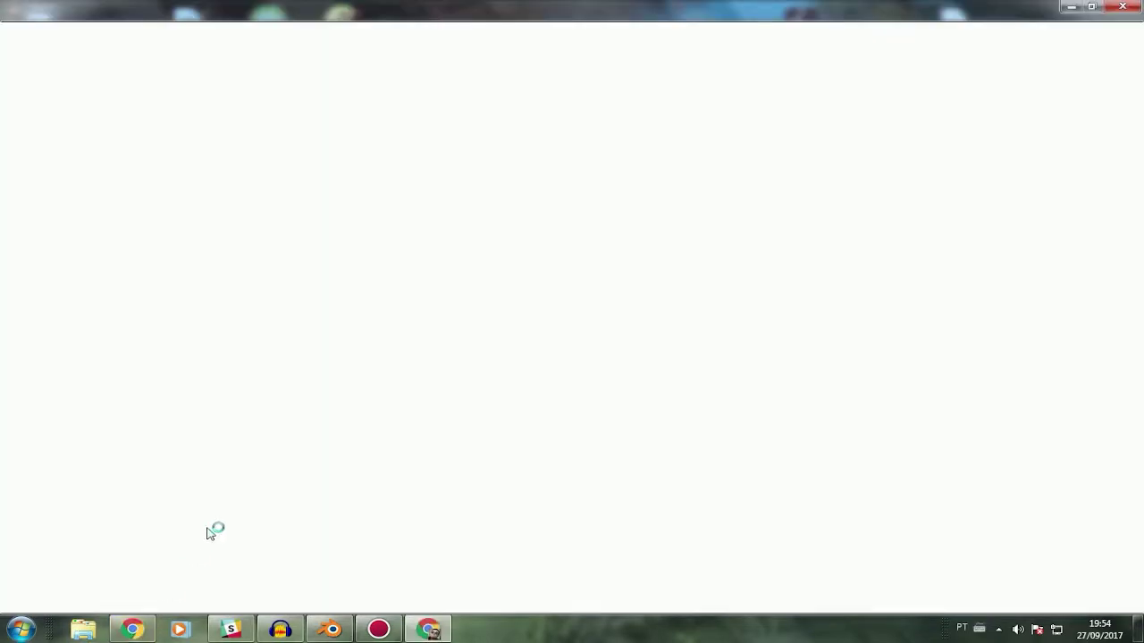
left_click(553, 54)
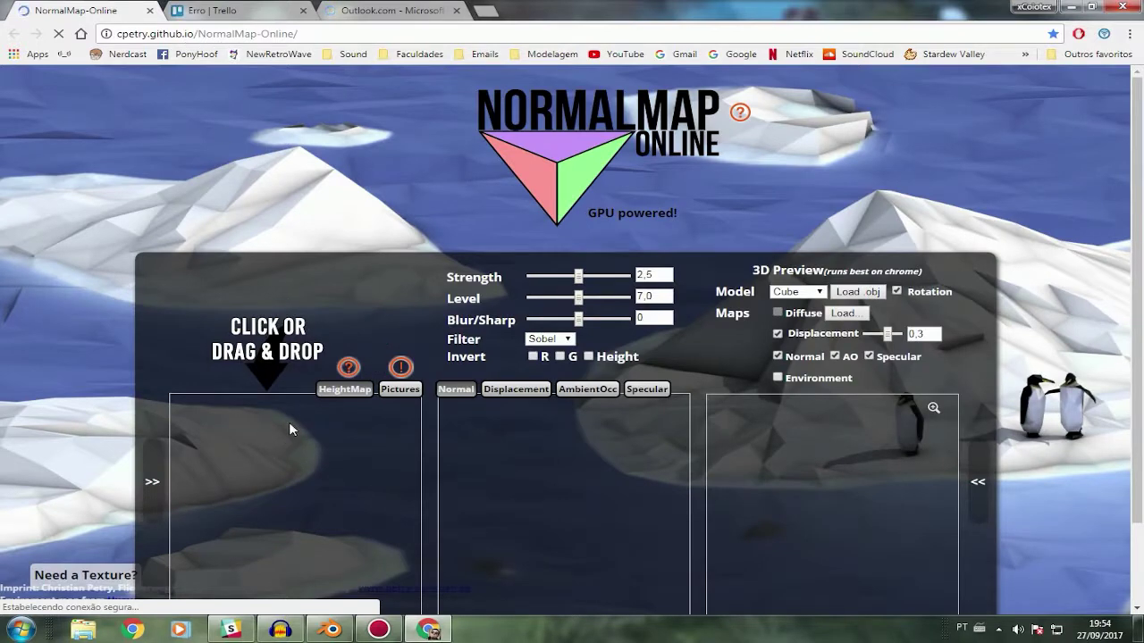
scroll(289, 422, "down", 2)
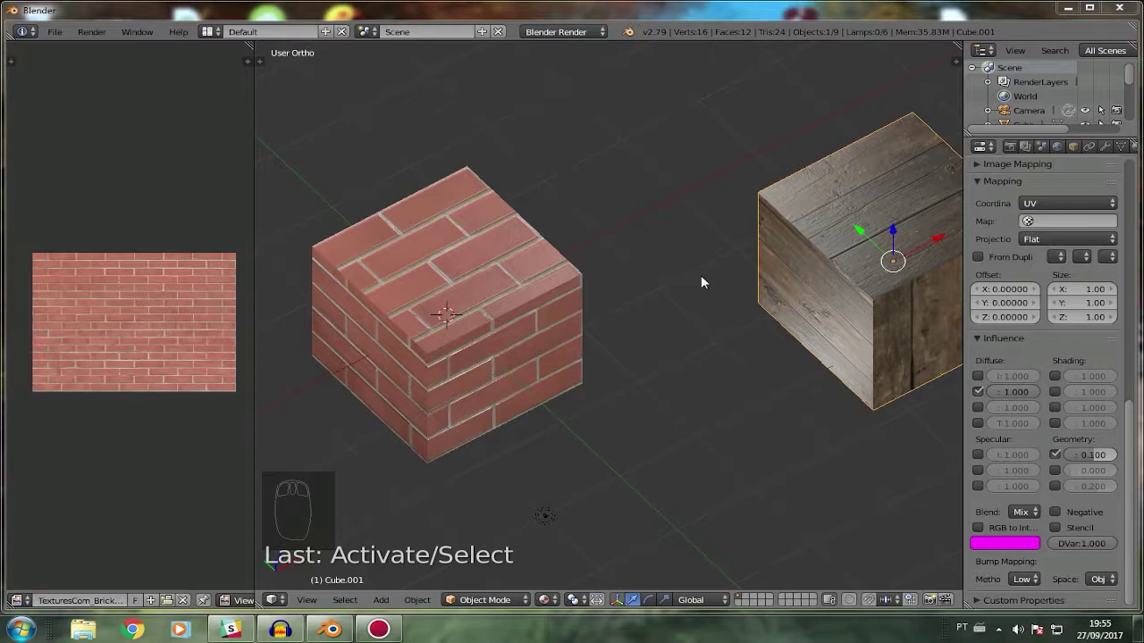
Back in Blender, select the lamp high above the cubes and reposition it to light the brick cube's upper face.
scroll(626, 316, "down", 4)
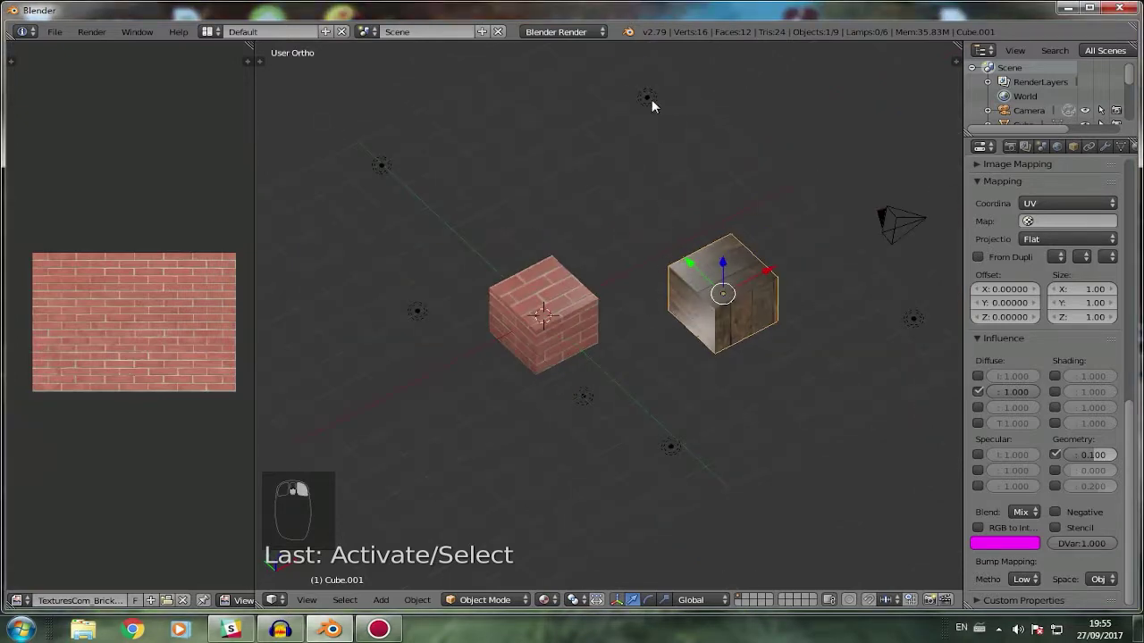
right_click(647, 97)
middle_click_drag(632, 212, 703, 160)
scroll(683, 207, "up", 3)
scroll(680, 380, "down", 3)
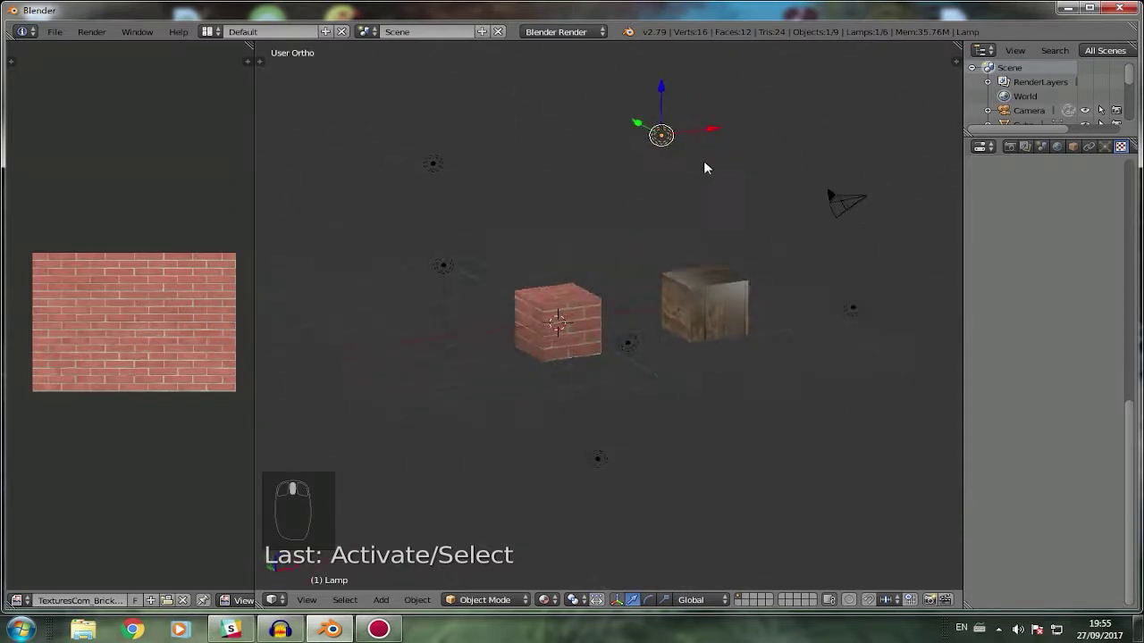
key("g")
left_click(636, 304)
middle_click_drag(648, 305, 556, 338)
key("g")
left_click(502, 238)
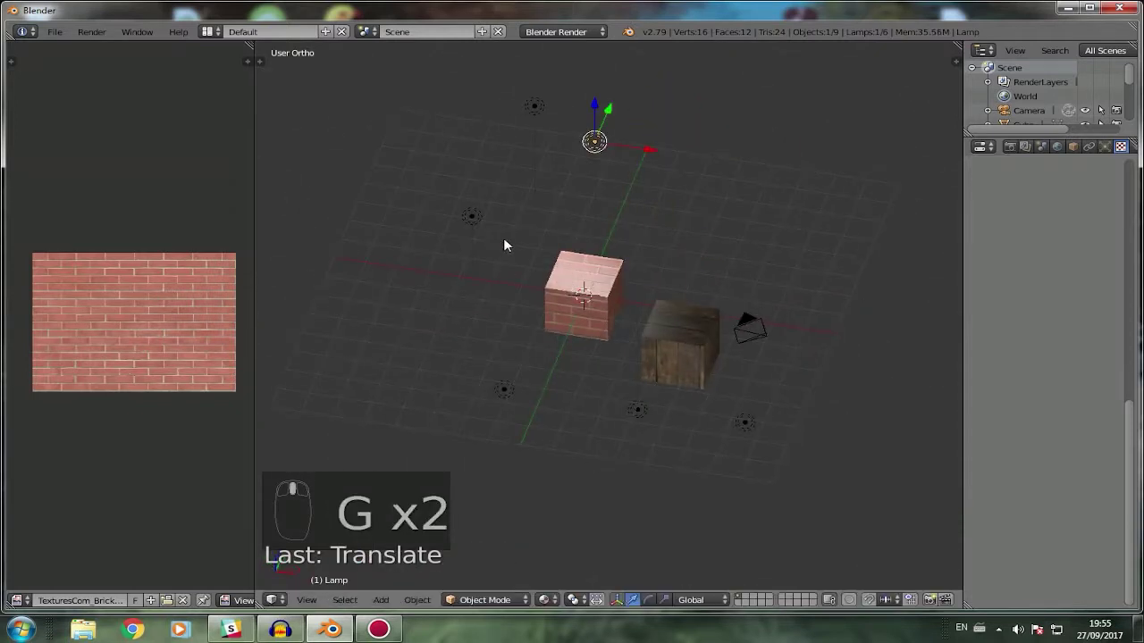
Move the same lamp above the wood-plank cube, placing it from a different viewing angle.
middle_click_drag(503, 239, 714, 244)
key("g")
left_click(909, 201)
middle_click_drag(822, 256, 746, 396, "shift")
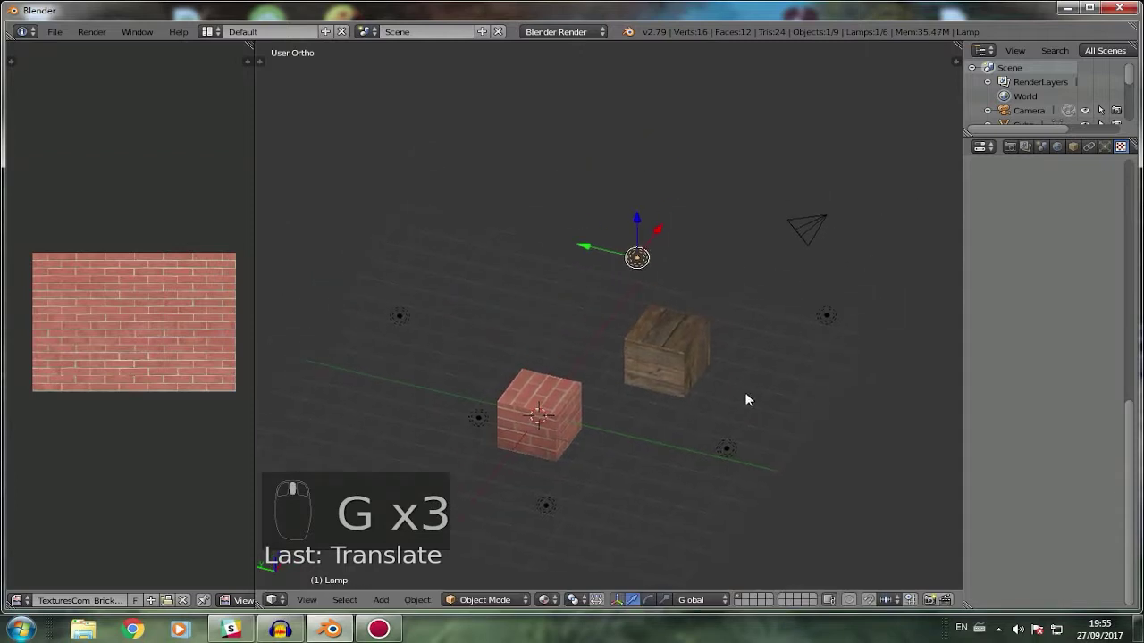
scroll(746, 396, "up", 3)
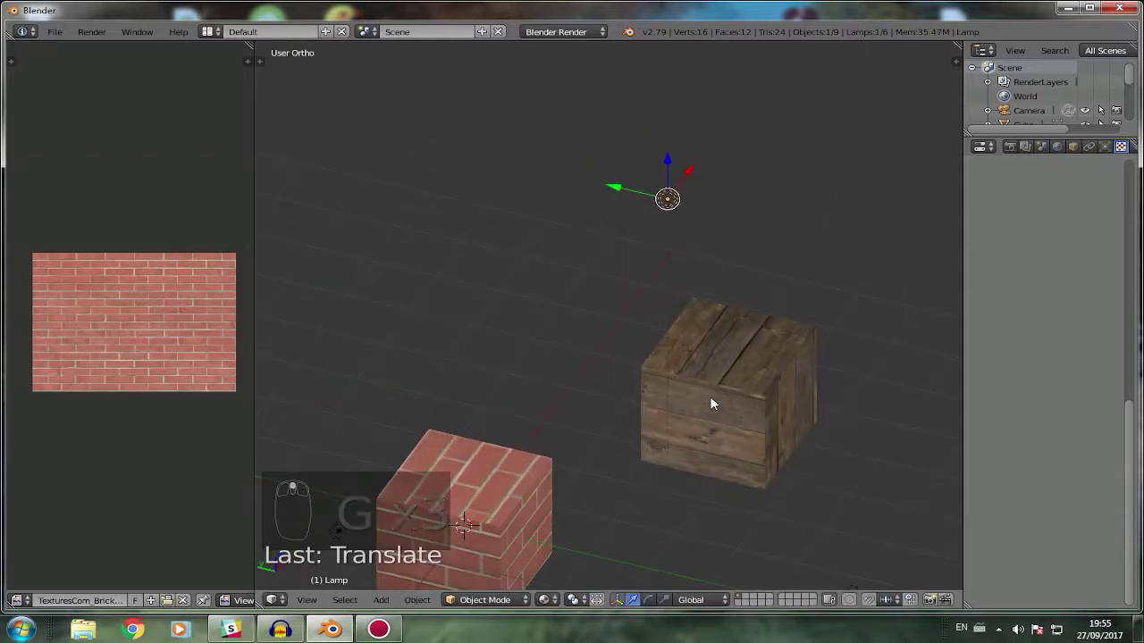